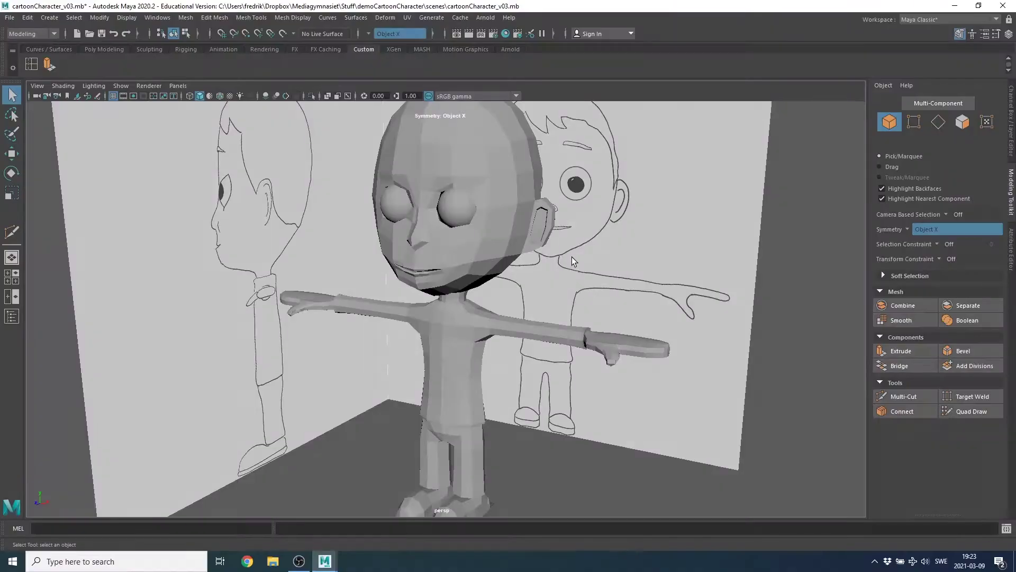
- Select the character mesh, orbit around the finished cartoon head, then list recent files
alt+drag(571, 259, 571, 305)
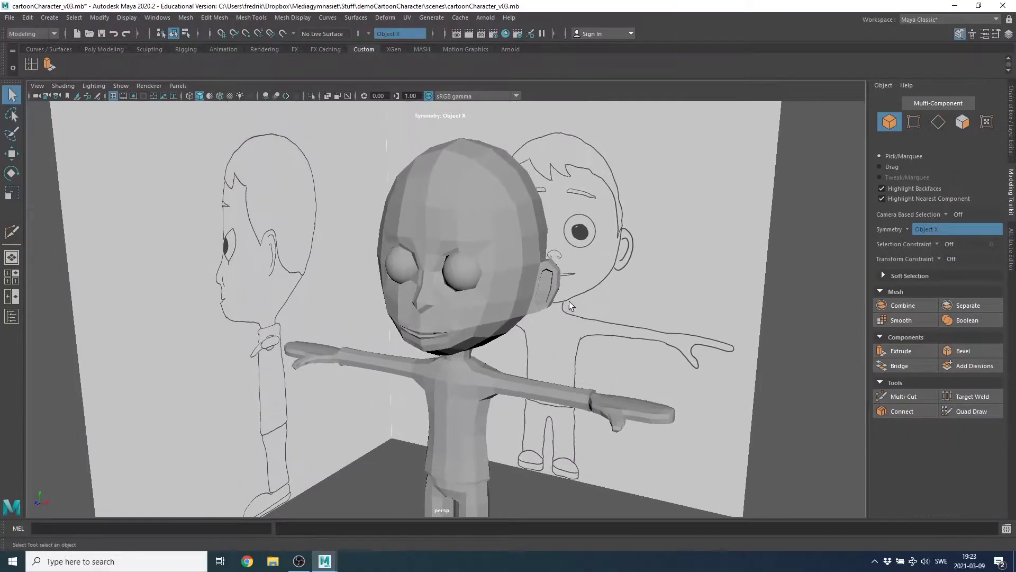
click(514, 231)
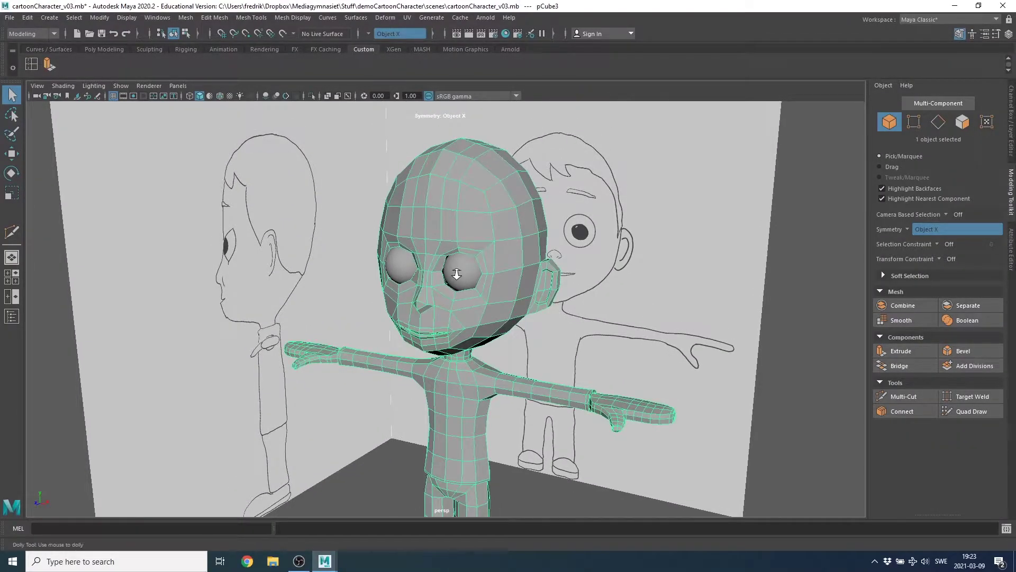
alt+right_drag(513, 231, 561, 255)
mouse_move(561, 254)
alt+mouse_down()
mouse_move(576, 274)
mouse_move(582, 268)
alt+mouse_up()
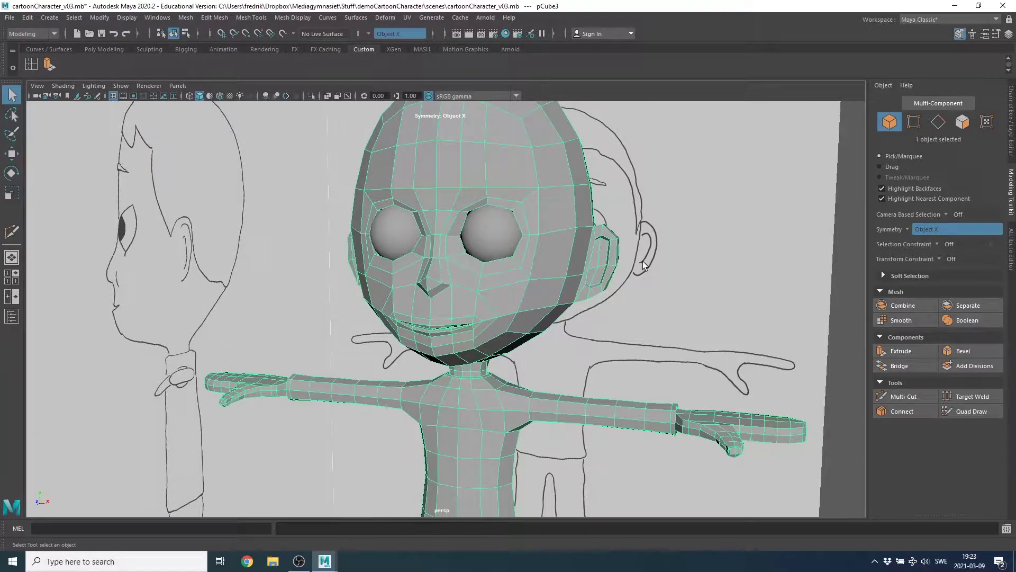
scroll(574, 253, down, 3)
scroll(468, 300, down, 2)
alt+drag(468, 300, 483, 287)
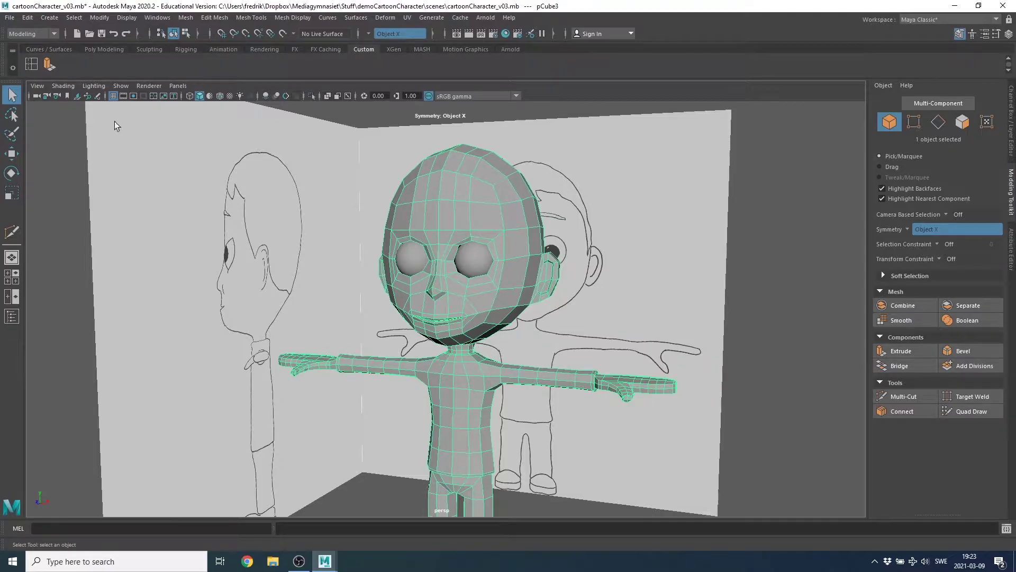
click(10, 17)
mouse_move(48, 349)
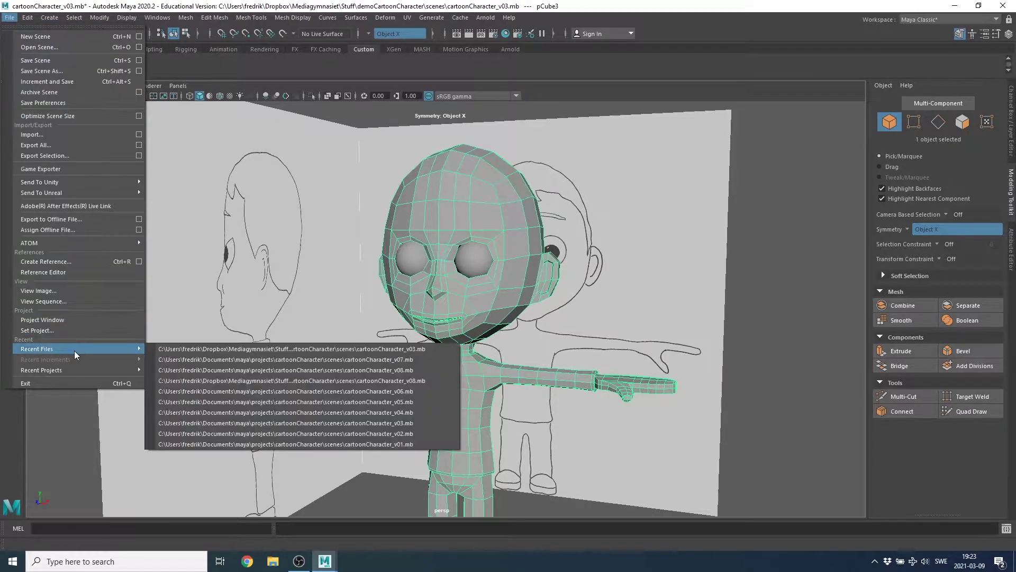
- Open cartoonCharacter_v07.mb without saving the current scene and save it as cartoonCharacter_v08.mb
click(409, 359)
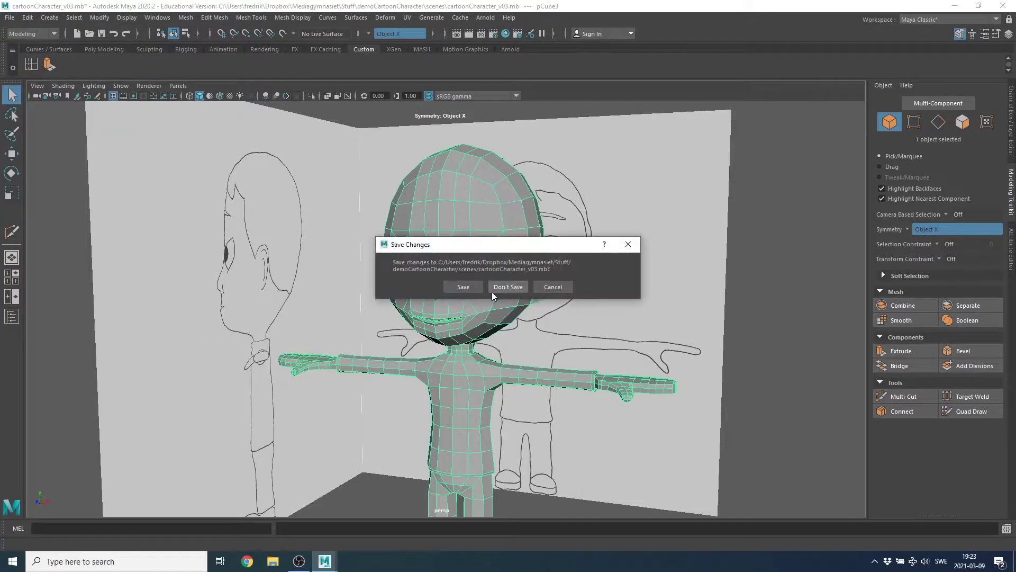
click(507, 287)
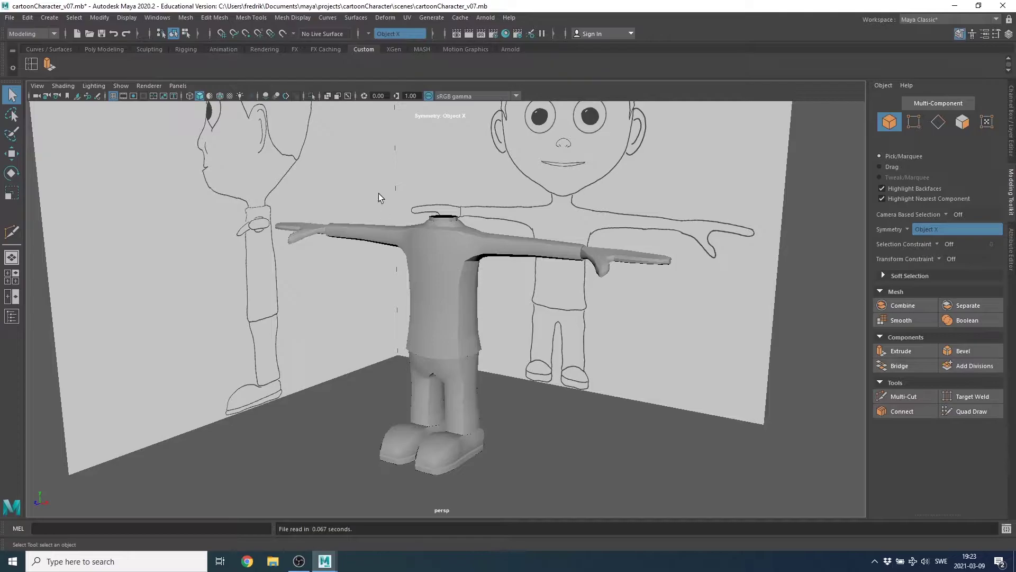
click(9, 19)
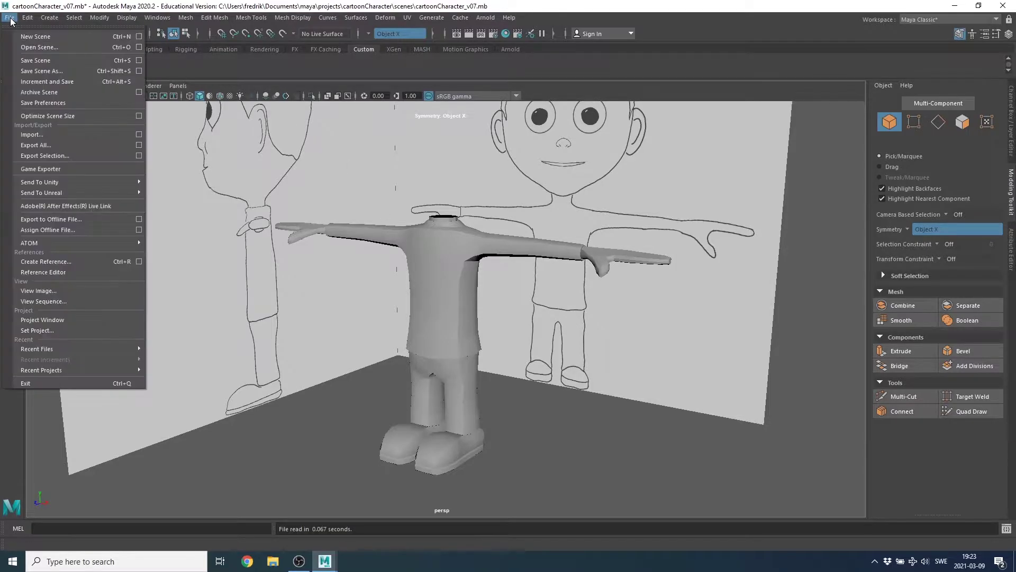
click(49, 70)
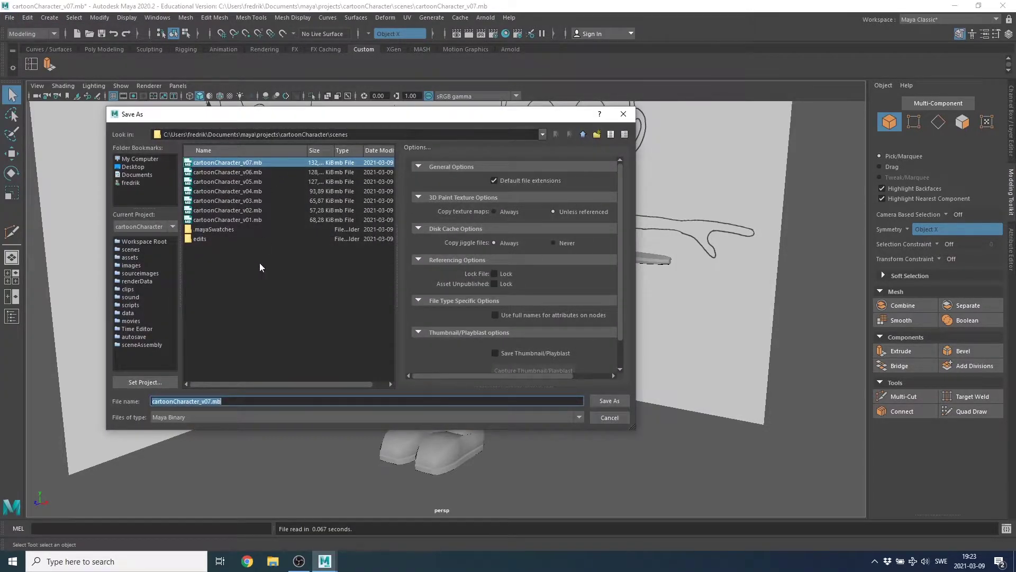
click(208, 402)
text(8)
key(Return)
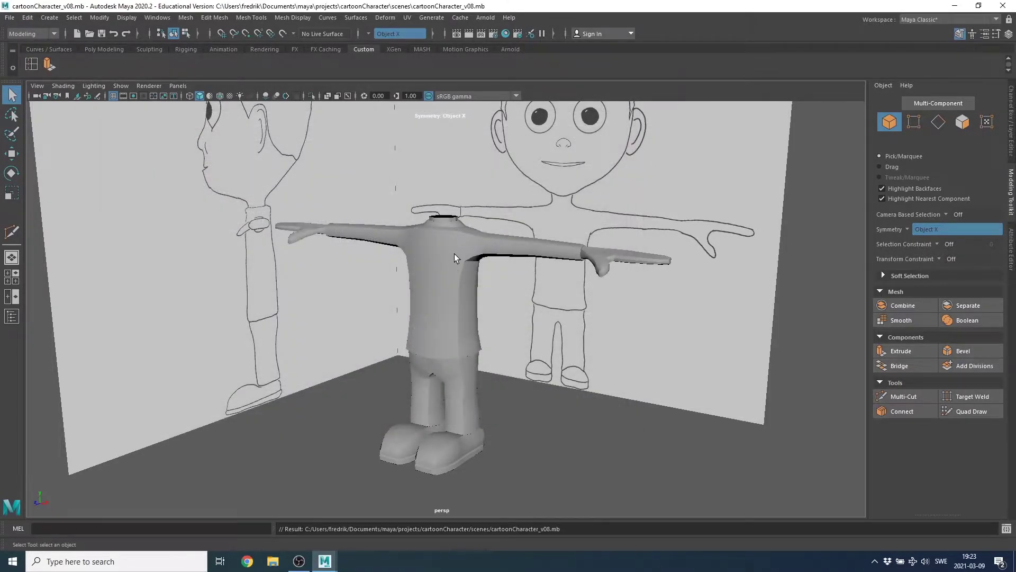
click(454, 255)
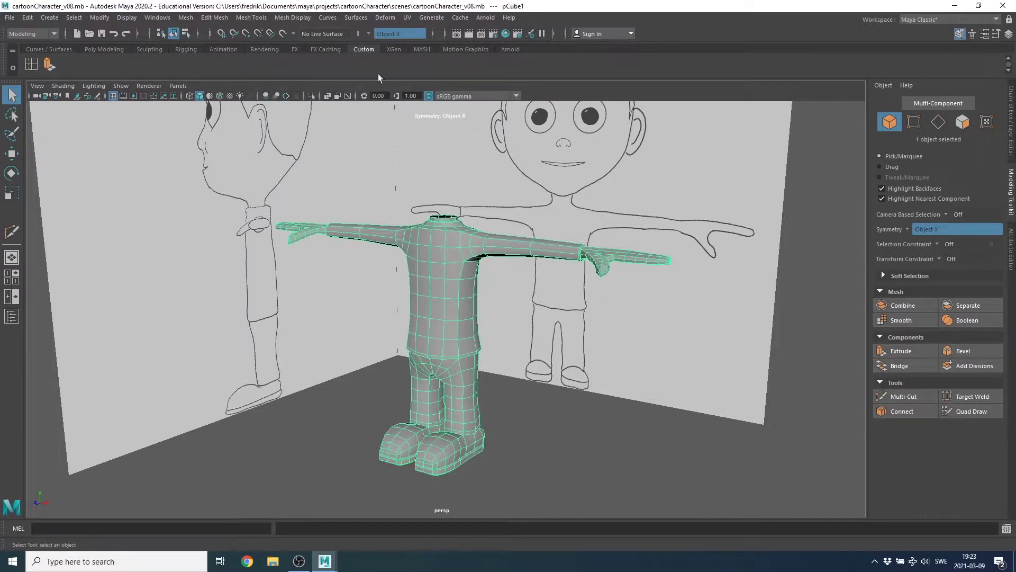
- Apply Soften Edge to the headless body mesh for smooth shading
click(290, 19)
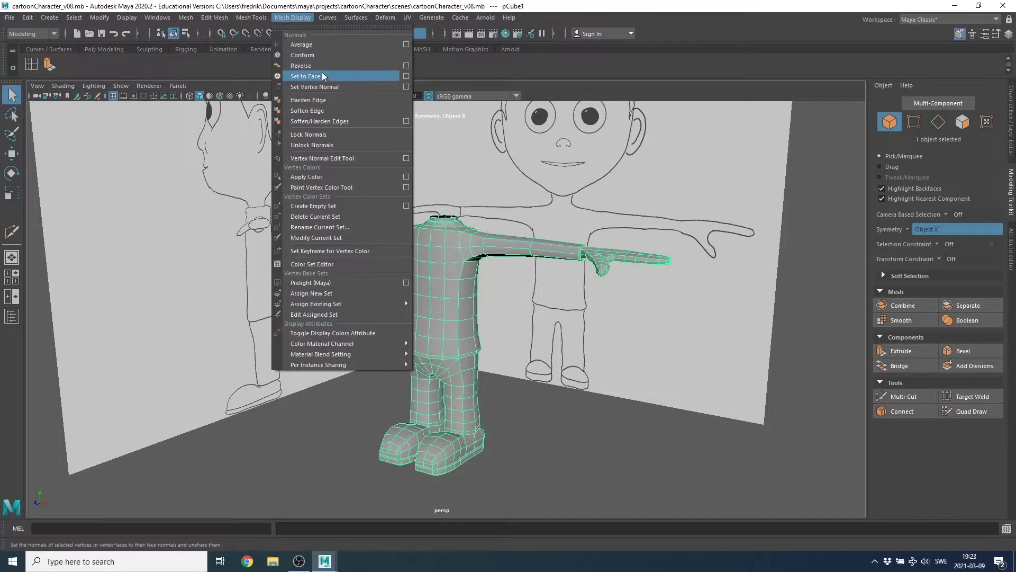
click(338, 100)
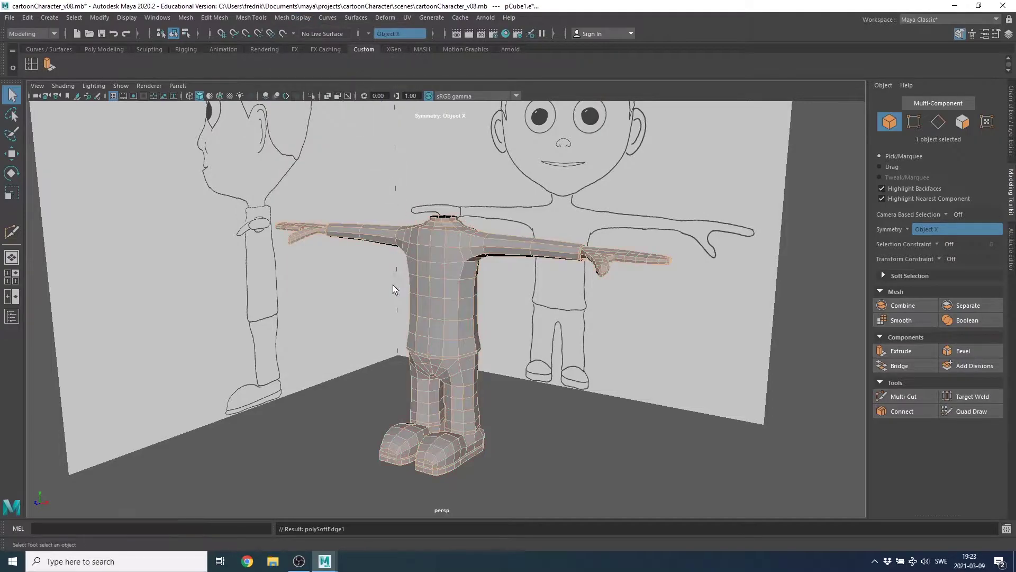
alt+right_drag(394, 290, 531, 306)
alt+drag(451, 268, 468, 314)
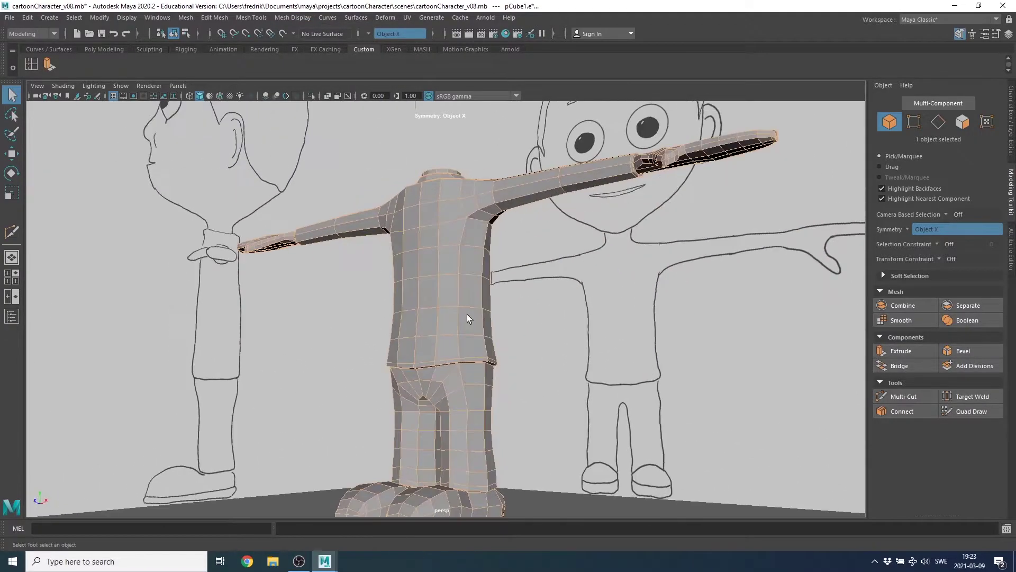
- Deselect and orbit around the body to check the smoothed torso, arms and legs
click(538, 509)
alt+drag(439, 355, 461, 345)
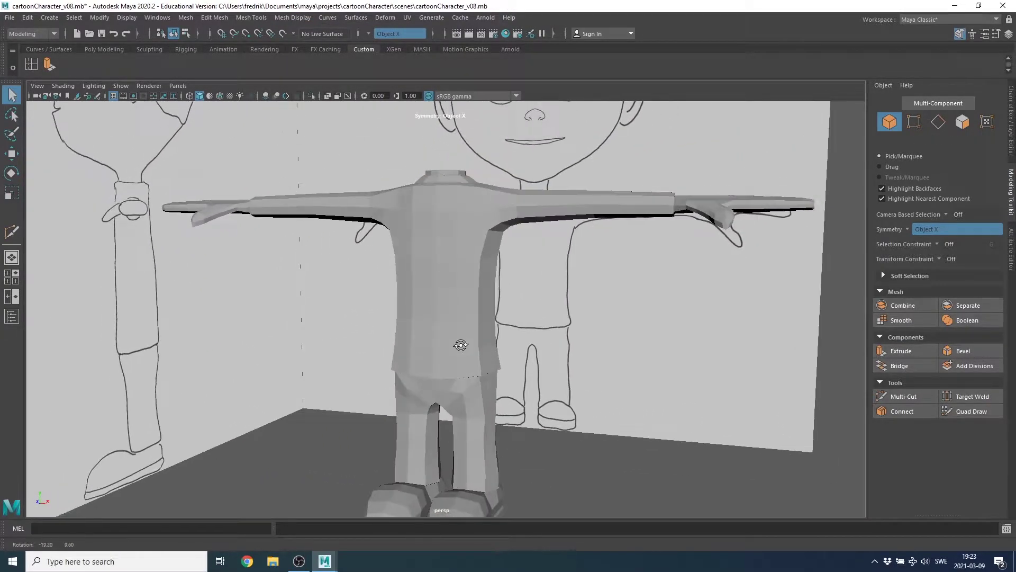
alt+drag(467, 275, 454, 308)
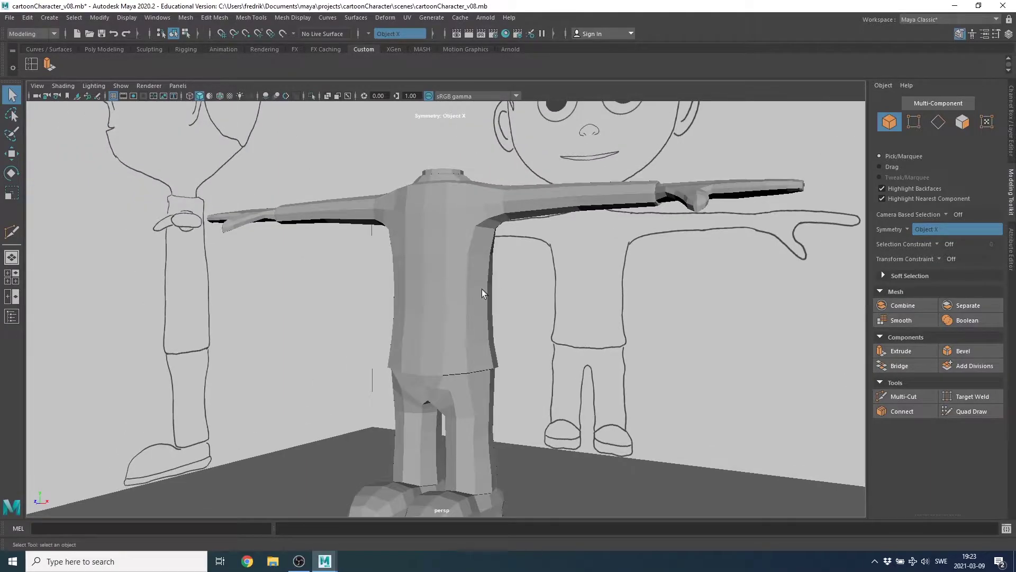
scroll(450, 249, down, 1)
scroll(405, 249, down, 3)
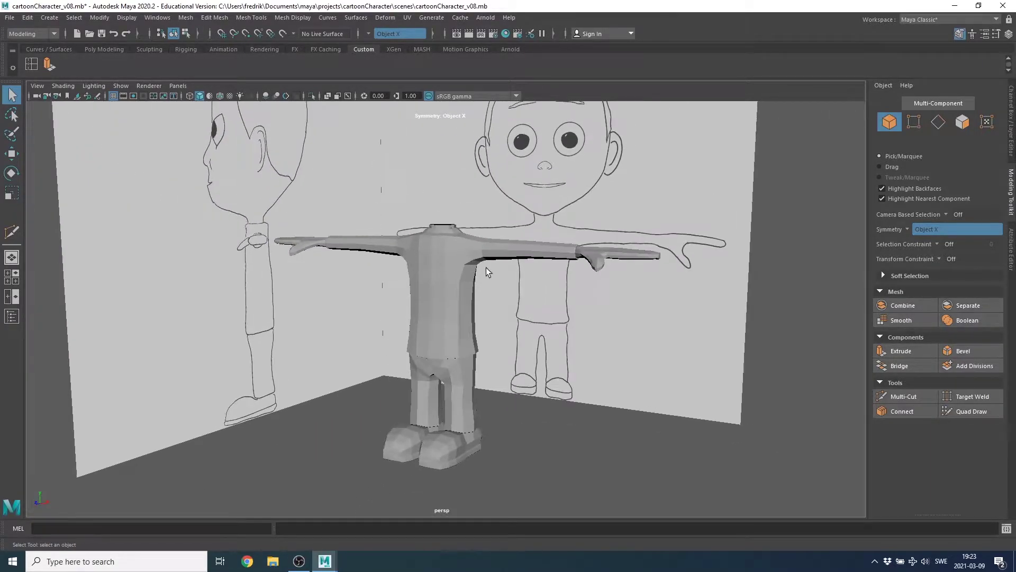
scroll(318, 212, down, 1)
click(47, 18)
mouse_move(81, 55)
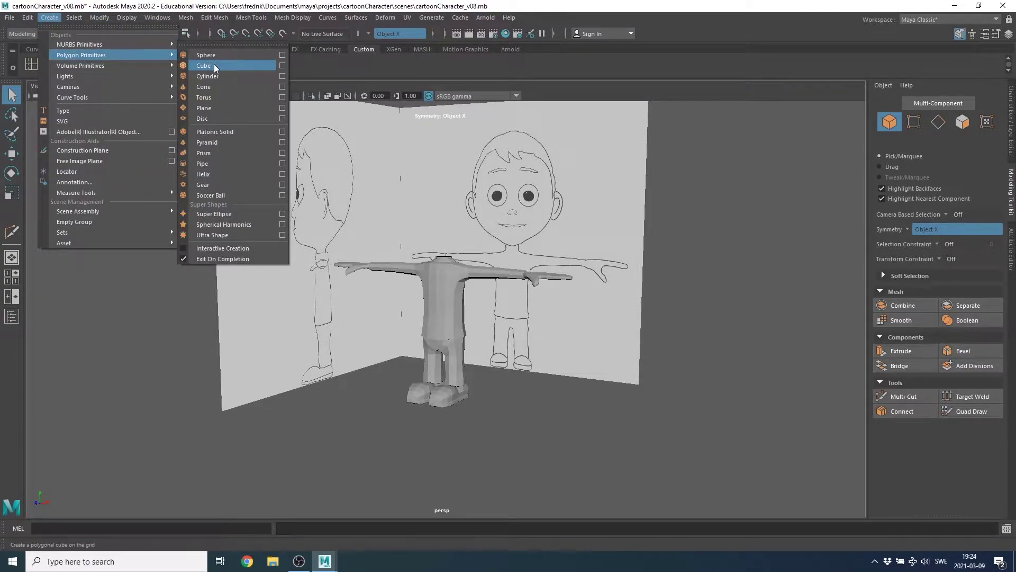
- Create a polygon cube, raise it toward the head and enlarge it uniformly
click(214, 65)
alt+drag(436, 315, 473, 330)
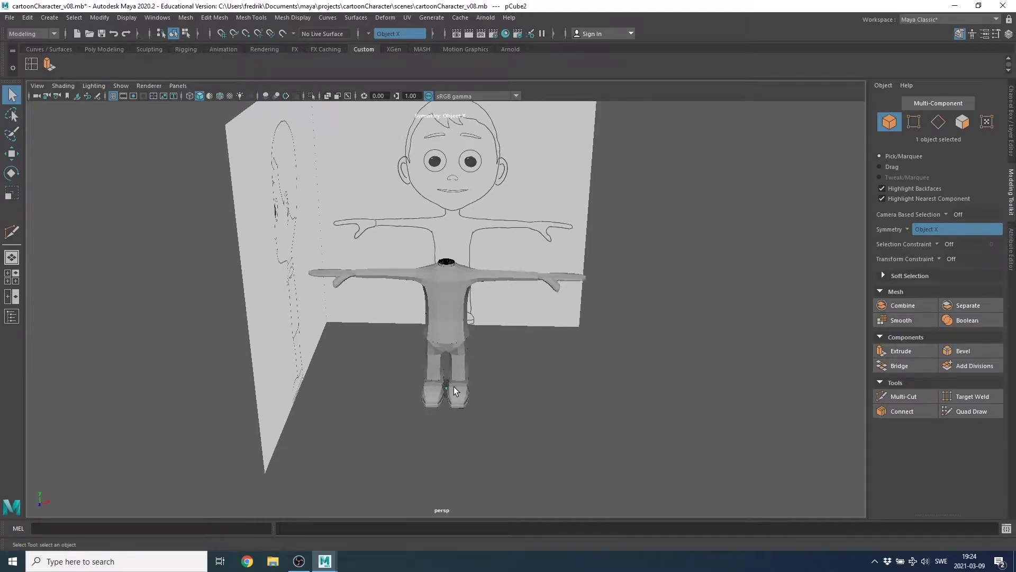
key(w)
drag(446, 360, 443, 294)
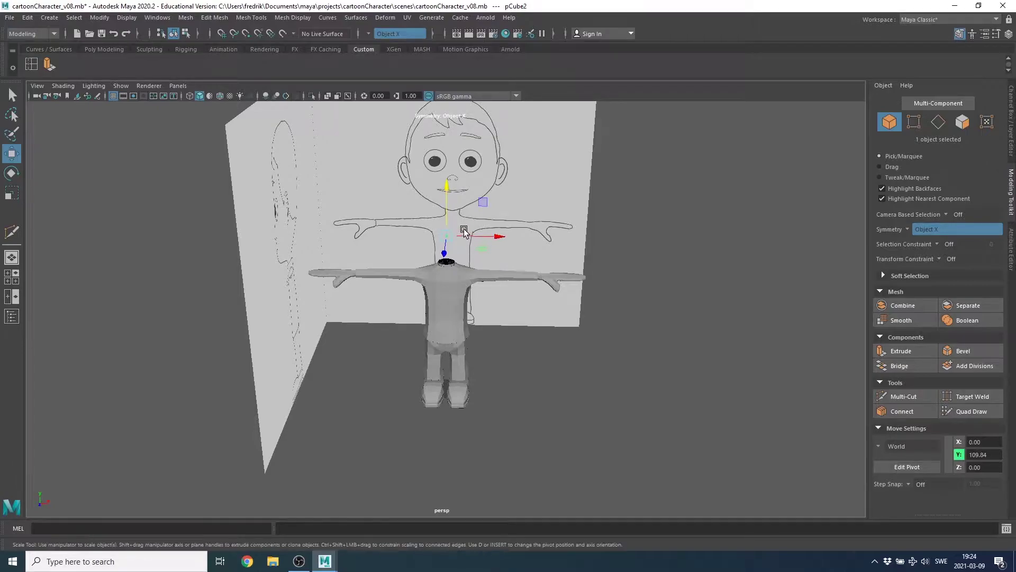
key(r)
drag(446, 236, 471, 238)
- In the front view, move the cube from the mouth up over the reference eyes
key(space)
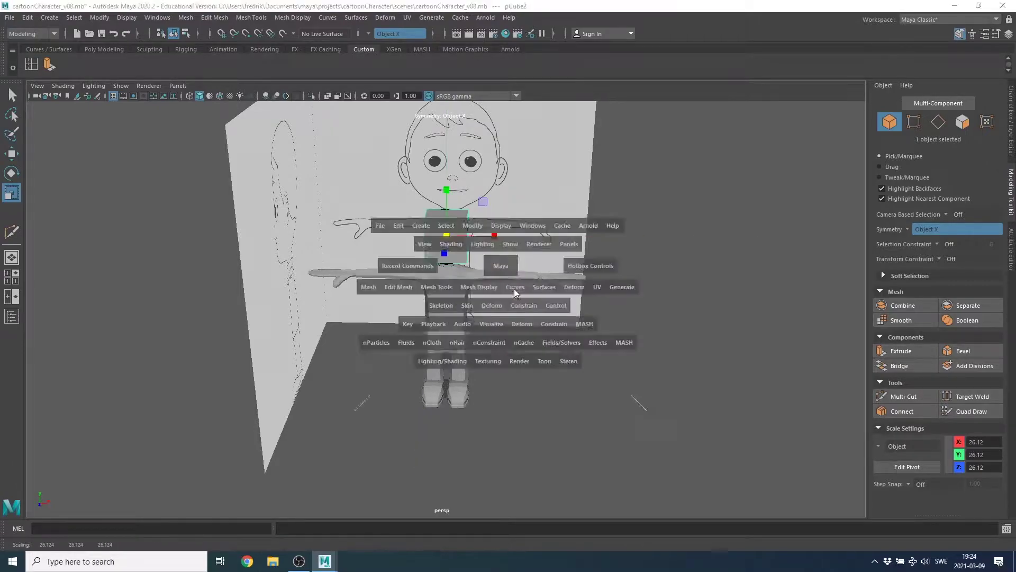
key(space)
scroll(245, 302, down, 3)
scroll(359, 266, down, 3)
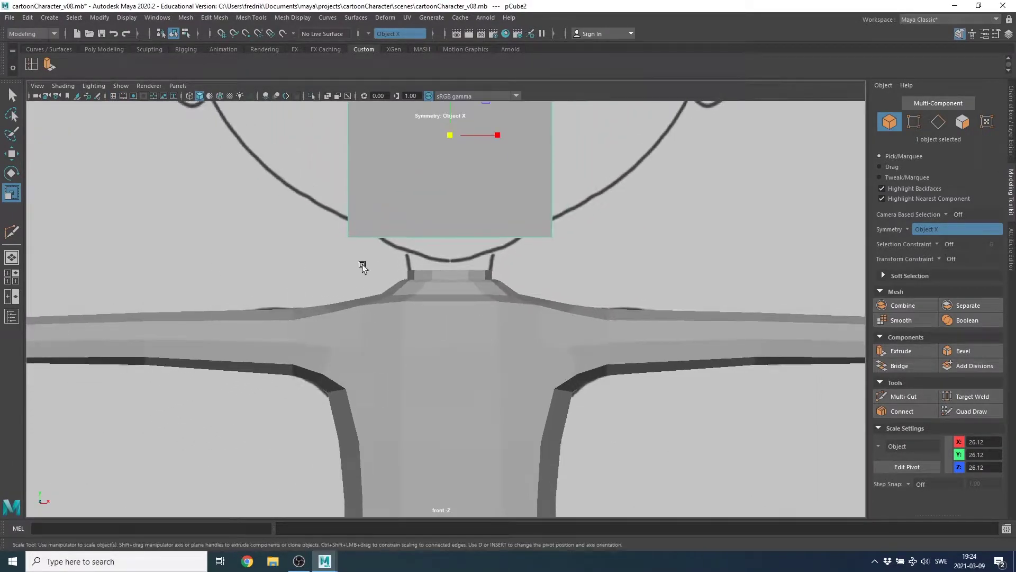
scroll(365, 227, down, 2)
scroll(592, 345, down, 1)
scroll(359, 320, down, 2)
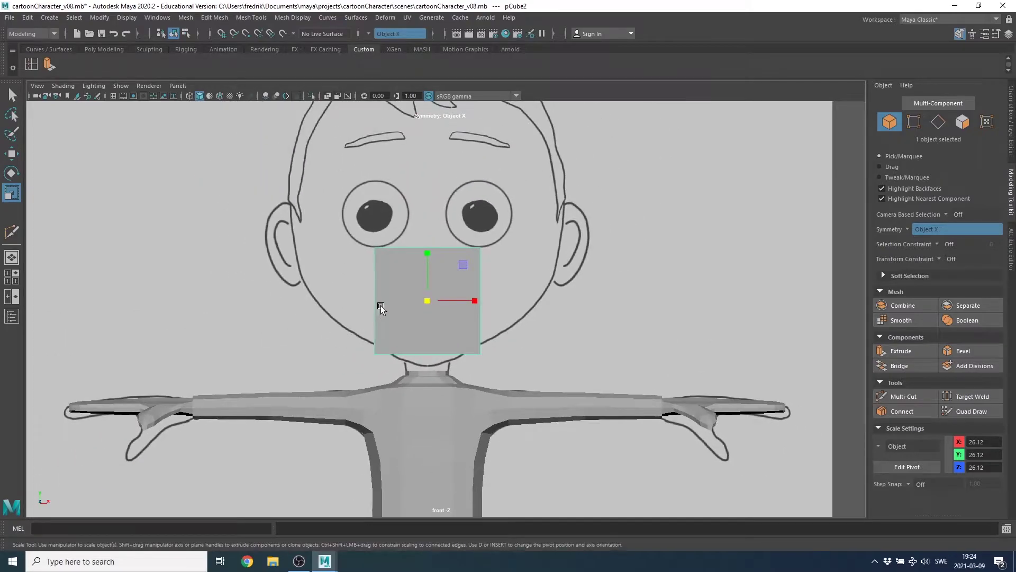
key(w)
drag(425, 255, 427, 166)
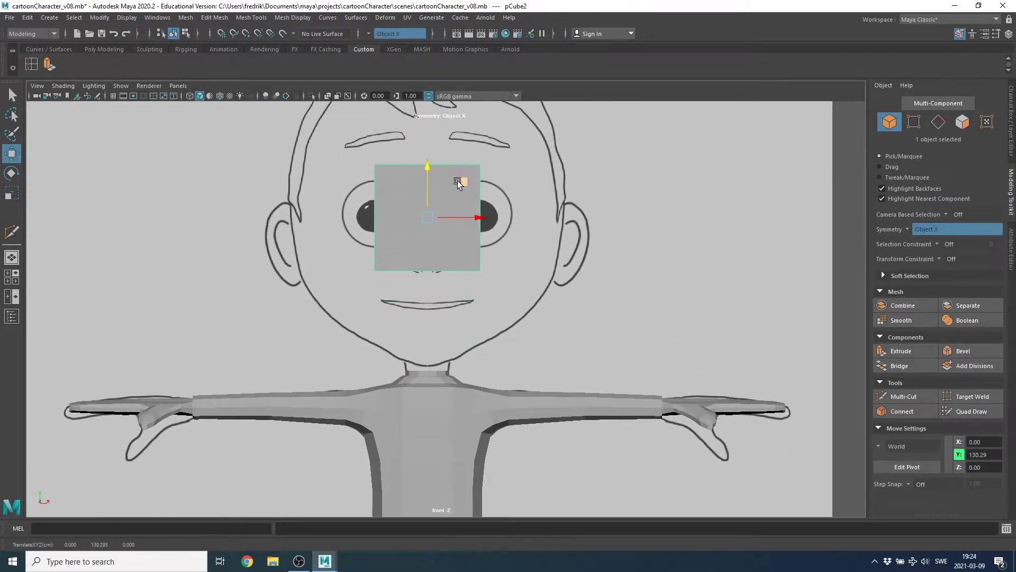
- Assign the existing modelling_MAT material to the cube
right_click(447, 183)
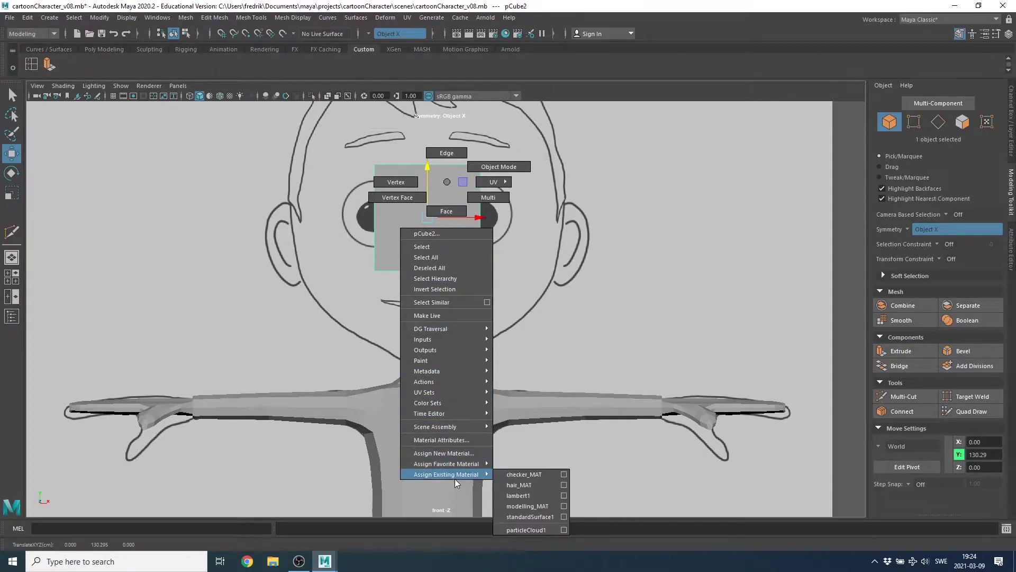
mouse_move(446, 475)
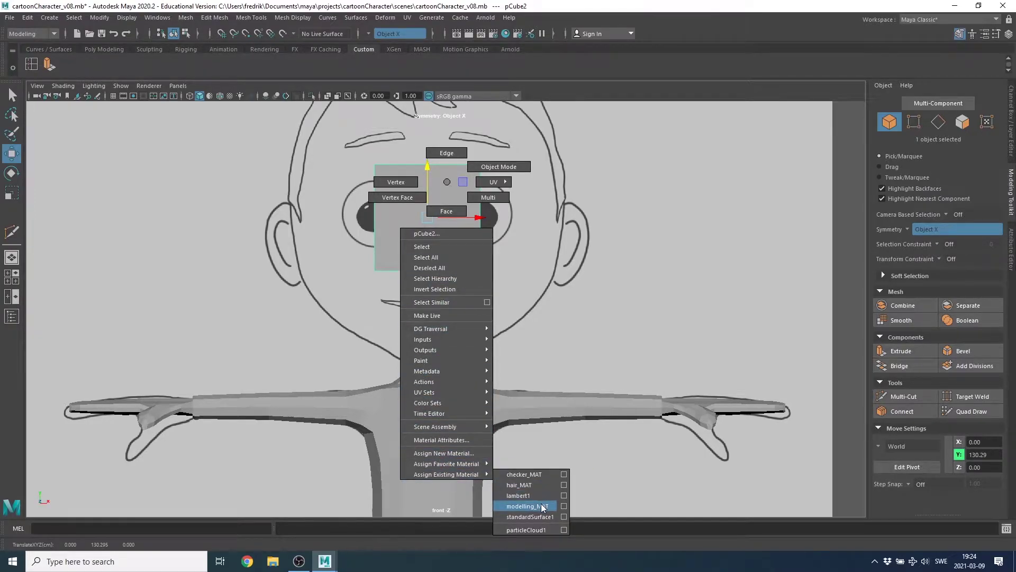
click(542, 507)
alt+middle_drag(484, 303, 475, 362)
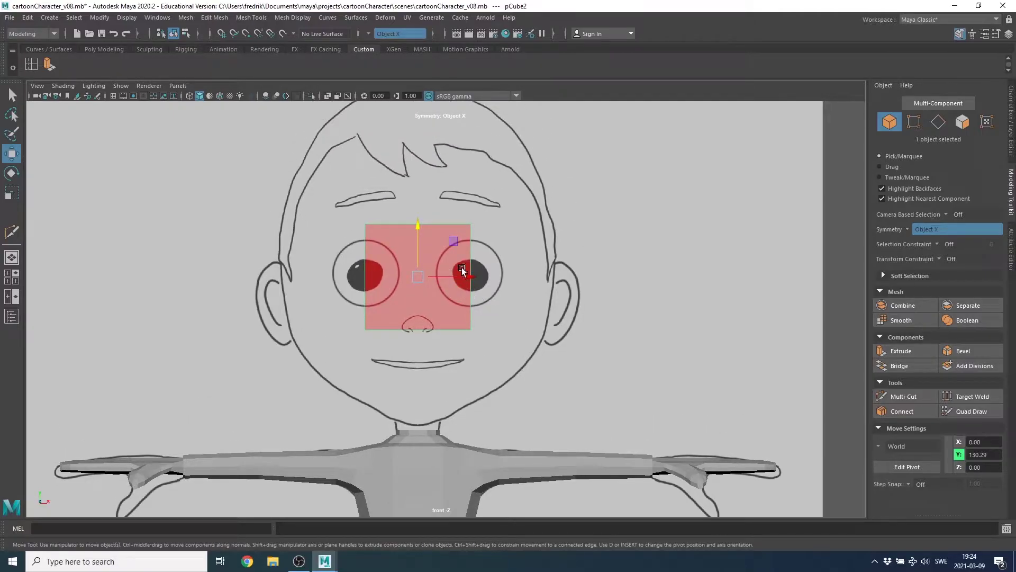
- Smooth the cube into a rounded blob and scale it to cover the face
click(185, 18)
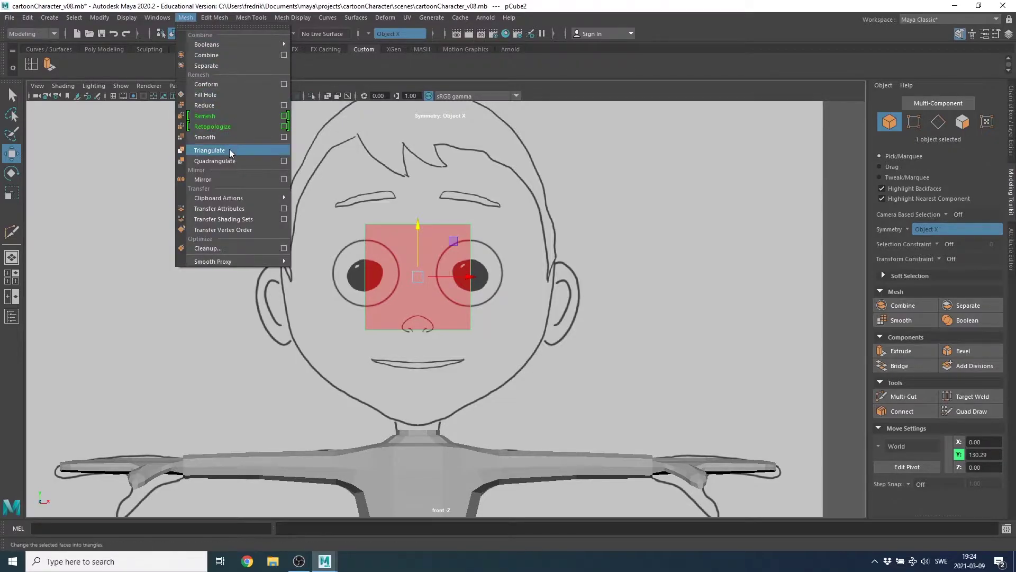
click(226, 135)
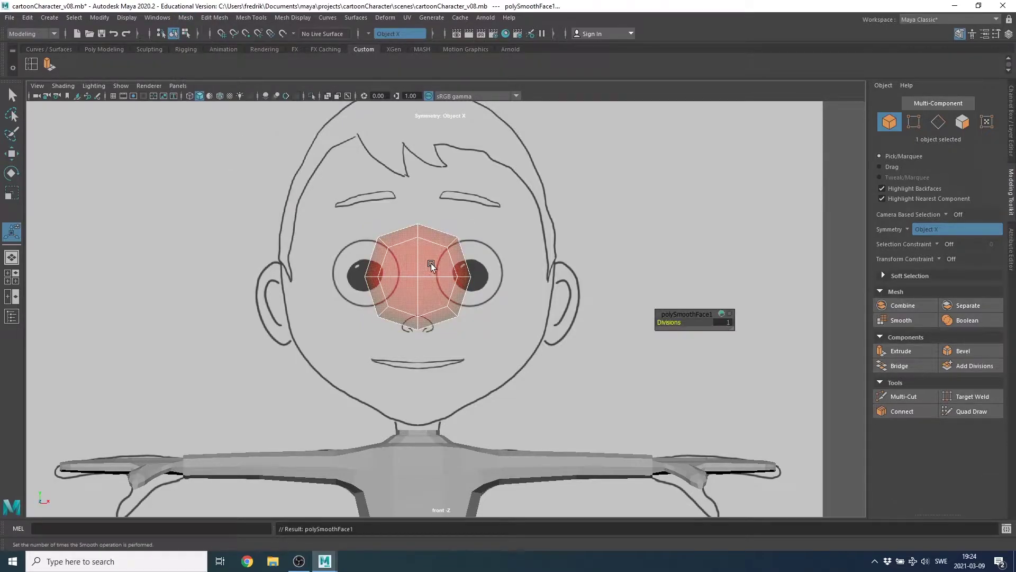
key(r)
drag(416, 275, 473, 286)
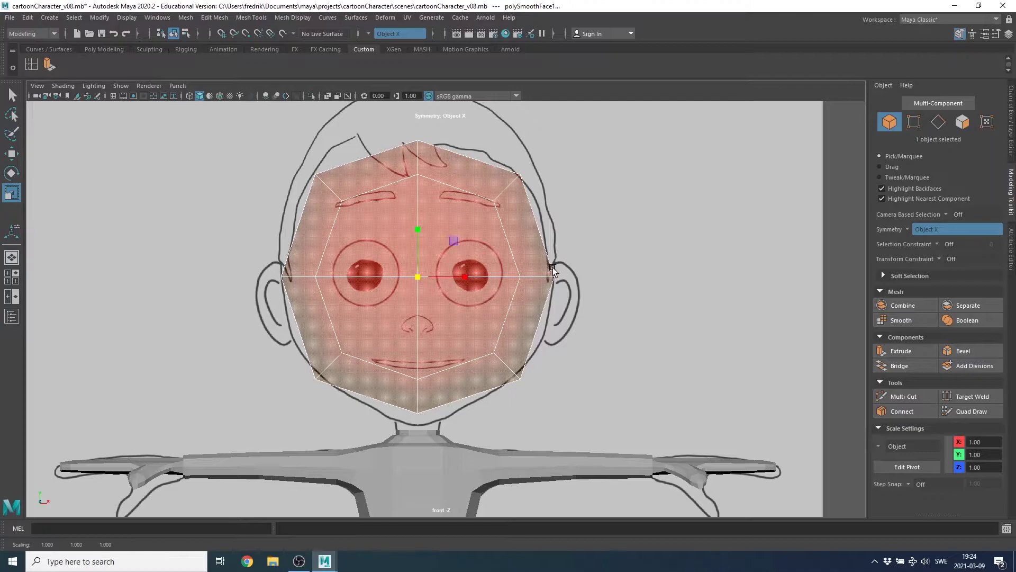
scroll(516, 296, down, 2)
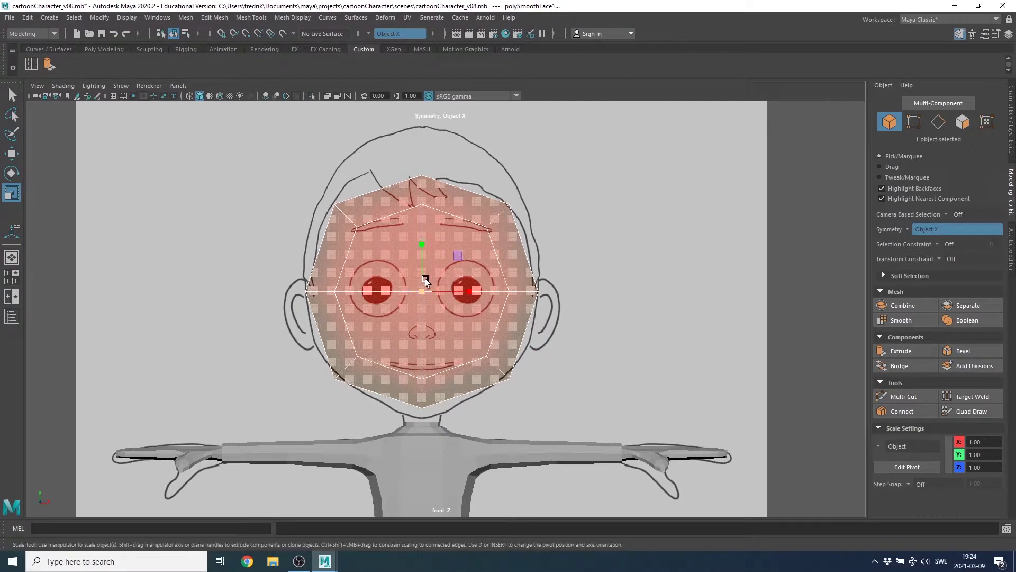
- Move the smoothed mesh up and stretch it vertically to fit the head outline
key(w)
drag(422, 231, 424, 235)
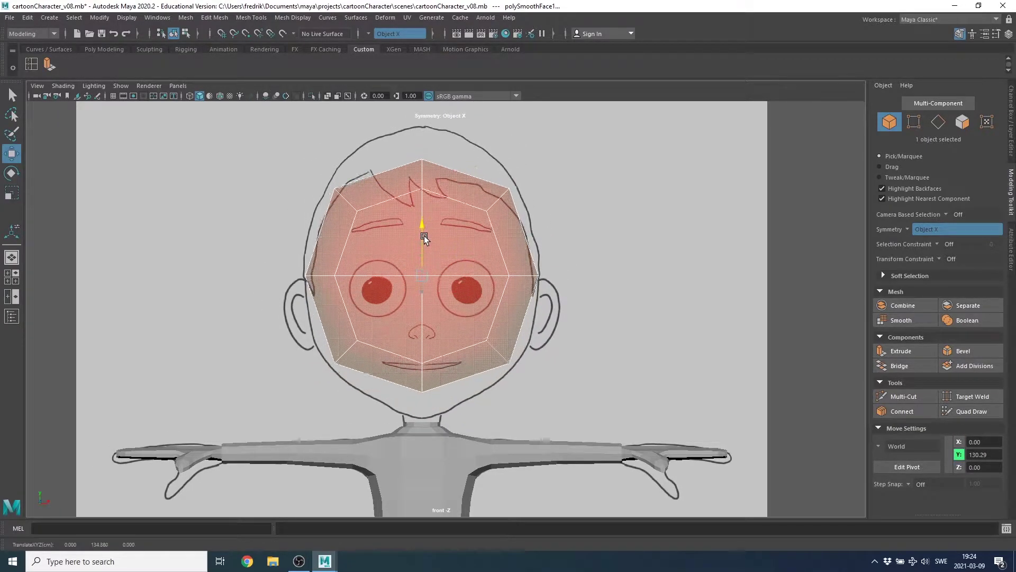
key(r)
drag(423, 227, 424, 225)
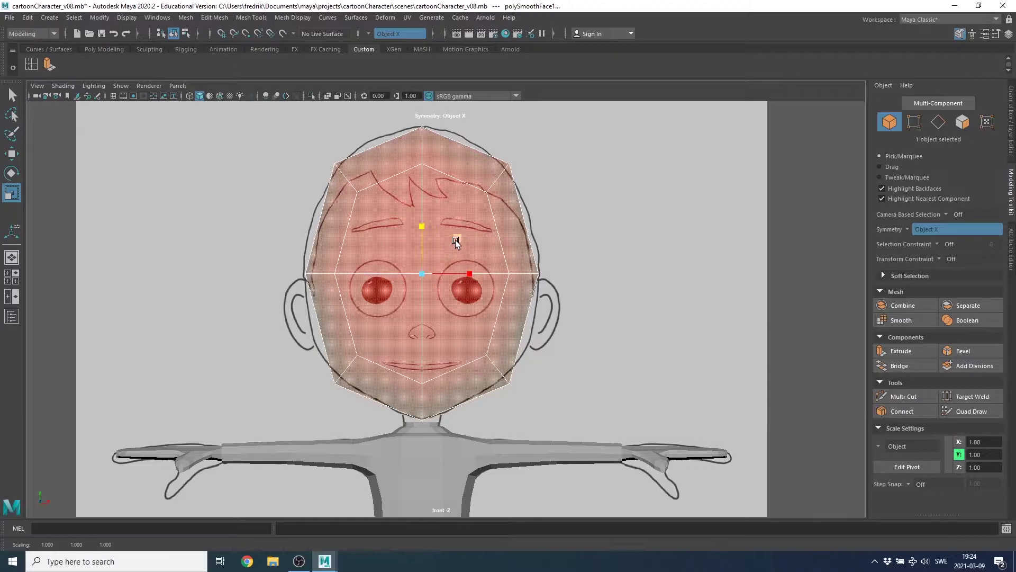
key(space)
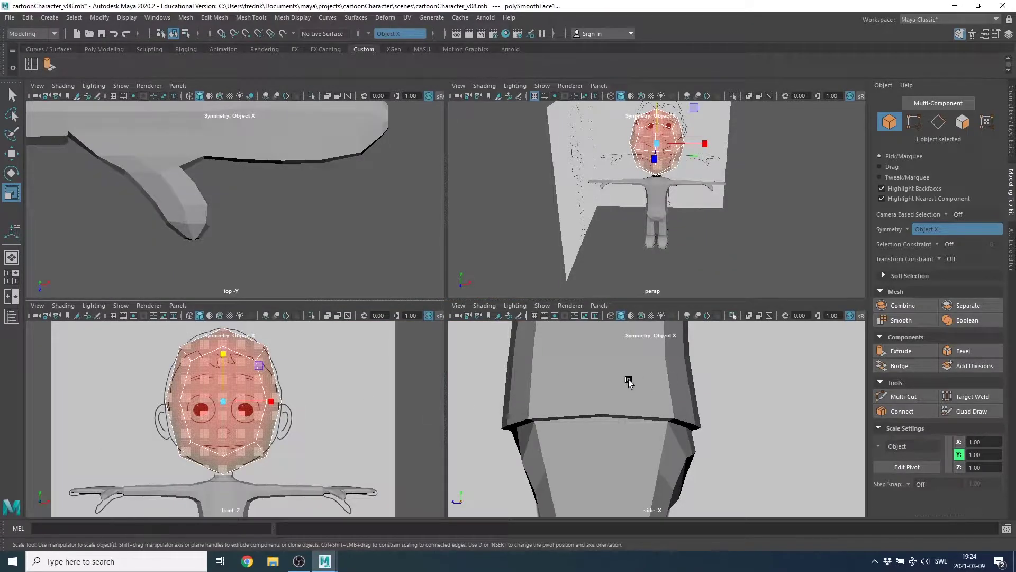
- Frame the head in the maximized side view and switch to edge selection
key(space)
mouse_move(681, 397)
alt+right_down()
mouse_move(551, 357)
mouse_move(424, 232)
mouse_move(323, 211)
alt+right_up()
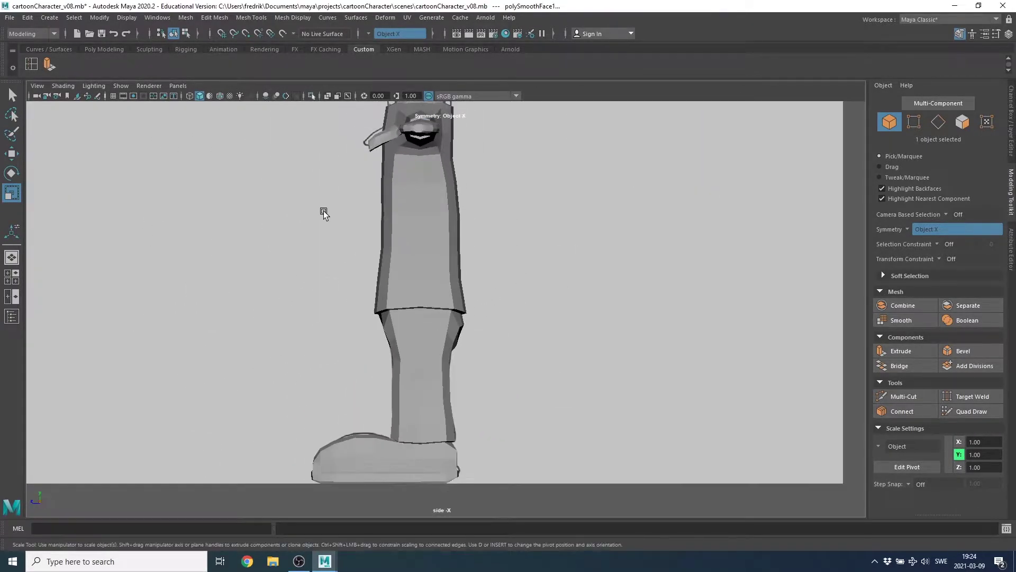
alt+middle_drag(323, 210, 344, 290)
key(f)
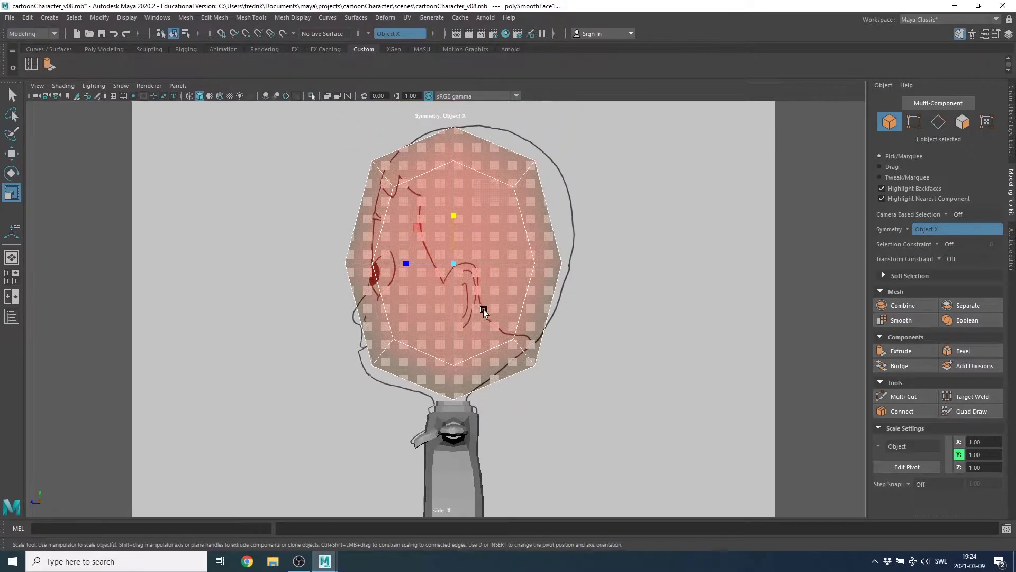
right_click(499, 270)
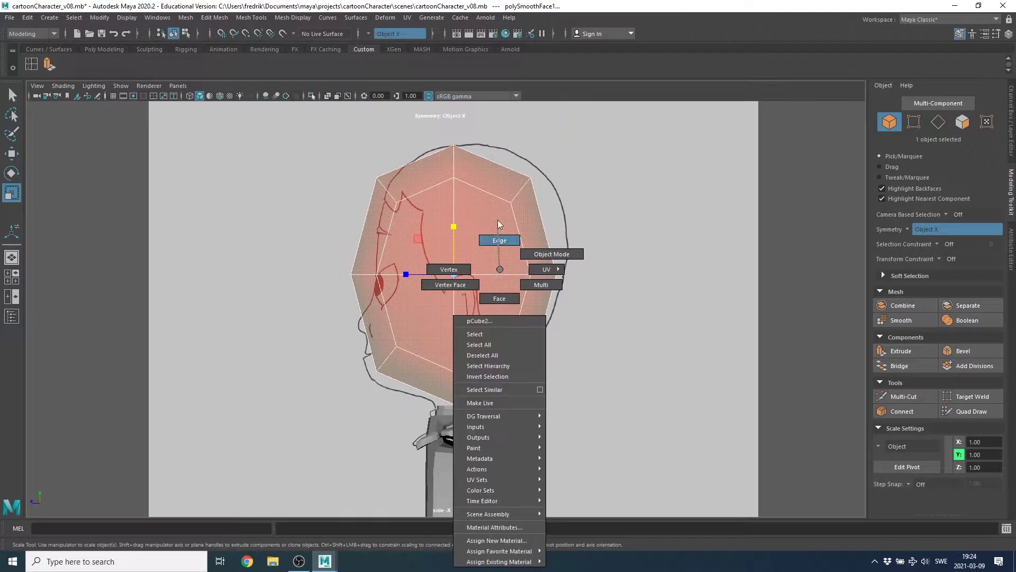
click(498, 220)
- Lower the middle horizontal edge loop to Y 122.49 to match the side profile
double_click(494, 273)
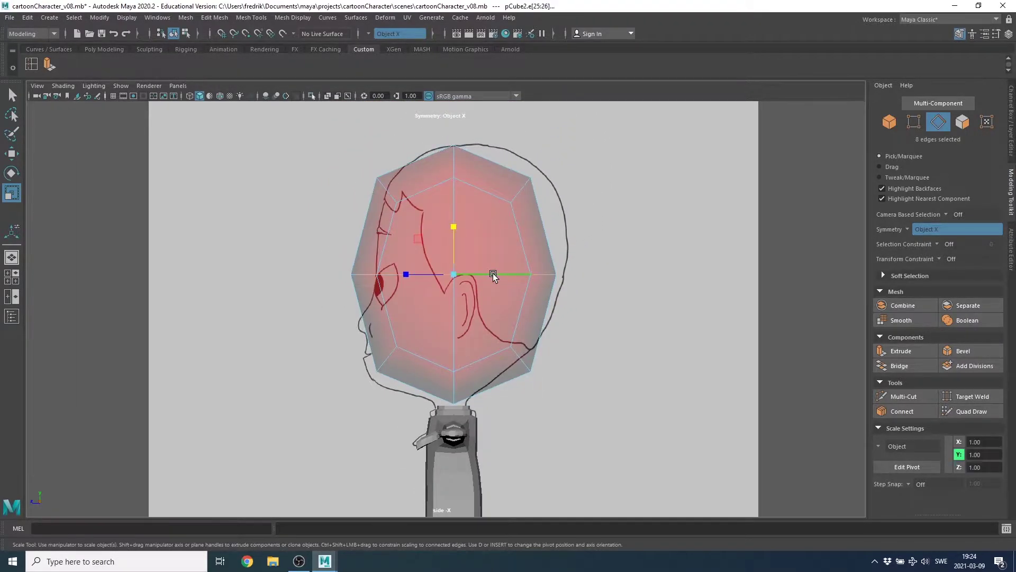
key(w)
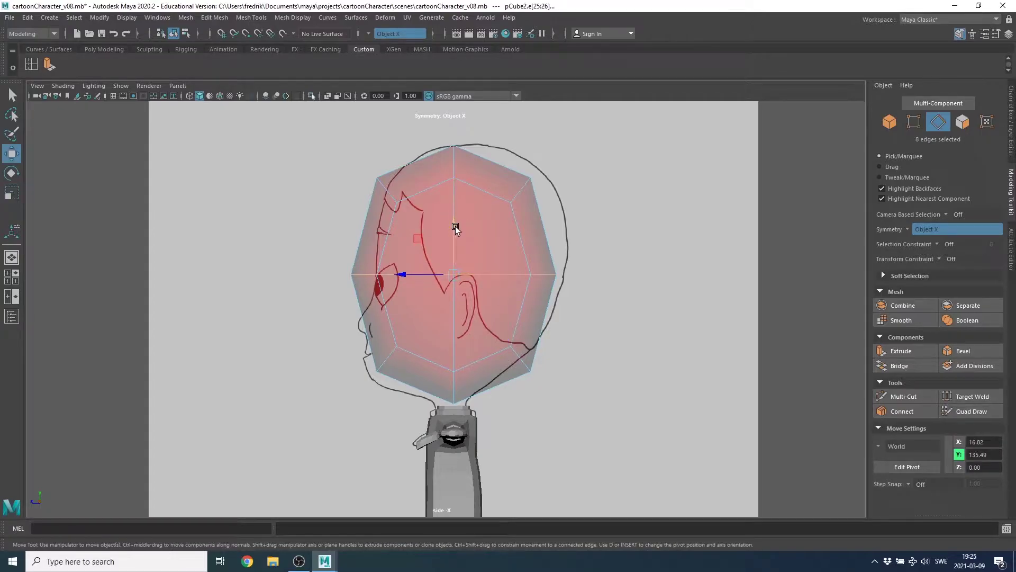
drag(451, 225, 465, 265)
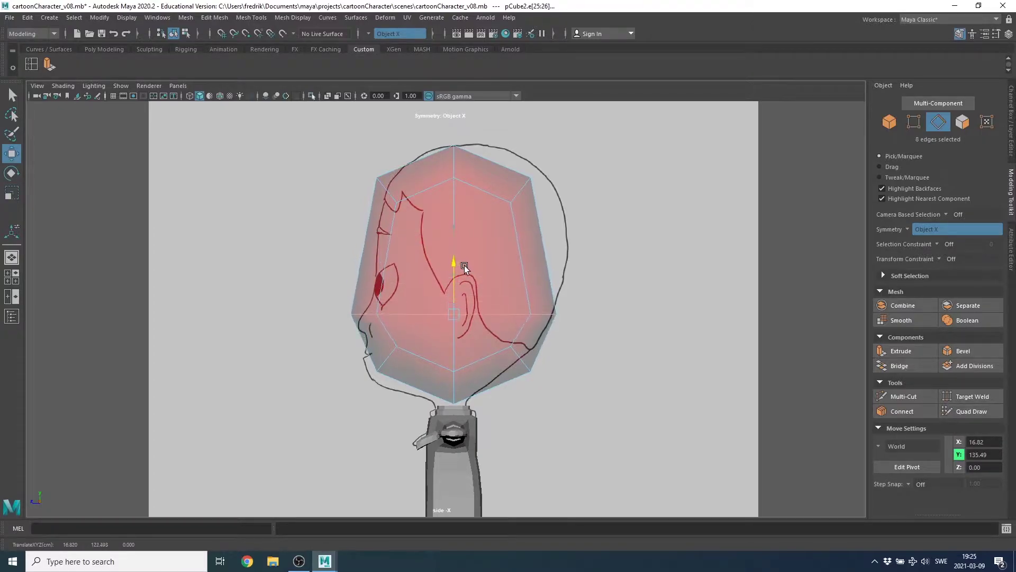
key(space)
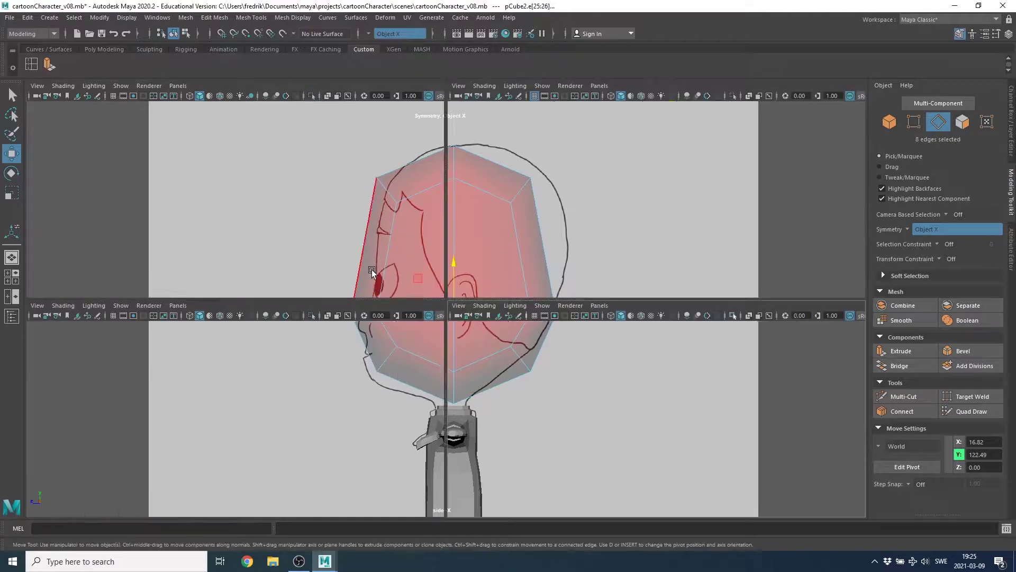
key(space)
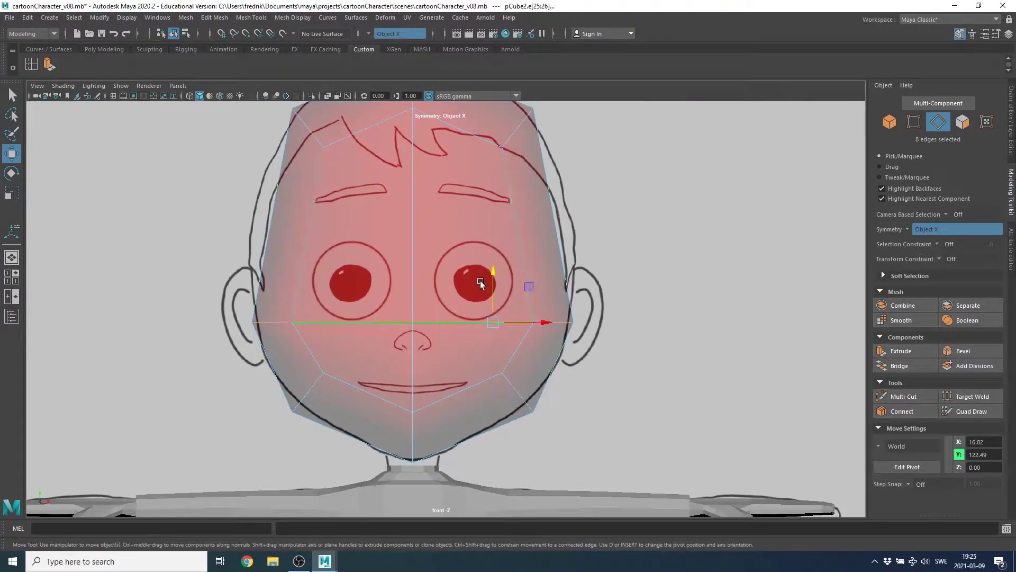
- Nudge the middle edge loop down to Y 121.50, just below the eyes
drag(493, 272, 494, 277)
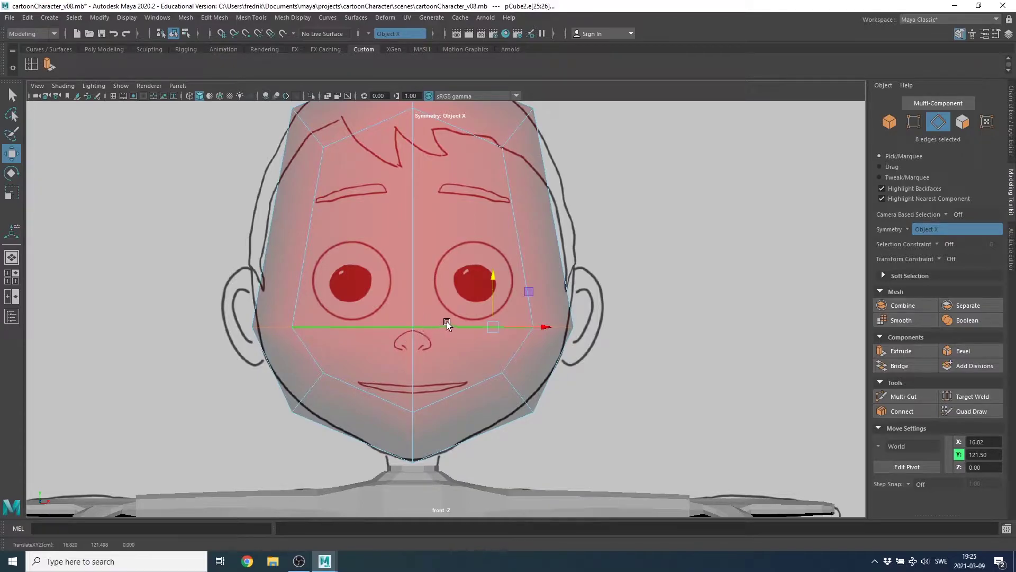
alt+middle_drag(468, 287, 470, 326)
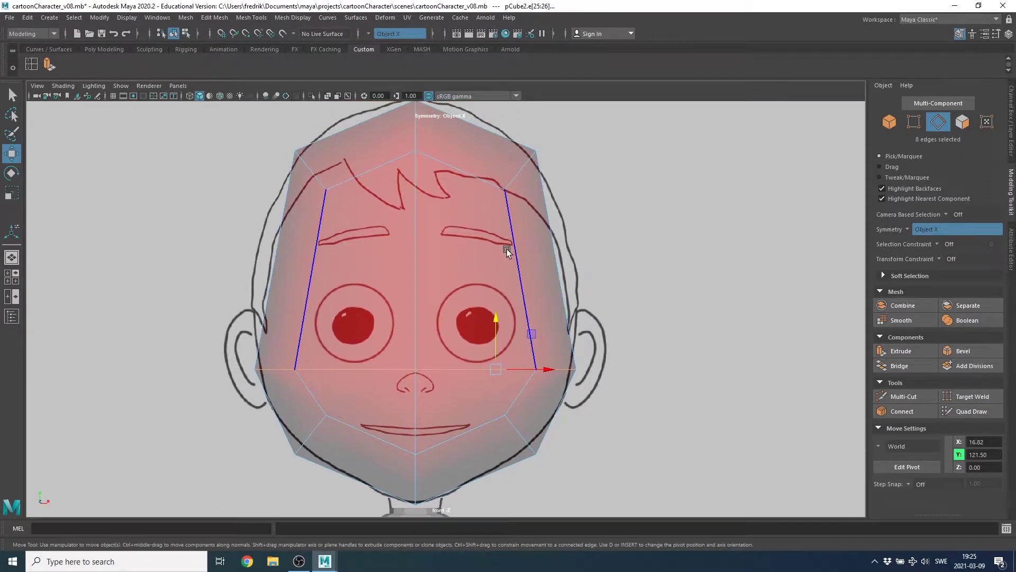
click(32, 62)
- Insert one edge loop across the forehead between brows and eyes, then reset the tool
double_click(32, 62)
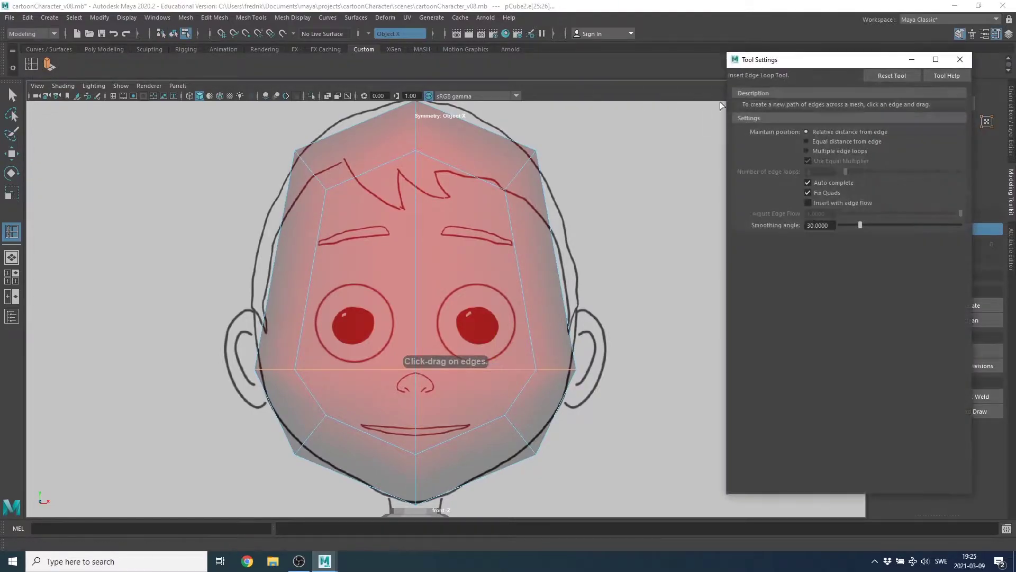
click(822, 153)
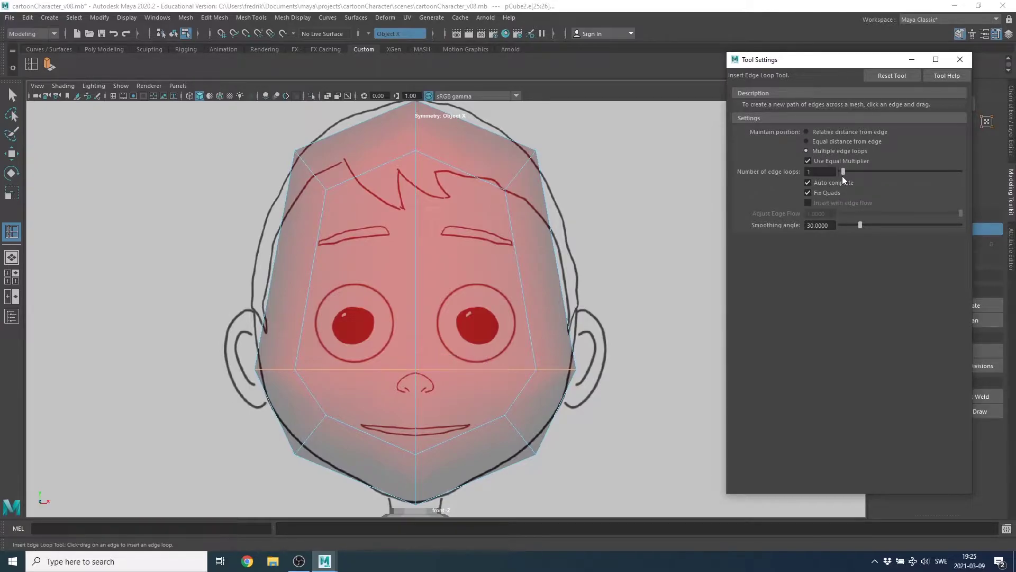
click(415, 256)
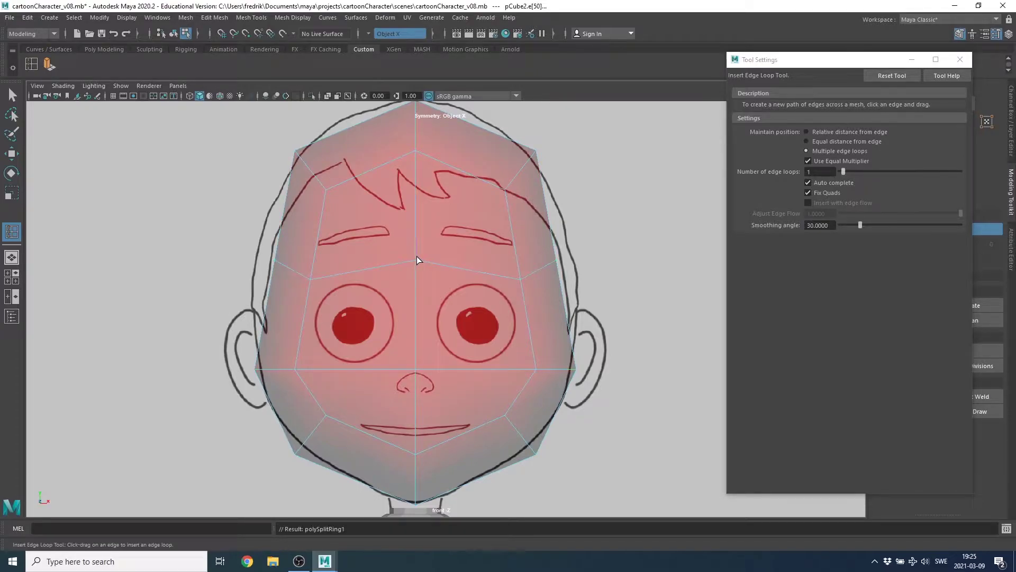
click(900, 77)
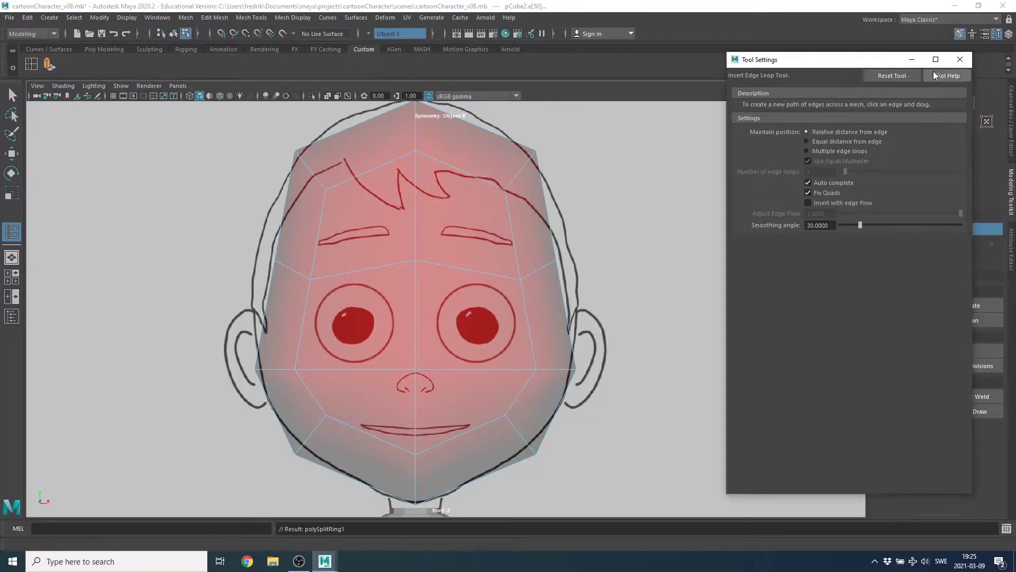
click(961, 61)
alt+middle_drag(526, 243, 528, 250)
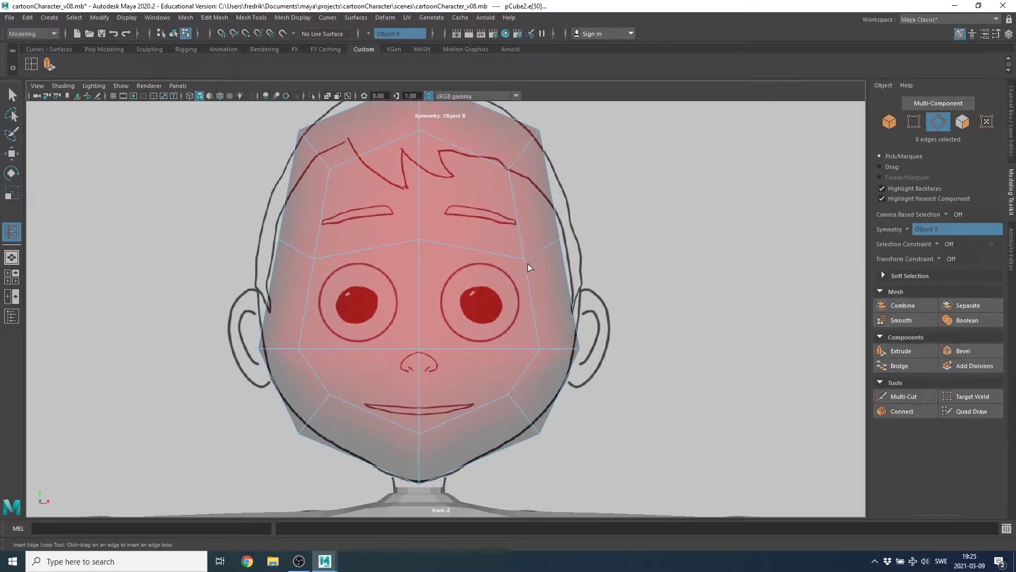
- In vertex mode, push the forehead loop's side vertices up and outward
key(w)
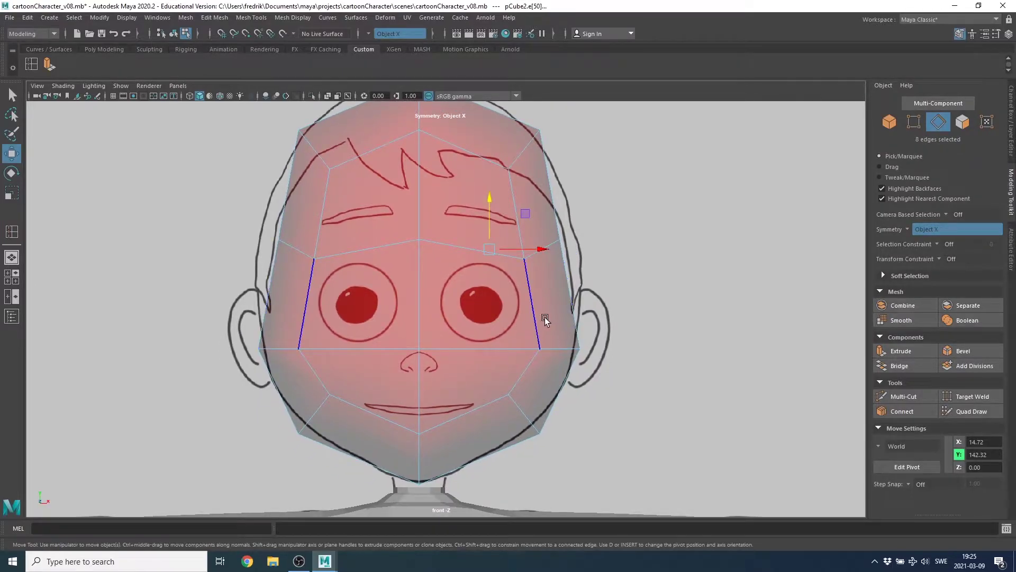
mouse_move(545, 316)
alt+middle_down()
mouse_move(555, 273)
mouse_move(545, 246)
alt+middle_up()
scroll(529, 218, down, 1)
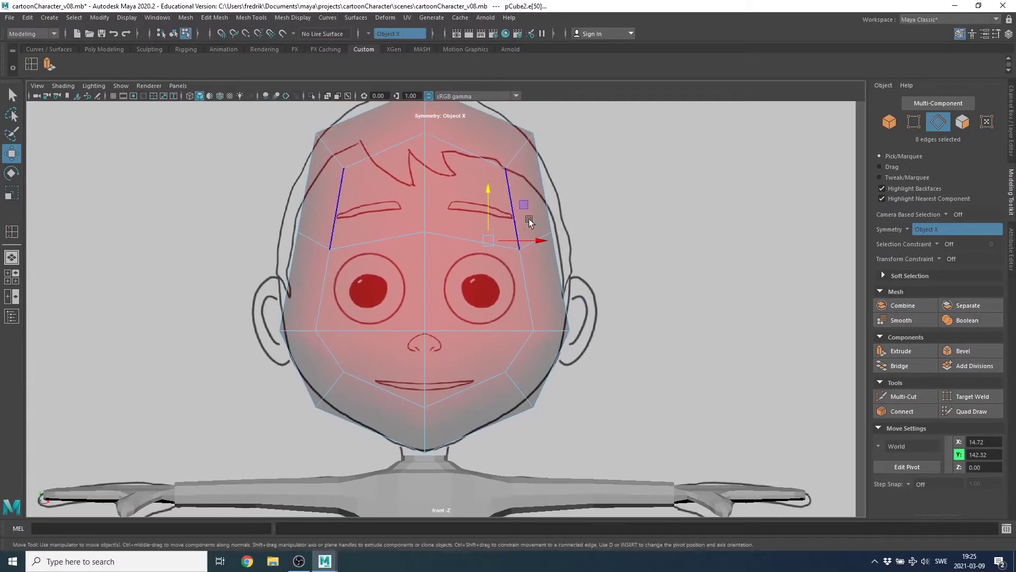
right_click(530, 212)
right_drag(490, 210, 491, 209)
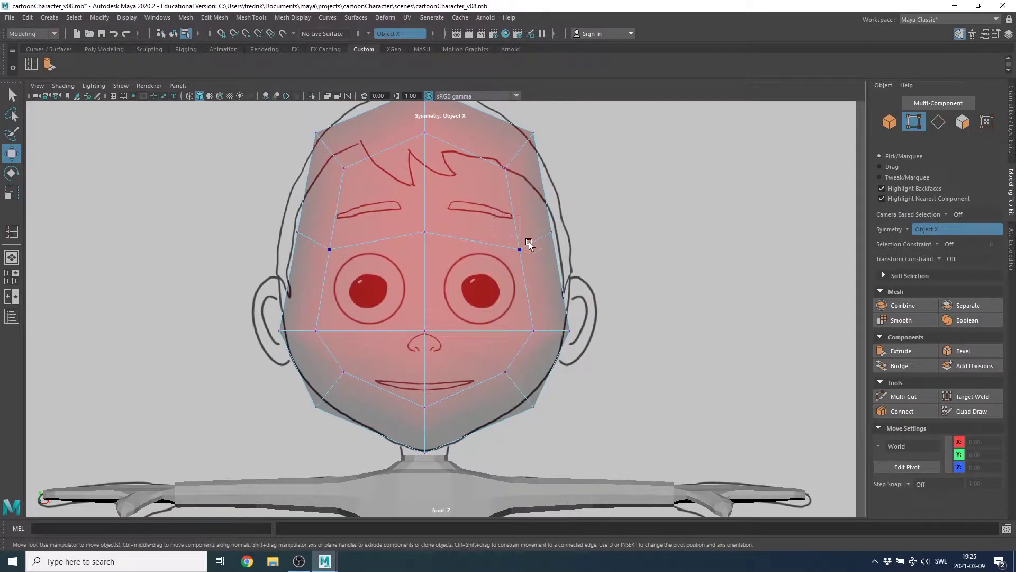
drag(526, 241, 537, 236)
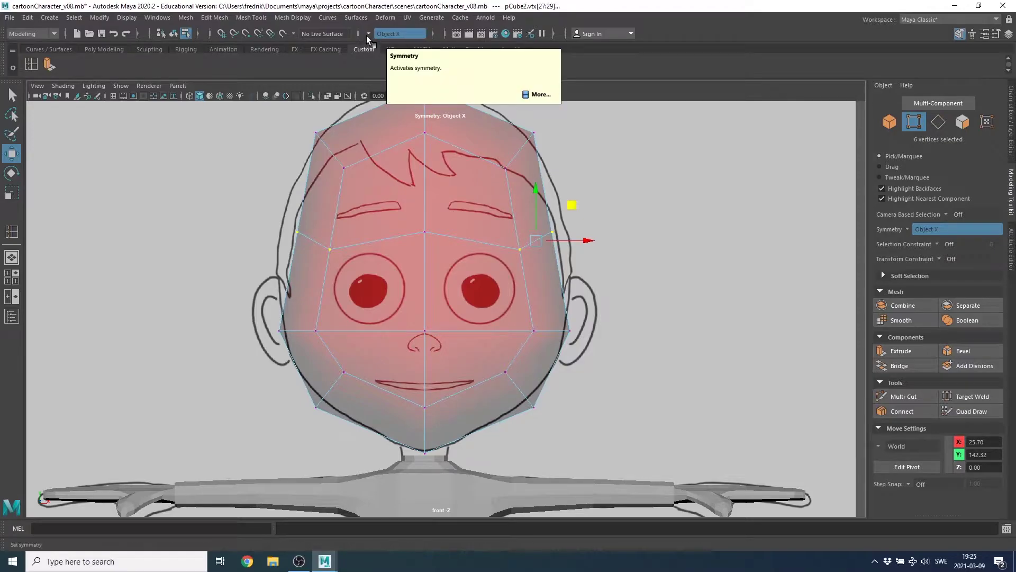
drag(535, 239, 549, 231)
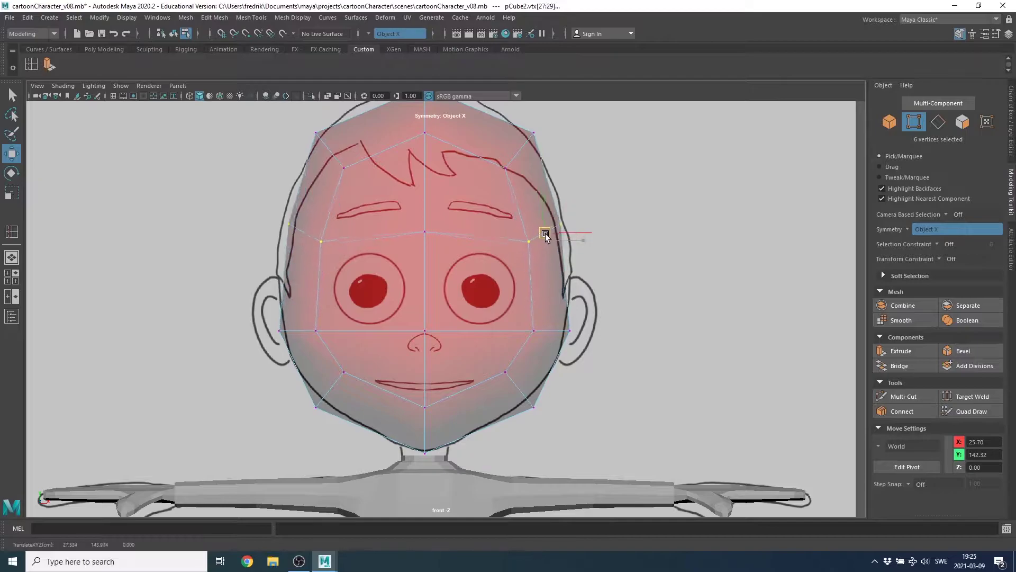
- Move the top-corner and jaw vertices to follow the head and chin outline
alt+middle_drag(551, 227, 535, 291)
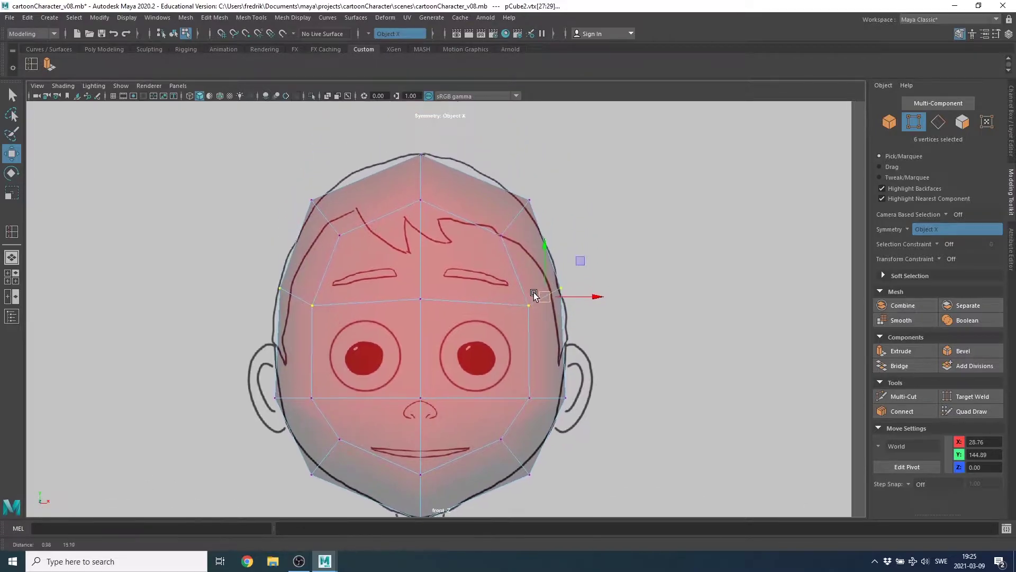
drag(492, 184, 525, 241)
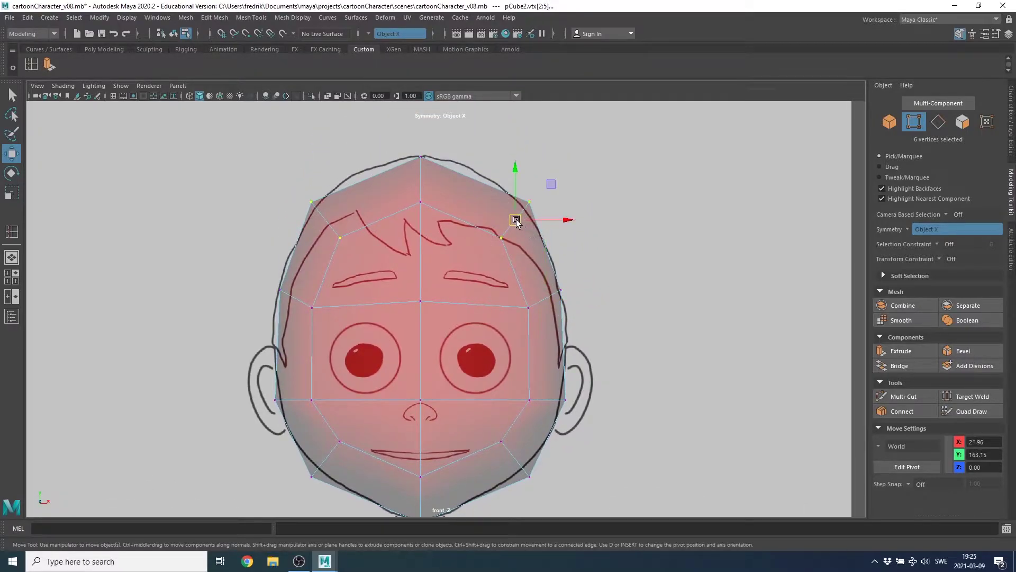
mouse_move(531, 329)
alt+middle_down()
mouse_move(535, 343)
mouse_move(527, 265)
alt+middle_up()
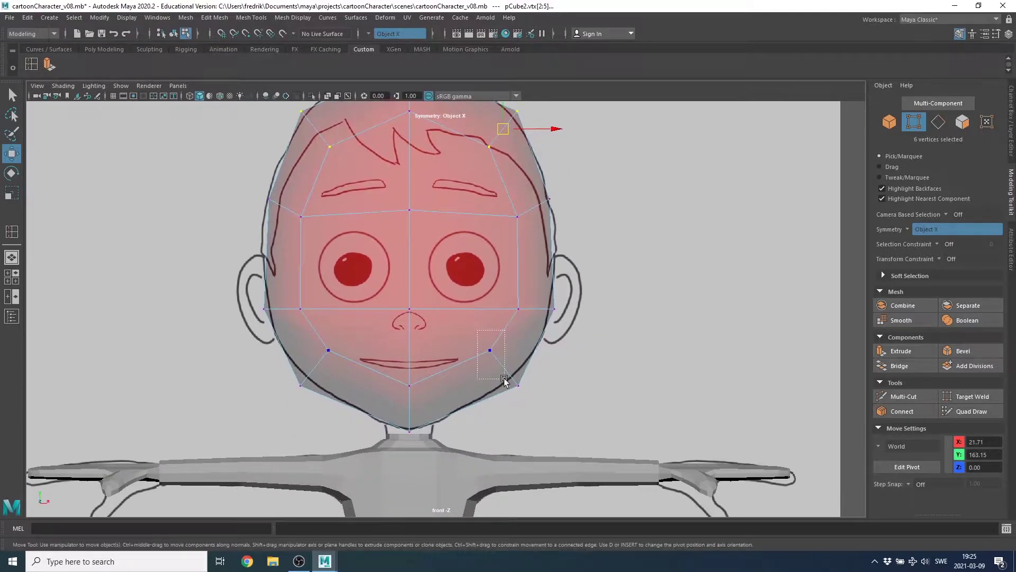
drag(479, 336, 528, 408)
drag(504, 369, 499, 364)
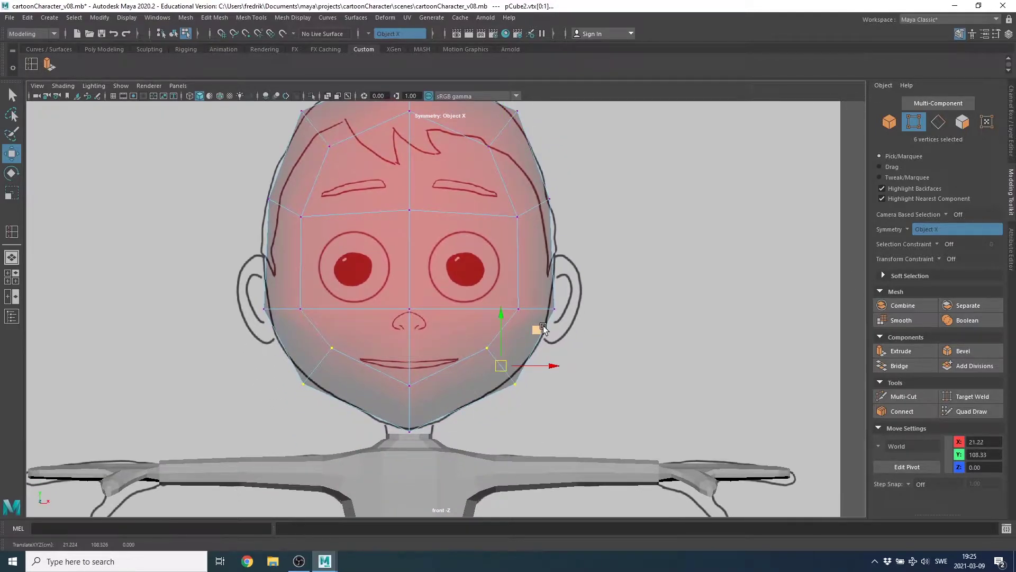
key(space)
key(space)
- In the side view, push back-of-head vertices out and pull the jaw up to the sketch
scroll(588, 338, up, 2)
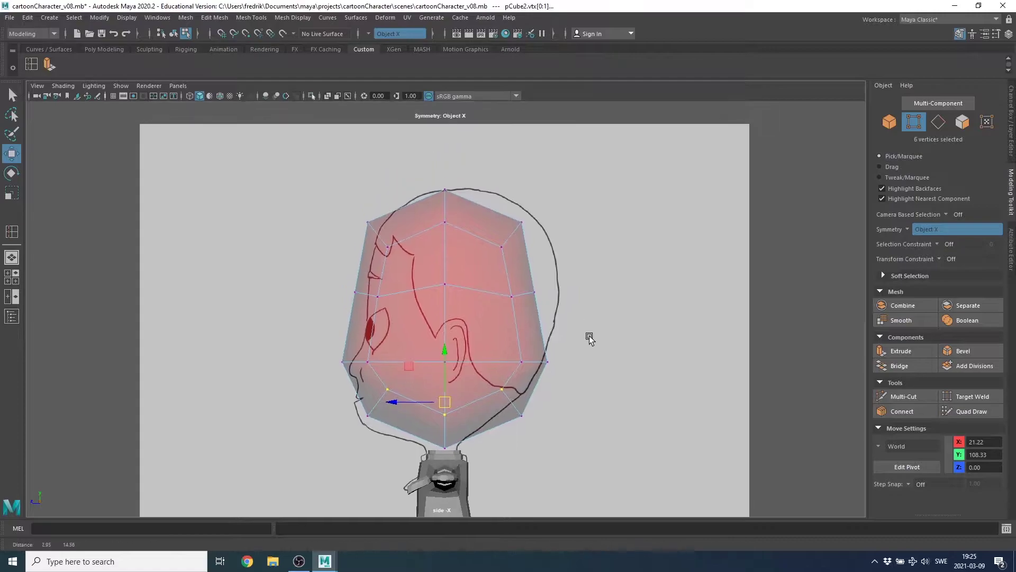
mouse_move(495, 208)
mouse_down()
mouse_move(523, 259)
mouse_move(525, 222)
mouse_up()
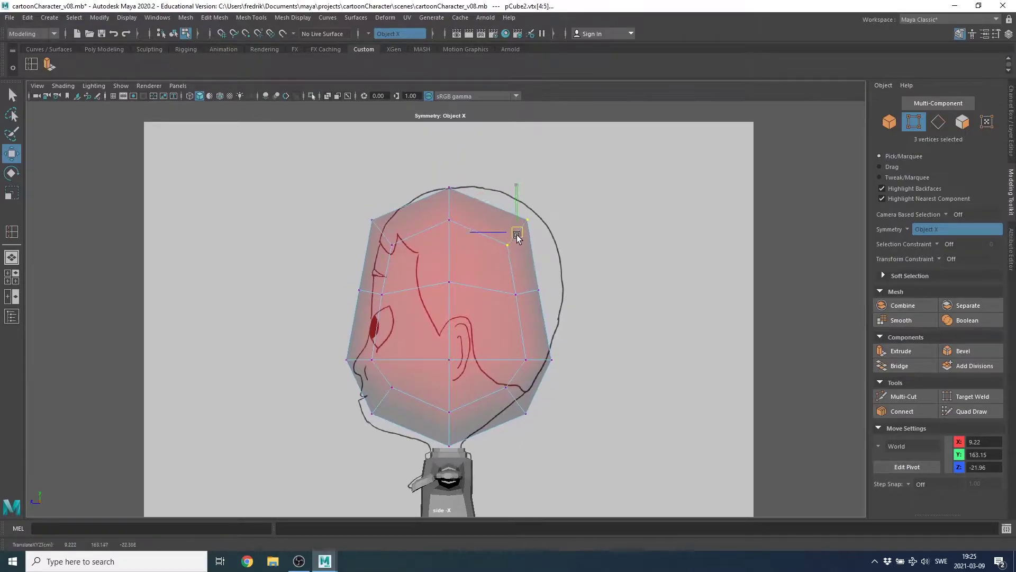
click(539, 290)
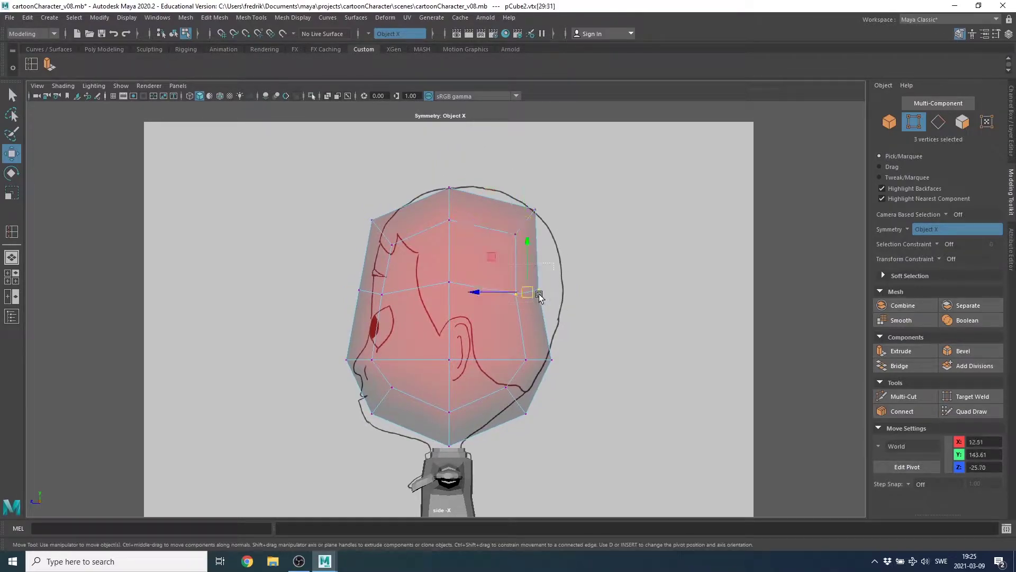
drag(538, 290, 552, 285)
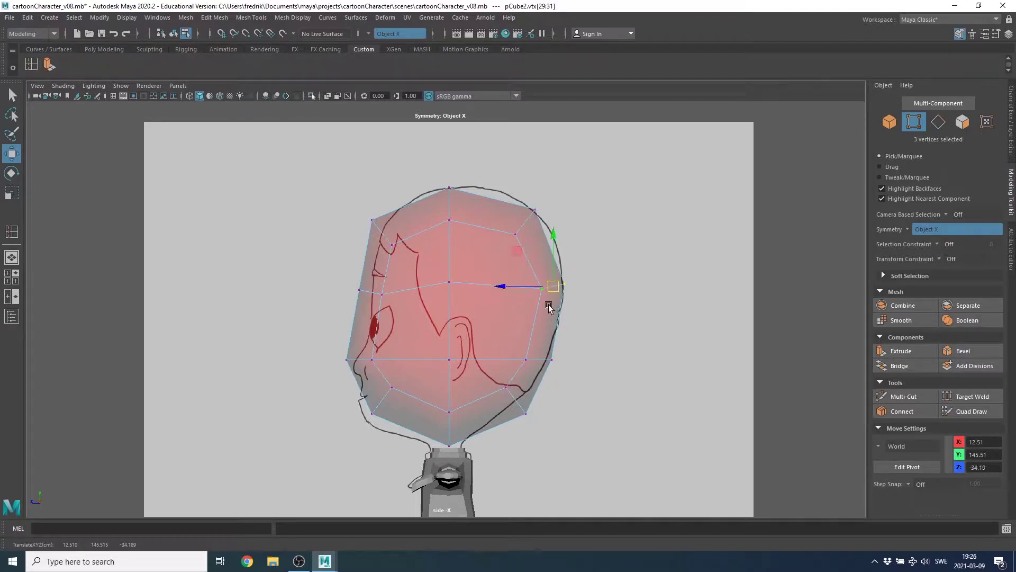
drag(513, 336, 561, 377)
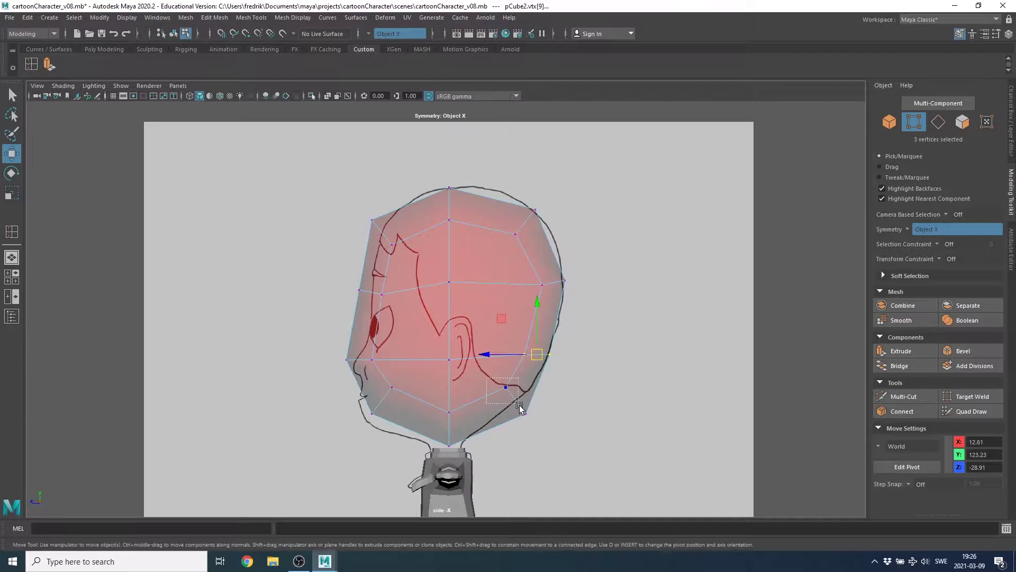
mouse_move(487, 378)
mouse_down()
mouse_move(536, 430)
mouse_move(506, 392)
mouse_up()
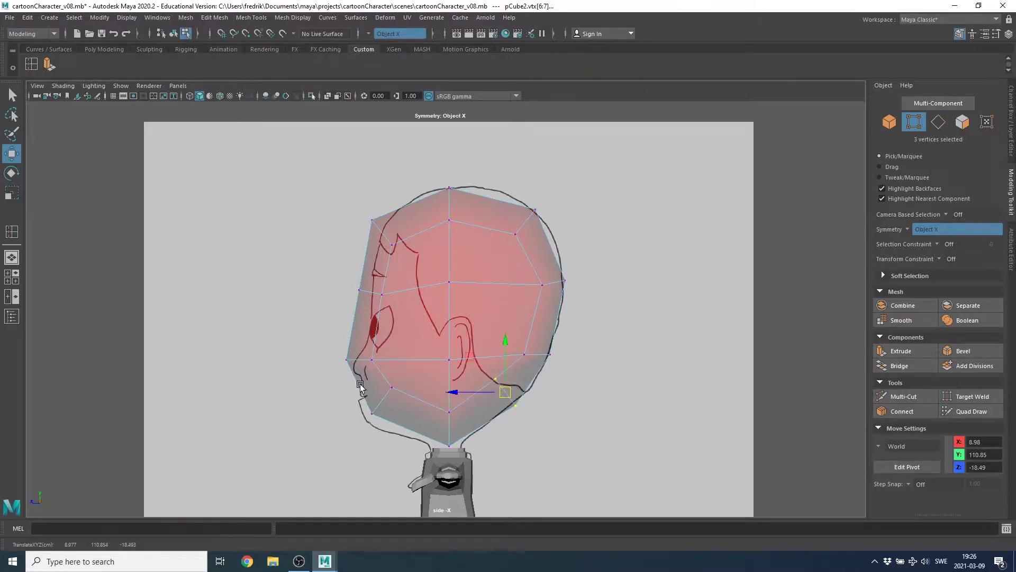
mouse_move(364, 379)
mouse_down()
mouse_move(390, 410)
mouse_move(378, 411)
mouse_up()
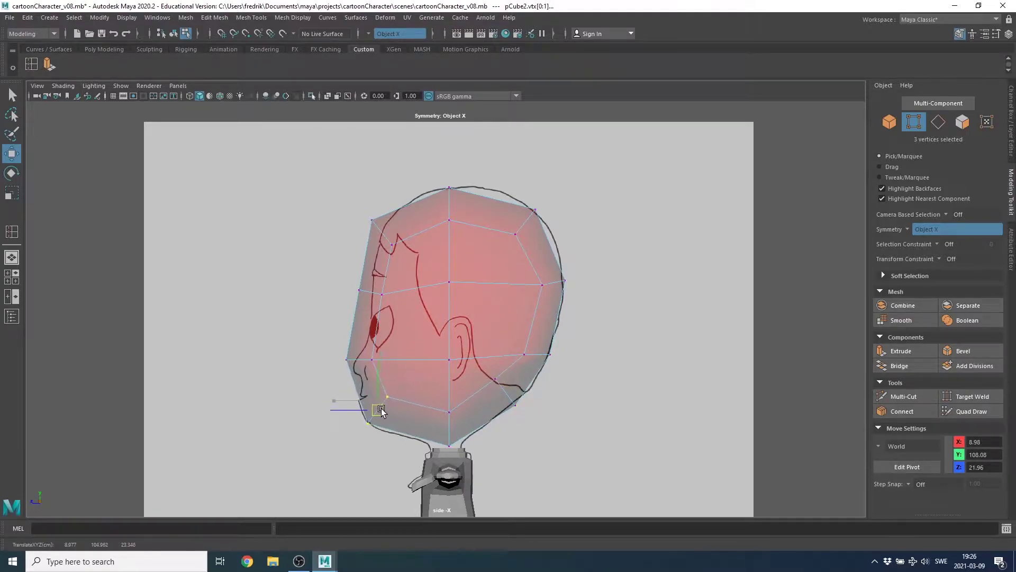
- Align the face-front and forehead vertices to the profile, then return to object mode
click(376, 360)
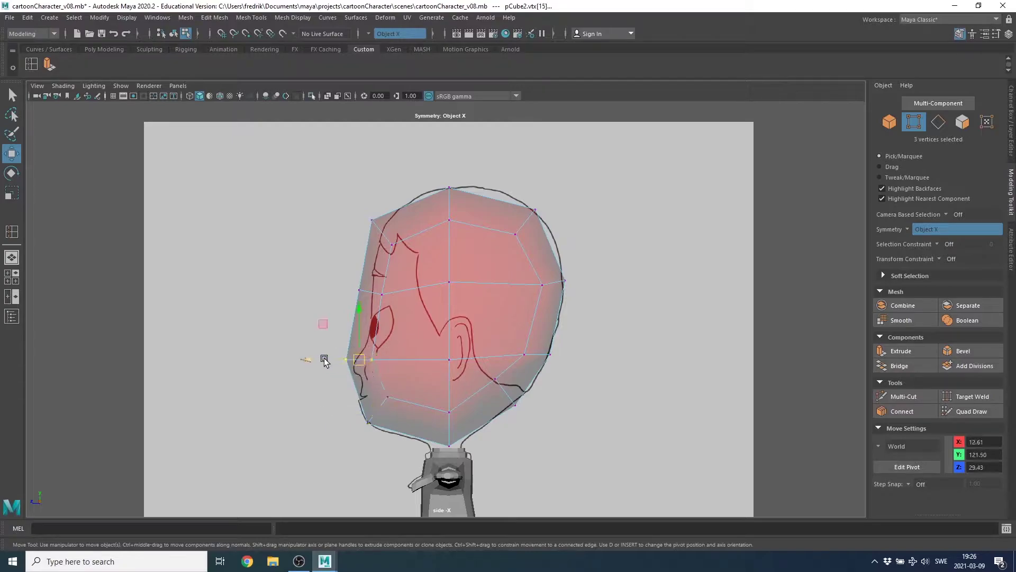
drag(329, 361, 337, 360)
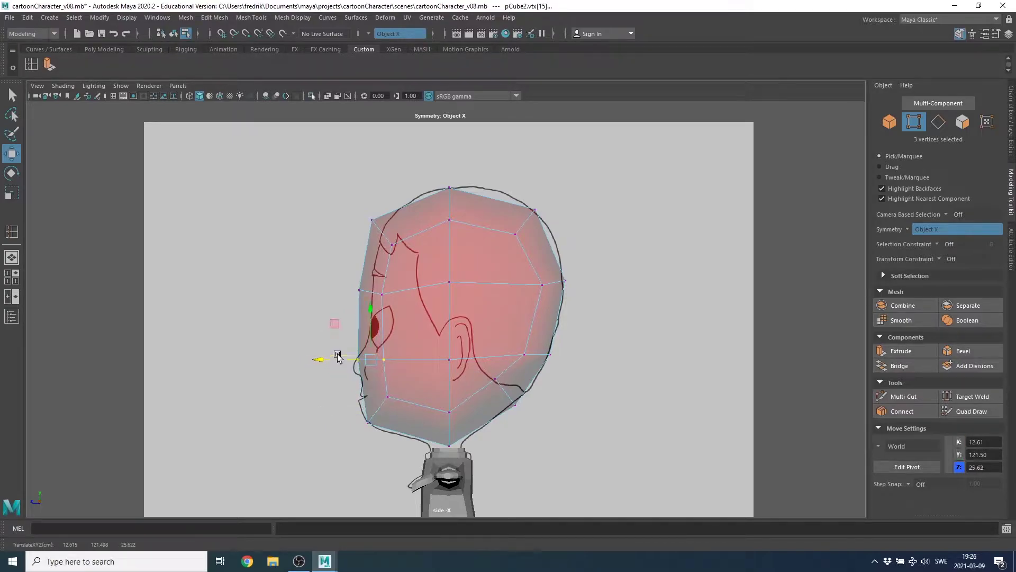
click(360, 289)
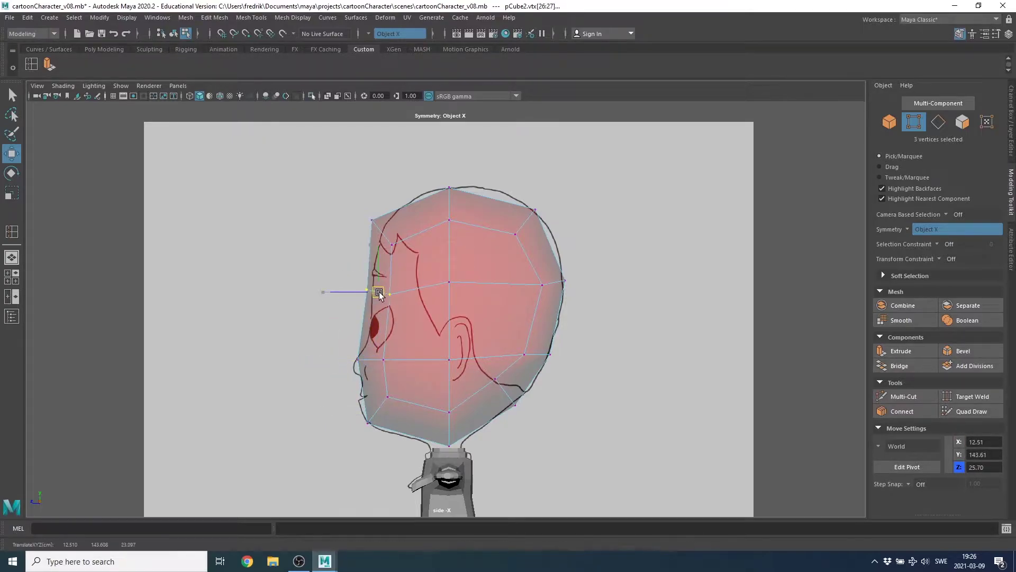
drag(371, 292, 383, 295)
mouse_move(351, 215)
mouse_down()
mouse_move(398, 266)
mouse_move(396, 238)
mouse_up()
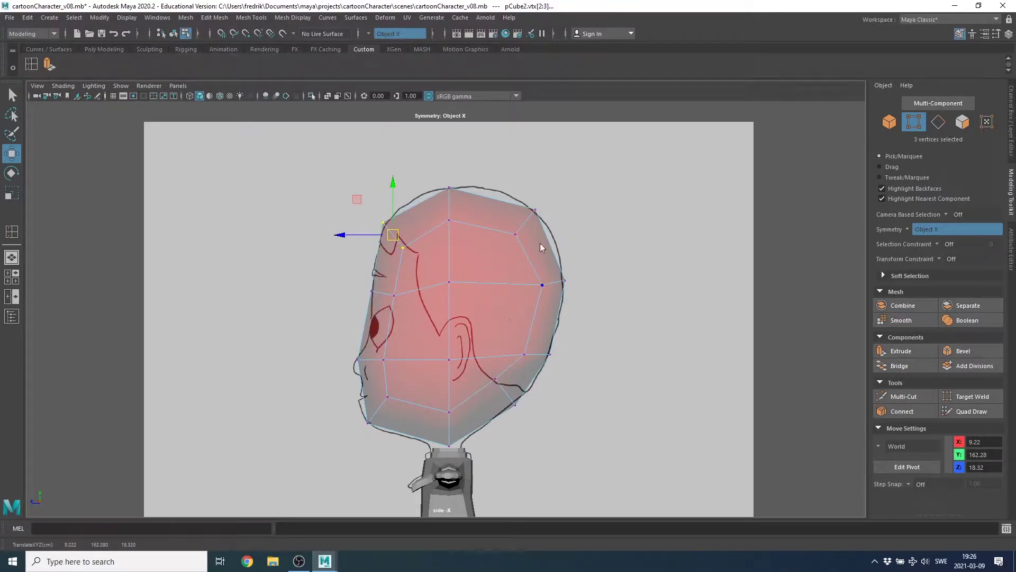
key(F8)
key(space)
key(space)
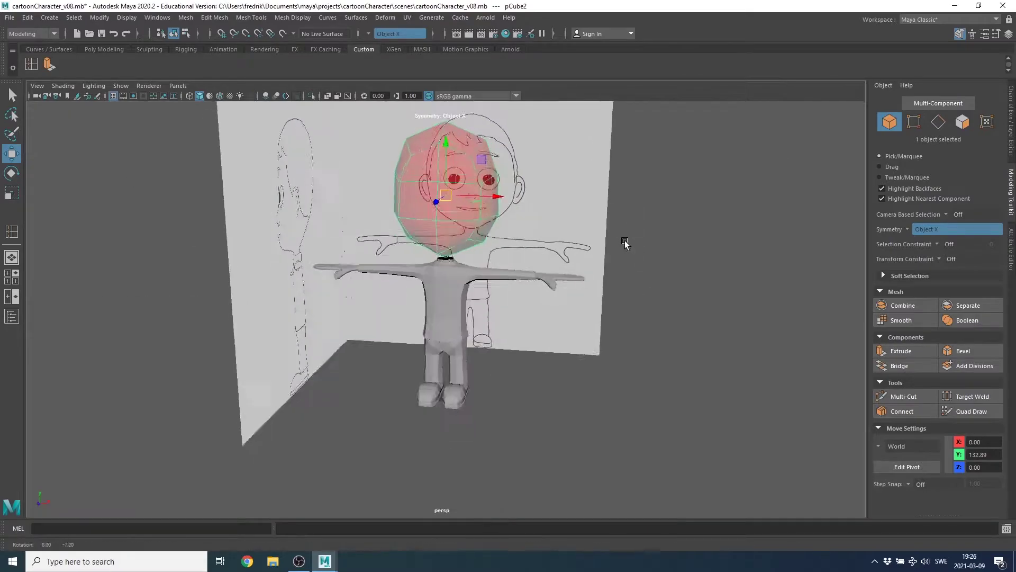
- Apply Mesh > Smooth to the head for a denser, rounder mesh
alt+drag(625, 243, 574, 330)
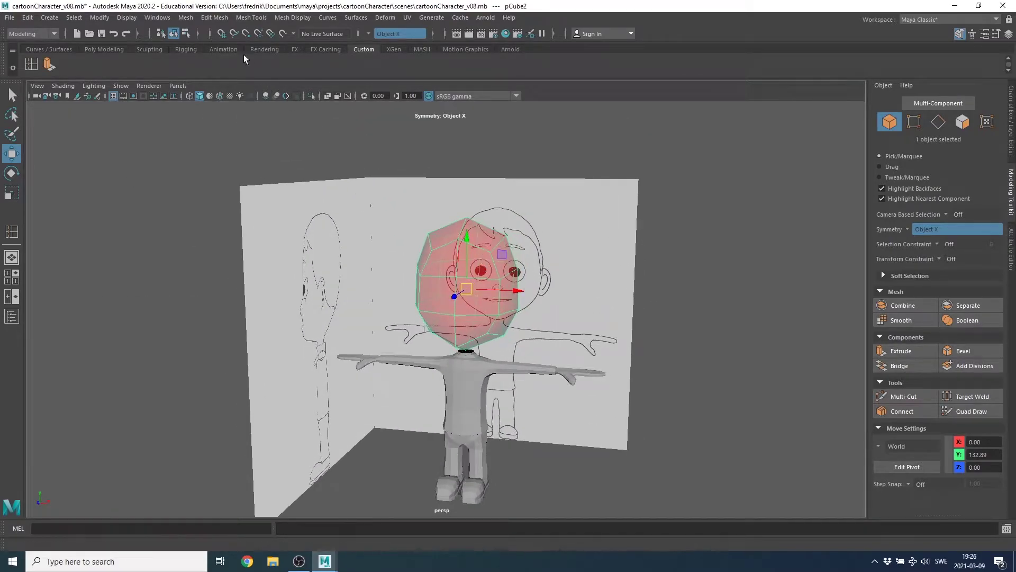
click(193, 20)
click(210, 138)
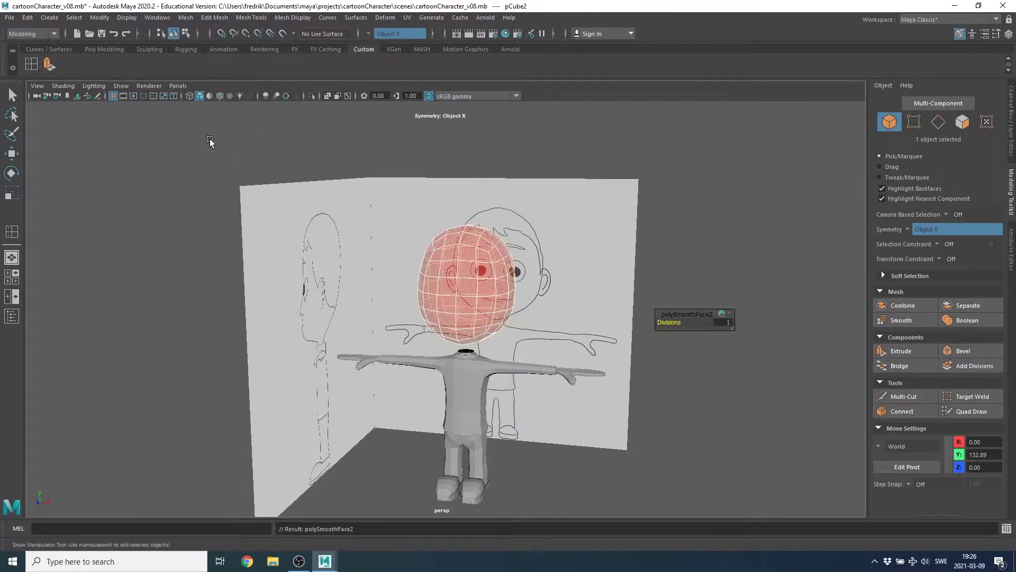
- In the front view, scale the head up slightly to fit the sketch outline
key(space)
key(space)
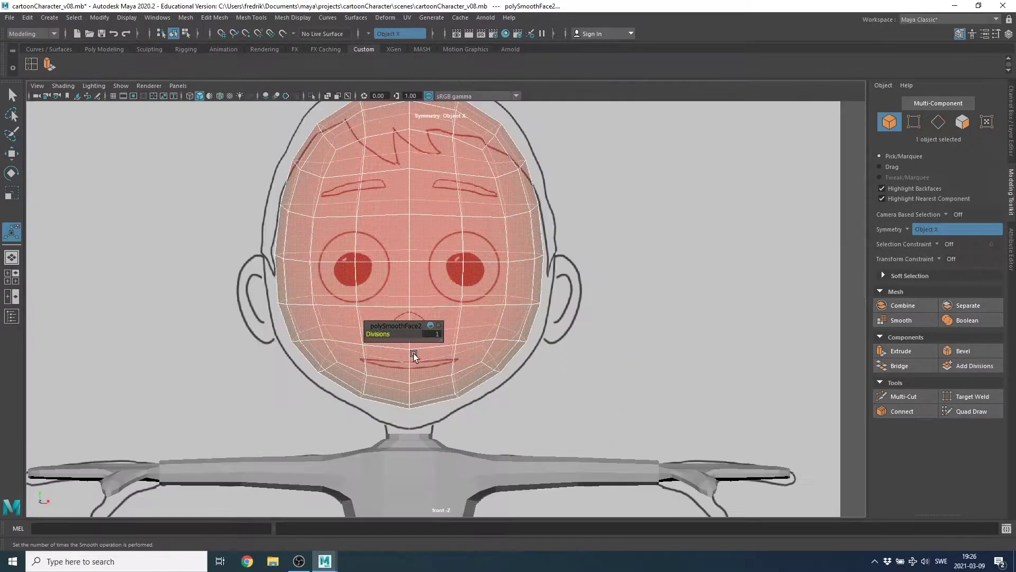
scroll(356, 337, down, 2)
alt+middle_drag(437, 300, 554, 284)
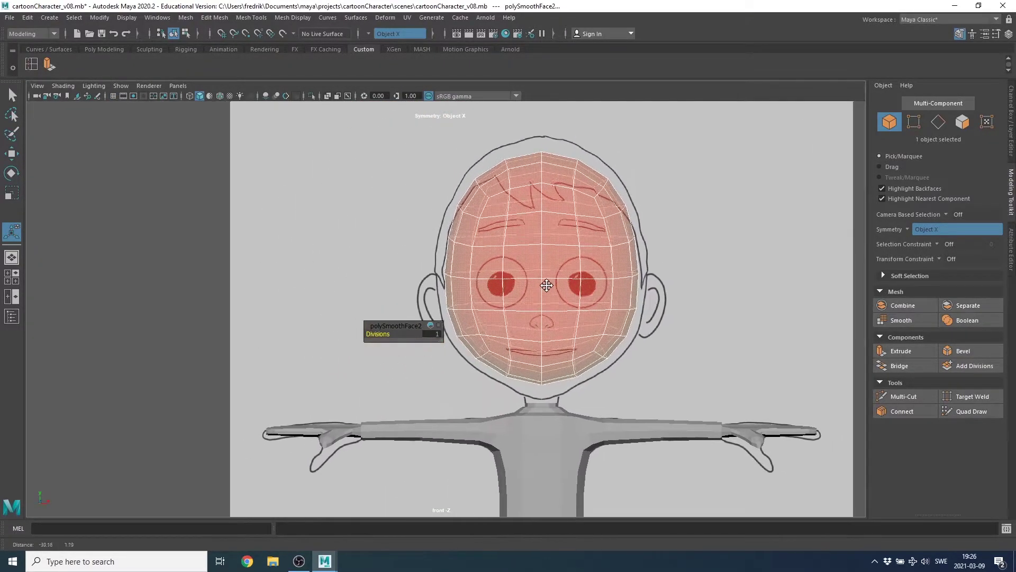
scroll(554, 283, up, 1)
key(r)
drag(542, 270, 551, 271)
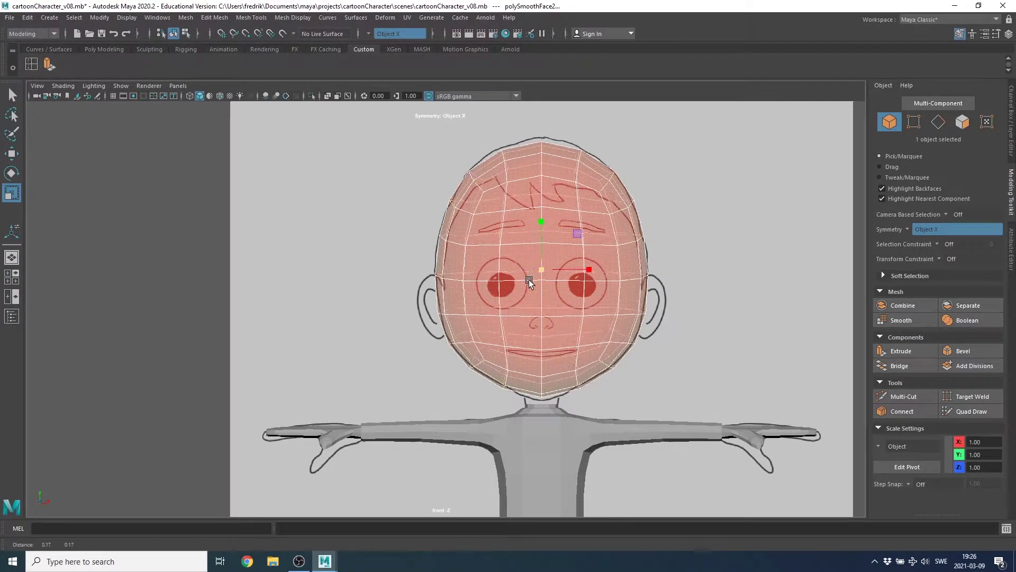
alt+middle_drag(529, 280, 505, 291)
drag(518, 235, 517, 236)
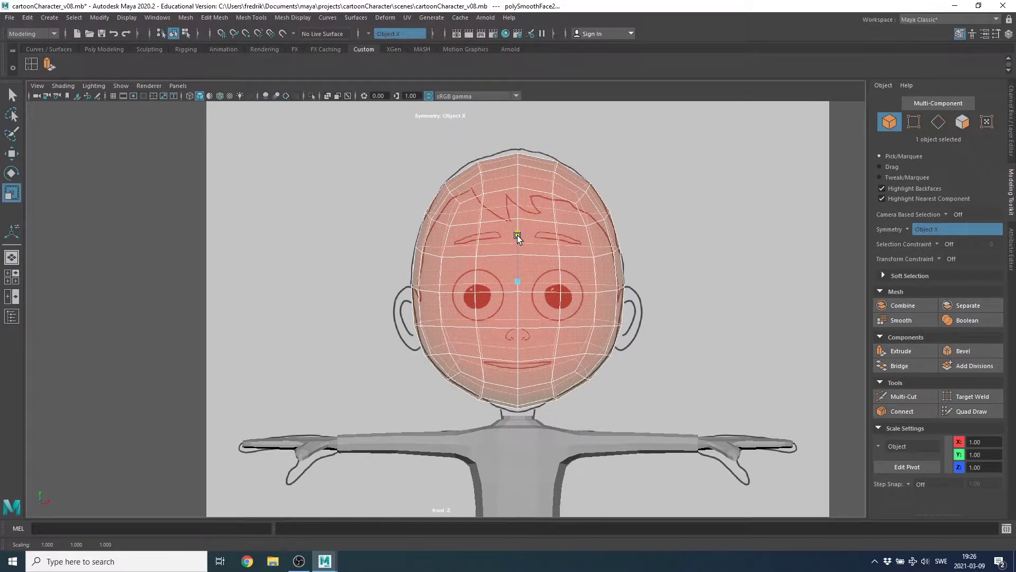
drag(516, 236, 518, 235)
- In the side view, soft-select the top-back head vertices and move the crown up and back
key(space)
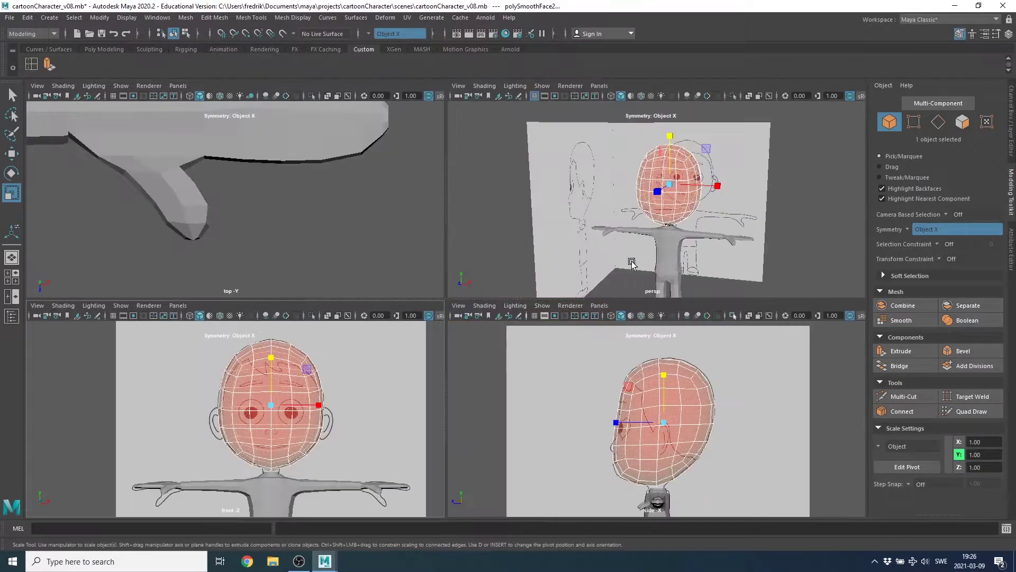
key(space)
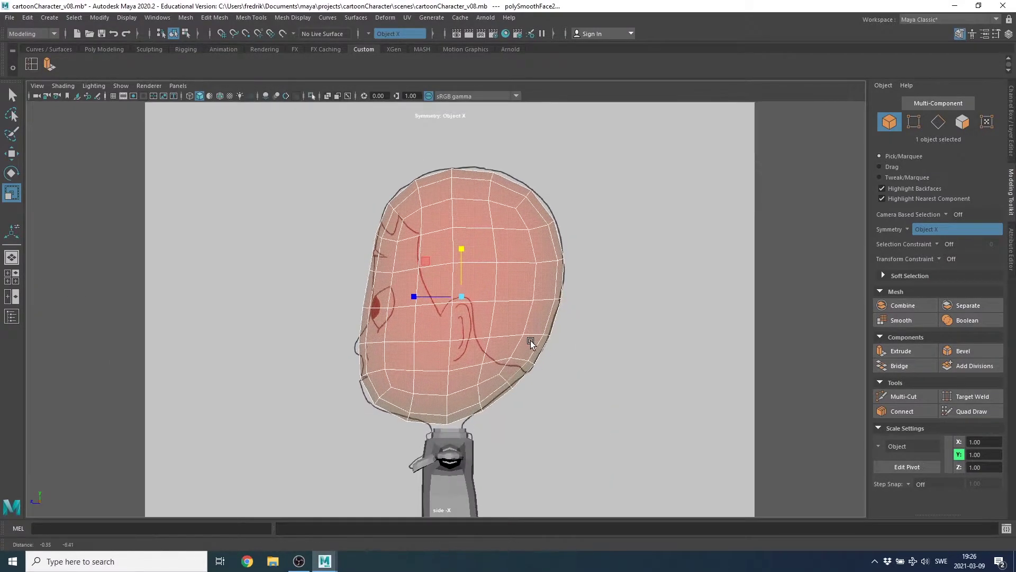
scroll(530, 361, up, 2)
scroll(509, 335, up, 1)
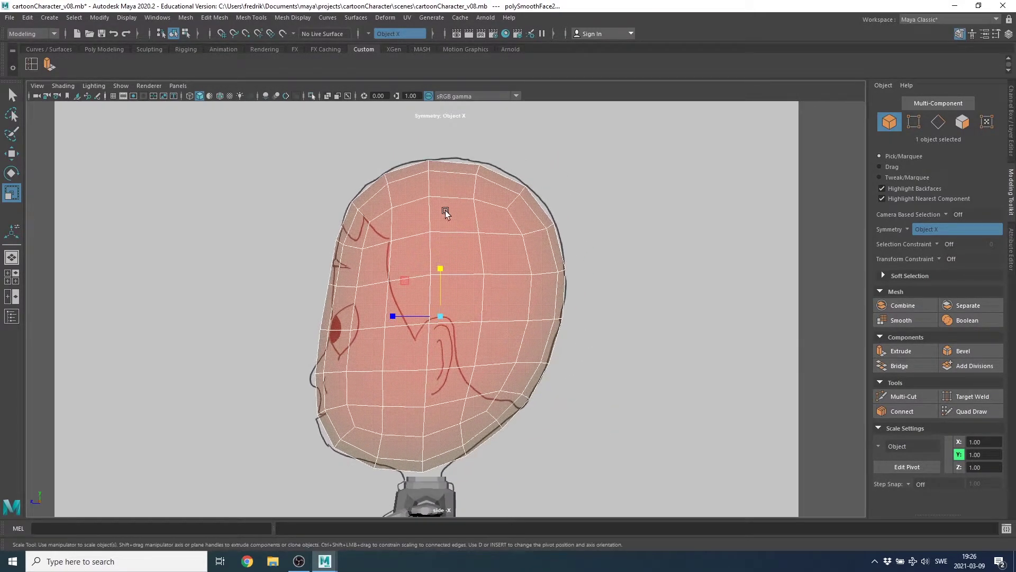
right_click(520, 192)
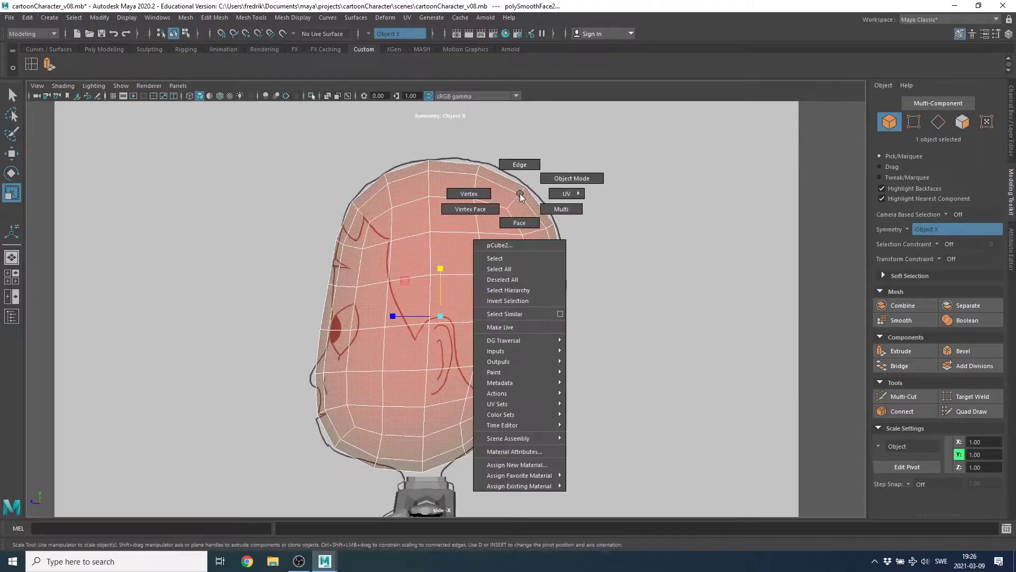
click(458, 194)
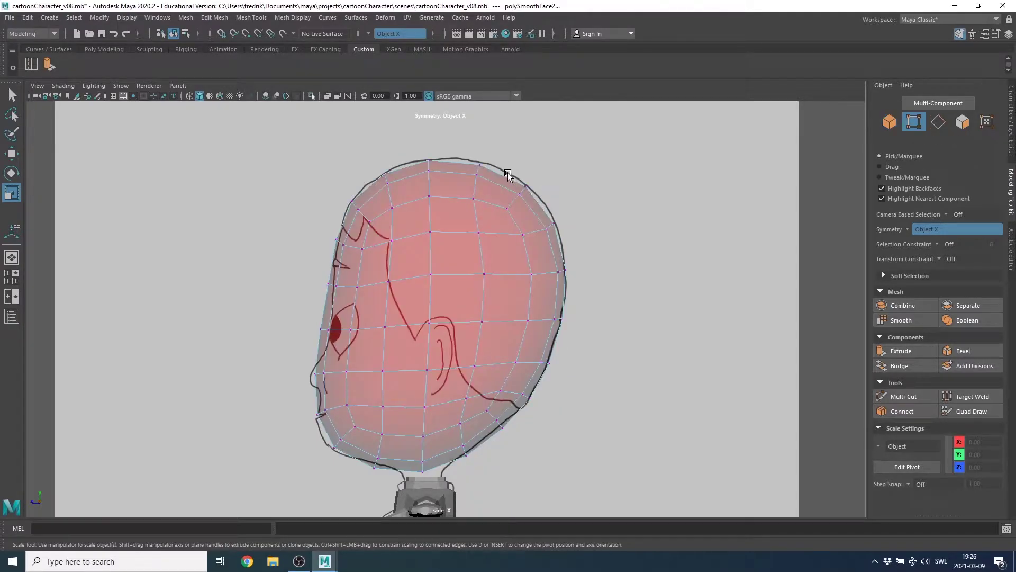
drag(508, 173, 536, 201)
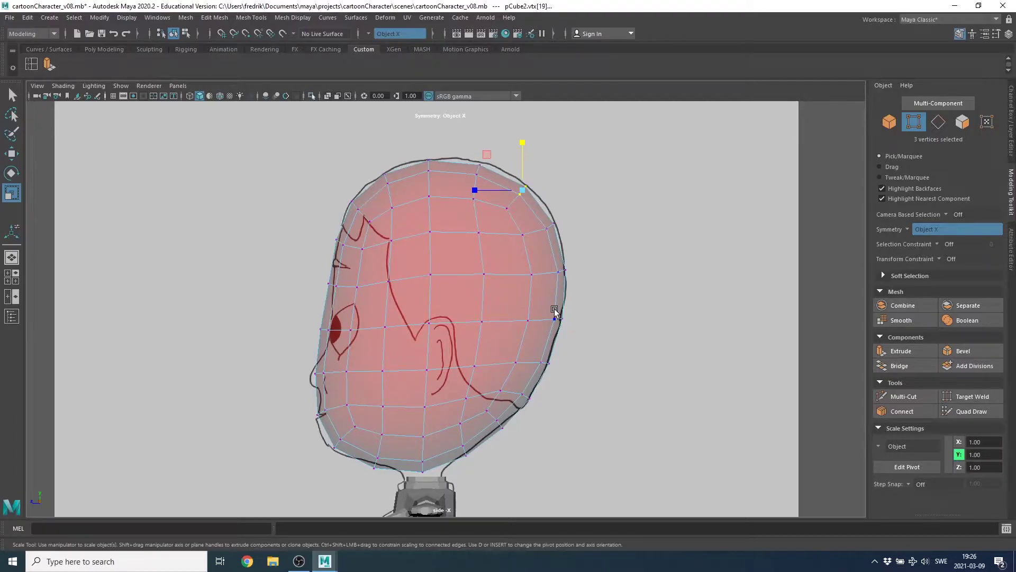
key(b)
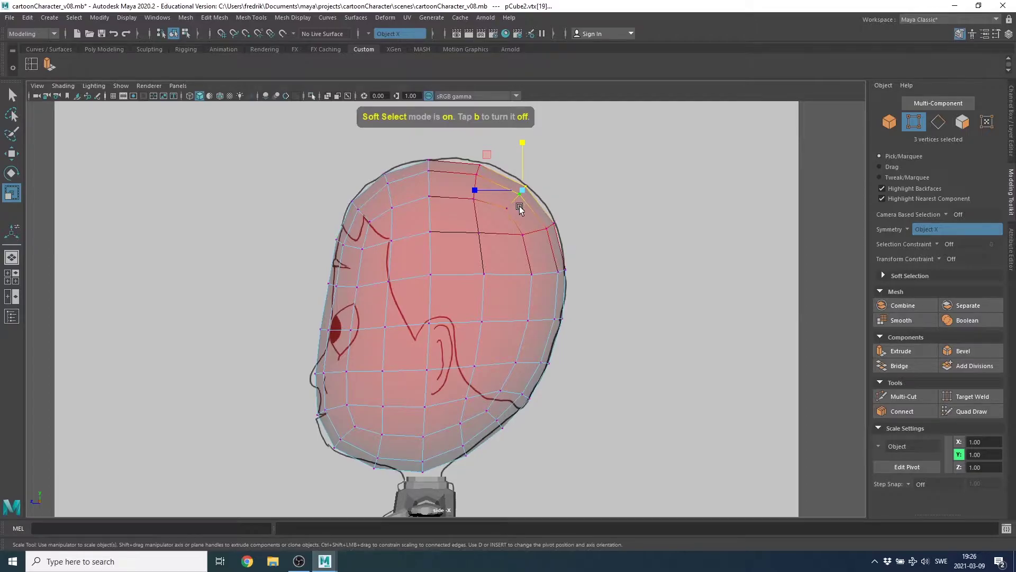
mouse_move(519, 209)
mouse_down()
mouse_move(497, 213)
mouse_move(540, 222)
mouse_move(508, 211)
mouse_move(499, 223)
mouse_up()
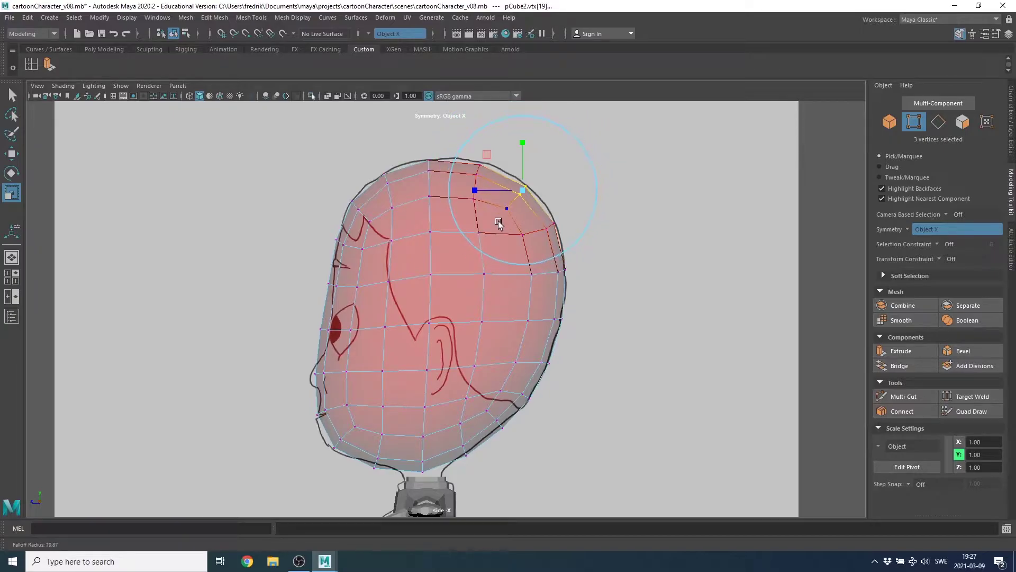
key(b)
key(w)
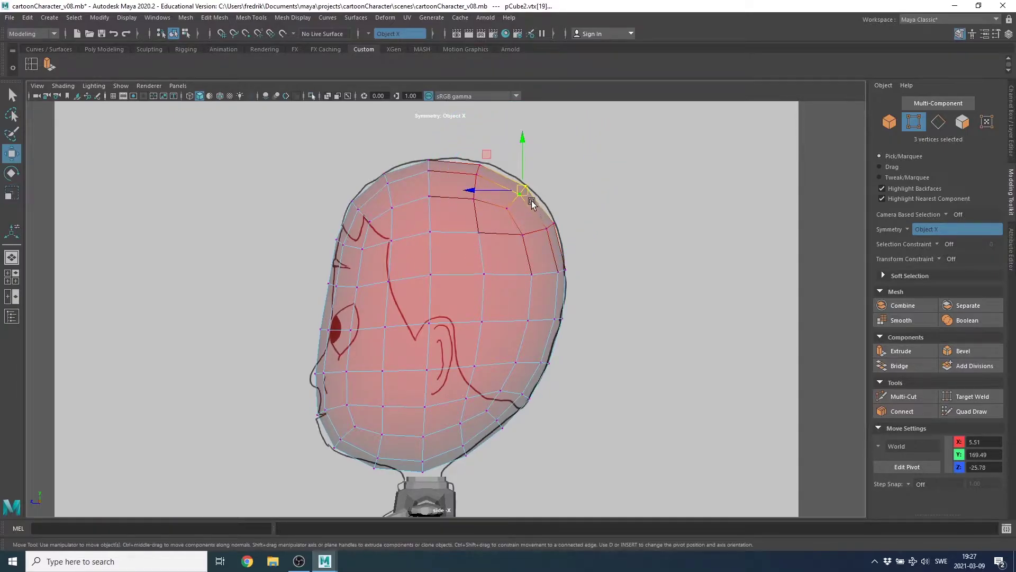
drag(520, 198, 550, 224)
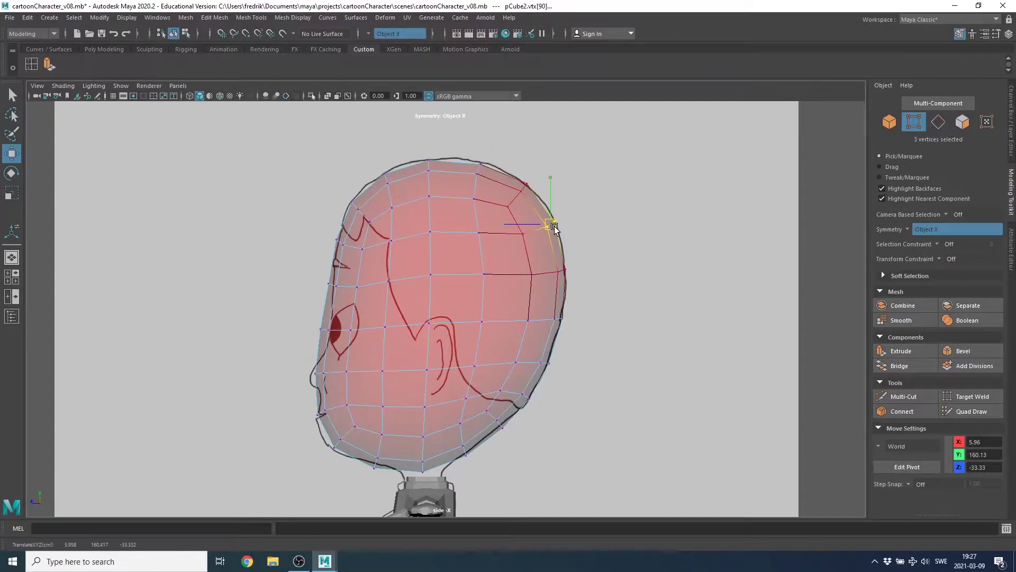
- Pull the jaw, chin and front-face vertices onto the side-profile outline
alt+middle_drag(523, 394, 540, 305)
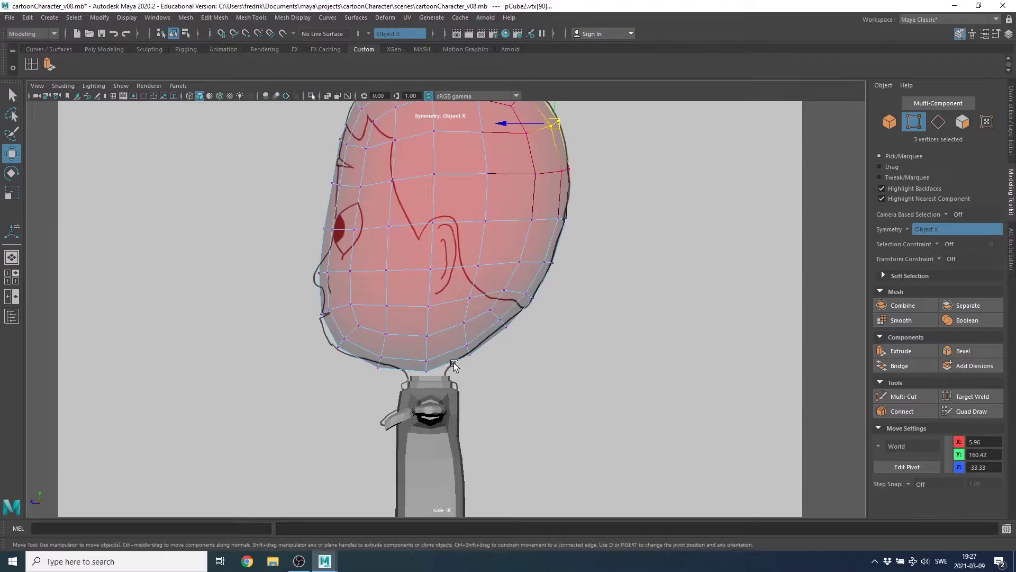
scroll(606, 356, up, 2)
click(471, 353)
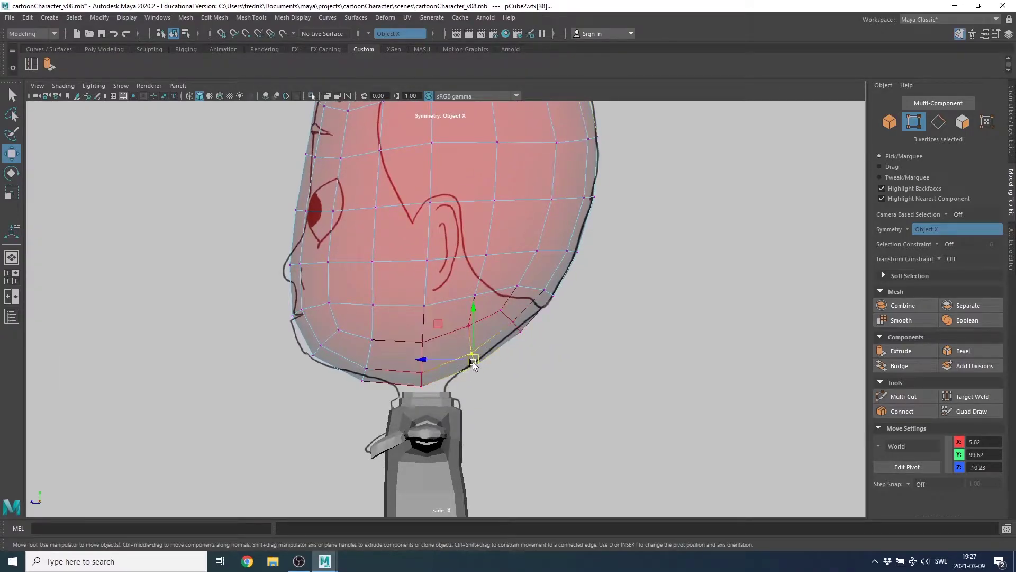
drag(471, 355, 474, 358)
alt+middle_drag(305, 331, 353, 331)
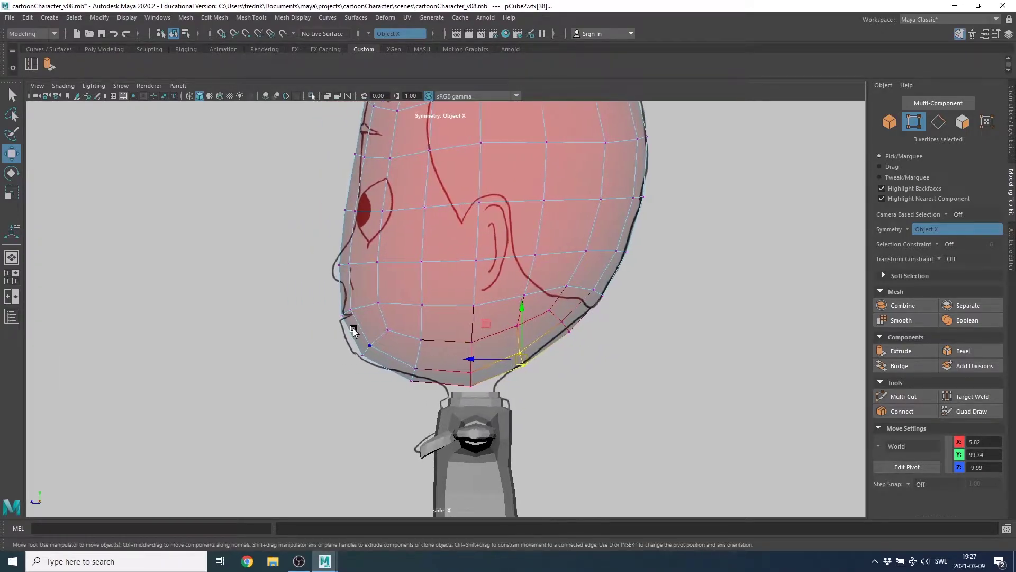
drag(369, 353, 363, 353)
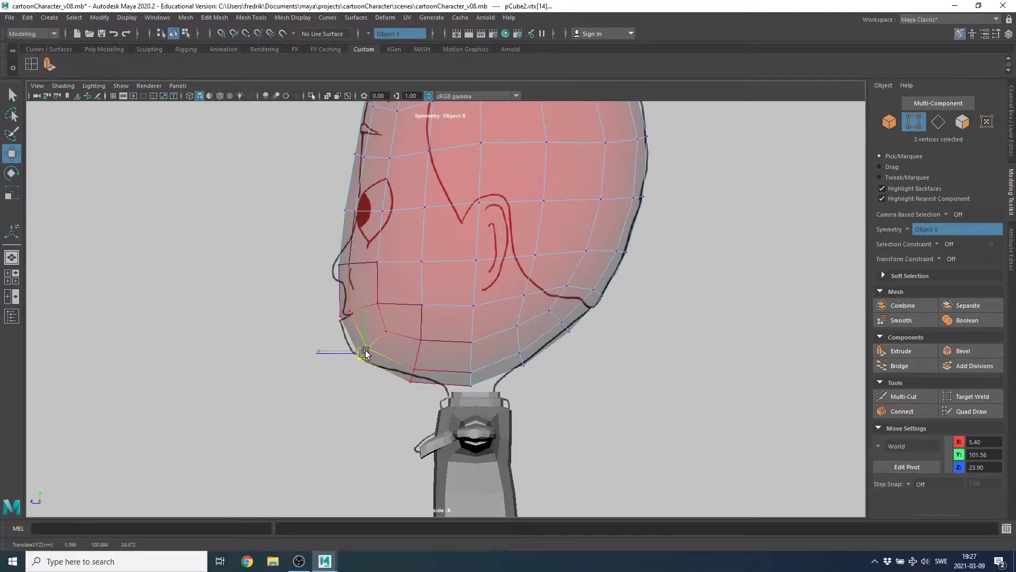
click(345, 314)
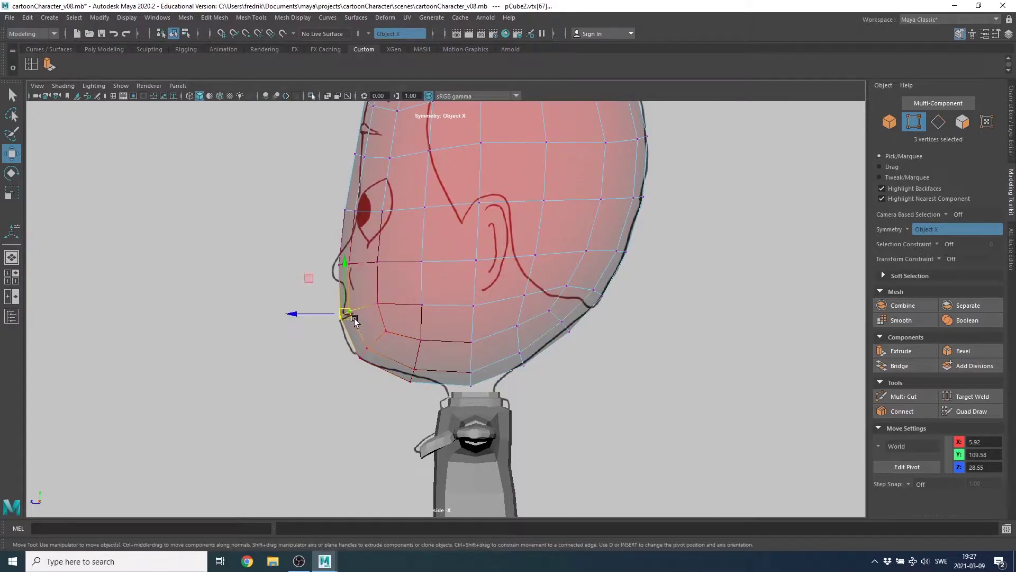
alt+middle_drag(354, 263, 360, 329)
click(352, 277)
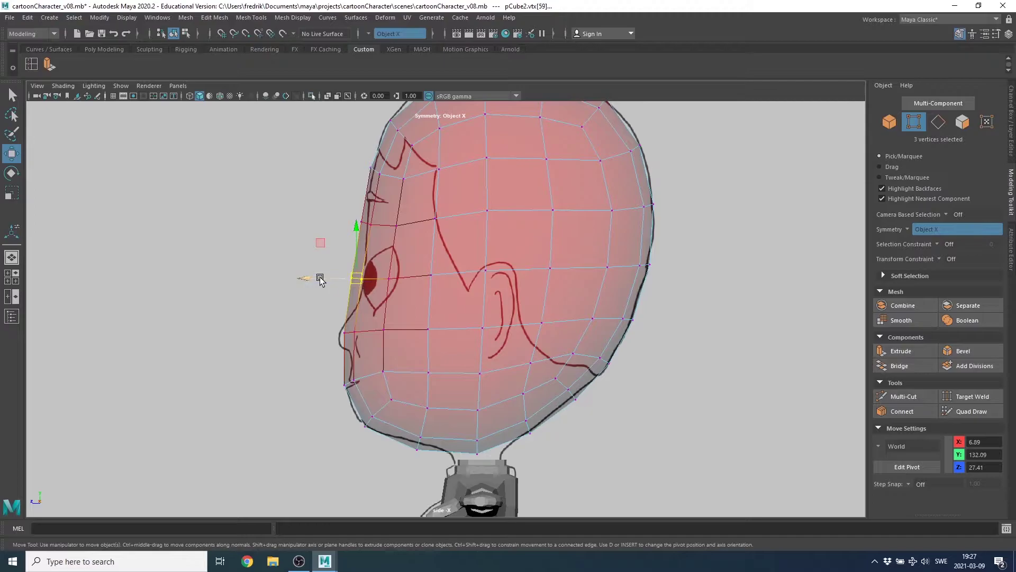
drag(309, 278, 316, 279)
alt+middle_drag(359, 220, 370, 289)
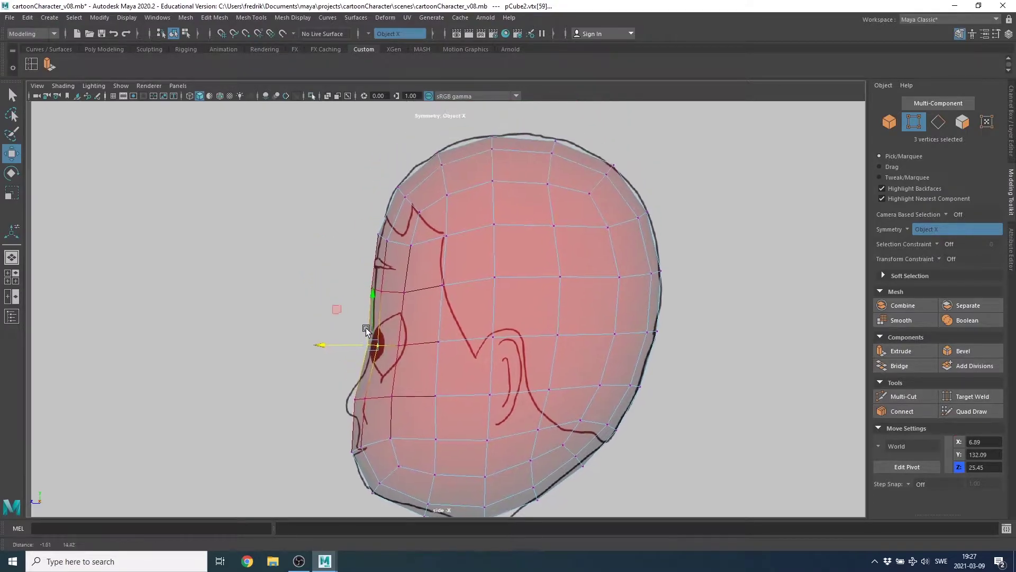
- Fit the forehead and skull-top vertices to the drawn outline
click(371, 287)
drag(344, 291, 329, 291)
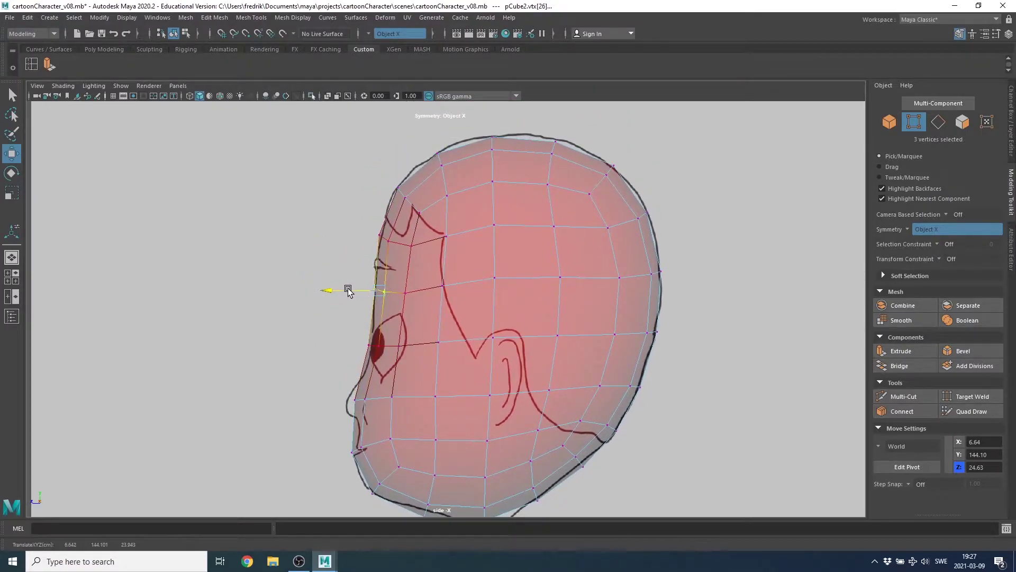
alt+middle_drag(423, 257, 413, 318)
drag(417, 203, 434, 236)
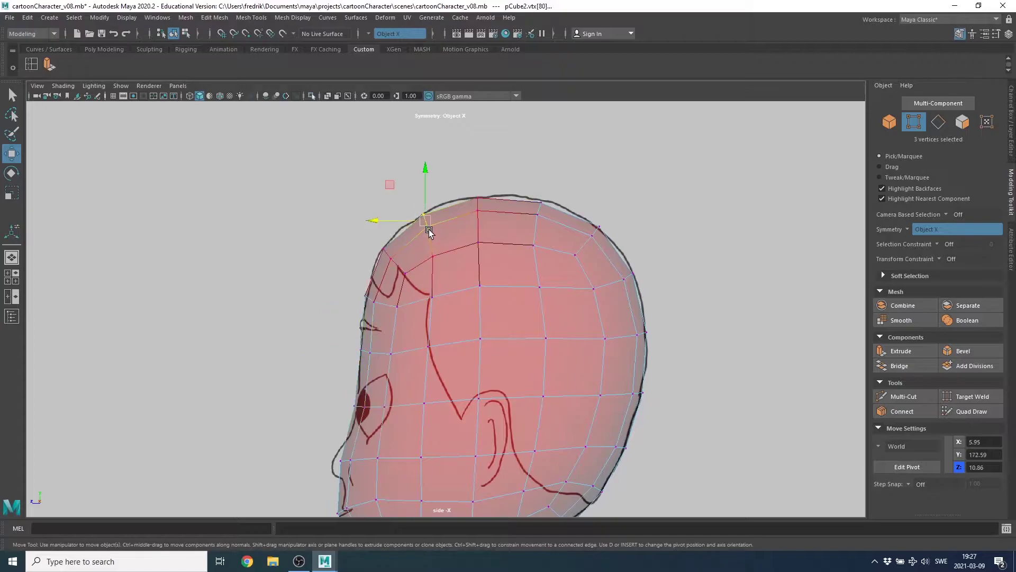
mouse_move(463, 190)
mouse_down()
mouse_move(485, 213)
mouse_move(544, 211)
mouse_up()
scroll(563, 329, down, 2)
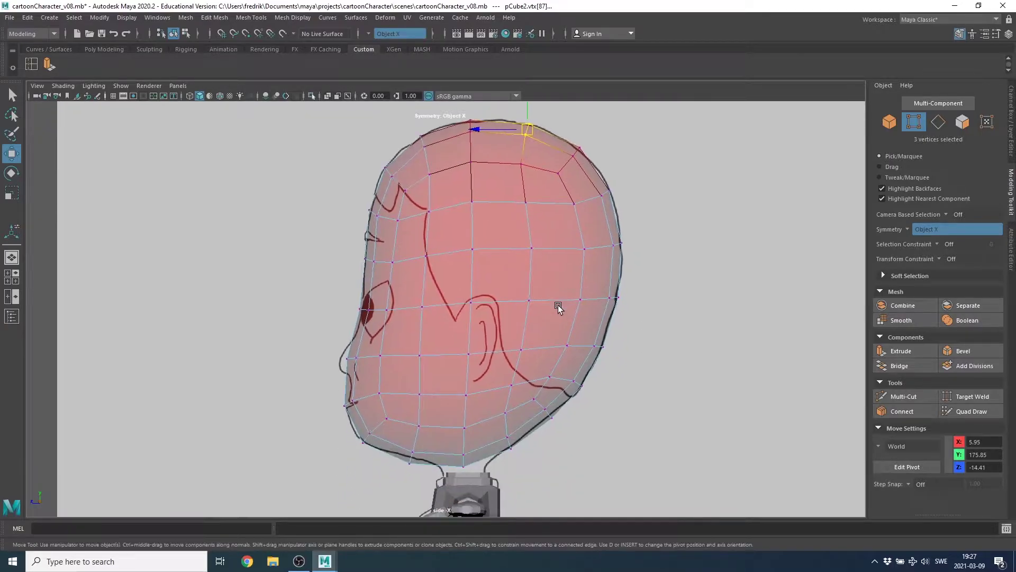
key(space)
key(space)
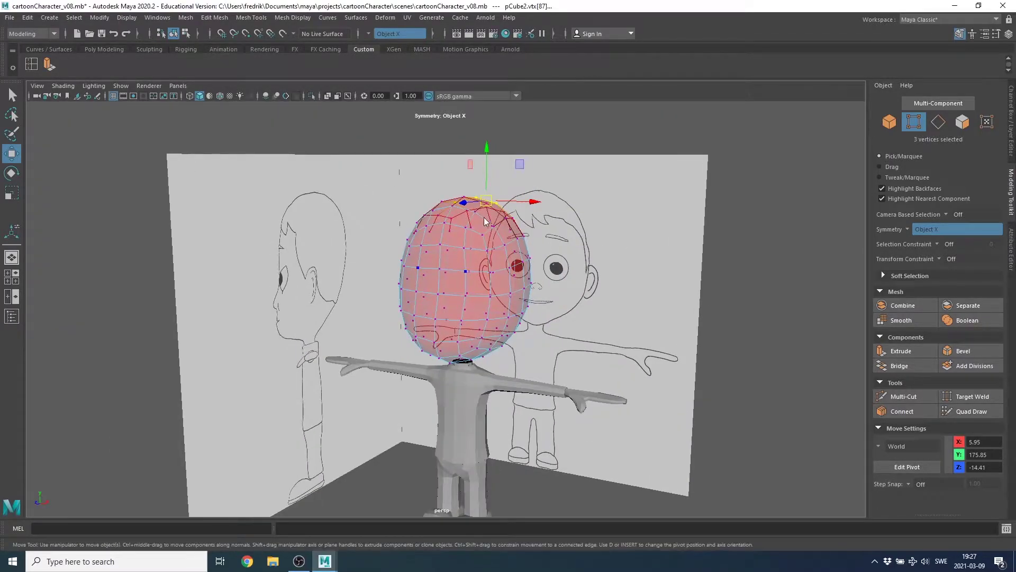
- Deselect the head in the enlarged perspective view and open Create > Polygon Primitives
key(F8)
click(535, 292)
mouse_move(535, 293)
alt+mouse_down()
mouse_move(538, 268)
mouse_move(483, 290)
alt+mouse_up()
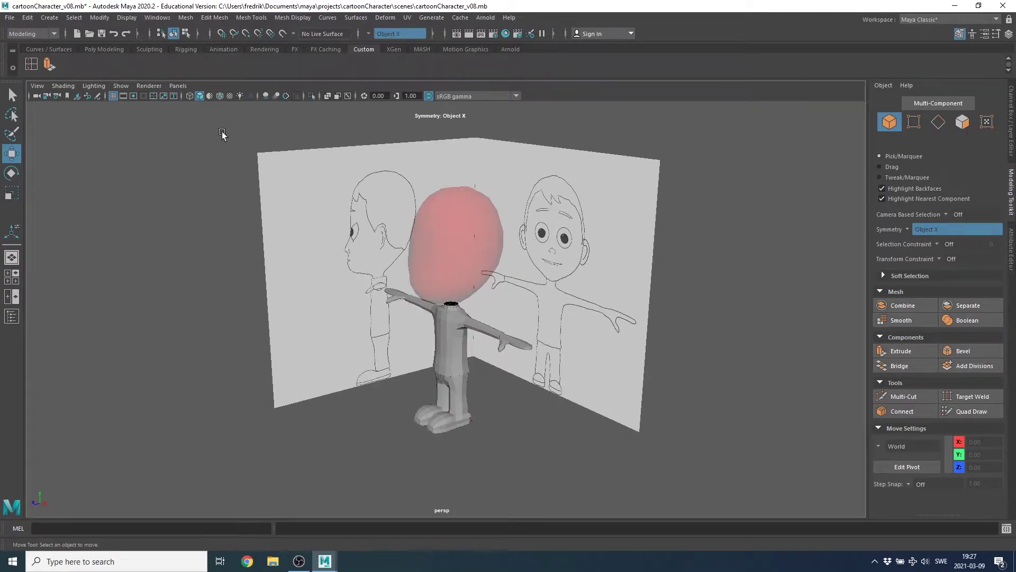
click(50, 19)
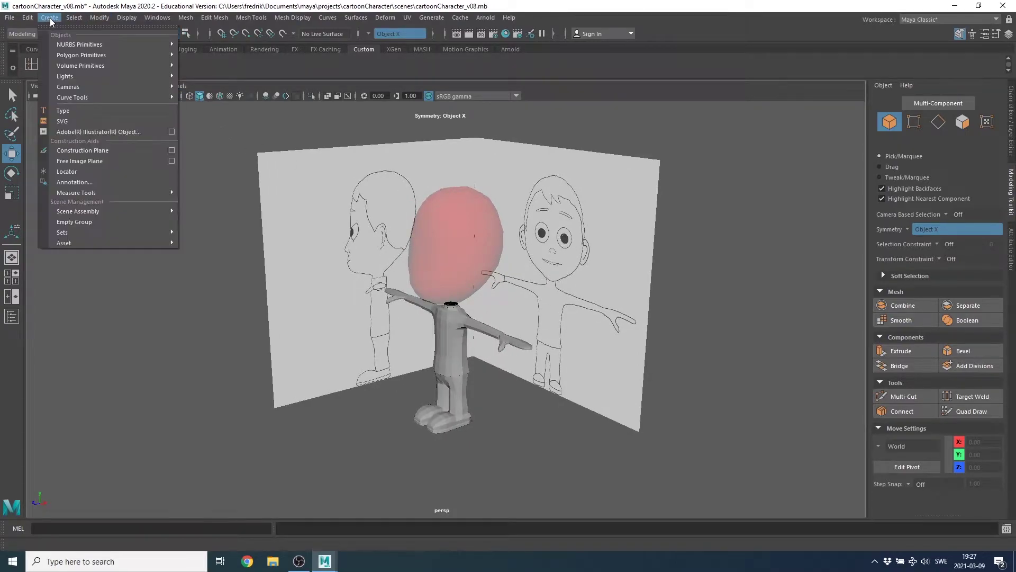
mouse_move(81, 55)
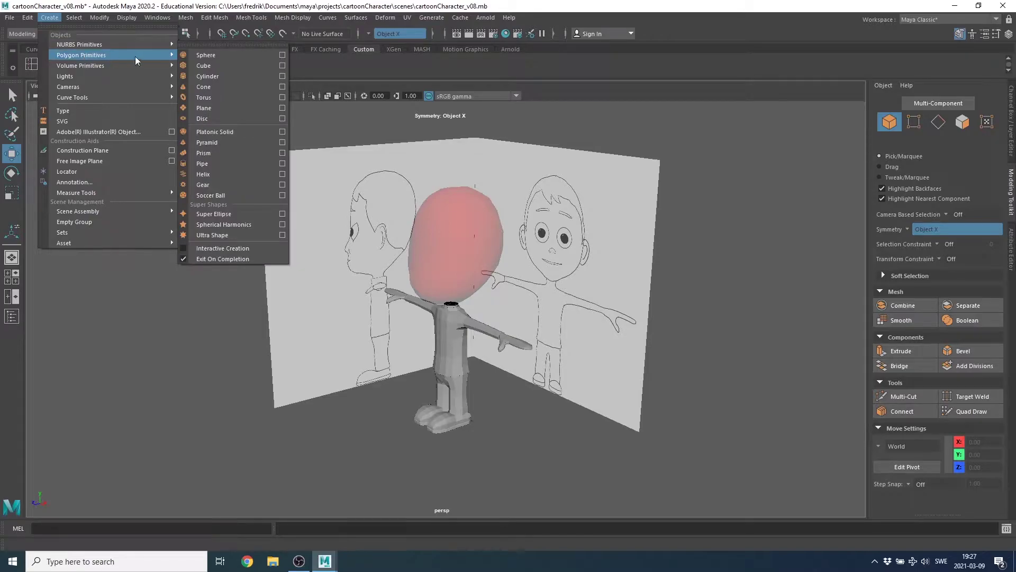
- Create a polygon sphere inside the head, scale it to 12.85 and tilt it around X
click(208, 56)
mouse_move(418, 334)
alt+mouse_down()
mouse_move(470, 406)
mouse_move(456, 376)
mouse_move(462, 245)
mouse_move(492, 246)
alt+mouse_up()
key(r)
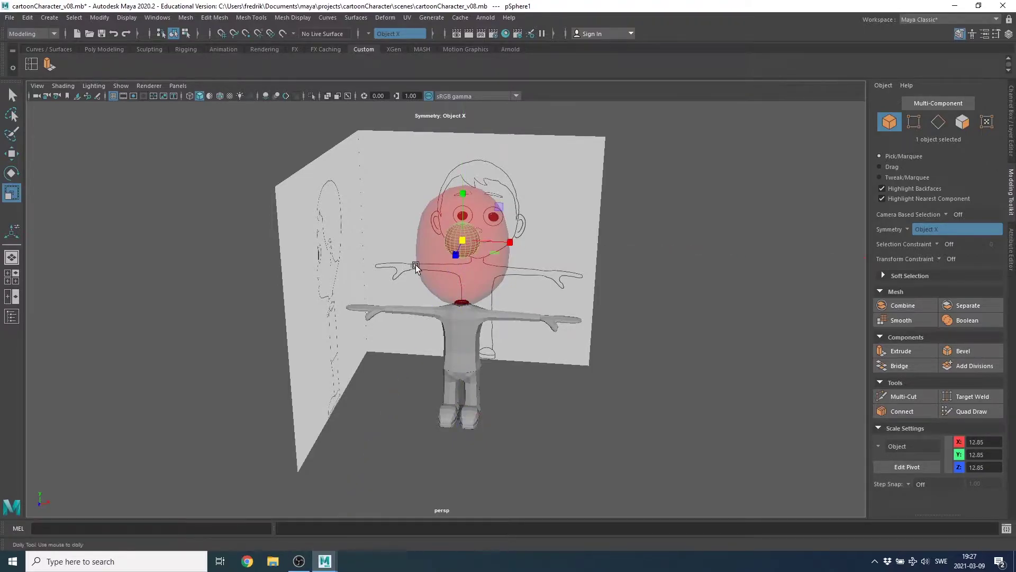
scroll(555, 230, up, 5)
mouse_move(555, 230)
alt+mouse_down()
mouse_move(518, 335)
mouse_move(507, 337)
alt+mouse_up()
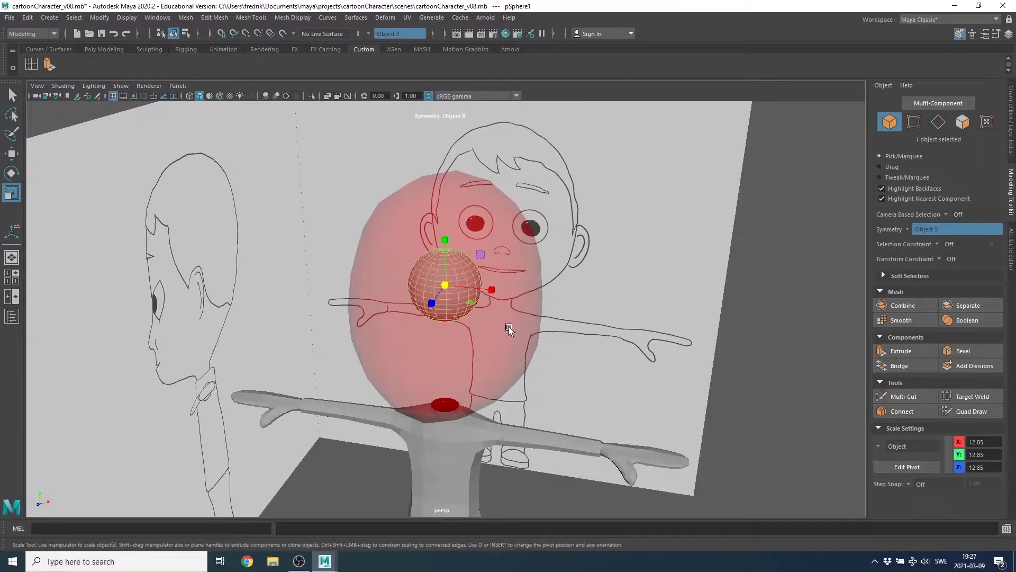
key(e)
mouse_move(440, 266)
alt+mouse_down()
mouse_move(436, 274)
mouse_move(425, 249)
mouse_move(401, 310)
alt+mouse_up()
scroll(401, 310, up, 2)
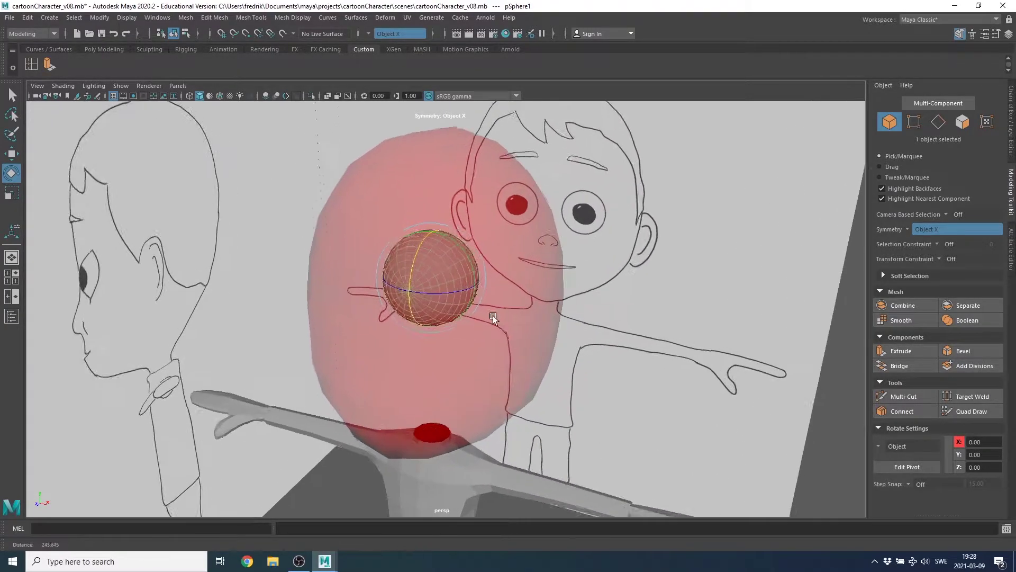
scroll(411, 293, up, 3)
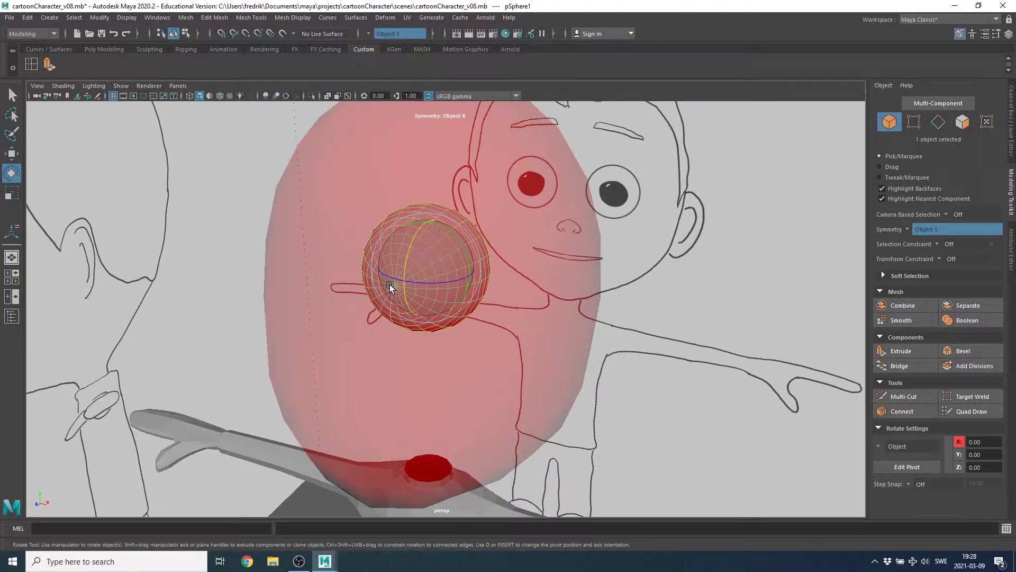
- Enter 90 for the sphere's Rotate X in the Channel Box
click(1012, 137)
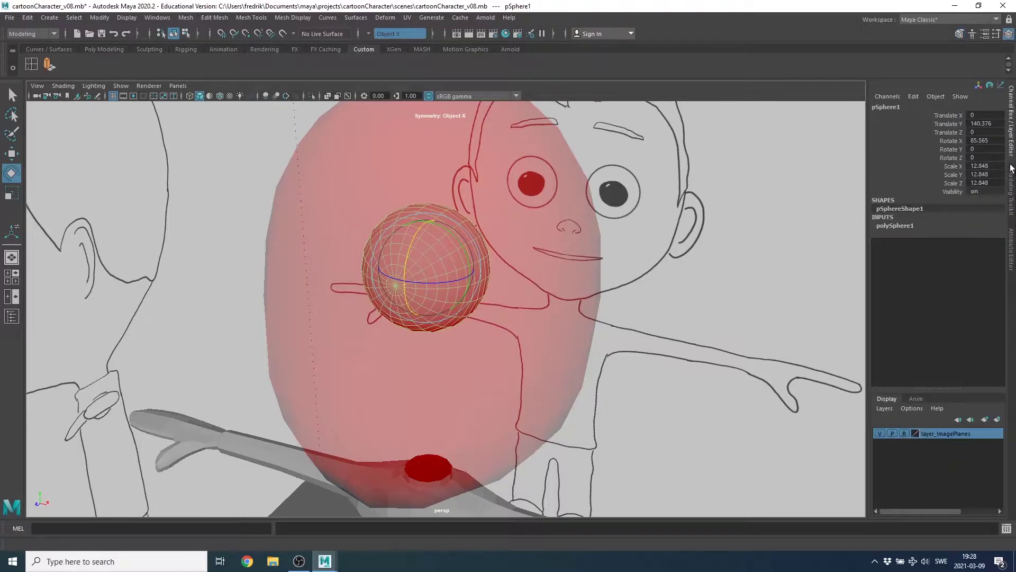
middle_drag(987, 140, 989, 112)
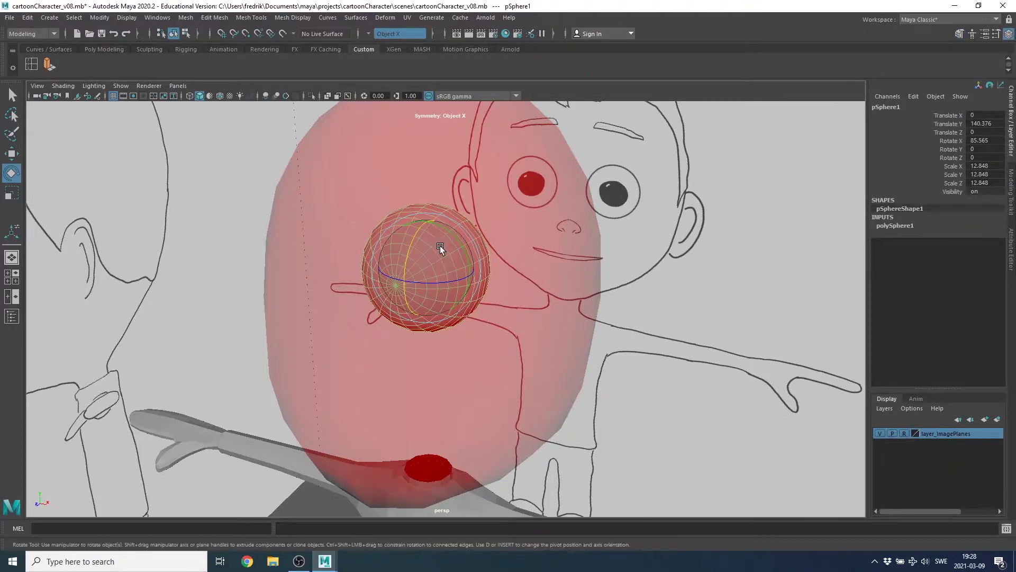
double_click(986, 141)
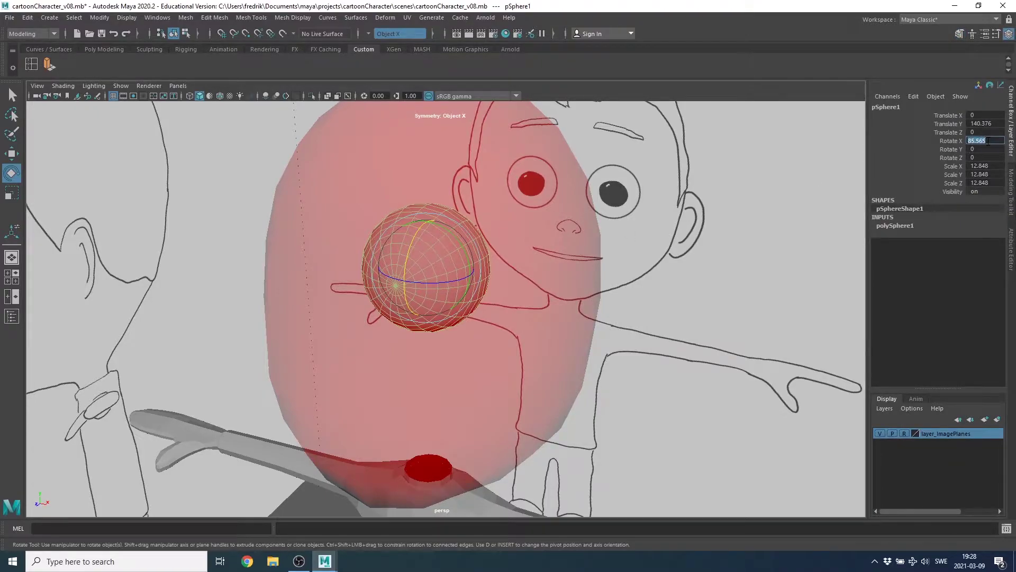
text(90)
key(Return)
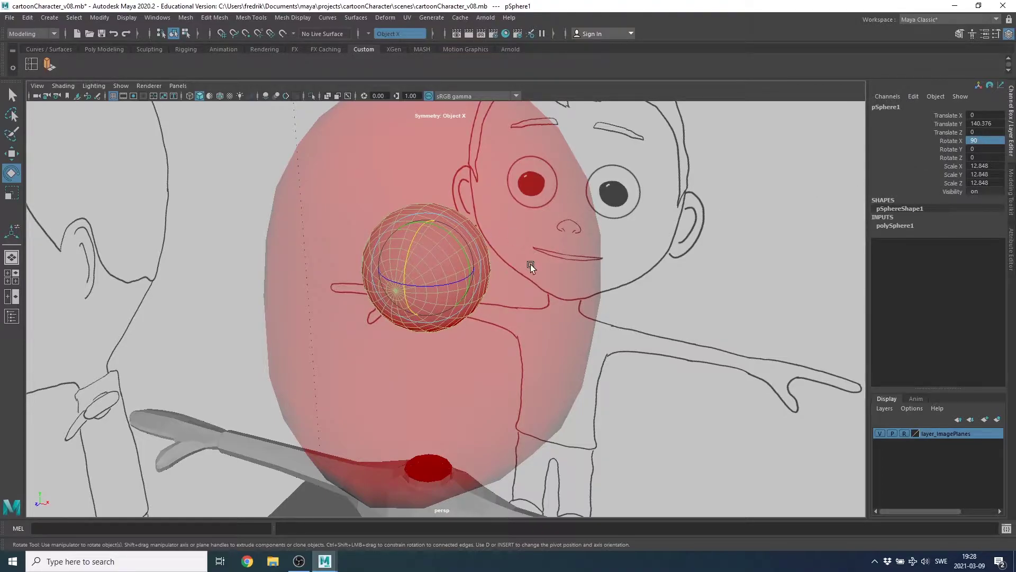
key(space)
key(space)
- Move the sphere onto the right-hand drawn eye and shrink it toward the eye's size
scroll(439, 334, up, 3)
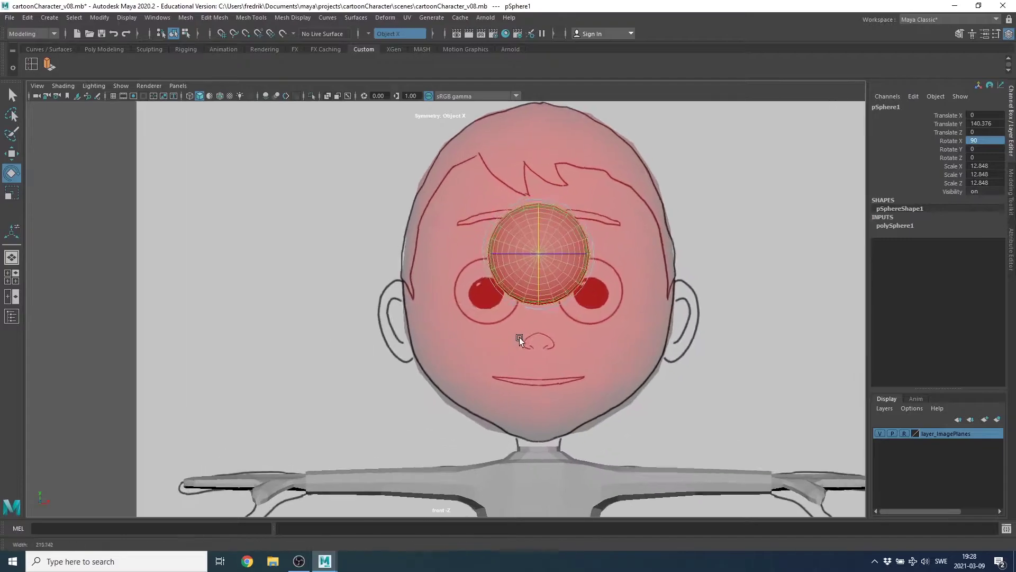
key(w)
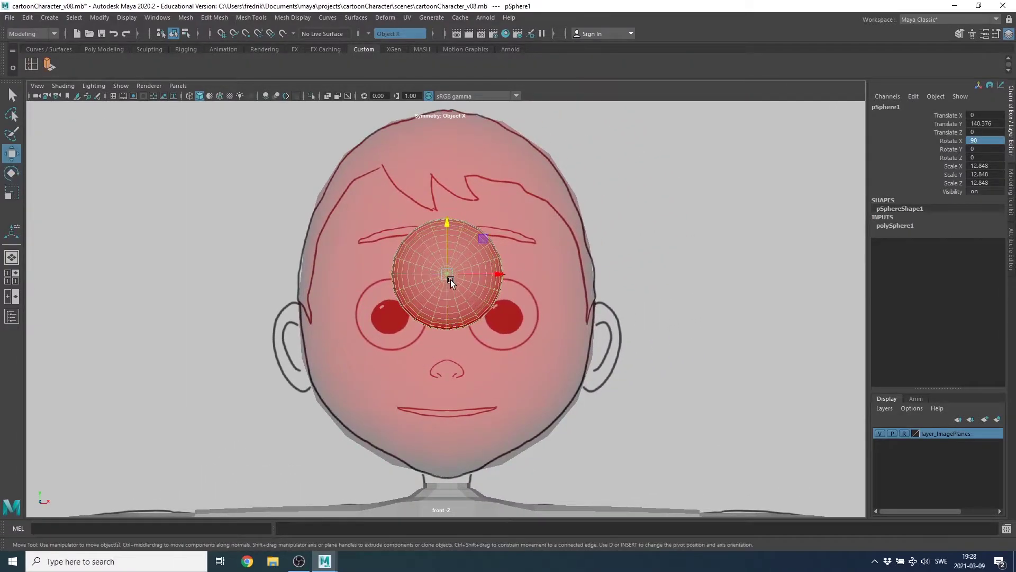
mouse_move(448, 276)
mouse_down()
mouse_move(501, 300)
mouse_move(502, 311)
mouse_up()
key(r)
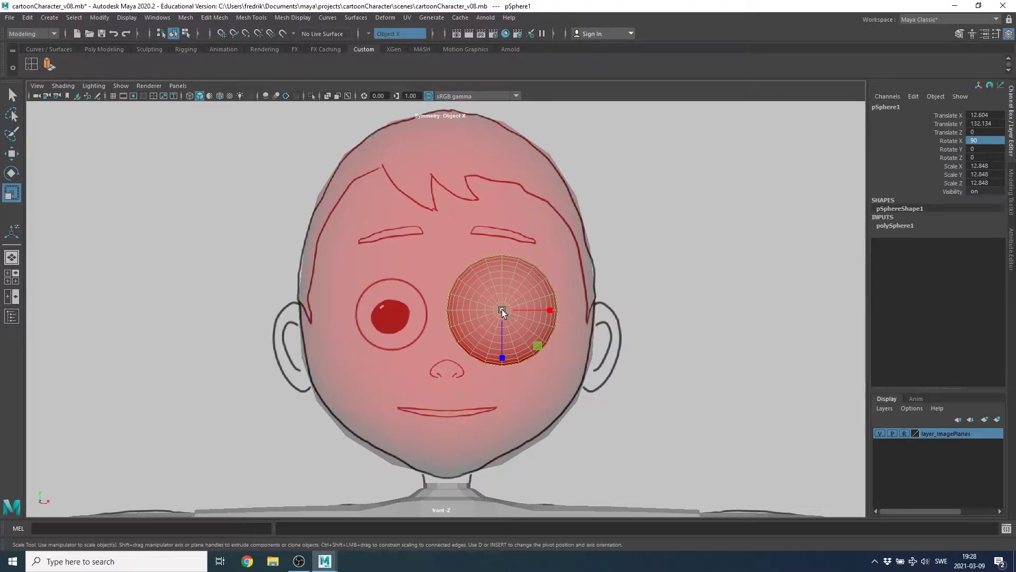
drag(504, 311, 468, 324)
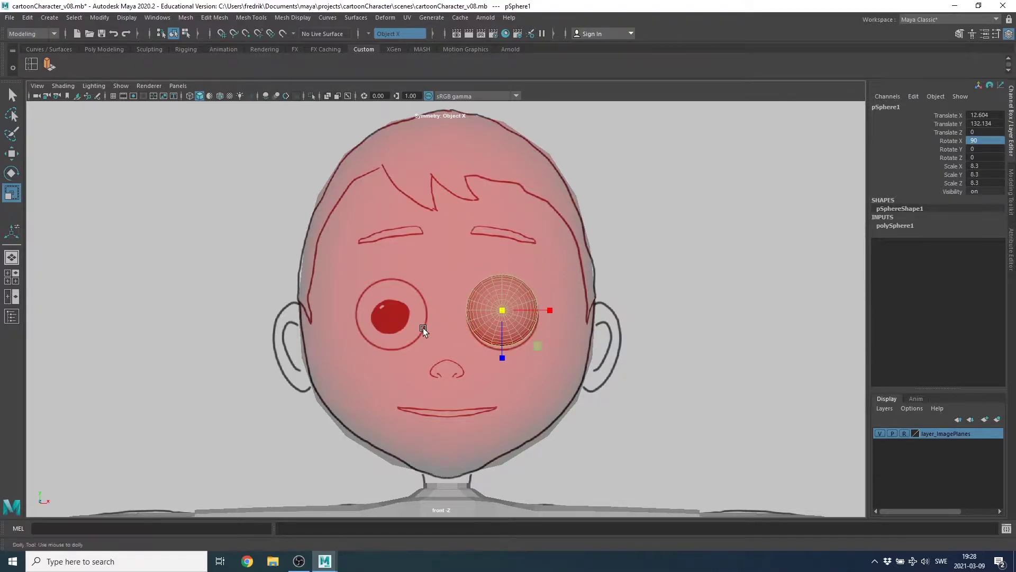
- Fine-tune the sphere to scale 8.37 at X 12.786, Y 131.166 over the eye
scroll(422, 328, up, 2)
alt+middle_drag(638, 365, 490, 318)
scroll(479, 297, up, 2)
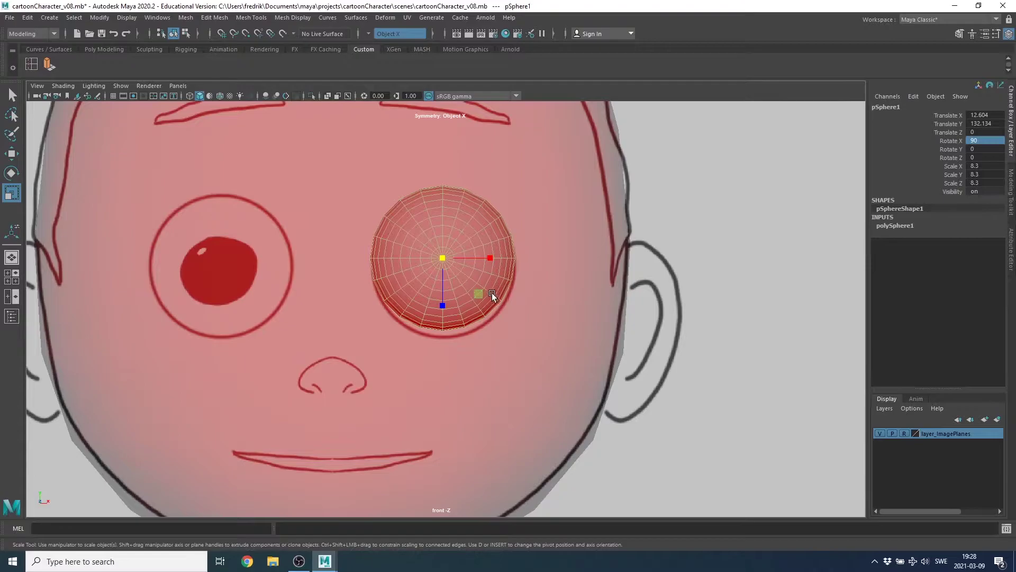
key(w)
drag(442, 259, 444, 268)
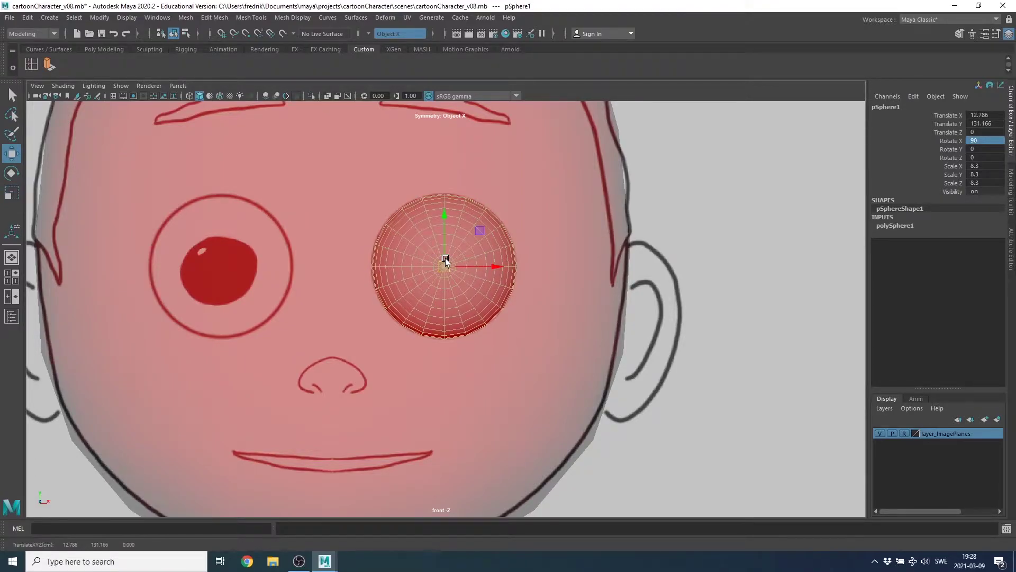
key(r)
drag(445, 266, 445, 266)
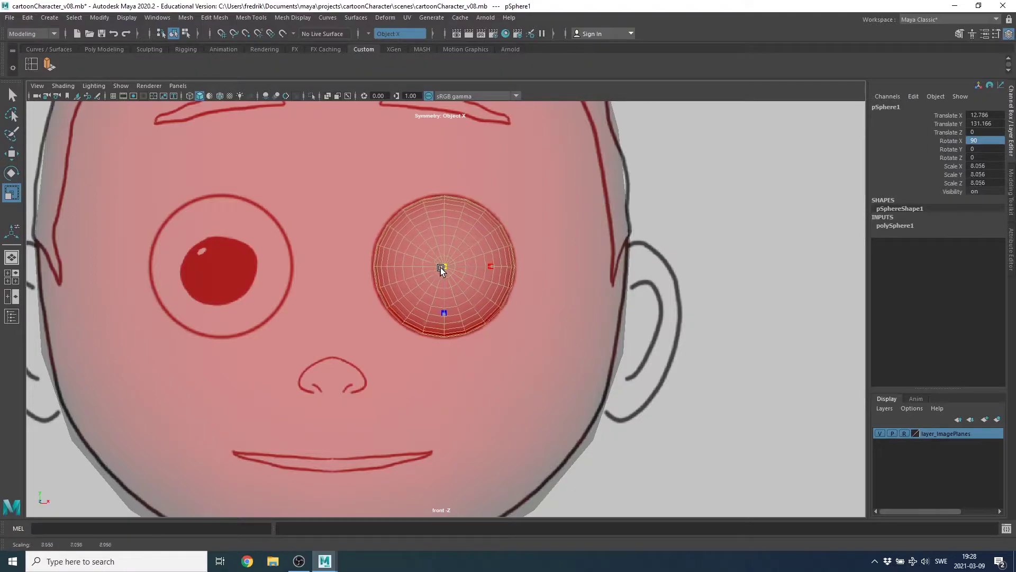
key(space)
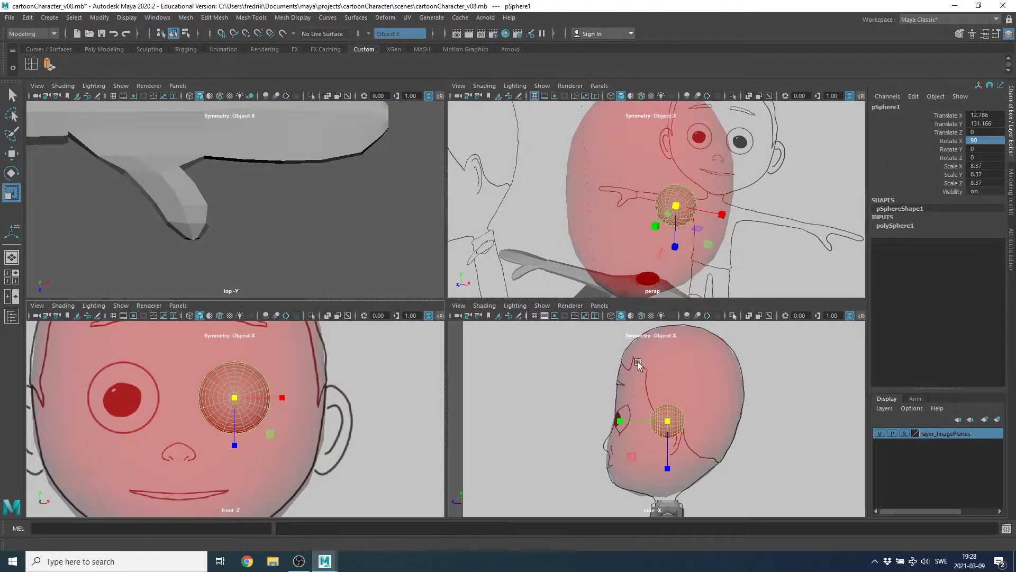
- In the side view, push the eye sphere forward to Translate Z 17.608
key(space)
key(w)
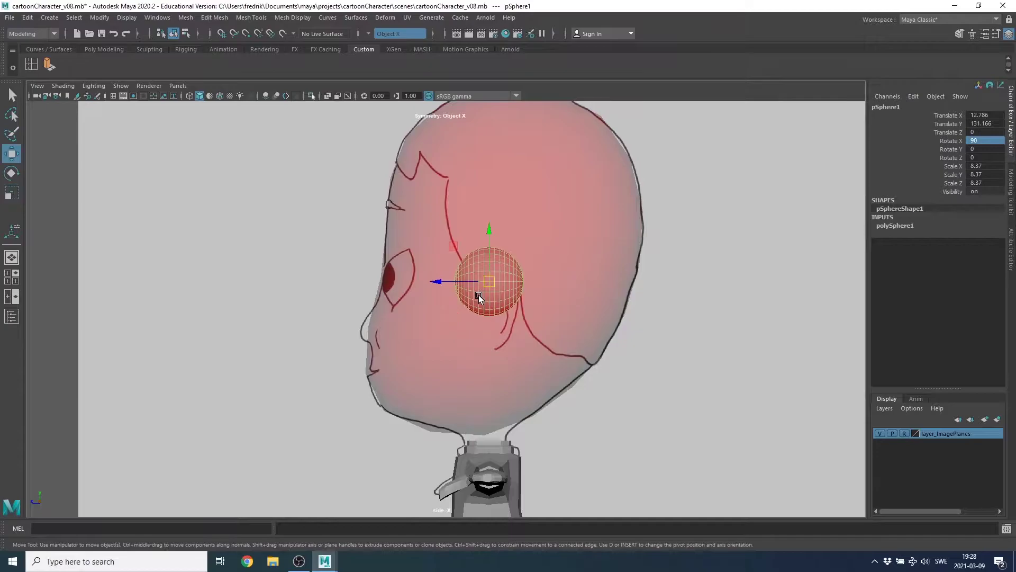
drag(448, 284, 378, 288)
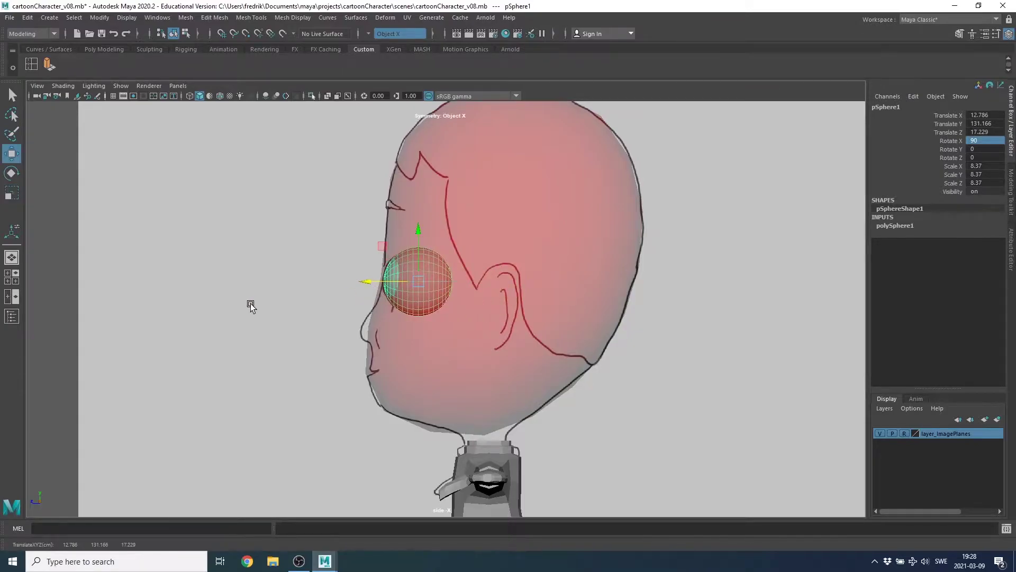
alt+right_drag(252, 301, 640, 329)
alt+middle_drag(414, 331, 566, 345)
alt+right_drag(565, 345, 699, 335)
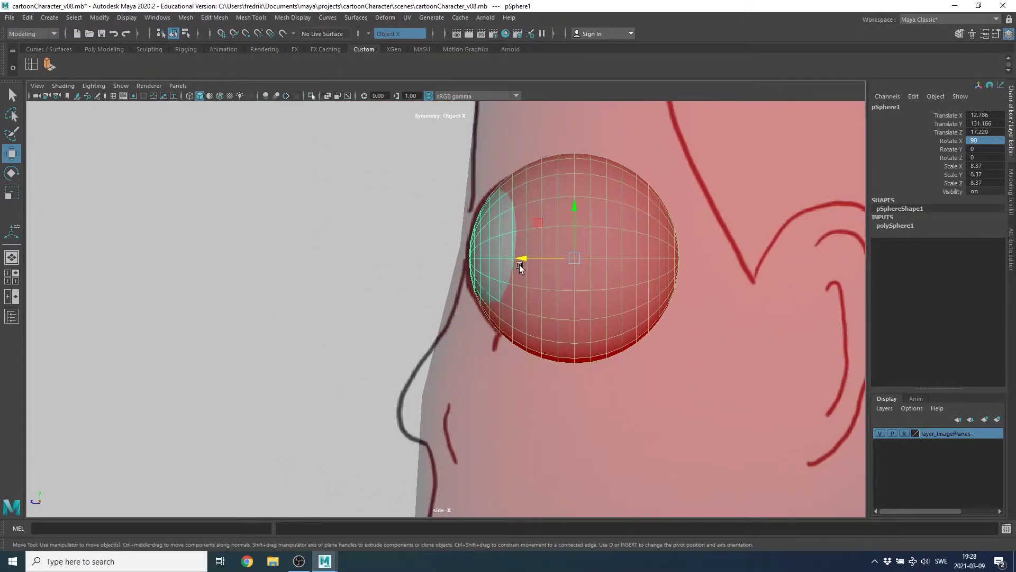
mouse_move(528, 259)
mouse_down()
mouse_move(545, 258)
mouse_move(519, 263)
mouse_up()
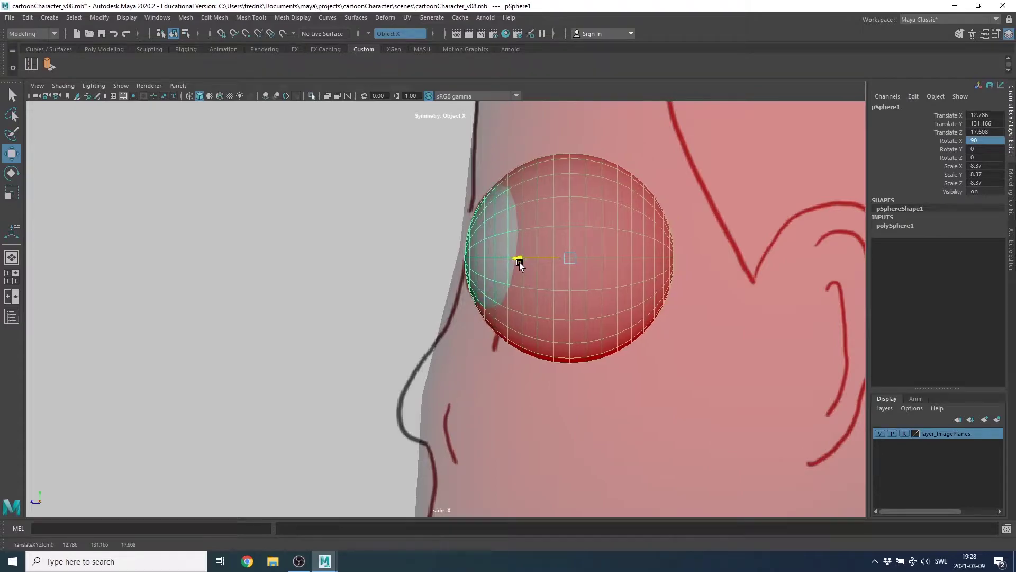
- Return to the perspective view and zoom in on the eye sphere
key(space)
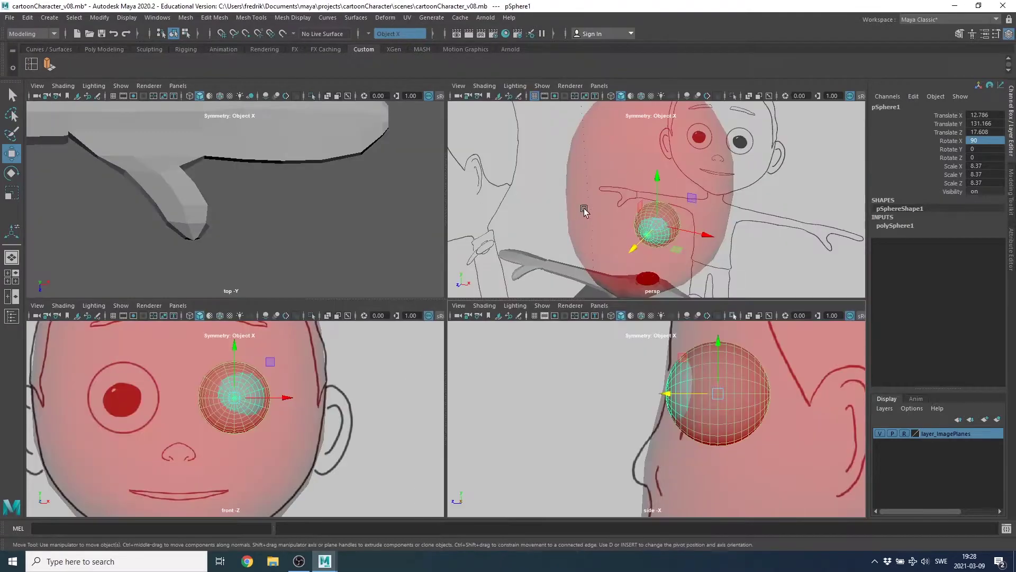
key(space)
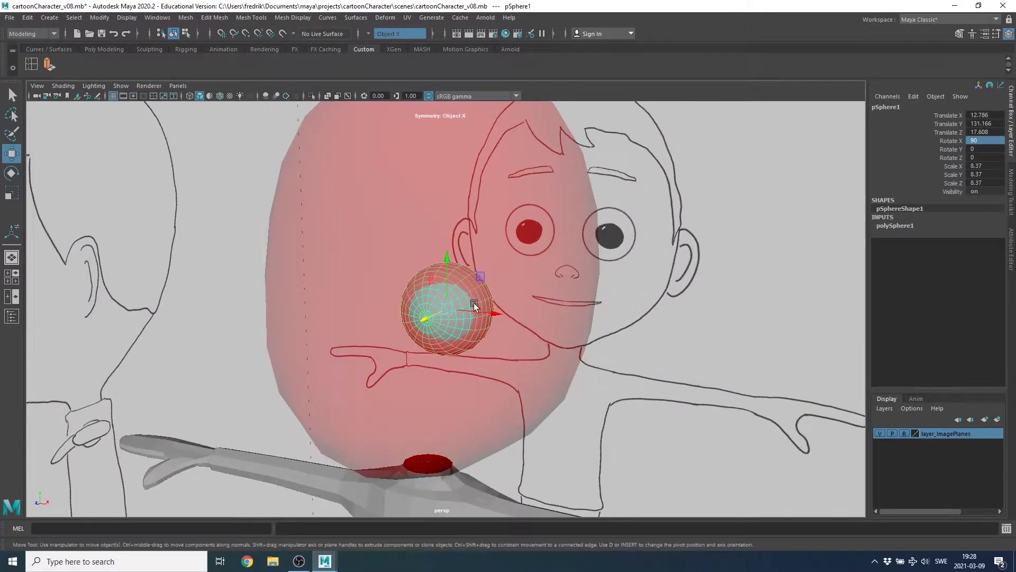
alt+right_drag(474, 303, 499, 316)
scroll(500, 316, up, 1)
scroll(485, 316, up, 1)
scroll(495, 305, up, 1)
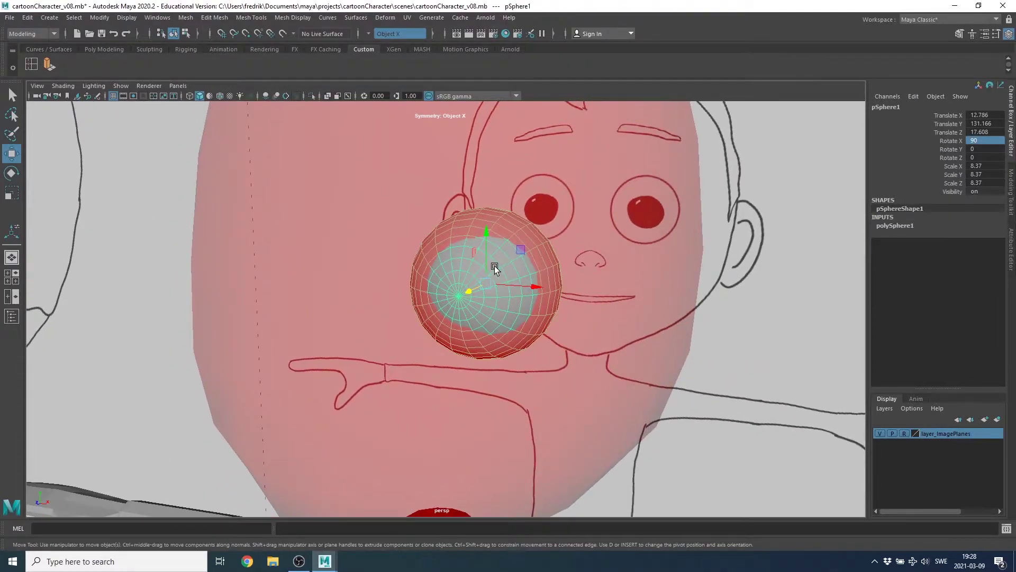
- Put the eye sphere on a new display layer named layer_temp
click(998, 421)
double_click(930, 432)
text(layer_tem)
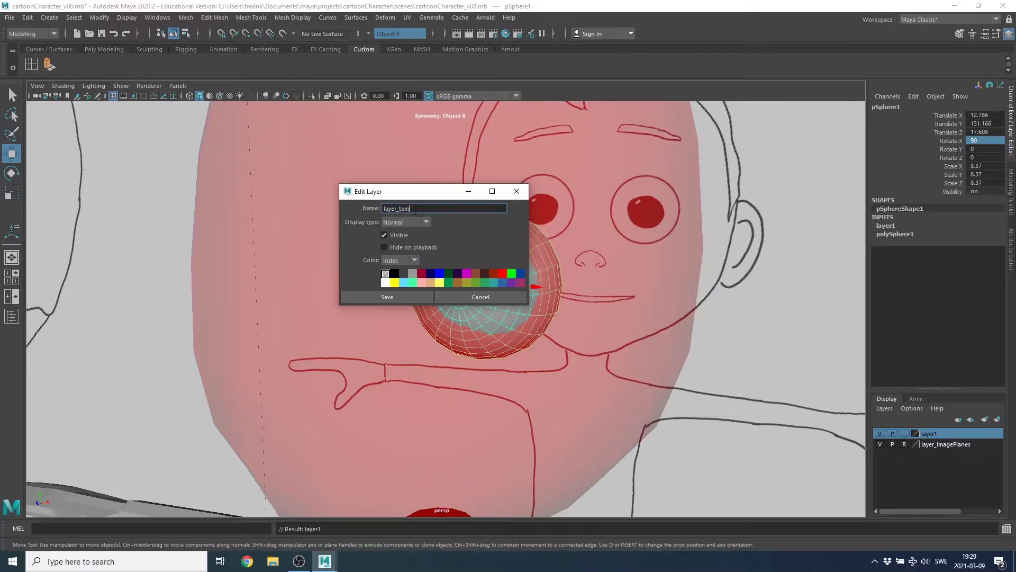
text(p)
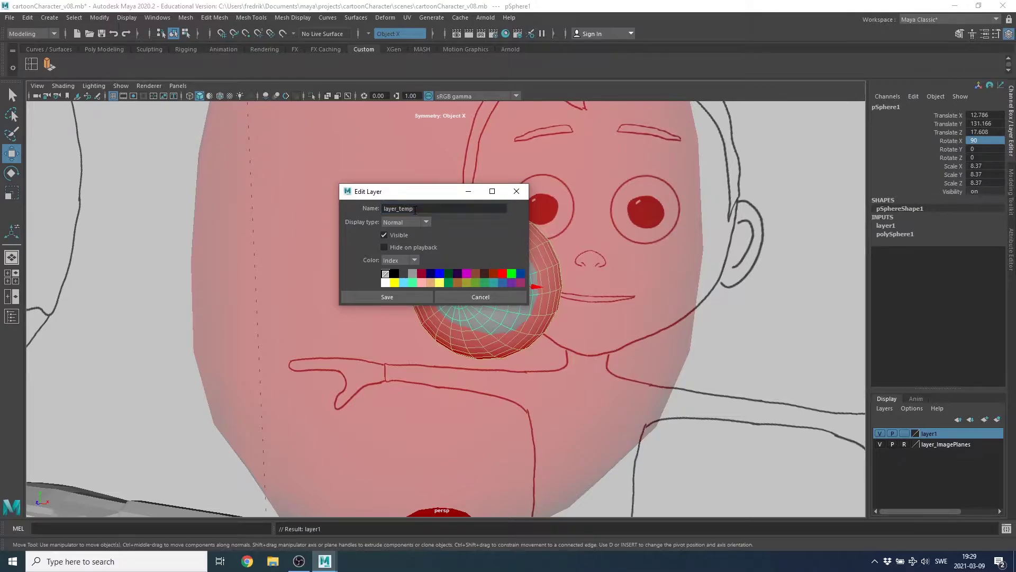
click(398, 297)
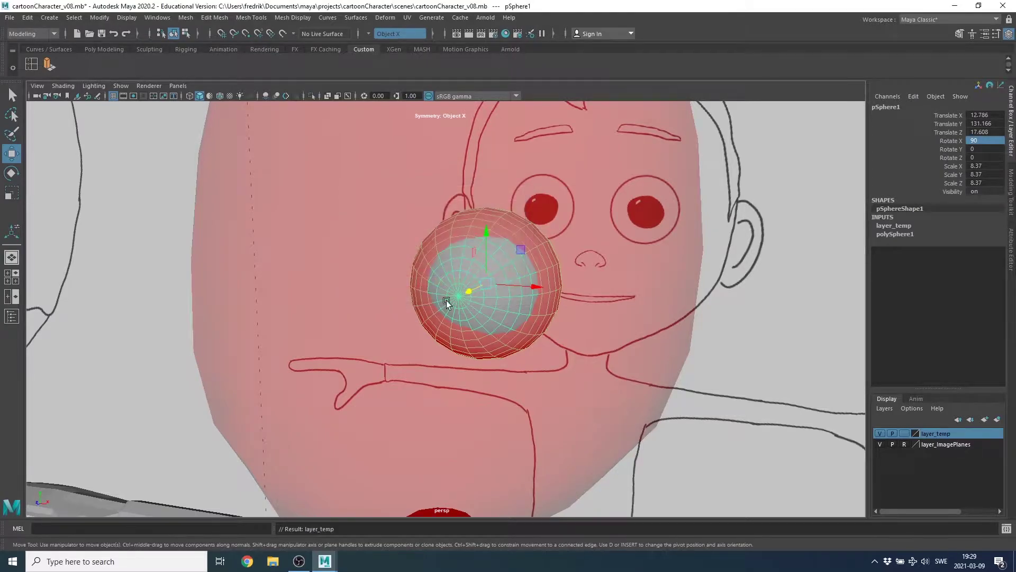
- Set layer_temp to unselectable reference display and put the head mesh into vertex mode
click(906, 433)
click(905, 433)
click(515, 268)
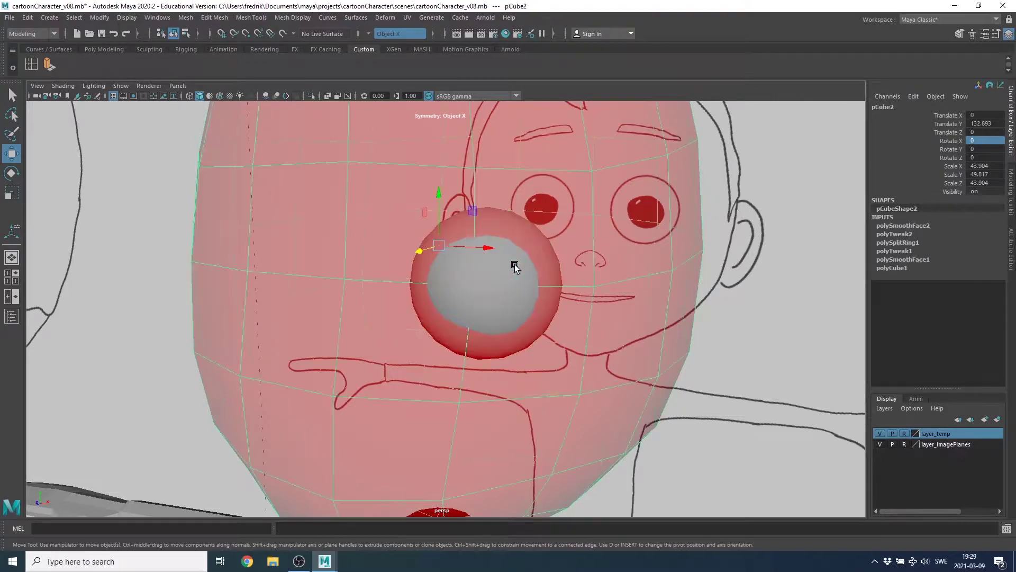
alt+drag(504, 281, 454, 315)
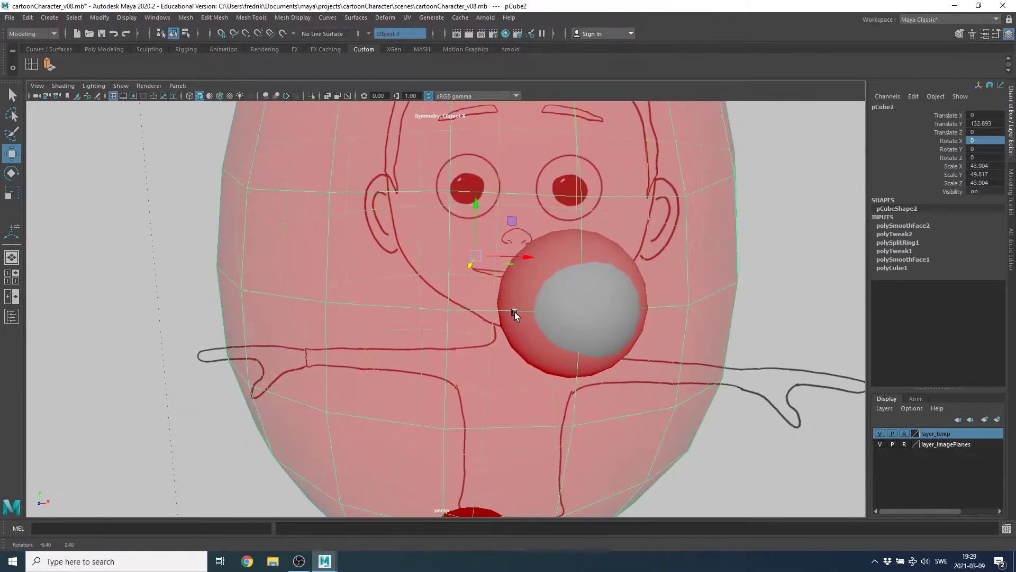
key(F9)
- Move head vertices around the eyeball to wrap the eye socket around it
click(451, 309)
alt+drag(488, 341, 470, 345)
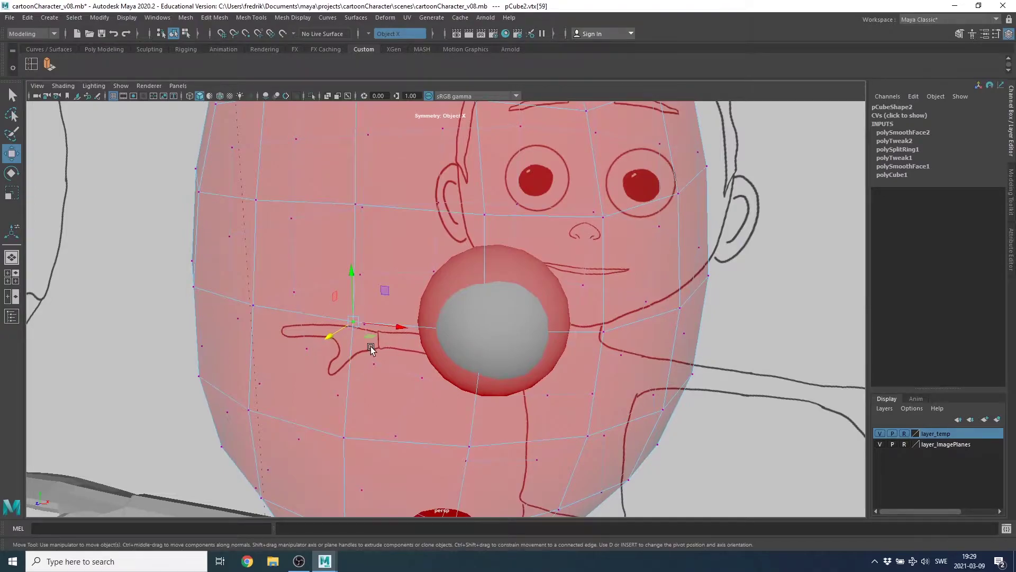
drag(333, 335, 370, 332)
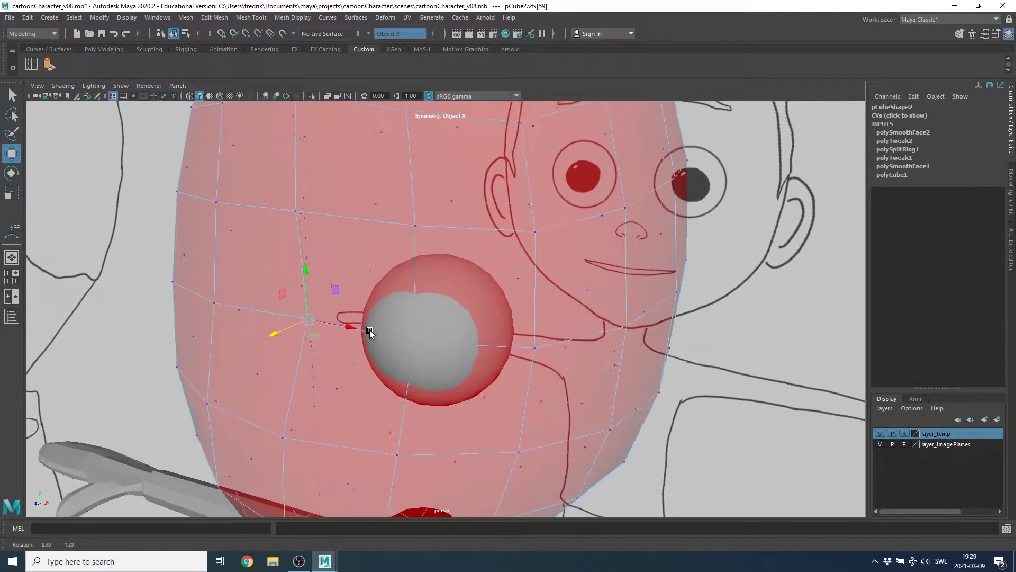
click(418, 225)
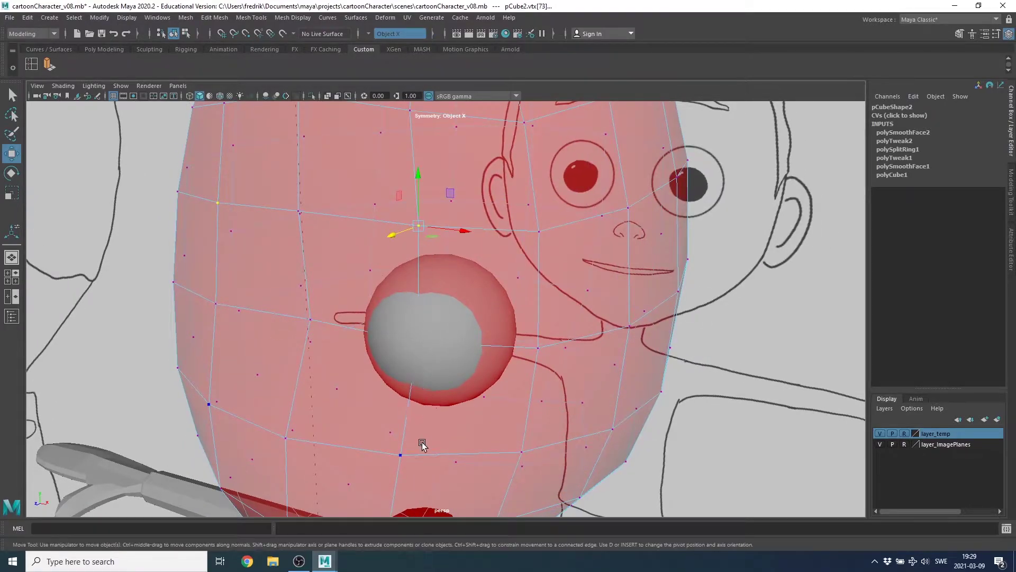
mouse_move(431, 312)
alt+mouse_down()
mouse_move(391, 228)
mouse_move(421, 258)
mouse_move(408, 252)
mouse_move(426, 289)
alt+mouse_up()
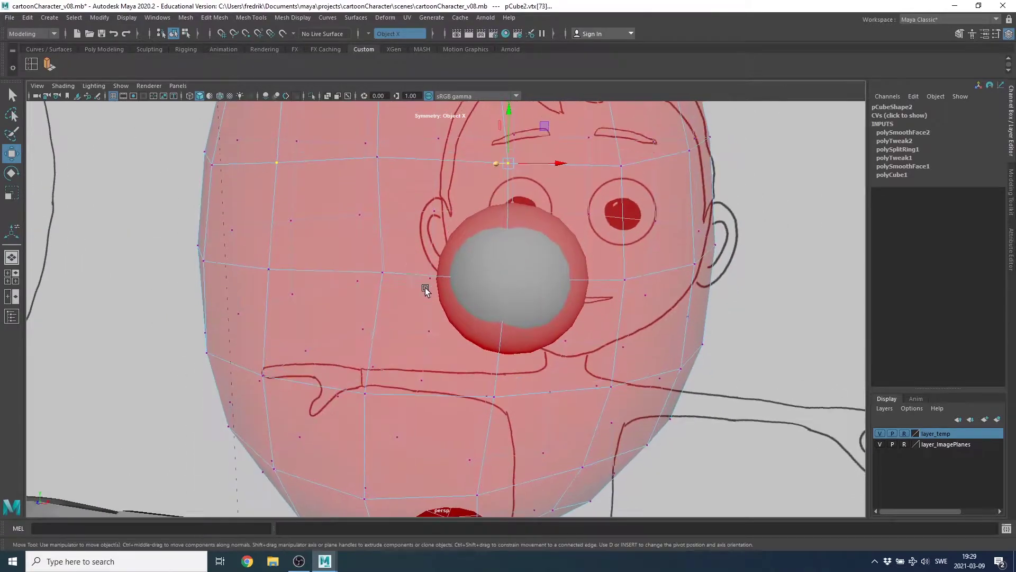
click(491, 398)
alt+drag(491, 398, 425, 408)
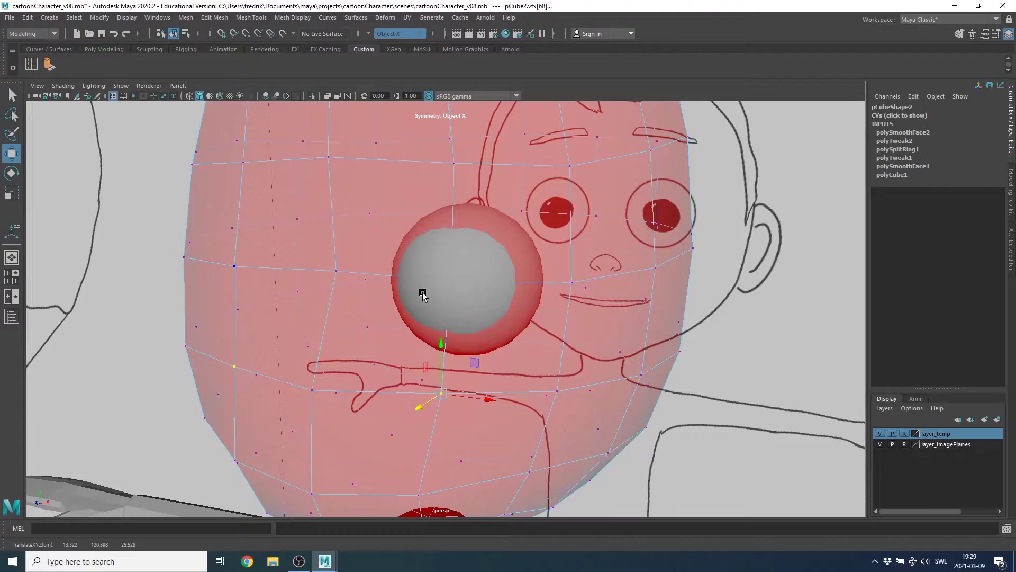
- Orbit around the head to check how the face wraps the eyeball
mouse_move(503, 328)
alt+mouse_down()
mouse_move(371, 317)
mouse_move(517, 311)
mouse_move(388, 274)
alt+mouse_up()
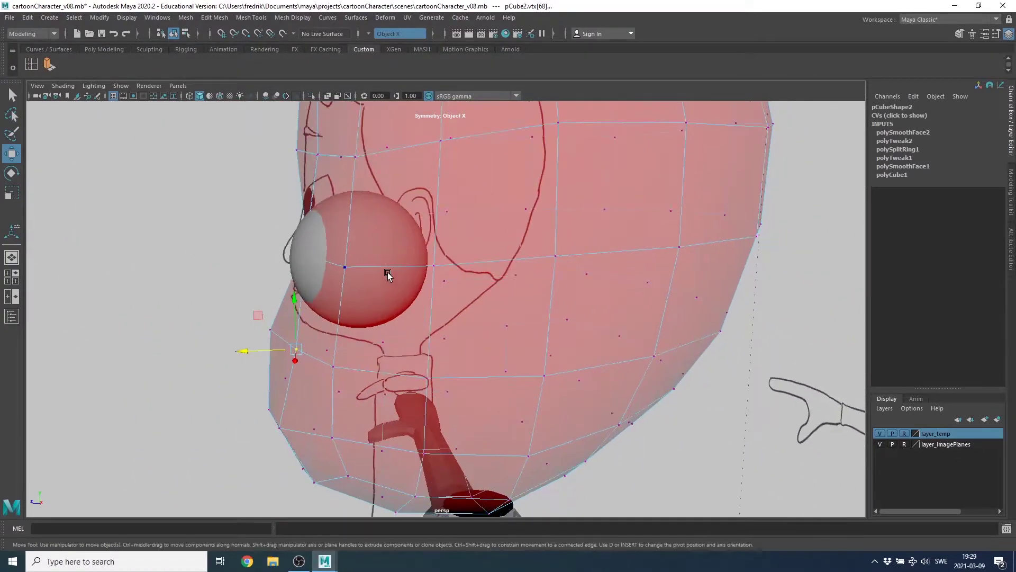
alt+drag(345, 233, 357, 229)
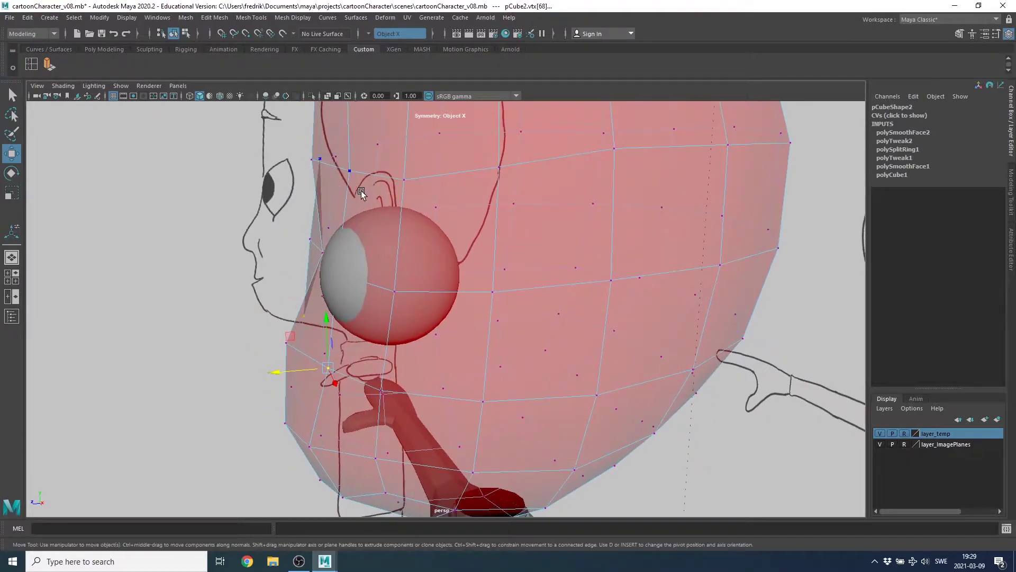
mouse_move(361, 191)
alt+mouse_down()
mouse_move(385, 220)
mouse_move(561, 261)
alt+mouse_up()
alt+right_drag(561, 262, 562, 300)
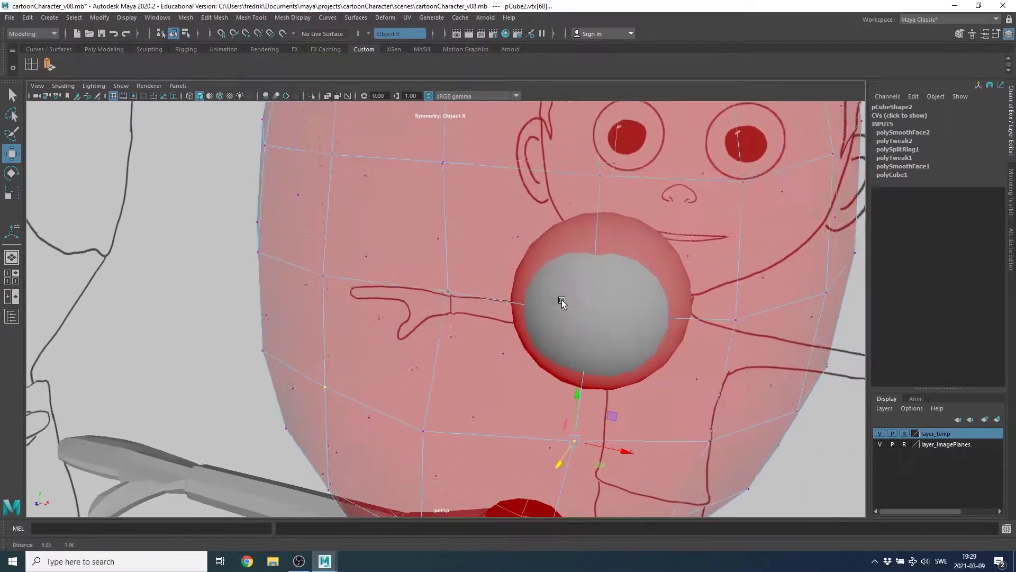
mouse_move(561, 299)
alt+mouse_down()
mouse_move(581, 304)
mouse_move(569, 300)
alt+mouse_up()
scroll(637, 293, down, 3)
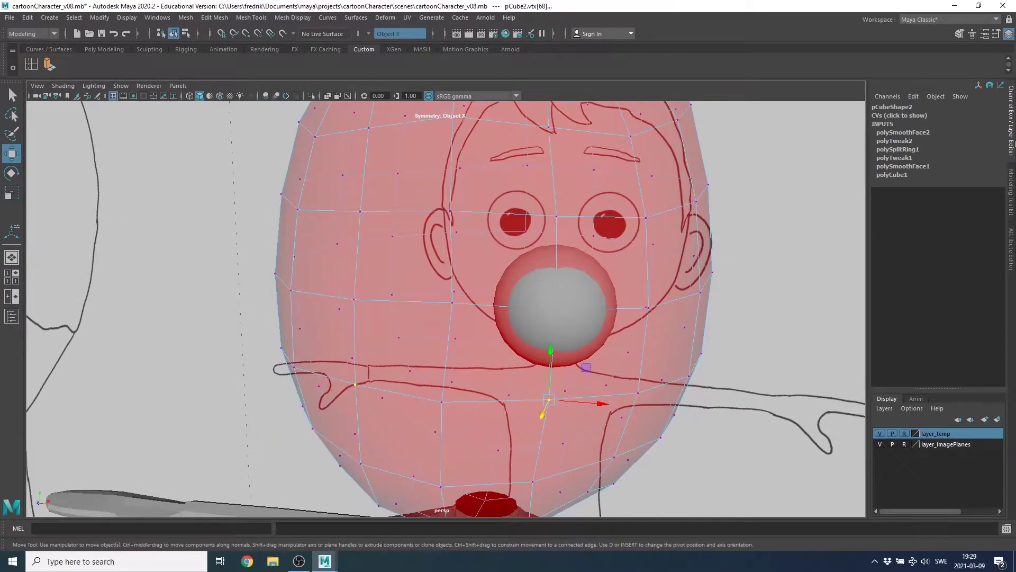
- Activate Multi-Cut from the Modeling Toolkit and frame the eyes in the front view
click(1013, 182)
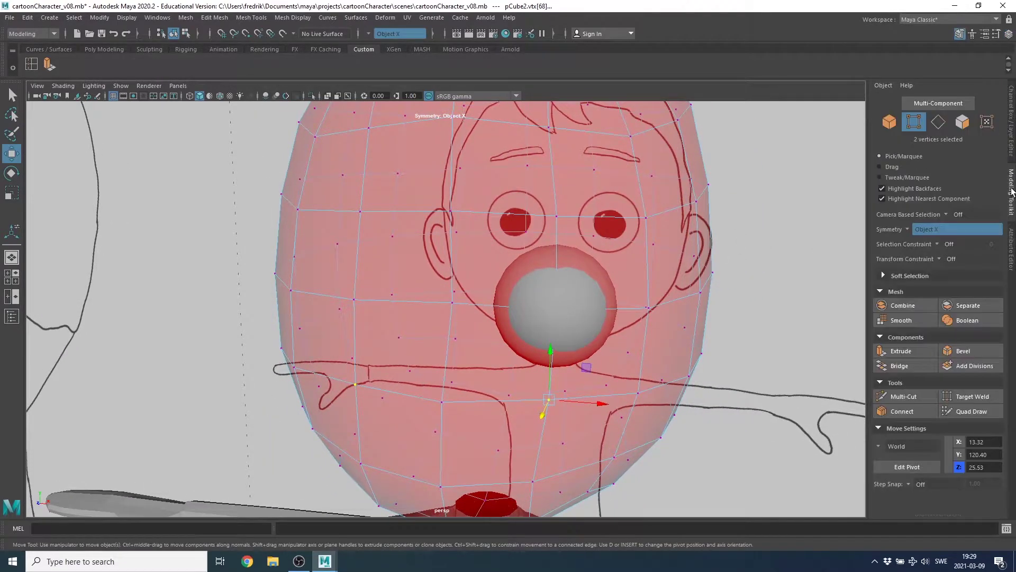
click(909, 397)
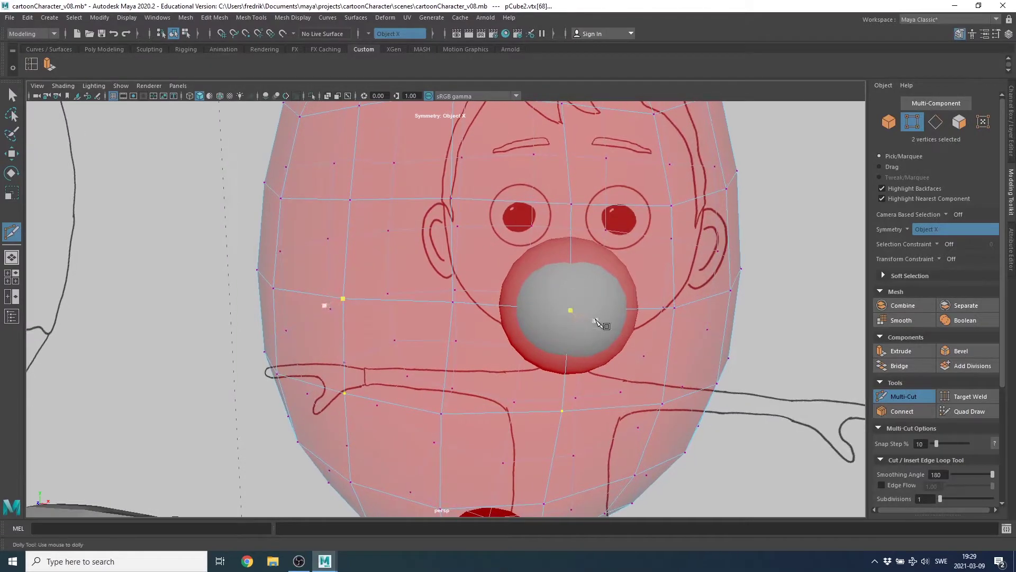
key(space)
key(space)
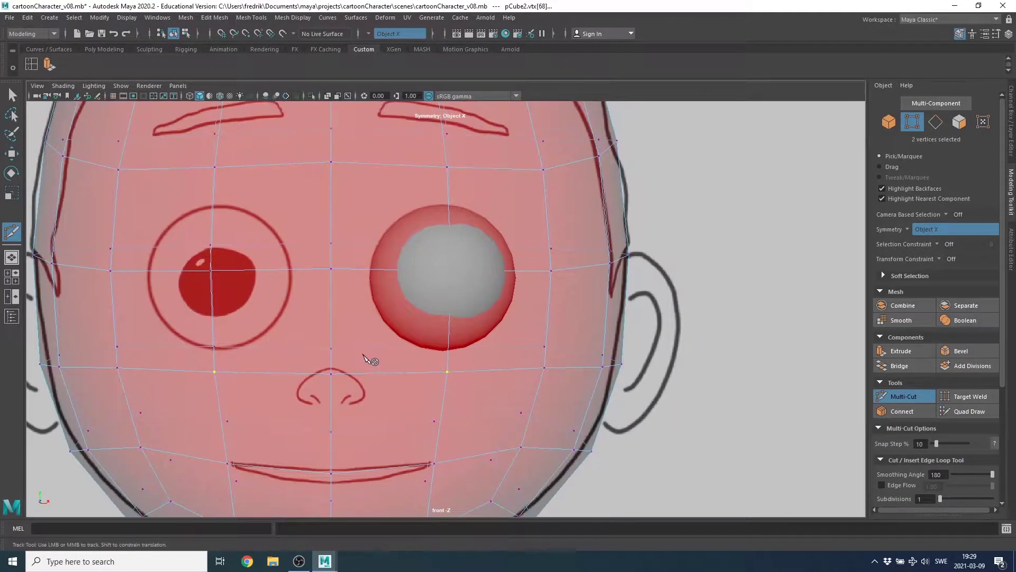
alt+right_drag(370, 357, 448, 320)
alt+middle_drag(448, 320, 463, 348)
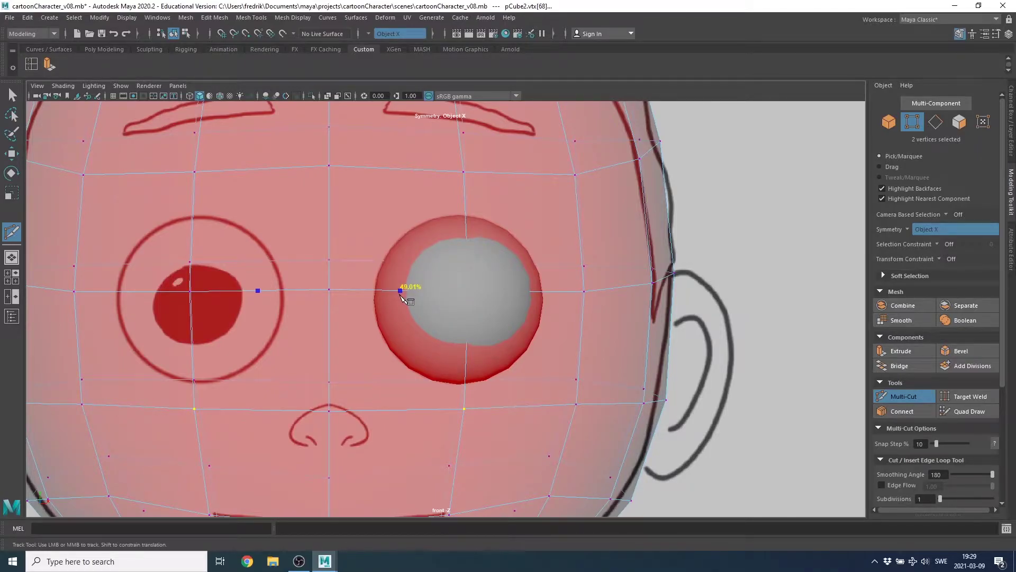
- Cut a closed edge loop around the eye
click(401, 291)
click(466, 232)
click(533, 291)
click(470, 351)
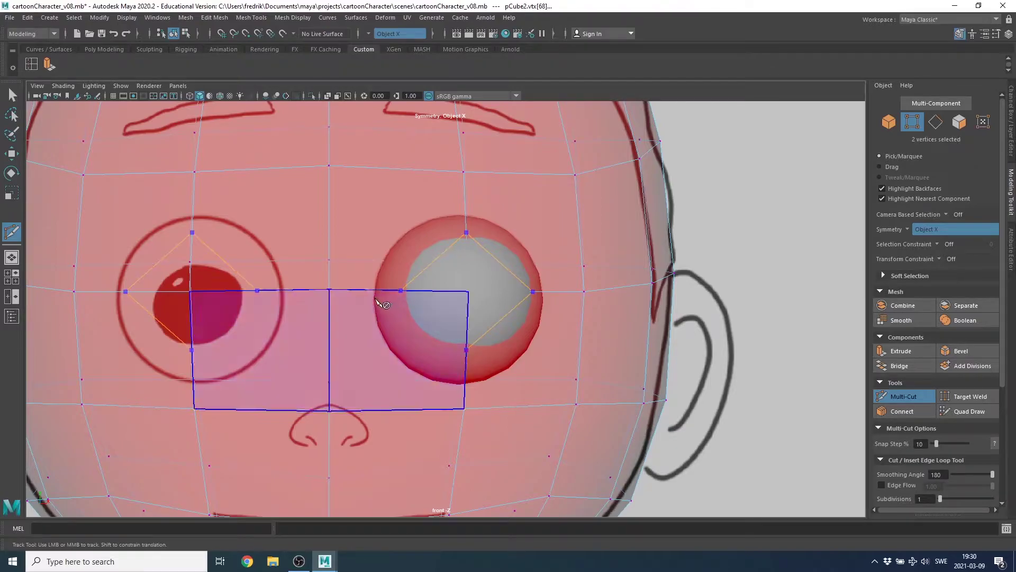
click(401, 291)
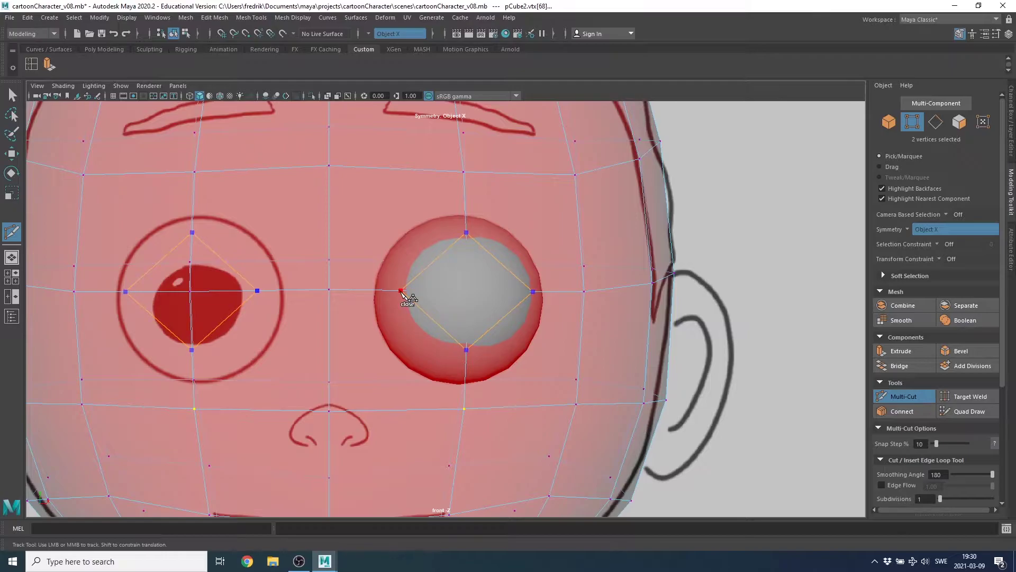
click(401, 291)
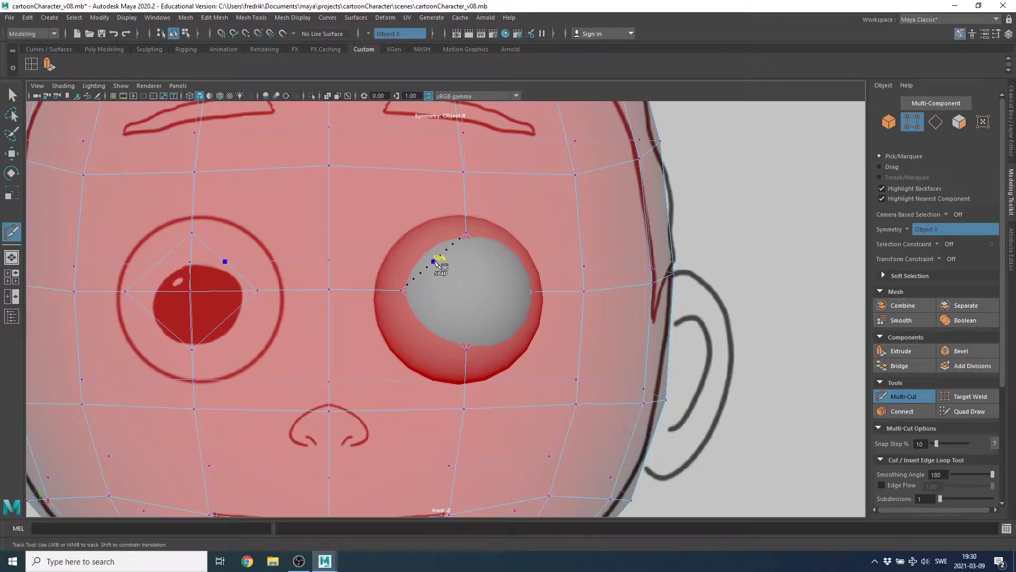
- Add connecting cuts from the eye loop to the cheek edge and across the nose bridge
click(434, 261)
click(329, 231)
drag(329, 232, 329, 229)
right_click(332, 234)
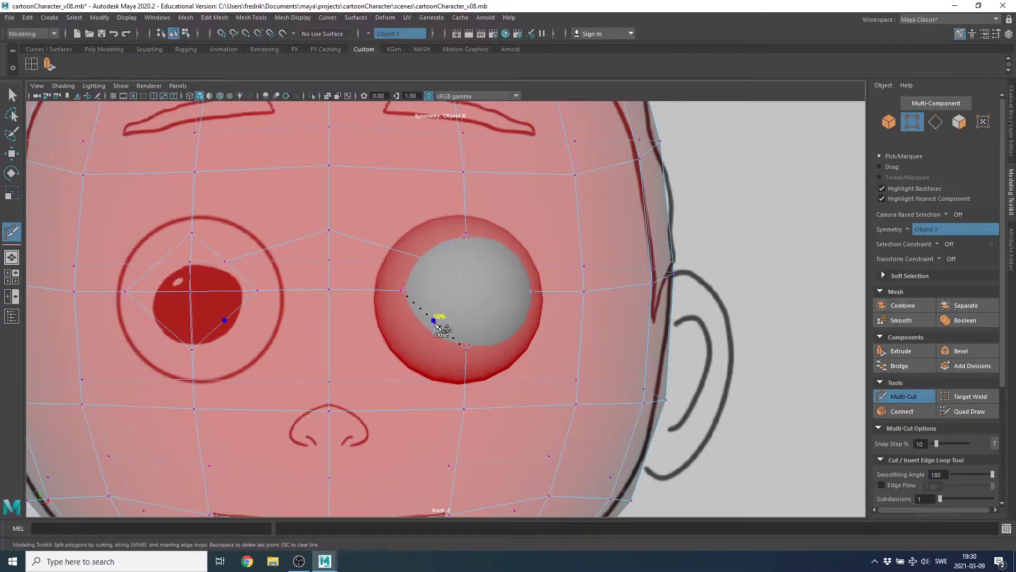
click(434, 321)
click(330, 358)
key(Return)
- Cut two diagonal edges from the eye loop to the head vertices below and above the eye
click(501, 320)
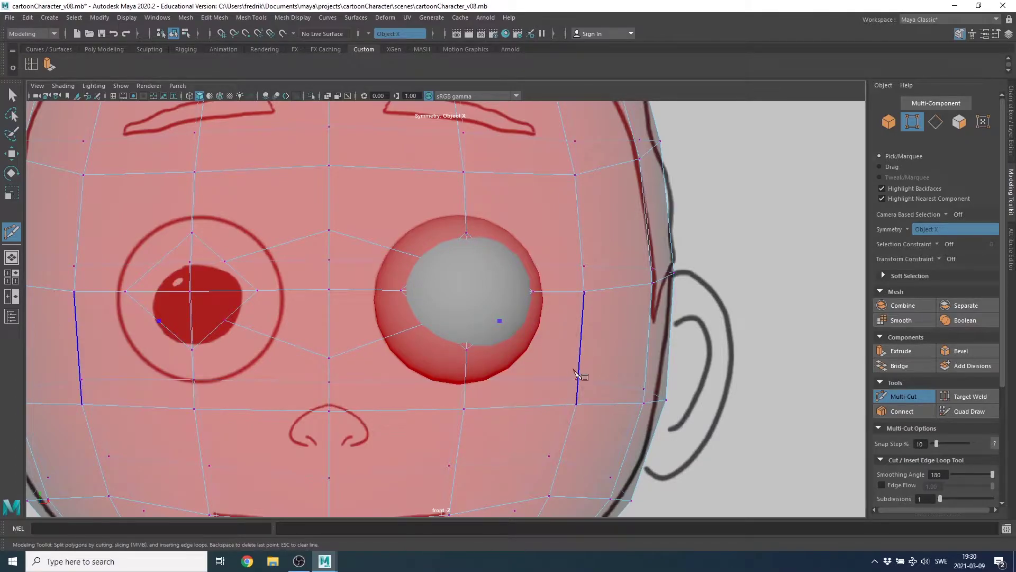
click(577, 404)
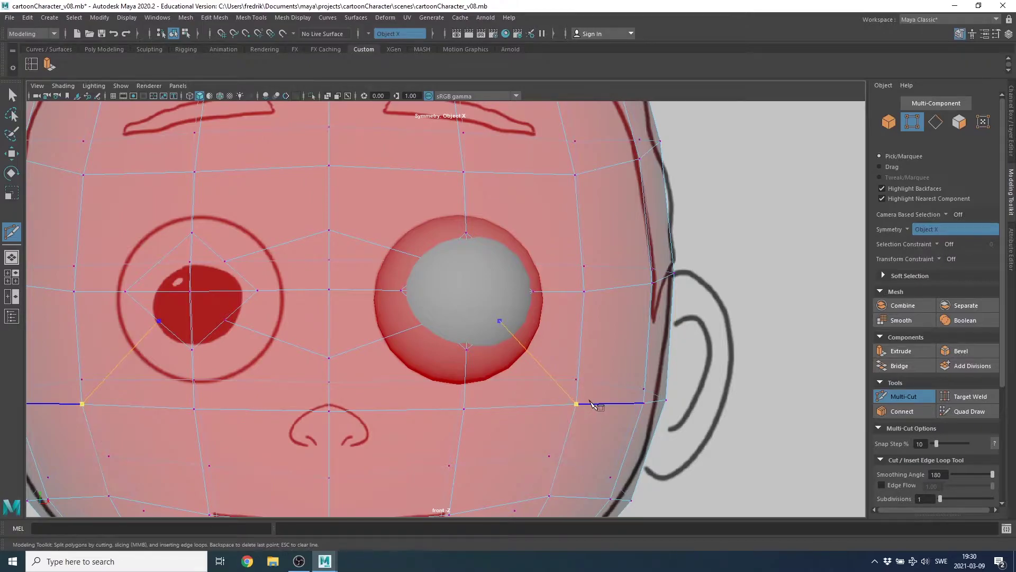
key(Return)
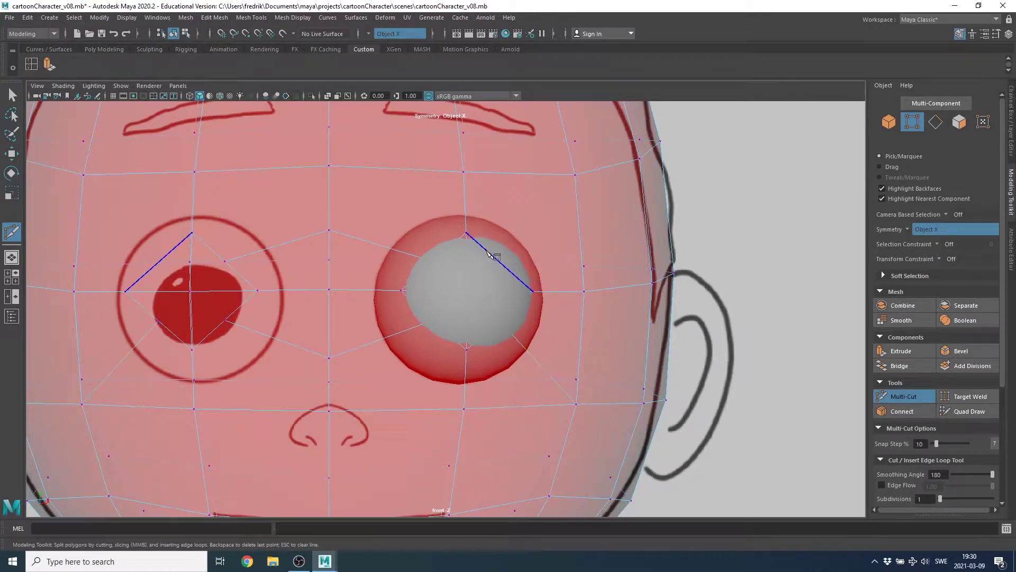
click(500, 261)
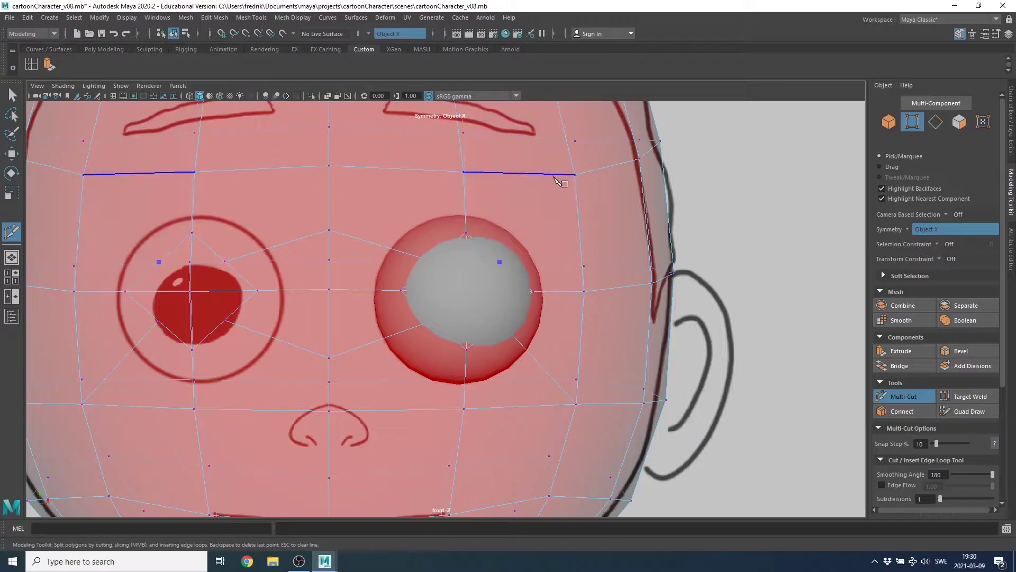
click(575, 174)
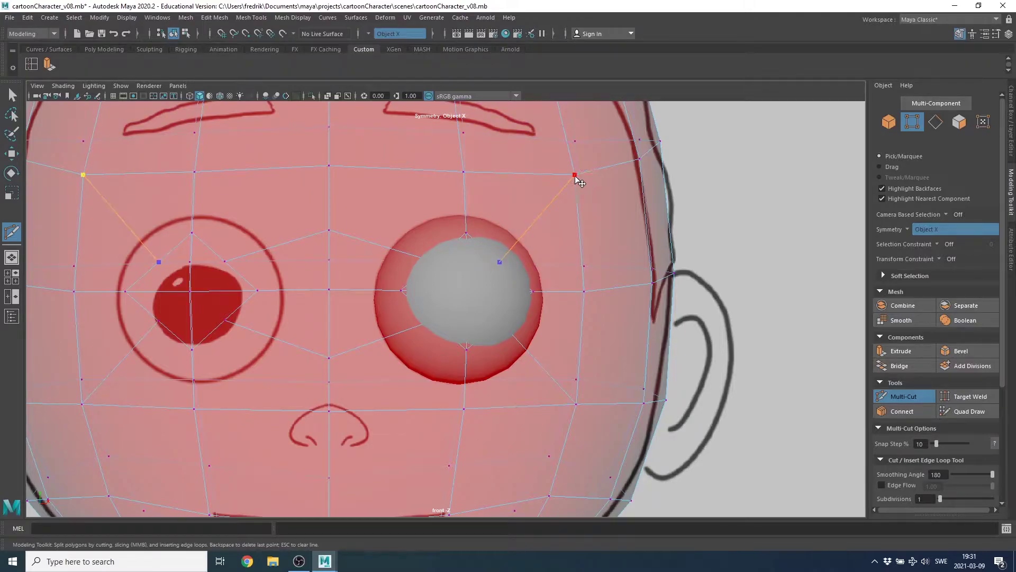
key(Return)
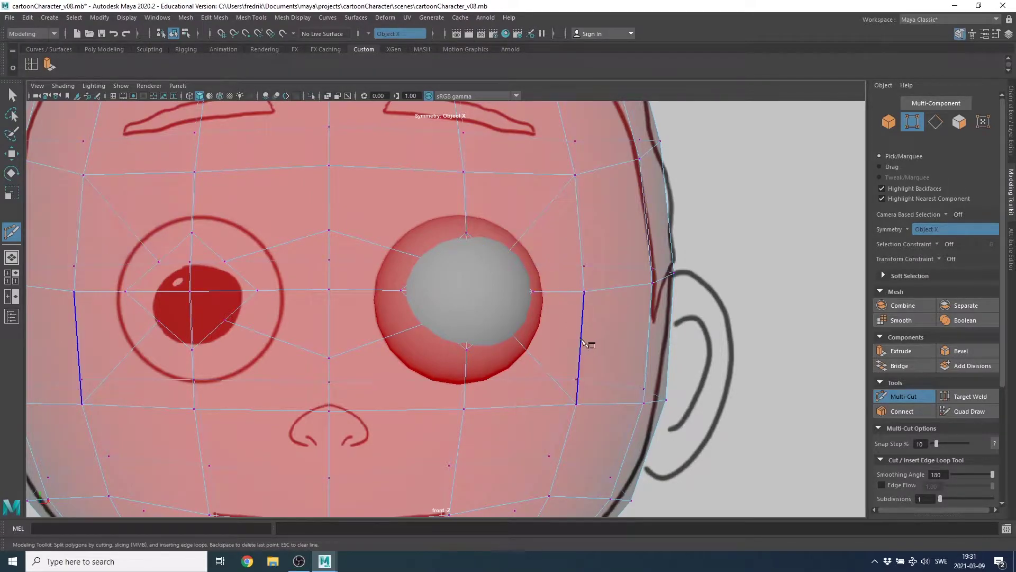
scroll(604, 340, down, 2)
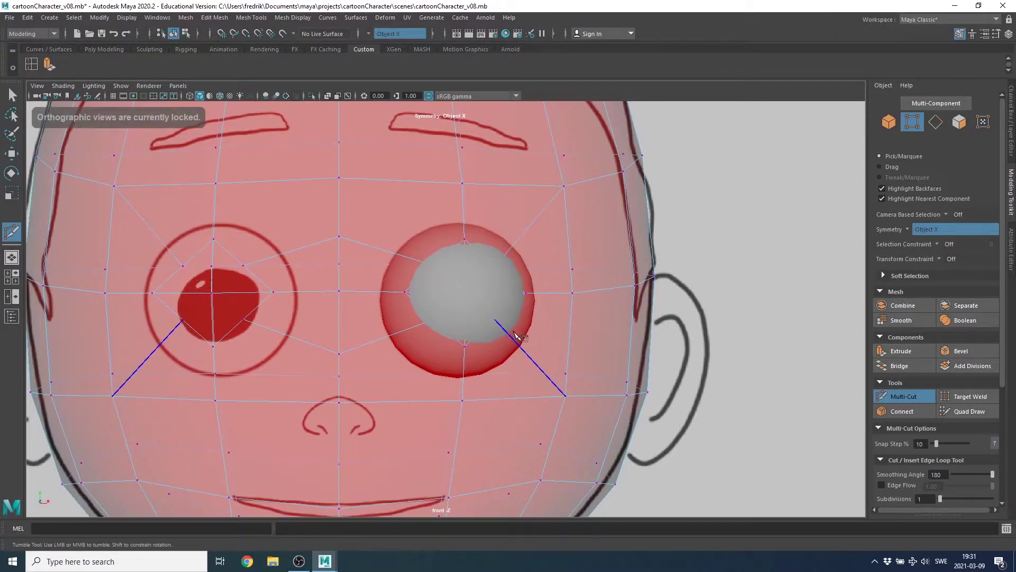
- In the front wireframe view, pull the upper-left socket vertex onto the eyeball's rim
key(w)
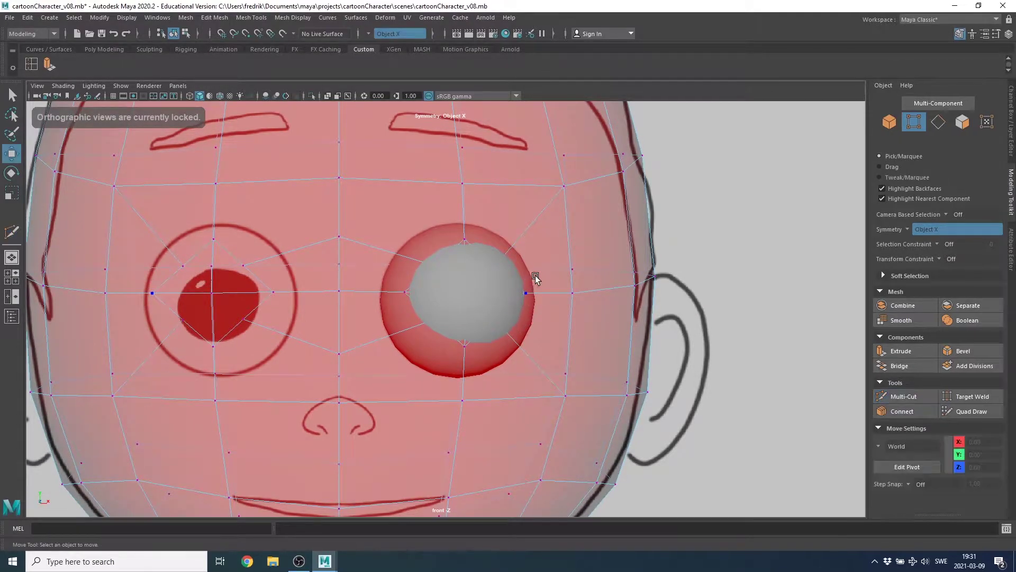
scroll(419, 290, up, 1)
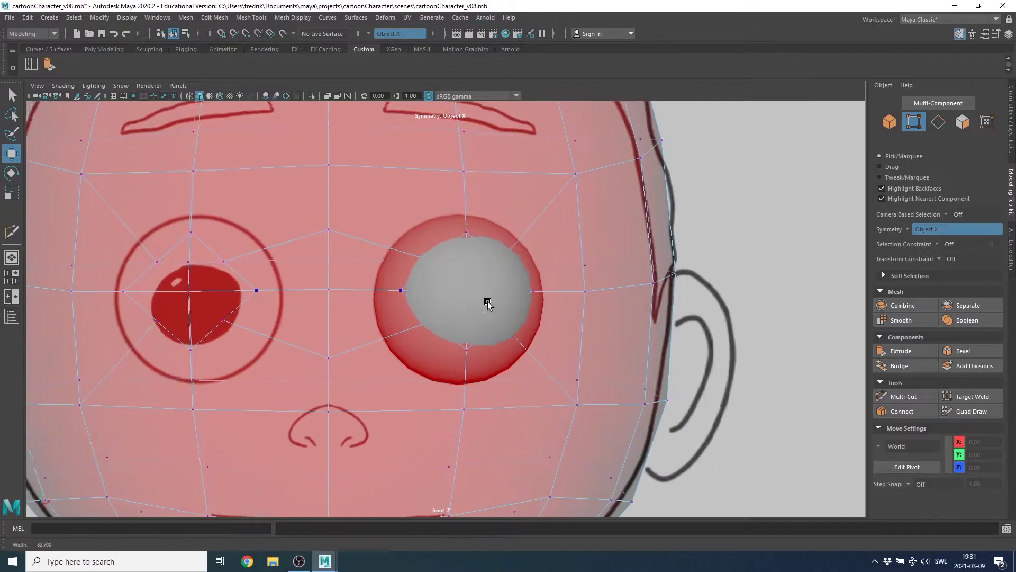
scroll(488, 300, up, 1)
scroll(432, 315, up, 1)
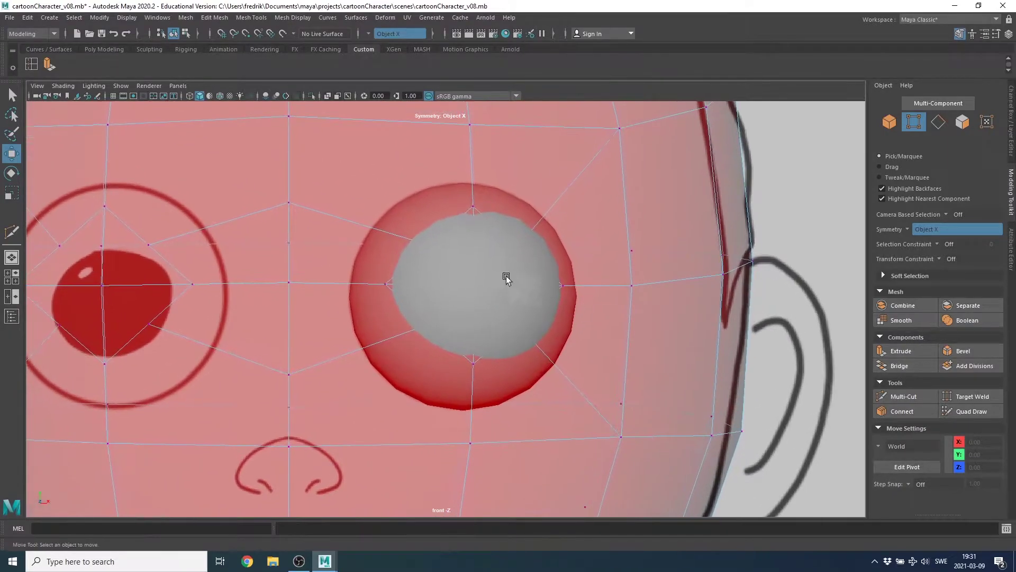
scroll(504, 277, up, 1)
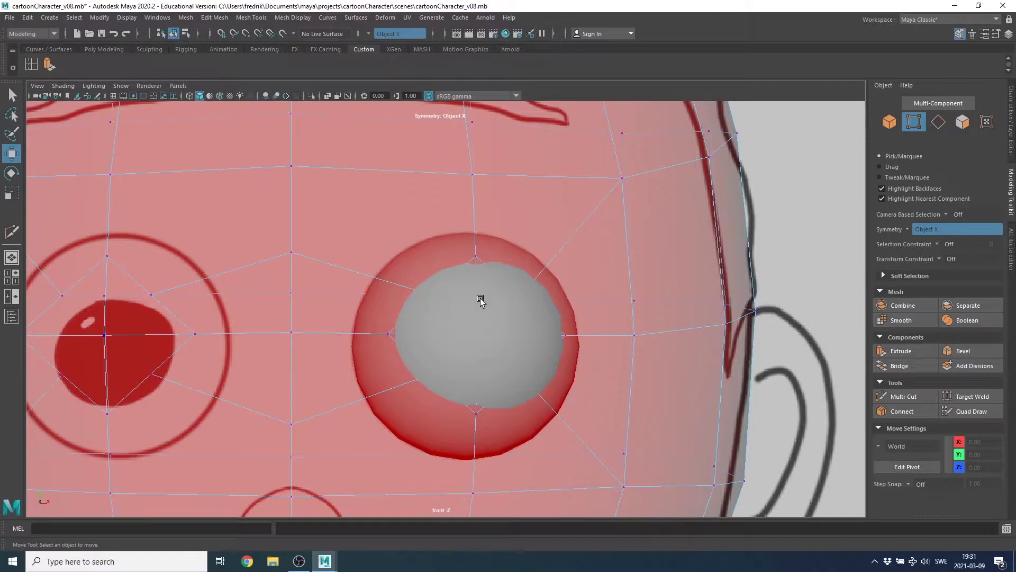
key(4)
scroll(413, 315, up, 1)
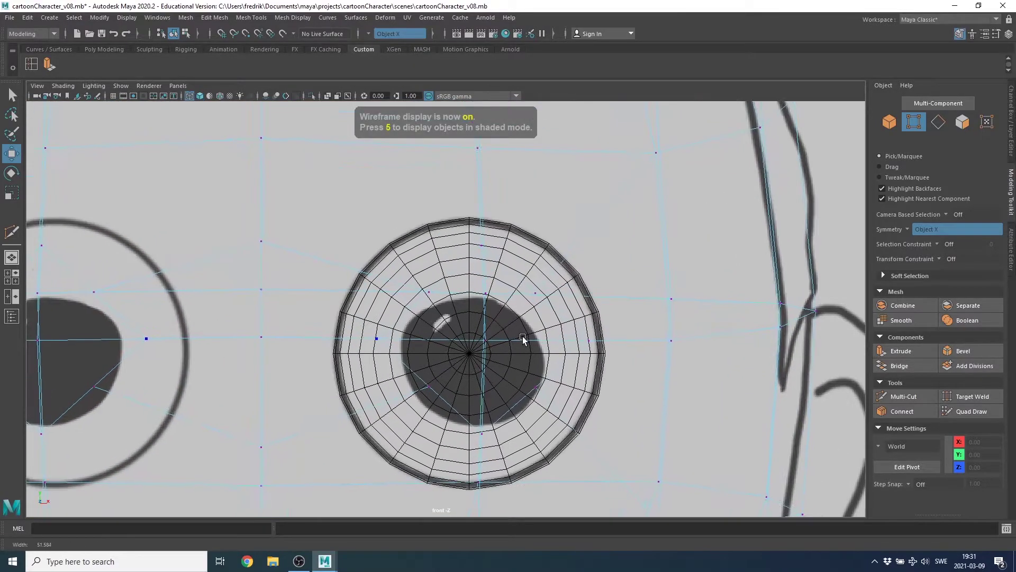
click(434, 294)
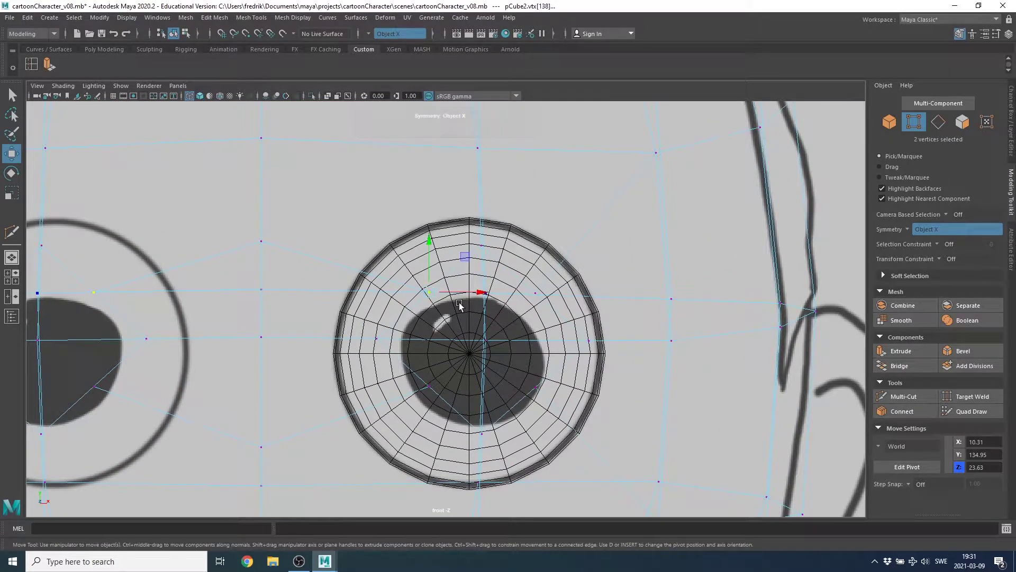
key(space)
key(space)
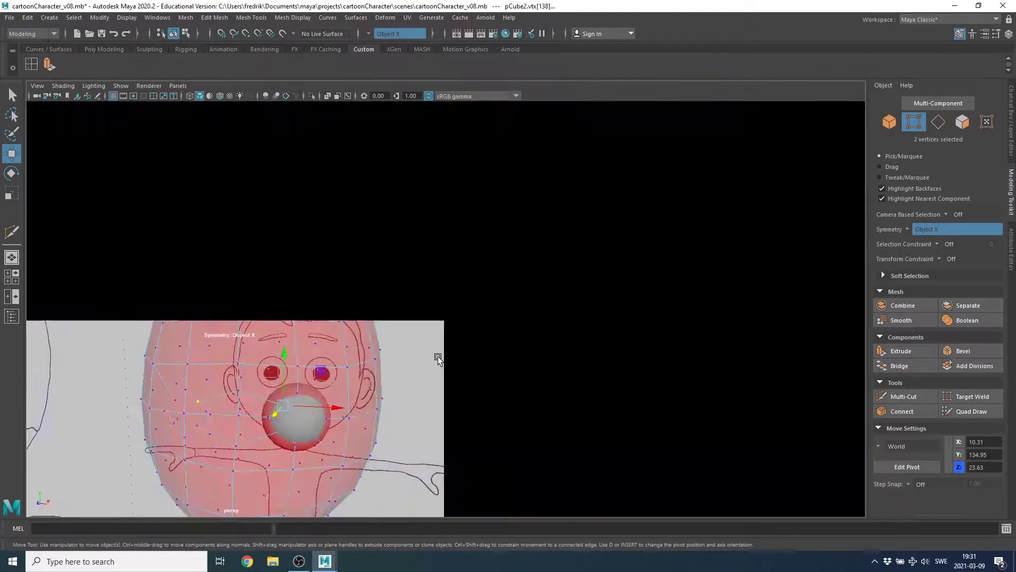
key(space)
key(space)
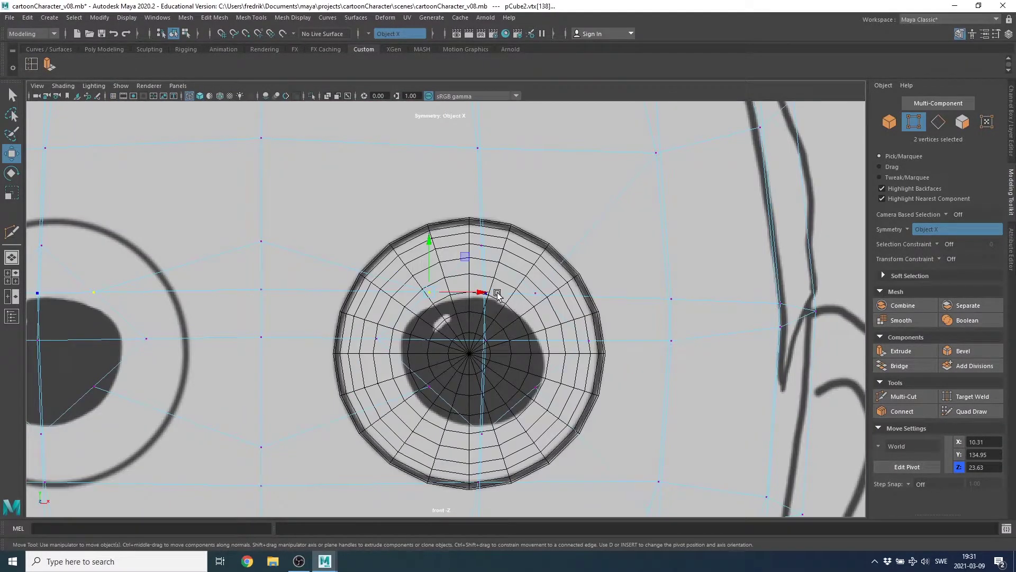
key(5)
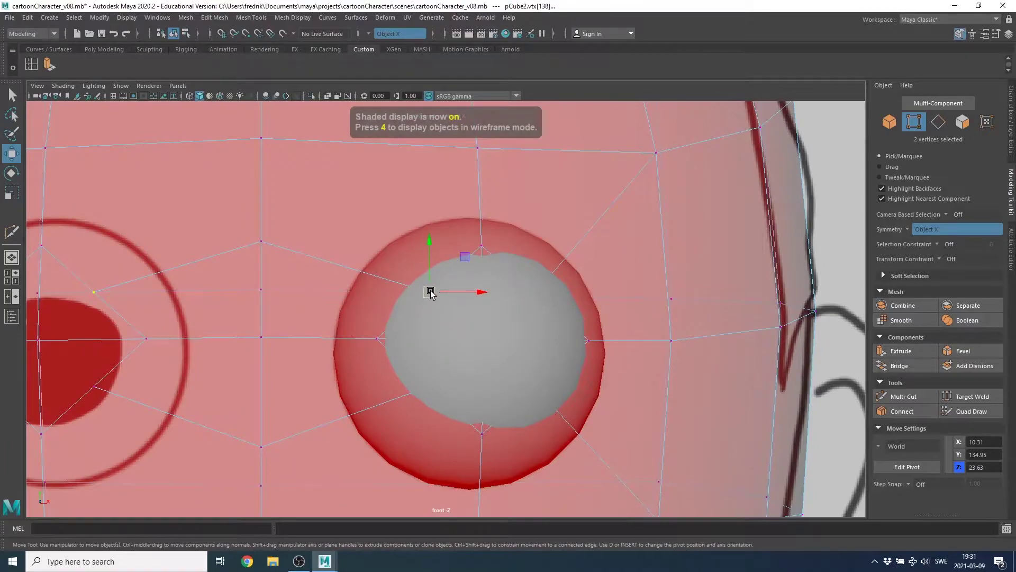
drag(430, 292, 412, 274)
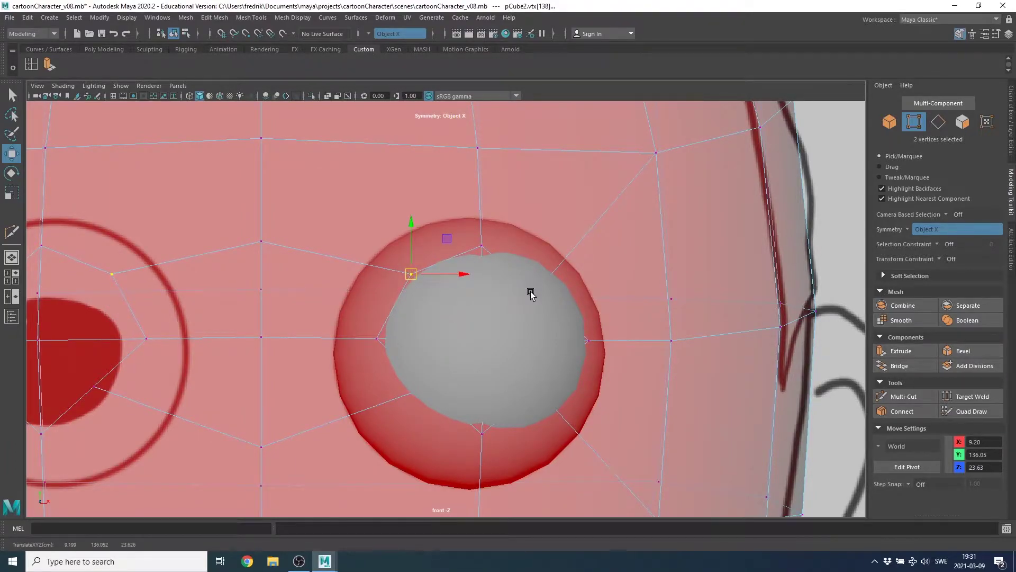
- Move the upper-right socket vertex up-right onto the eyeball's rim
key(4)
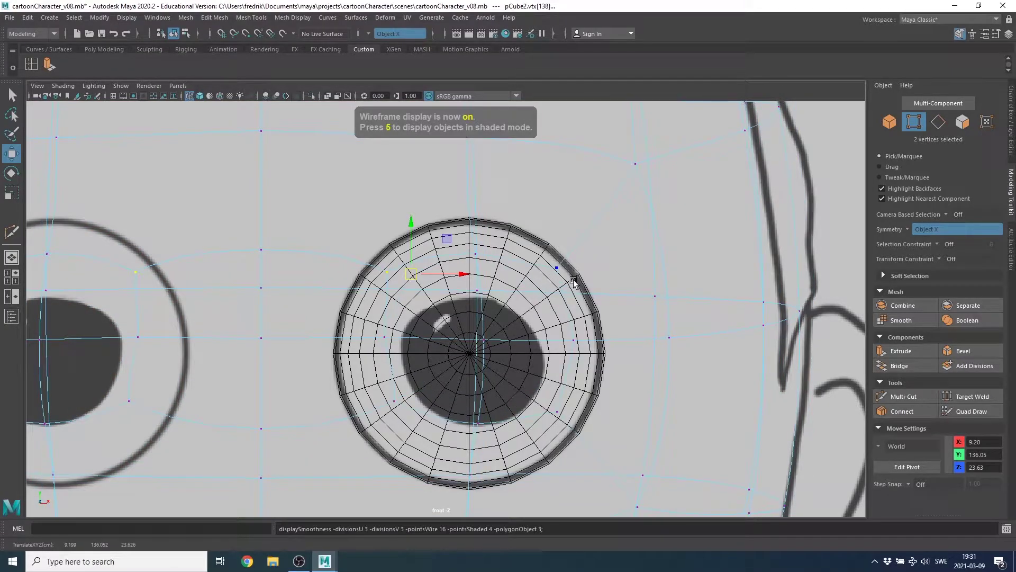
key(1)
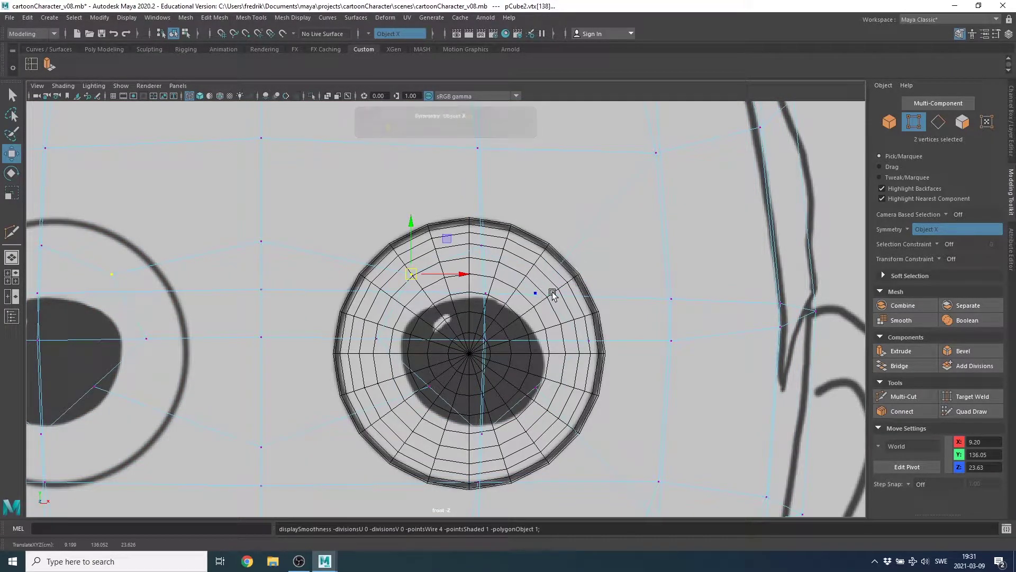
click(534, 290)
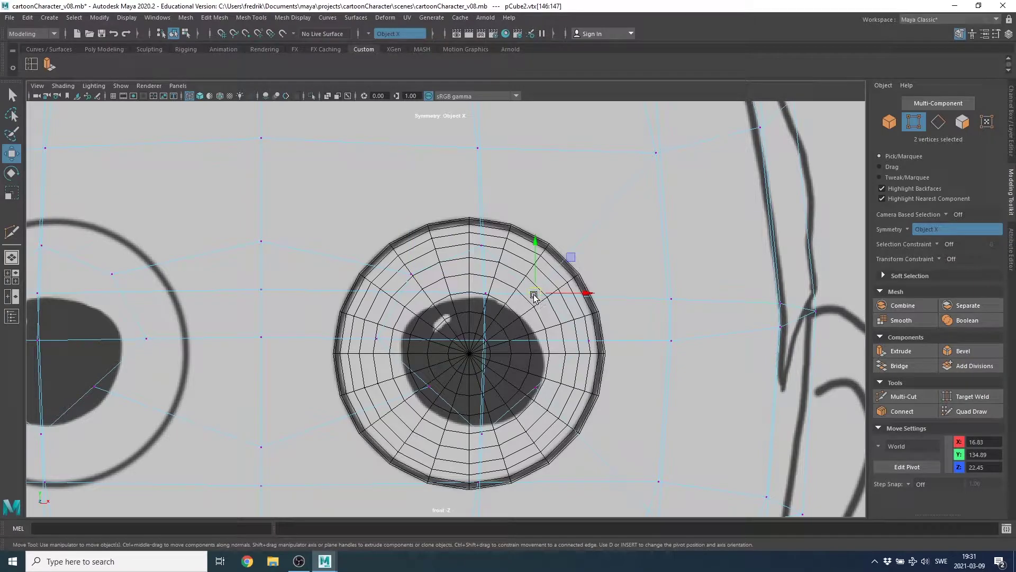
key(5)
drag(535, 289, 553, 272)
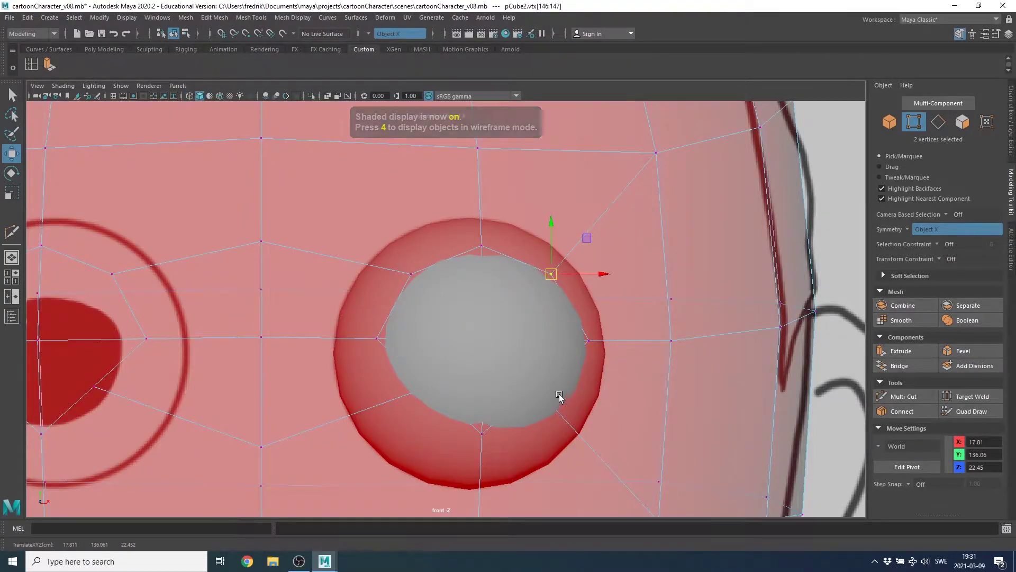
key(4)
- Move the lower-right and lower-left socket vertices outward onto the eyeball's rim
click(531, 391)
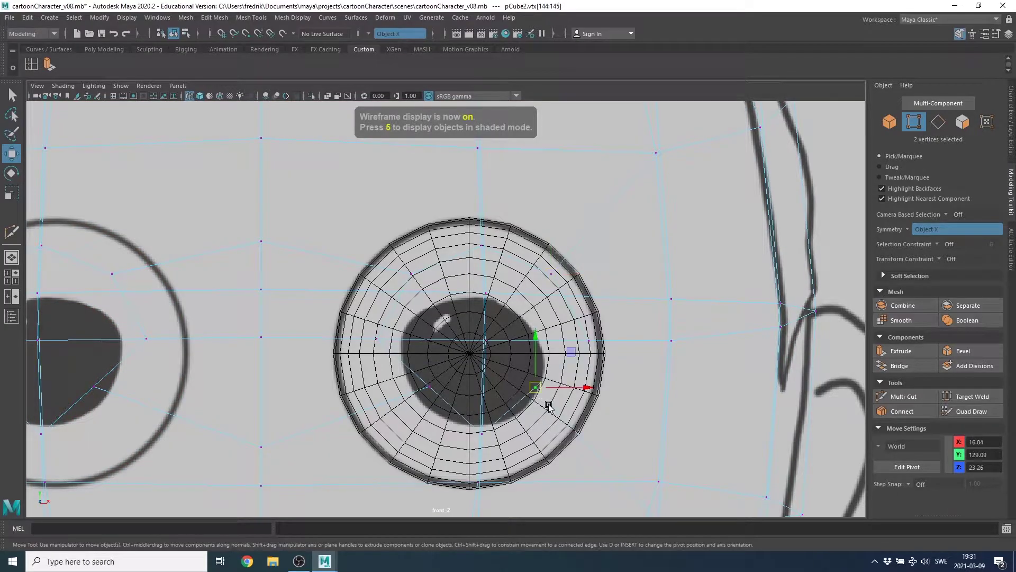
key(5)
drag(538, 389, 561, 410)
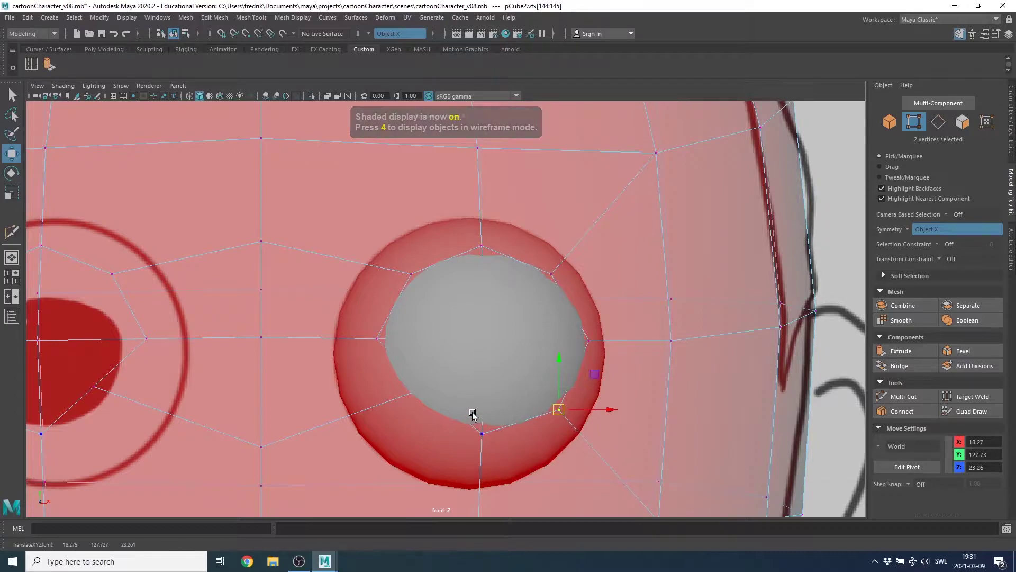
key(4)
key(4)
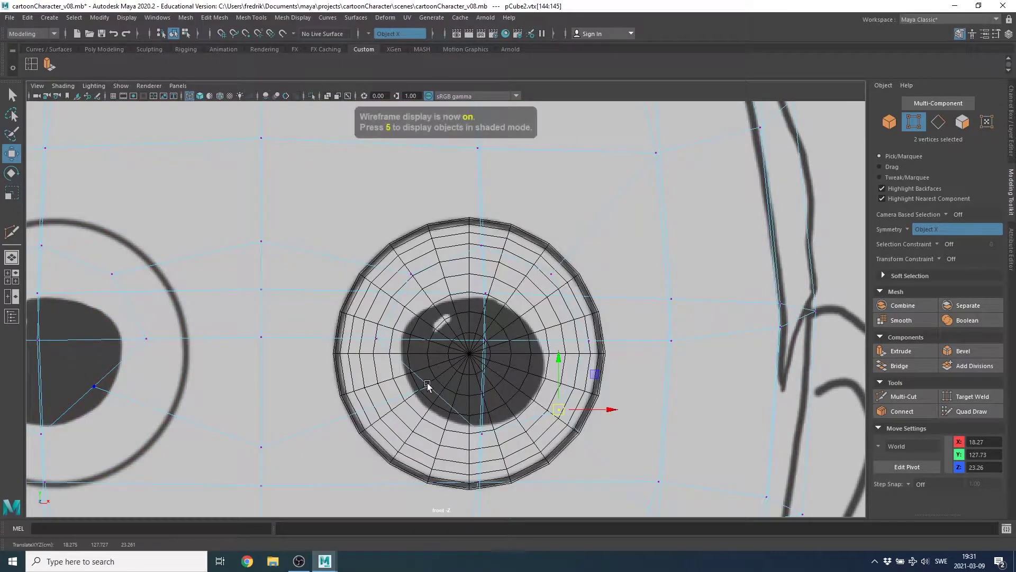
click(428, 385)
key(5)
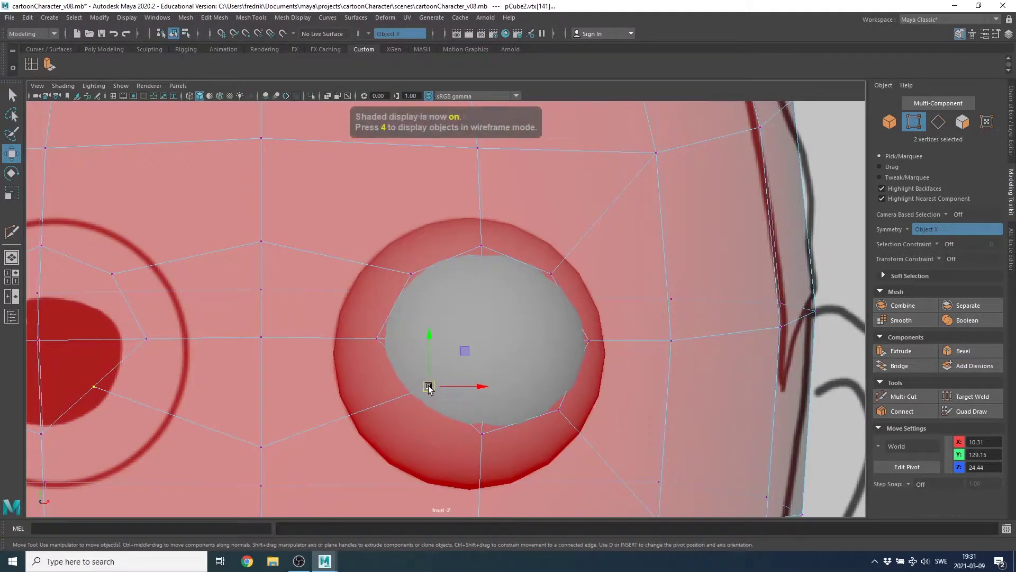
drag(428, 386, 403, 409)
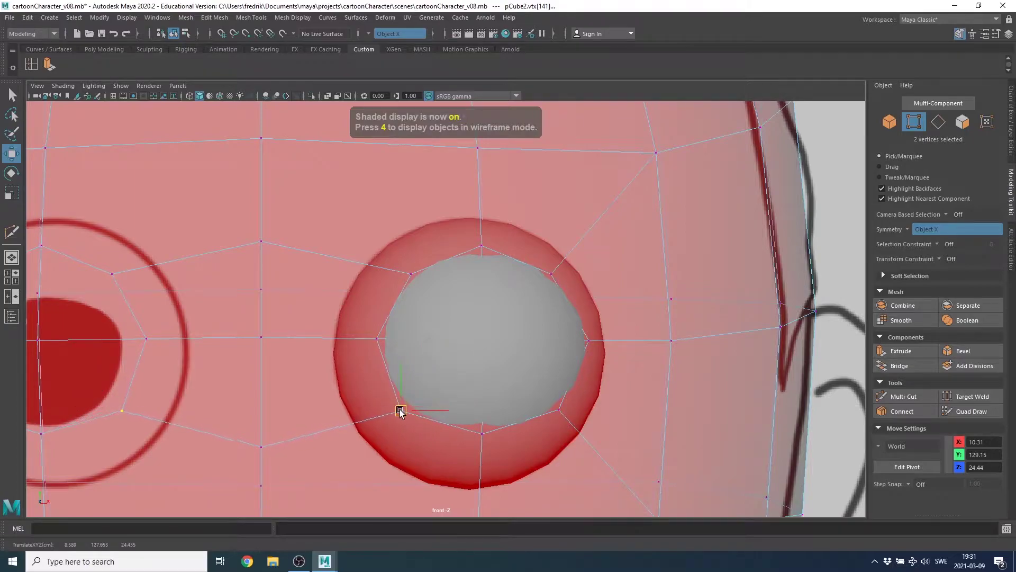
- Return to the perspective view and orbit to inspect the reshaped eye socket
key(space)
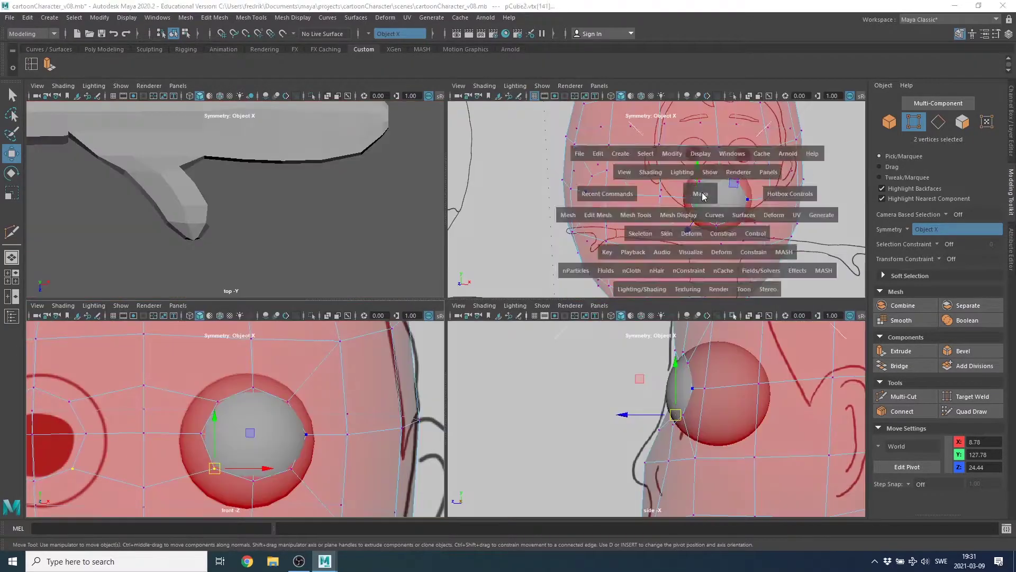
key(space)
mouse_move(638, 245)
alt+mouse_down()
mouse_move(579, 260)
mouse_move(517, 311)
mouse_move(491, 269)
mouse_move(504, 272)
mouse_move(481, 296)
mouse_move(649, 167)
alt+mouse_up()
scroll(504, 272, down, 3)
- Assign the default lambert1 grey material to the head mesh
key(F8)
right_click(577, 177)
mouse_move(576, 471)
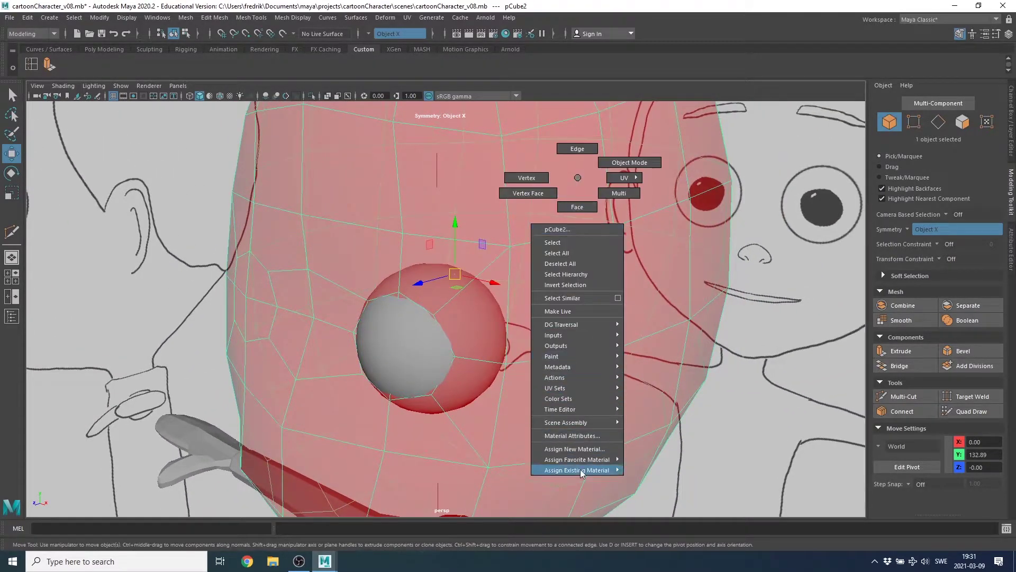
click(659, 487)
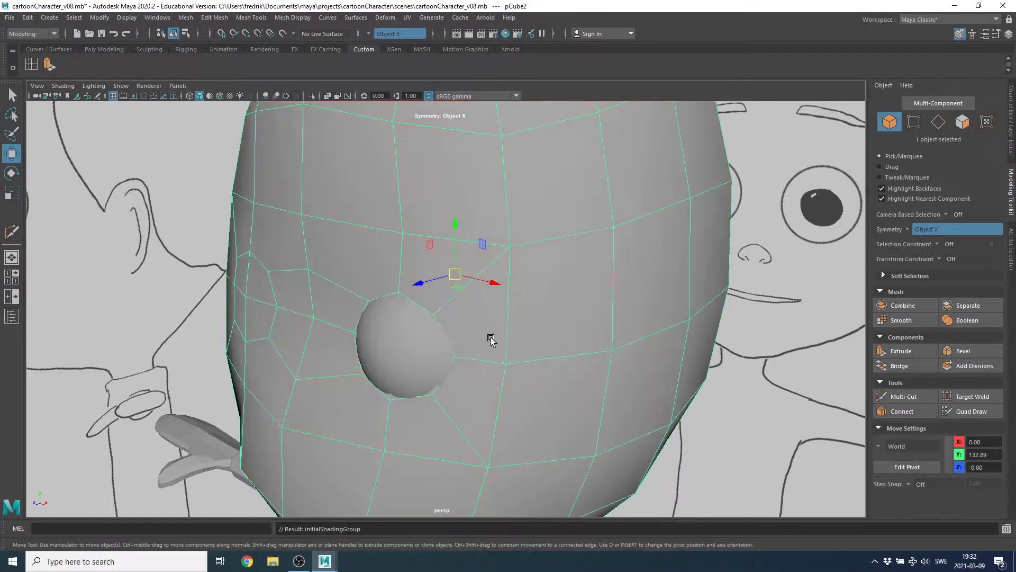
mouse_move(488, 335)
alt+mouse_down()
mouse_move(533, 352)
mouse_move(595, 347)
mouse_move(538, 325)
alt+mouse_up()
scroll(538, 325, up, 2)
scroll(532, 332, up, 2)
scroll(499, 318, up, 1)
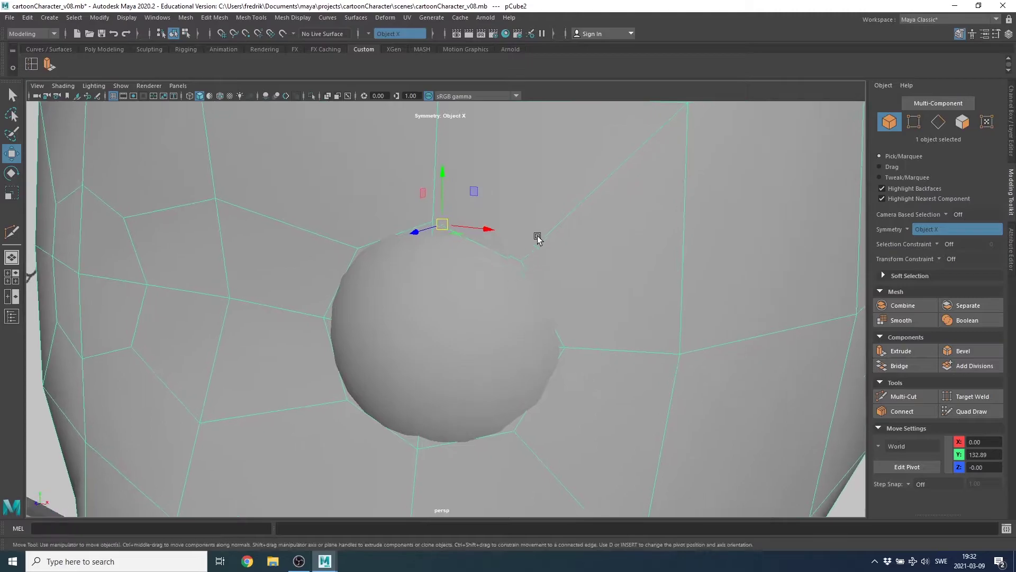
- Pull the upper-right and top socket vertices closer to the eyeball
key(F9)
click(527, 260)
click(517, 266)
alt+drag(517, 268, 494, 318)
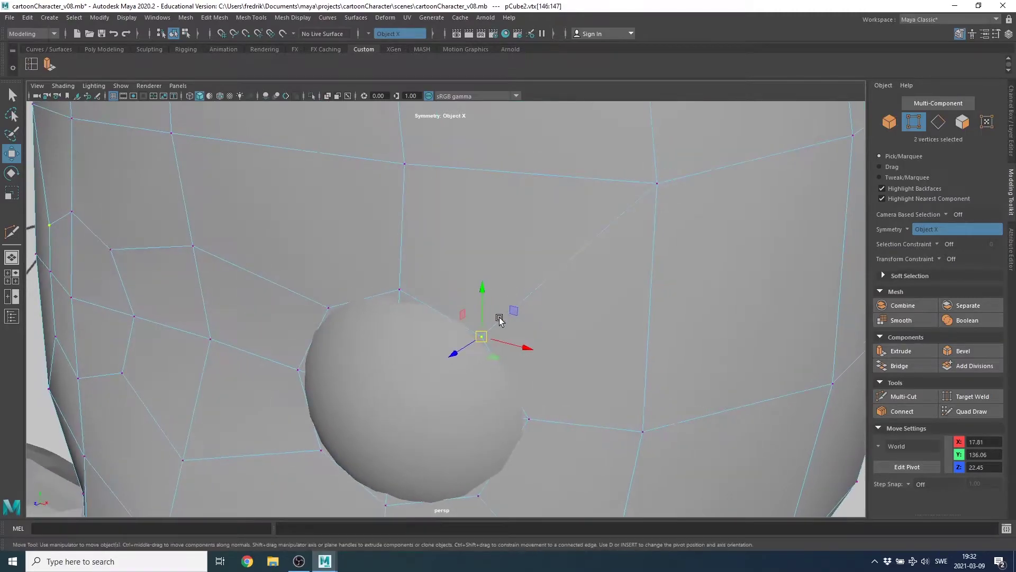
middle_drag(459, 352, 461, 339)
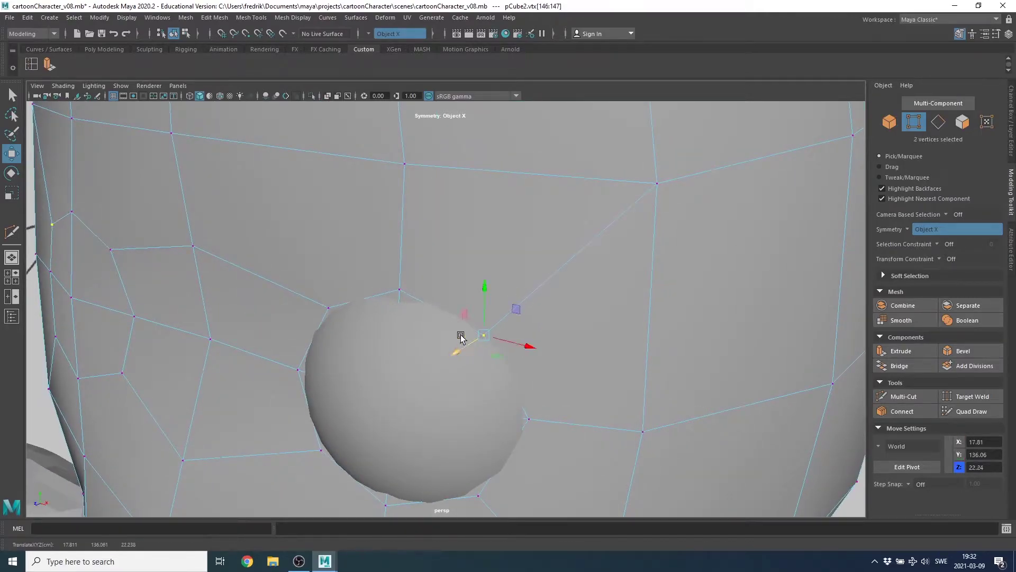
click(394, 293)
alt+drag(409, 295, 454, 272)
middle_drag(538, 177, 537, 184)
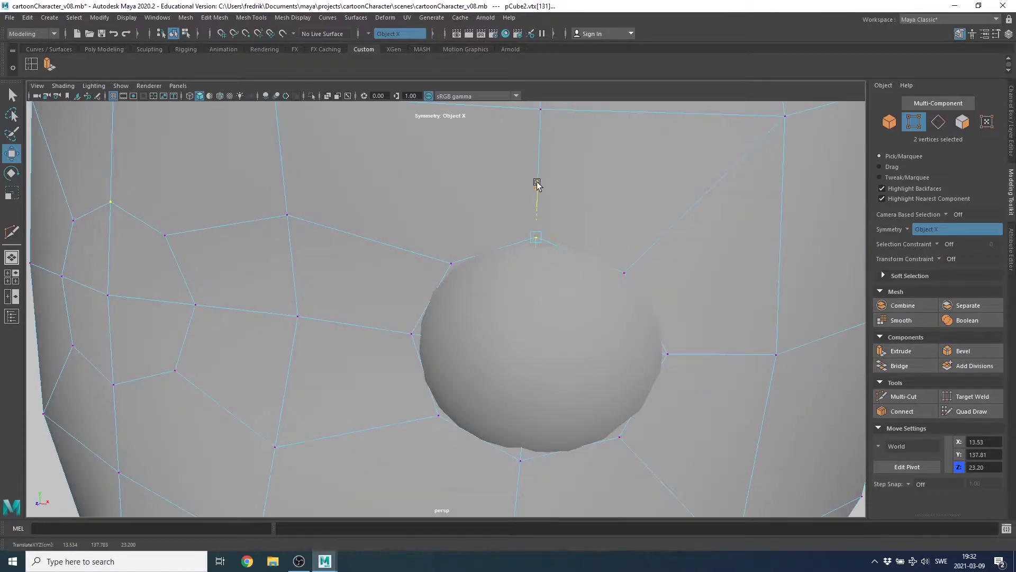
mouse_move(537, 183)
alt+mouse_down()
mouse_move(536, 266)
mouse_move(291, 340)
alt+mouse_up()
middle_drag(290, 341, 292, 348)
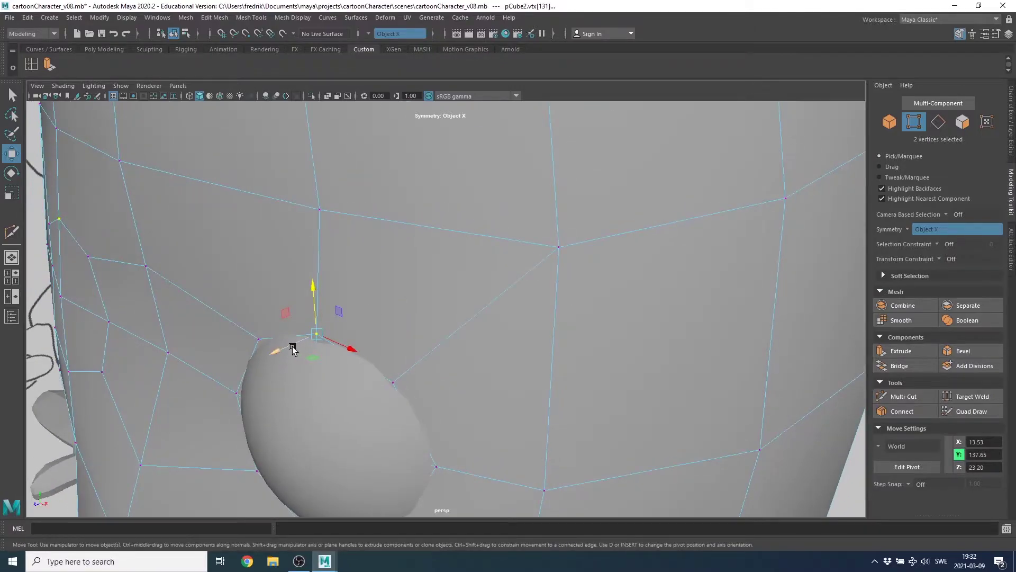
- Adjust the socket vertices below and above the eyeball, checking from side and front
click(258, 338)
mouse_move(260, 344)
alt+mouse_down()
mouse_move(714, 301)
mouse_move(665, 261)
mouse_move(630, 297)
mouse_move(547, 328)
mouse_move(516, 359)
mouse_move(540, 364)
alt+mouse_up()
click(525, 335)
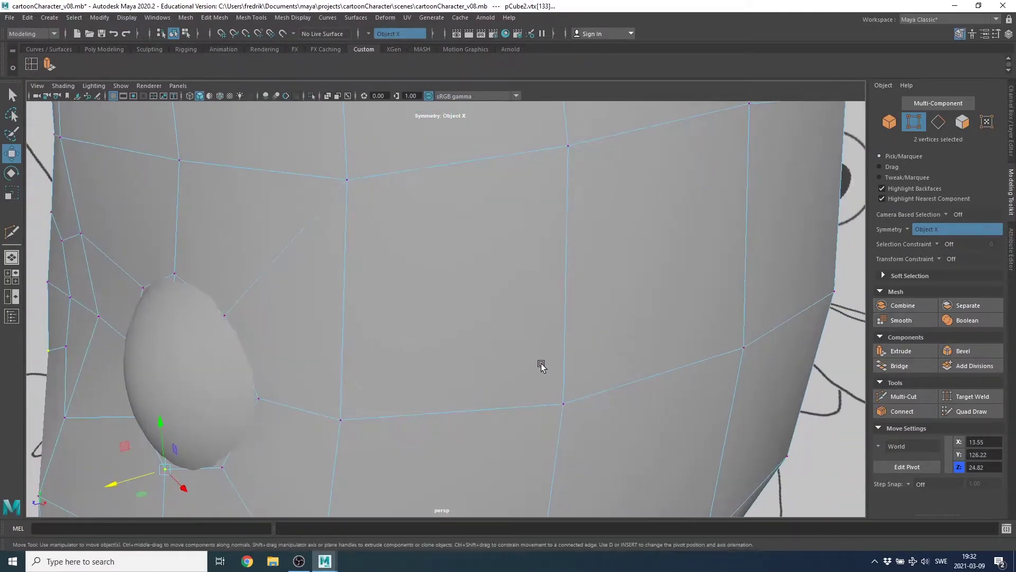
alt+middle_drag(540, 363, 365, 324)
alt+drag(366, 324, 404, 293)
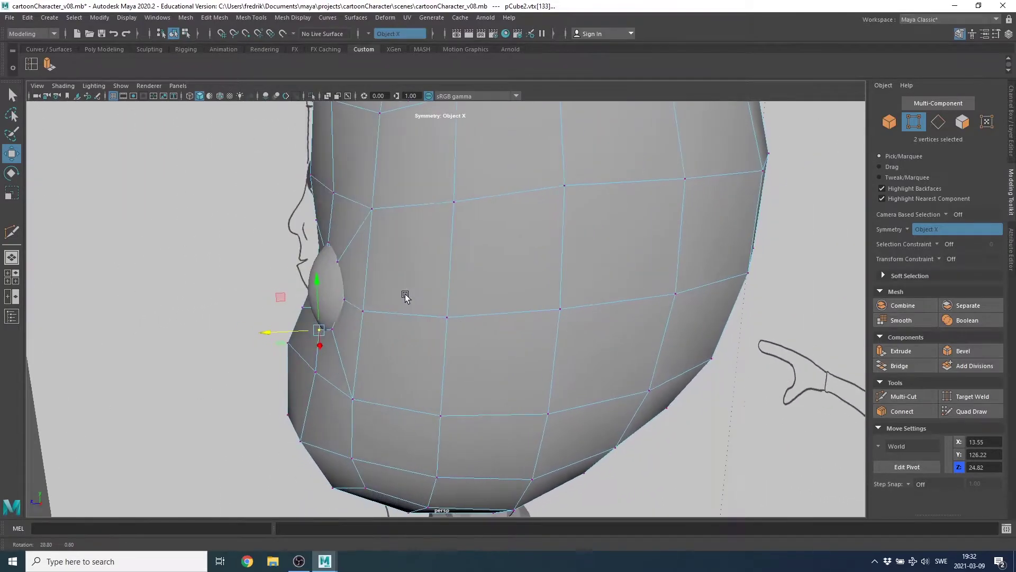
click(329, 243)
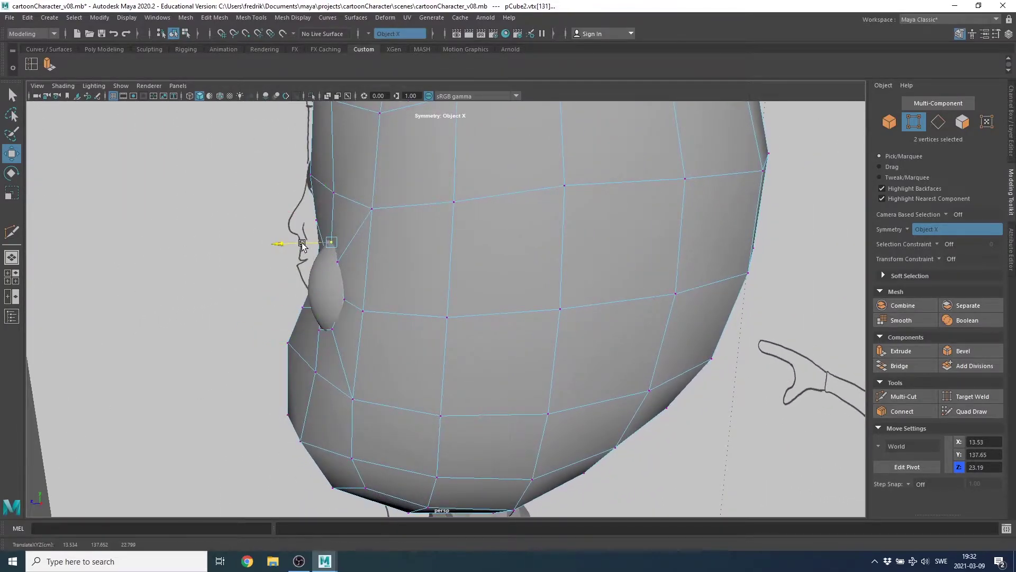
click(338, 265)
mouse_move(338, 265)
alt+mouse_down()
mouse_move(467, 277)
mouse_move(486, 266)
mouse_move(461, 272)
mouse_move(422, 256)
mouse_move(329, 263)
mouse_move(352, 266)
alt+mouse_up()
alt+right_drag(352, 265, 434, 268)
mouse_move(434, 269)
alt+mouse_down()
mouse_move(502, 283)
mouse_move(494, 275)
mouse_move(428, 291)
mouse_move(492, 279)
alt+mouse_up()
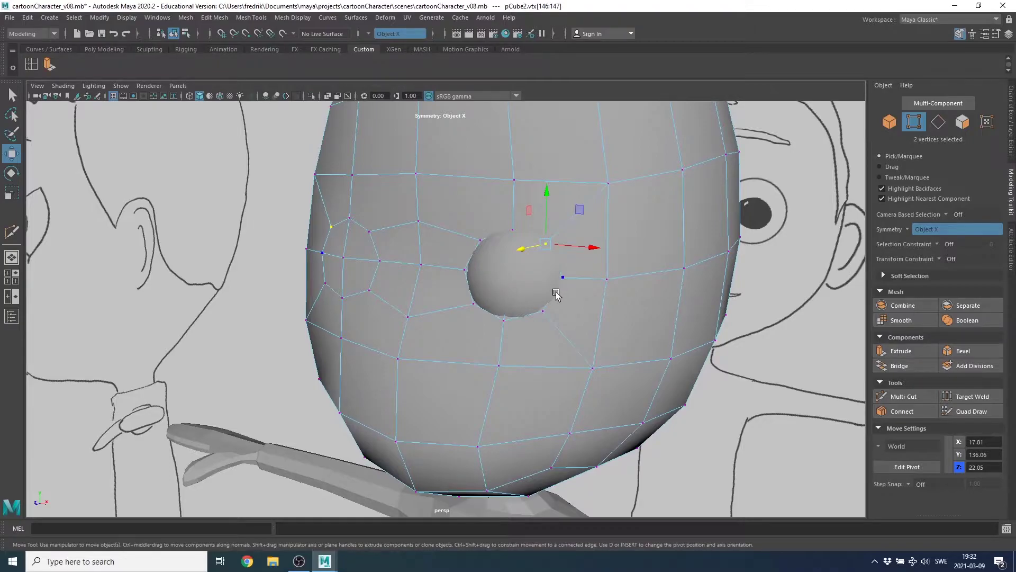
mouse_move(539, 305)
alt+mouse_down()
mouse_move(572, 288)
mouse_move(582, 297)
alt+mouse_up()
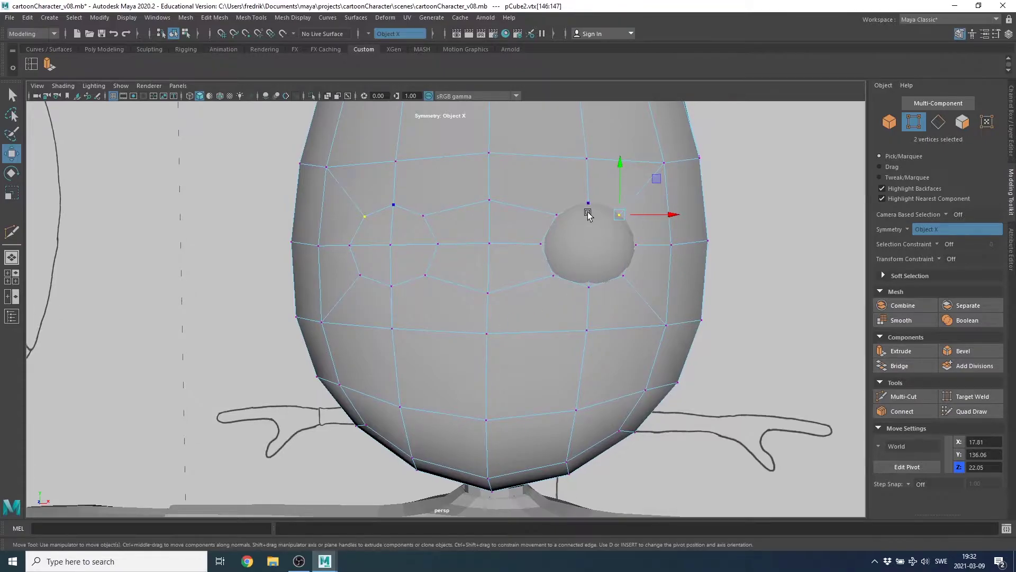
alt+middle_drag(579, 268, 538, 291)
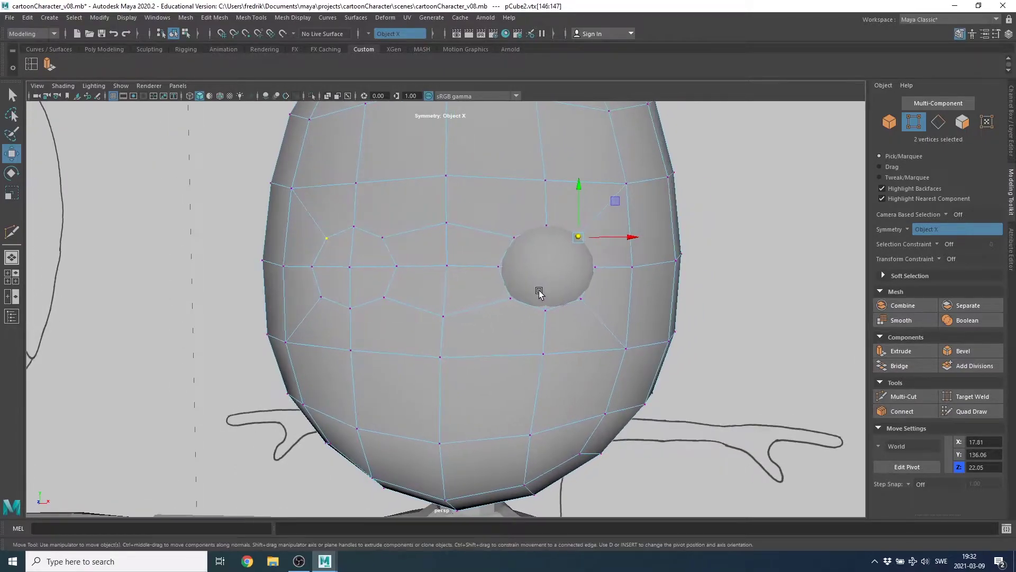
- Cut a mirrored edge from 25.99% along the horizontal edge to the vertical edge
click(903, 397)
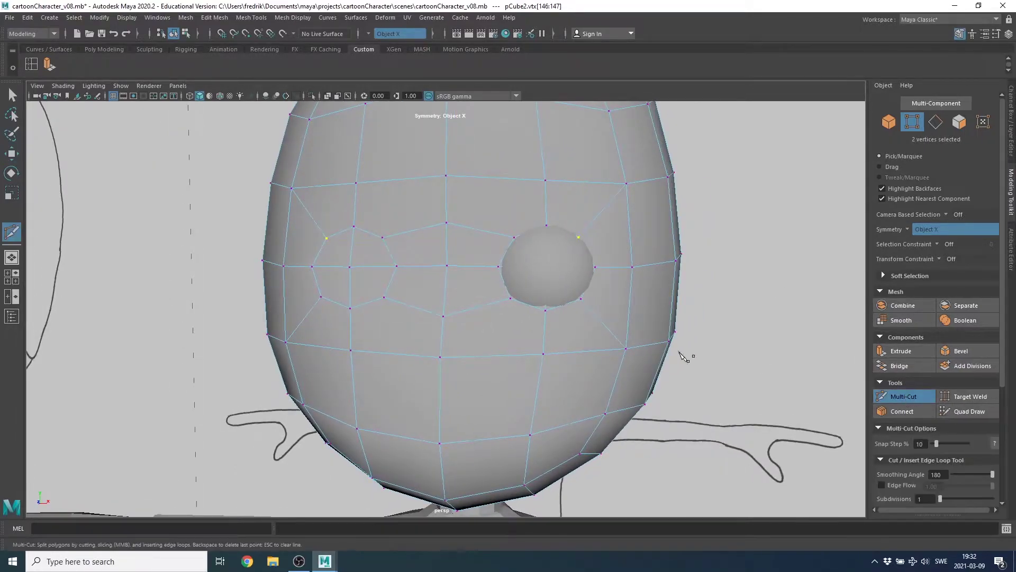
scroll(447, 360, up, 1)
alt+drag(441, 356, 486, 363)
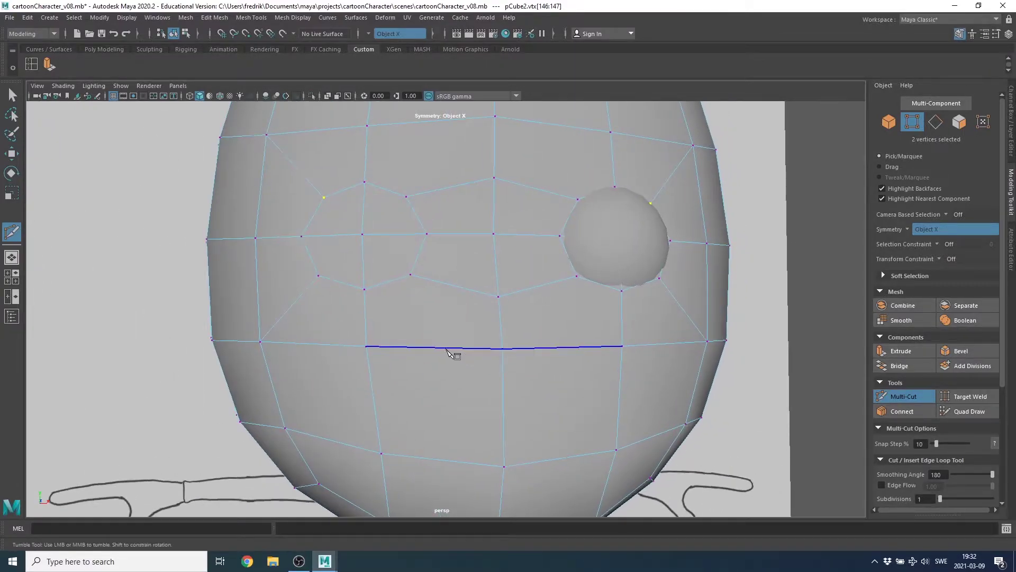
click(460, 348)
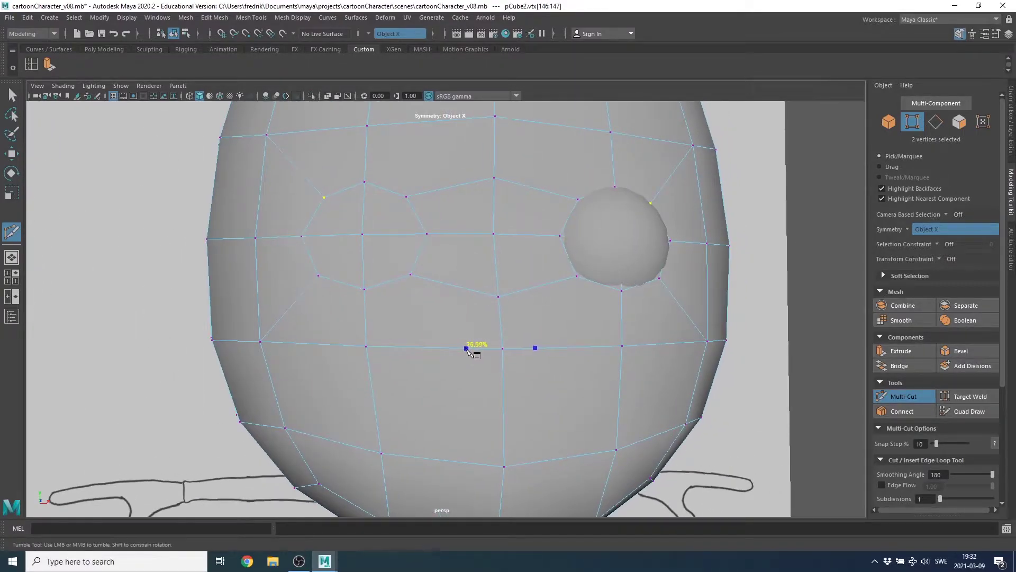
click(466, 348)
click(509, 374)
right_click(512, 374)
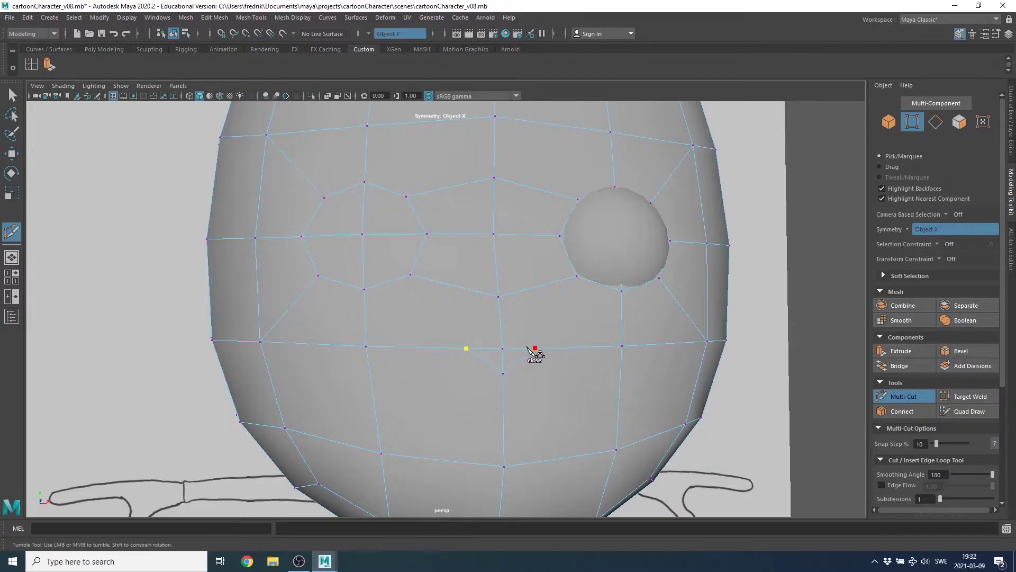
- Extend mirrored vertical cuts up between the eyes to the brow edge and commit them
alt+drag(545, 334, 529, 397)
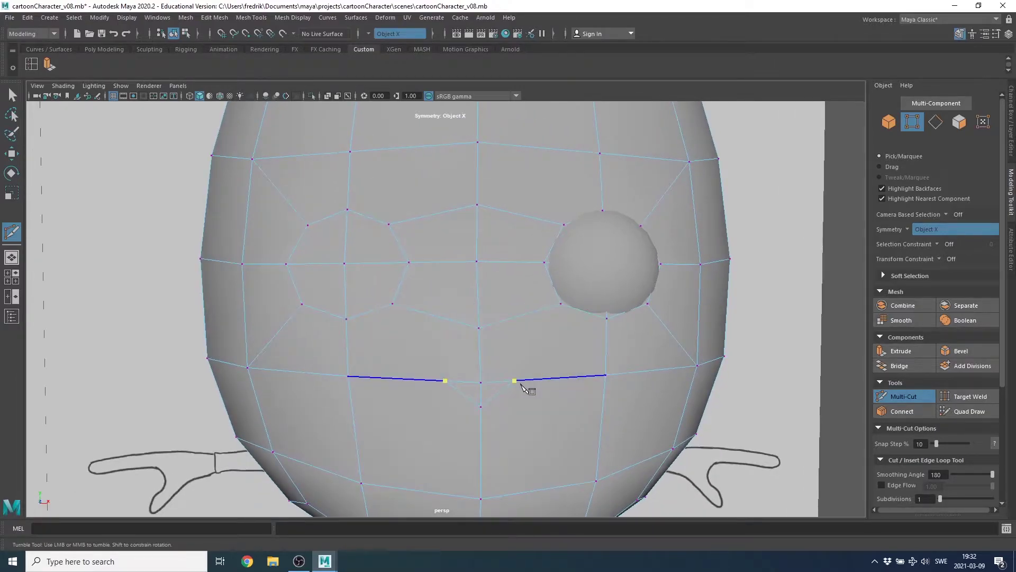
click(507, 320)
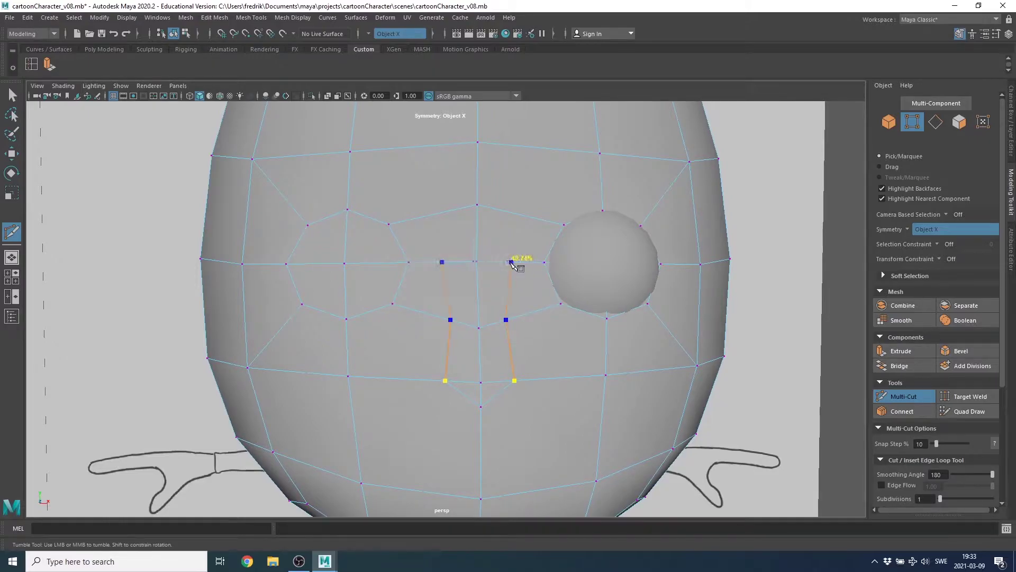
click(503, 262)
click(507, 211)
scroll(493, 294, down, 2)
scroll(487, 299, down, 2)
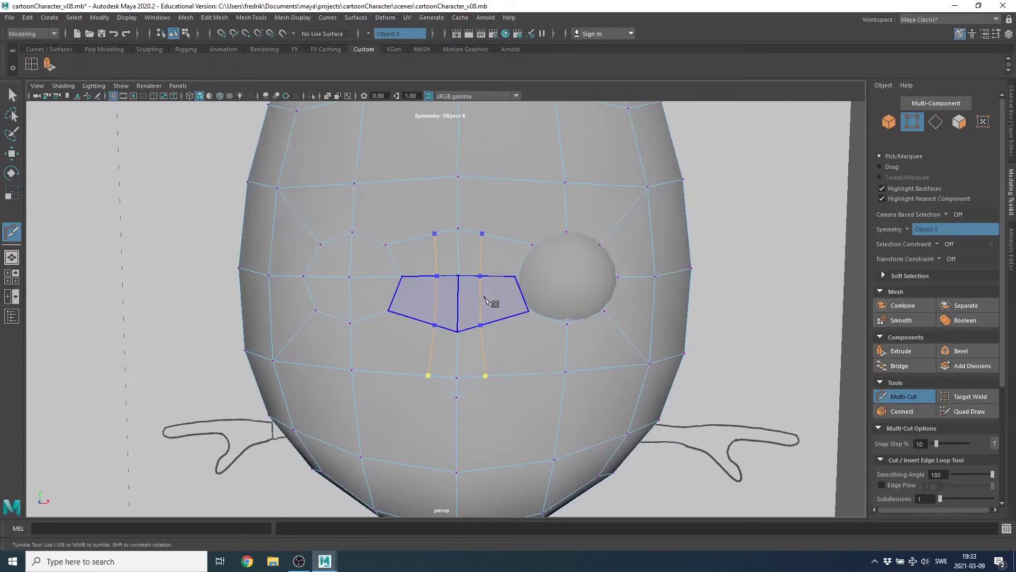
key(Return)
mouse_move(499, 284)
alt+mouse_down()
mouse_move(512, 317)
mouse_move(503, 318)
alt+mouse_up()
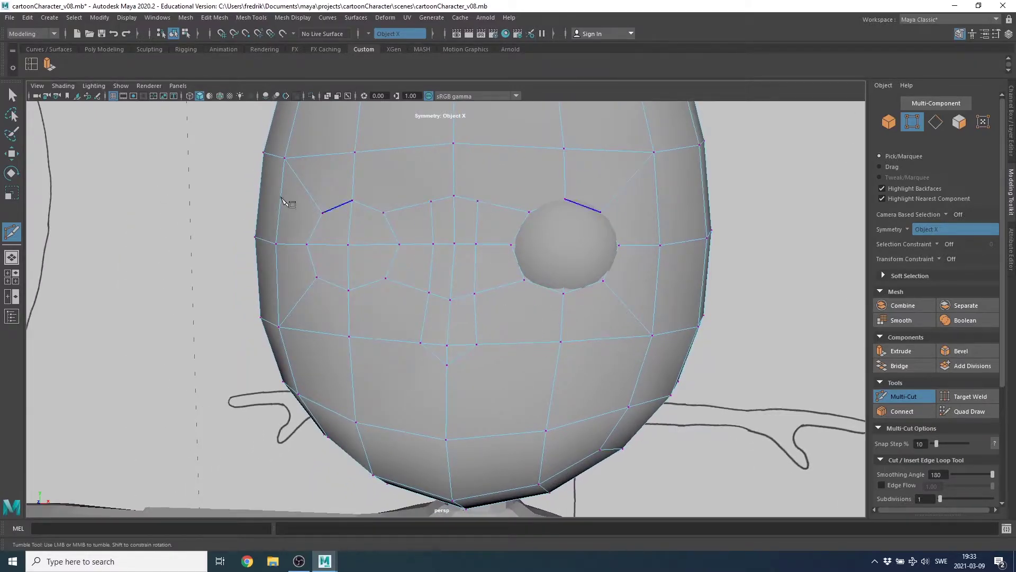
click(10, 93)
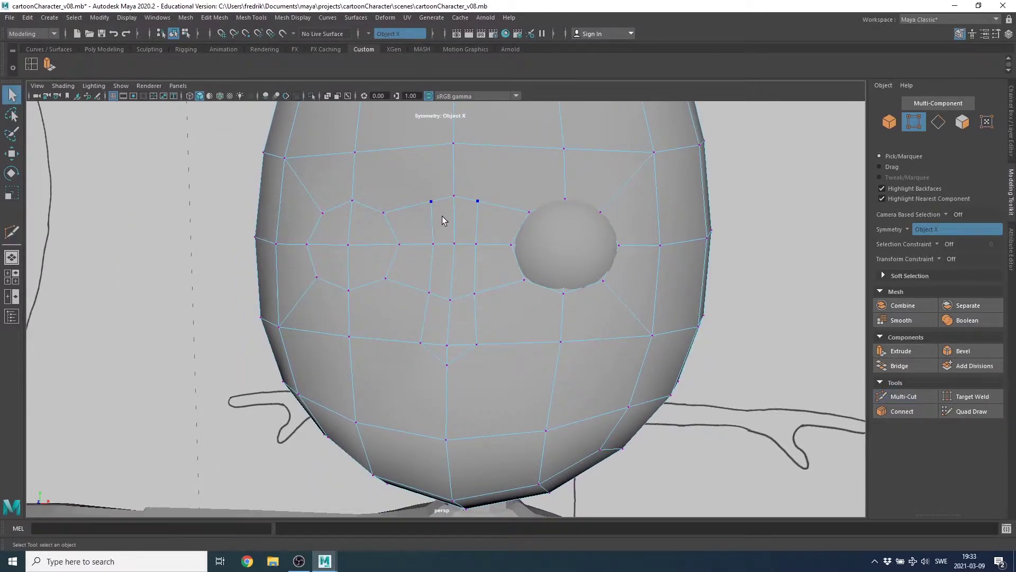
- Extrude the centre strip of faces between the eyes out about 1.75 in local Z
right_drag(442, 216, 445, 243)
click(441, 269)
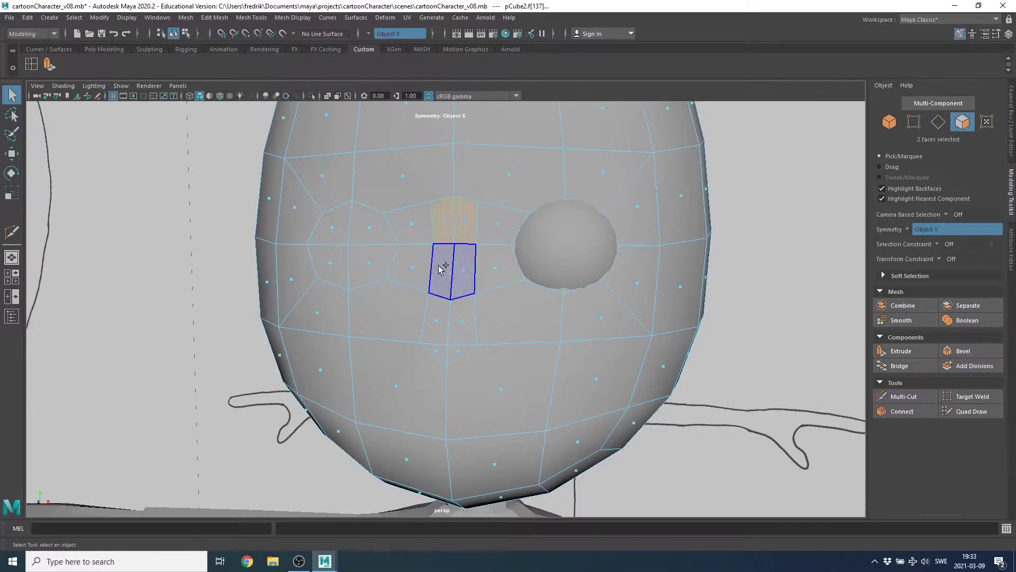
shift+click(443, 278)
shift+click(440, 339)
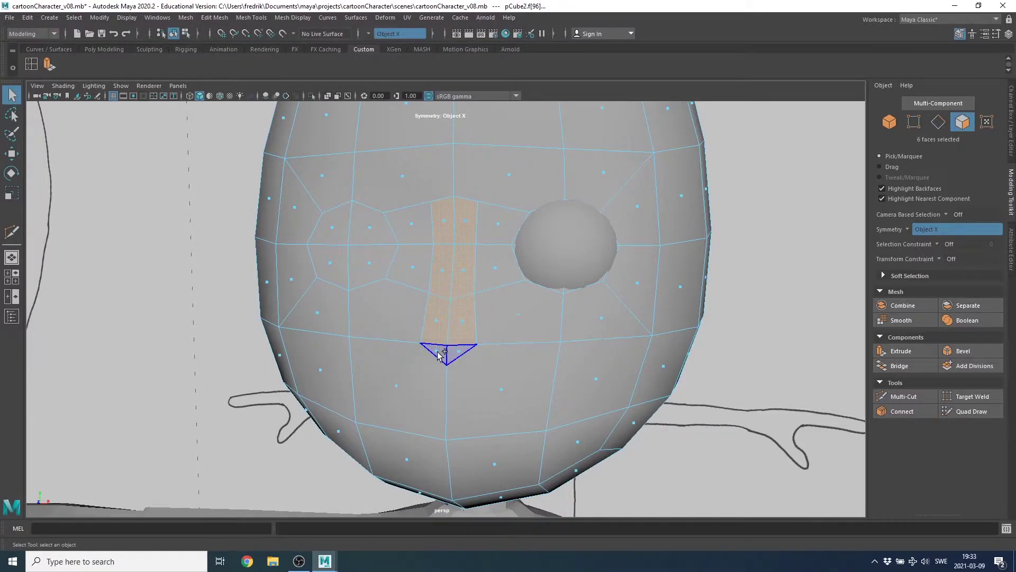
shift+click(439, 353)
alt+drag(443, 326, 447, 324)
click(47, 63)
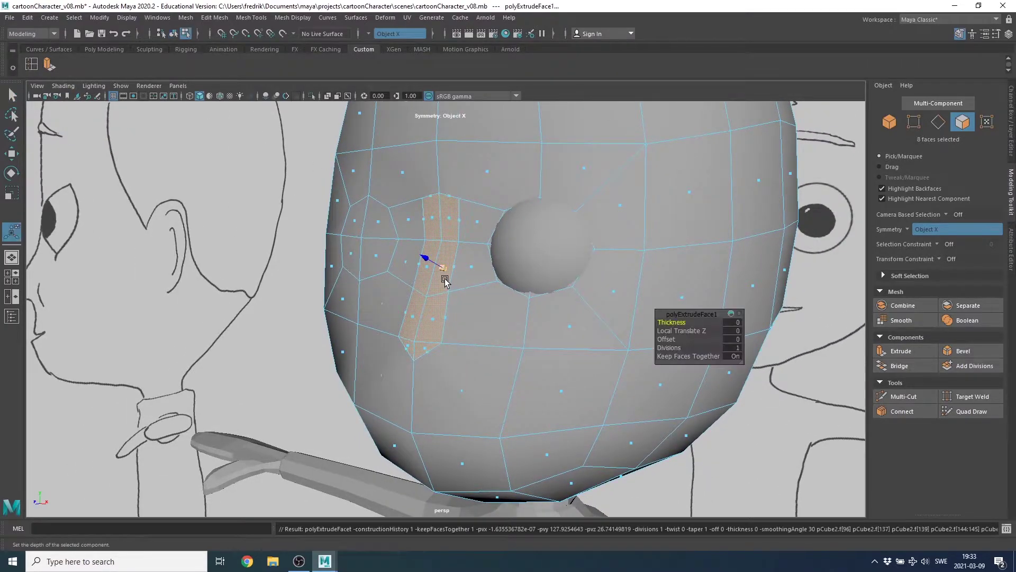
mouse_move(445, 272)
alt+mouse_down()
mouse_move(480, 265)
mouse_move(449, 264)
alt+mouse_up()
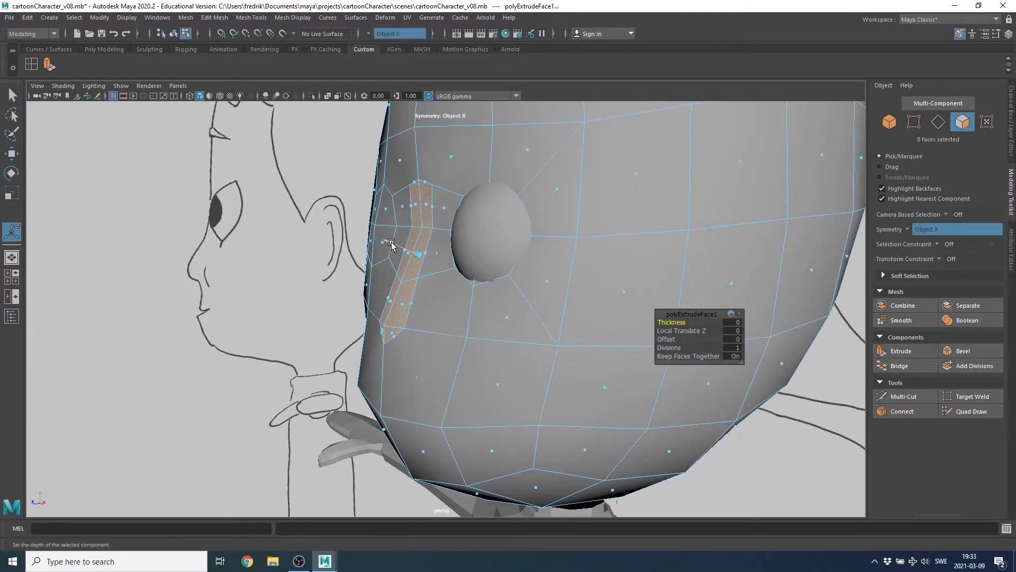
mouse_move(388, 242)
mouse_down()
mouse_move(377, 247)
mouse_move(443, 318)
mouse_move(473, 296)
mouse_move(515, 314)
mouse_up()
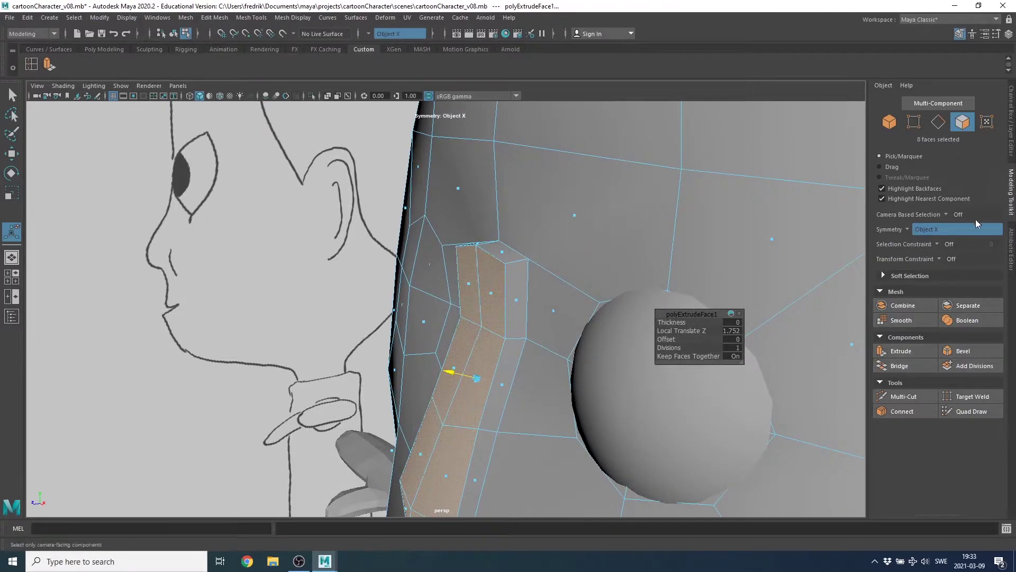
- Target Weld two stray nose vertices onto their neighbouring vertices
click(973, 396)
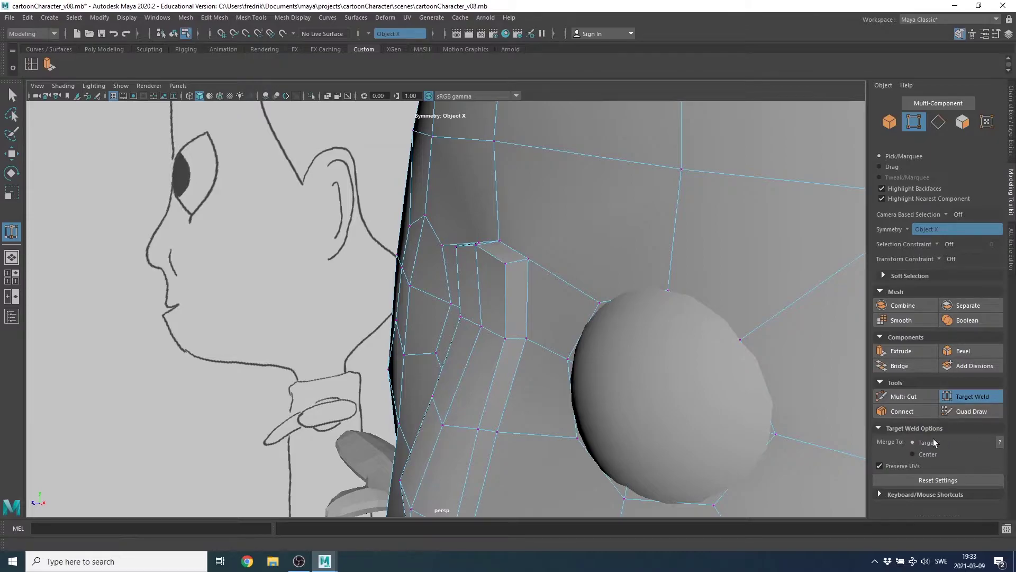
alt+drag(496, 260, 490, 278)
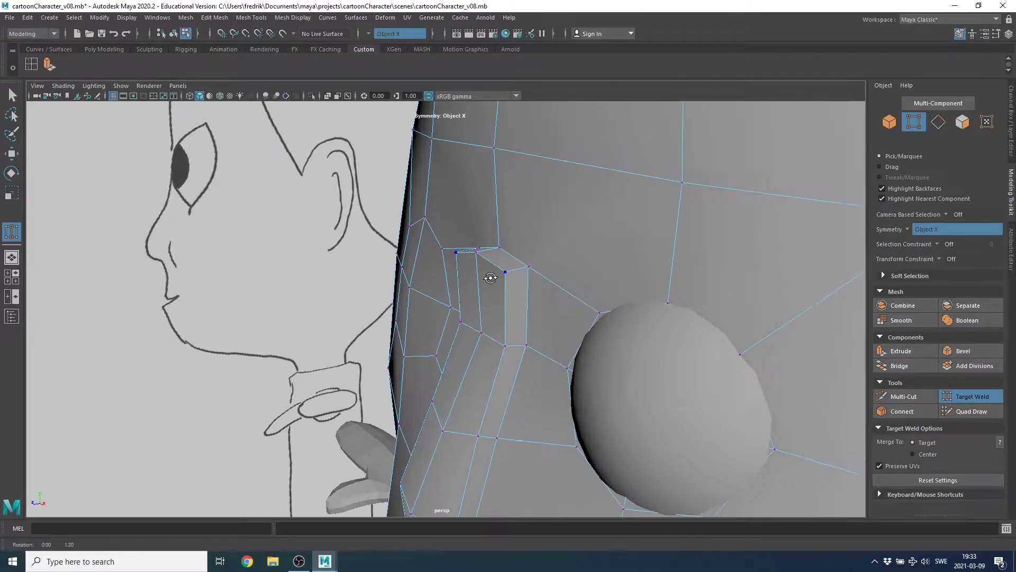
right_drag(521, 246, 481, 253)
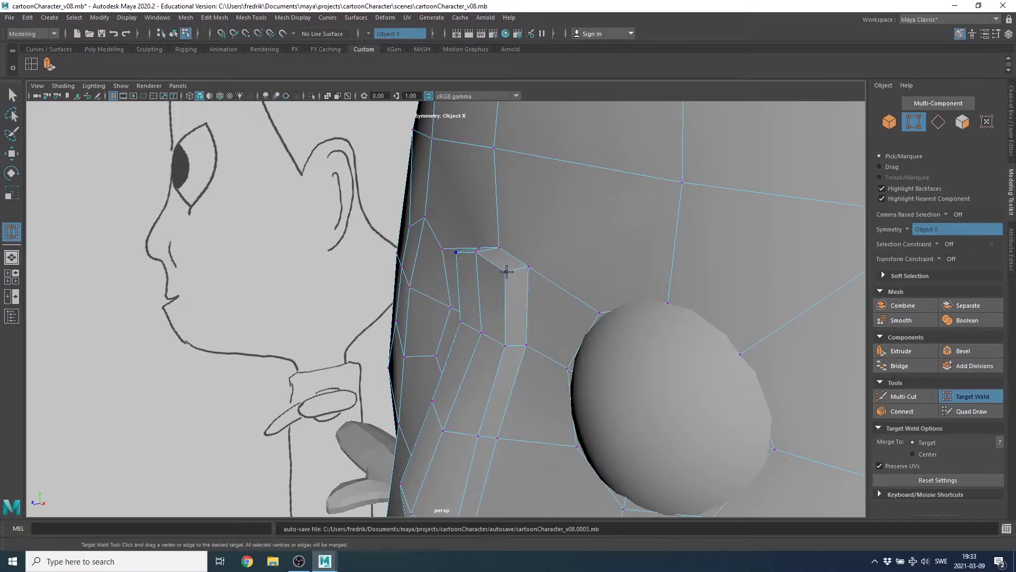
drag(529, 267, 497, 248)
mouse_move(601, 279)
alt+mouse_down()
mouse_move(479, 282)
mouse_move(526, 275)
mouse_move(591, 301)
mouse_move(551, 294)
alt+mouse_up()
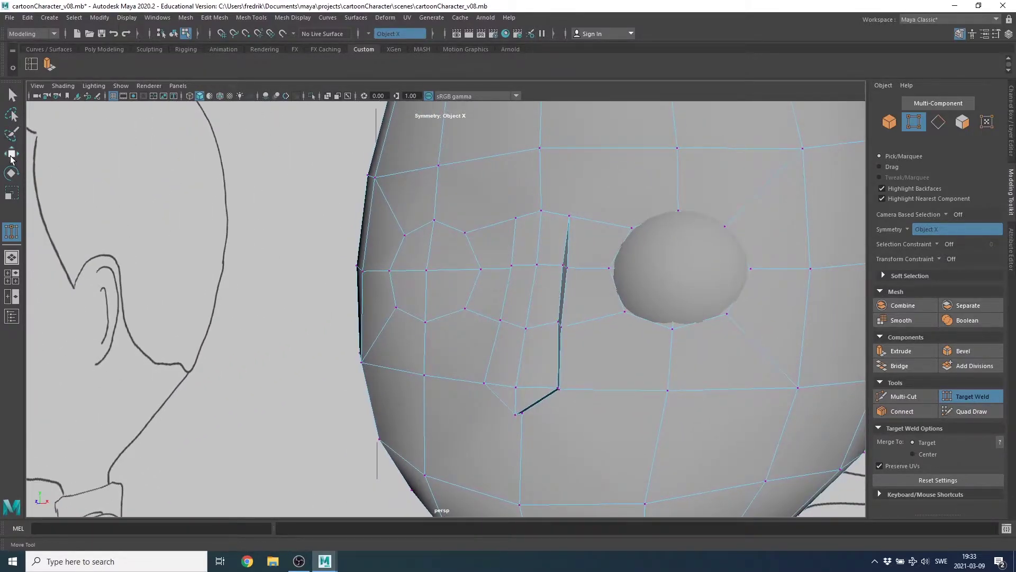
- Move the nose's top-corner vertices toward the centre line and face outline
click(12, 154)
alt+drag(428, 298, 572, 286)
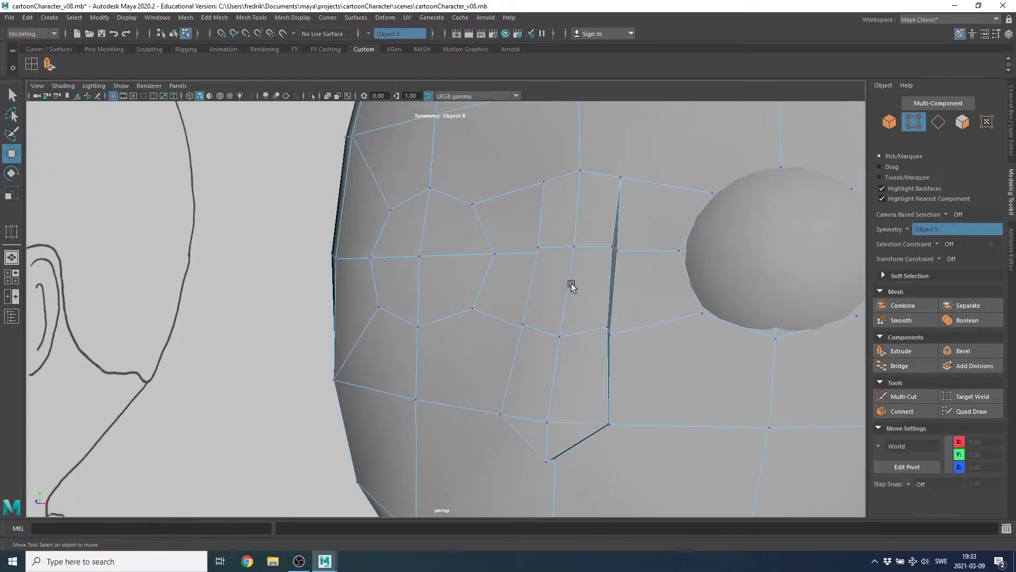
click(614, 247)
alt+drag(613, 247, 477, 297)
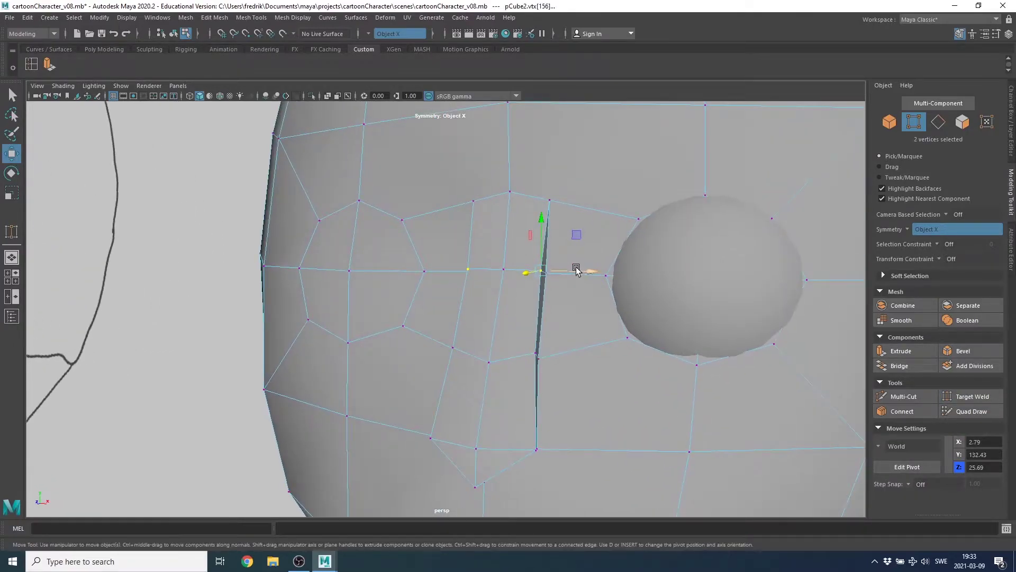
mouse_move(589, 270)
mouse_down()
mouse_move(528, 302)
mouse_move(465, 302)
mouse_move(223, 265)
mouse_up()
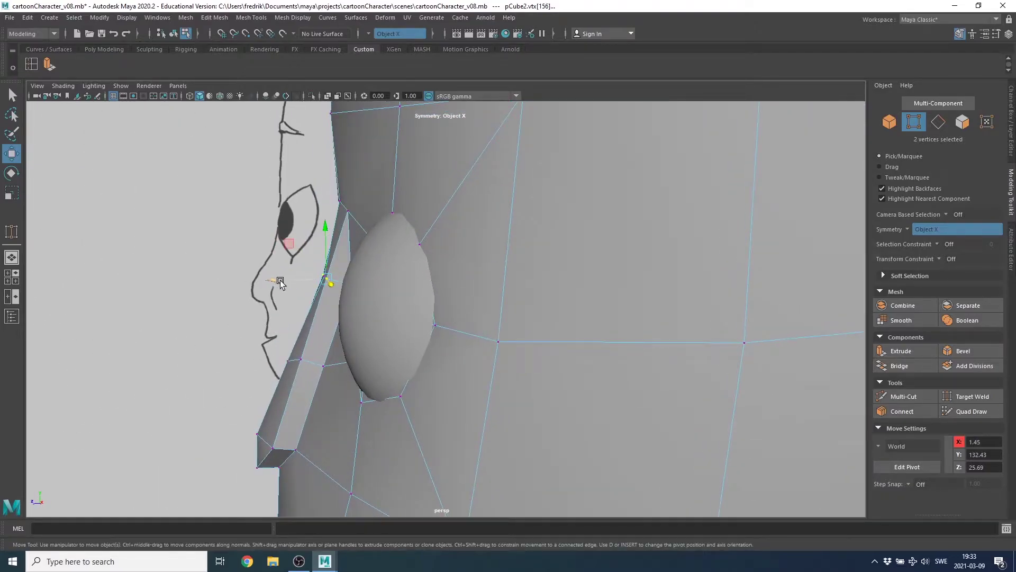
mouse_move(280, 284)
middle_down()
mouse_move(273, 284)
mouse_move(289, 283)
middle_up()
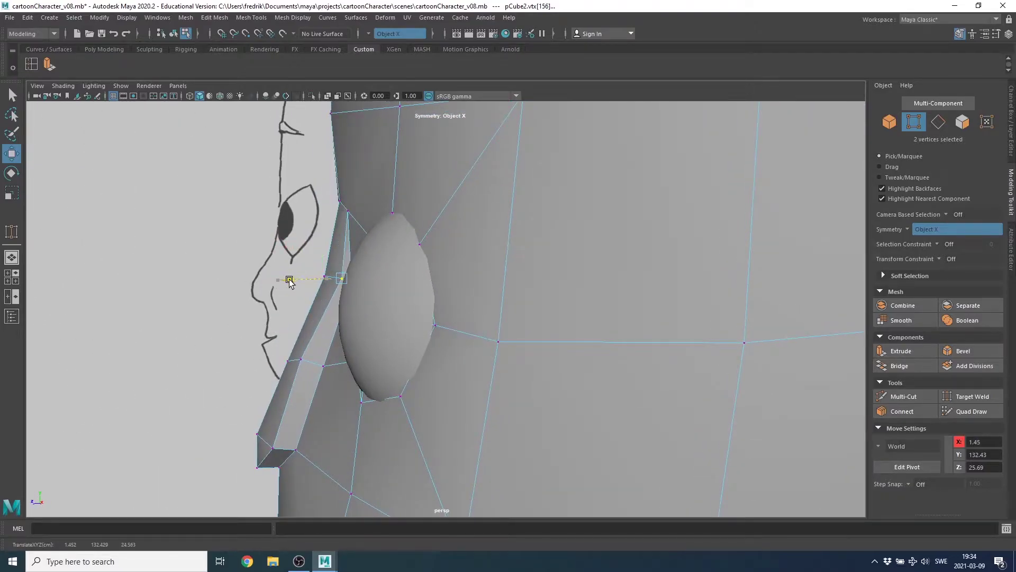
- In the side wireframe view, push the nose-bridge centre vertex forward to the sketch outline
key(space)
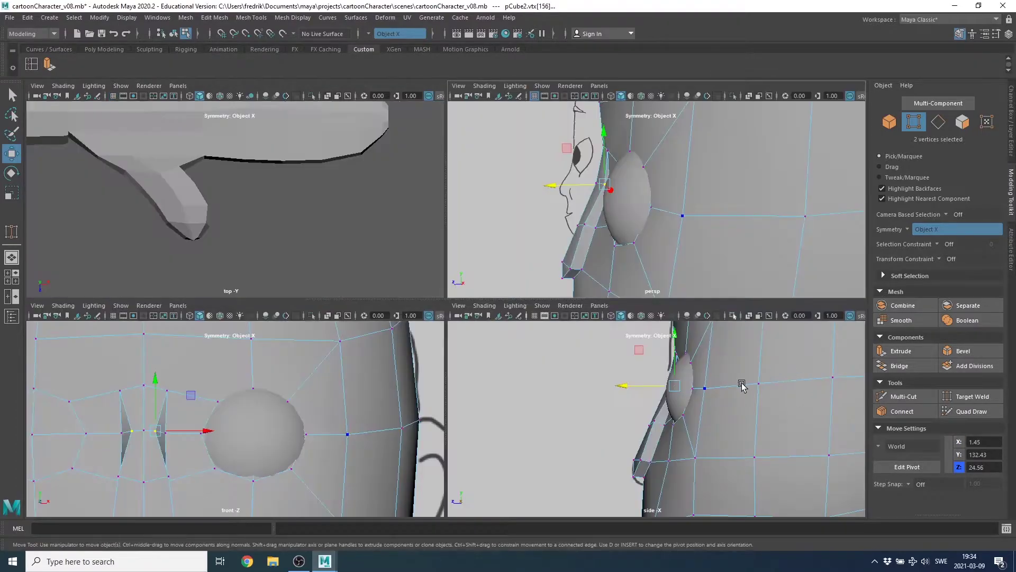
key(space)
alt+middle_drag(646, 353, 626, 337)
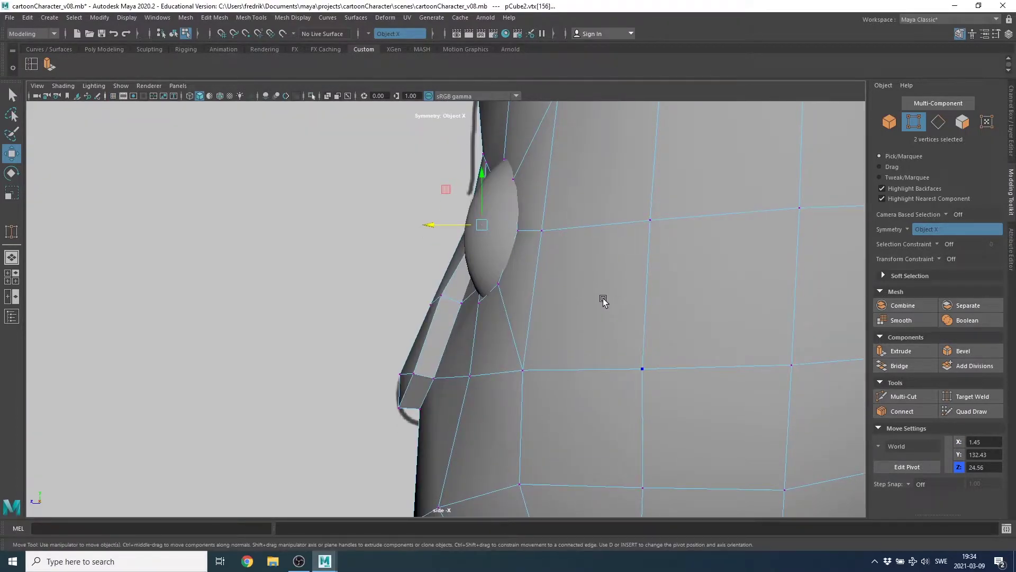
key(4)
scroll(516, 297, up, 1)
scroll(516, 296, up, 1)
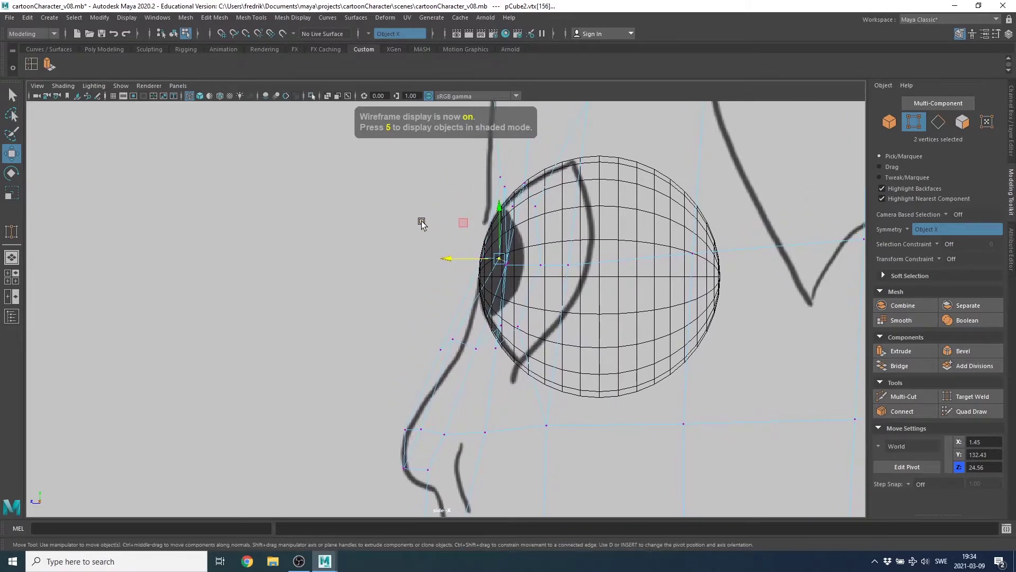
click(483, 259)
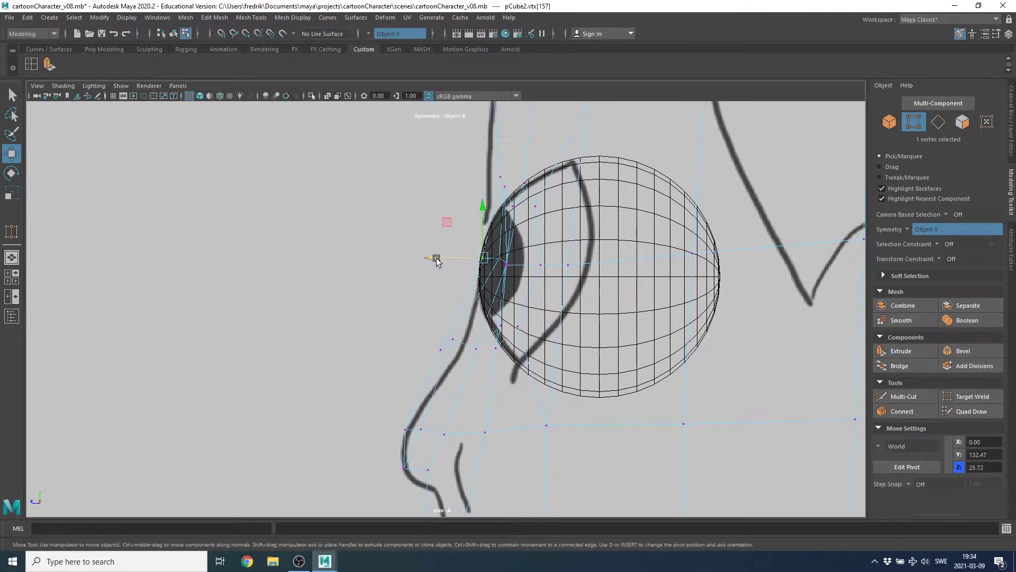
key(space)
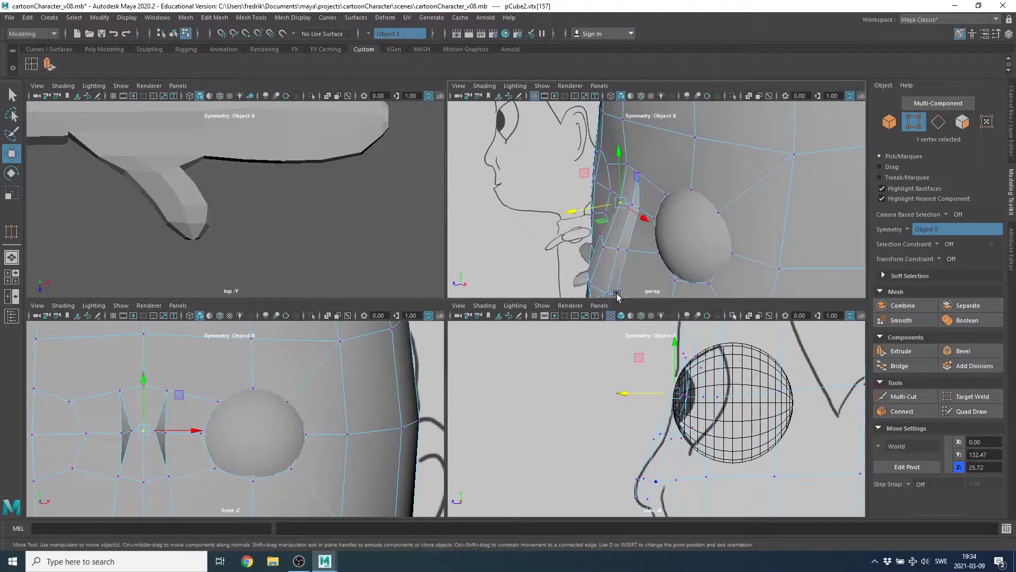
key(space)
drag(442, 260, 447, 259)
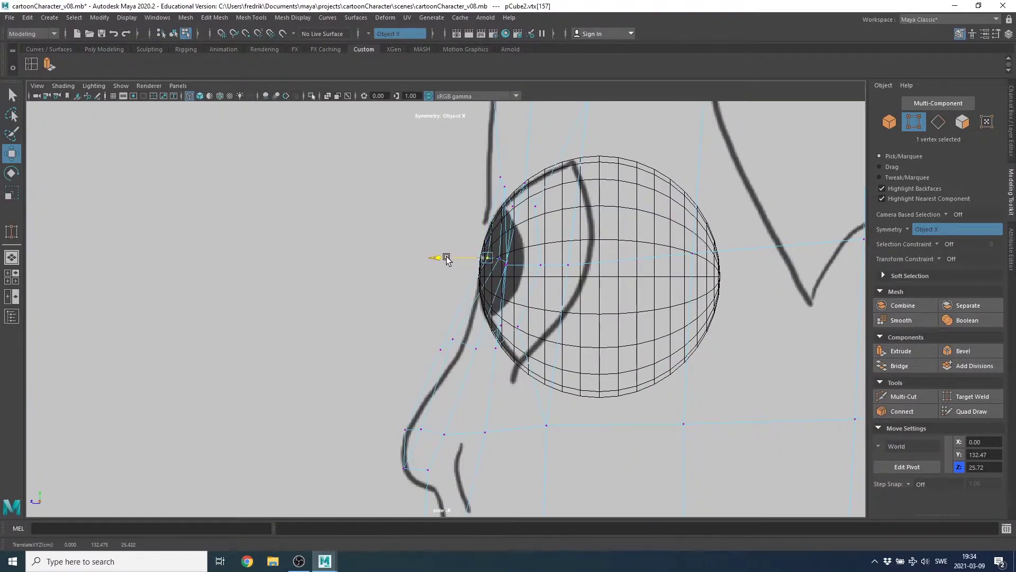
- Narrow the nose by moving the two side vertices in to X 1.79 and back to Z 26.72
alt+middle_drag(470, 356, 467, 313)
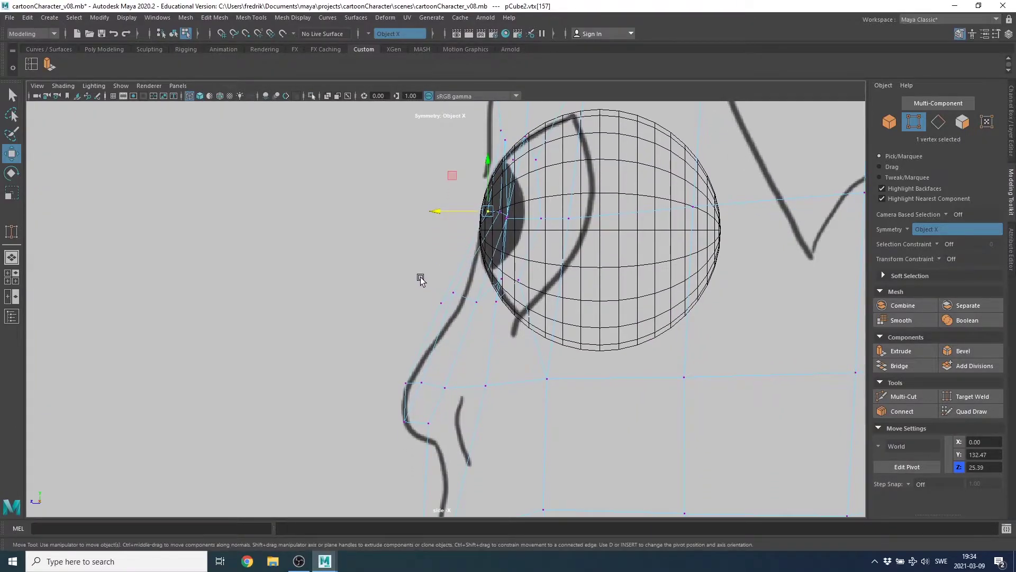
drag(459, 307, 459, 307)
key(space)
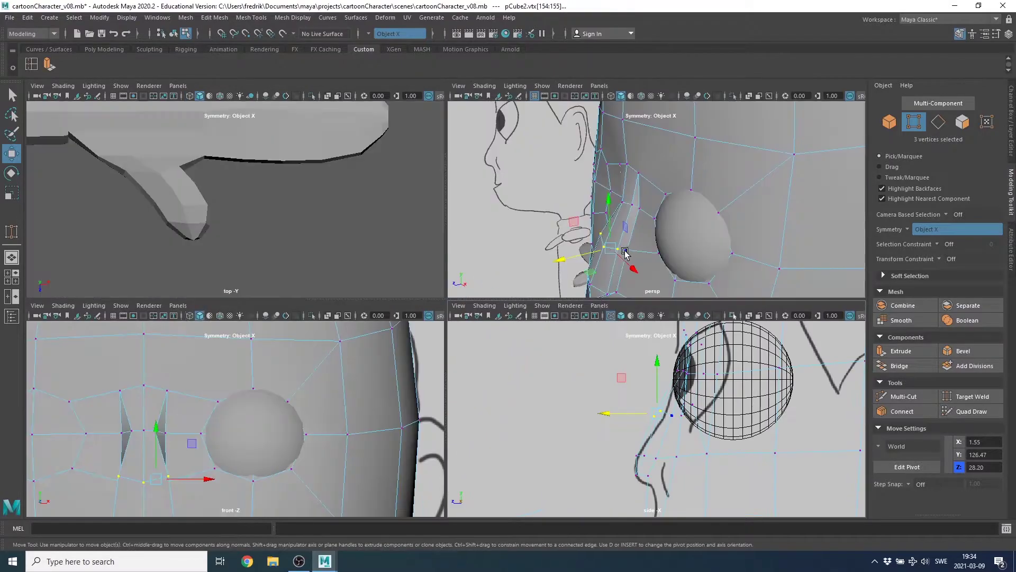
key(space)
alt+drag(568, 273, 404, 444)
click(428, 426)
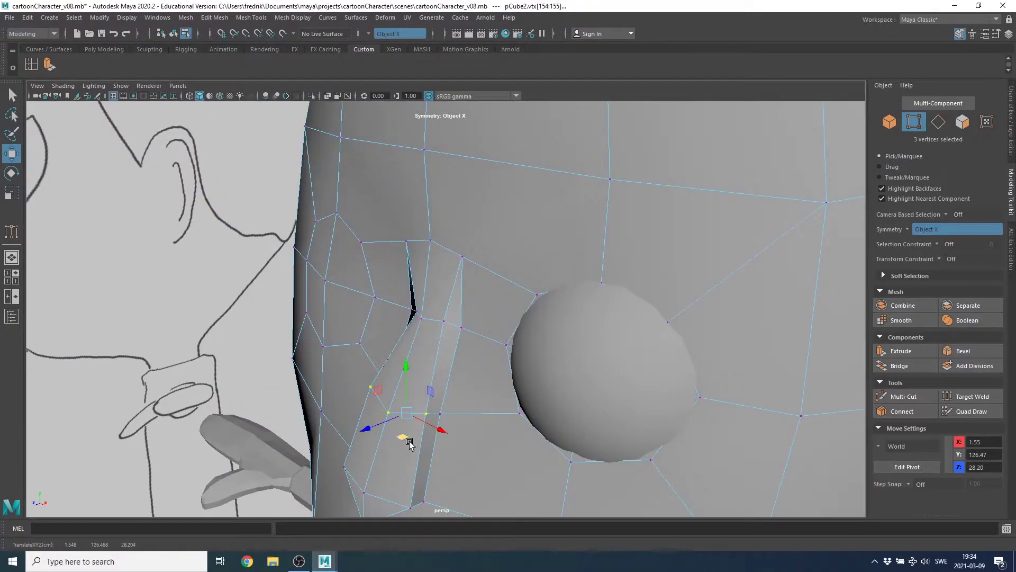
ctrl+click(426, 412)
mouse_move(404, 435)
alt+mouse_down()
mouse_move(440, 420)
mouse_move(448, 401)
alt+mouse_up()
alt+drag(384, 387, 418, 386)
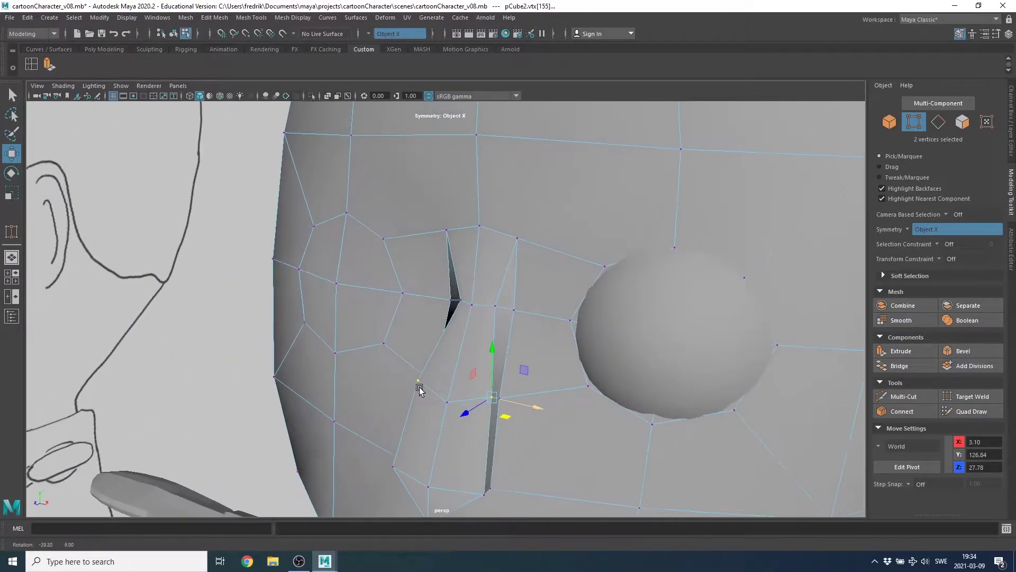
mouse_move(534, 407)
mouse_down()
mouse_move(522, 407)
mouse_move(540, 402)
mouse_up()
mouse_move(620, 358)
mouse_down()
mouse_move(568, 379)
mouse_move(508, 371)
mouse_up()
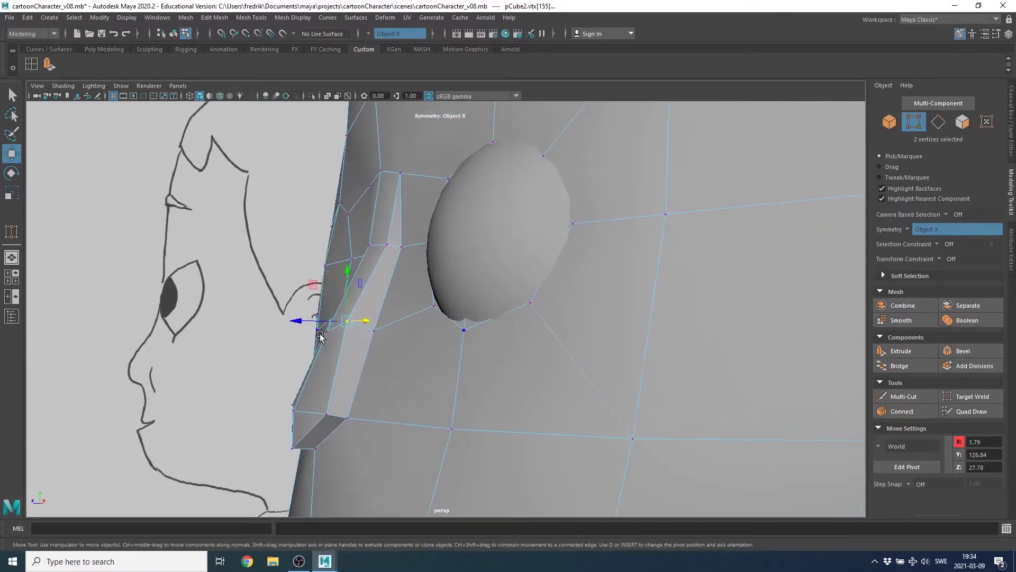
mouse_move(303, 320)
mouse_down()
mouse_move(423, 336)
mouse_move(477, 359)
mouse_up()
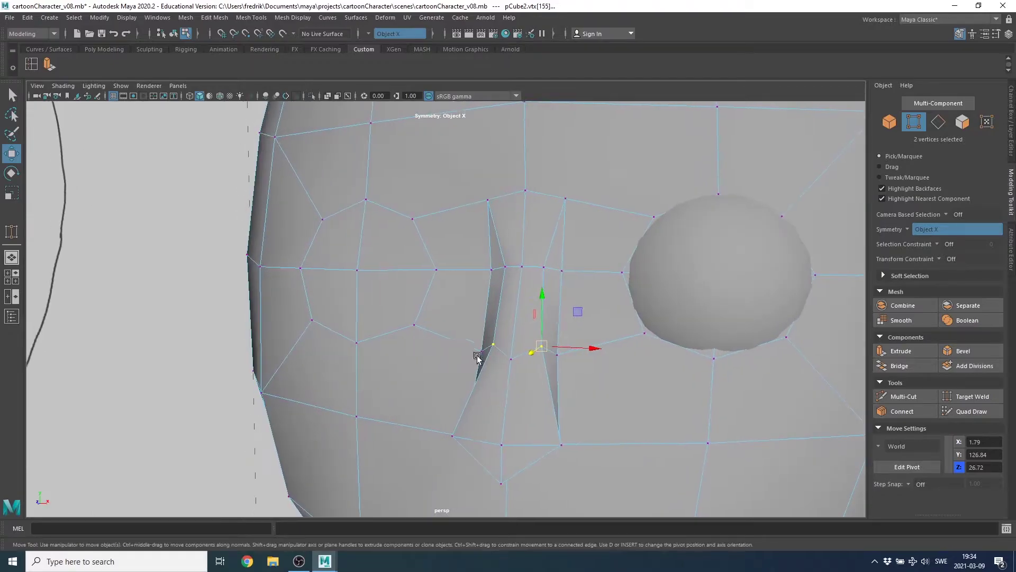
click(512, 362)
key(space)
key(space)
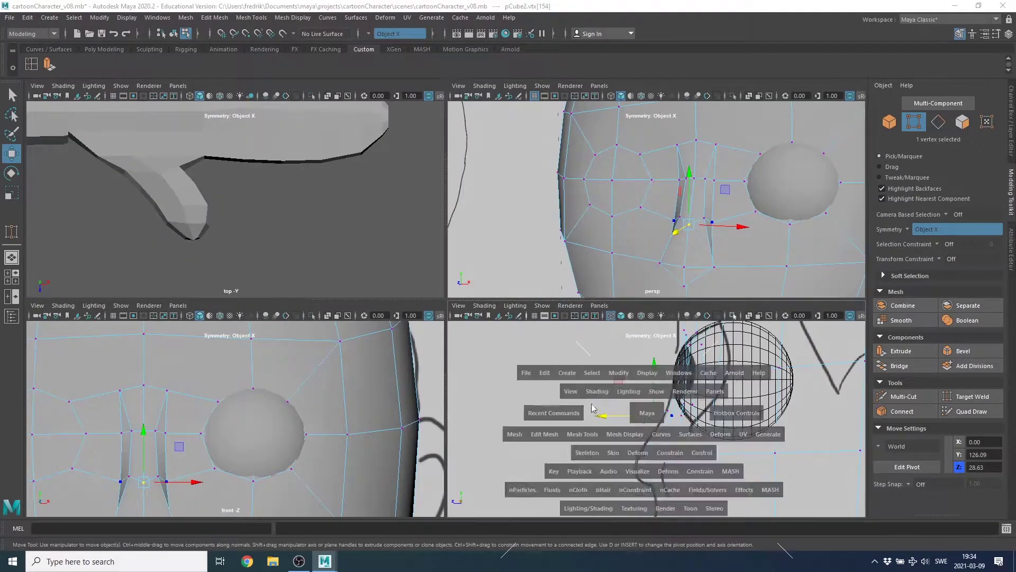
- Move the nose centre and bridge vertices forward onto the side-profile sketch outline
drag(442, 308, 459, 303)
alt+middle_drag(398, 379, 414, 322)
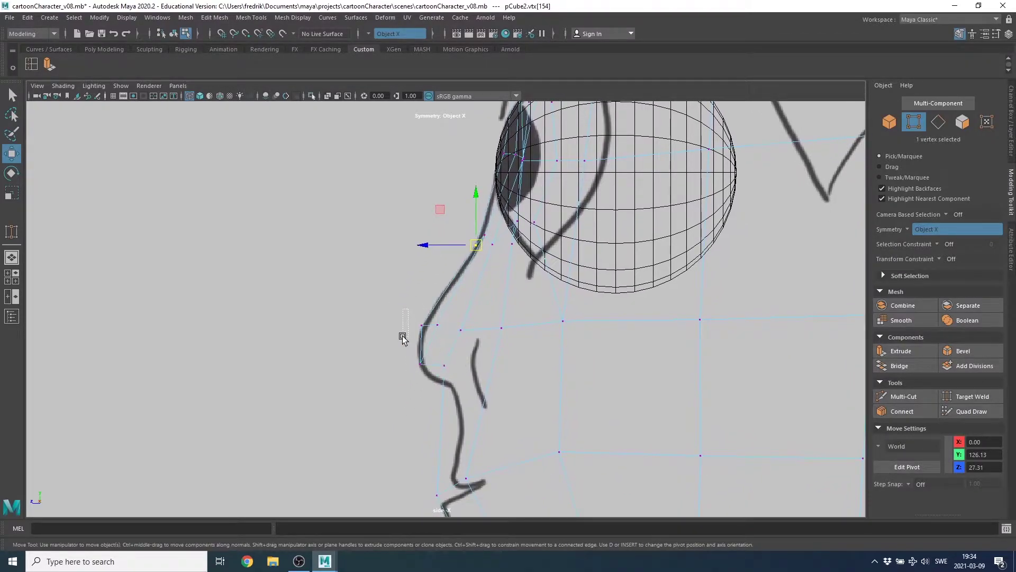
drag(403, 337, 403, 338)
drag(468, 321, 440, 370)
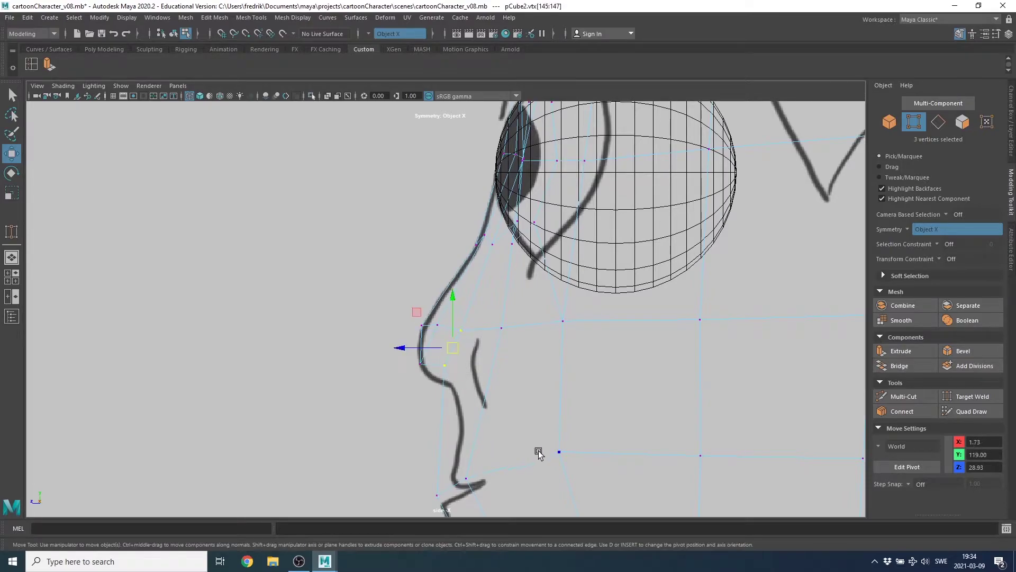
alt+middle_drag(477, 445, 461, 352)
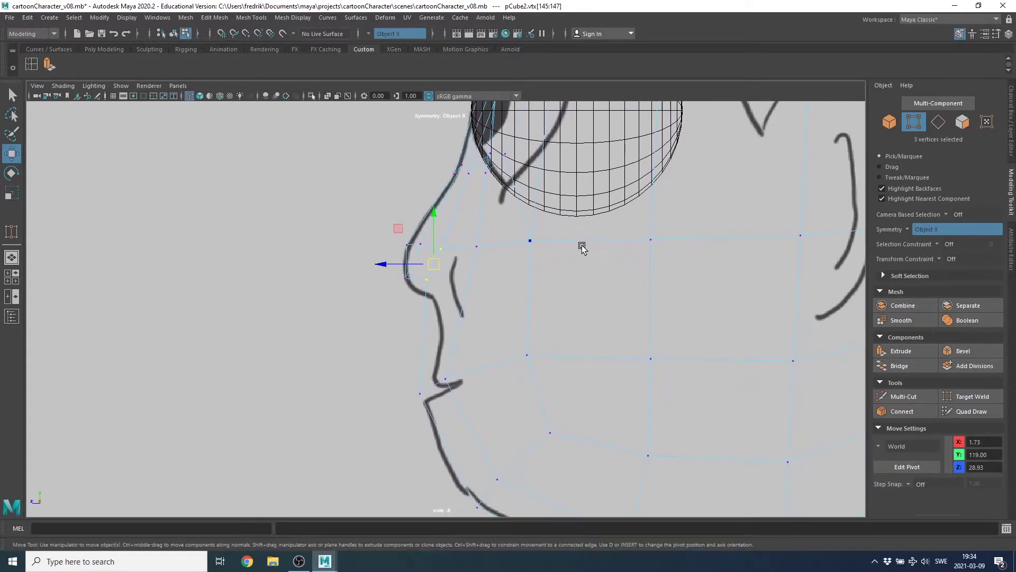
scroll(449, 330, up, 1)
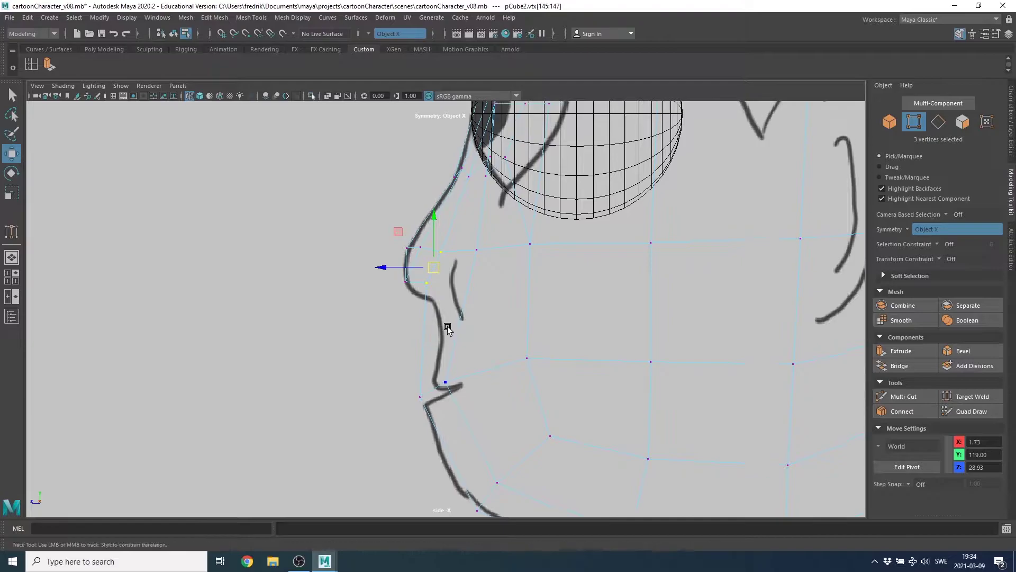
scroll(424, 350, up, 1)
drag(442, 281, 451, 281)
alt+middle_drag(445, 420, 422, 354)
- Place the upper-lip vertex on the sketched lip and set the nose tip to Y 117.15, Z 30.10
drag(439, 366, 440, 367)
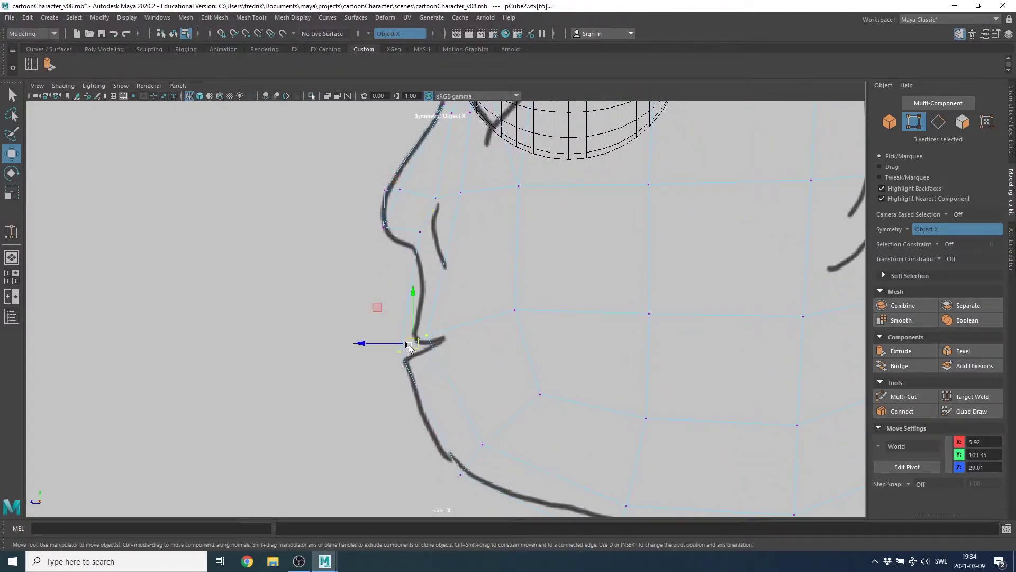
alt+middle_drag(418, 201, 427, 224)
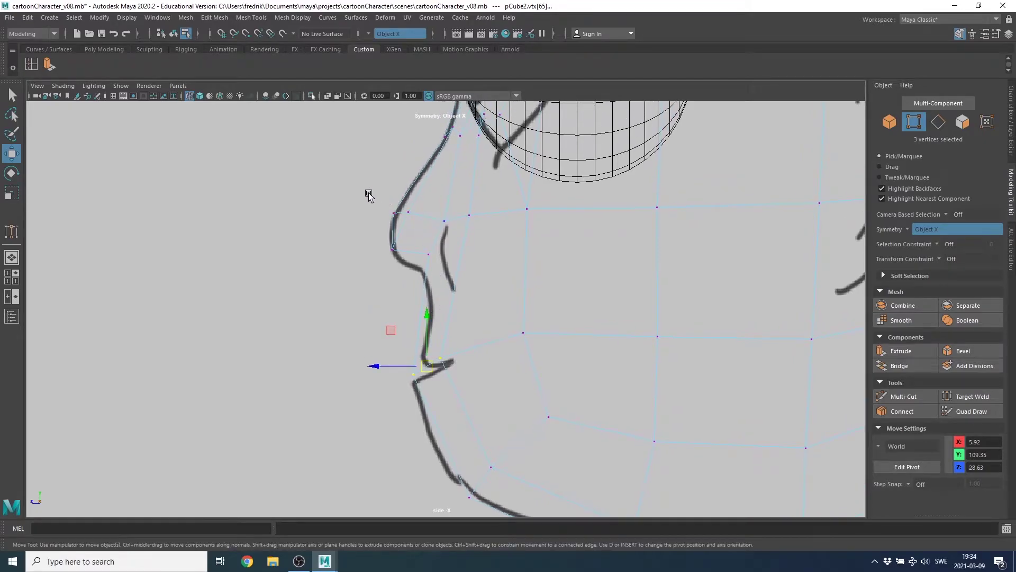
drag(413, 253, 399, 217)
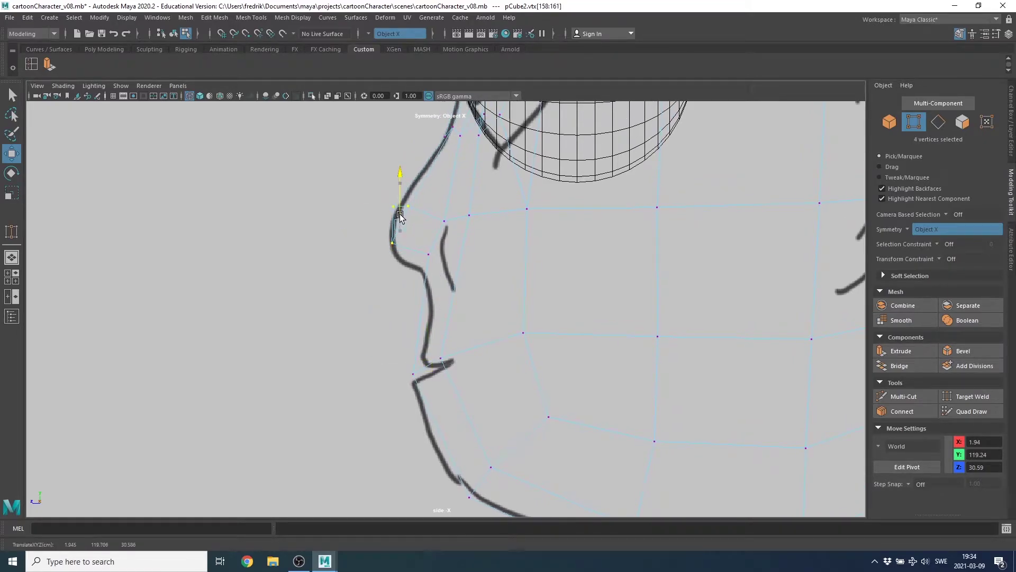
click(392, 243)
shift+click(427, 255)
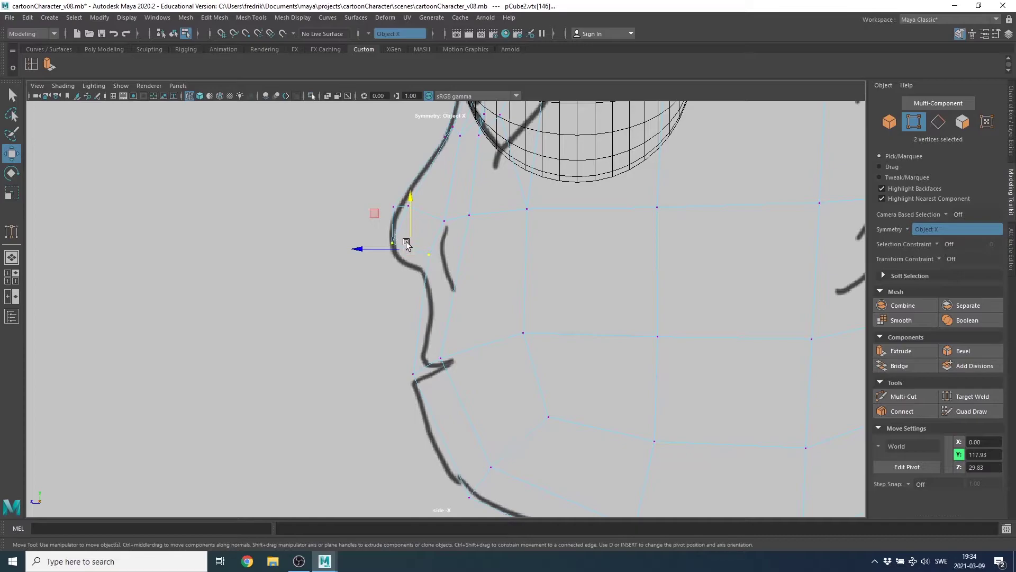
drag(406, 244, 403, 258)
- Pull the nostril vertex inward toward the centre so the nose narrows from the front
key(space)
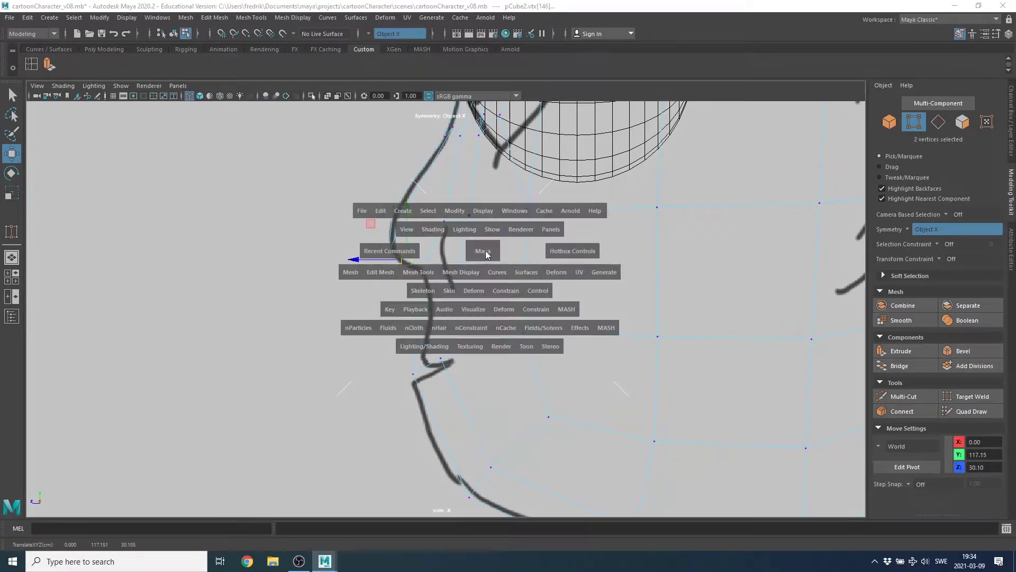
key(space)
mouse_move(638, 272)
alt+mouse_down()
mouse_move(601, 265)
mouse_move(474, 322)
mouse_move(440, 357)
alt+mouse_up()
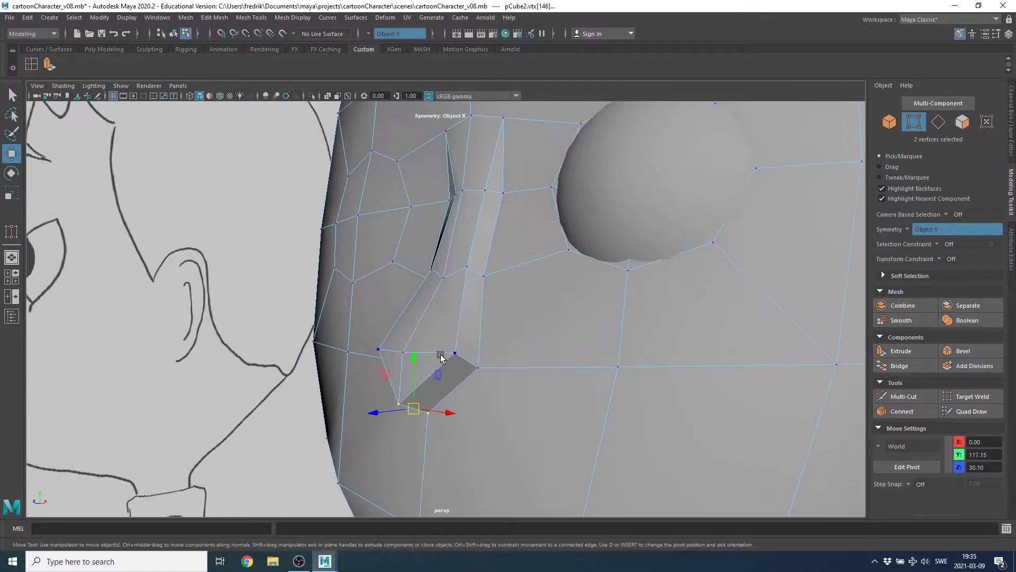
click(457, 353)
scroll(466, 365, down, 3)
alt+drag(488, 386, 488, 393)
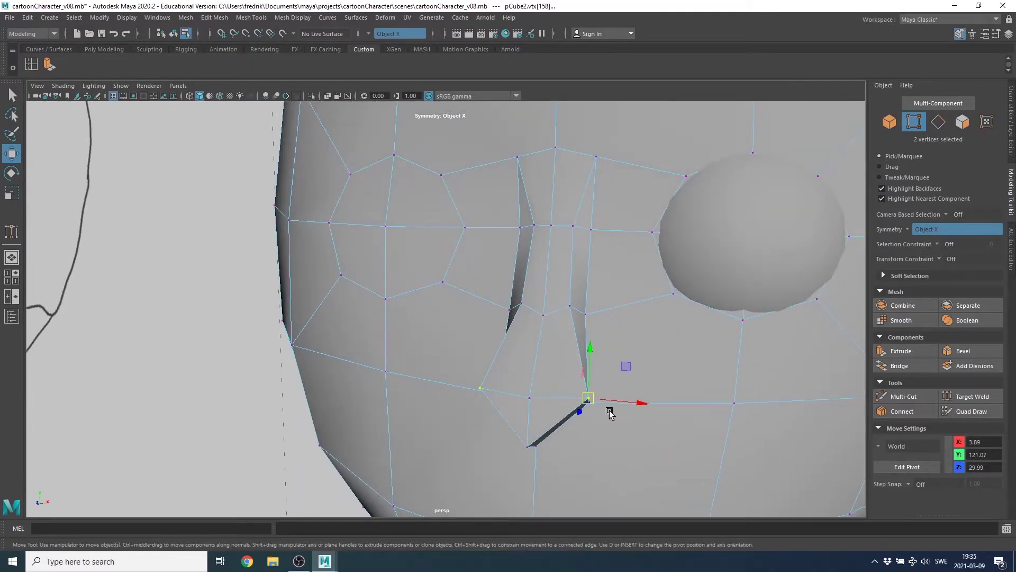
mouse_move(608, 411)
alt+right_down()
mouse_move(663, 426)
mouse_move(576, 345)
alt+right_up()
scroll(546, 341, up, 2)
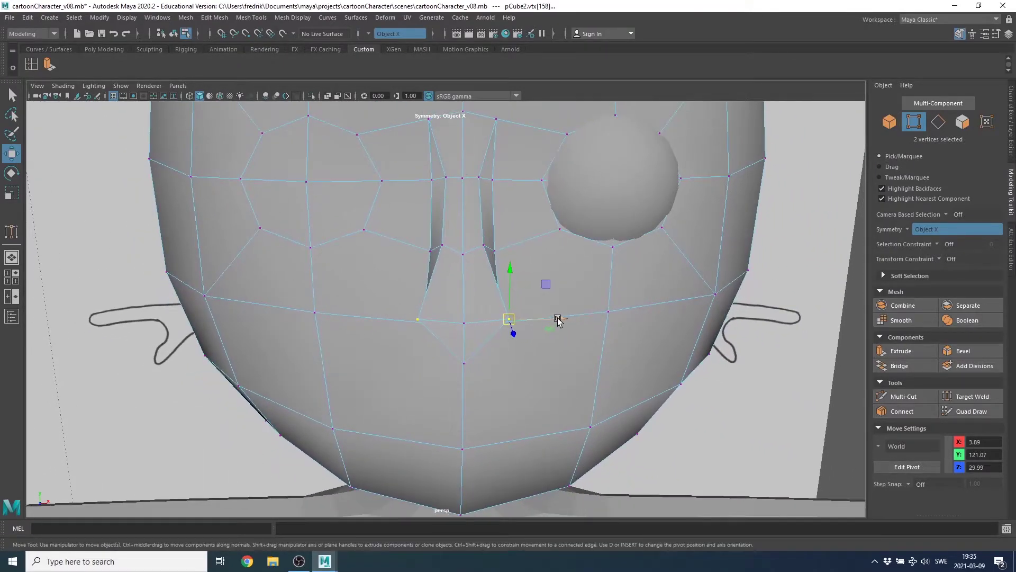
mouse_move(558, 320)
mouse_down()
mouse_move(540, 318)
mouse_move(495, 347)
mouse_move(433, 355)
mouse_move(257, 321)
mouse_move(283, 313)
mouse_move(197, 277)
mouse_up()
click(266, 296)
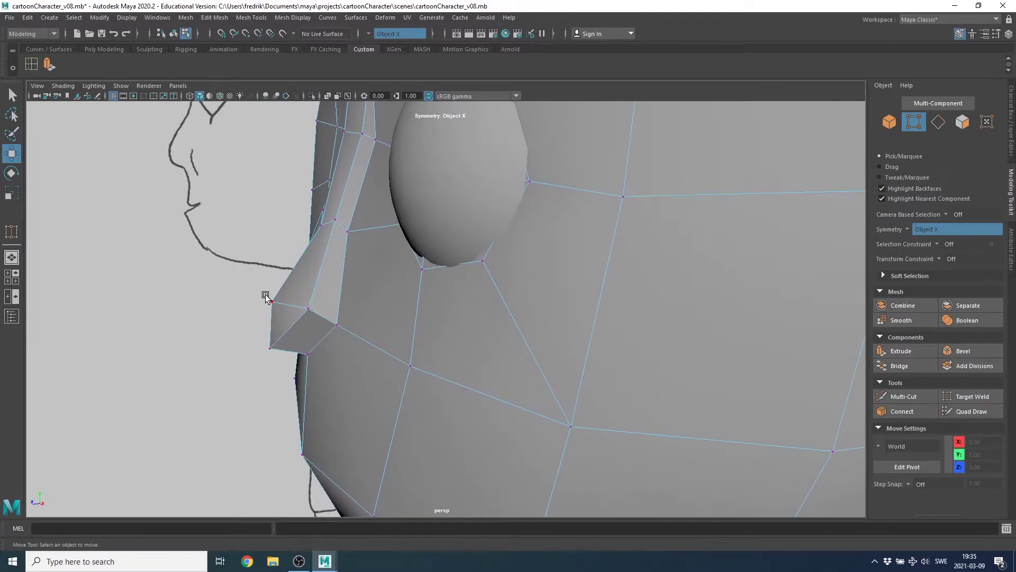
- In side view, align the nose-tip and lower nose vertices to the profile sketch (Y 117.37, Z 31.14)
key(space)
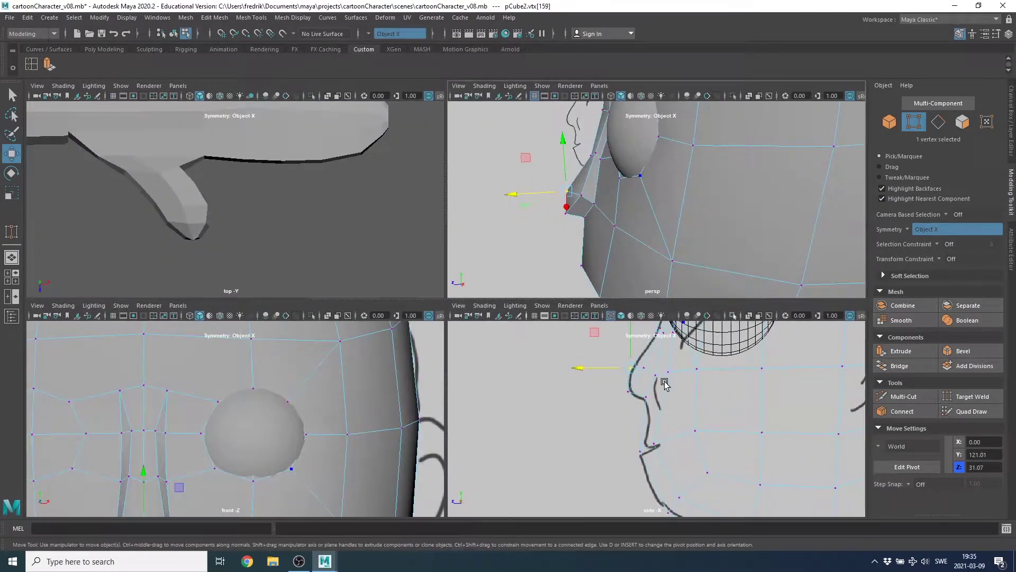
key(space)
drag(401, 214, 389, 212)
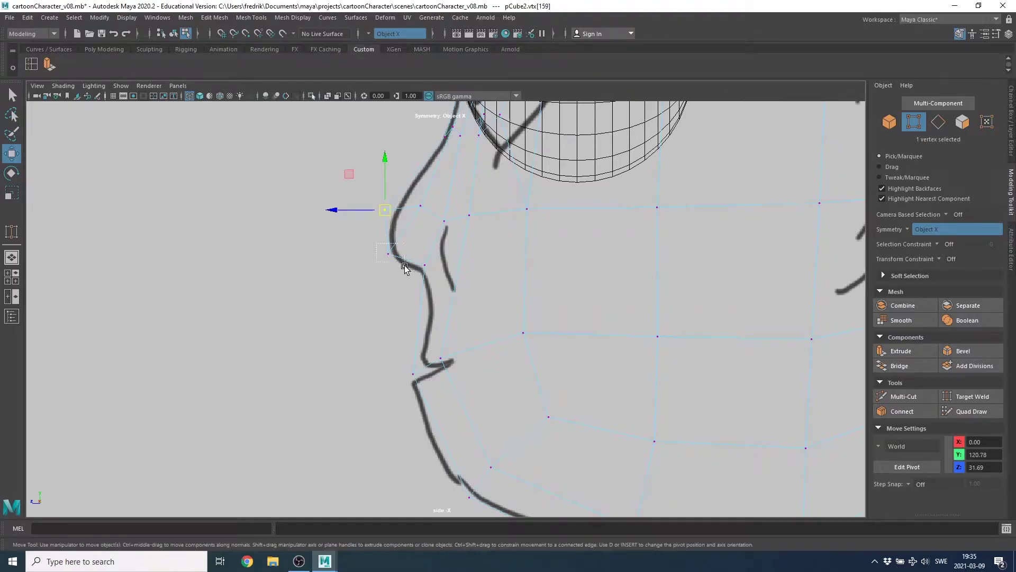
click(396, 256)
drag(399, 254, 399, 256)
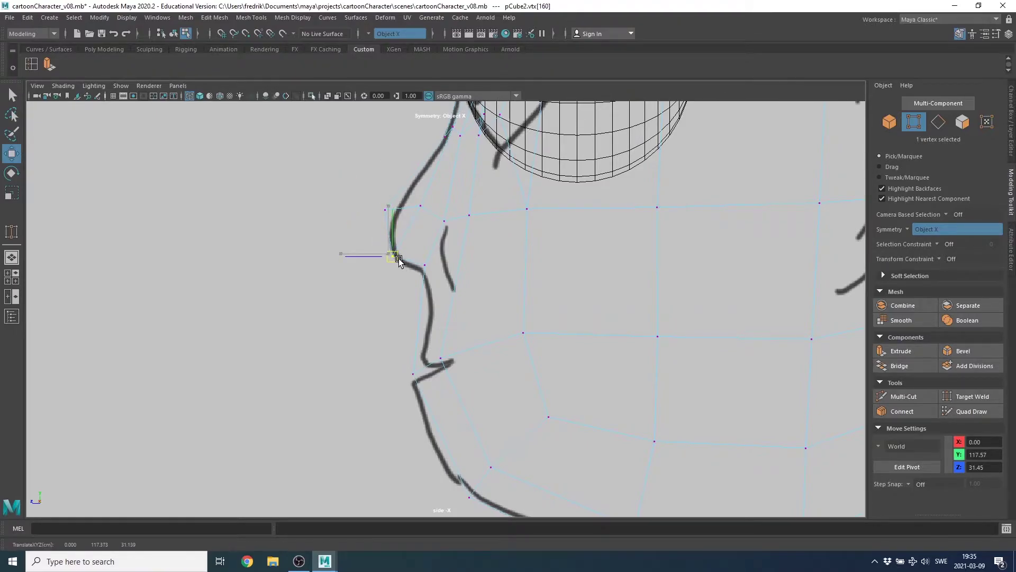
key(space)
key(space)
alt+drag(624, 227, 412, 279)
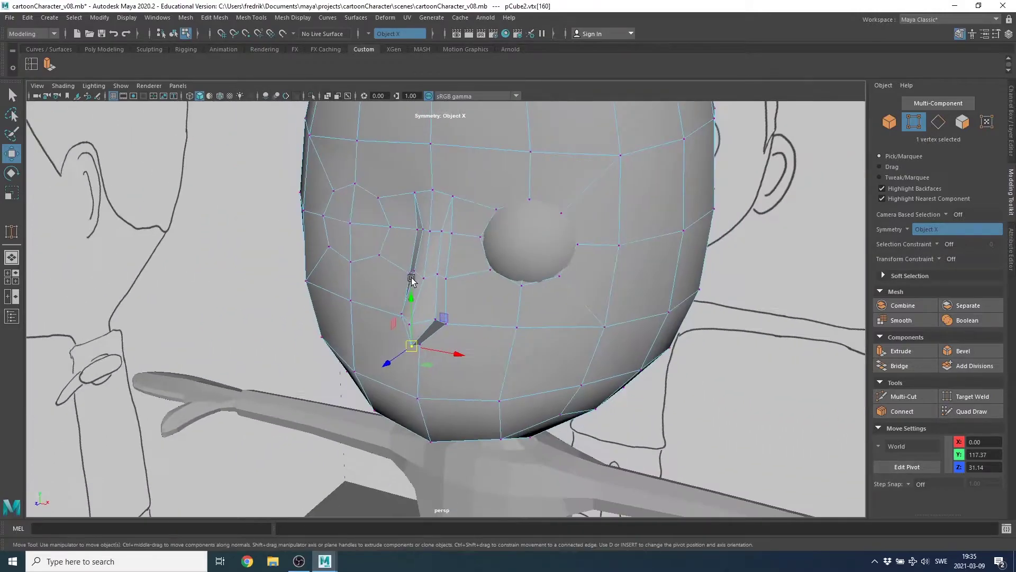
scroll(412, 279, down, 5)
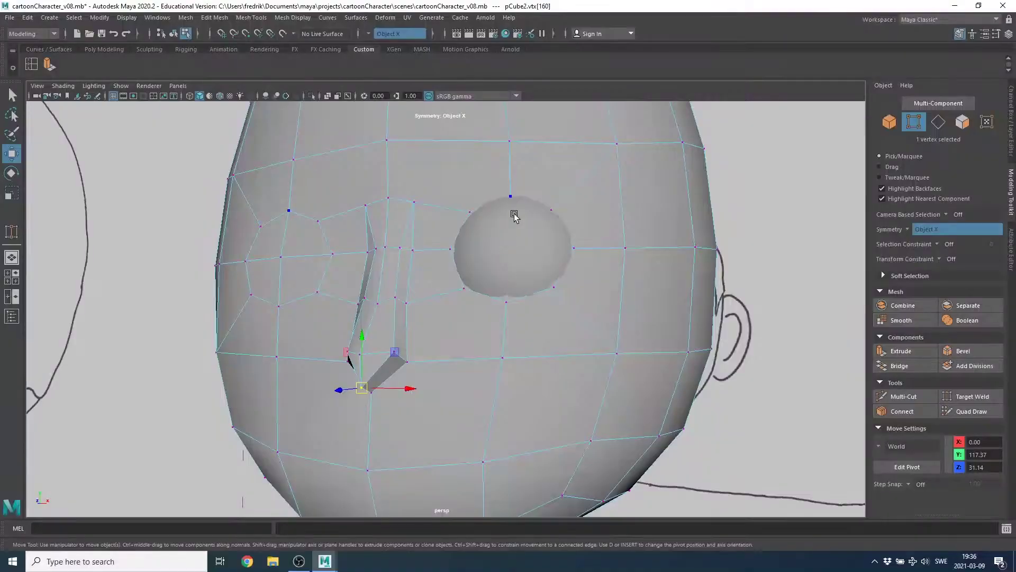
alt+middle_drag(465, 200, 515, 280)
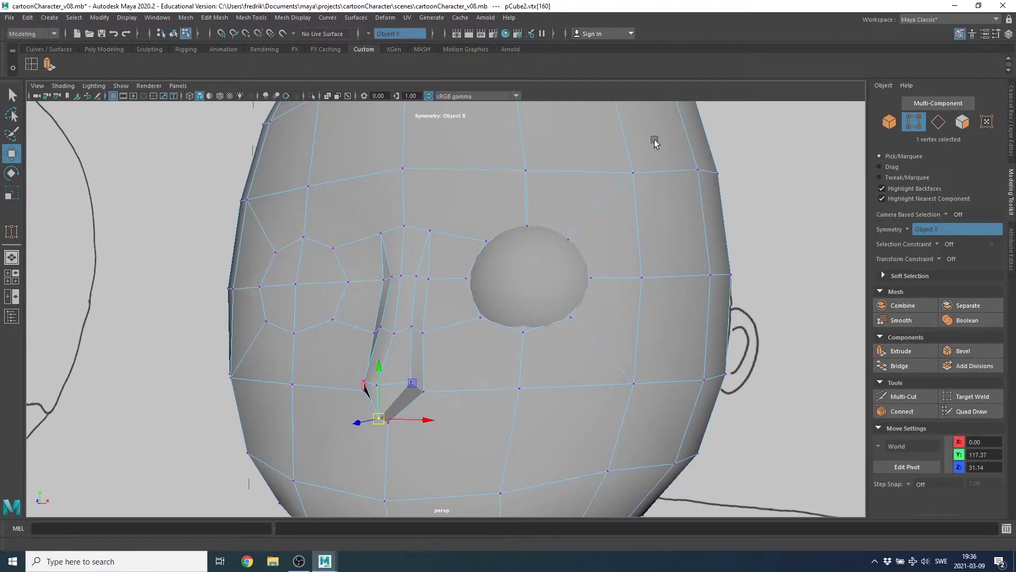
- Cut a wider edge loop around the eye socket with Multi-Cut
click(905, 399)
alt+drag(430, 256, 465, 257)
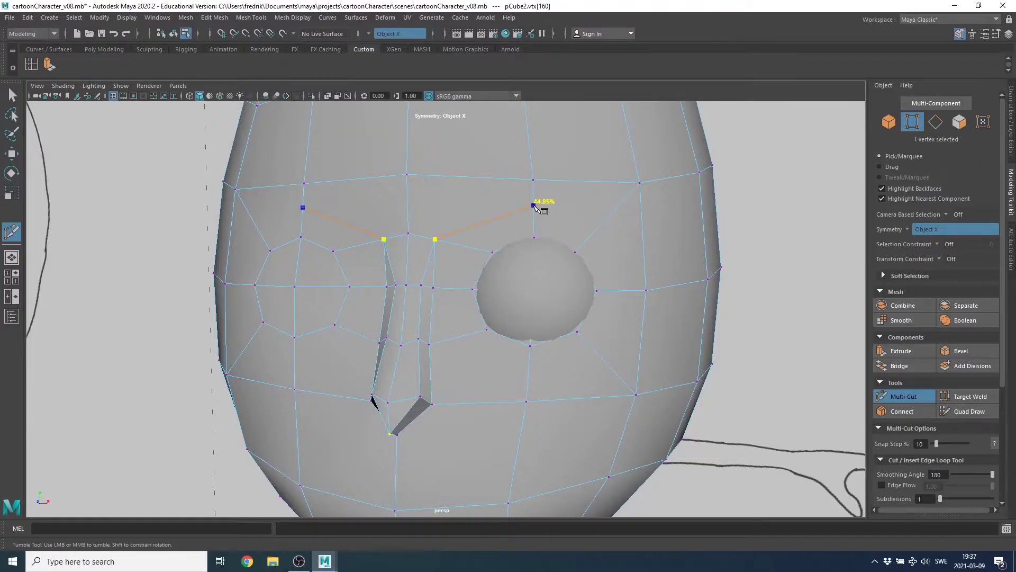
click(534, 206)
click(605, 220)
click(626, 291)
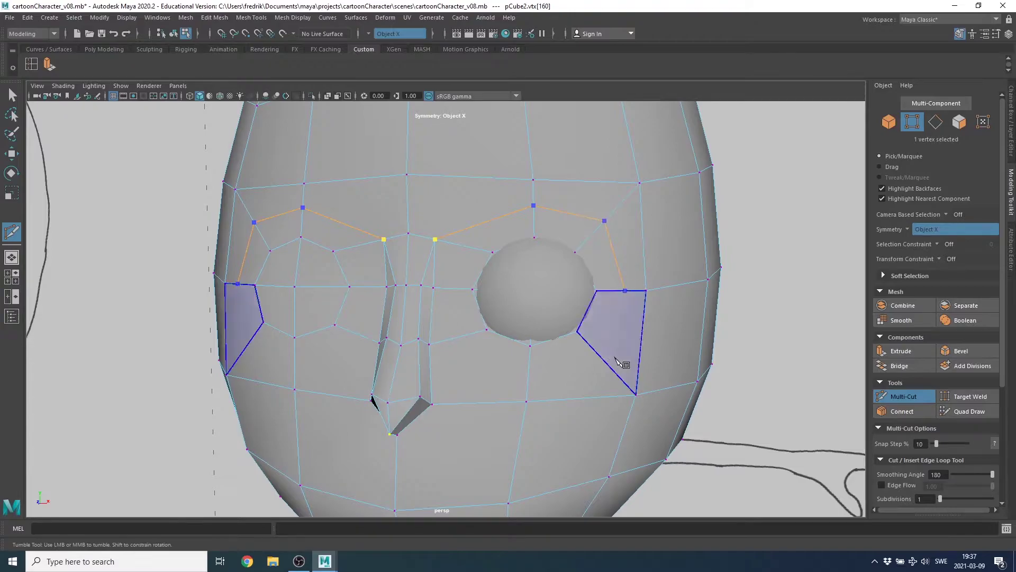
click(594, 350)
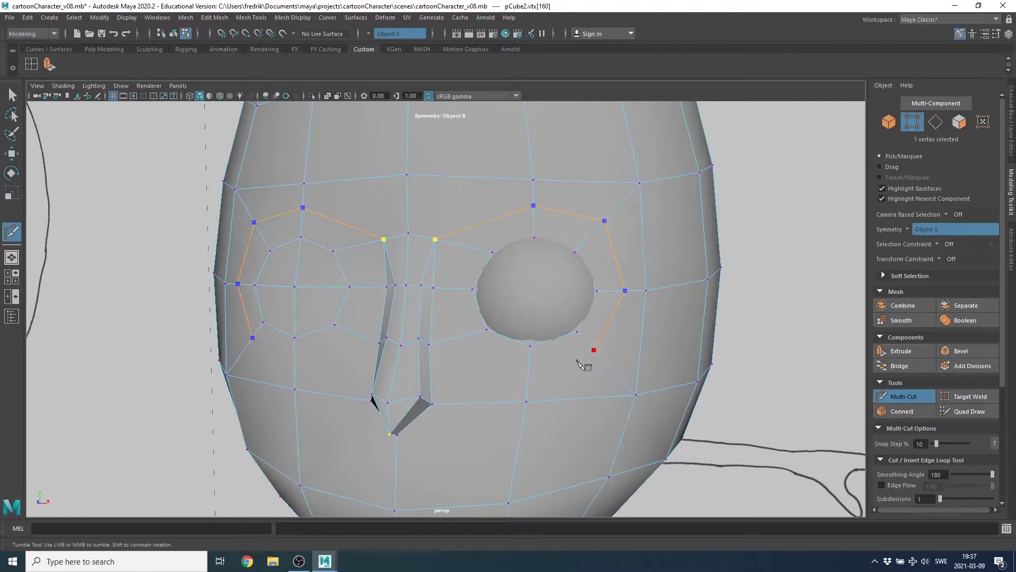
click(529, 370)
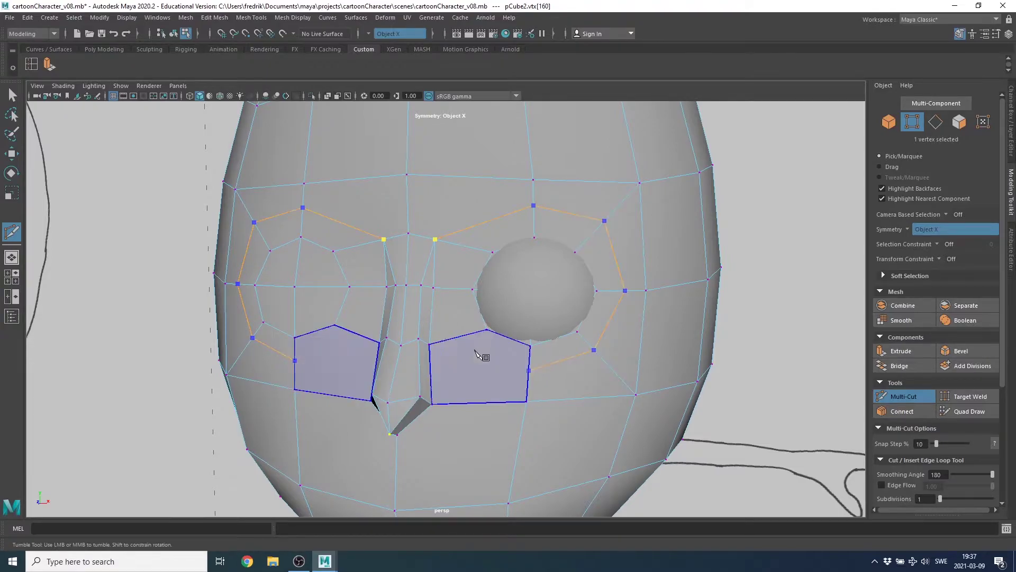
click(429, 345)
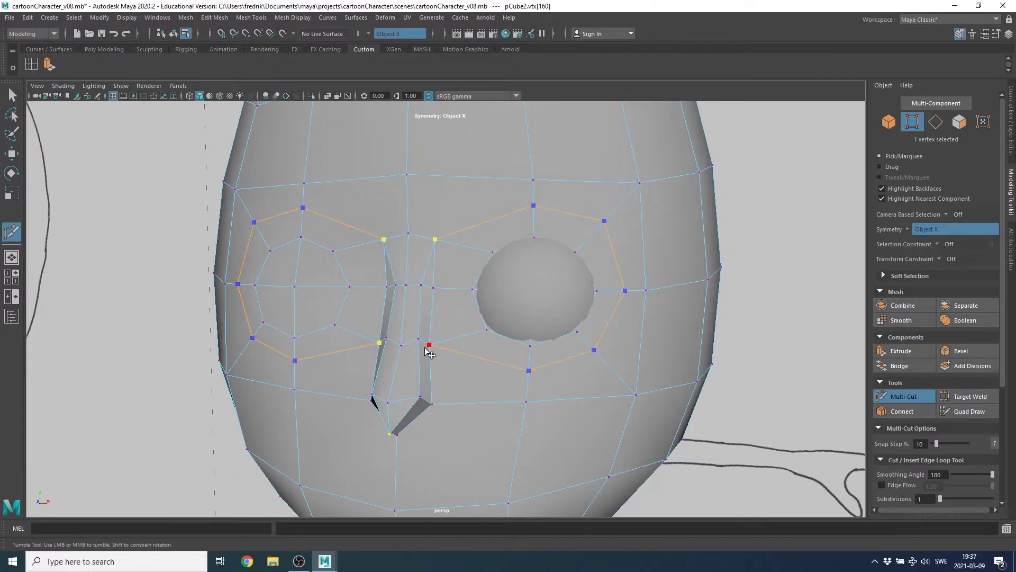
key(Return)
- Cut additional edges along the side of the nose bridge
click(429, 344)
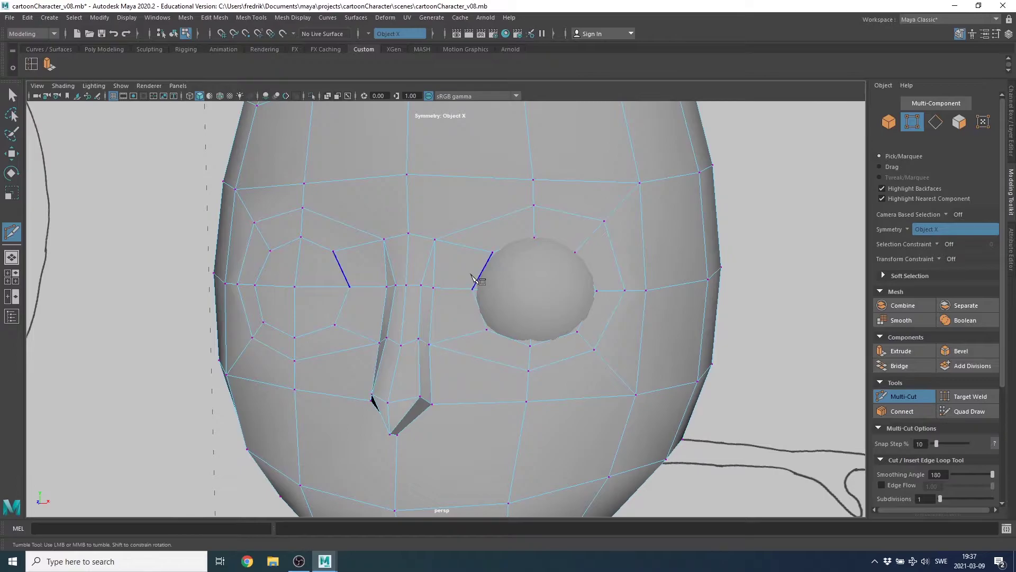
alt+right_drag(456, 326, 577, 328)
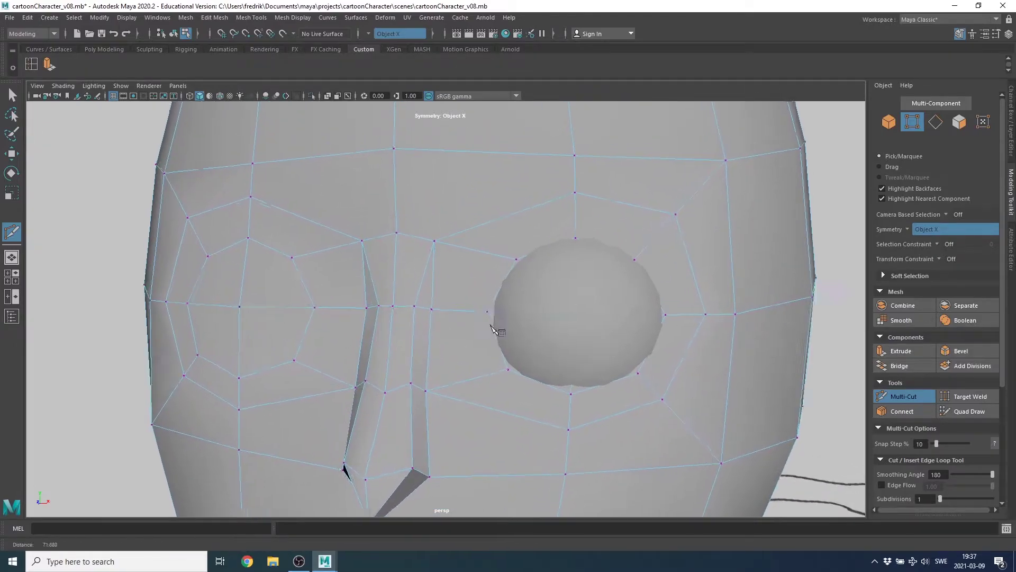
key(Return)
alt+middle_drag(495, 329, 510, 324)
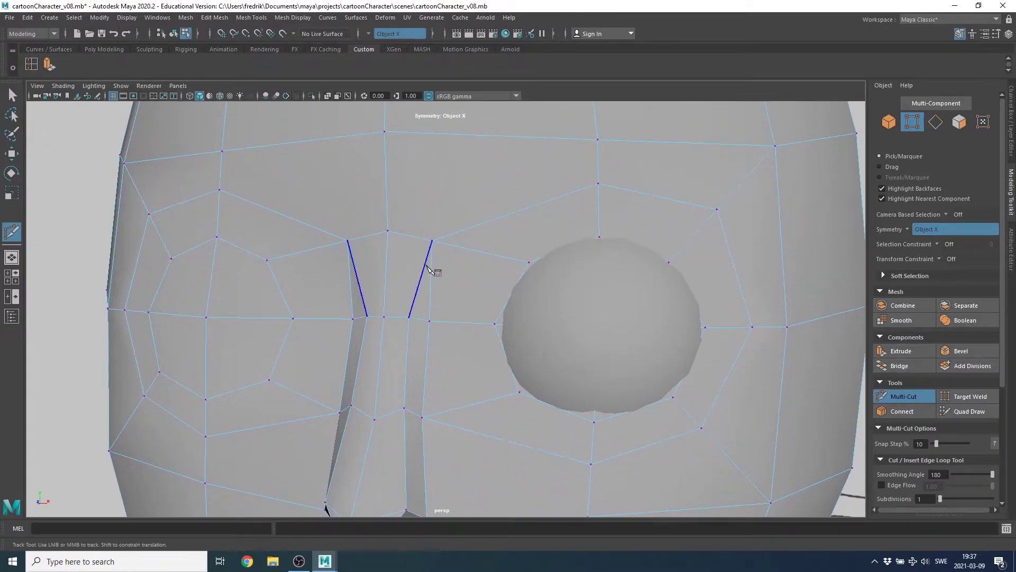
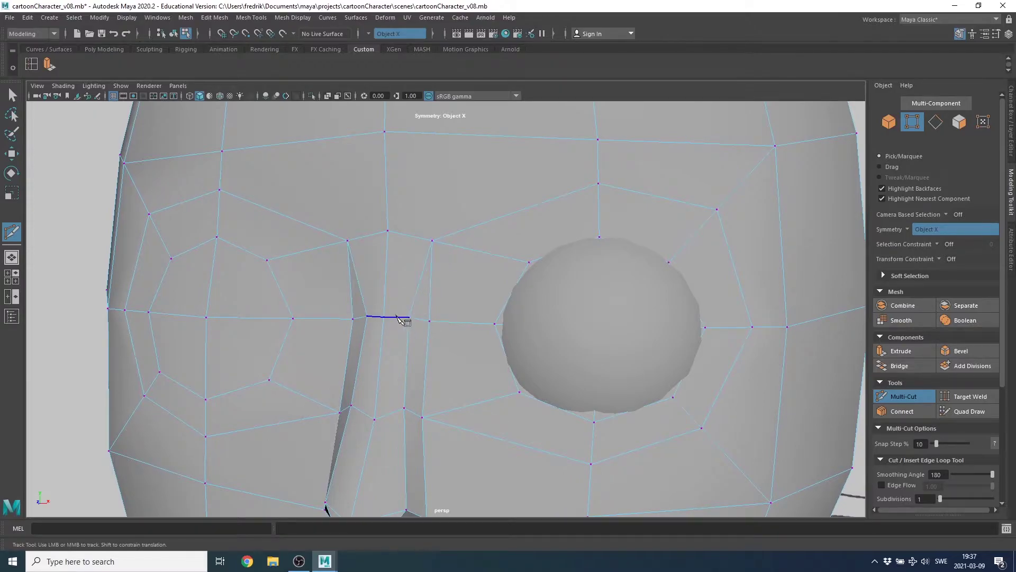
- Cut mirrored edges from the nose edge up to the forehead edge loop with Multi-Cut
click(424, 239)
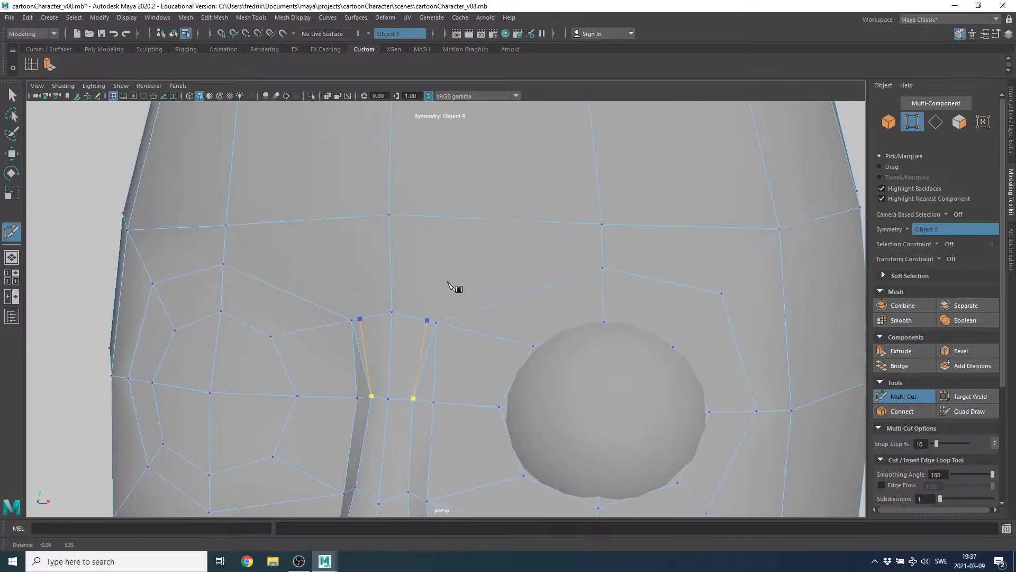
alt+middle_drag(438, 211, 453, 288)
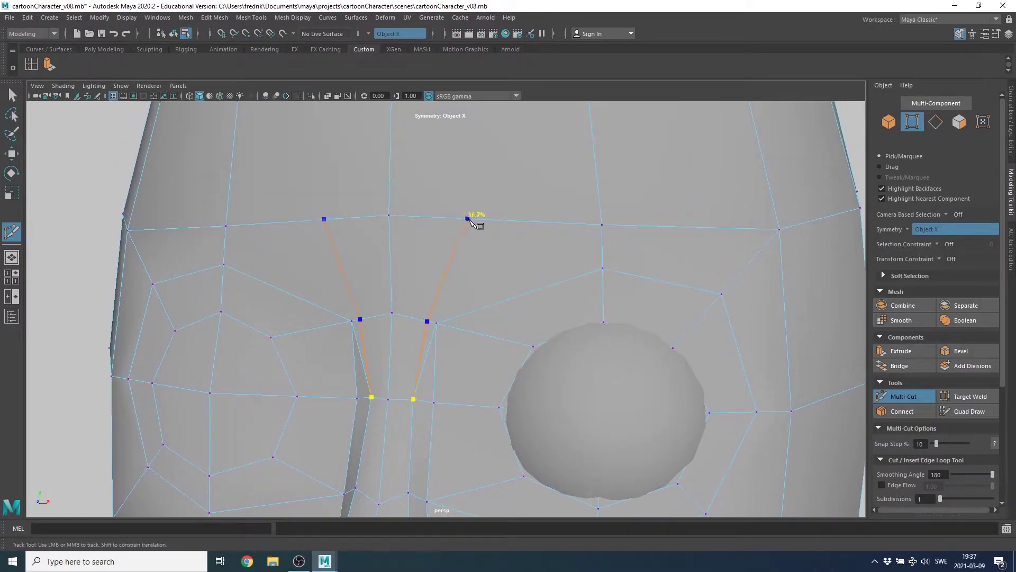
click(479, 220)
alt+drag(545, 245, 679, 296)
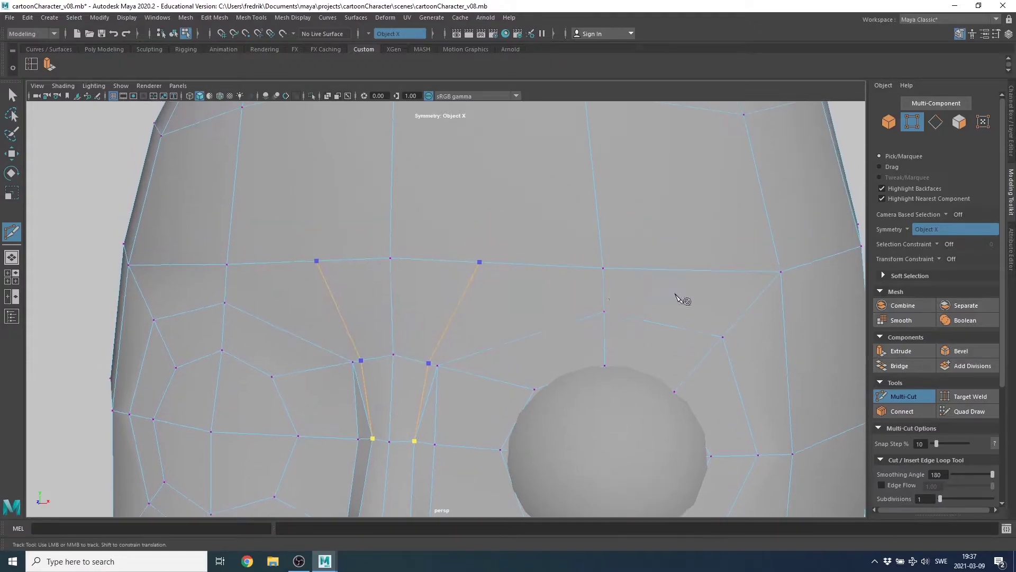
scroll(679, 295, down, 5)
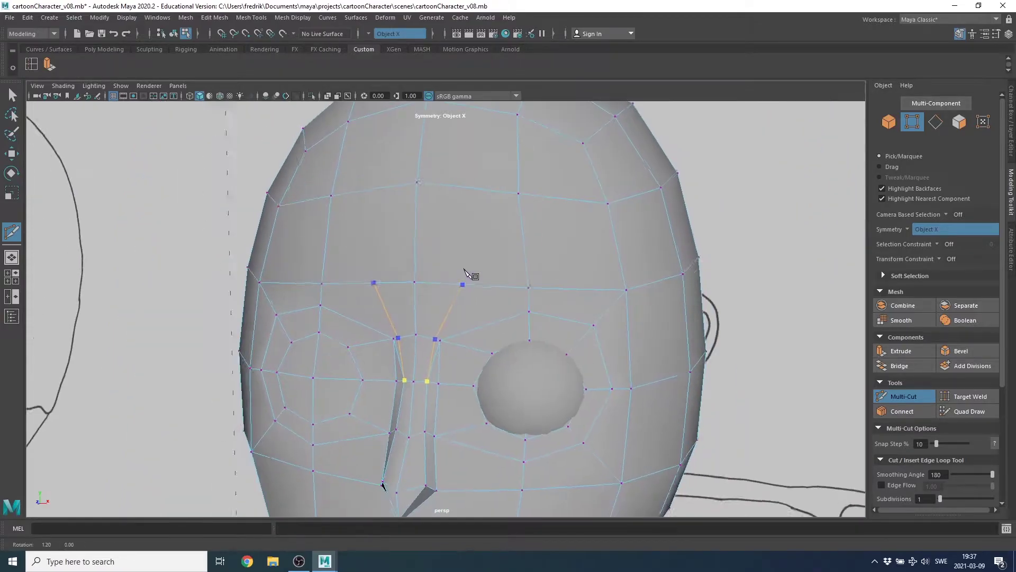
click(472, 192)
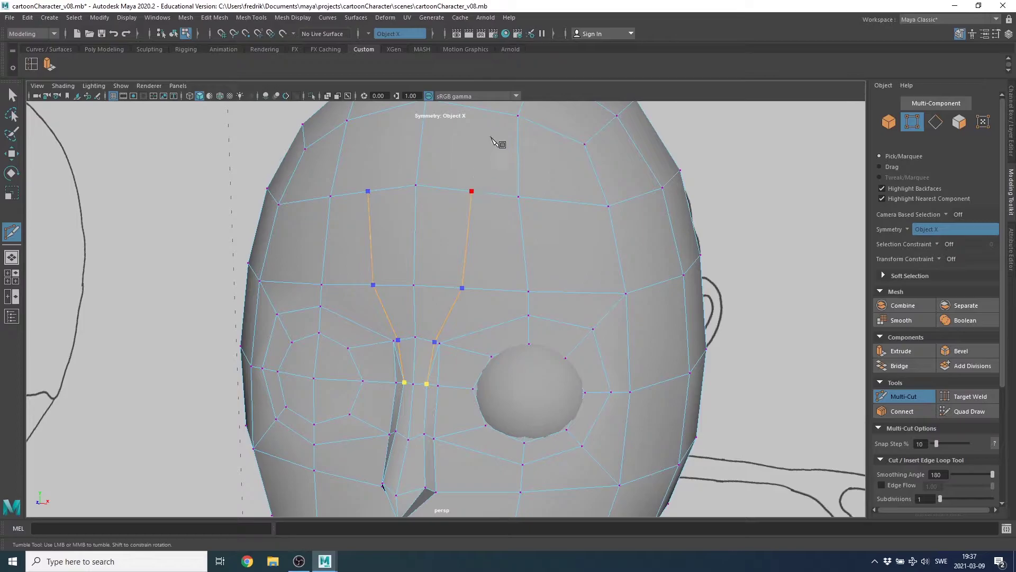
key(Return)
scroll(484, 324, up, 2)
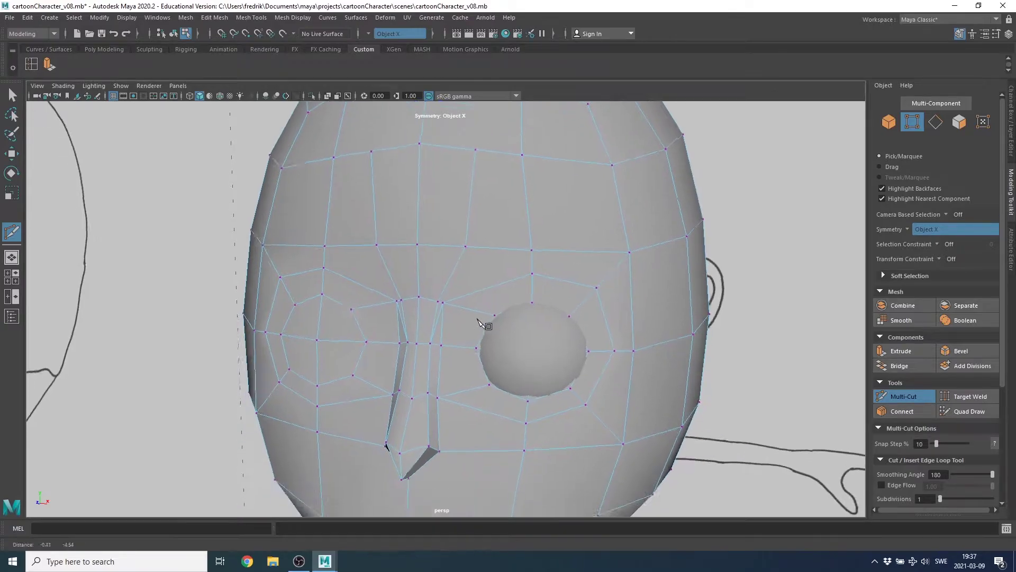
scroll(438, 302, up, 3)
scroll(411, 256, up, 3)
click(435, 227)
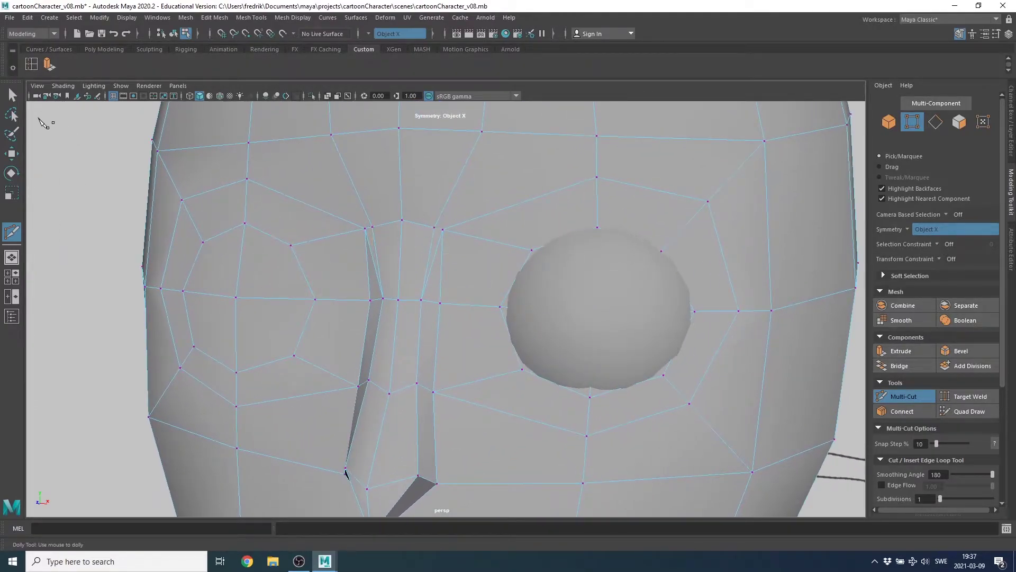
key(q)
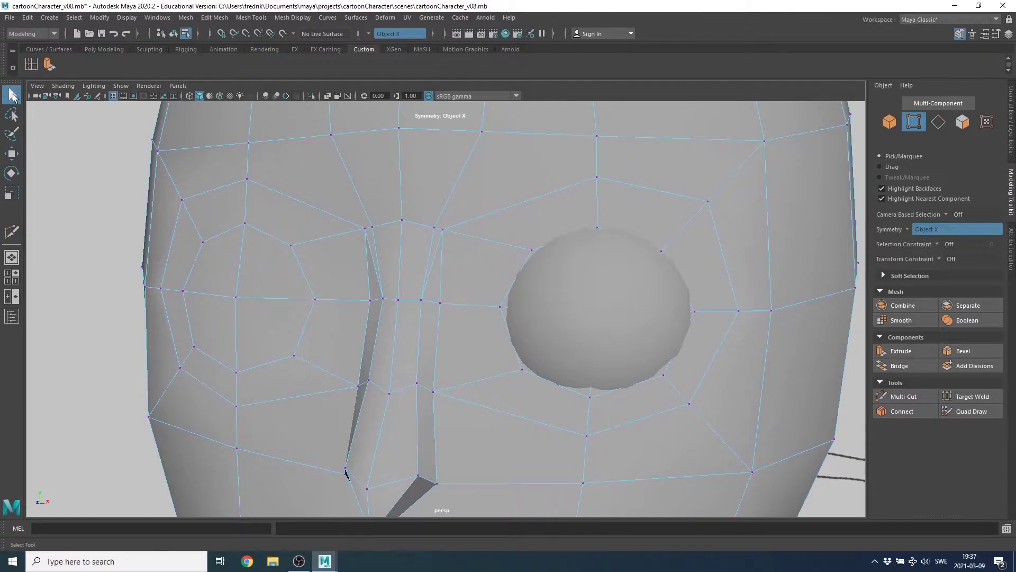
- Select the mirrored forehead edge pair and remove it with Edit Mesh > Delete Edge/Vertex
right_drag(446, 250, 443, 218)
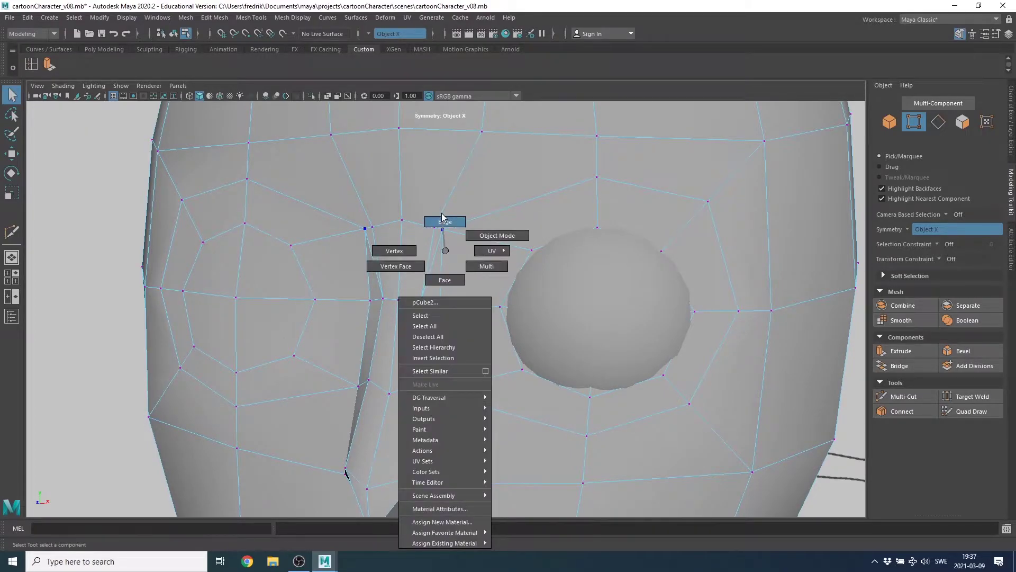
click(433, 253)
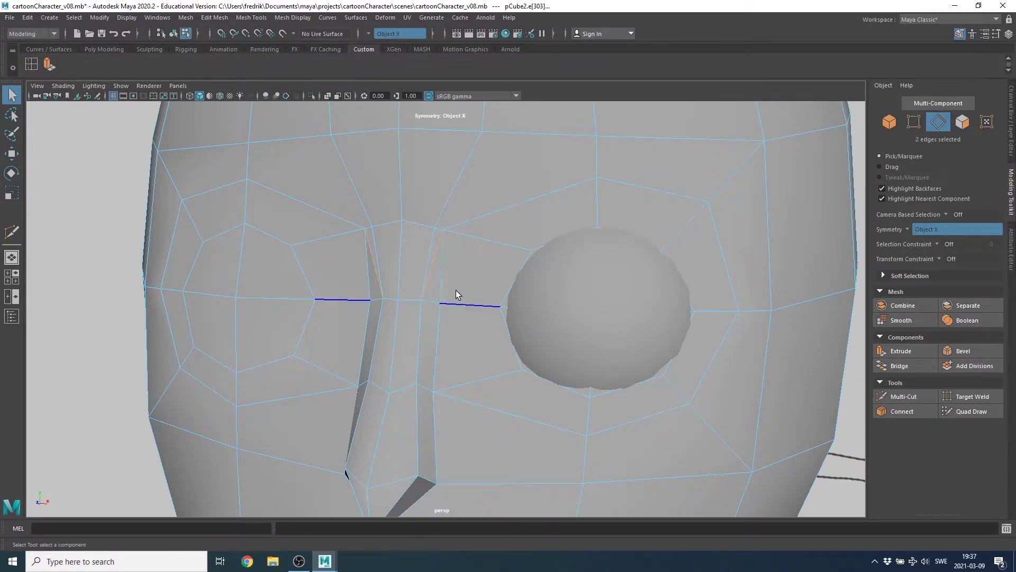
click(406, 129)
click(212, 18)
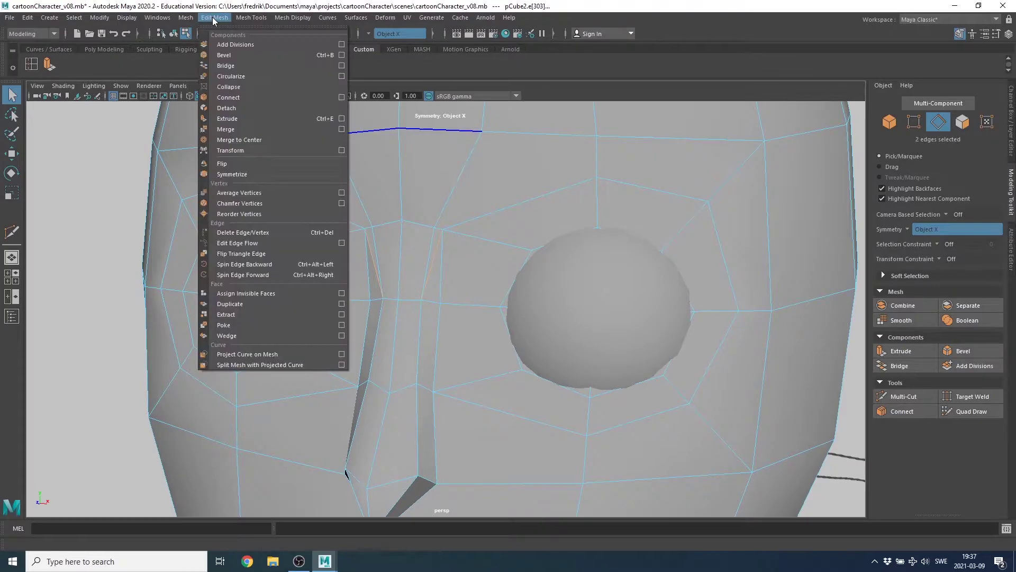
click(263, 233)
scroll(490, 299, down, 3)
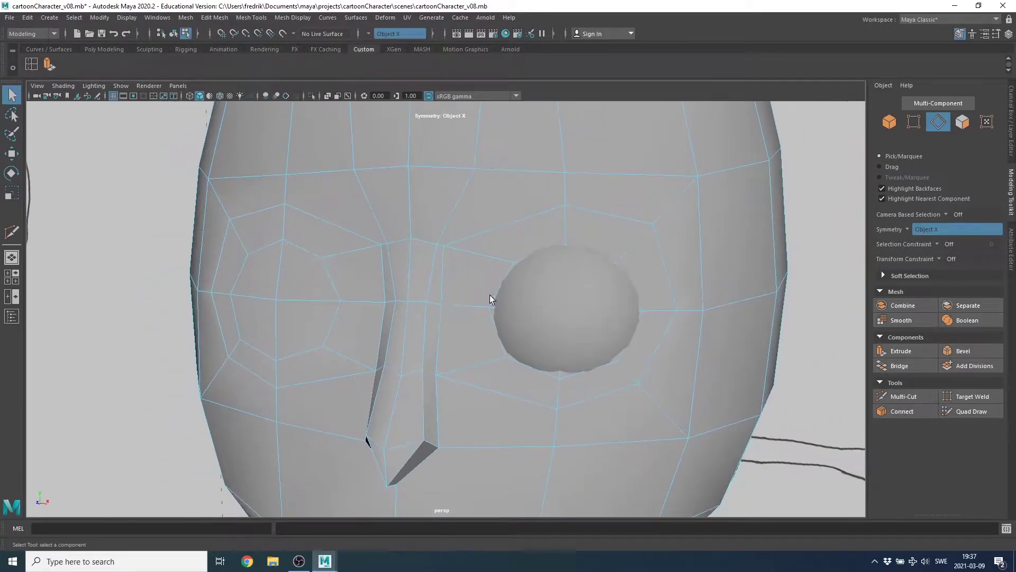
key(F9)
click(438, 244)
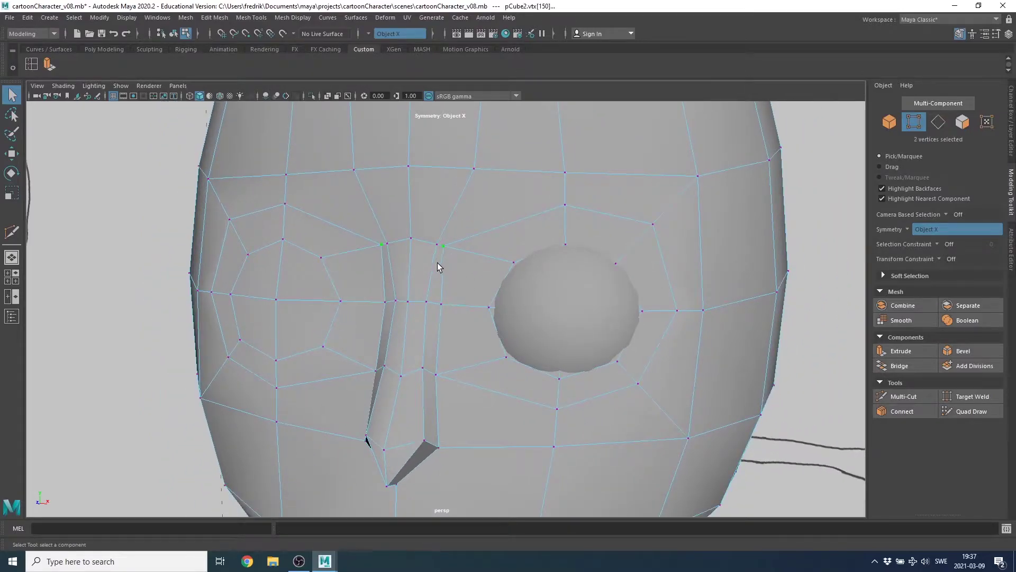
- Push the nose-bridge vertex down and outward and lower the forehead vertices slightly
scroll(475, 271, up, 2)
key(w)
mouse_move(460, 249)
alt+mouse_down()
mouse_move(457, 305)
mouse_move(472, 328)
alt+mouse_up()
middle_drag(472, 328, 492, 331)
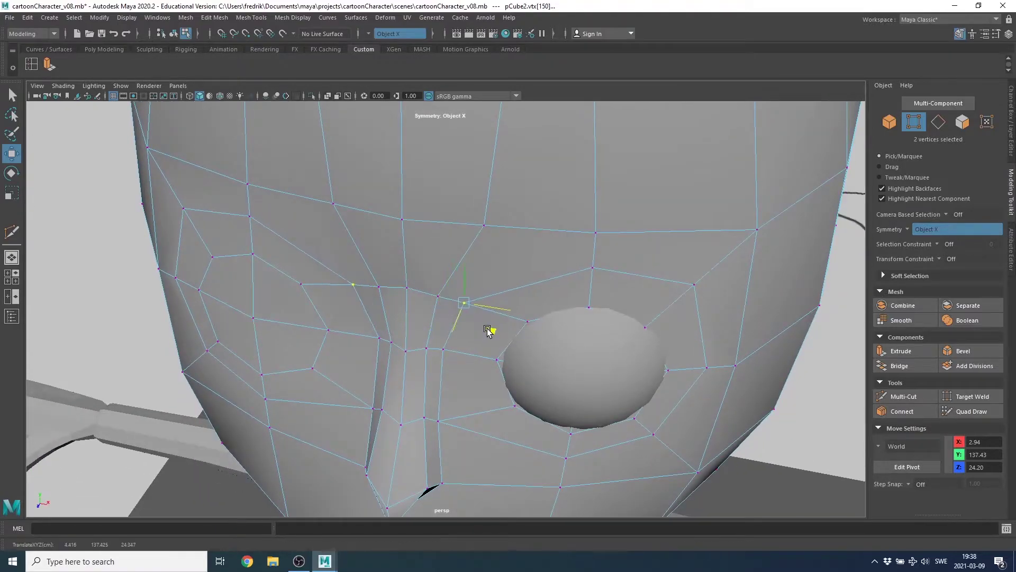
mouse_move(554, 363)
alt+mouse_down()
mouse_move(479, 342)
mouse_move(437, 274)
mouse_move(442, 289)
mouse_move(525, 208)
mouse_move(527, 172)
alt+mouse_up()
click(524, 204)
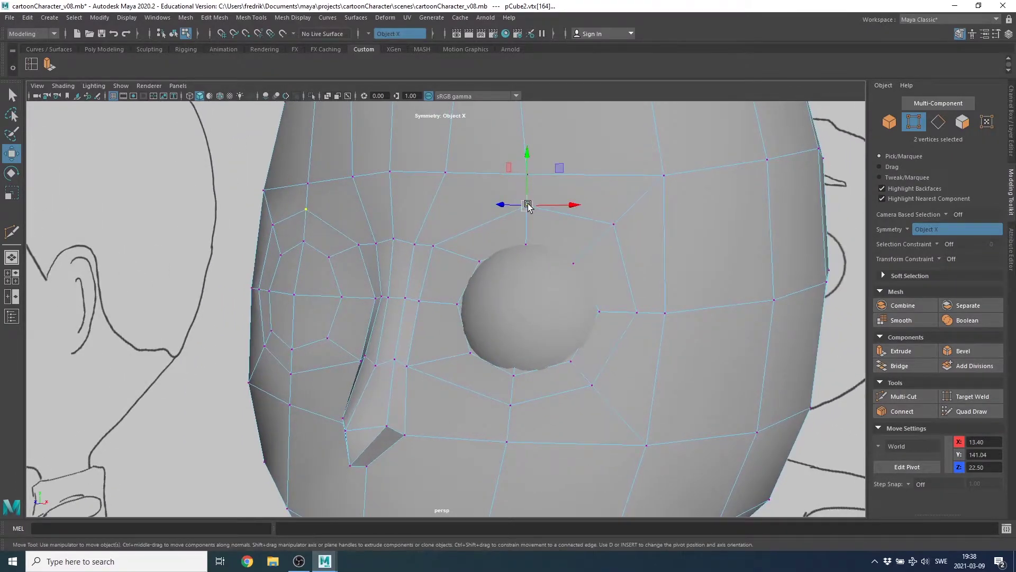
drag(528, 207, 529, 212)
- Reshape the temple vertex pair and raise the upper forehead vertices
click(613, 226)
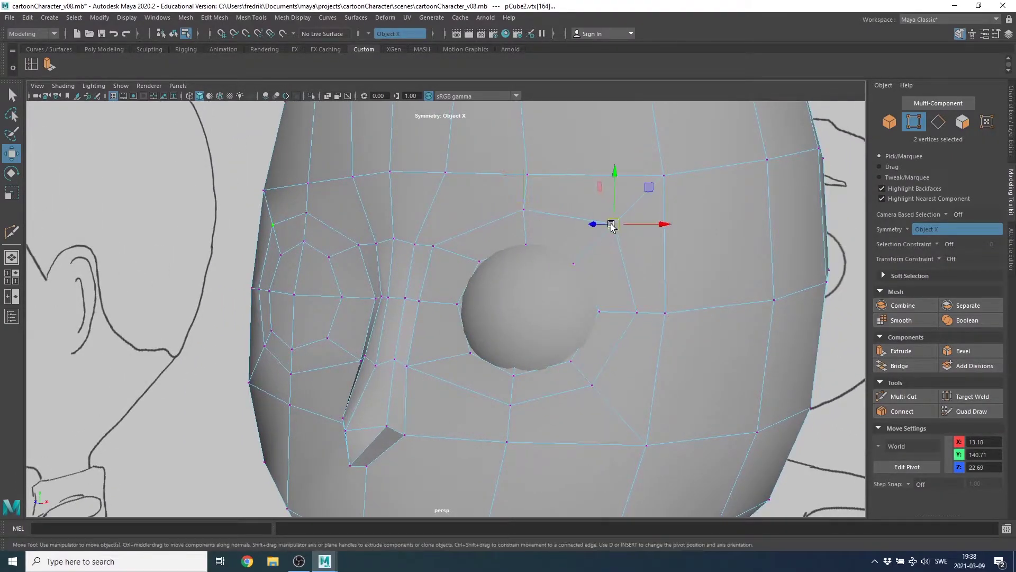
mouse_move(607, 236)
alt+mouse_down()
mouse_move(628, 341)
mouse_move(676, 279)
mouse_move(626, 279)
alt+mouse_up()
click(641, 201)
mouse_move(631, 242)
alt+mouse_down()
mouse_move(629, 228)
mouse_move(624, 239)
alt+mouse_up()
alt+drag(604, 318, 640, 297)
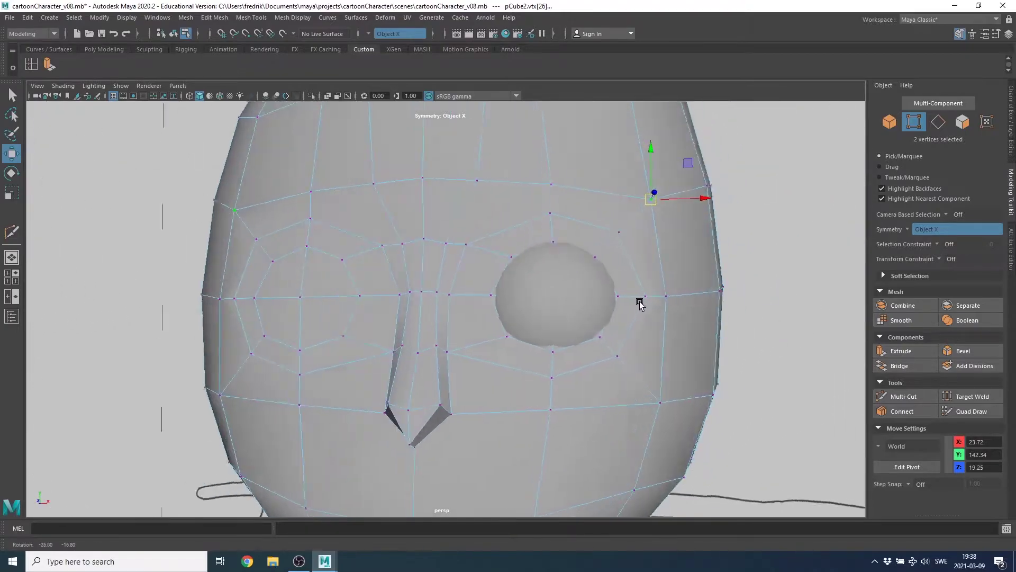
click(545, 180)
drag(546, 180, 546, 173)
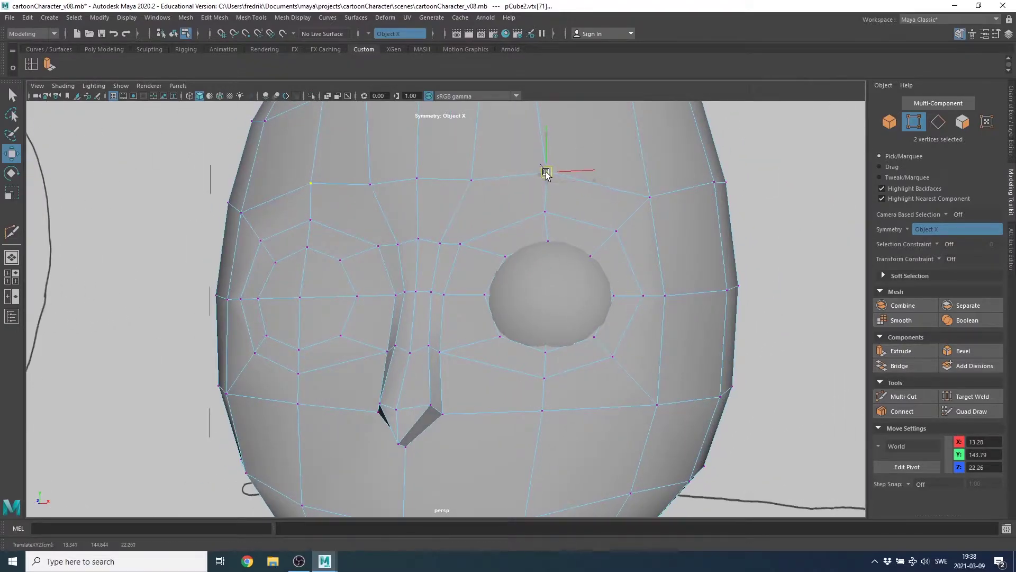
- Pull the cheek vertex down, move the eye vertex up and inward, and widen the nose bridge
alt+drag(649, 392, 598, 383)
click(478, 365)
drag(479, 366, 478, 382)
click(596, 365)
mouse_move(596, 364)
mouse_down()
mouse_move(549, 341)
mouse_move(456, 363)
mouse_move(447, 351)
mouse_move(457, 362)
mouse_up()
scroll(533, 344, up, 2)
scroll(508, 331, up, 1)
scroll(435, 268, up, 1)
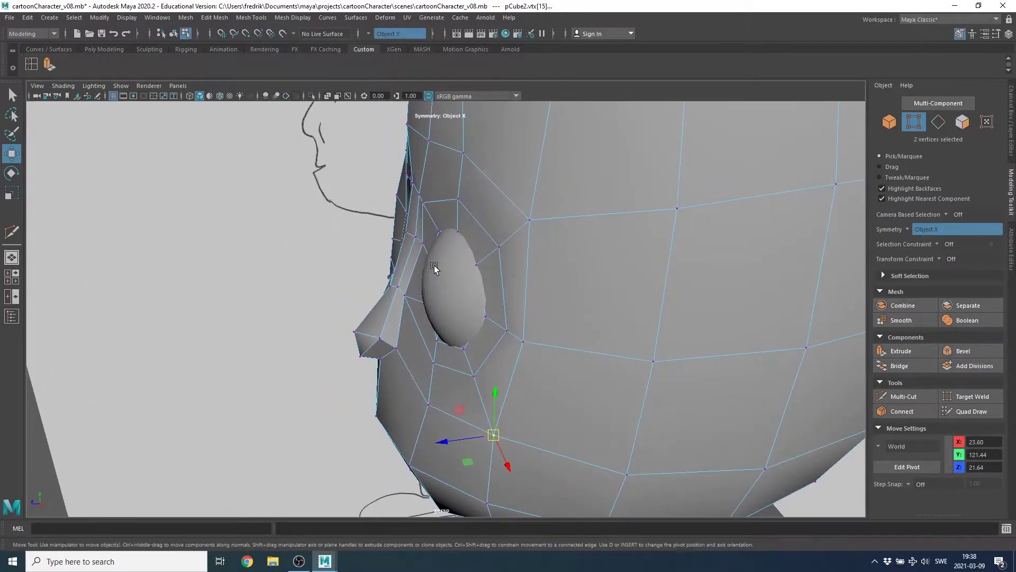
scroll(418, 186, up, 2)
click(416, 180)
mouse_move(392, 182)
mouse_down()
mouse_move(434, 181)
mouse_move(377, 182)
mouse_move(477, 246)
mouse_move(473, 275)
mouse_move(503, 284)
mouse_move(442, 318)
mouse_move(522, 309)
mouse_move(481, 279)
mouse_move(471, 283)
mouse_up()
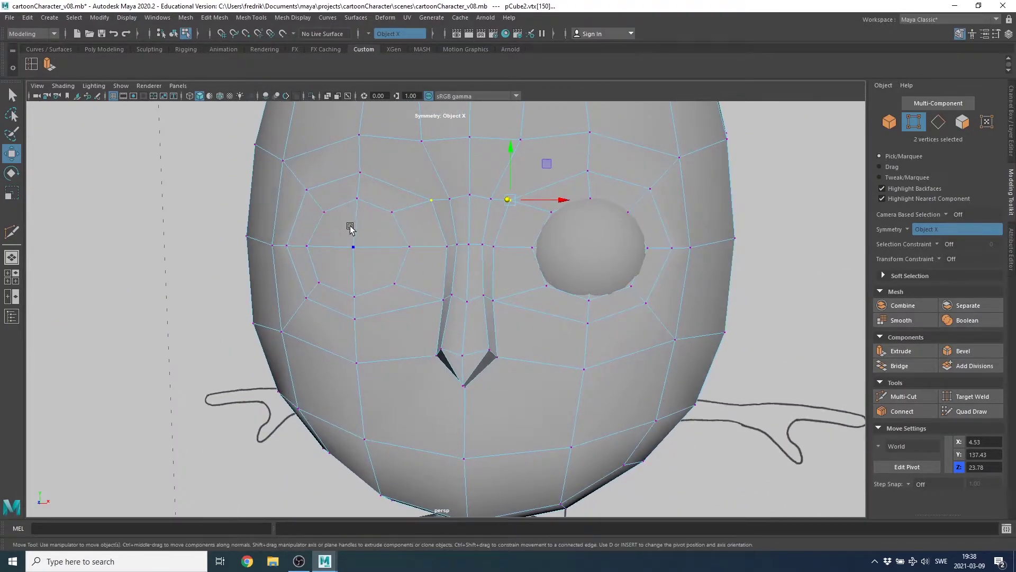
- Select the faces where the eye sits and delete them to open a hole
right_drag(351, 227, 363, 254)
click(381, 227)
shift+click(339, 233)
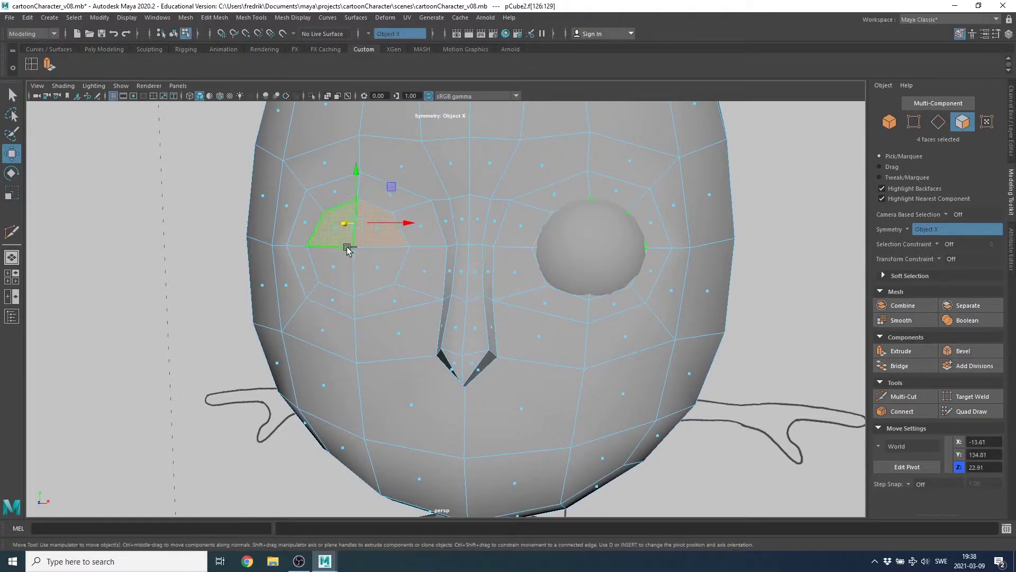
shift+click(333, 262)
shift+click(376, 267)
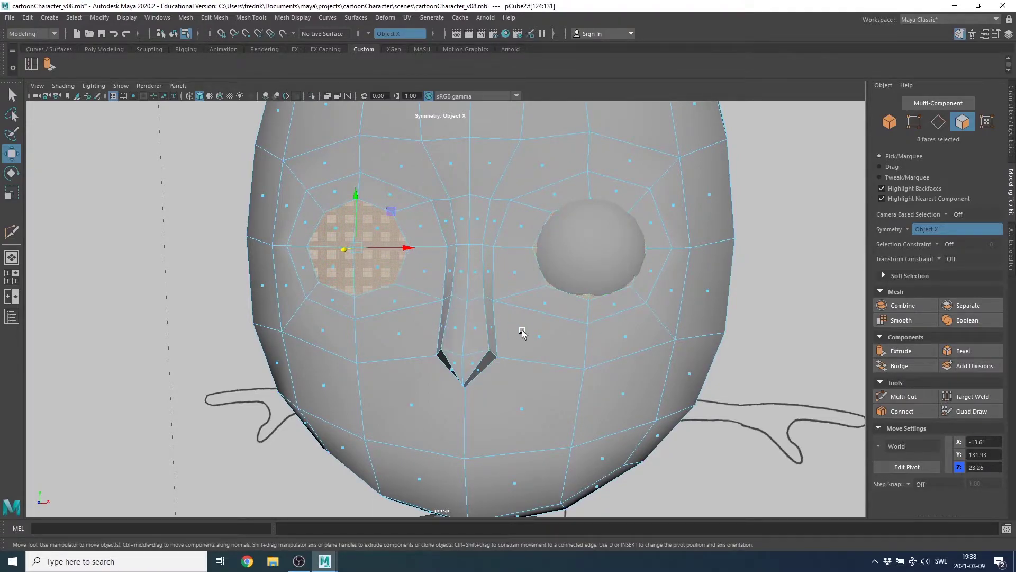
key(Delete)
click(419, 272)
- Select the edge loop bordering the new eye hole and inspect it from several angles
mouse_move(444, 268)
alt+mouse_down()
mouse_move(465, 276)
mouse_move(383, 221)
alt+mouse_up()
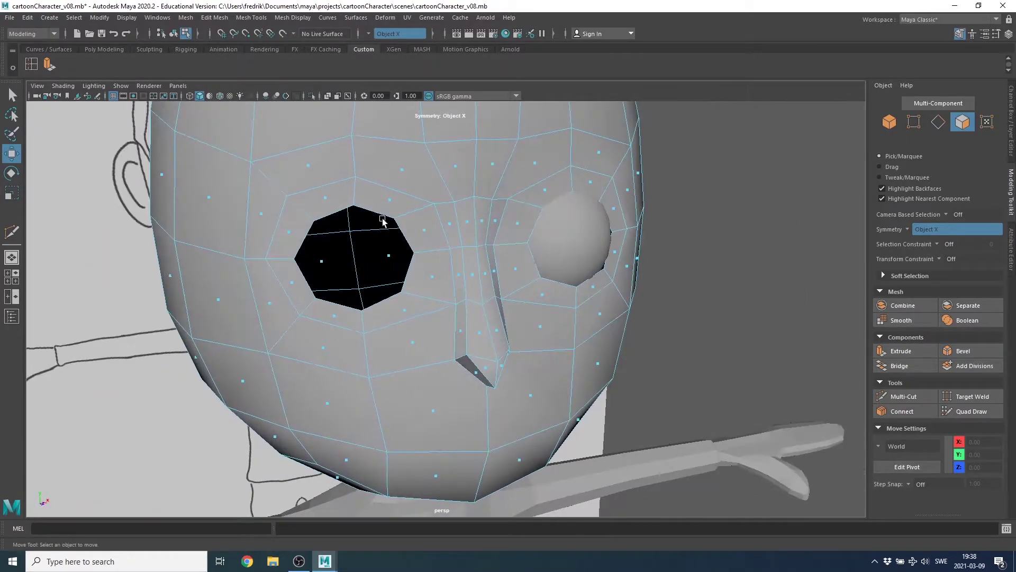
right_drag(404, 228, 404, 165)
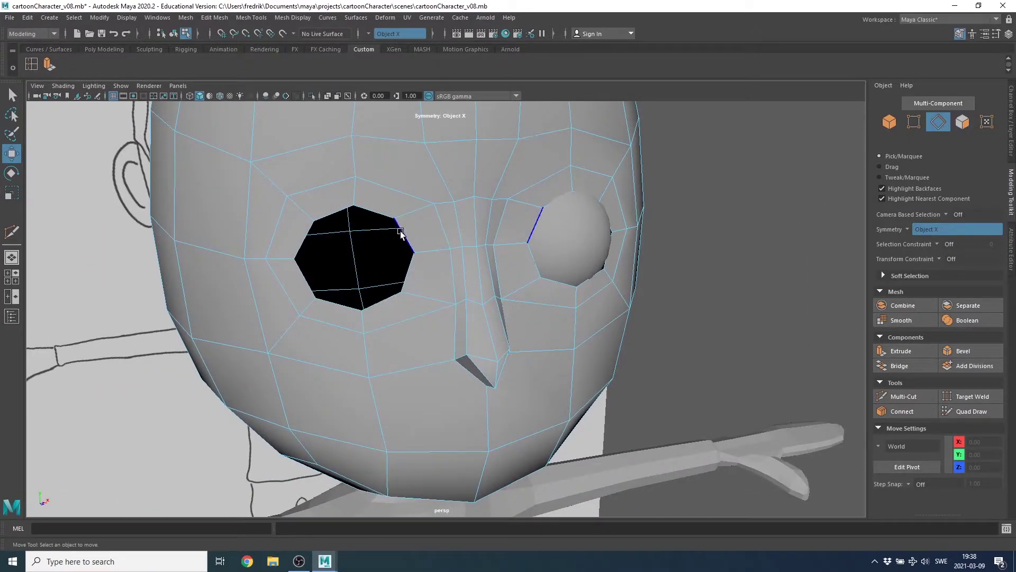
double_click(403, 230)
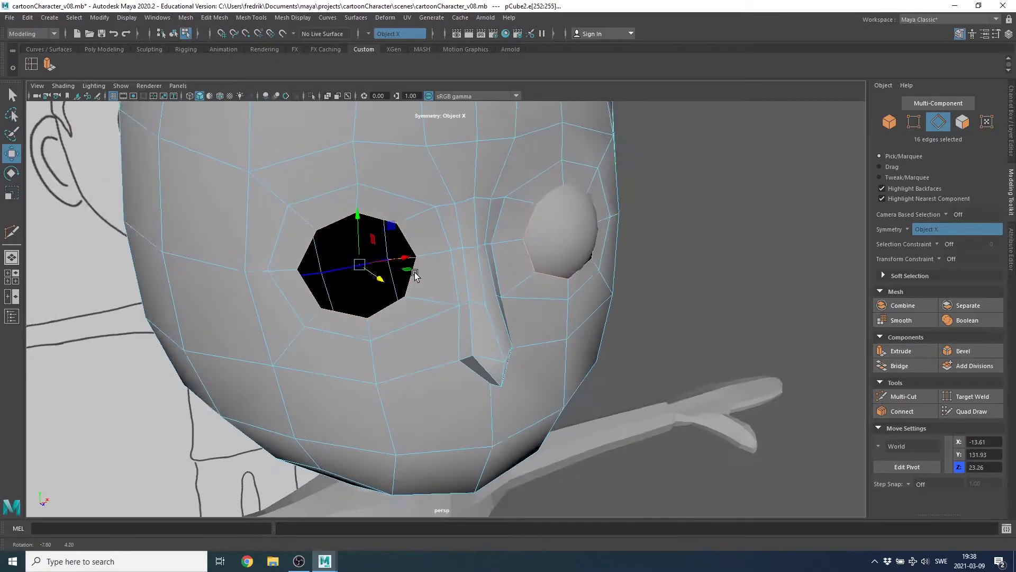
alt+drag(405, 270, 431, 281)
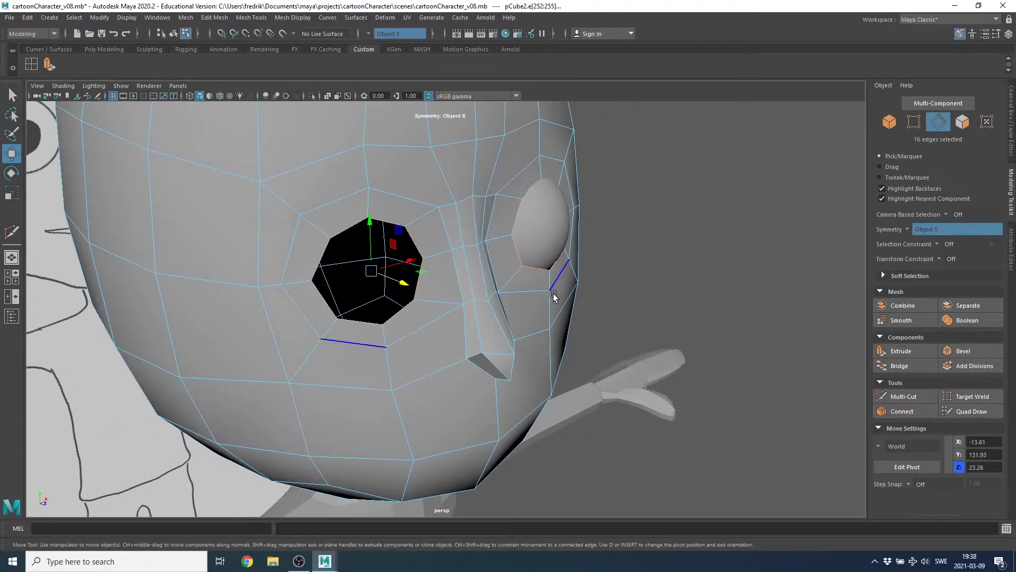
alt+drag(556, 291, 466, 298)
alt+right_drag(427, 291, 471, 316)
mouse_move(471, 316)
alt+mouse_down()
mouse_move(340, 282)
mouse_move(386, 272)
mouse_move(429, 316)
alt+mouse_up()
- Raise the eye-socket rim vertices and push them slightly back toward the eyeball
key(F9)
click(344, 203)
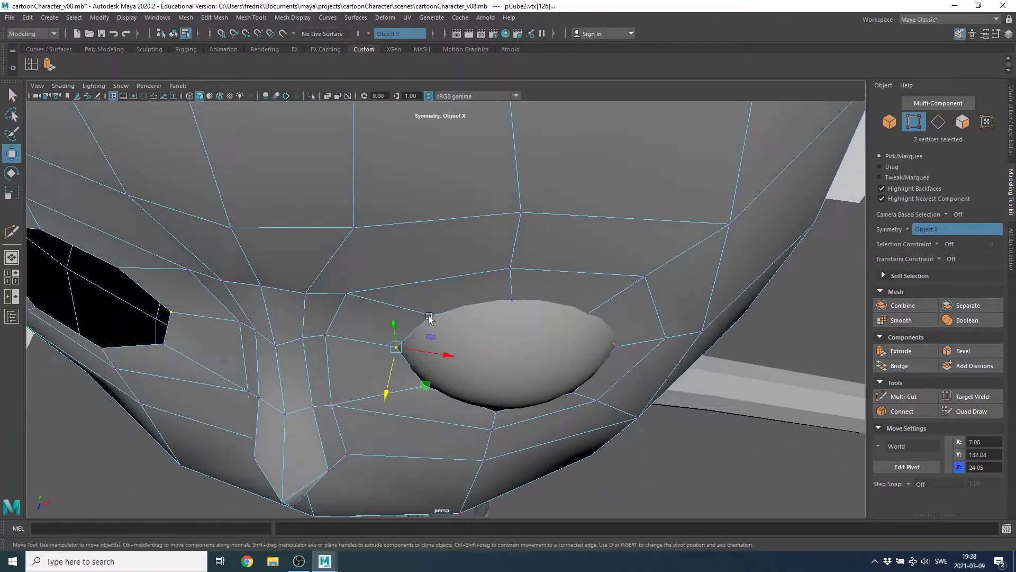
mouse_move(385, 393)
mouse_down()
mouse_move(429, 372)
mouse_move(390, 363)
mouse_move(373, 320)
mouse_up()
click(419, 354)
mouse_move(310, 323)
mouse_down()
mouse_move(404, 302)
mouse_move(517, 318)
mouse_move(526, 347)
mouse_move(583, 368)
mouse_move(556, 348)
mouse_move(569, 391)
mouse_up()
click(517, 318)
click(552, 338)
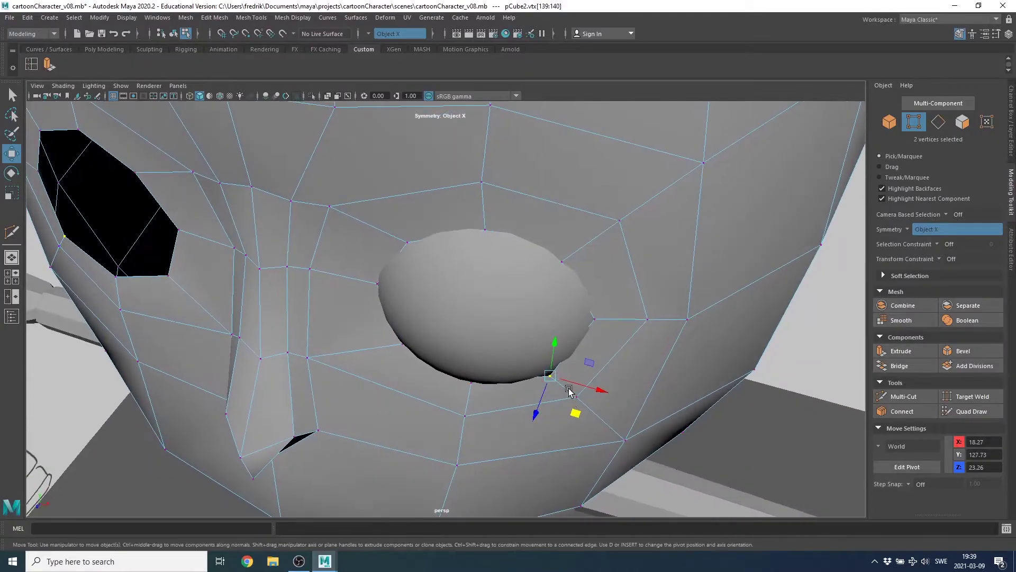
- Nudge the vertices under the eye slightly inward
middle_drag(576, 414, 578, 409)
mouse_move(579, 409)
alt+mouse_down()
mouse_move(502, 353)
mouse_move(564, 363)
mouse_move(548, 356)
alt+mouse_up()
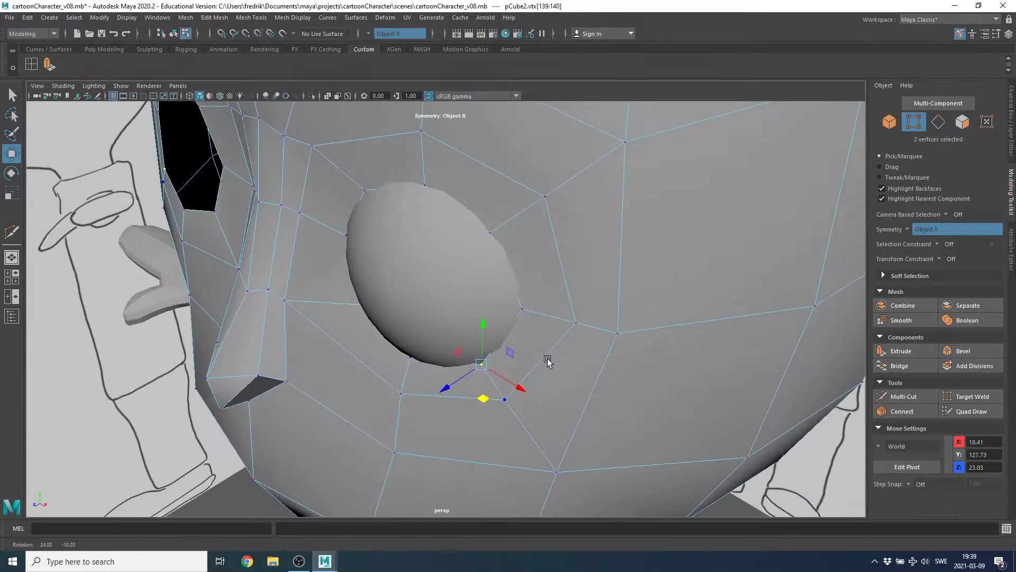
click(489, 233)
alt+drag(486, 271, 484, 303)
mouse_move(488, 388)
mouse_down()
mouse_move(476, 397)
mouse_move(479, 357)
mouse_move(540, 355)
mouse_move(528, 333)
mouse_move(424, 334)
mouse_move(449, 344)
mouse_move(407, 167)
mouse_move(453, 200)
mouse_move(462, 267)
mouse_move(502, 186)
mouse_move(498, 167)
mouse_move(486, 220)
mouse_move(443, 209)
mouse_up()
click(394, 138)
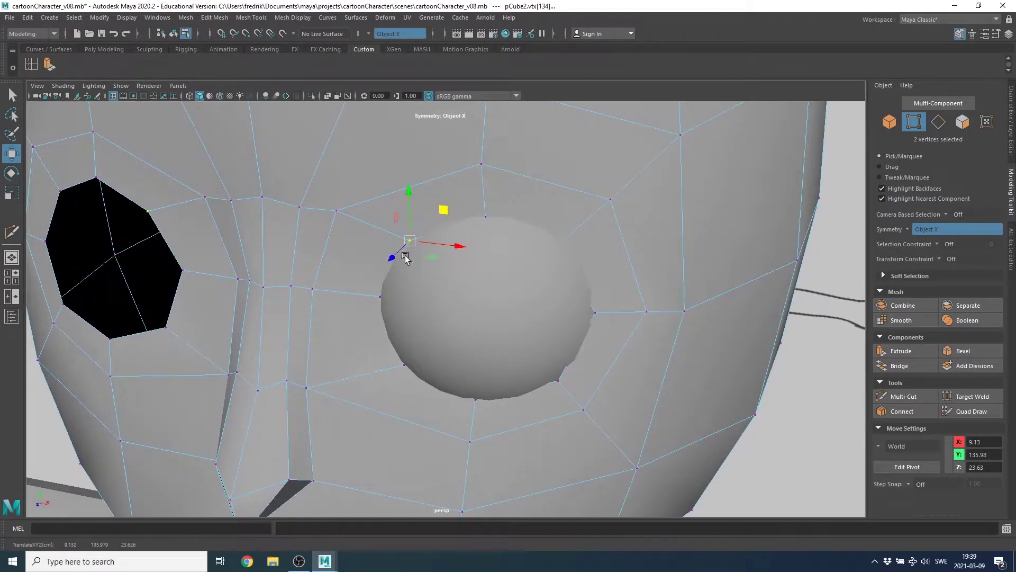
- Select the edge loop around the eye hole in Edge mode
mouse_move(406, 258)
alt+mouse_down()
mouse_move(356, 265)
mouse_move(403, 246)
mouse_move(181, 276)
alt+mouse_up()
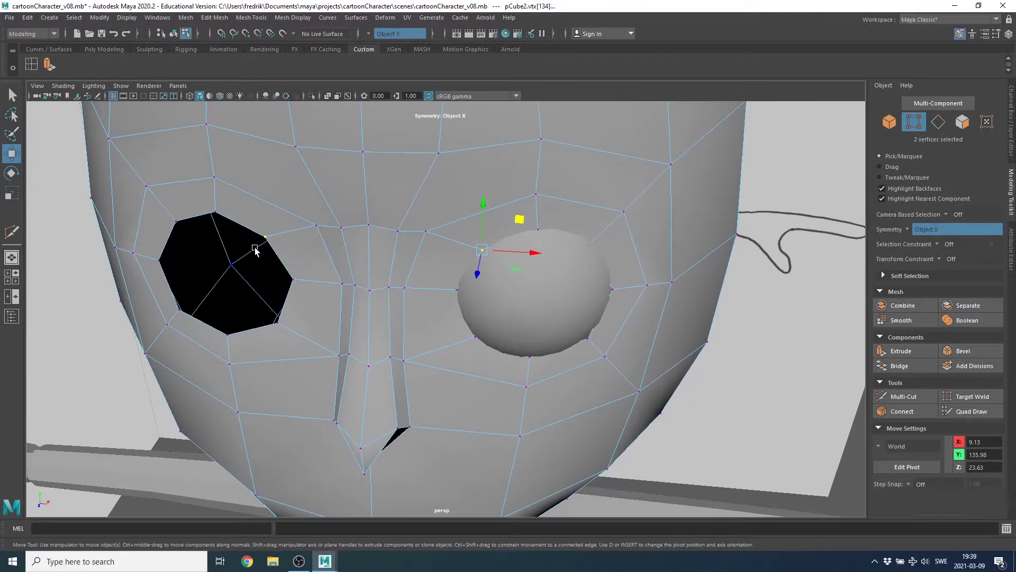
right_drag(255, 250, 255, 188)
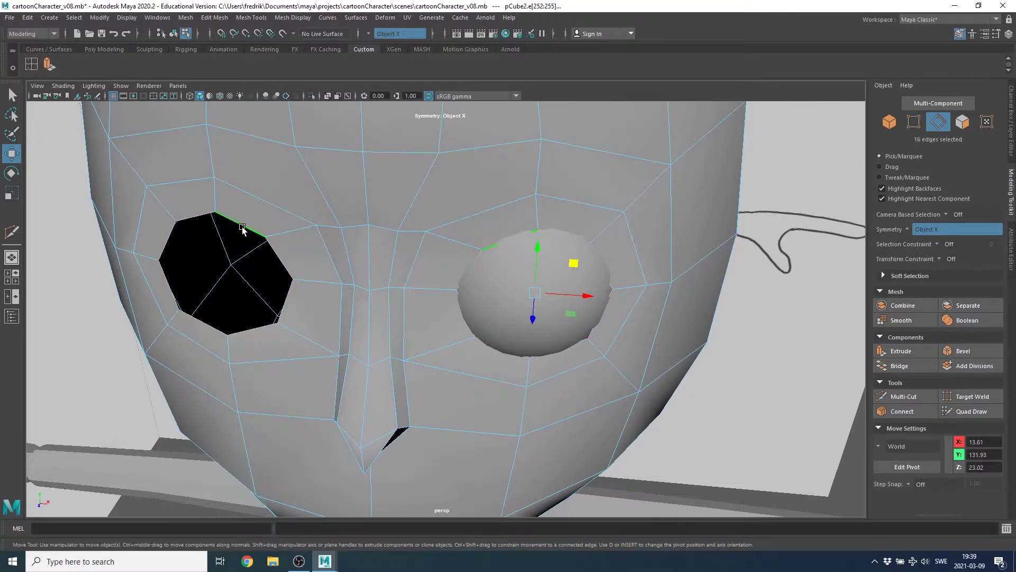
double_click(242, 227)
alt+drag(240, 243, 282, 241)
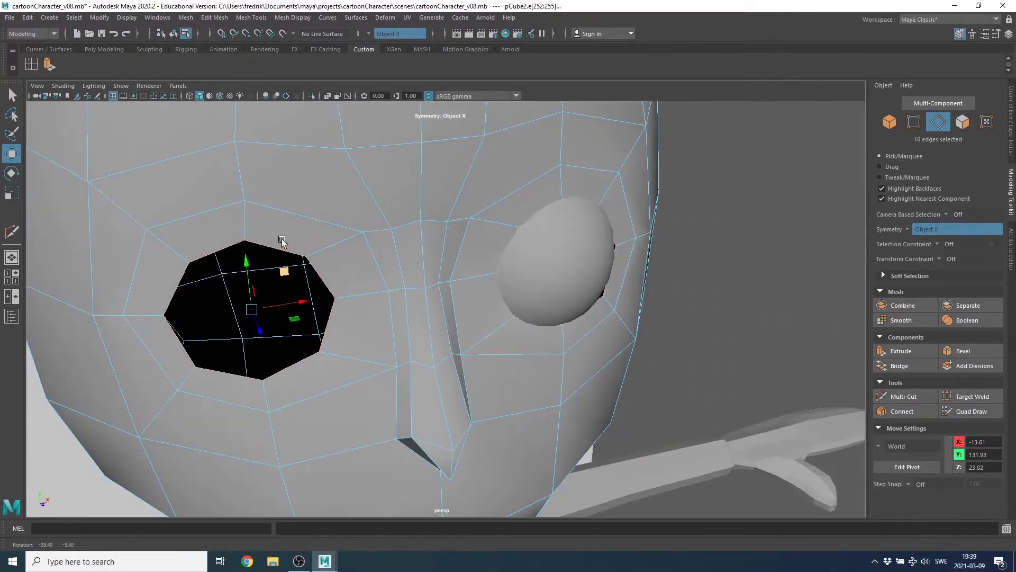
- Extrude the eye-hole rim inward by -2.91 local Z, then return to Object Mode
click(48, 65)
mouse_move(572, 386)
alt+mouse_down()
mouse_move(434, 349)
mouse_move(480, 350)
alt+mouse_up()
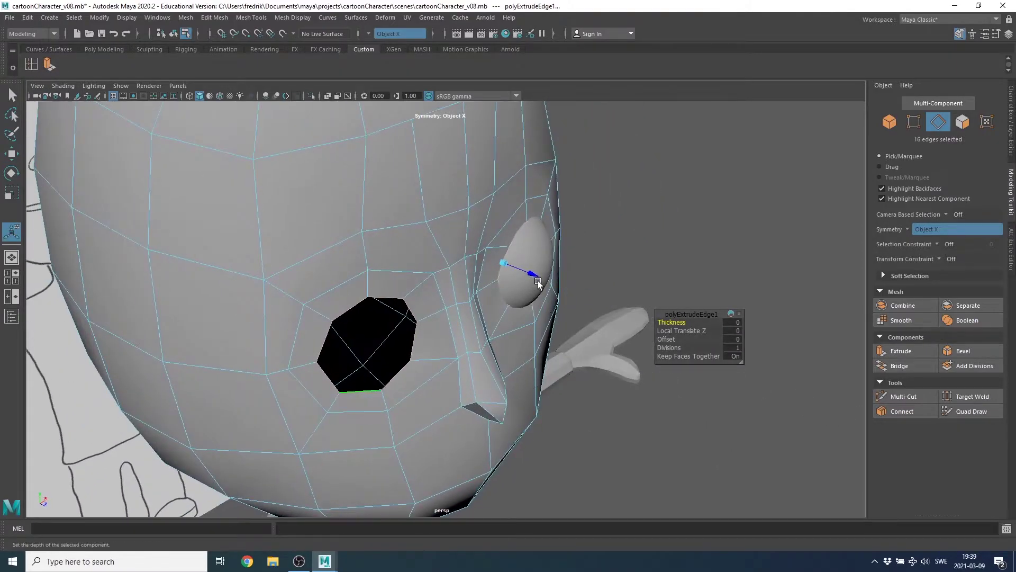
mouse_move(532, 275)
mouse_down()
mouse_move(447, 330)
mouse_move(477, 317)
mouse_move(438, 290)
mouse_up()
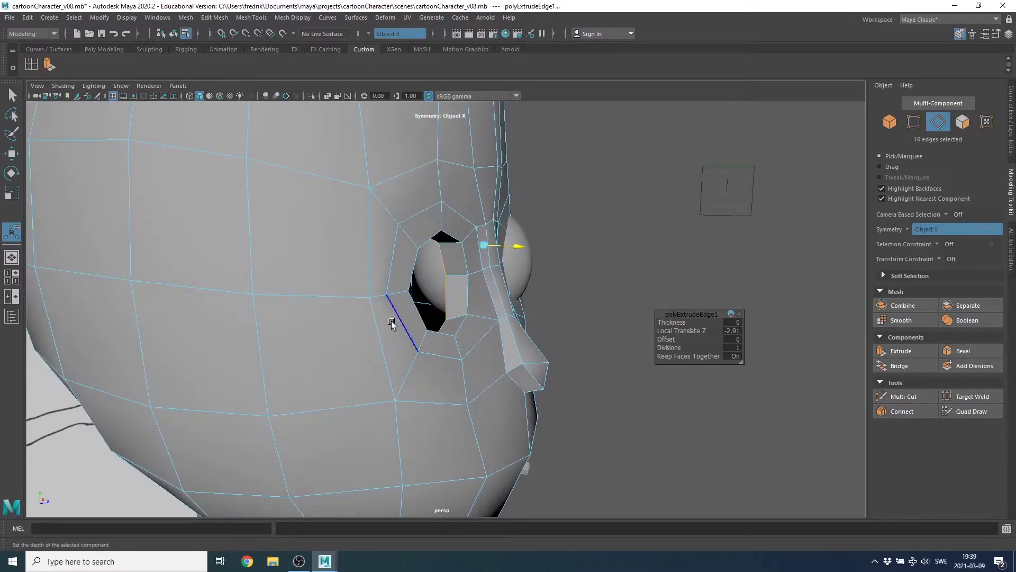
alt+drag(517, 286, 534, 222)
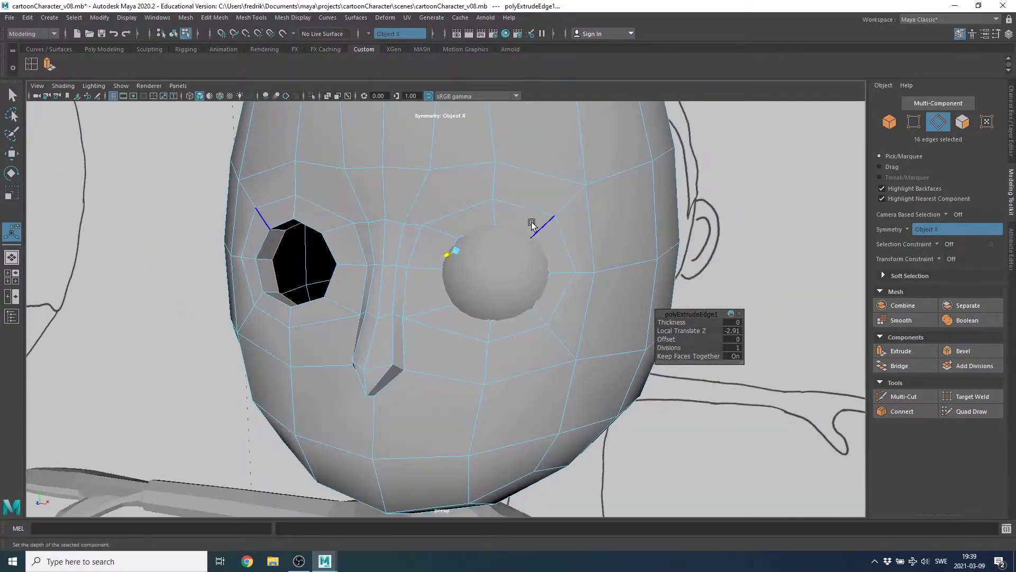
right_drag(534, 222, 586, 168)
mouse_move(562, 255)
alt+mouse_down()
mouse_move(507, 263)
mouse_move(484, 287)
alt+mouse_up()
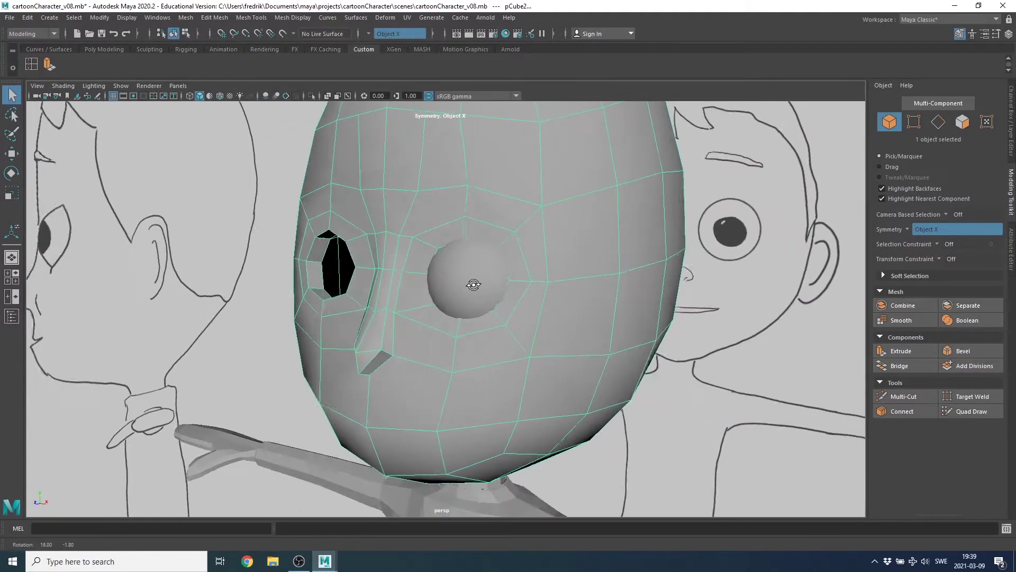
- Preview the head as a smoothed mesh, then return to the low-poly display
key(3)
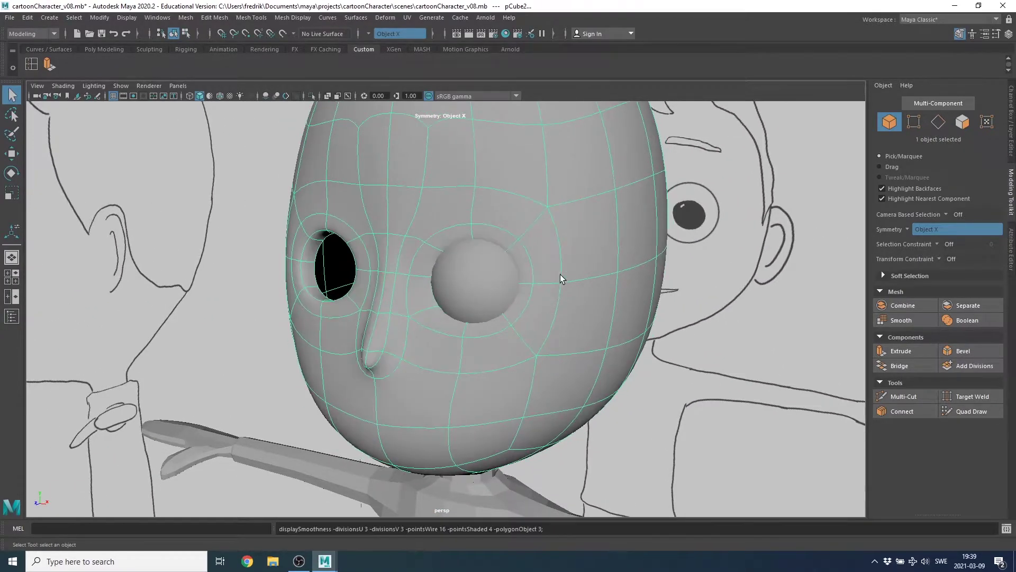
mouse_move(558, 276)
alt+mouse_down()
mouse_move(481, 273)
mouse_move(524, 263)
mouse_move(447, 273)
mouse_move(476, 268)
alt+mouse_up()
key(1)
scroll(488, 314, down, 3)
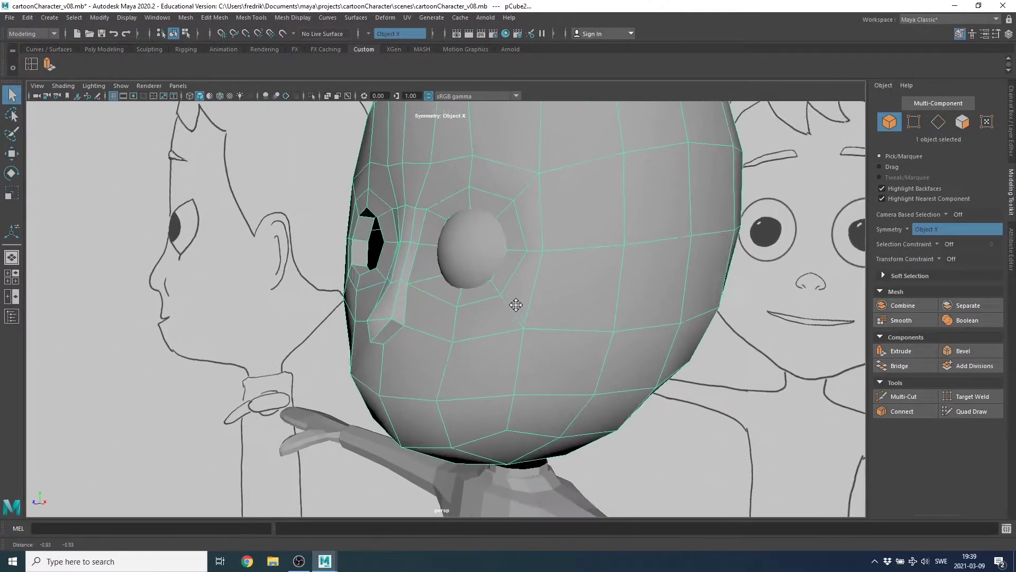
- Apply Mesh Display > Harden Edge to give the whole head faceted shading
click(311, 18)
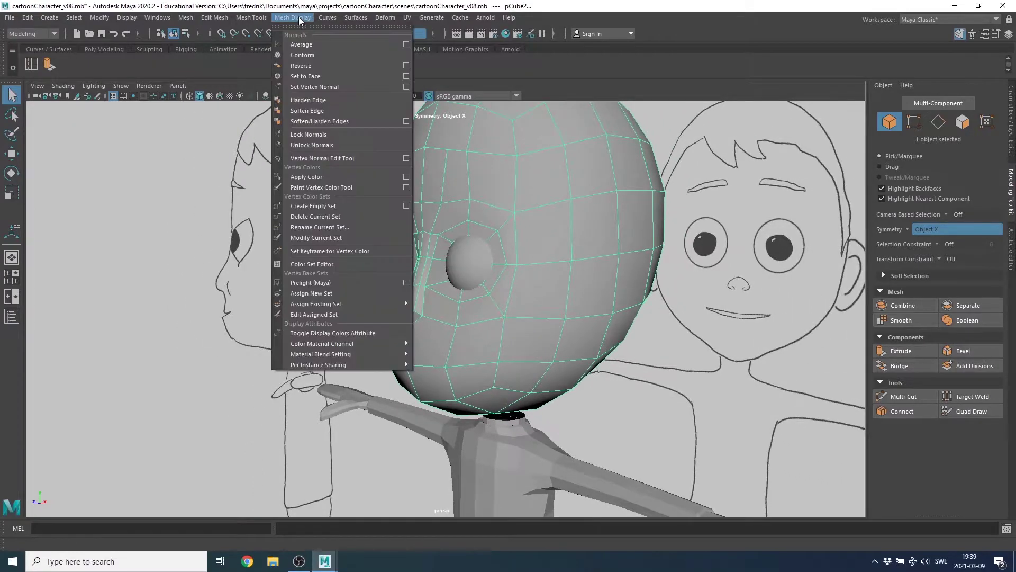
click(327, 99)
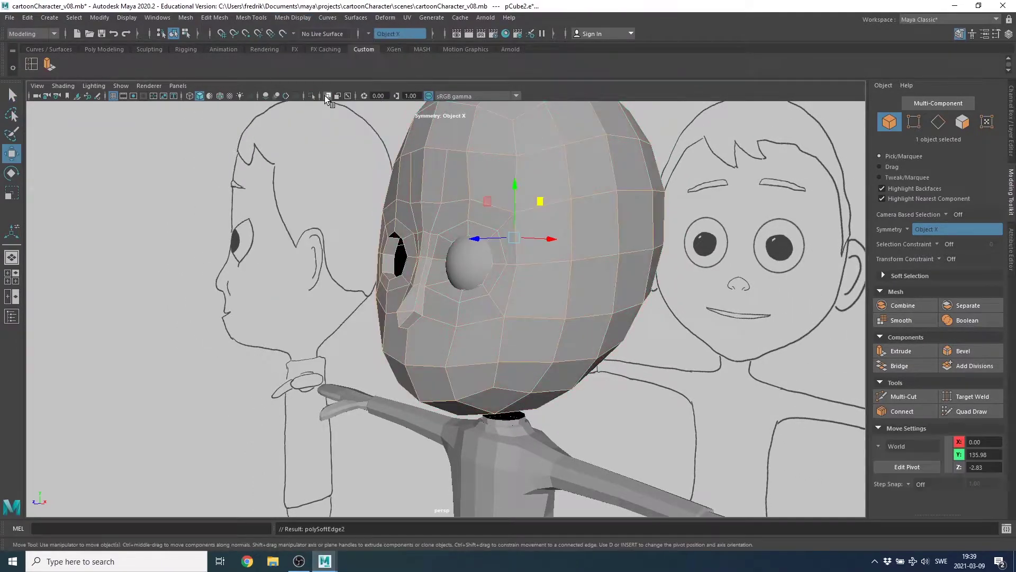
mouse_move(467, 271)
alt+mouse_down()
mouse_move(499, 260)
mouse_move(477, 271)
mouse_move(544, 271)
mouse_move(545, 295)
mouse_move(438, 341)
mouse_move(465, 318)
mouse_move(450, 325)
alt+mouse_up()
scroll(523, 302, up, 3)
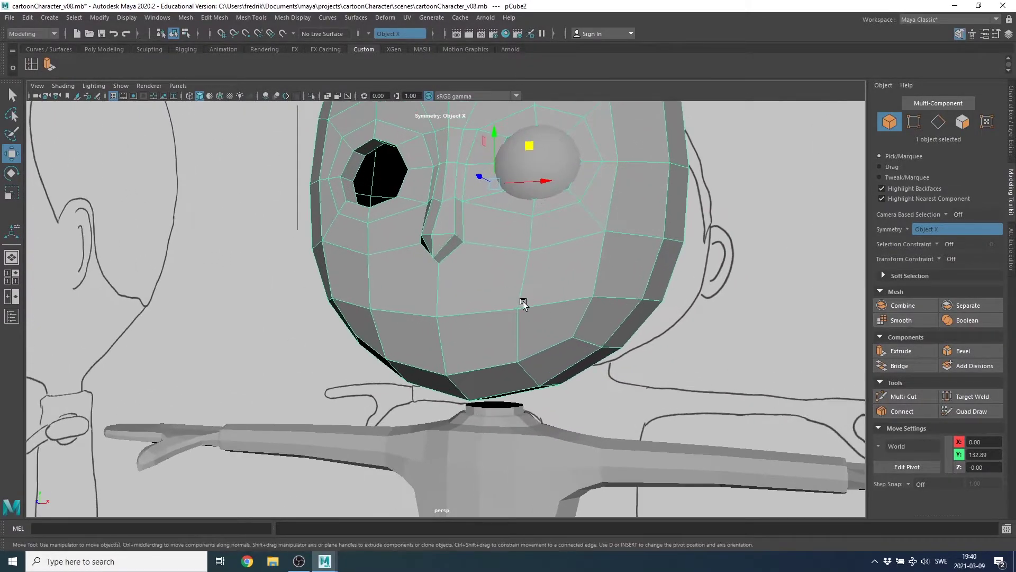
mouse_move(523, 302)
alt+mouse_down()
mouse_move(513, 317)
mouse_move(482, 314)
alt+mouse_up()
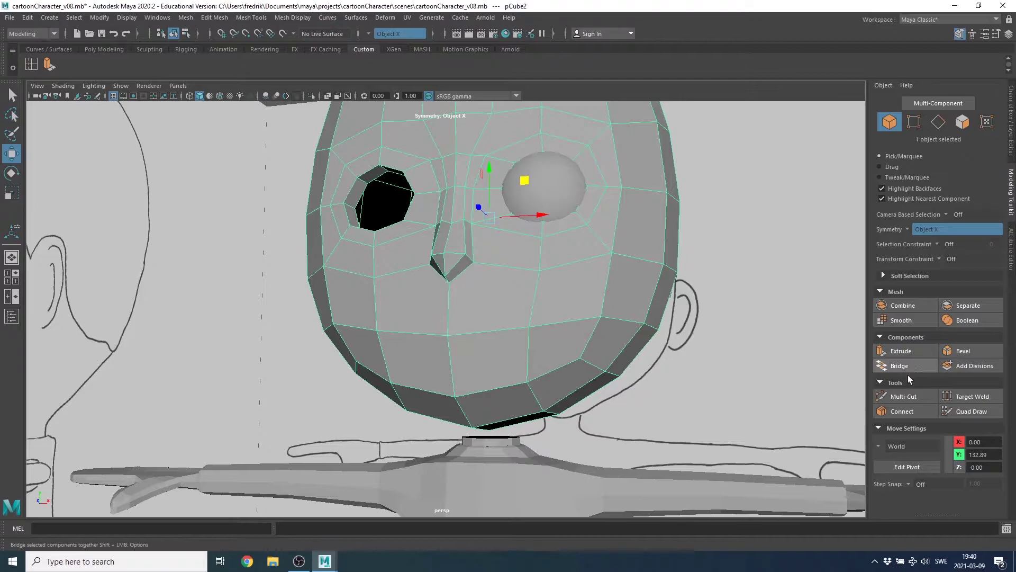
click(910, 398)
- Cut a new edge from the nose corner down past the lower lip edge
scroll(520, 297, up, 2)
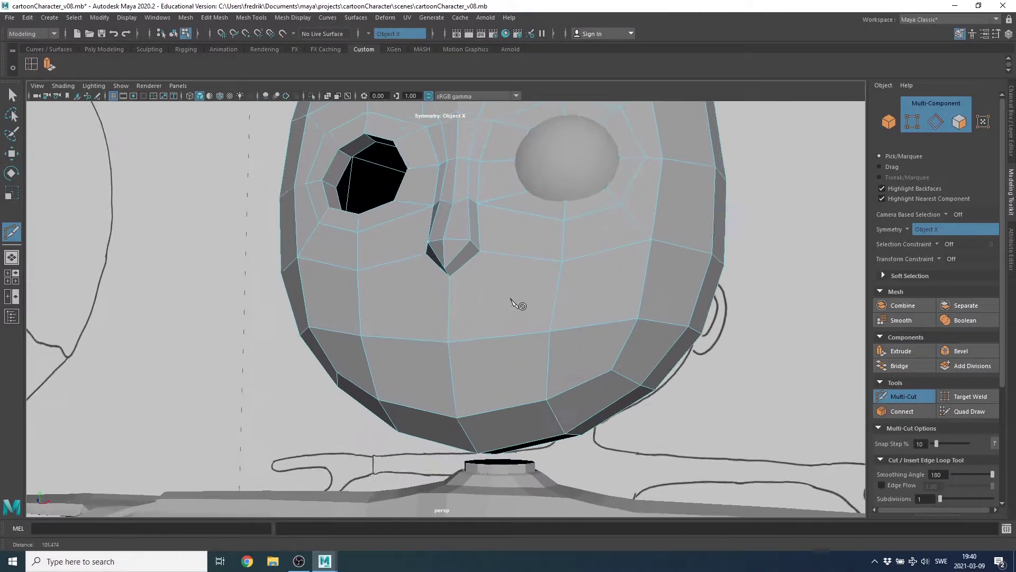
scroll(530, 258, up, 2)
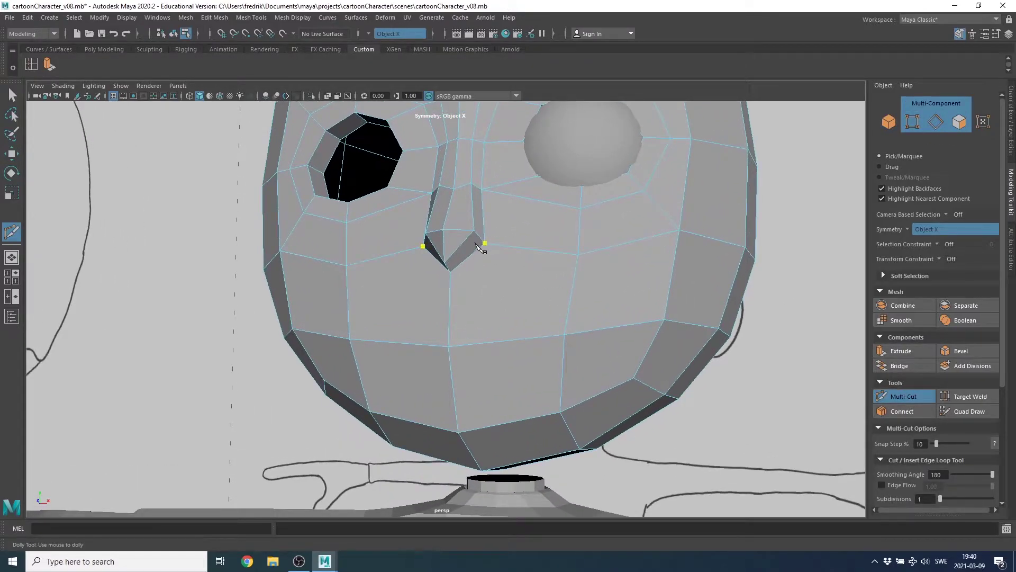
alt+drag(510, 344, 511, 340)
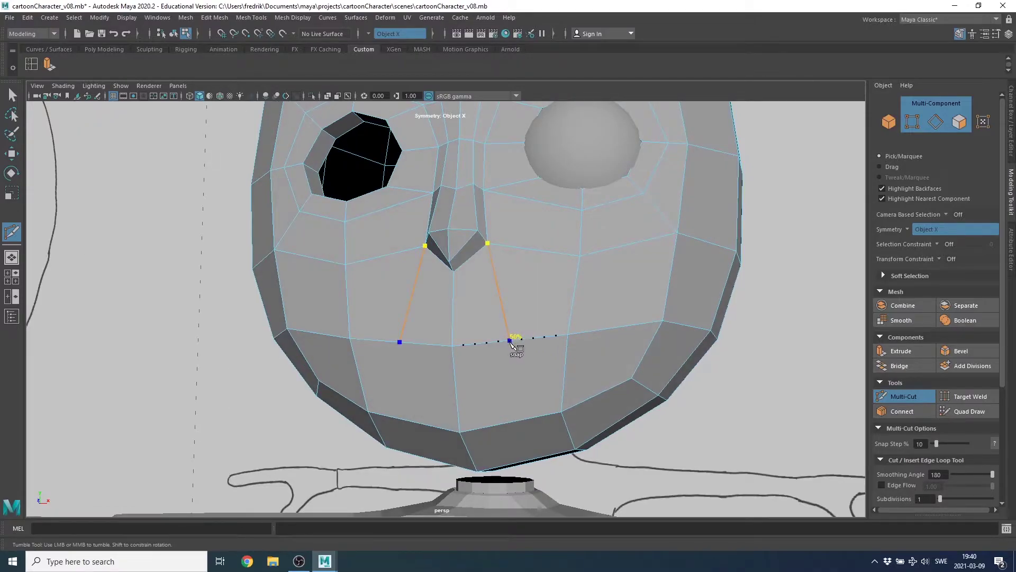
click(510, 342)
alt+drag(520, 413, 527, 391)
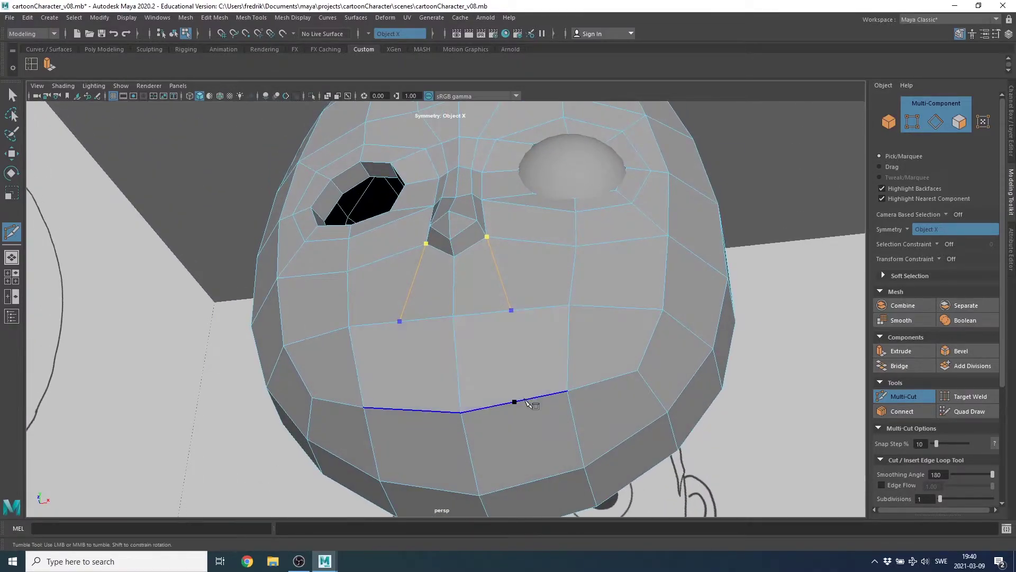
click(526, 401)
alt+drag(529, 431, 529, 404)
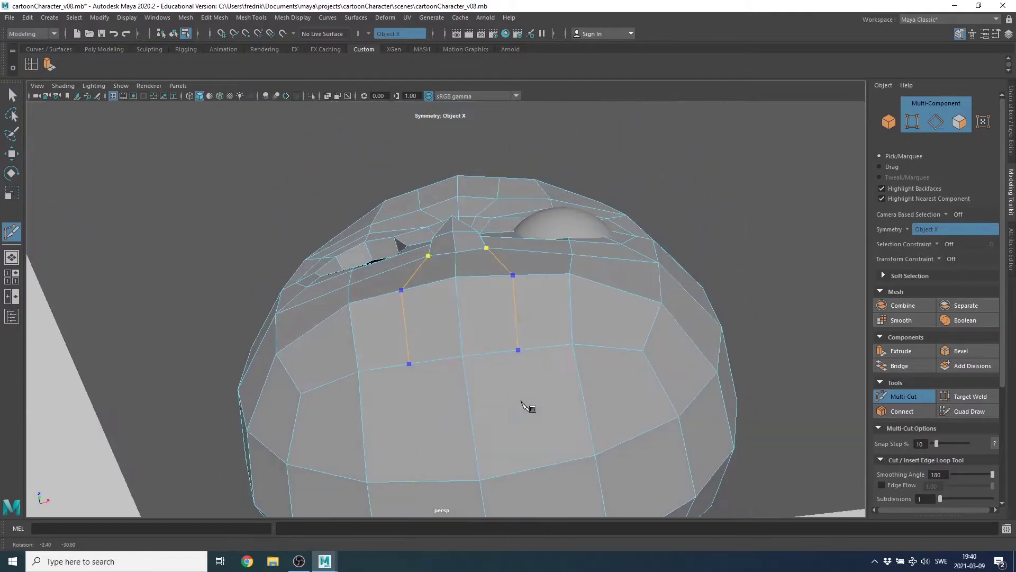
shift+click(543, 467)
key(Return)
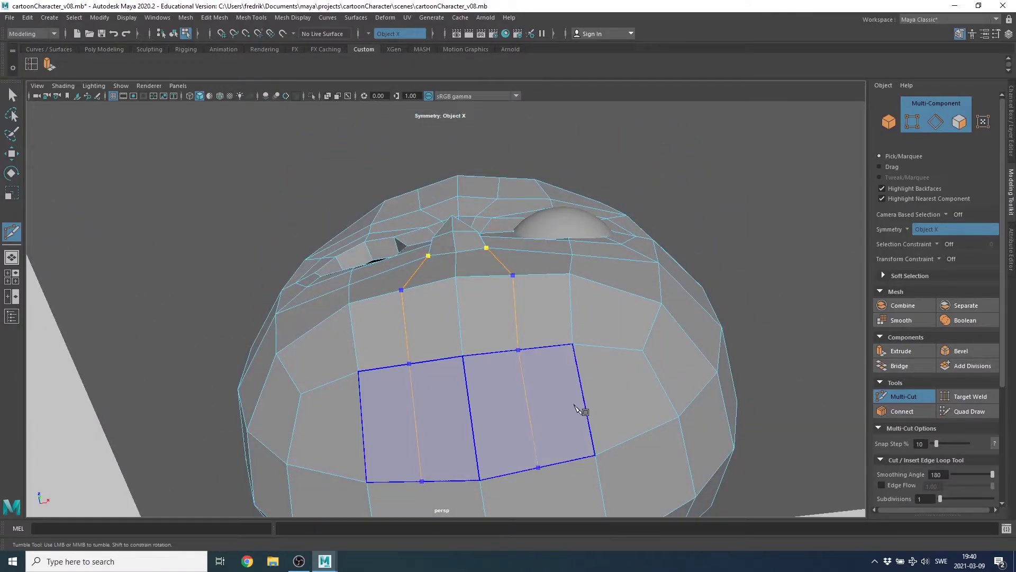
- Cut an edge from the cheek beside the mouth across the lip to the centre line
alt+drag(637, 361, 536, 444)
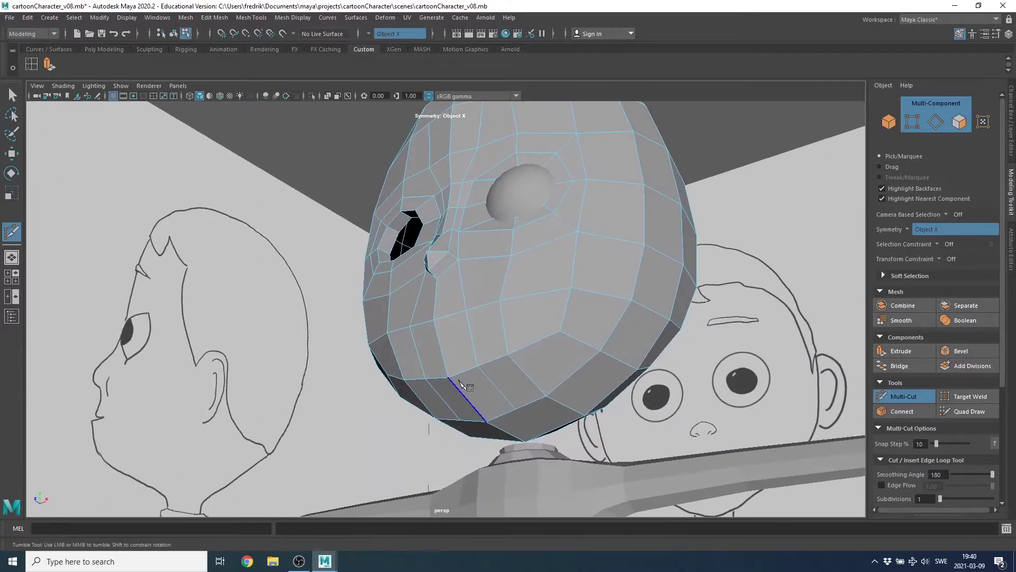
alt+drag(552, 316, 602, 347)
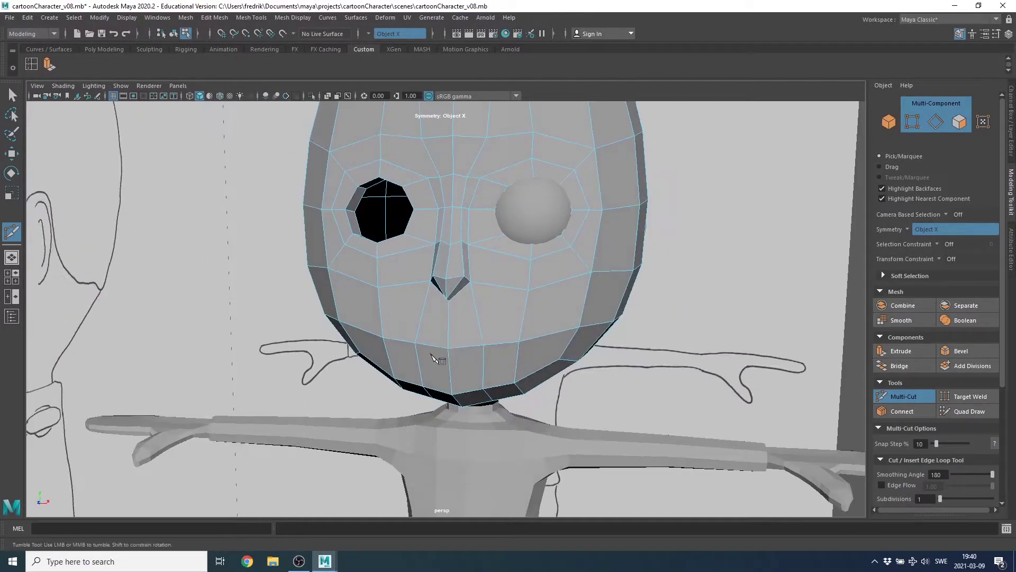
scroll(511, 302, up, 3)
alt+middle_drag(533, 342, 533, 319)
mouse_move(531, 318)
alt+mouse_down()
mouse_move(494, 341)
mouse_move(499, 333)
alt+mouse_up()
scroll(500, 334, up, 1)
scroll(504, 337, up, 1)
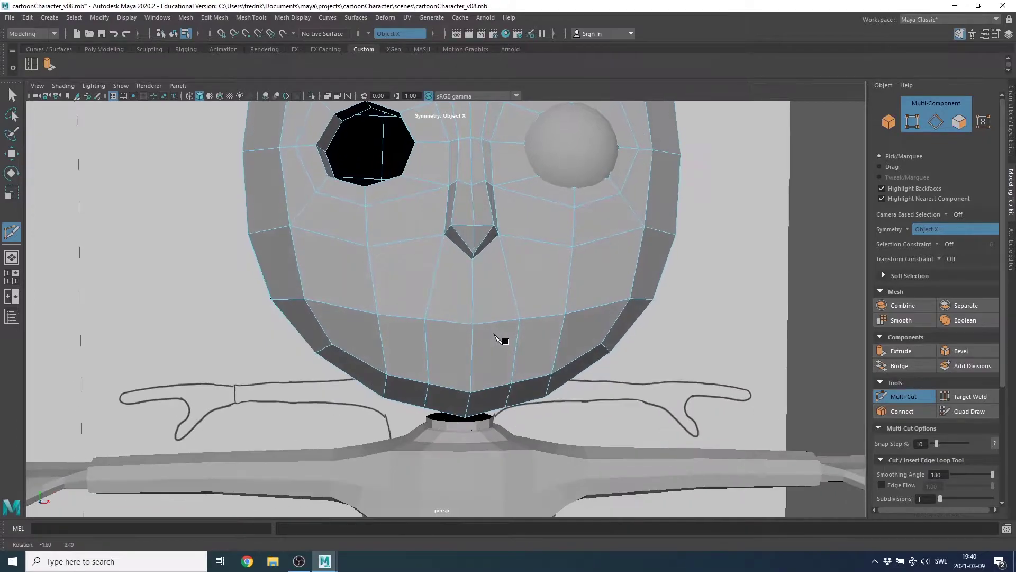
mouse_move(356, 314)
alt+mouse_down()
mouse_move(407, 315)
mouse_move(360, 288)
alt+mouse_up()
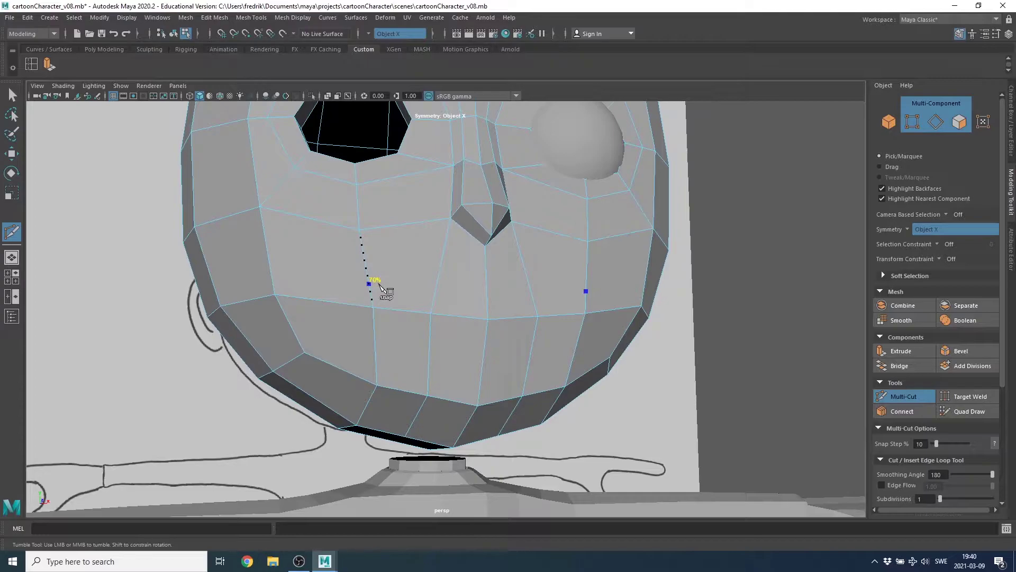
click(379, 285)
click(353, 306)
click(374, 332)
click(485, 345)
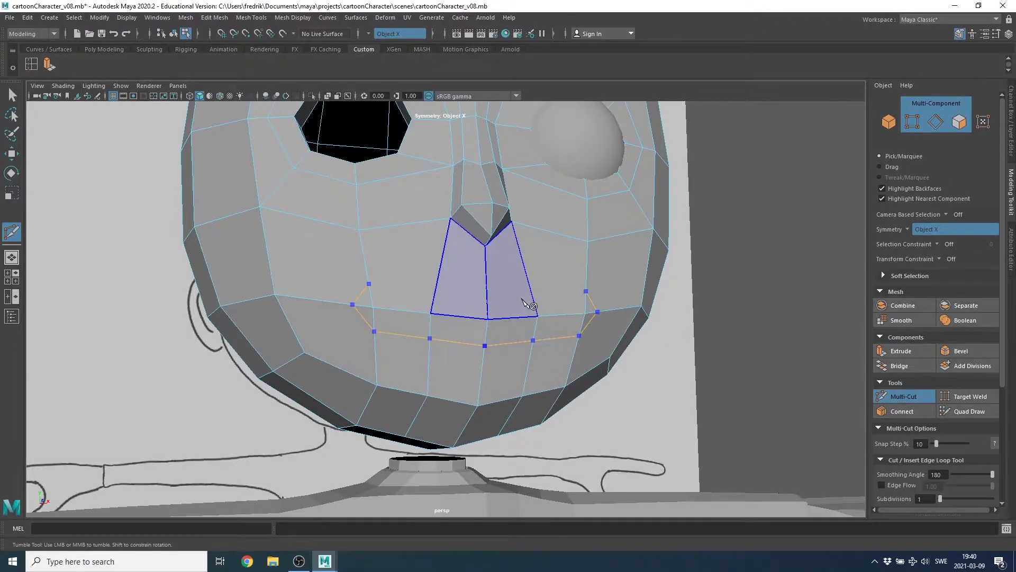
key(Return)
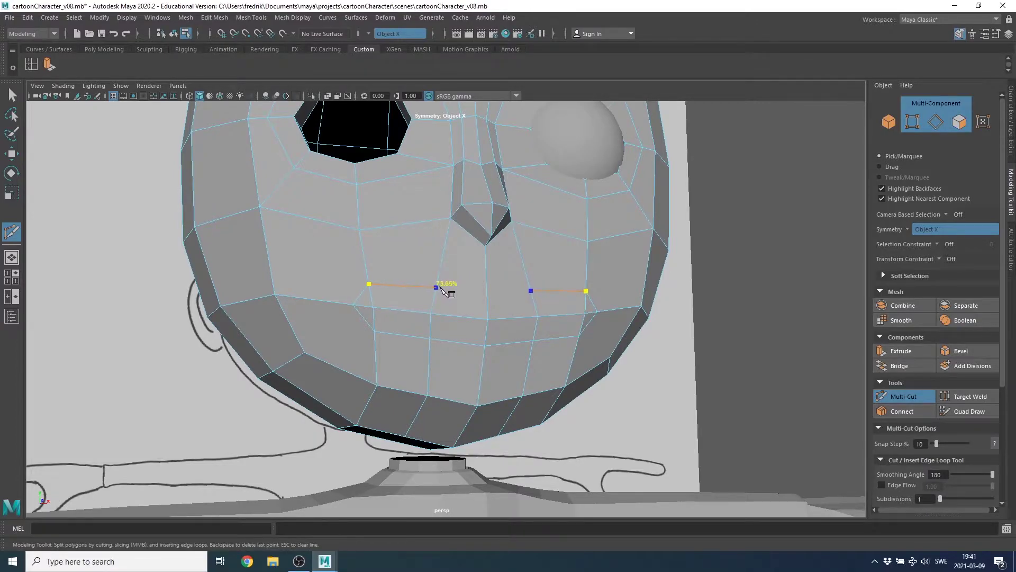
- Insert a new edge loop through the mouth area
alt+drag(465, 318, 454, 328)
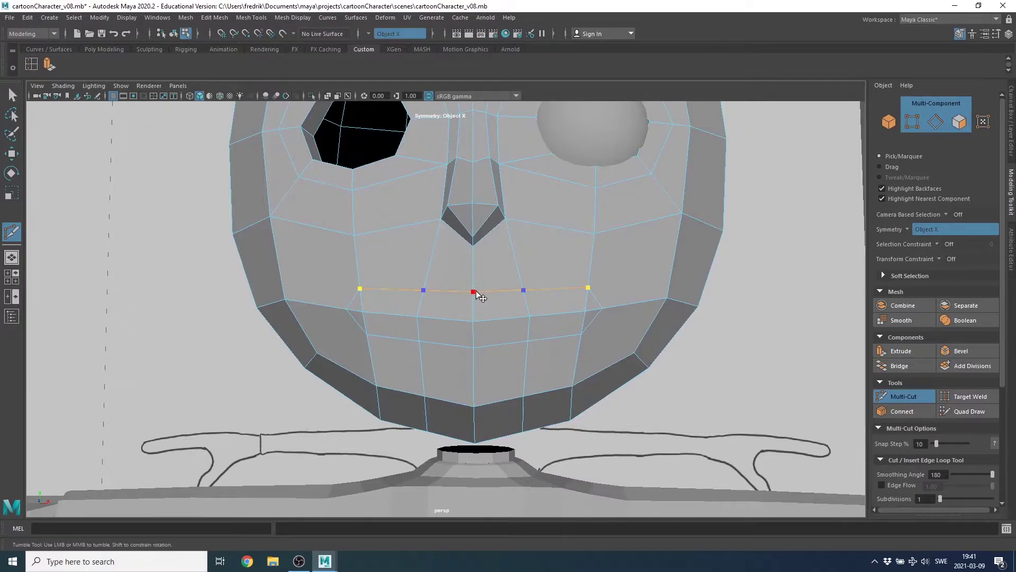
ctrl+click(475, 290)
mouse_move(463, 281)
alt+mouse_down()
mouse_move(481, 331)
mouse_move(496, 327)
mouse_move(470, 346)
mouse_move(490, 336)
mouse_move(443, 336)
alt+mouse_up()
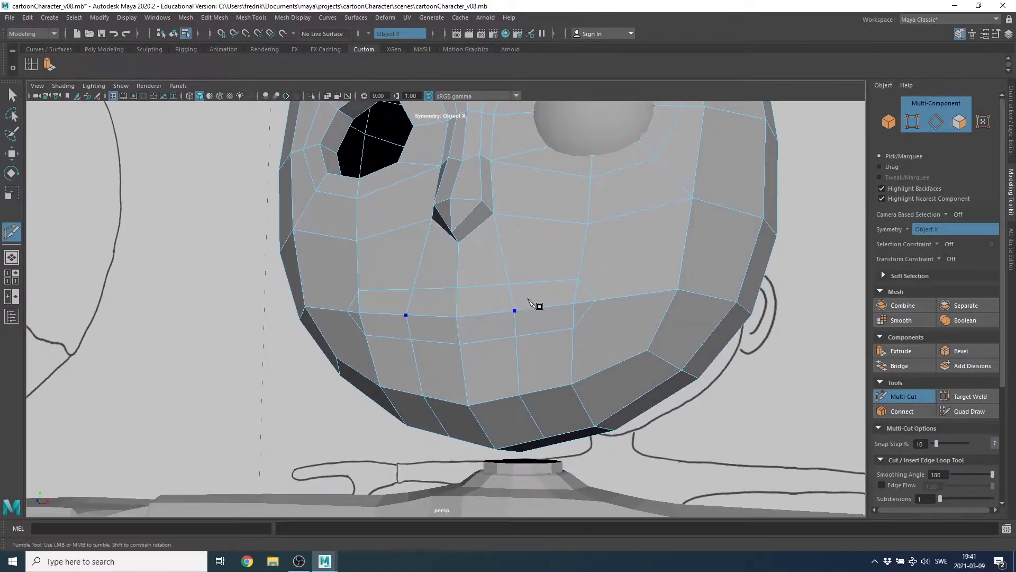
- Cut an edge from the upper cheek vertex down around the mouth outline and check it
mouse_move(538, 302)
alt+mouse_down()
mouse_move(565, 295)
mouse_move(559, 289)
alt+mouse_up()
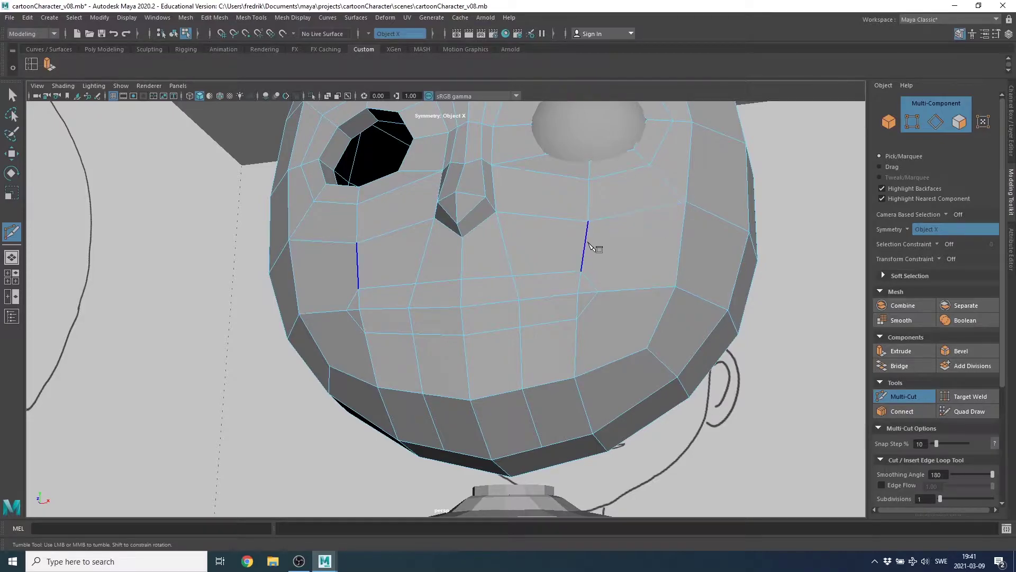
click(588, 222)
click(577, 350)
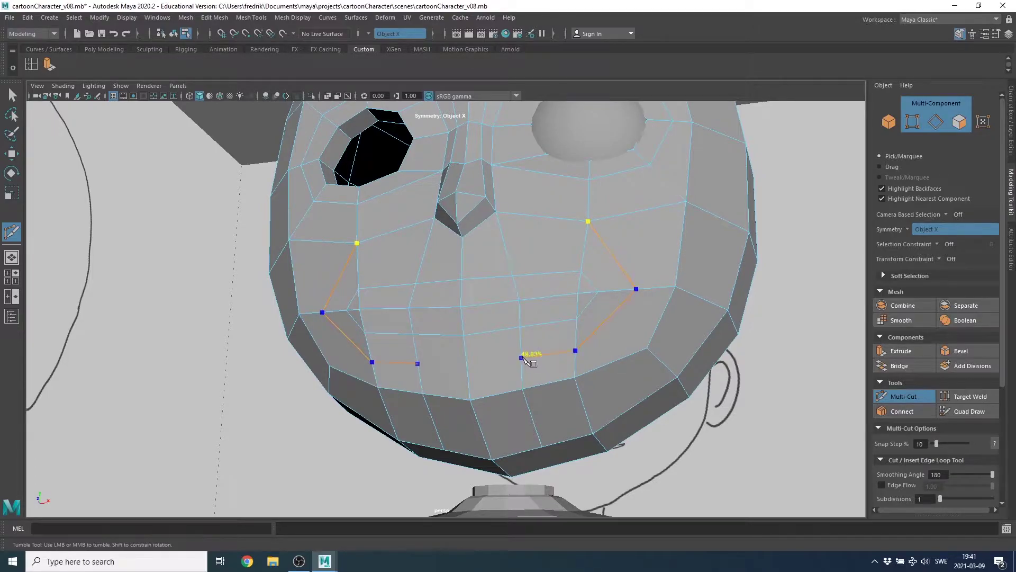
right_click(469, 369)
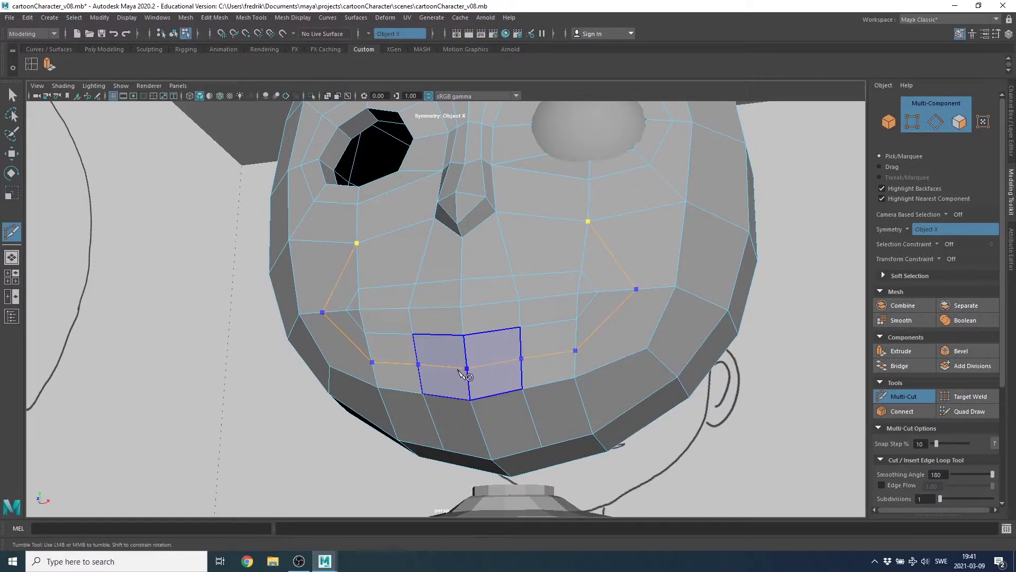
mouse_move(630, 349)
alt+mouse_down()
mouse_move(575, 349)
mouse_move(604, 368)
mouse_move(640, 357)
mouse_move(685, 375)
mouse_move(725, 370)
mouse_move(416, 353)
alt+mouse_up()
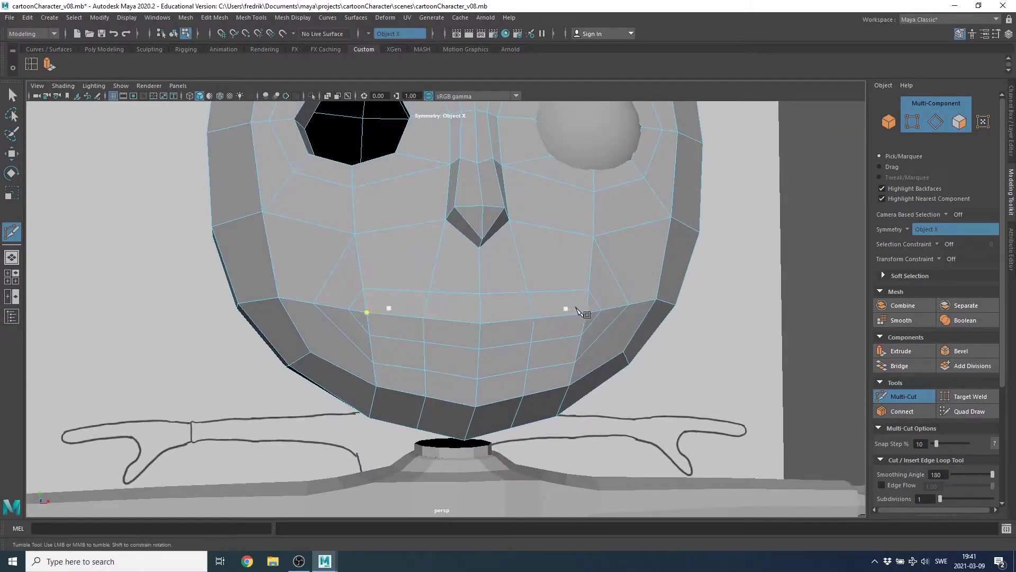
mouse_move(603, 352)
alt+mouse_down()
mouse_move(551, 370)
mouse_move(434, 359)
mouse_move(482, 365)
mouse_move(445, 344)
mouse_move(499, 310)
mouse_move(503, 288)
mouse_move(538, 326)
alt+mouse_up()
- Shift the lower-jaw vertices outward and forward with the Move tool
key(w)
right_drag(536, 320, 484, 268)
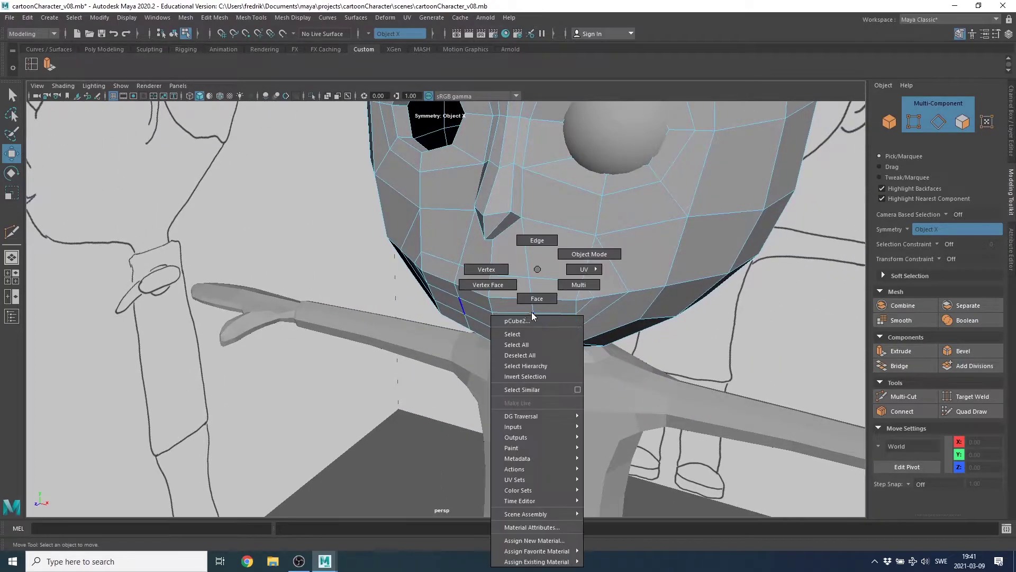
mouse_move(519, 311)
alt+mouse_down()
mouse_move(500, 329)
mouse_move(533, 301)
mouse_move(601, 386)
alt+mouse_up()
shift+click(551, 317)
drag(586, 344, 590, 351)
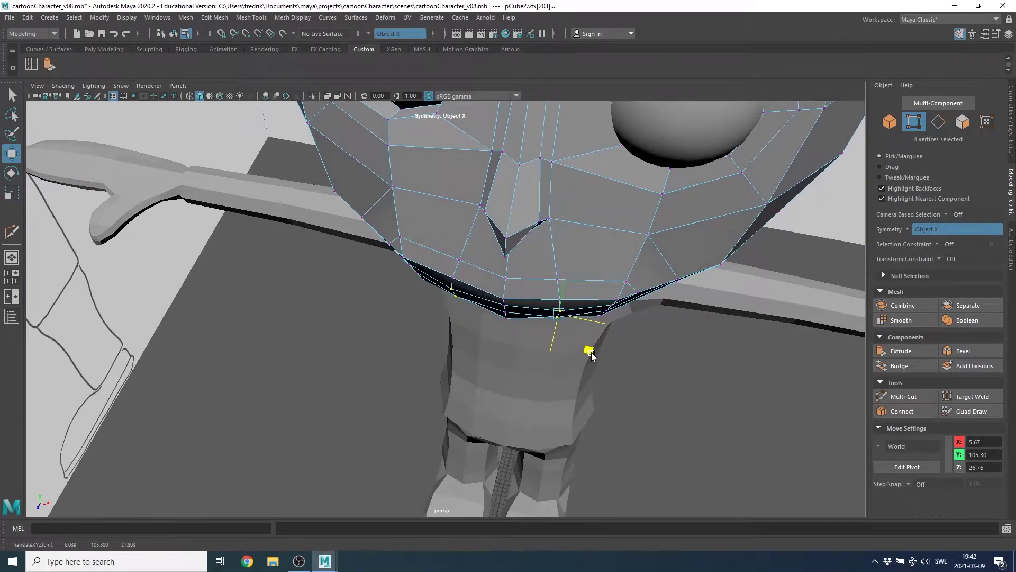
- Select the four centre-line chin vertices and push them slightly back
mouse_move(515, 354)
alt+mouse_down()
mouse_move(490, 334)
mouse_move(530, 339)
mouse_move(554, 322)
mouse_move(535, 307)
alt+mouse_up()
click(533, 305)
shift+click(527, 342)
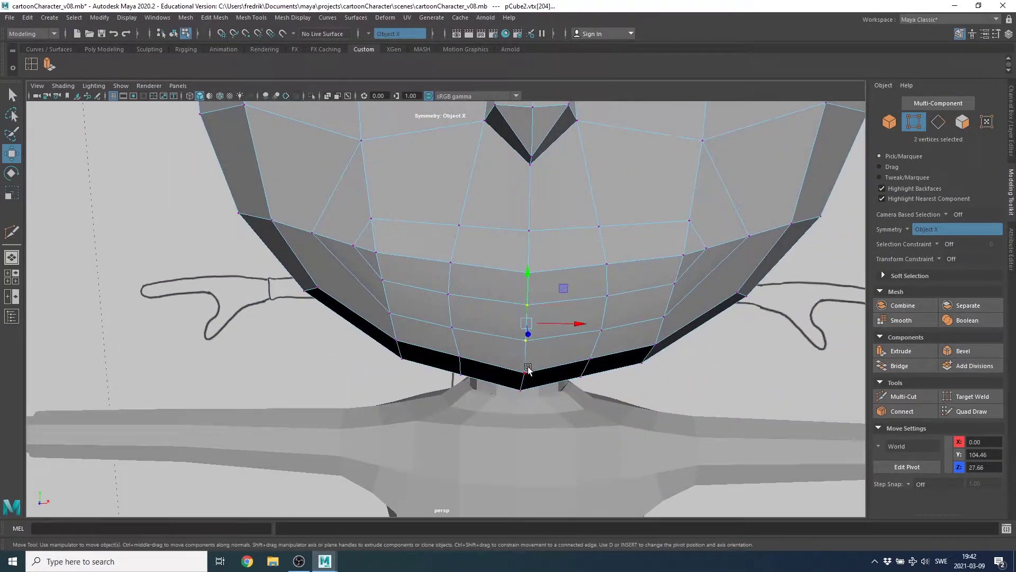
shift+click(528, 375)
shift+click(530, 269)
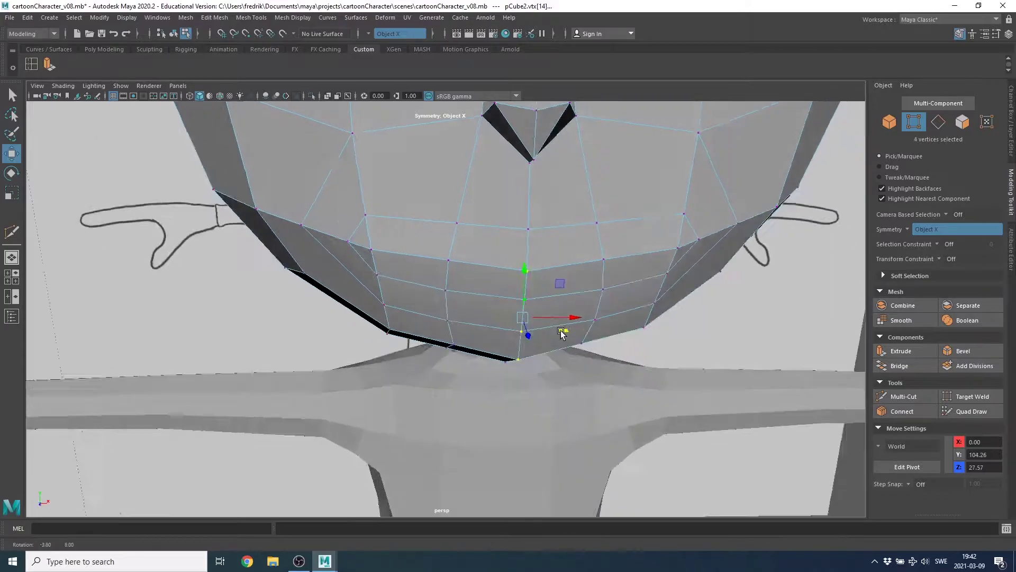
alt+drag(530, 269, 589, 344)
middle_drag(519, 310, 518, 307)
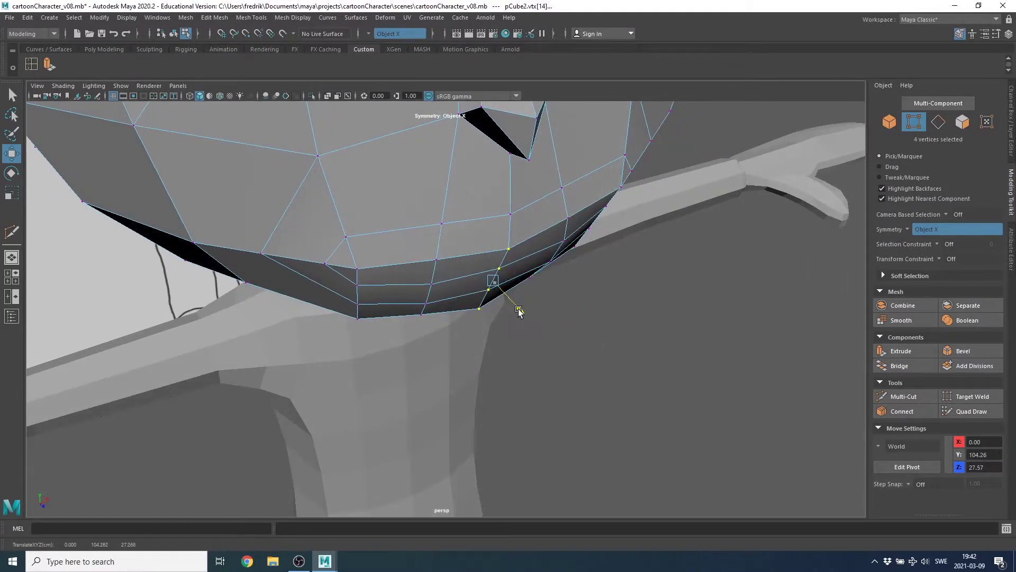
mouse_move(517, 307)
alt+mouse_down()
mouse_move(520, 345)
mouse_move(420, 279)
mouse_move(475, 215)
mouse_move(545, 245)
mouse_move(592, 300)
mouse_move(603, 277)
mouse_move(497, 331)
mouse_move(495, 288)
mouse_move(549, 328)
alt+mouse_up()
- Align the chin profile vertices with the side-view reference sketch outline
key(space)
key(space)
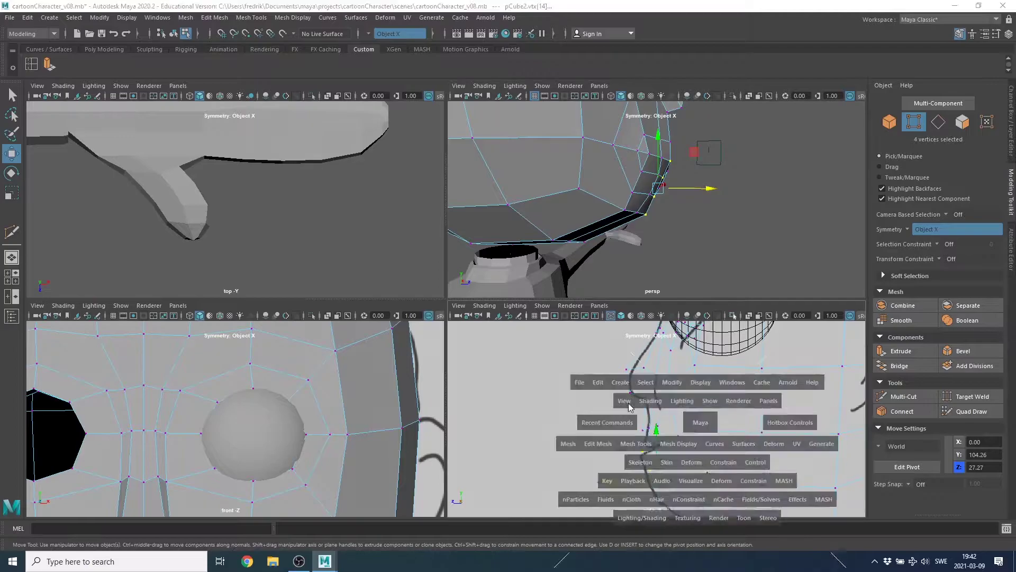
mouse_move(562, 386)
alt+right_down()
mouse_move(409, 352)
mouse_move(635, 353)
alt+right_up()
scroll(423, 318, up, 3)
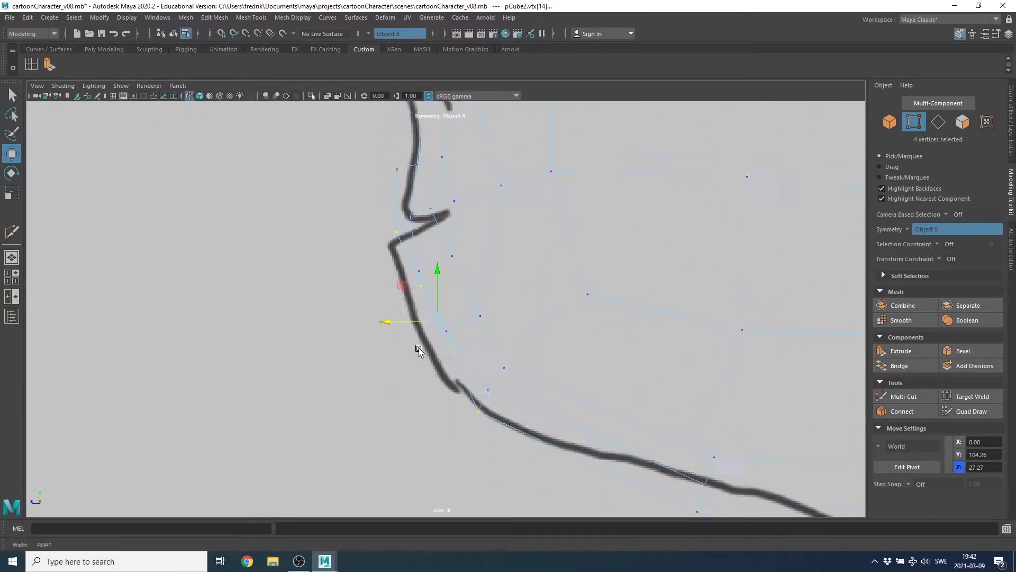
click(394, 265)
drag(423, 288, 418, 282)
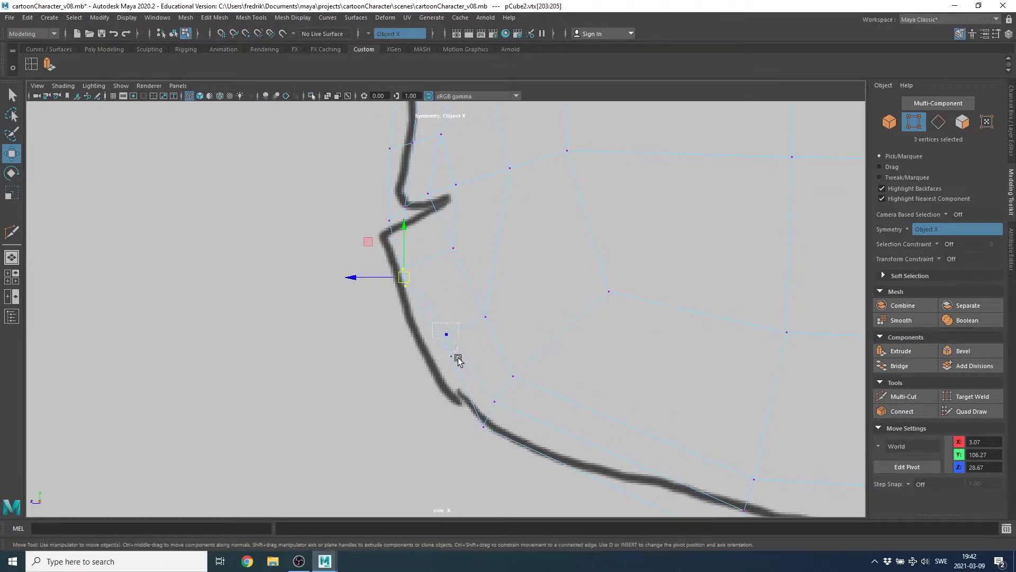
drag(467, 377, 445, 355)
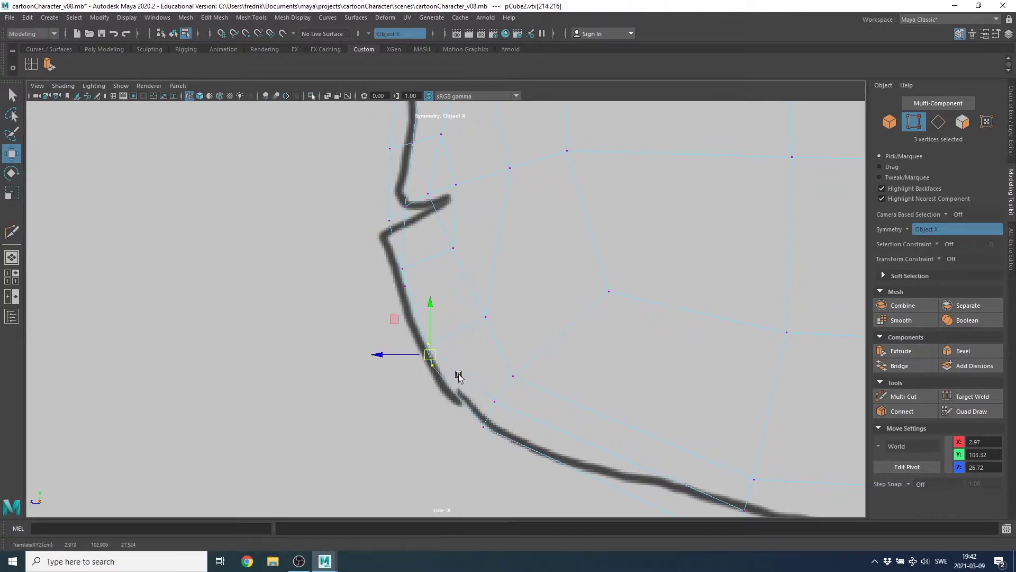
click(488, 416)
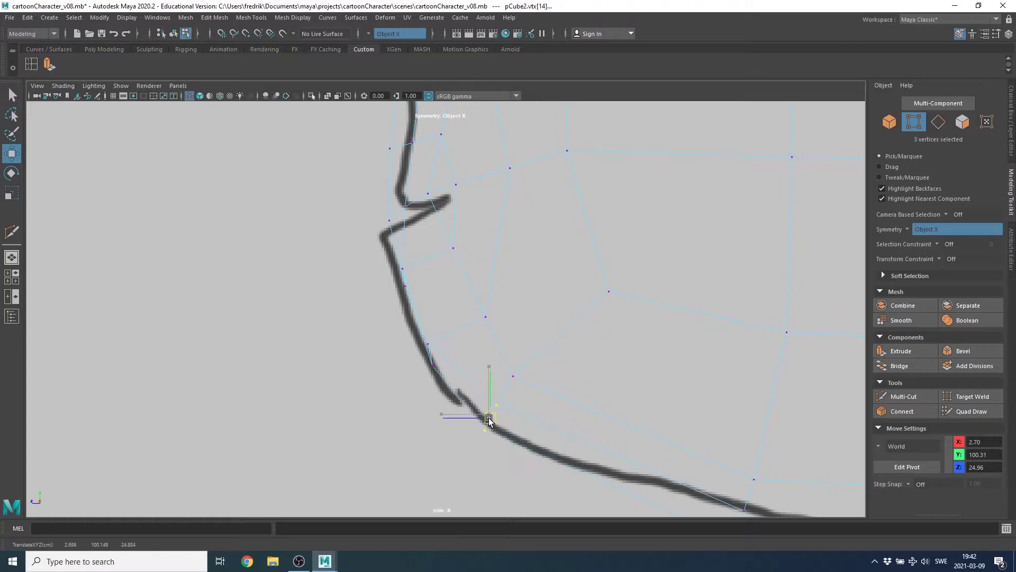
- Align the profile vertices under the nose with the sketch and return to the perspective view
alt+middle_drag(443, 252, 458, 424)
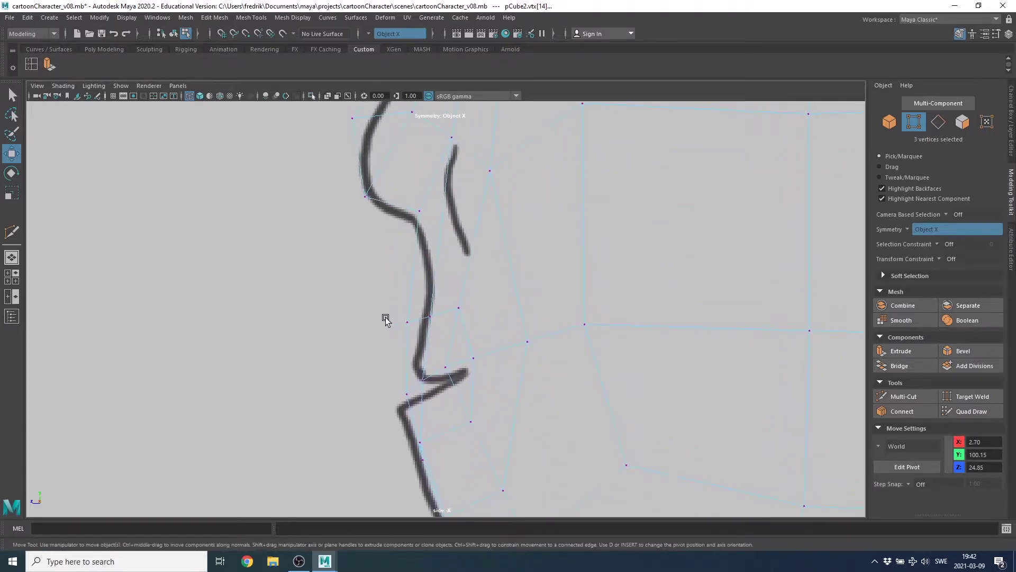
drag(431, 331, 414, 322)
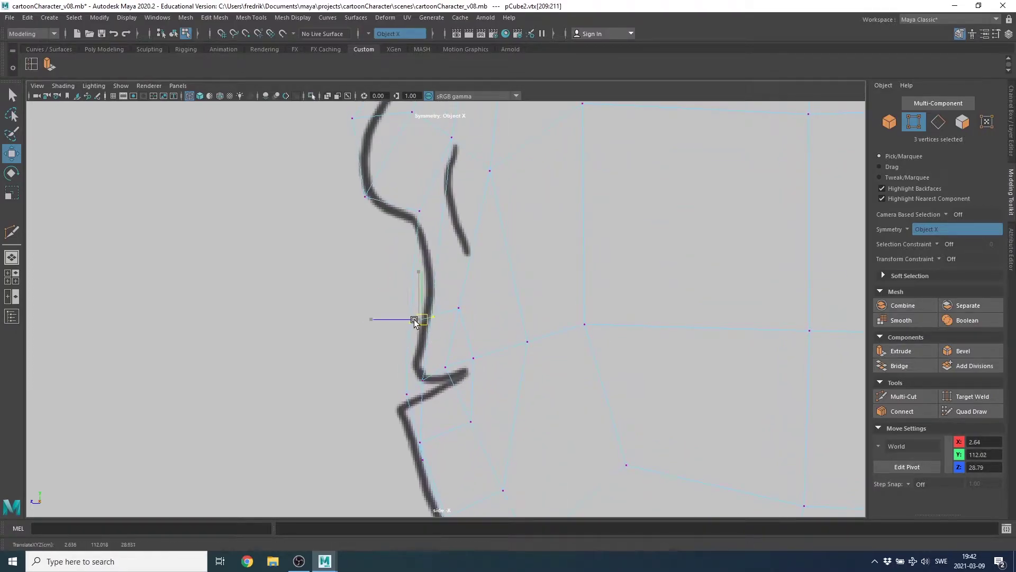
key(space)
key(space)
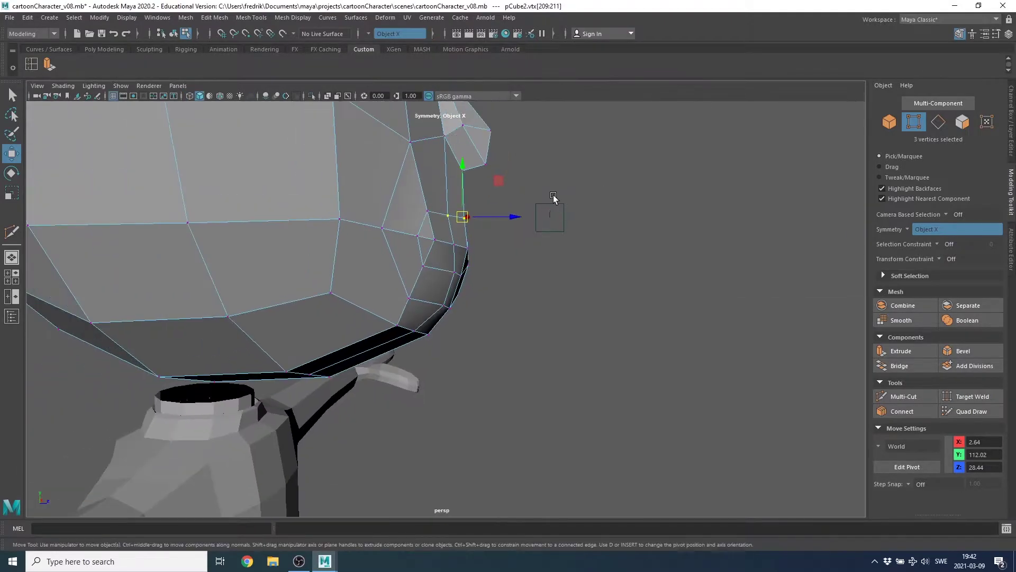
mouse_move(551, 199)
alt+mouse_down()
mouse_move(453, 235)
mouse_move(601, 268)
mouse_move(551, 291)
mouse_move(458, 284)
mouse_move(495, 296)
mouse_move(532, 347)
mouse_move(560, 354)
alt+mouse_up()
alt+drag(586, 313, 590, 311)
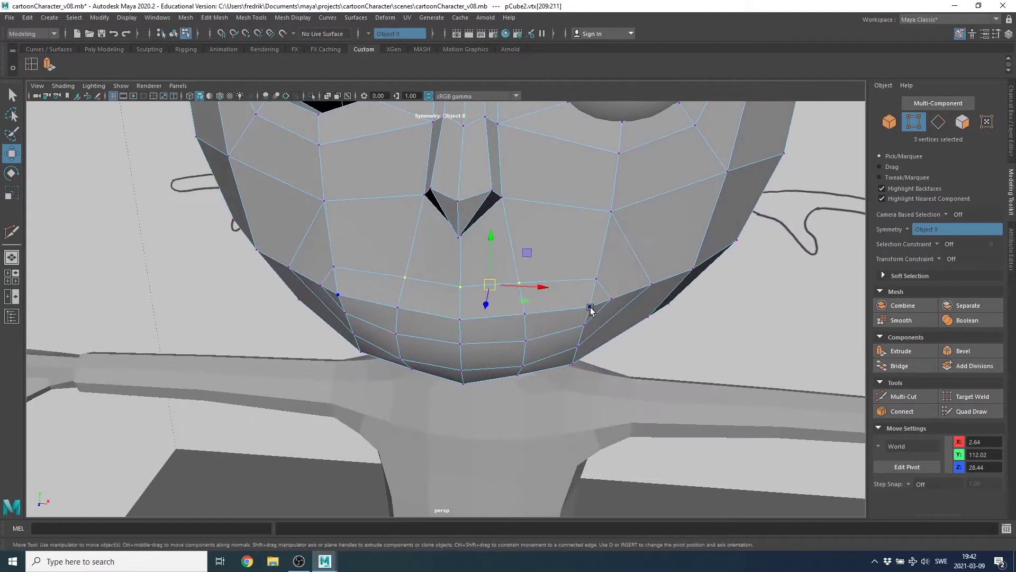
- Push the symmetric mouth-corner vertex pair slightly back along Z into the face
click(590, 308)
click(341, 299)
alt+drag(363, 311, 428, 337)
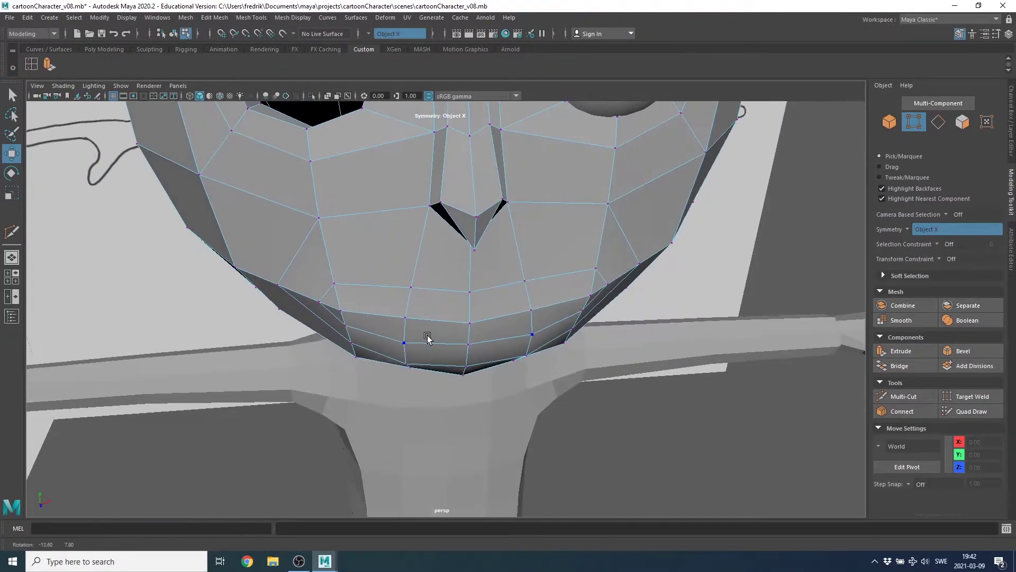
click(593, 296)
alt+drag(593, 298, 608, 291)
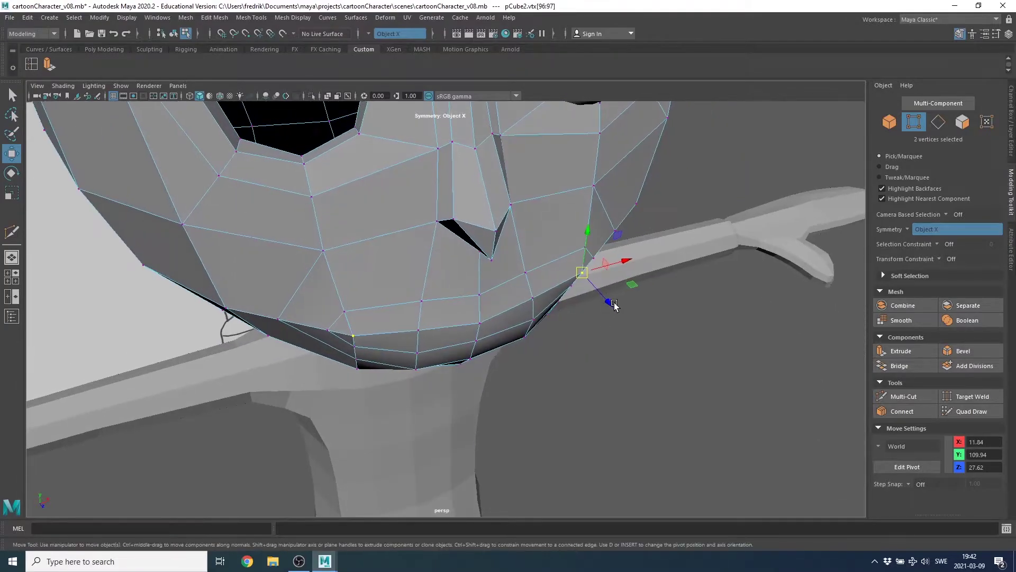
middle_drag(608, 290, 604, 299)
mouse_move(552, 333)
alt+mouse_down()
mouse_move(526, 303)
mouse_move(548, 276)
alt+mouse_up()
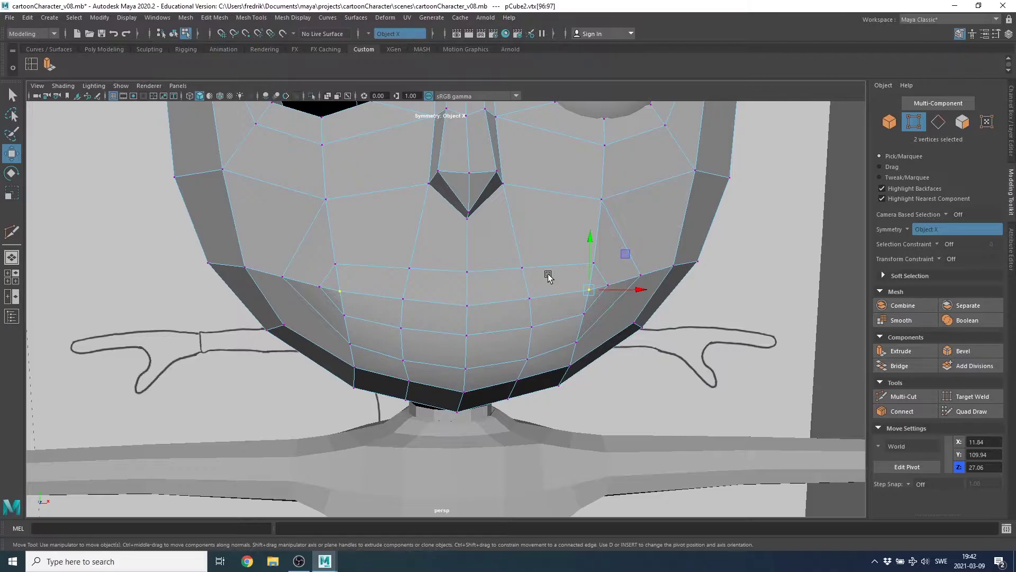
mouse_move(323, 354)
alt+mouse_down()
mouse_move(397, 372)
mouse_move(397, 354)
mouse_move(408, 357)
alt+mouse_up()
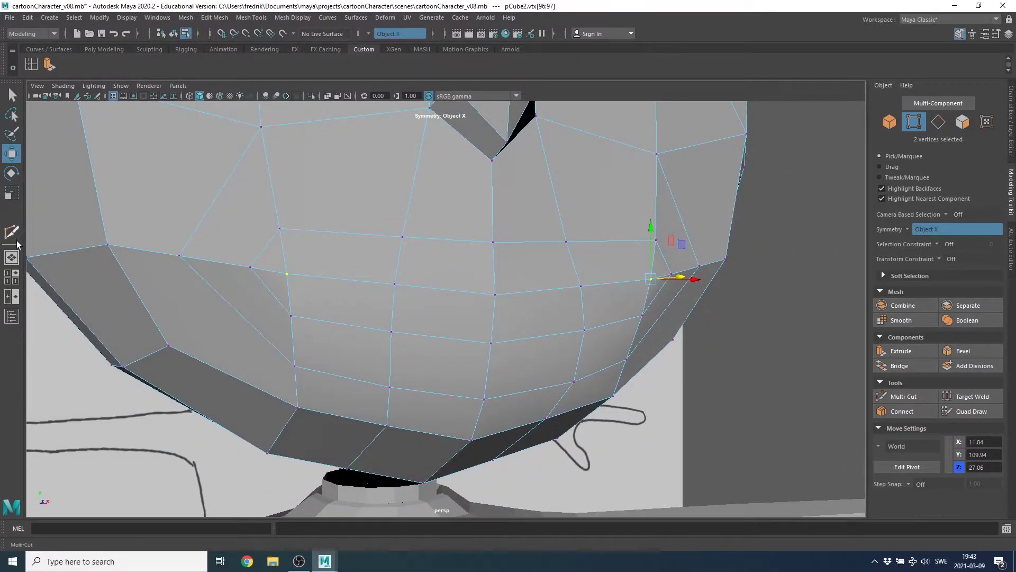
- Multi-Cut a first edge line across the mouth from corner to centre
click(907, 397)
mouse_move(222, 333)
alt+mouse_down()
mouse_move(302, 264)
mouse_move(344, 293)
alt+mouse_up()
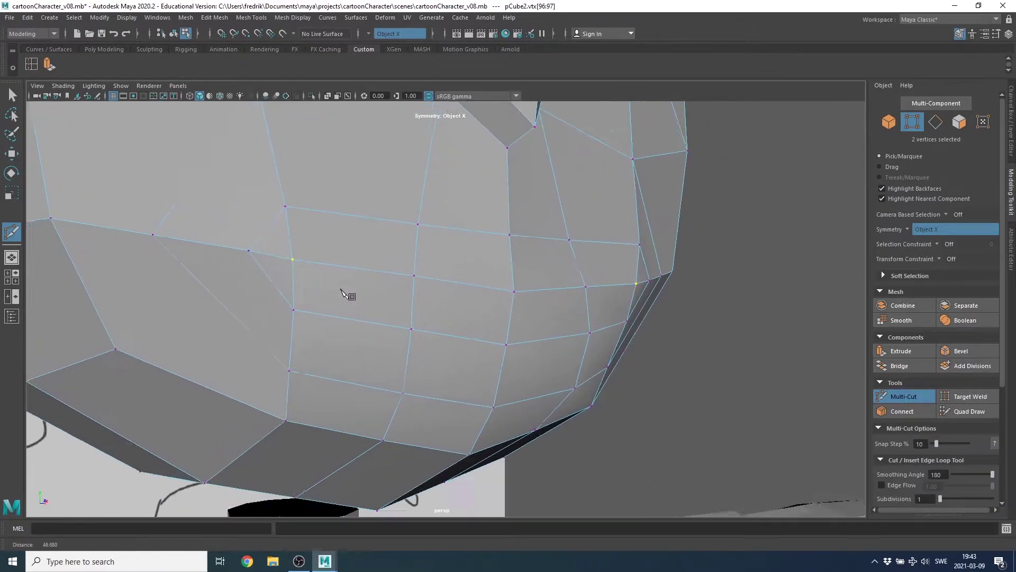
alt+middle_drag(344, 294, 415, 320)
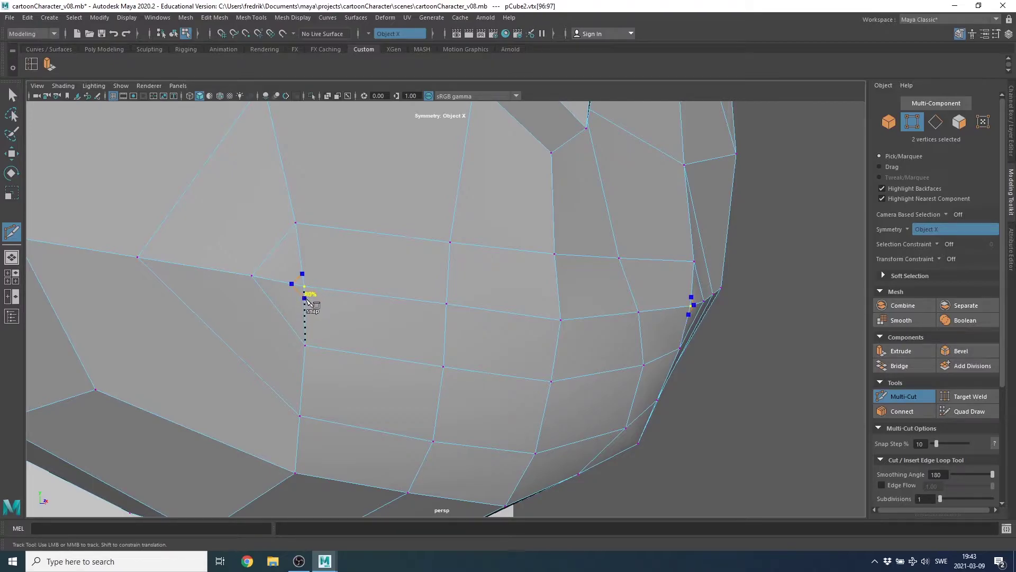
click(305, 299)
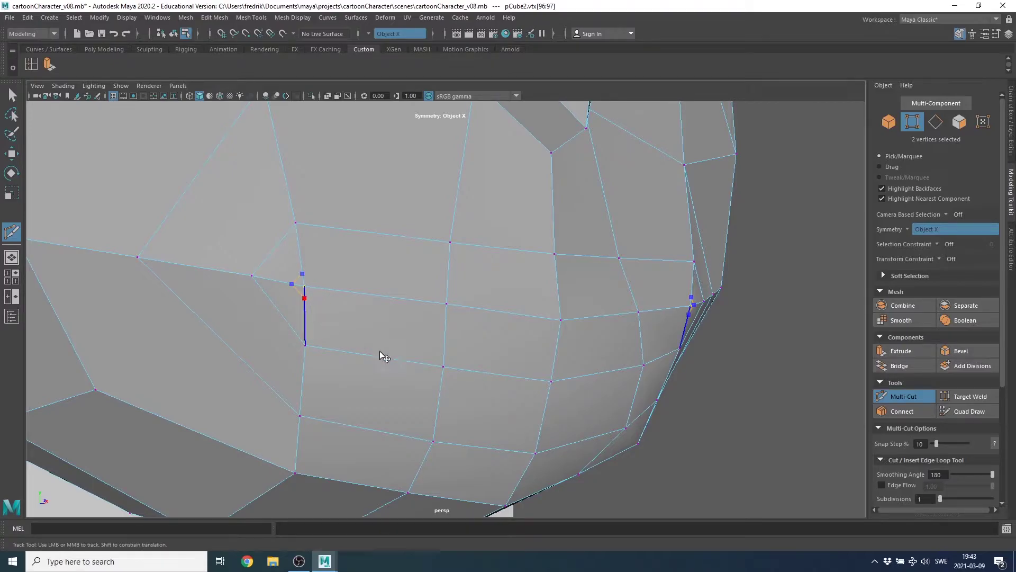
click(446, 316)
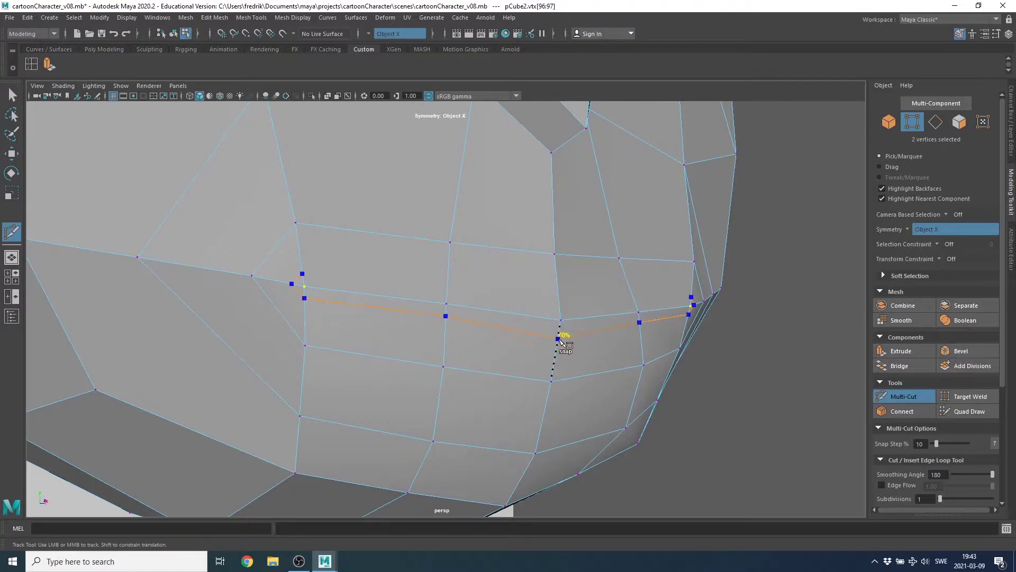
click(560, 334)
alt+drag(635, 371, 586, 374)
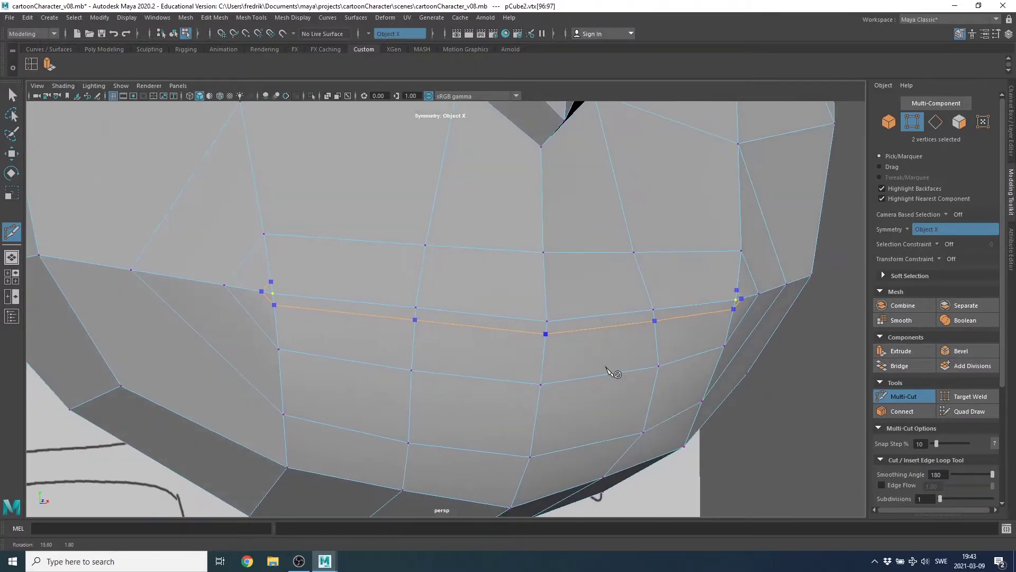
key(Return)
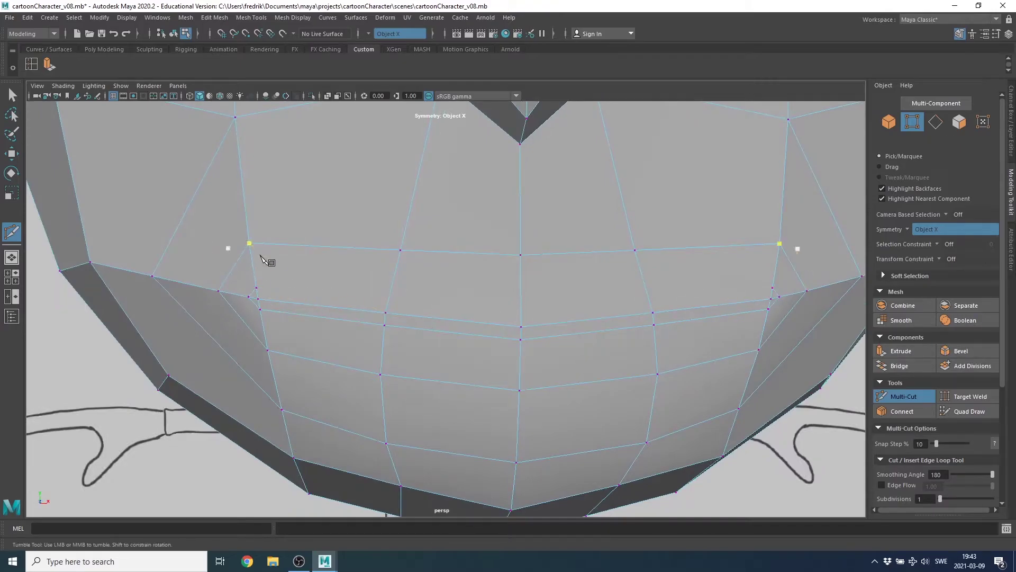
- Cut a second parallel edge line just beside the mouth line
click(262, 291)
click(523, 313)
alt+drag(586, 370, 499, 364)
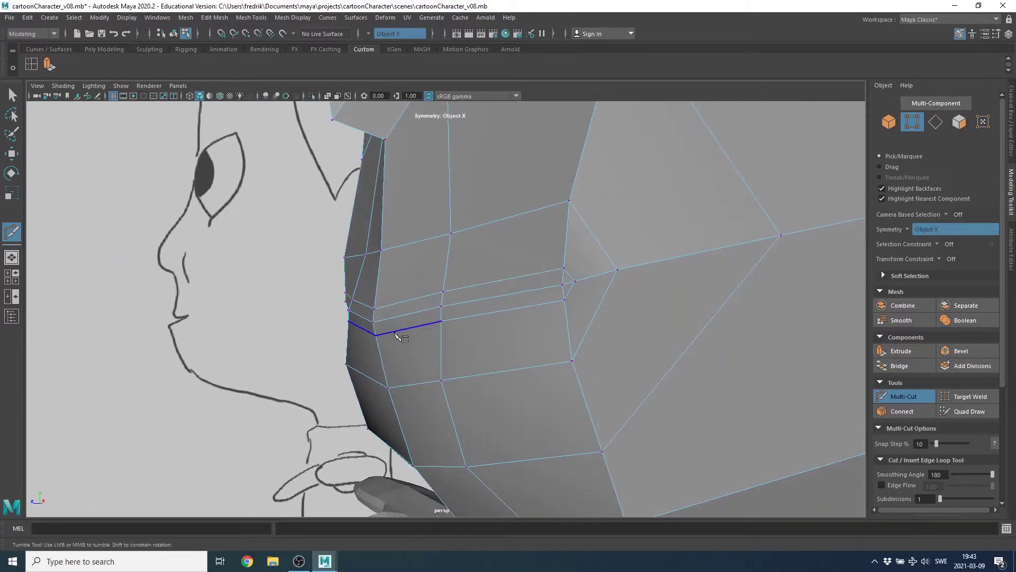
mouse_move(396, 333)
alt+mouse_down()
mouse_move(587, 363)
mouse_move(442, 351)
mouse_move(454, 353)
alt+mouse_up()
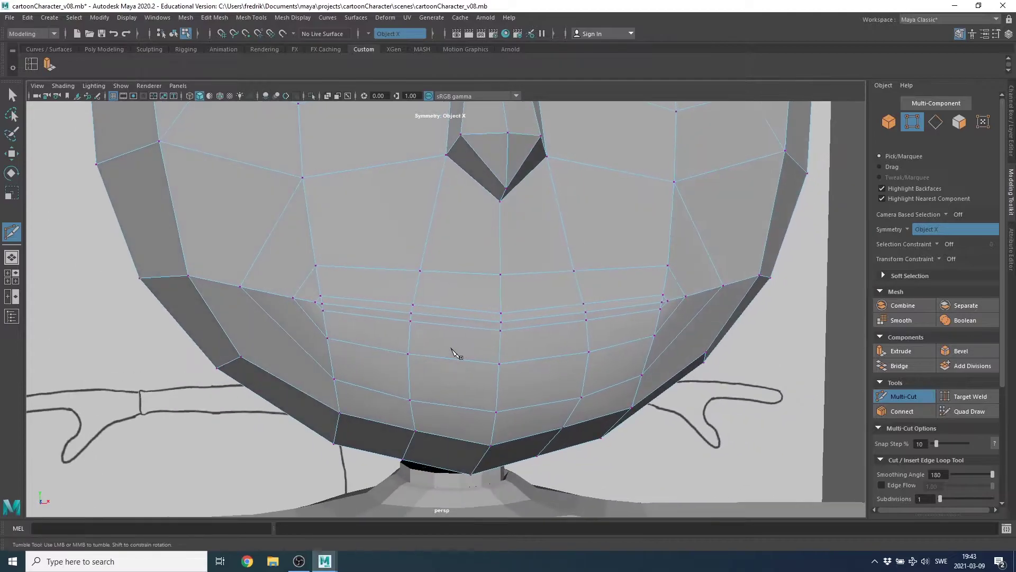
- Delete the face strip along the mouth line to open the mouth
key(q)
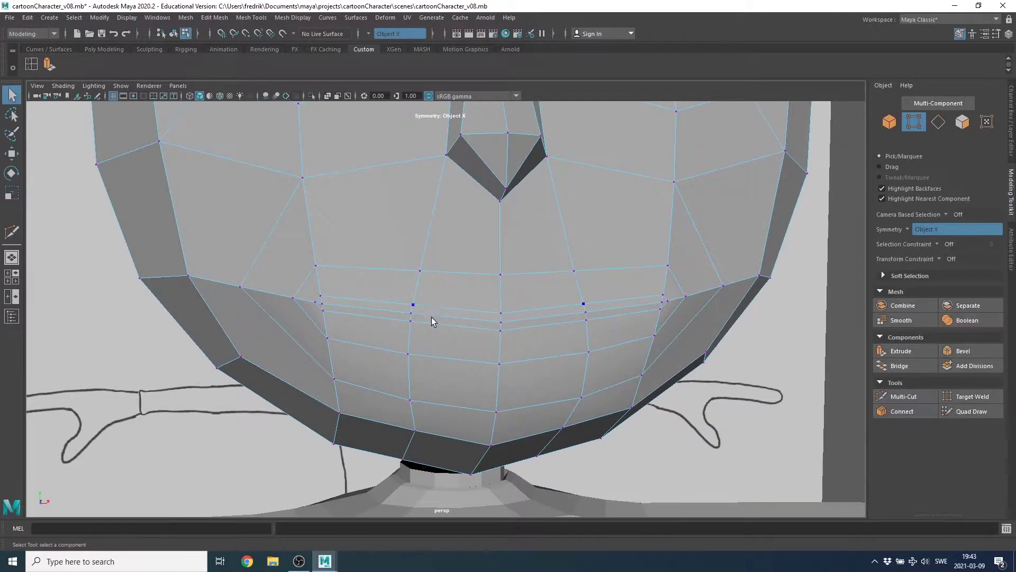
right_click(359, 302)
click(359, 299)
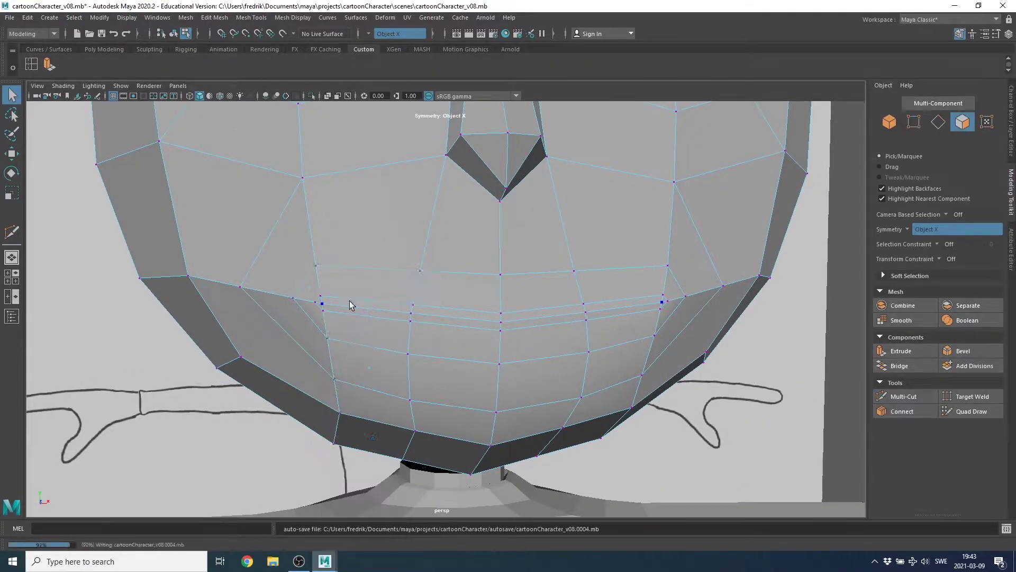
click(335, 313)
scroll(274, 303, up, 3)
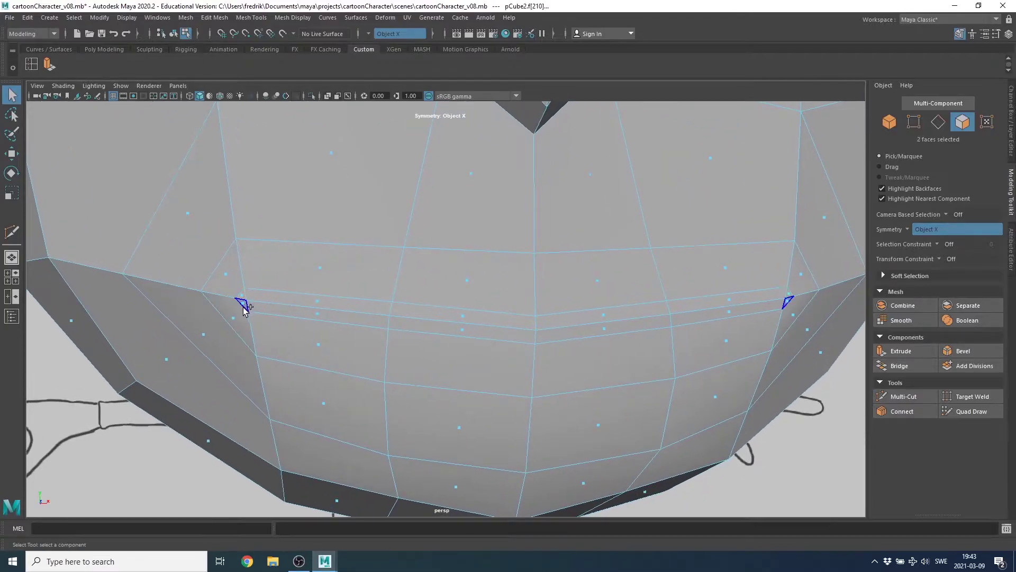
click(317, 301)
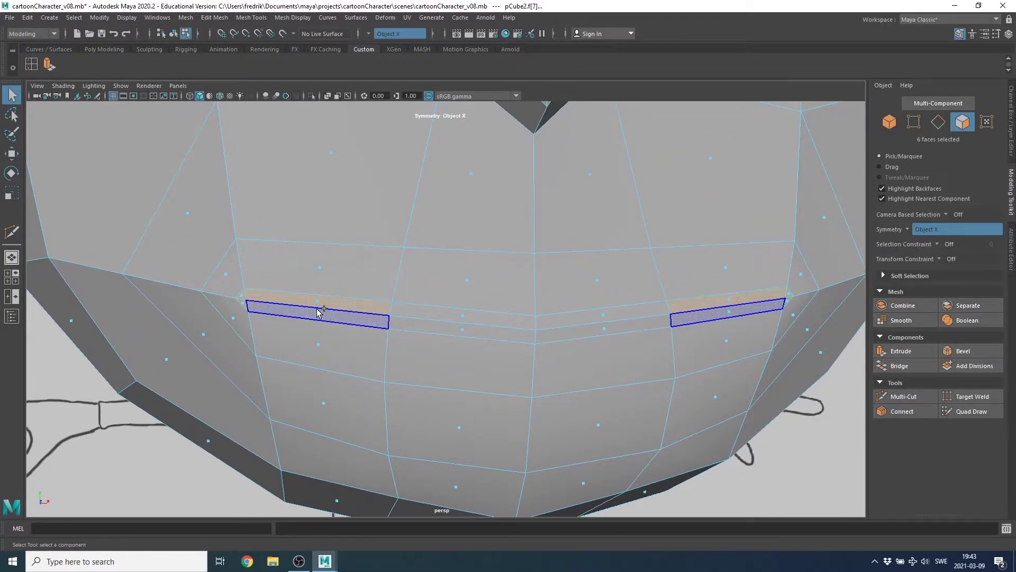
double_click(463, 326)
ctrl+shift+click(465, 336)
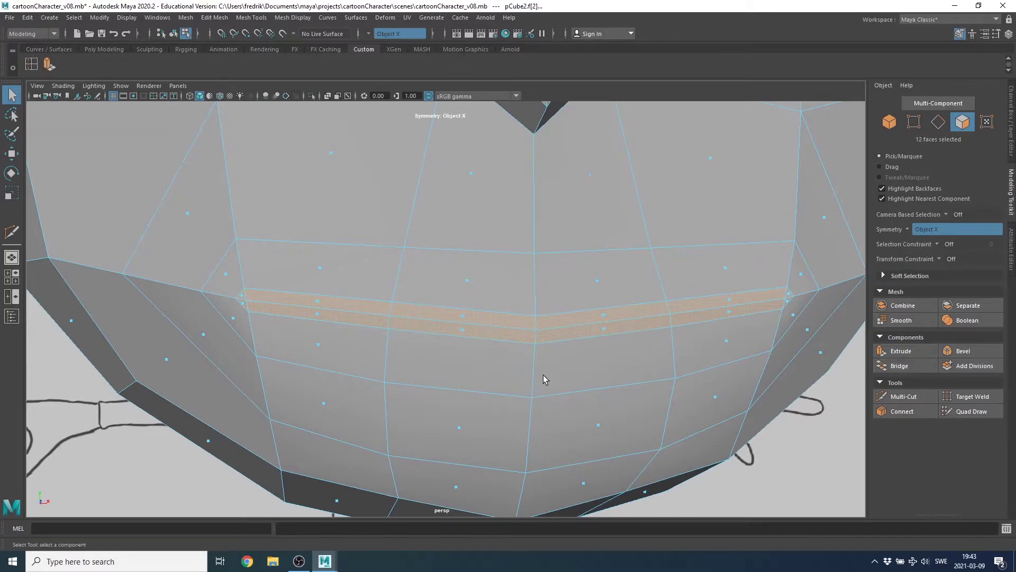
key(Delete)
- Select the vertices at the corners of the opened mouth
mouse_move(672, 363)
alt+right_down()
mouse_move(628, 347)
mouse_move(475, 338)
alt+right_up()
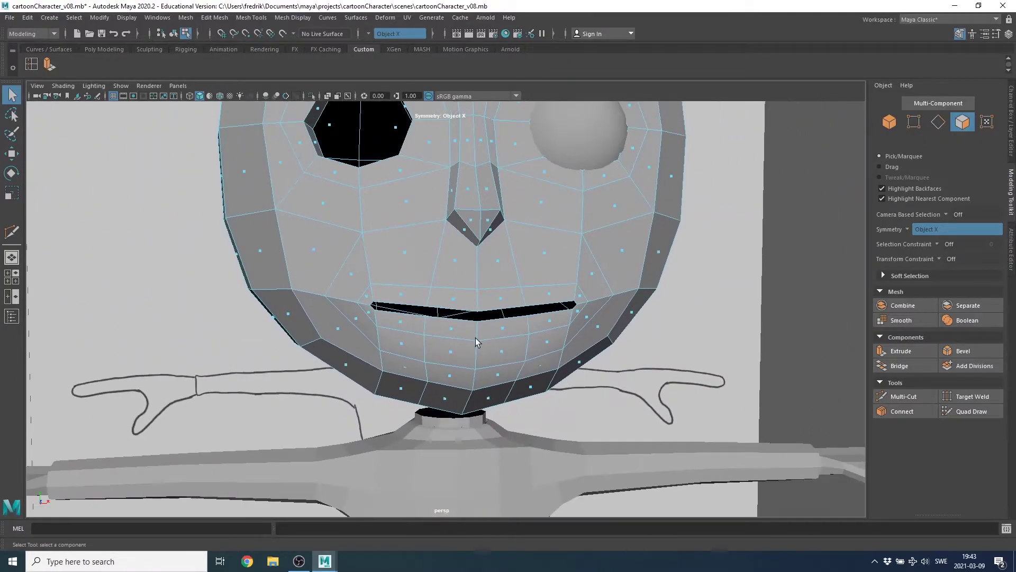
mouse_move(475, 337)
alt+mouse_down()
mouse_move(434, 337)
mouse_move(479, 336)
mouse_move(470, 349)
mouse_move(460, 335)
mouse_move(476, 331)
mouse_move(469, 329)
mouse_move(495, 332)
mouse_move(472, 336)
mouse_move(451, 312)
mouse_move(456, 333)
mouse_move(495, 365)
mouse_move(497, 381)
mouse_move(469, 345)
mouse_move(479, 334)
mouse_move(505, 354)
mouse_move(546, 323)
alt+mouse_up()
scroll(477, 339, up, 3)
click(450, 309)
click(435, 298)
click(432, 318)
key(w)
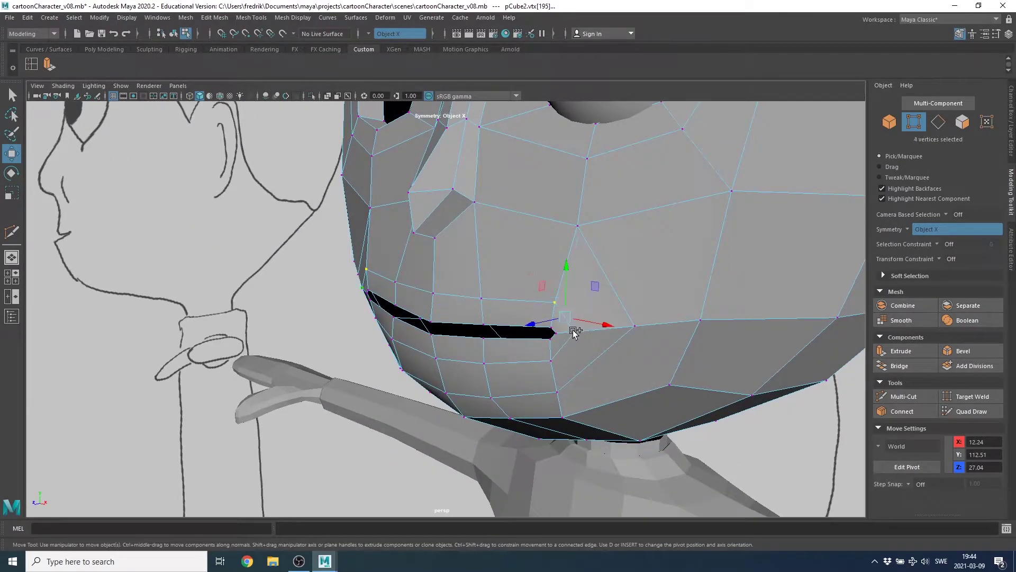
shift+click(576, 332)
scroll(608, 377, up, 2)
scroll(608, 392, up, 1)
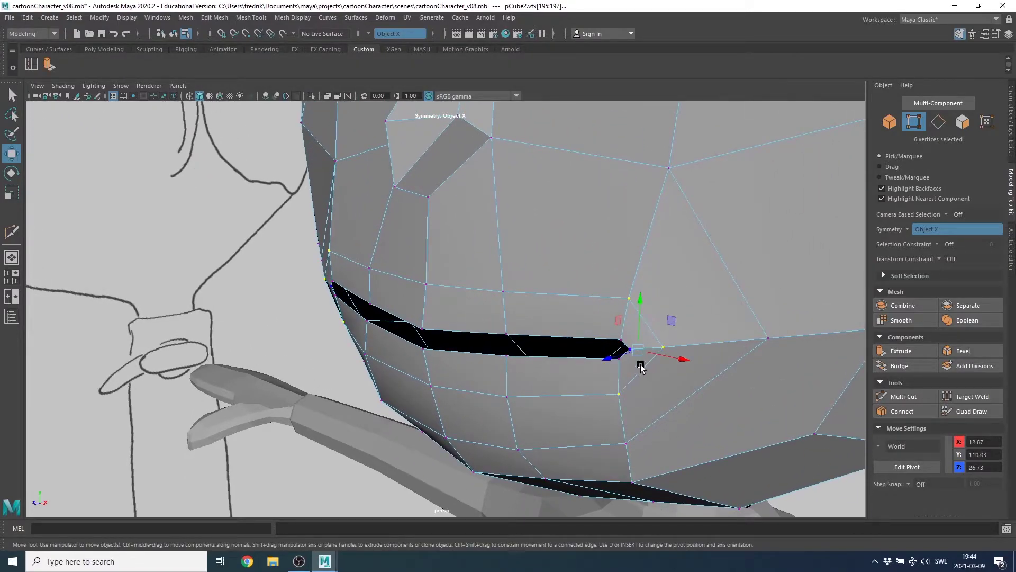
key(q)
- Shift the mouth-corner vertices up and outward
shift+click(622, 360)
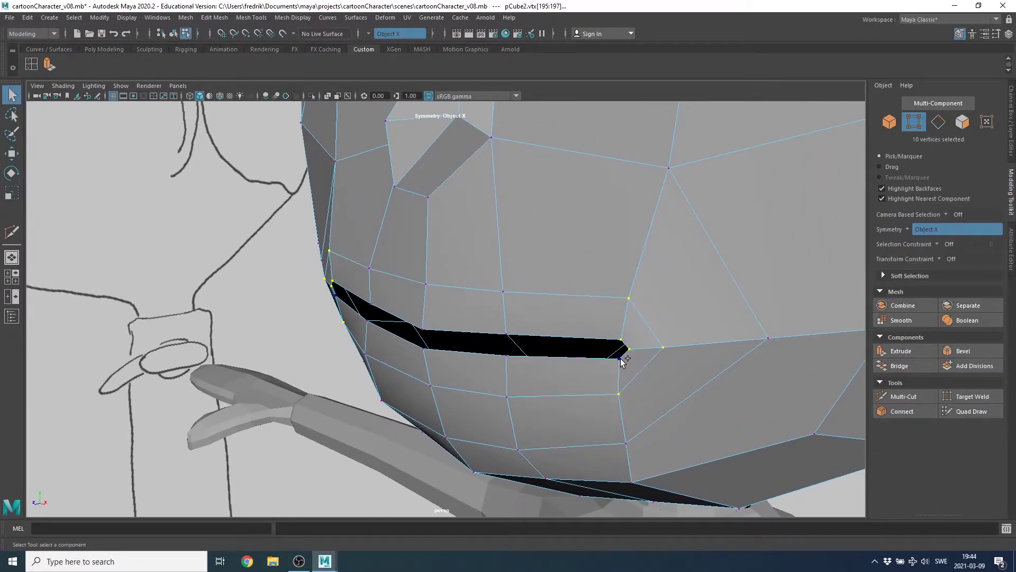
mouse_move(635, 382)
alt+mouse_down()
mouse_move(652, 411)
mouse_move(567, 386)
mouse_move(585, 387)
alt+mouse_up()
key(w)
mouse_move(608, 352)
alt+mouse_down()
mouse_move(644, 379)
mouse_move(680, 363)
alt+mouse_up()
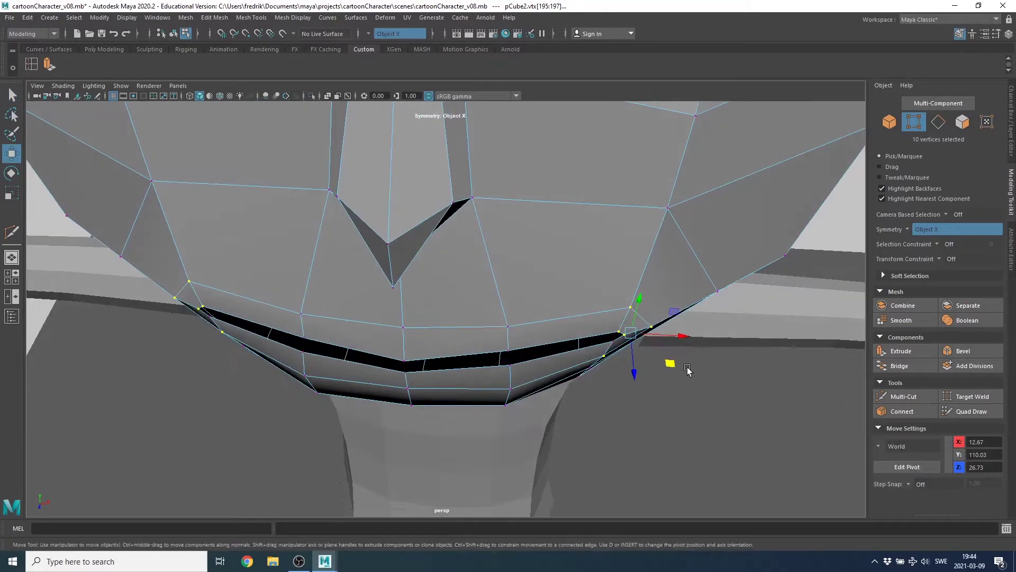
middle_drag(673, 366, 665, 356)
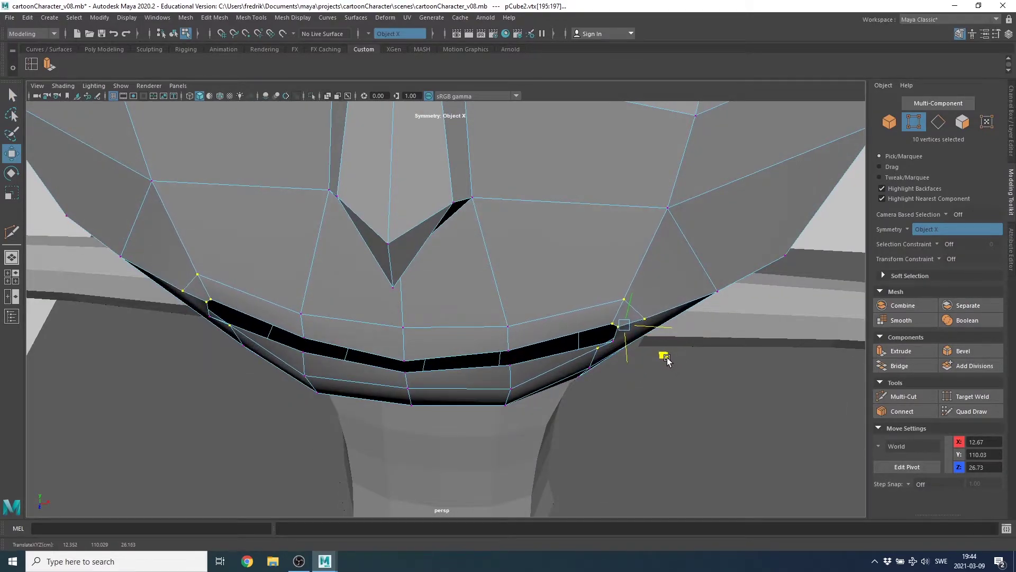
mouse_move(665, 356)
alt+mouse_down()
mouse_move(586, 381)
mouse_move(489, 316)
mouse_move(360, 333)
mouse_move(470, 331)
mouse_move(504, 345)
mouse_move(577, 338)
mouse_move(449, 347)
alt+mouse_up()
scroll(488, 316, down, 3)
- Spread the nostril vertices outward at the base of the nose
alt+drag(467, 350, 457, 317)
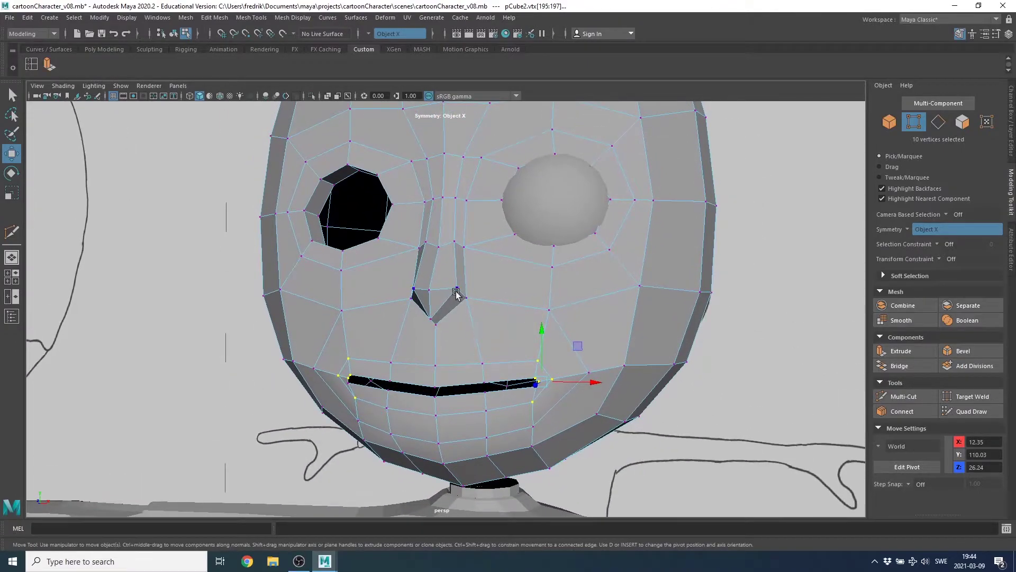
alt+drag(470, 317, 481, 300)
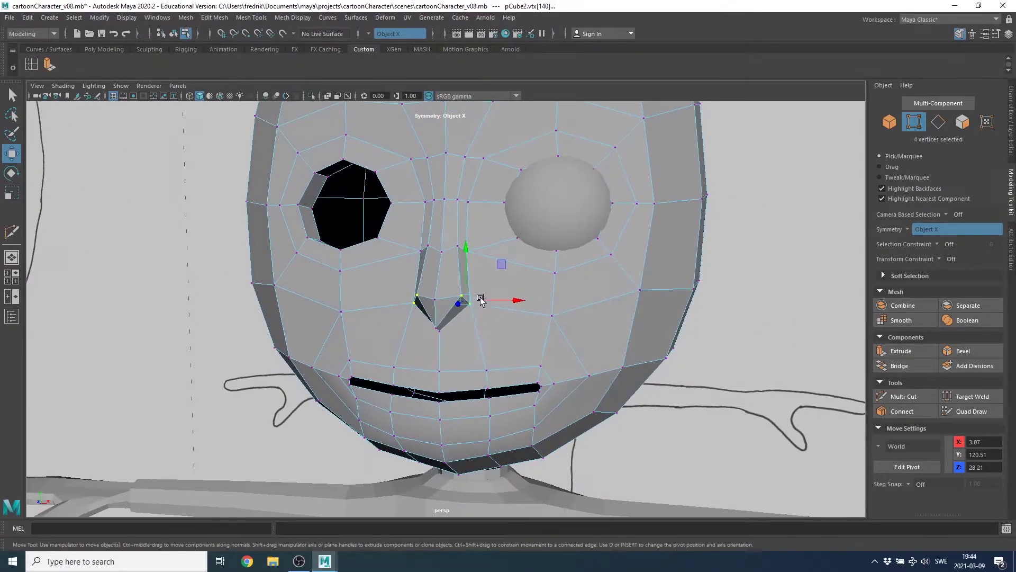
drag(506, 260, 515, 266)
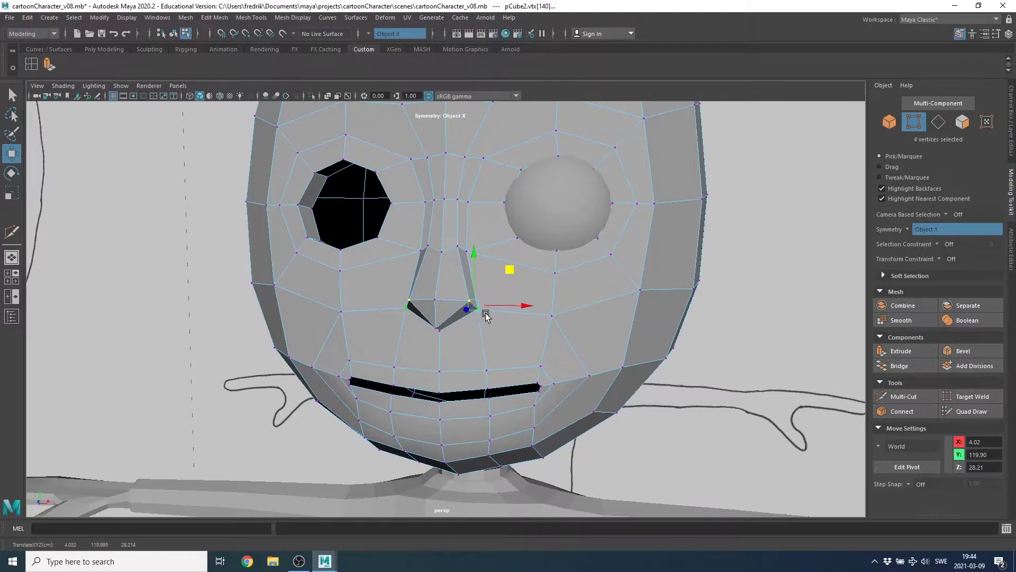
mouse_move(486, 316)
alt+mouse_down()
mouse_move(418, 313)
mouse_move(488, 379)
mouse_move(489, 333)
mouse_move(446, 341)
mouse_move(507, 336)
mouse_move(424, 365)
alt+mouse_up()
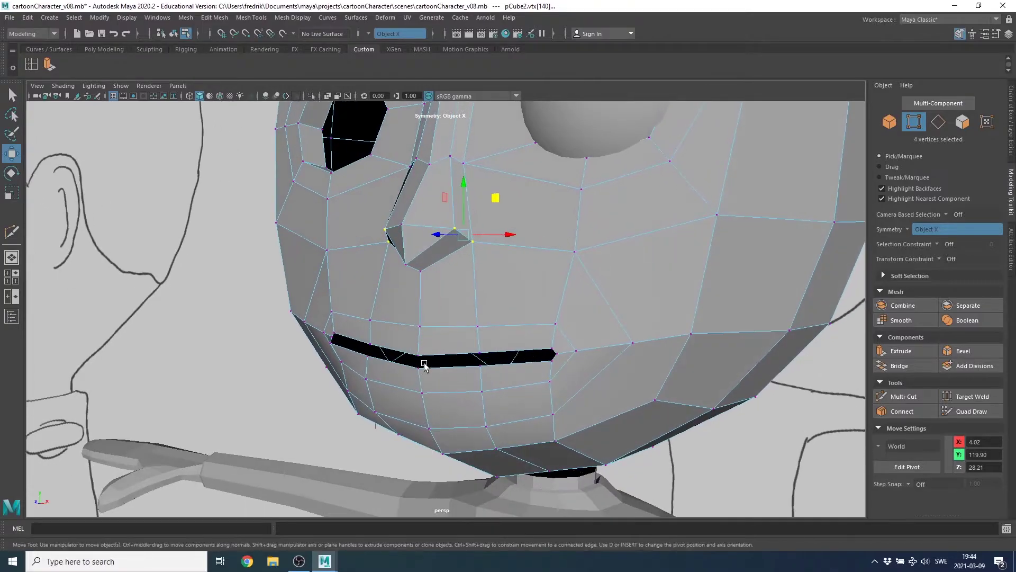
- Extrude the edge loop around the lip rim
right_click(513, 353)
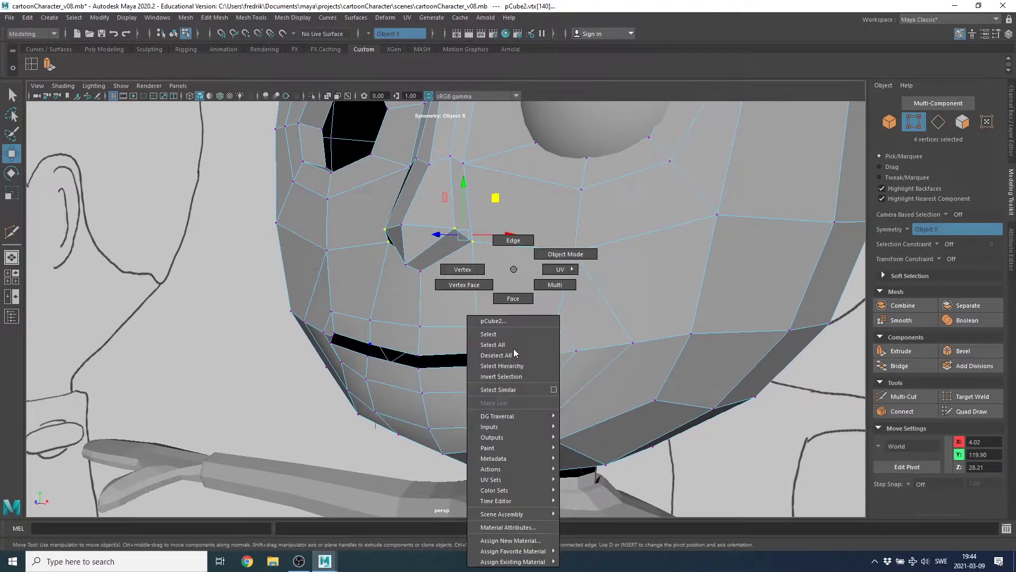
click(518, 229)
double_click(490, 352)
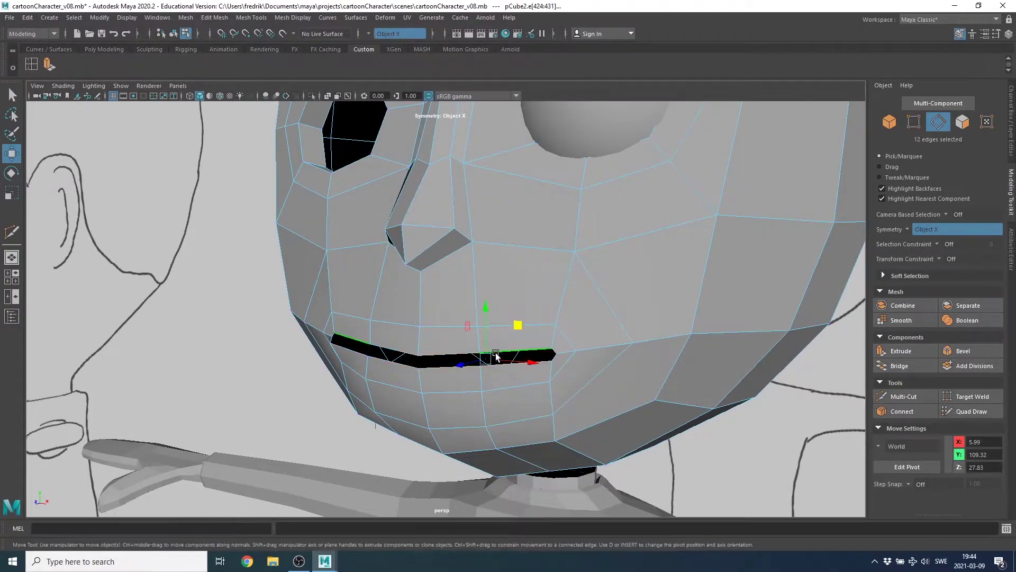
mouse_move(492, 354)
alt+mouse_down()
mouse_move(567, 336)
mouse_move(507, 367)
mouse_move(527, 362)
alt+mouse_up()
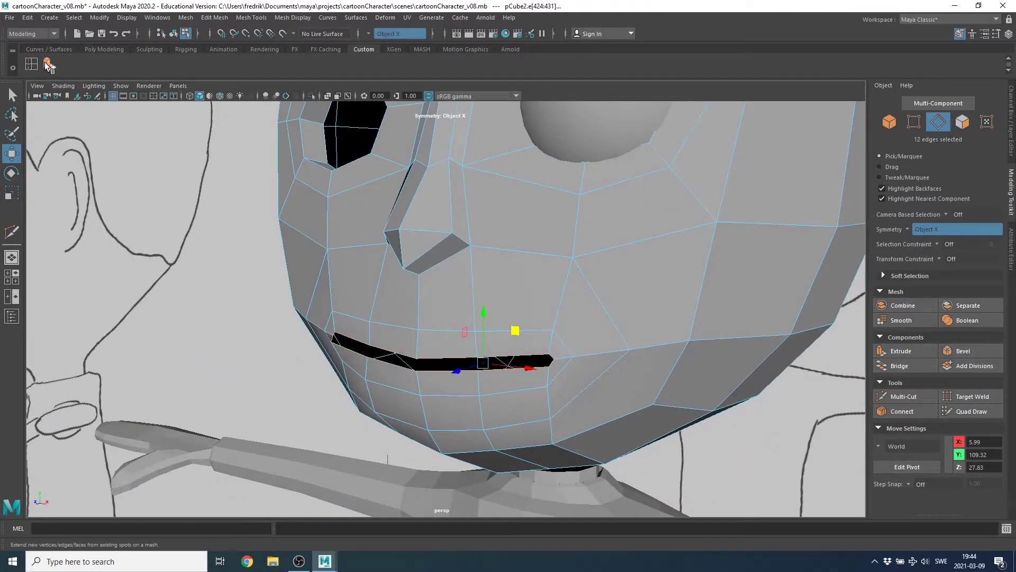
key(ctrl+e)
mouse_move(447, 328)
alt+mouse_down()
mouse_move(466, 348)
mouse_move(522, 348)
alt+mouse_up()
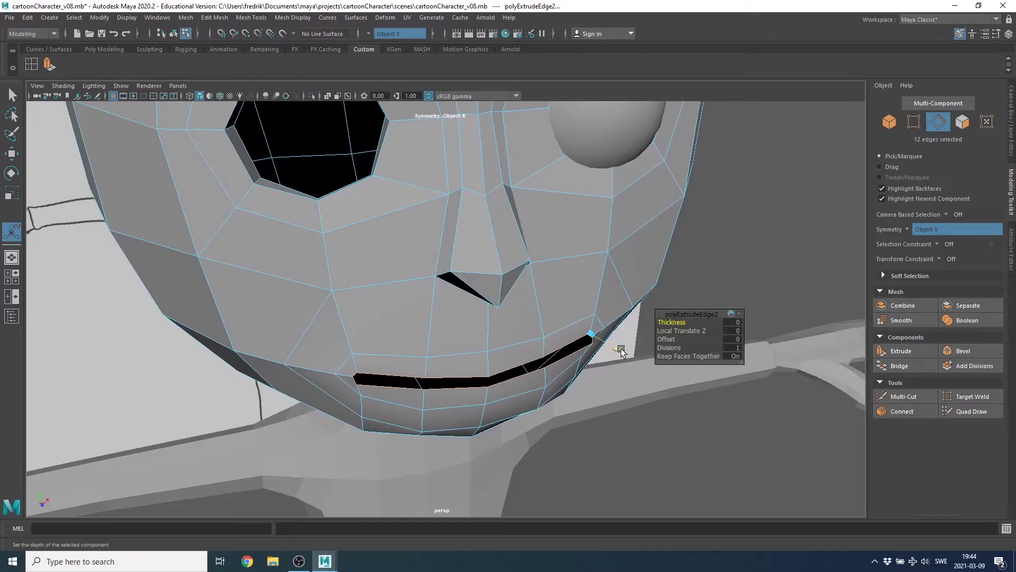
mouse_move(581, 365)
alt+mouse_down()
mouse_move(582, 350)
mouse_move(551, 356)
mouse_move(445, 318)
mouse_move(469, 309)
alt+mouse_up()
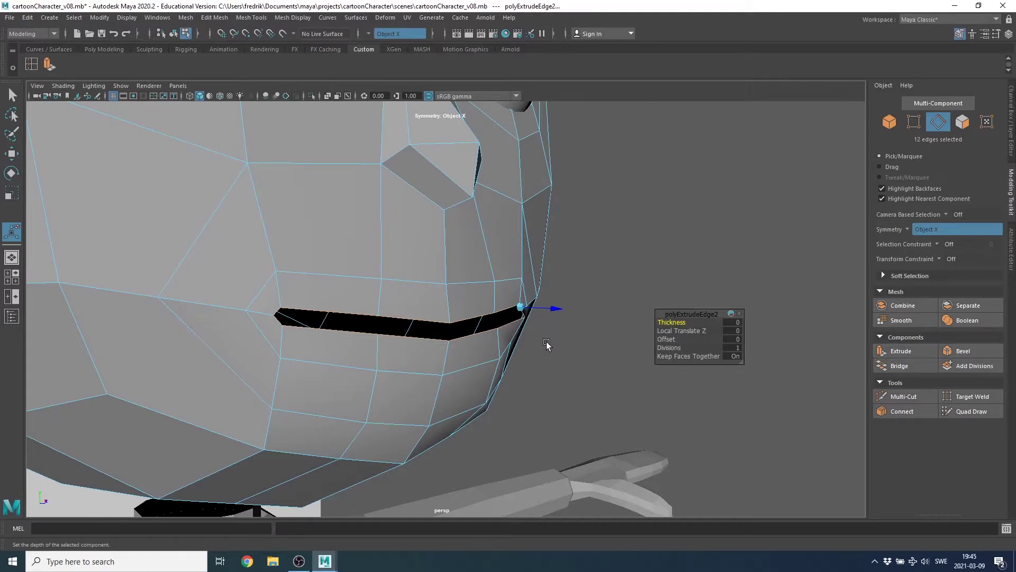
- Push the extruded lip edges back into the head to form the inner lip
key(w)
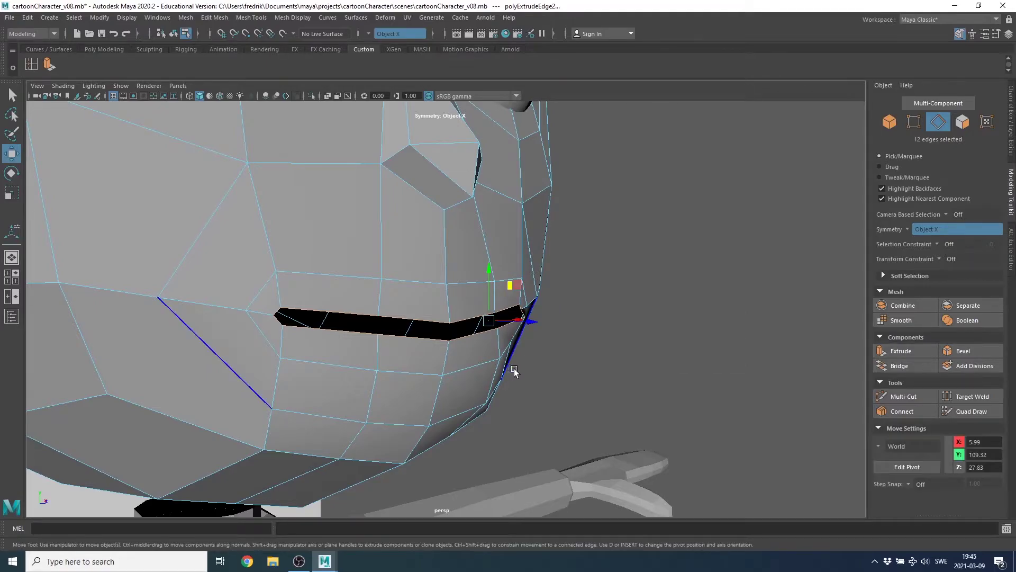
alt+drag(514, 371, 520, 324)
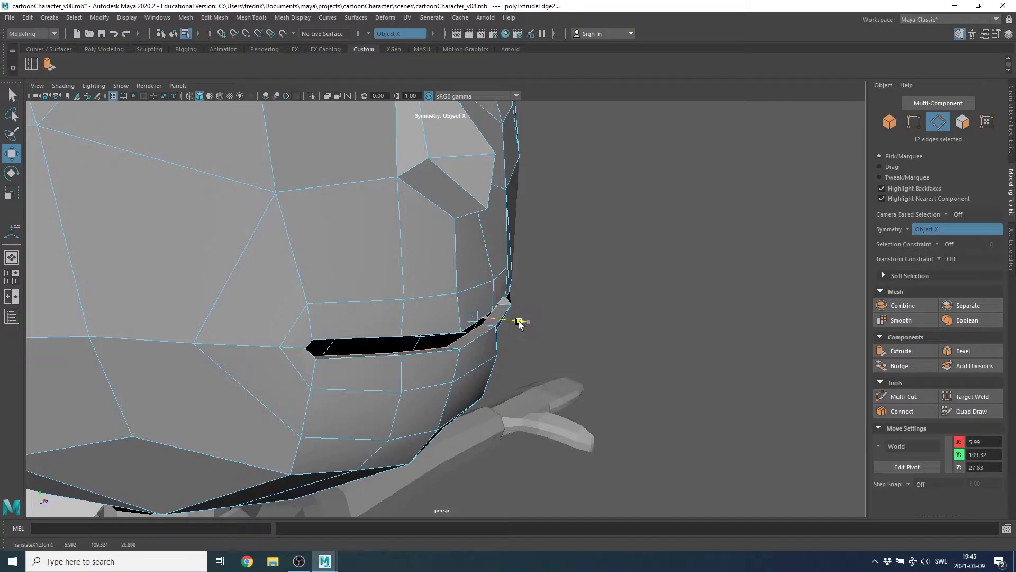
mouse_move(434, 333)
alt+mouse_down()
mouse_move(438, 327)
mouse_move(404, 324)
mouse_move(311, 332)
mouse_move(498, 331)
mouse_move(487, 317)
mouse_move(499, 295)
mouse_move(545, 321)
mouse_move(599, 331)
alt+mouse_up()
click(499, 330)
mouse_move(600, 331)
alt+right_down()
mouse_move(665, 345)
mouse_move(465, 374)
mouse_move(640, 382)
alt+right_up()
mouse_move(641, 382)
alt+mouse_down()
mouse_move(401, 295)
mouse_move(446, 325)
mouse_move(418, 341)
mouse_move(511, 331)
alt+mouse_up()
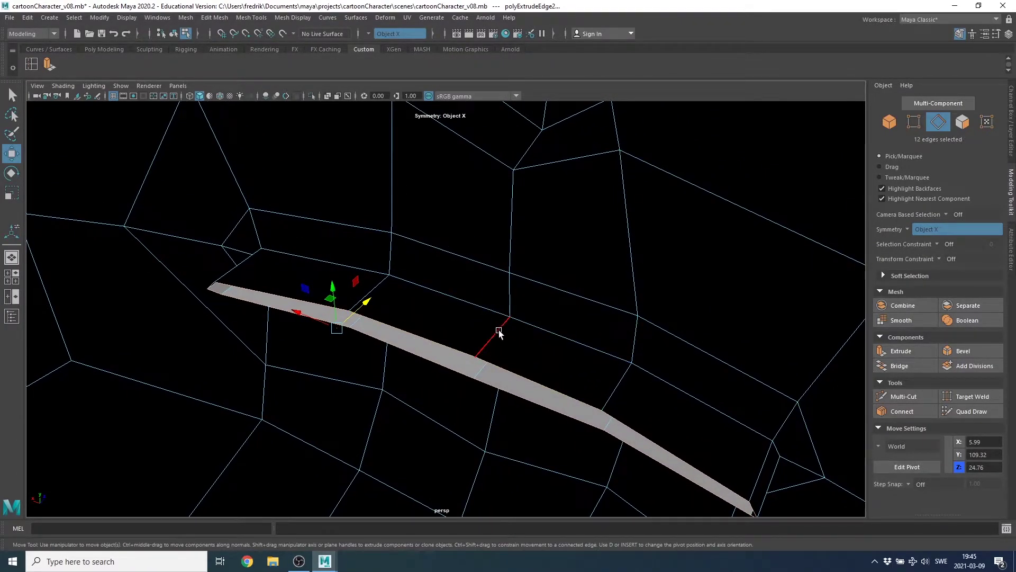
- Insert an edge loop across the new inner lip strip
double_click(31, 65)
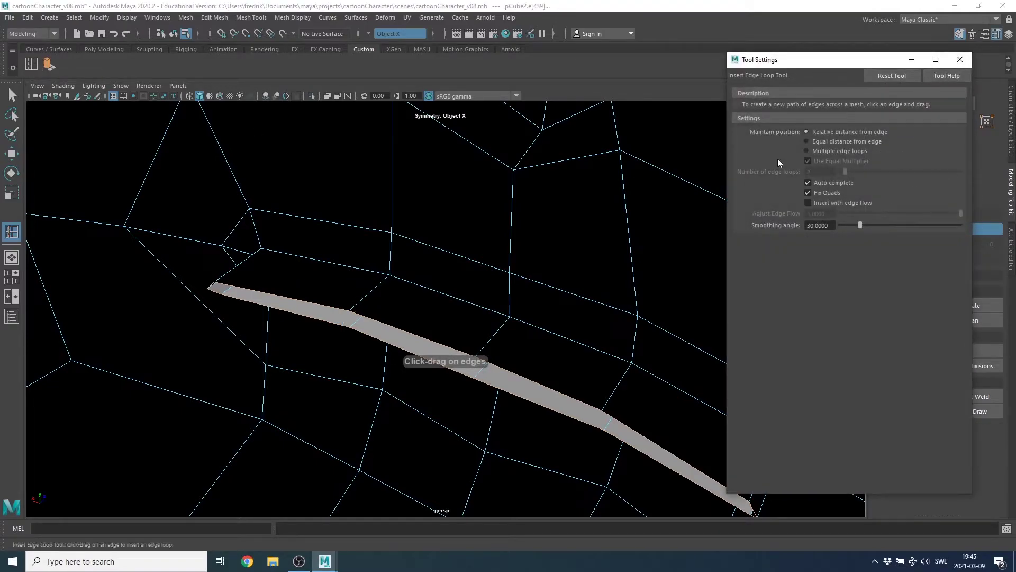
click(960, 59)
alt+drag(647, 270, 540, 332)
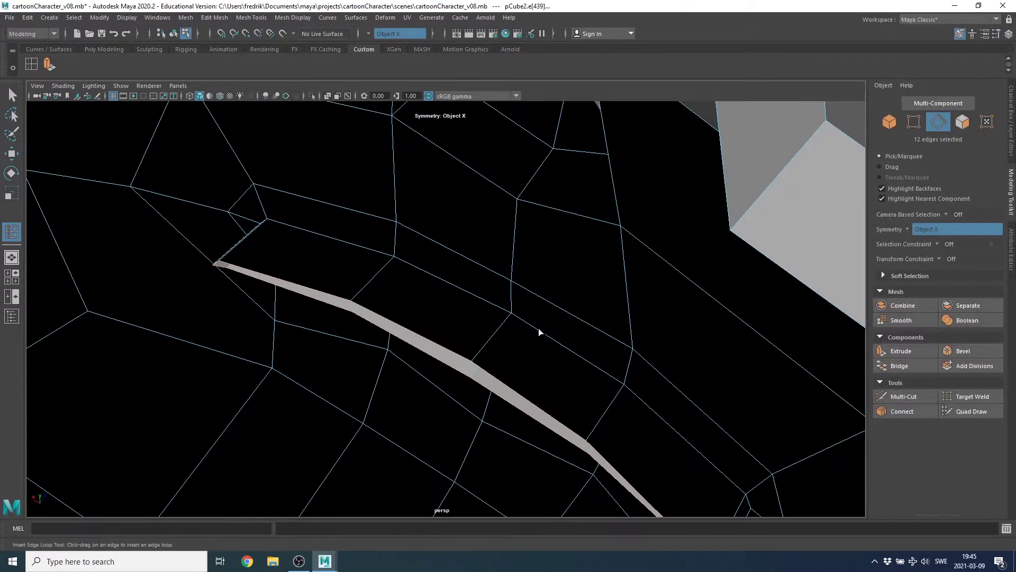
click(501, 329)
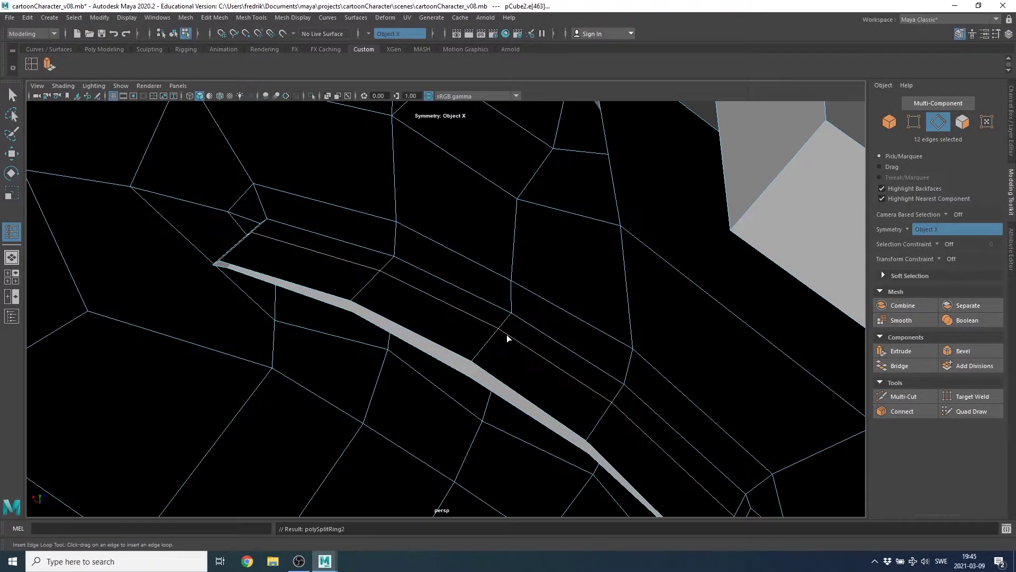
alt+drag(506, 334, 479, 325)
mouse_move(545, 344)
alt+mouse_down()
mouse_move(449, 323)
mouse_move(420, 299)
mouse_move(435, 301)
alt+mouse_up()
- Reshape the mouth-corner edges, raising them and then lowering them slightly
key(w)
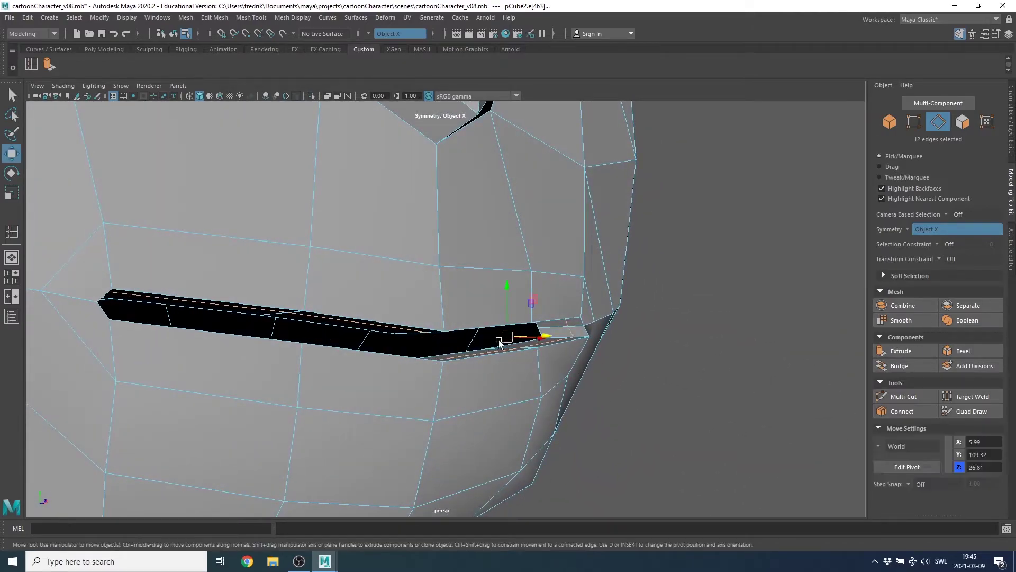
mouse_move(491, 357)
alt+mouse_down()
mouse_move(484, 351)
mouse_move(478, 362)
mouse_move(568, 363)
mouse_move(572, 347)
alt+mouse_up()
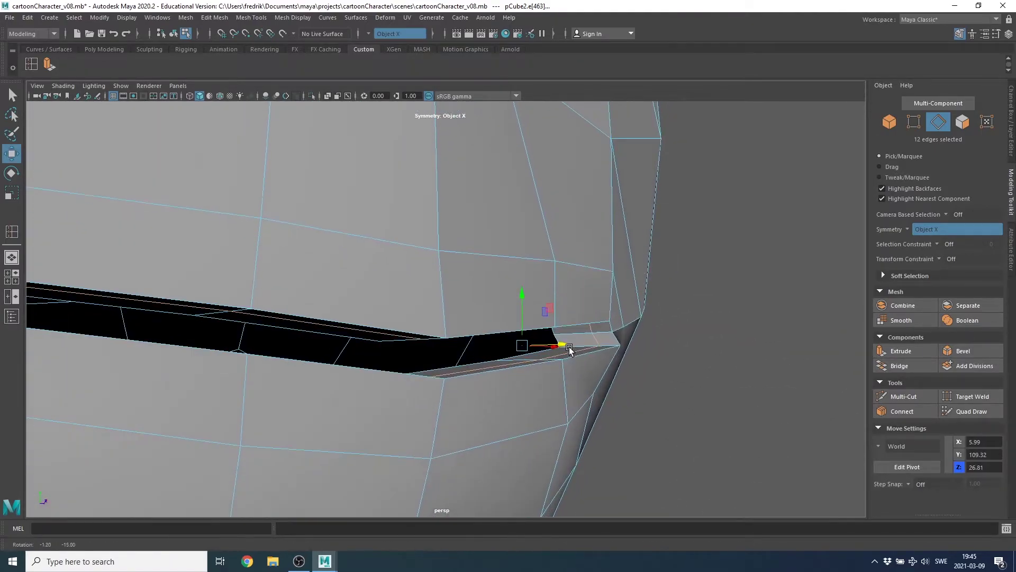
click(503, 333)
mouse_move(503, 332)
alt+mouse_down()
mouse_move(540, 344)
mouse_move(507, 350)
mouse_move(544, 296)
alt+mouse_up()
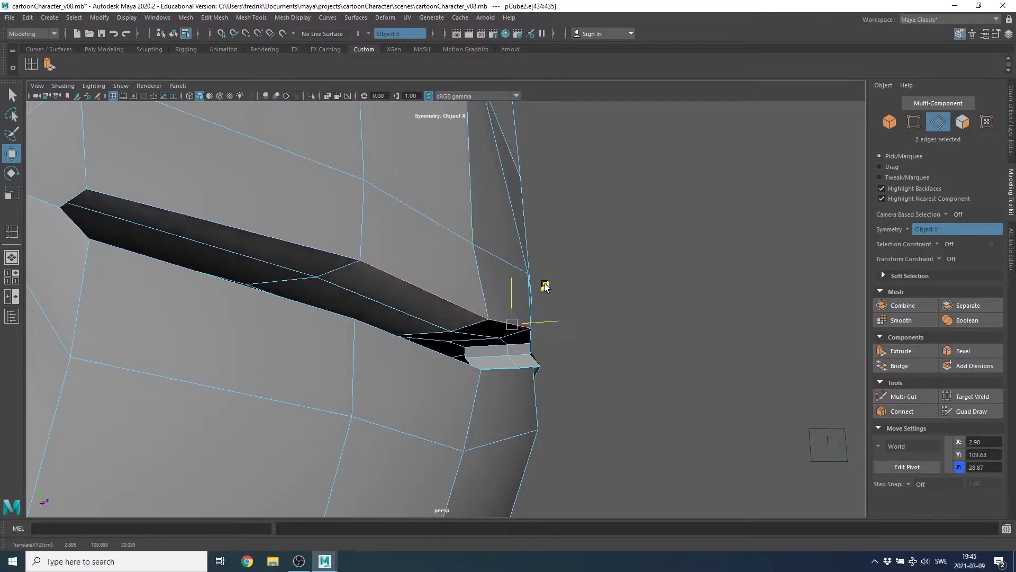
mouse_move(547, 287)
middle_down()
mouse_move(540, 277)
mouse_move(551, 266)
middle_up()
mouse_move(584, 316)
alt+mouse_down()
mouse_move(420, 336)
mouse_move(466, 336)
mouse_move(460, 316)
alt+mouse_up()
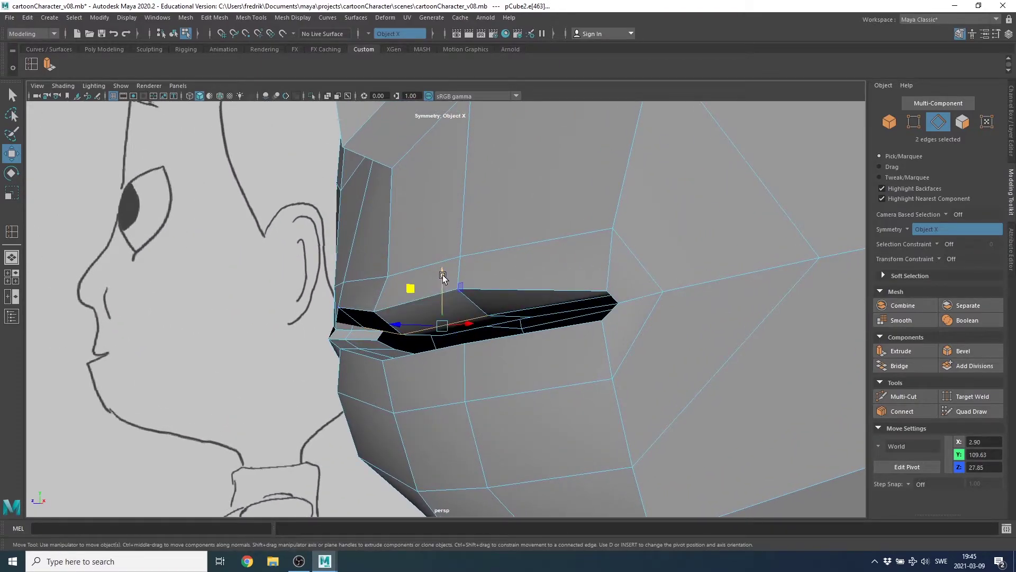
mouse_move(442, 277)
mouse_down()
mouse_move(470, 333)
mouse_move(529, 344)
mouse_move(592, 390)
mouse_move(622, 358)
mouse_move(616, 335)
mouse_move(642, 345)
mouse_move(598, 308)
mouse_up()
- Adjust the height of the mouth-corner vertices in vertex mode
key(F9)
click(618, 331)
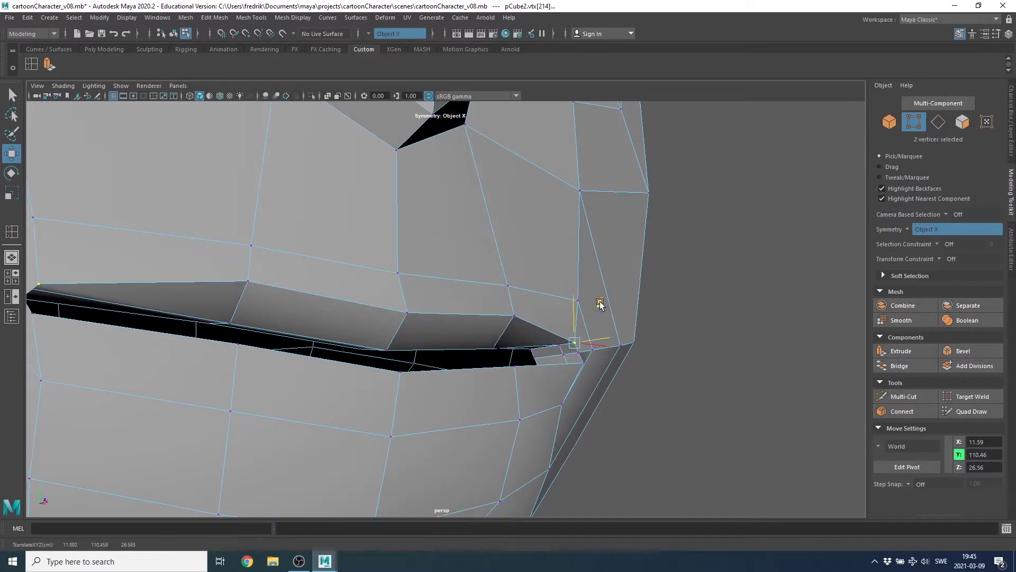
middle_drag(598, 307, 595, 298)
mouse_move(588, 345)
alt+mouse_down()
mouse_move(608, 336)
mouse_move(585, 340)
mouse_move(592, 358)
mouse_move(608, 295)
alt+mouse_up()
middle_drag(608, 295, 616, 292)
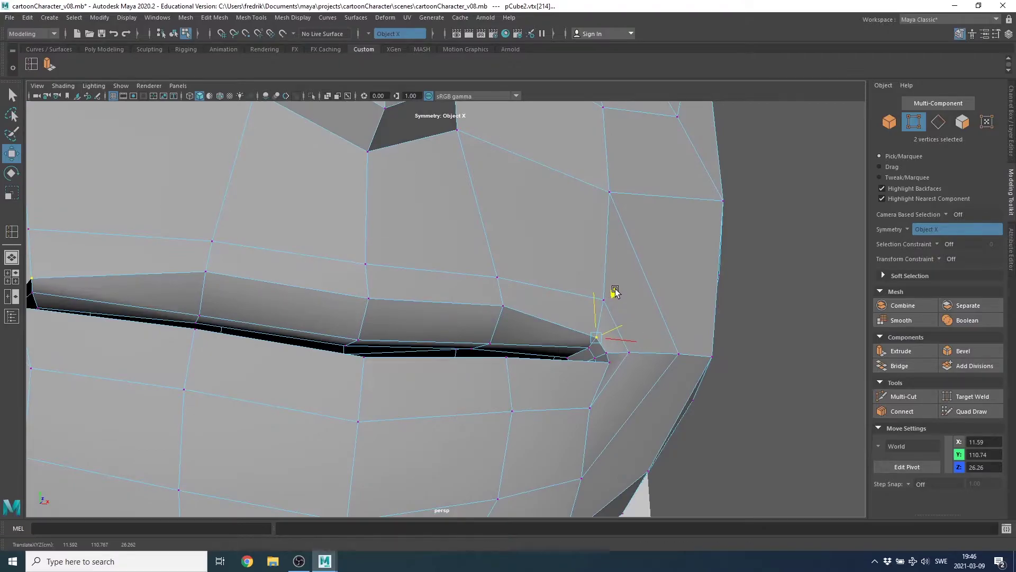
alt+drag(526, 351, 549, 356)
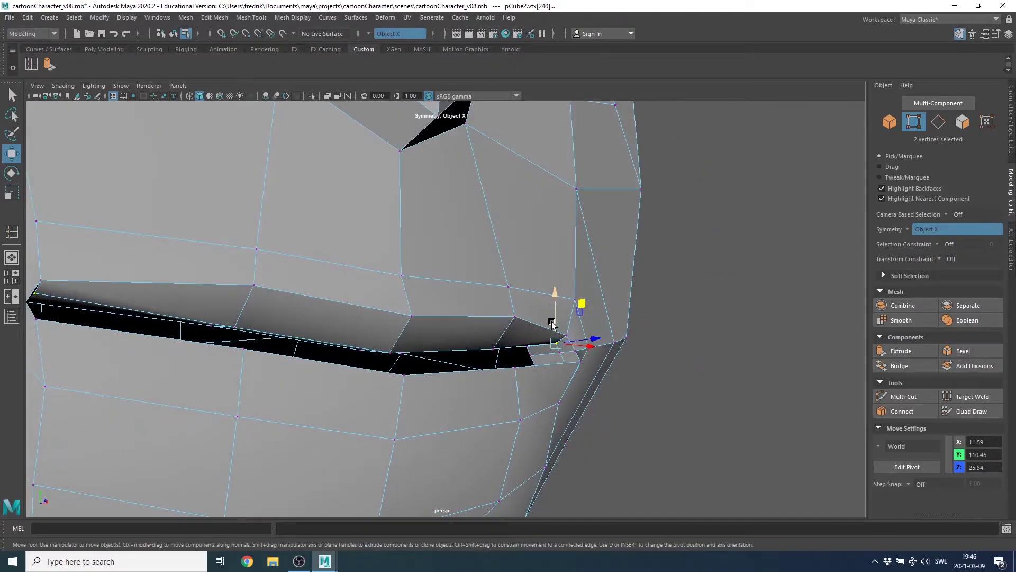
drag(557, 291, 554, 300)
- Refine the lower-lip vertices, pulling the centre down and raising the lip row
click(492, 348)
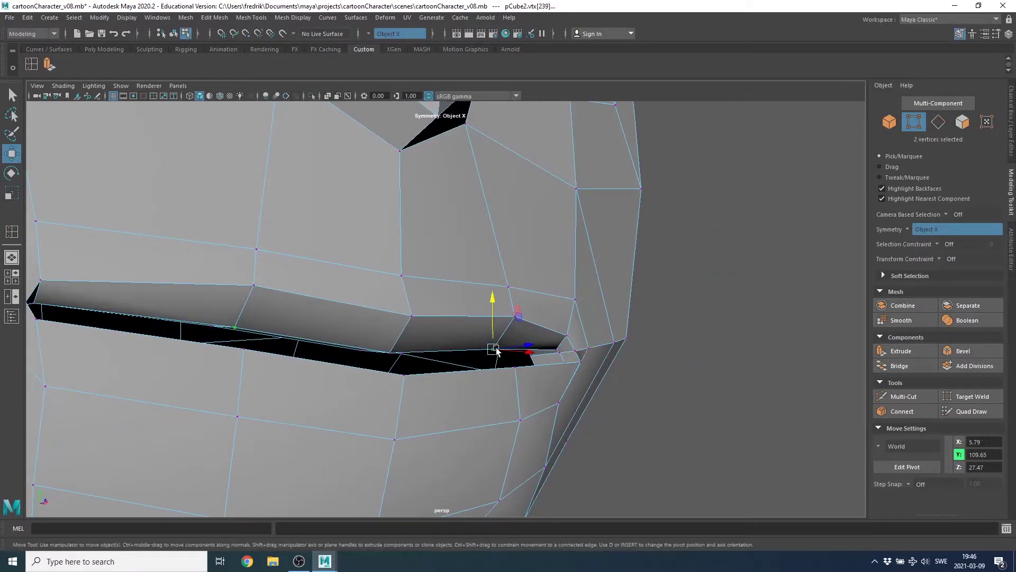
mouse_move(490, 305)
mouse_down()
mouse_move(549, 408)
mouse_move(445, 419)
mouse_move(388, 349)
mouse_move(400, 371)
mouse_move(397, 356)
mouse_up()
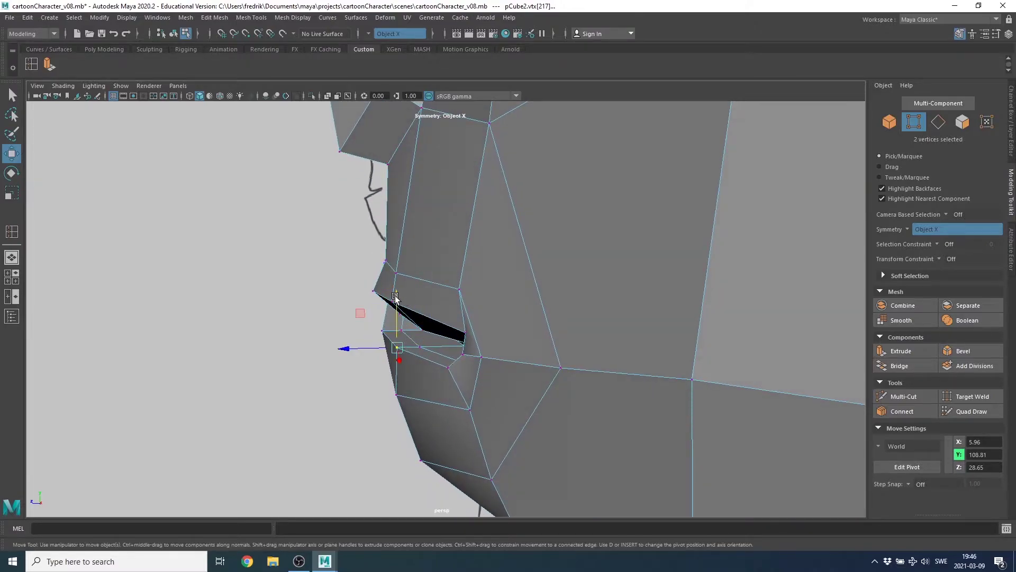
drag(395, 297, 397, 302)
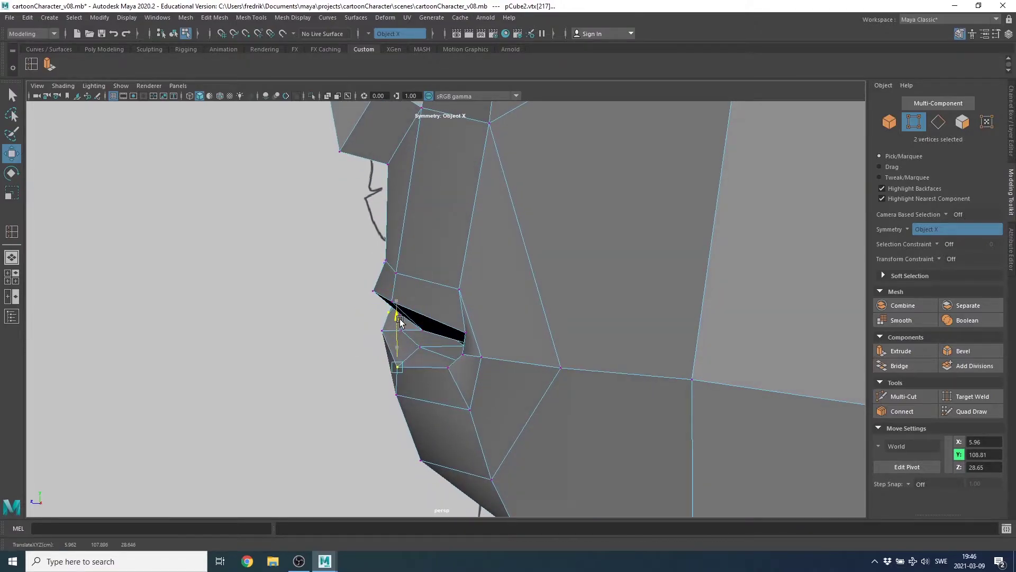
mouse_move(433, 406)
alt+mouse_down()
mouse_move(387, 415)
mouse_move(368, 403)
mouse_move(420, 404)
alt+mouse_up()
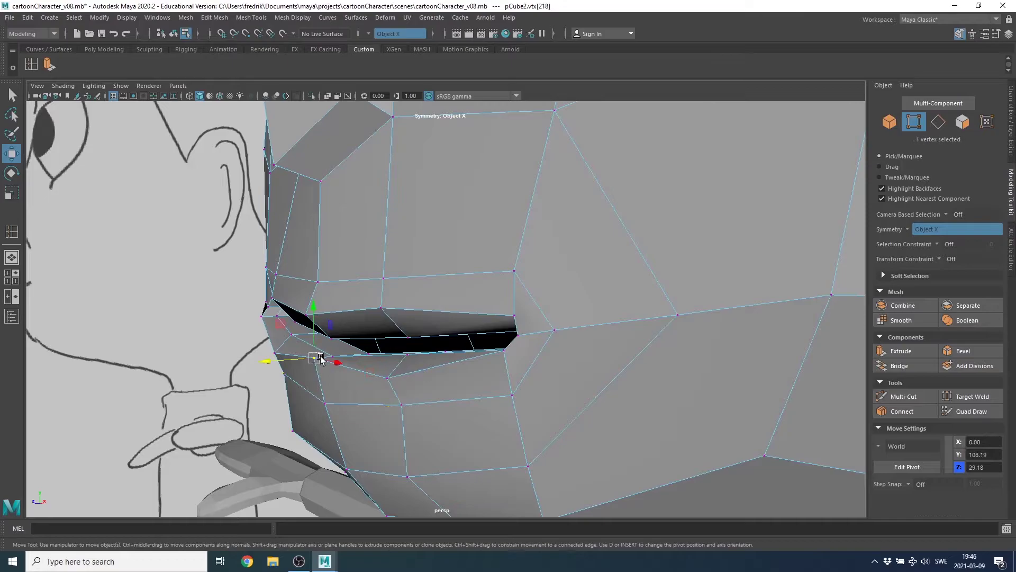
drag(311, 313, 308, 323)
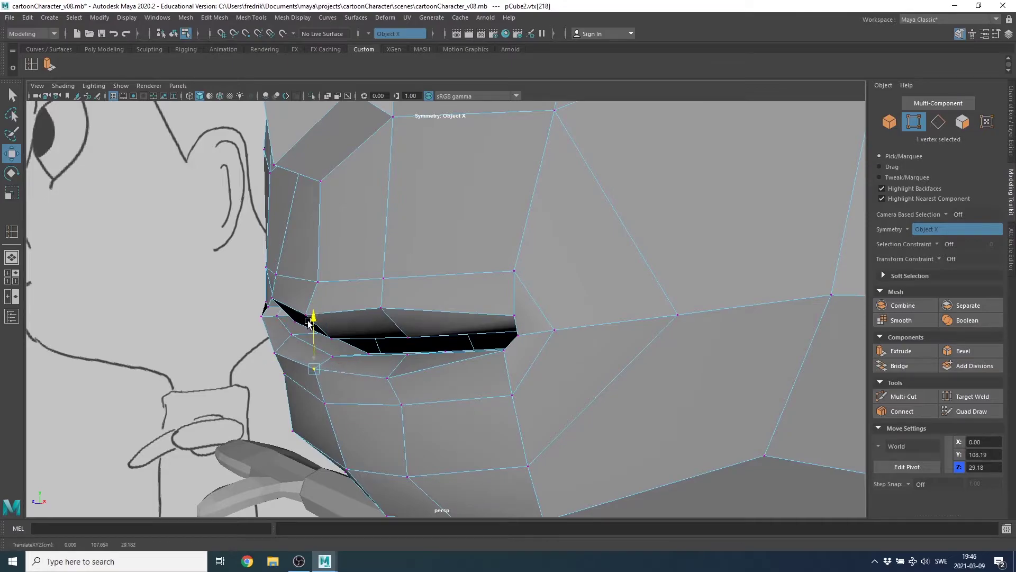
click(324, 404)
mouse_move(332, 424)
alt+mouse_down()
mouse_move(386, 450)
mouse_move(277, 438)
mouse_move(391, 365)
mouse_move(414, 393)
alt+mouse_up()
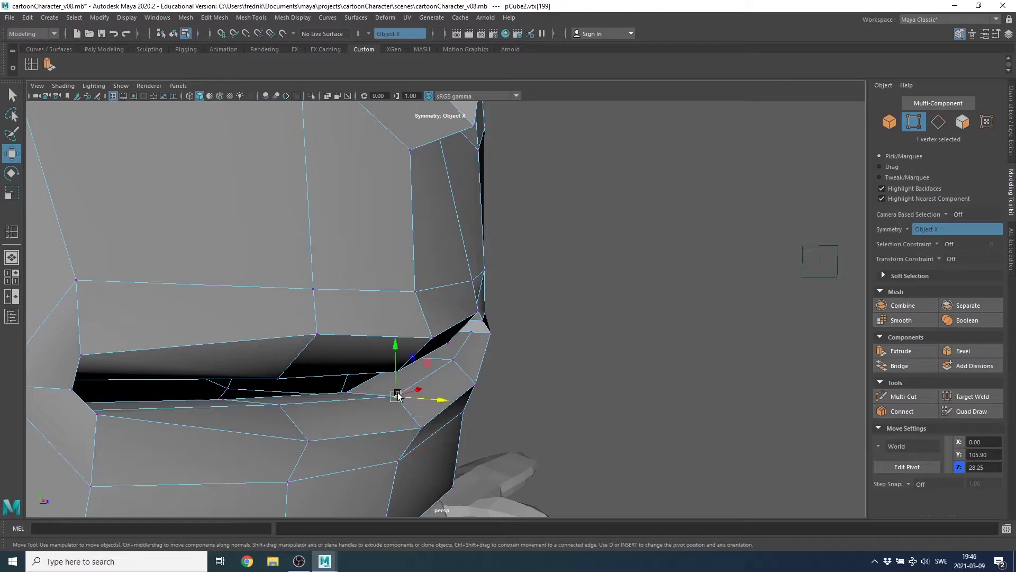
drag(397, 348, 364, 345)
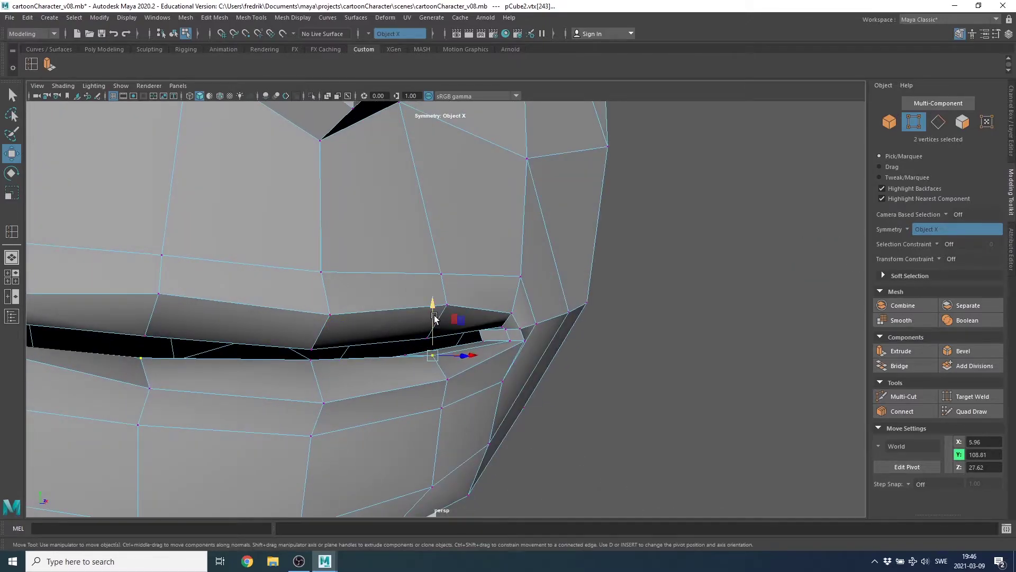
mouse_move(434, 317)
mouse_down()
mouse_move(478, 372)
mouse_move(521, 345)
mouse_move(525, 318)
mouse_move(526, 330)
mouse_up()
- Tuck the inner mouth-corner vertices up and back to Z 26.55
click(521, 340)
alt+right_drag(555, 306, 652, 345)
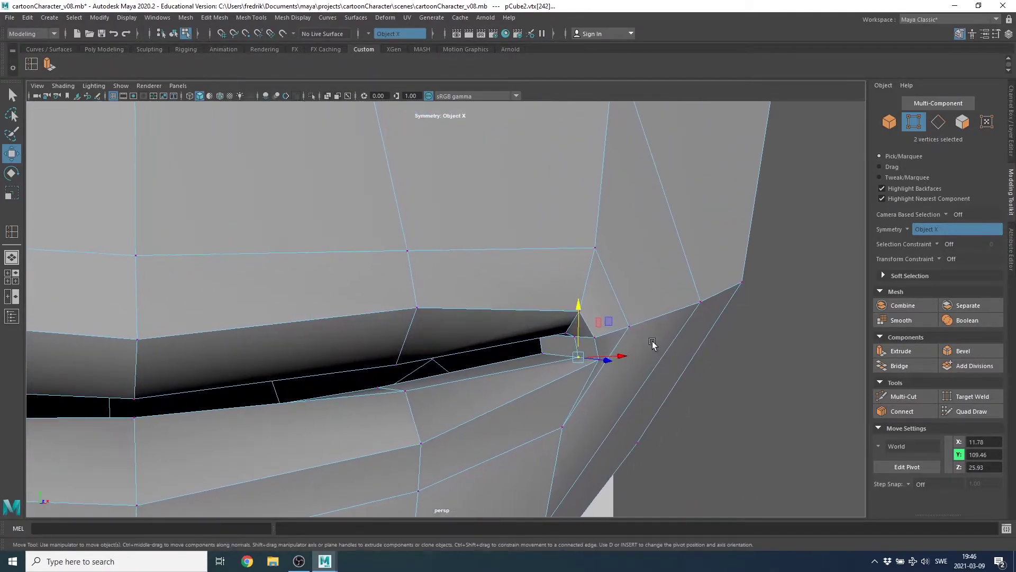
mouse_move(612, 327)
mouse_down()
mouse_move(607, 317)
mouse_move(607, 358)
mouse_up()
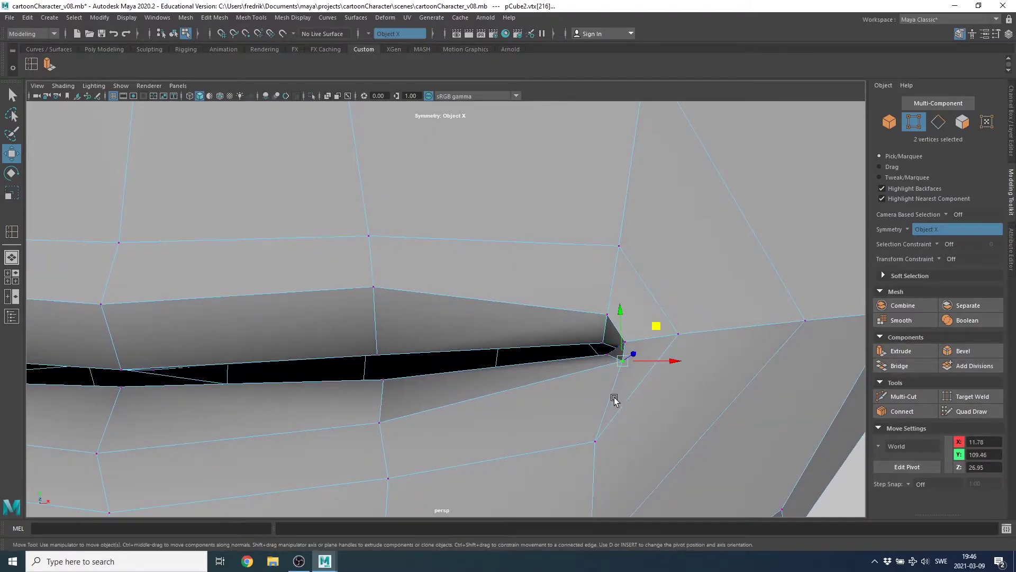
alt+right_drag(614, 401, 710, 411)
mouse_move(623, 382)
alt+mouse_down()
mouse_move(614, 354)
mouse_move(601, 350)
alt+mouse_up()
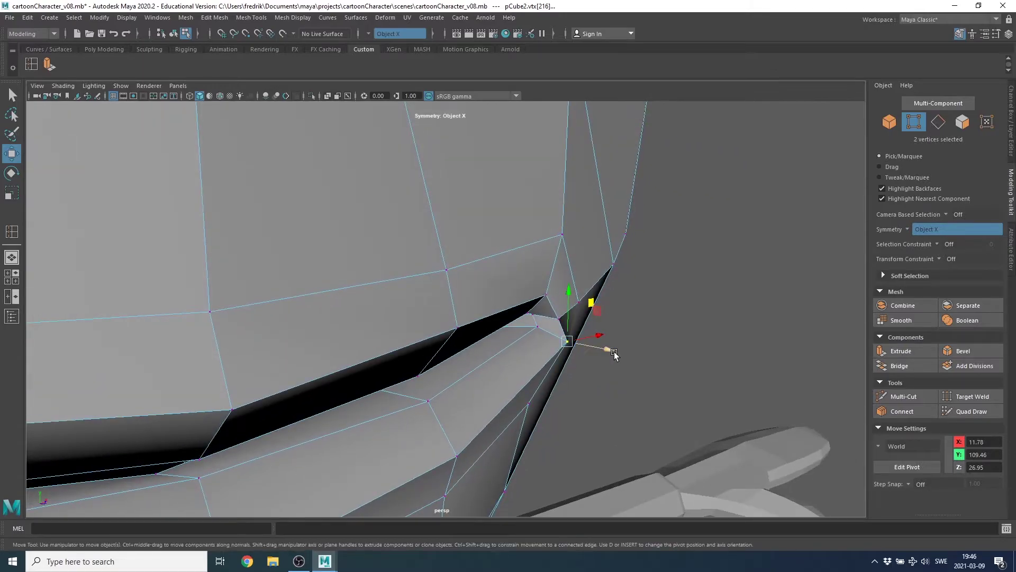
mouse_move(537, 284)
alt+mouse_down()
mouse_move(397, 301)
mouse_move(368, 338)
mouse_move(486, 370)
mouse_move(391, 363)
mouse_move(482, 363)
mouse_move(340, 344)
mouse_move(405, 333)
mouse_move(402, 320)
mouse_move(397, 328)
mouse_move(459, 279)
mouse_move(363, 302)
alt+mouse_up()
- Apply Soften Edge shading to the whole head mesh
right_drag(440, 291, 476, 256)
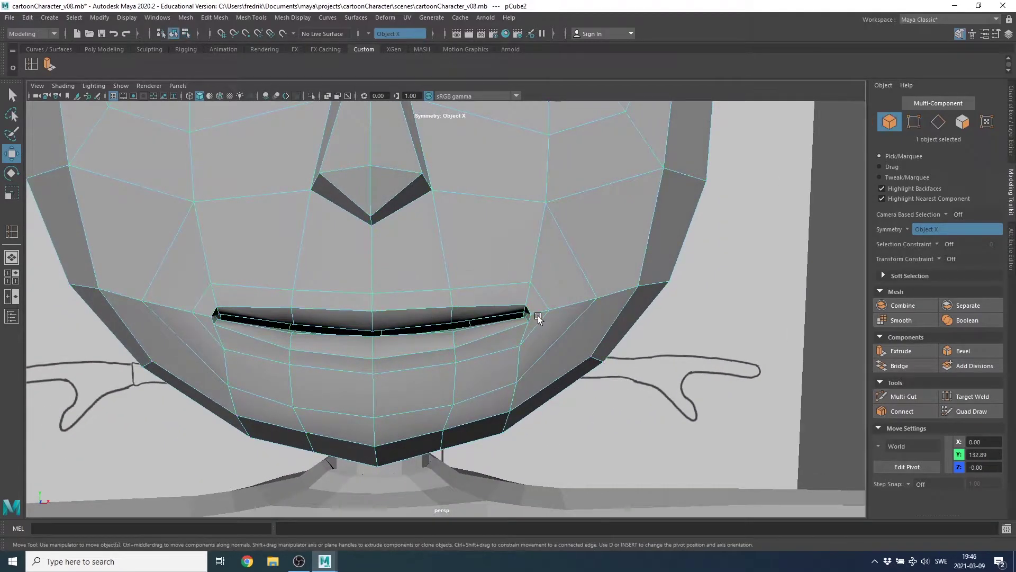
alt+drag(538, 318, 337, 309)
scroll(337, 308, down, 5)
alt+drag(675, 354, 534, 358)
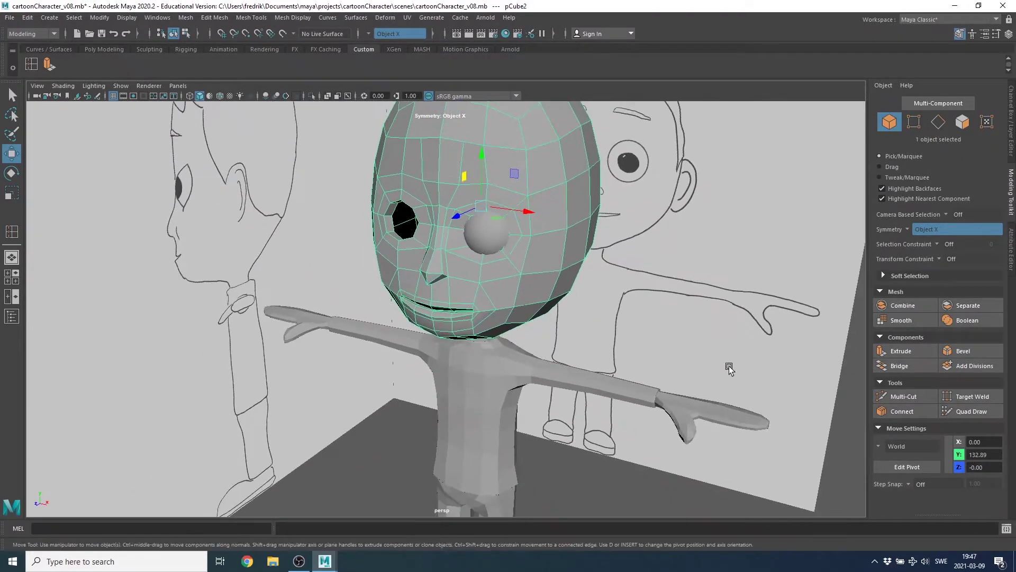
click(615, 494)
alt+drag(464, 357, 583, 357)
scroll(583, 358, up, 5)
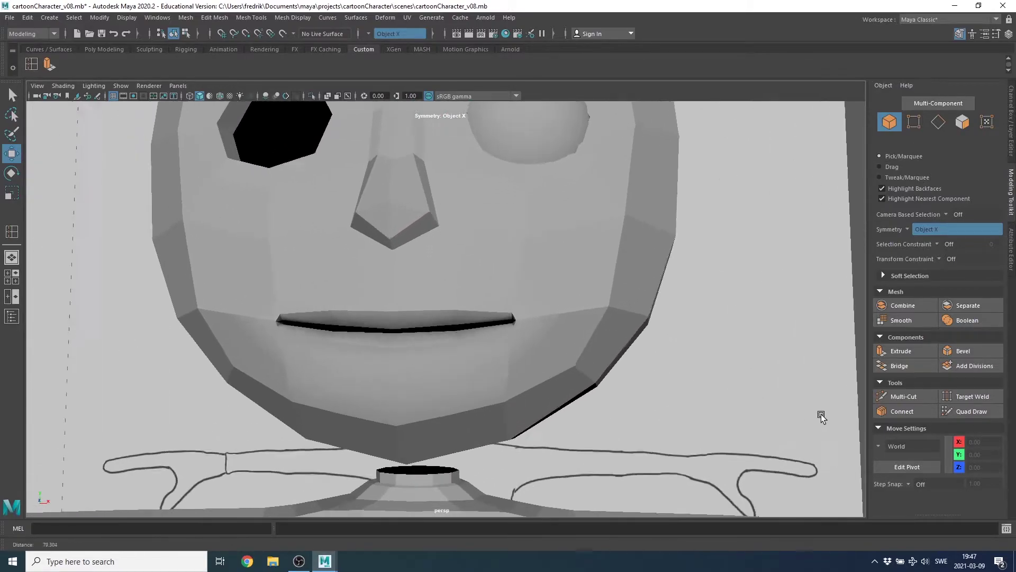
mouse_move(821, 413)
alt+mouse_down()
mouse_move(558, 372)
mouse_move(553, 320)
alt+mouse_up()
click(577, 304)
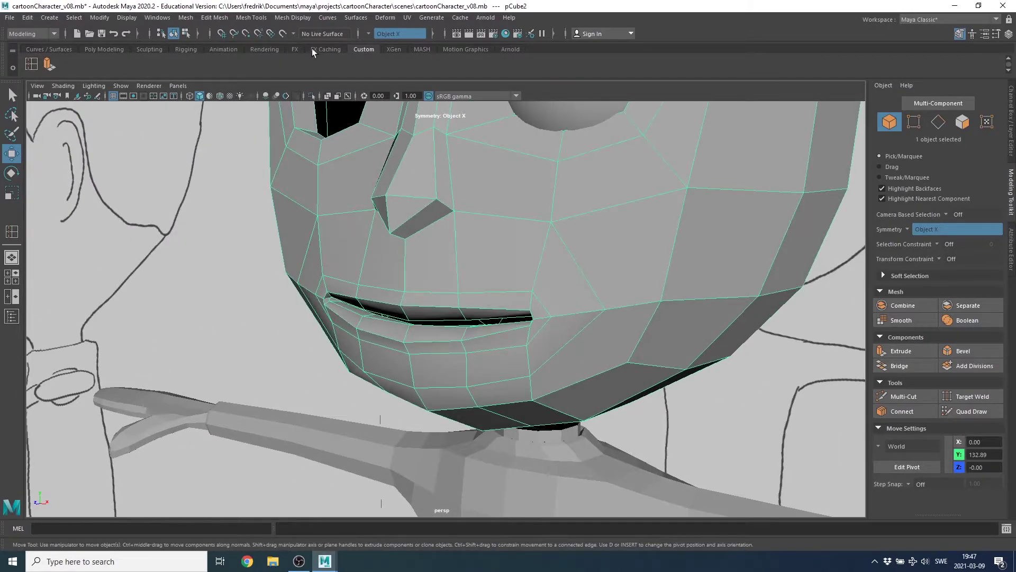
click(304, 19)
click(321, 110)
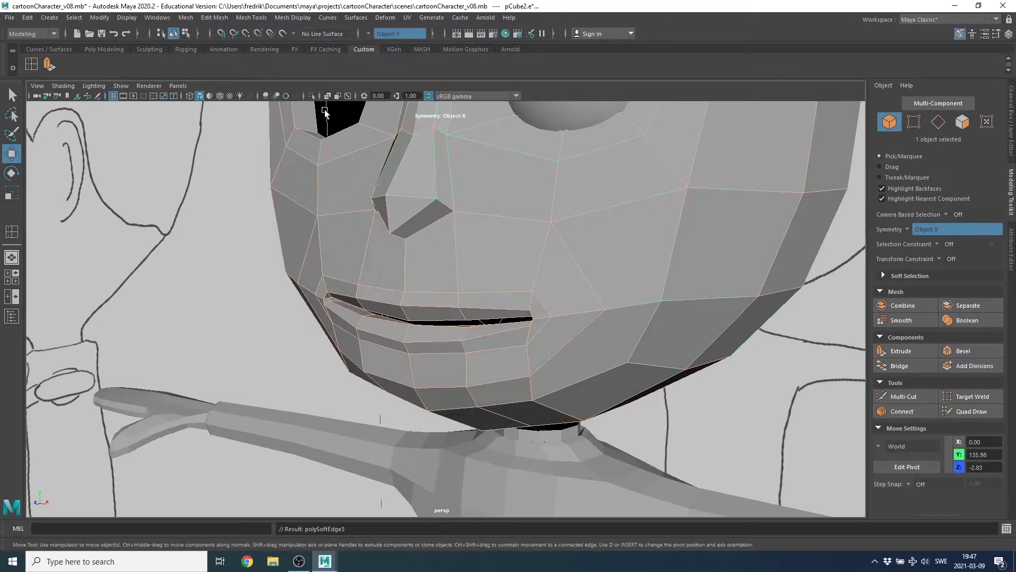
- Check the head in smooth preview (3), then return it to the low-poly display (1)
scroll(622, 406, down, 3)
scroll(662, 465, down, 3)
scroll(338, 385, down, 2)
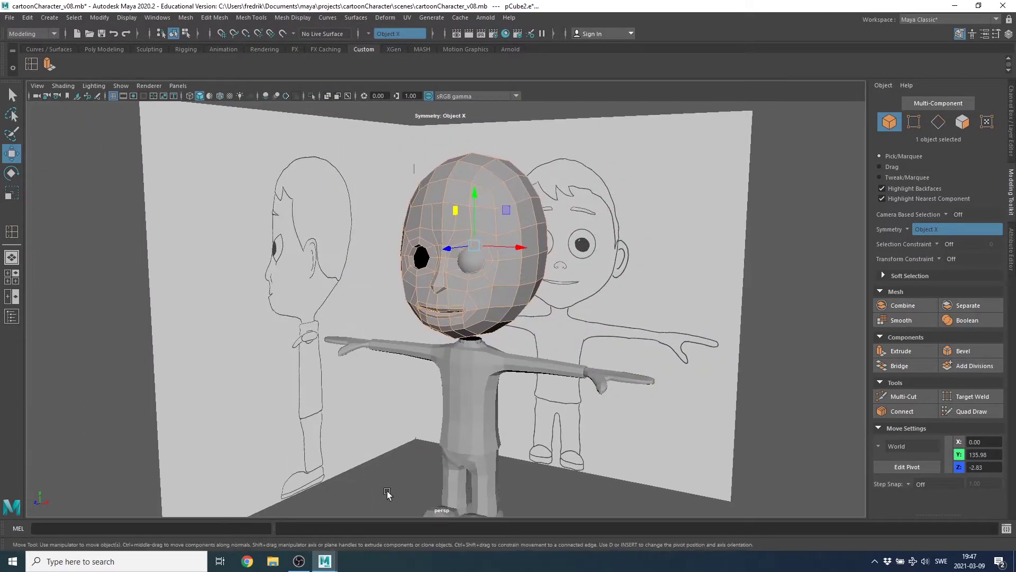
click(388, 495)
alt+drag(388, 495, 530, 424)
scroll(722, 398, up, 5)
alt+drag(722, 398, 478, 334)
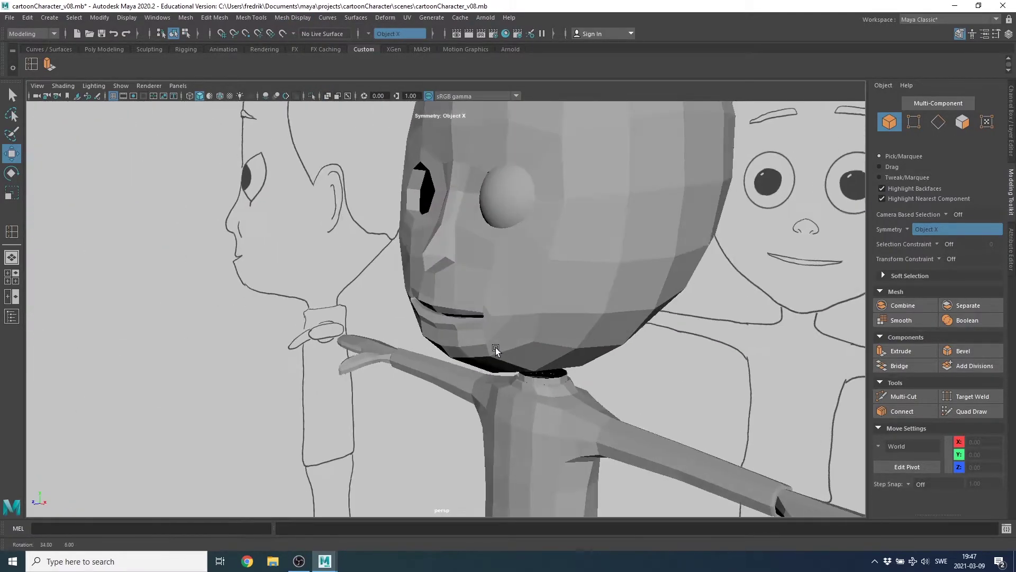
click(498, 317)
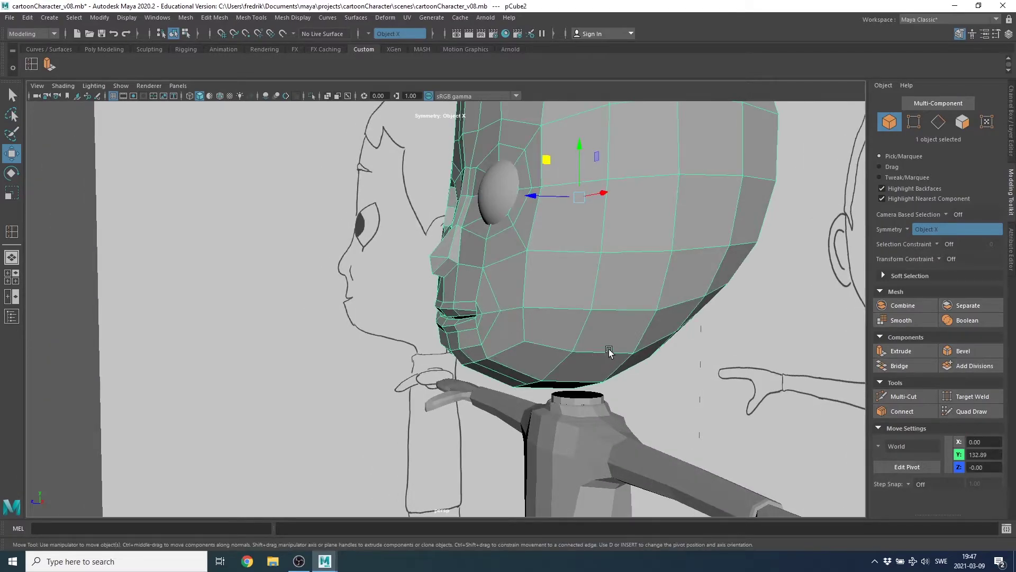
key(3)
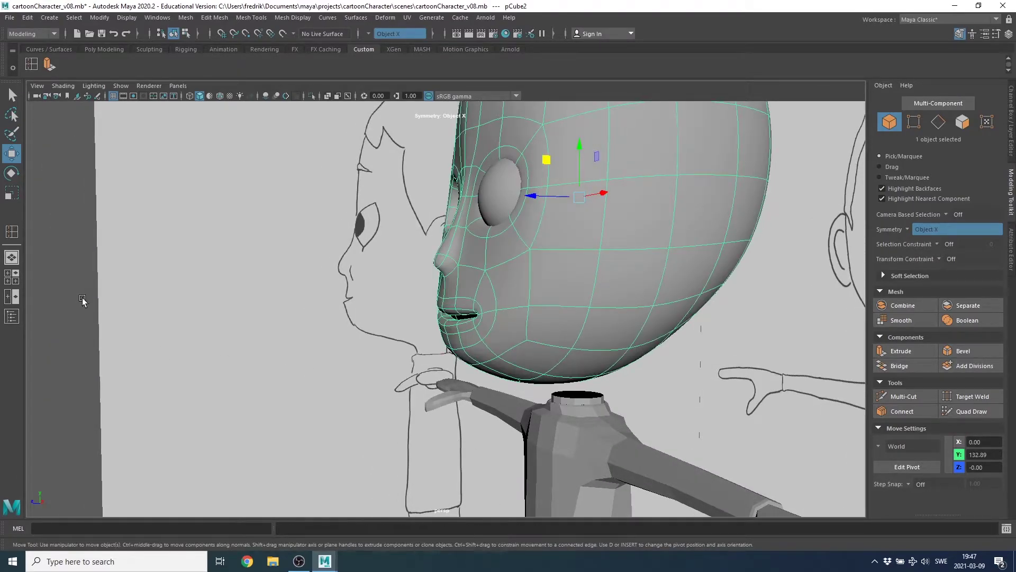
click(82, 301)
mouse_move(82, 300)
alt+mouse_down()
mouse_move(477, 326)
mouse_move(410, 340)
mouse_move(376, 332)
alt+mouse_up()
click(502, 299)
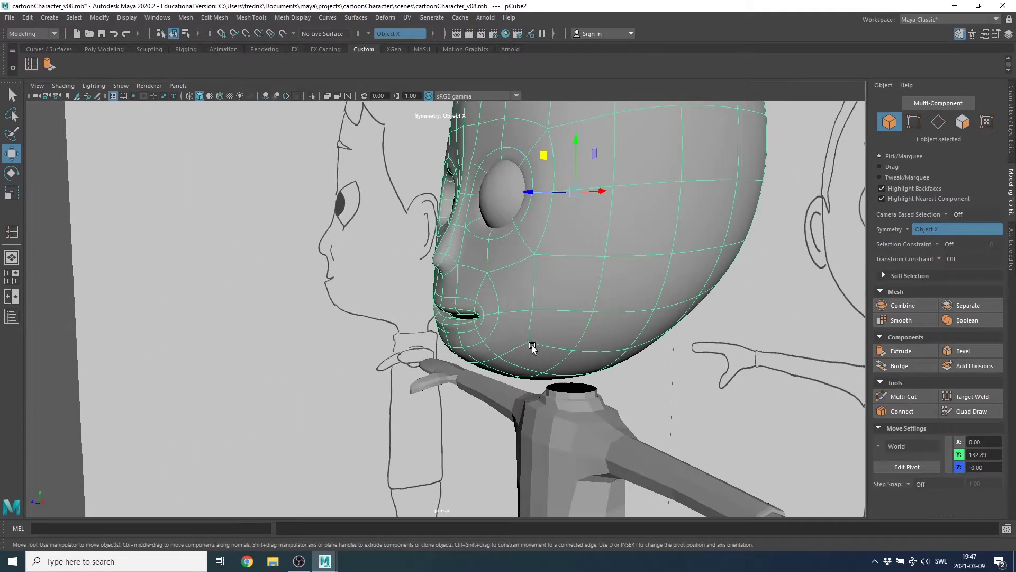
key(1)
- Zoom into the inside of the mouth and switch the head to edge selection
mouse_move(595, 284)
alt+mouse_down()
mouse_move(526, 295)
mouse_move(497, 254)
mouse_move(529, 276)
mouse_move(551, 352)
mouse_move(563, 354)
alt+mouse_up()
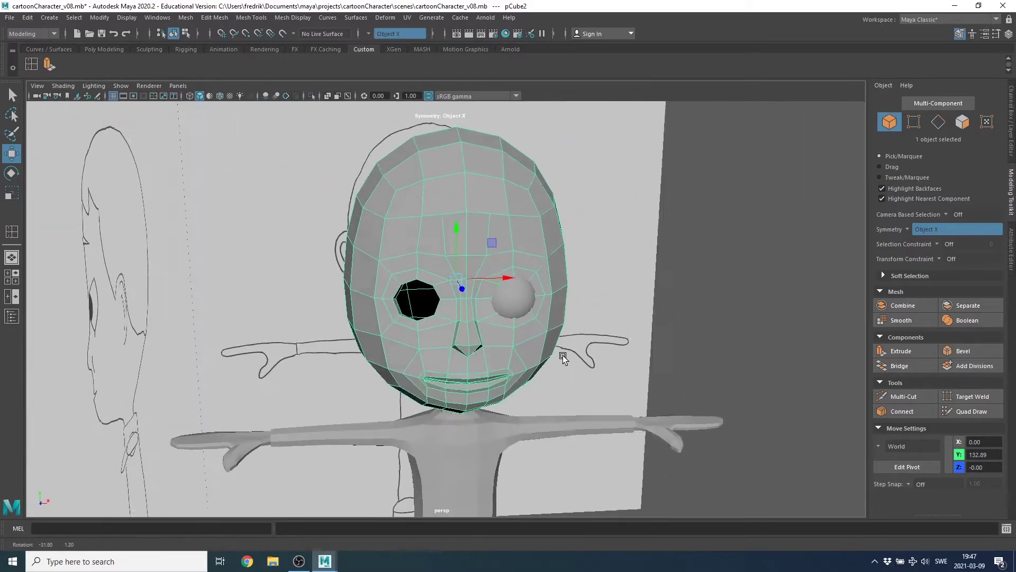
scroll(563, 354, up, 1)
scroll(624, 384, up, 3)
alt+middle_drag(624, 385, 424, 333)
scroll(628, 351, up, 2)
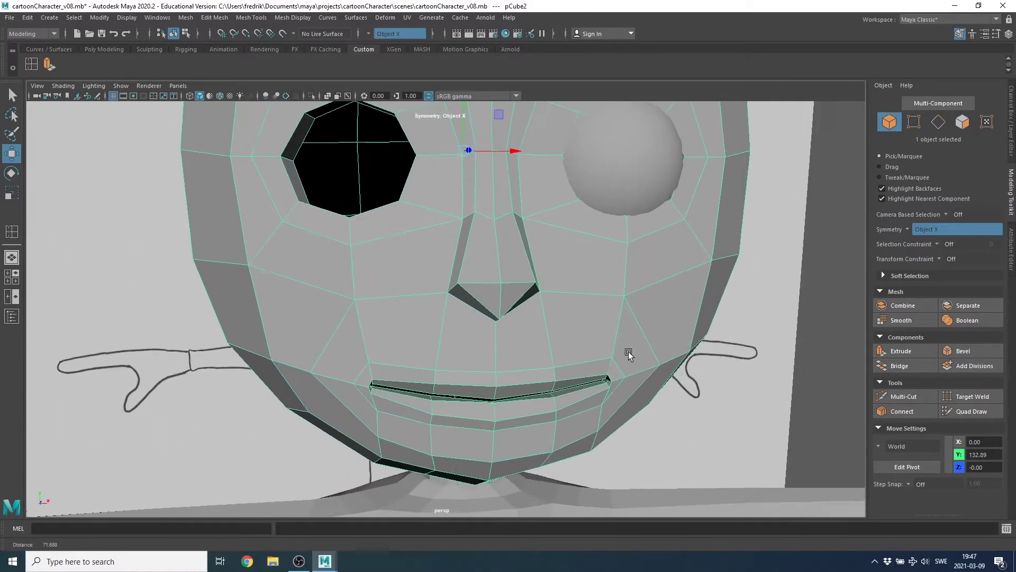
scroll(454, 364, up, 2)
scroll(371, 385, up, 3)
mouse_move(371, 385)
alt+mouse_down()
mouse_move(492, 358)
mouse_move(392, 376)
mouse_move(587, 424)
mouse_move(530, 379)
alt+mouse_up()
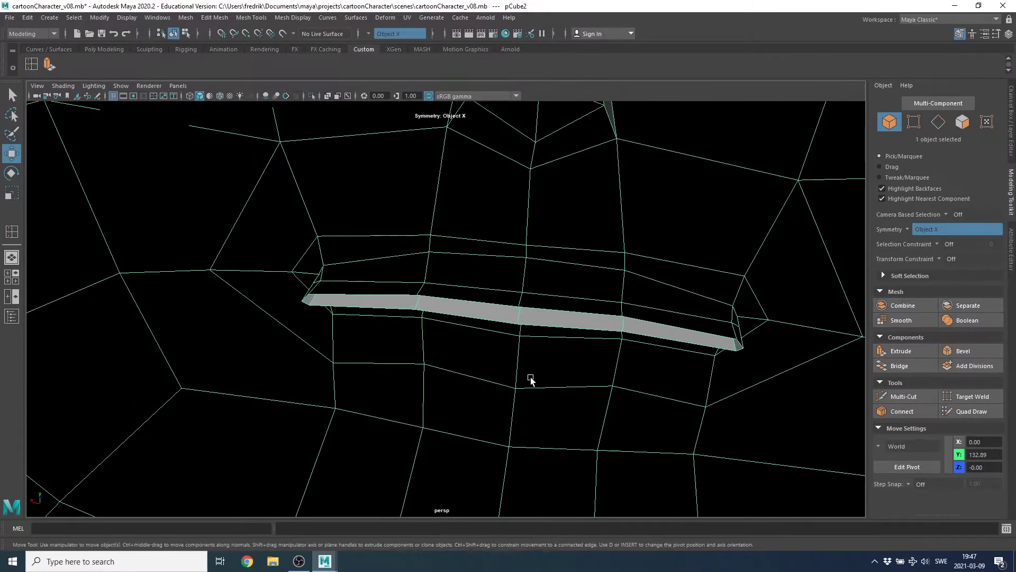
right_click(570, 307)
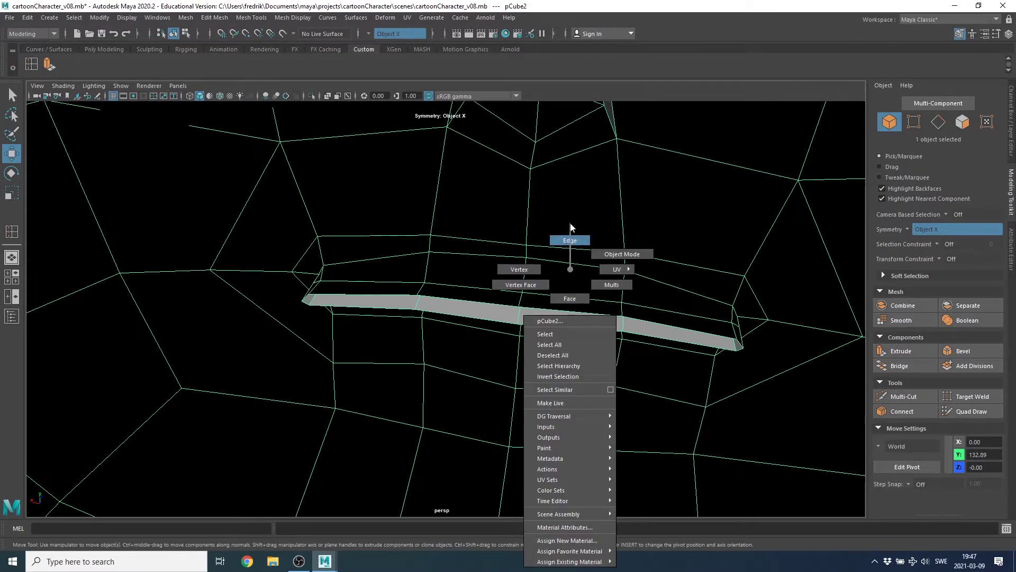
click(570, 226)
- Extrude the inner lip edge loop and push it deep into the head
double_click(587, 310)
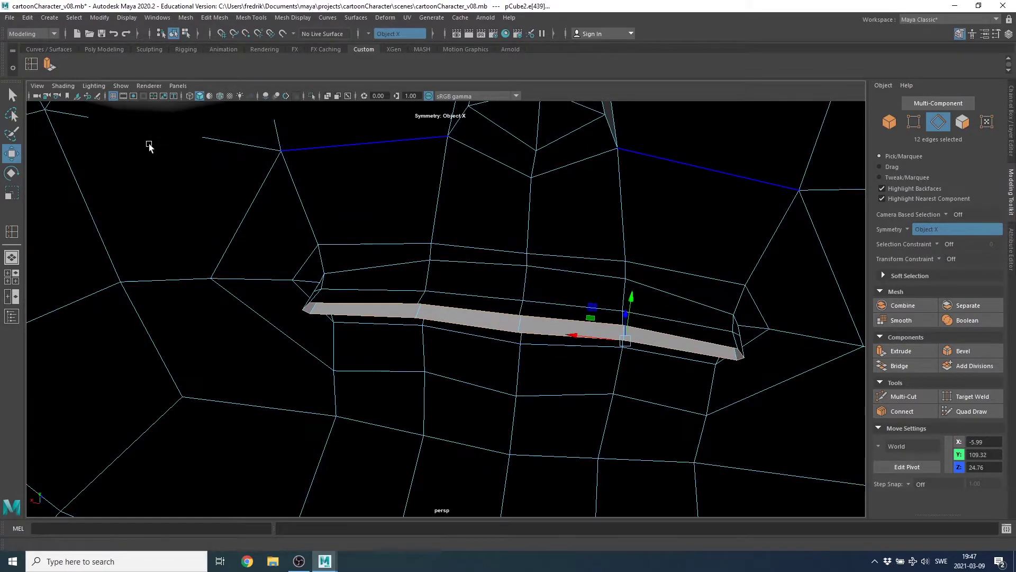
key(ctrl+e)
alt+drag(551, 324, 519, 331)
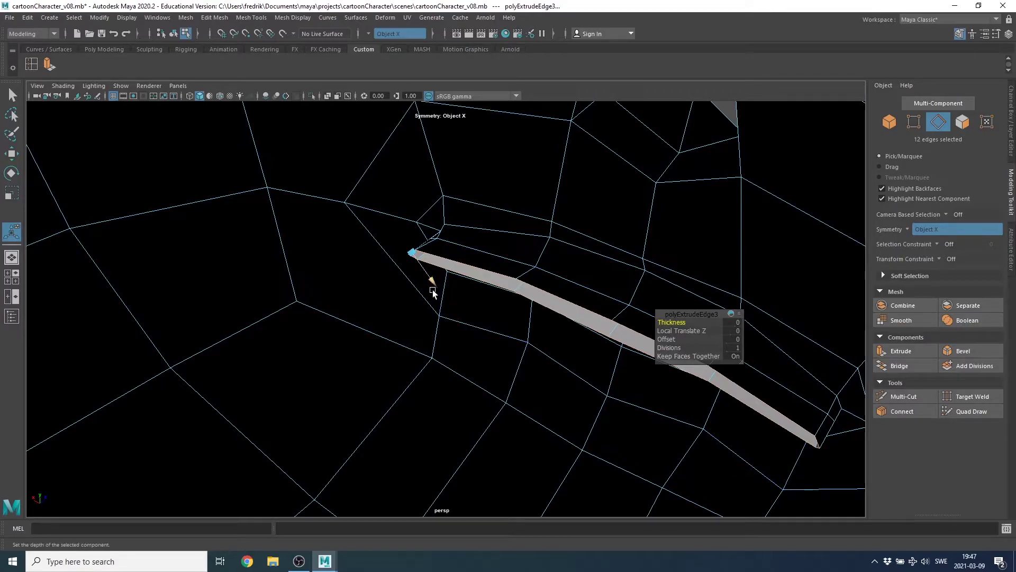
key(w)
mouse_move(633, 382)
alt+mouse_down()
mouse_move(531, 377)
mouse_move(498, 359)
alt+mouse_up()
mouse_move(597, 312)
mouse_down()
mouse_move(448, 466)
mouse_move(400, 386)
mouse_move(417, 379)
mouse_up()
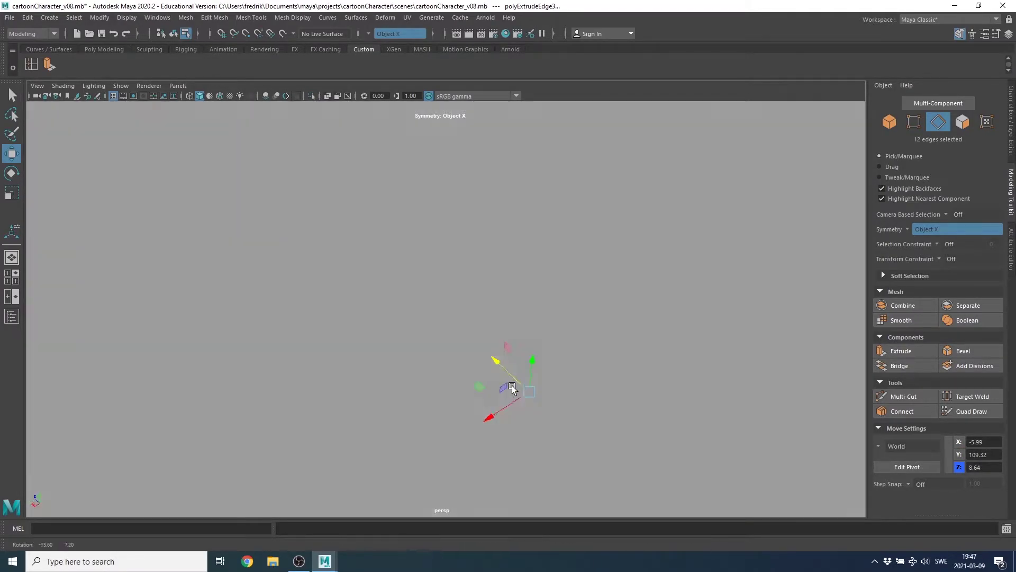
mouse_move(512, 389)
alt+mouse_down()
mouse_move(647, 402)
mouse_move(538, 370)
mouse_move(493, 382)
mouse_move(403, 374)
alt+mouse_up()
mouse_move(502, 367)
alt+mouse_down()
mouse_move(512, 348)
mouse_move(562, 365)
alt+mouse_up()
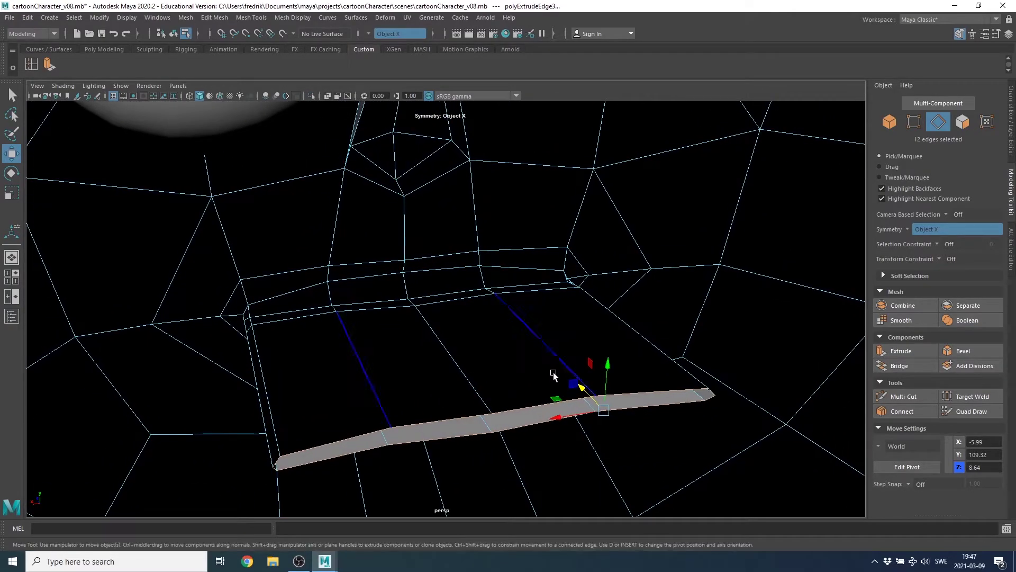
- Scale the extruded strip flat and slide it back along Z to 4.90
key(r)
alt+drag(595, 411, 563, 387)
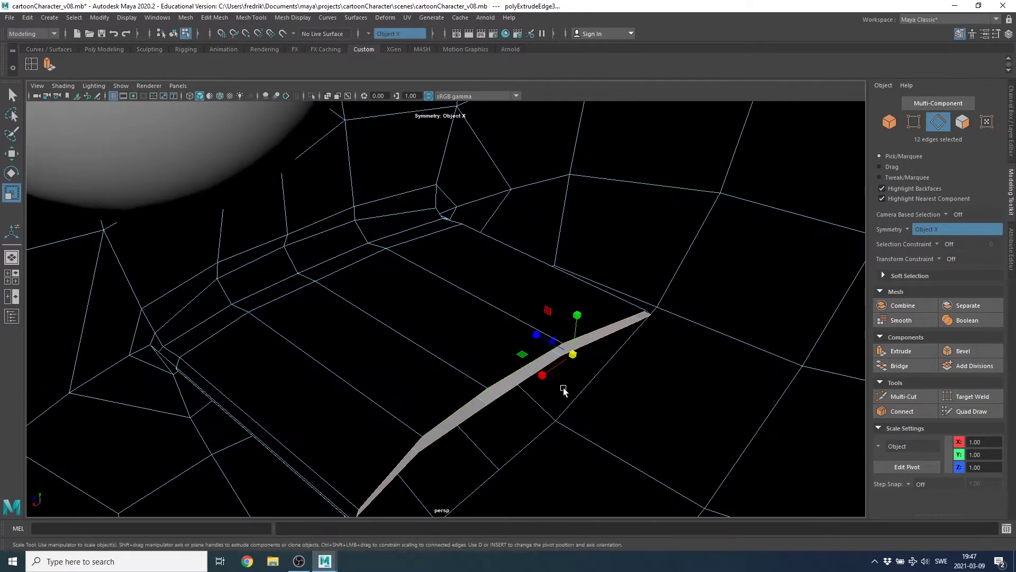
mouse_move(536, 333)
mouse_down()
mouse_move(588, 360)
mouse_move(456, 398)
mouse_move(475, 403)
mouse_up()
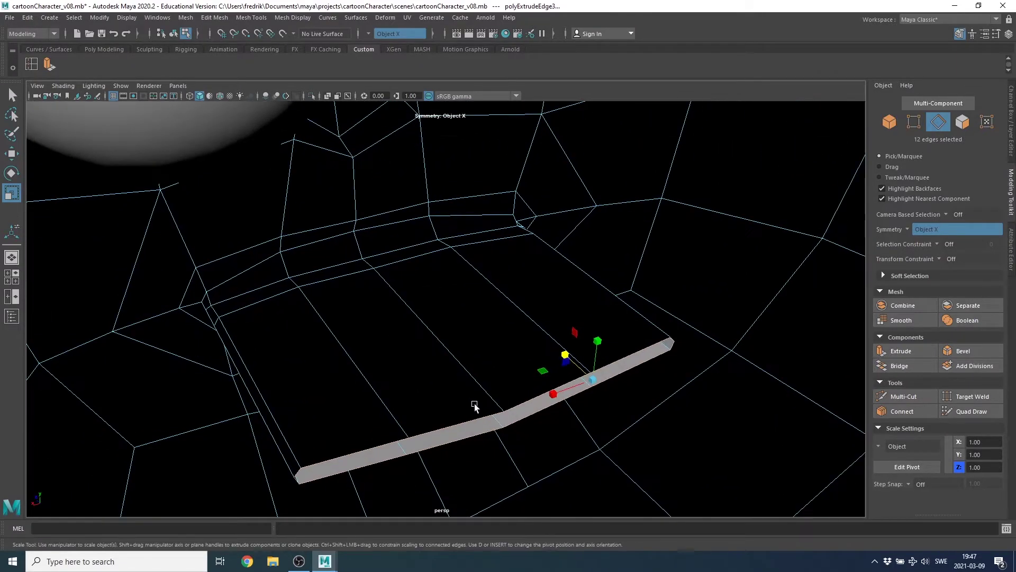
key(w)
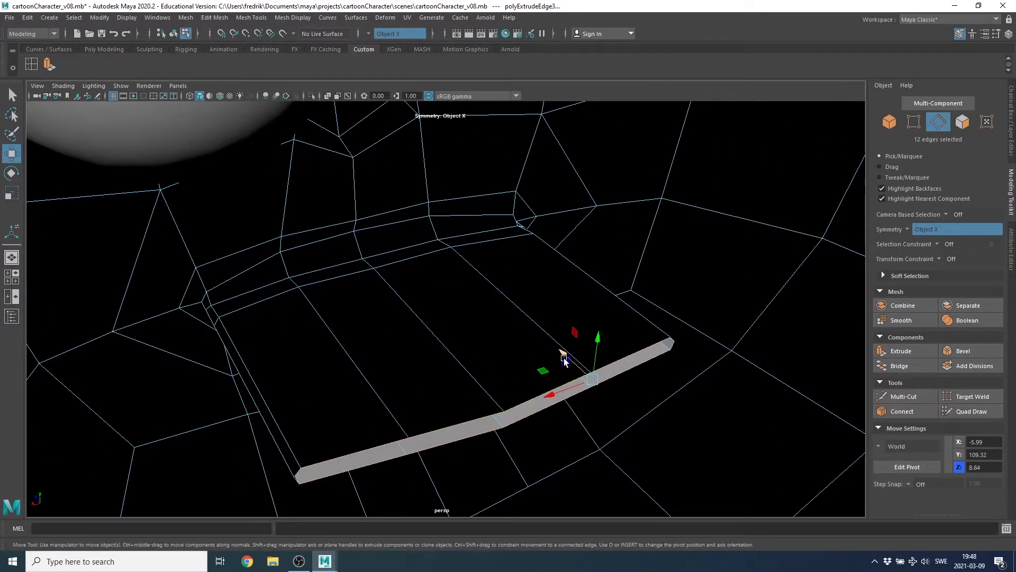
mouse_move(565, 360)
alt+mouse_down()
mouse_move(561, 345)
mouse_move(566, 389)
mouse_move(525, 356)
mouse_move(531, 379)
mouse_move(522, 370)
mouse_move(535, 365)
mouse_move(506, 391)
alt+mouse_up()
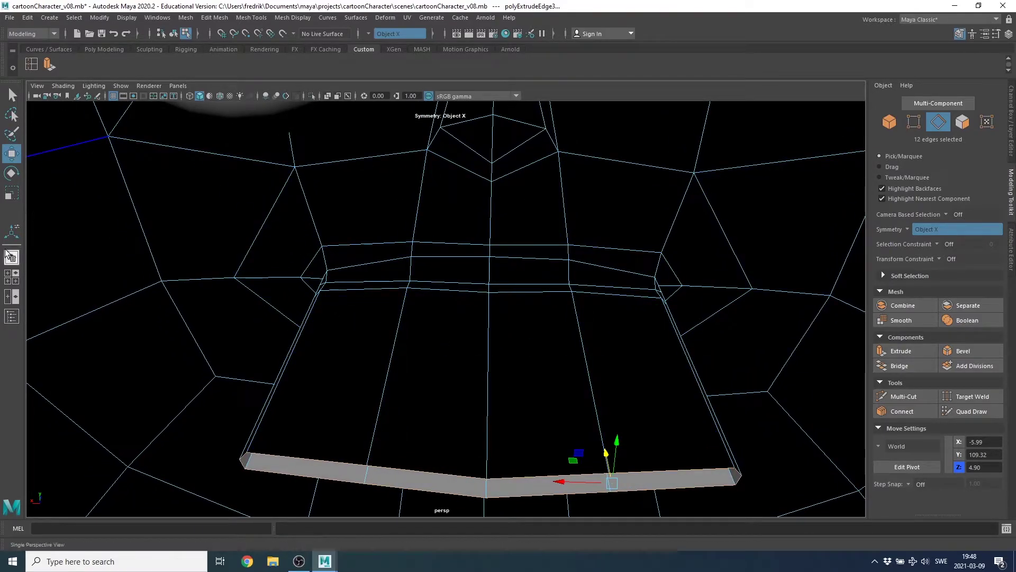
- Insert an edge loop across the faces above the mouth strip
click(32, 64)
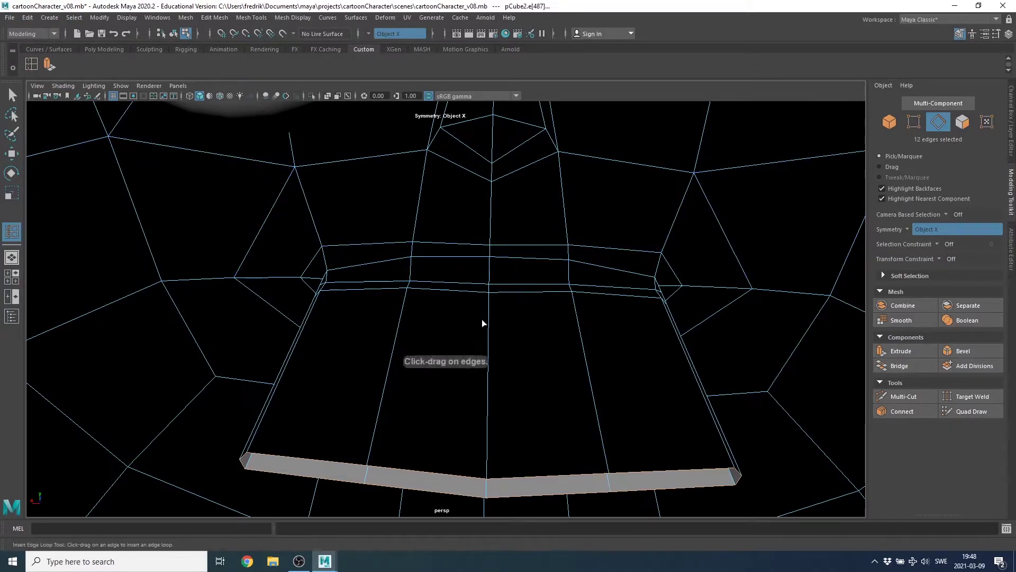
click(488, 338)
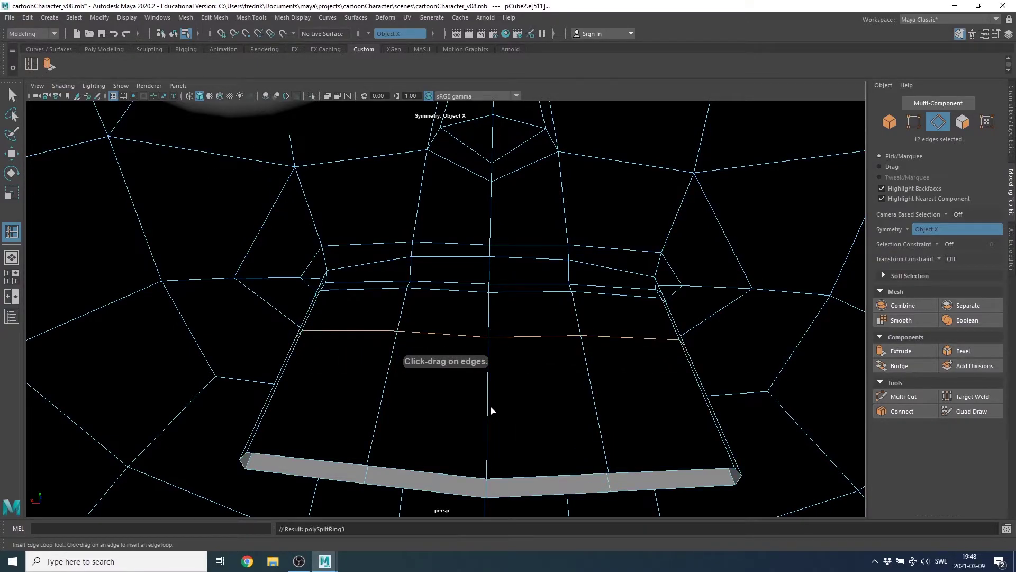
mouse_move(486, 407)
alt+mouse_down()
mouse_move(400, 409)
mouse_move(437, 395)
alt+mouse_up()
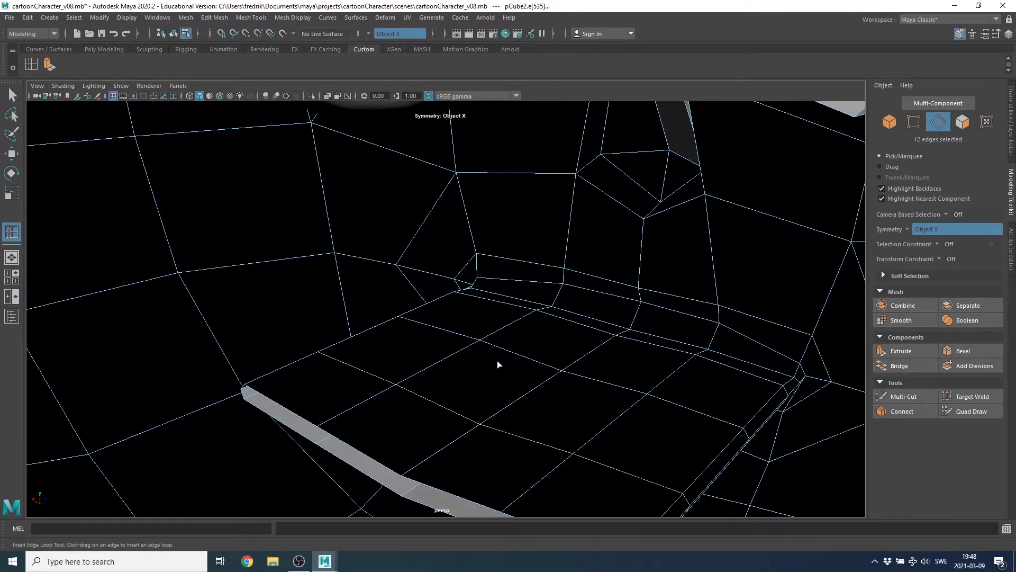
alt+drag(533, 395, 552, 396)
- In vertex mode, raise two pairs of vertices on the new loop
key(w)
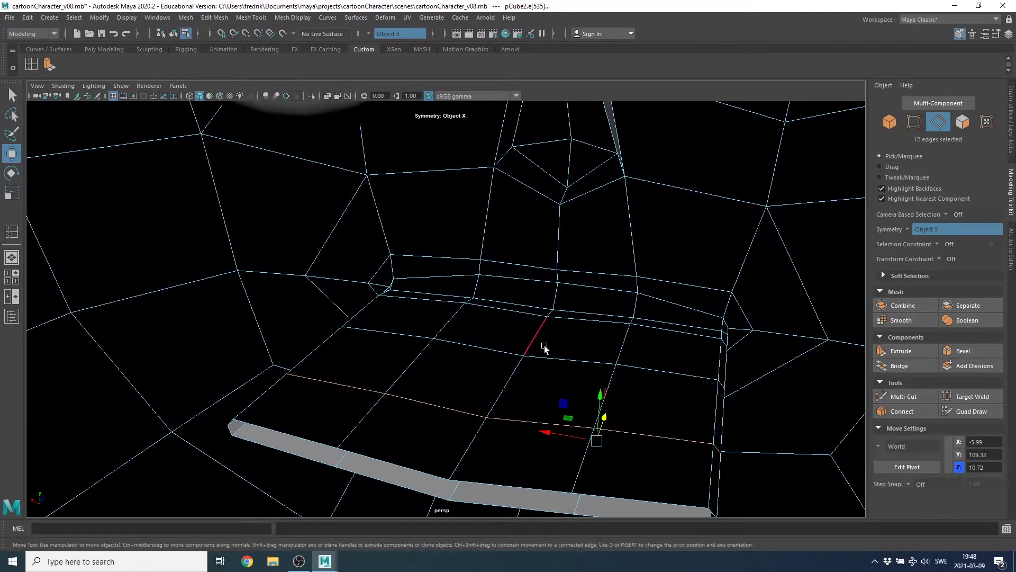
right_click(532, 355)
right_drag(497, 354, 468, 265)
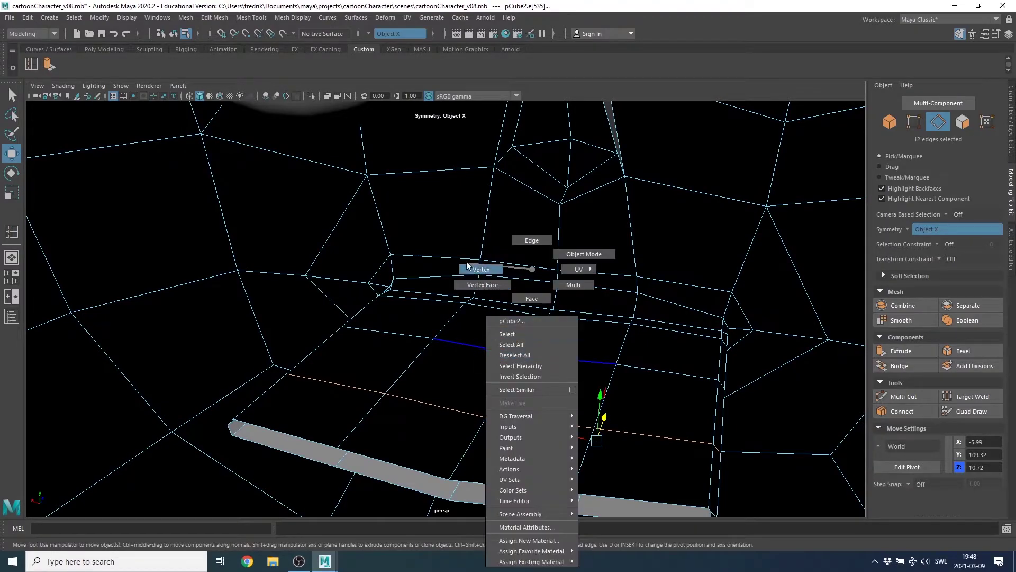
alt+drag(495, 324, 524, 366)
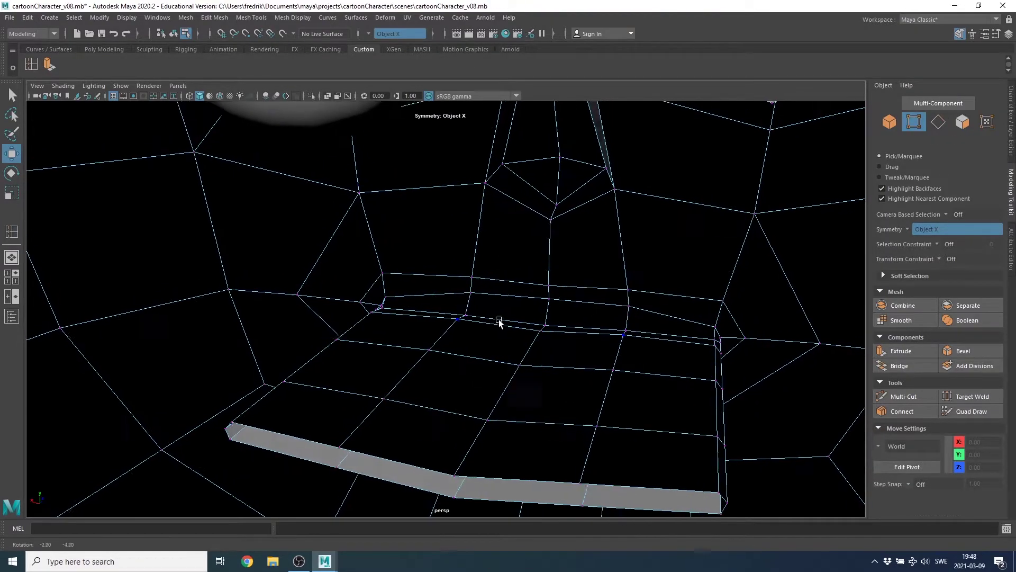
click(515, 365)
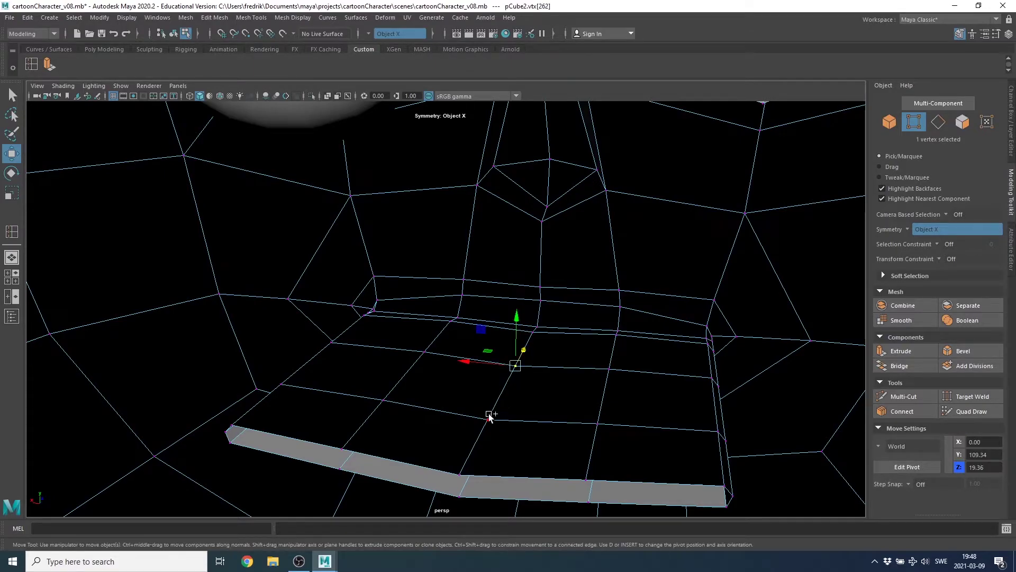
shift+click(489, 417)
drag(504, 347, 497, 312)
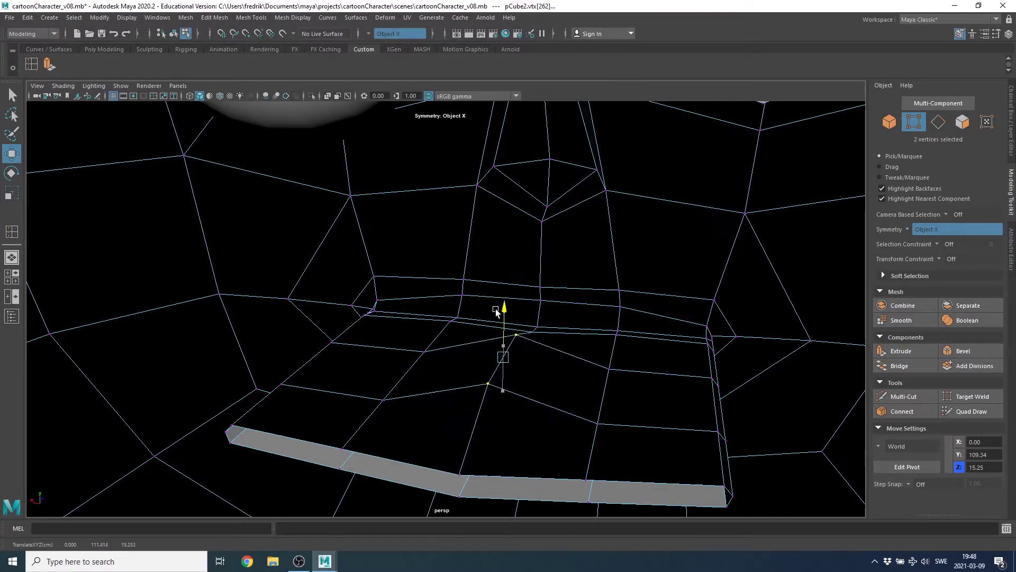
click(600, 421)
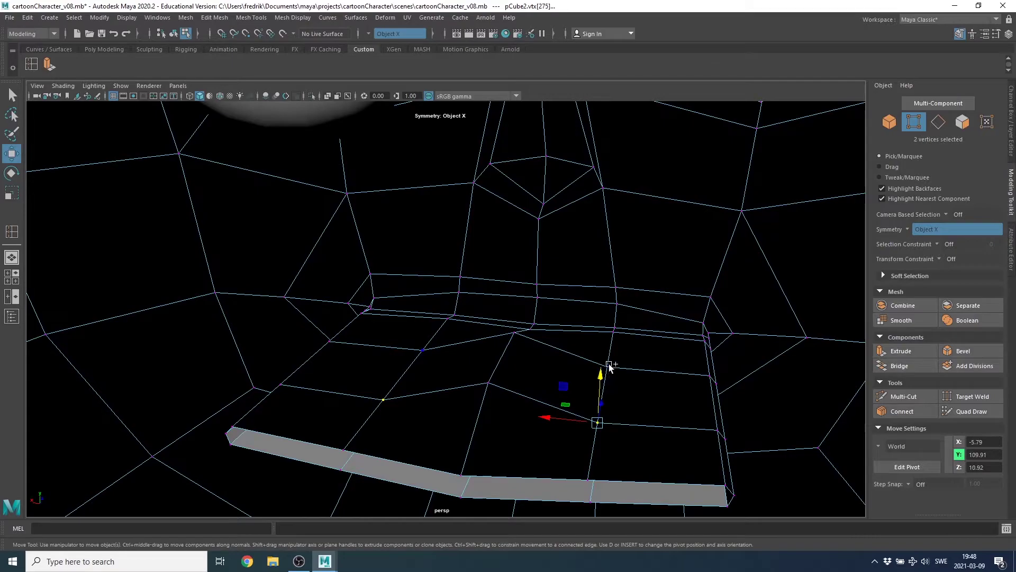
shift+click(609, 366)
mouse_move(608, 350)
mouse_down()
mouse_move(607, 330)
mouse_move(595, 359)
mouse_up()
- Move another pair of vertices near the strip along Y
scroll(578, 329, up, 5)
scroll(507, 331, up, 3)
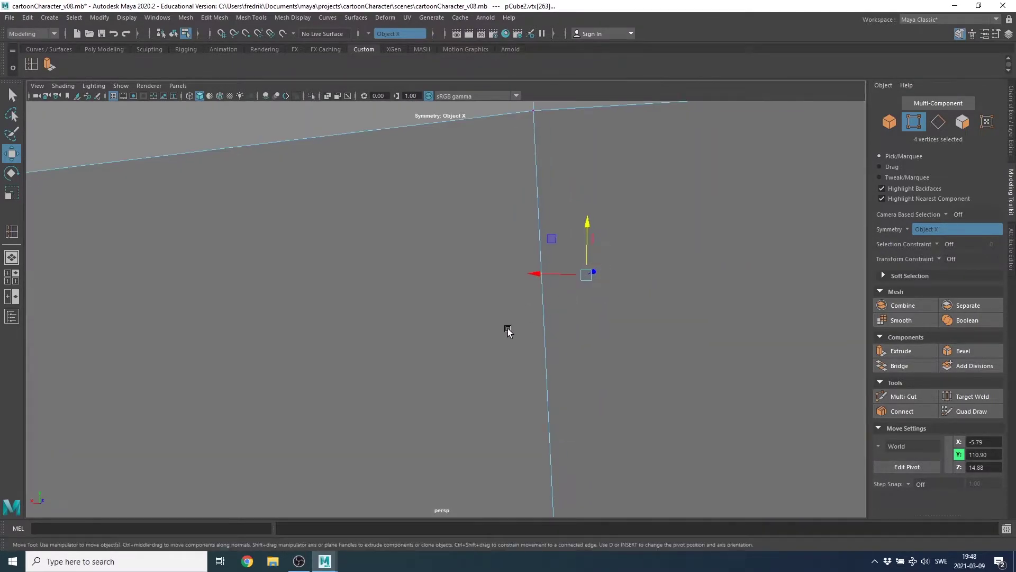
alt+drag(507, 331, 493, 328)
scroll(563, 341, down, 5)
scroll(555, 327, up, 5)
alt+drag(554, 325, 522, 313)
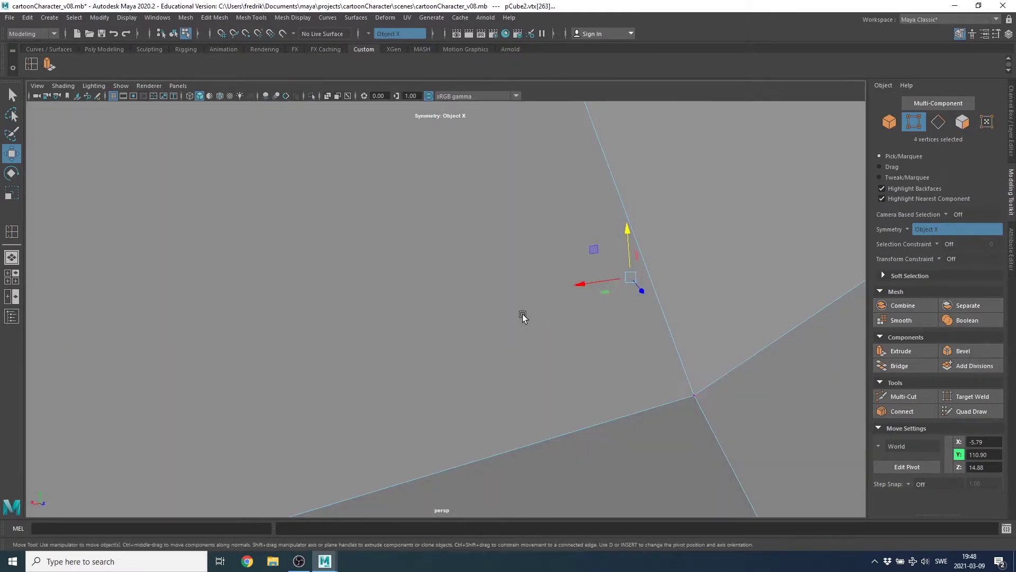
scroll(523, 314, down, 5)
alt+drag(587, 337, 608, 340)
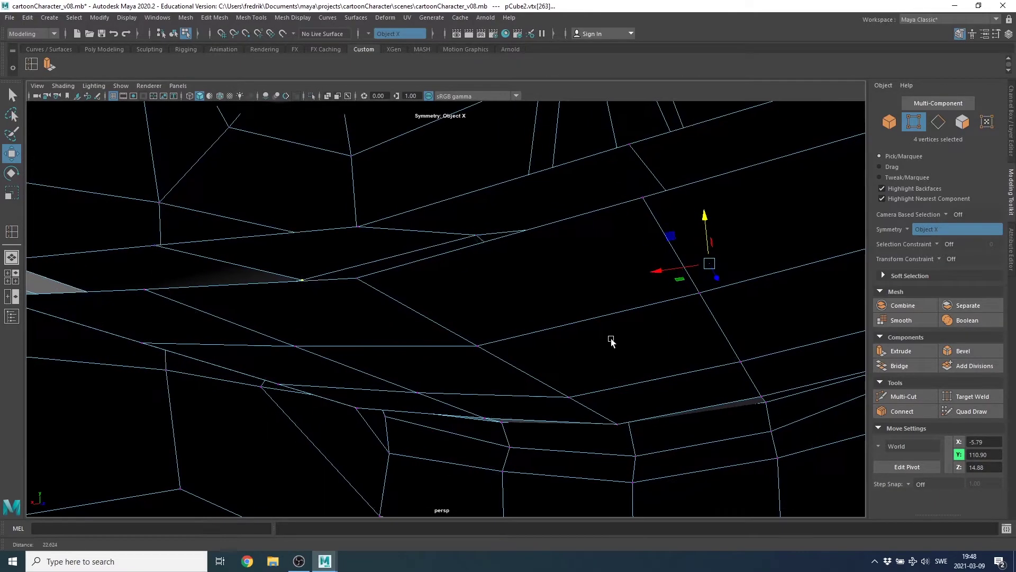
click(479, 346)
shift+click(570, 398)
alt+drag(571, 401, 570, 403)
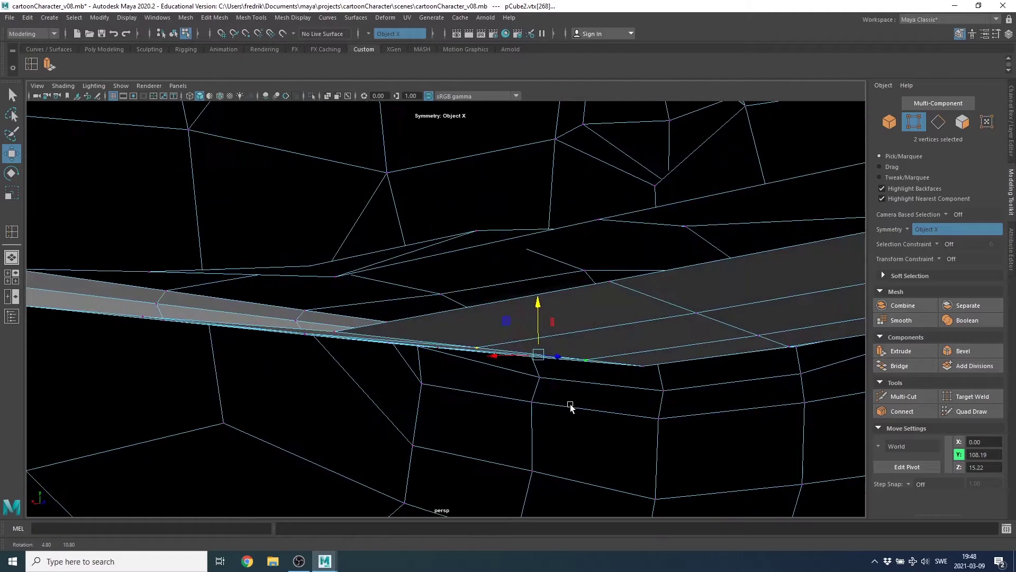
mouse_move(538, 306)
mouse_down()
mouse_move(538, 333)
mouse_move(567, 344)
mouse_move(551, 347)
mouse_move(552, 307)
mouse_up()
- Lower a final vertex pair slightly, bending the lip band into a shallow V
click(552, 306)
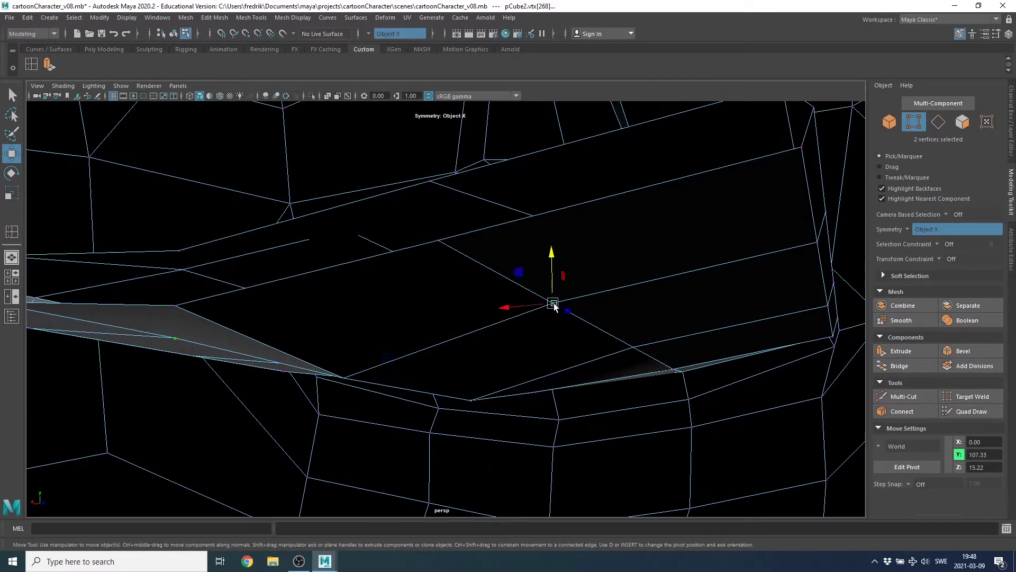
shift+click(634, 347)
mouse_move(597, 280)
mouse_down()
mouse_move(608, 333)
mouse_move(533, 368)
mouse_move(520, 352)
mouse_move(538, 365)
mouse_move(602, 347)
mouse_move(509, 350)
mouse_move(547, 352)
mouse_up()
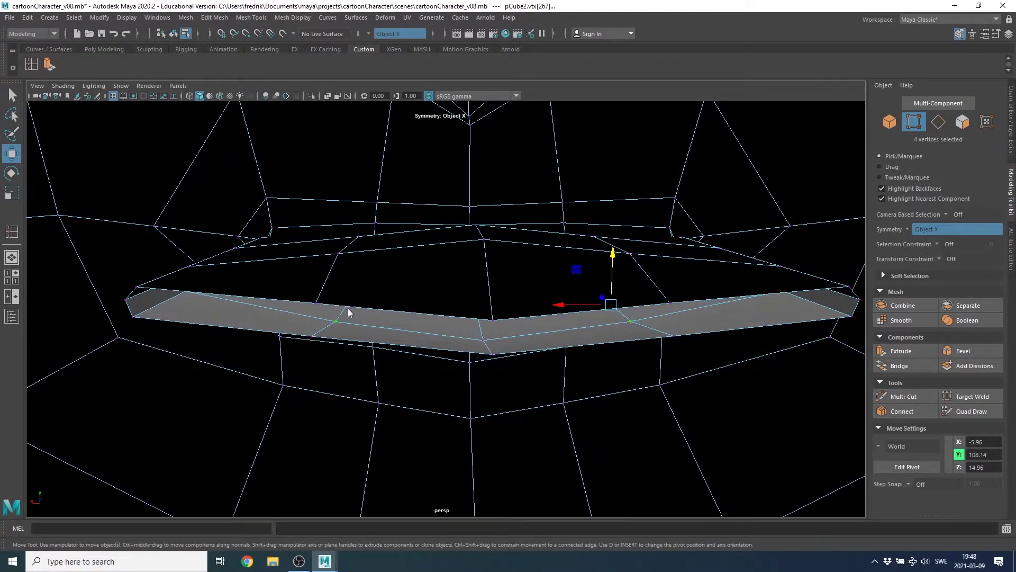
right_drag(348, 308, 333, 212)
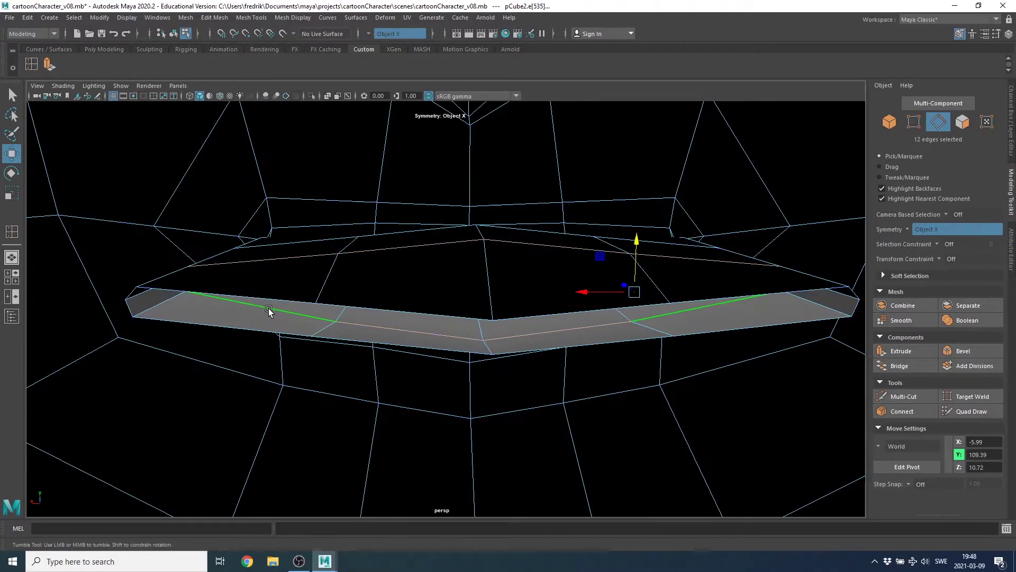
- Bridge the strip's lower edges to the adjacent mesh edges, repeating with G for the next pair
alt+drag(268, 310, 302, 356)
click(289, 346)
click(290, 371)
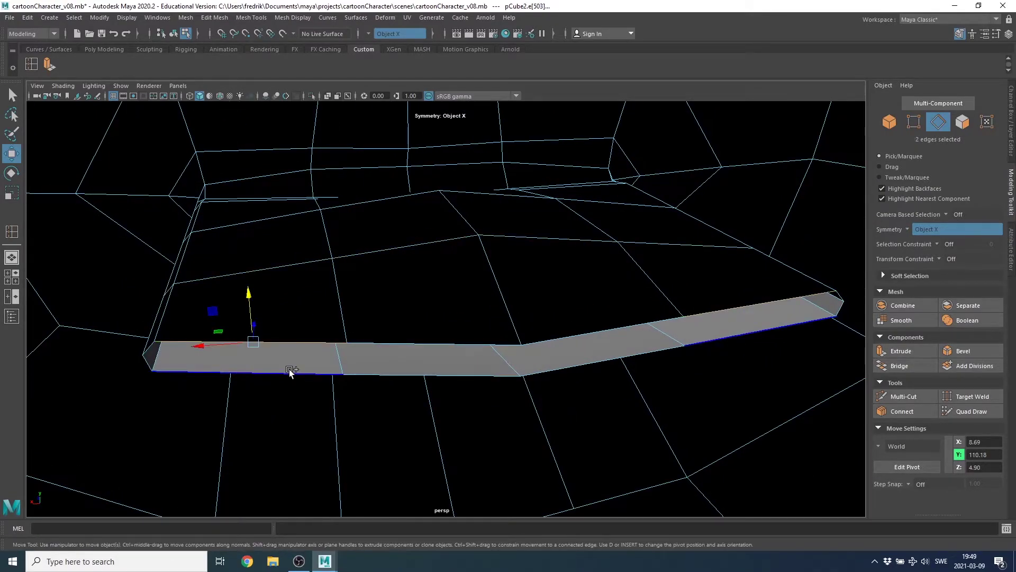
shift+click(290, 371)
click(215, 18)
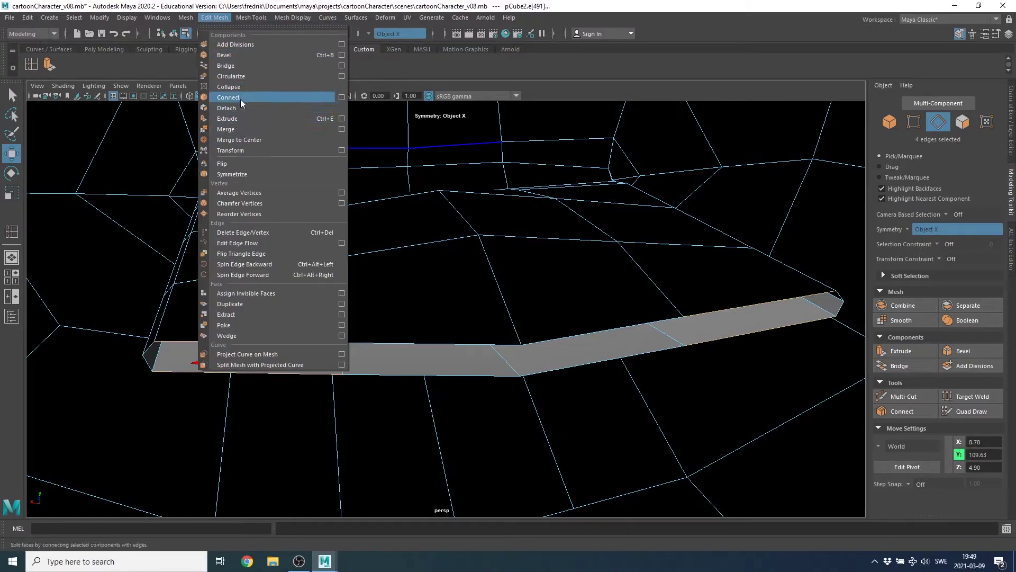
click(238, 62)
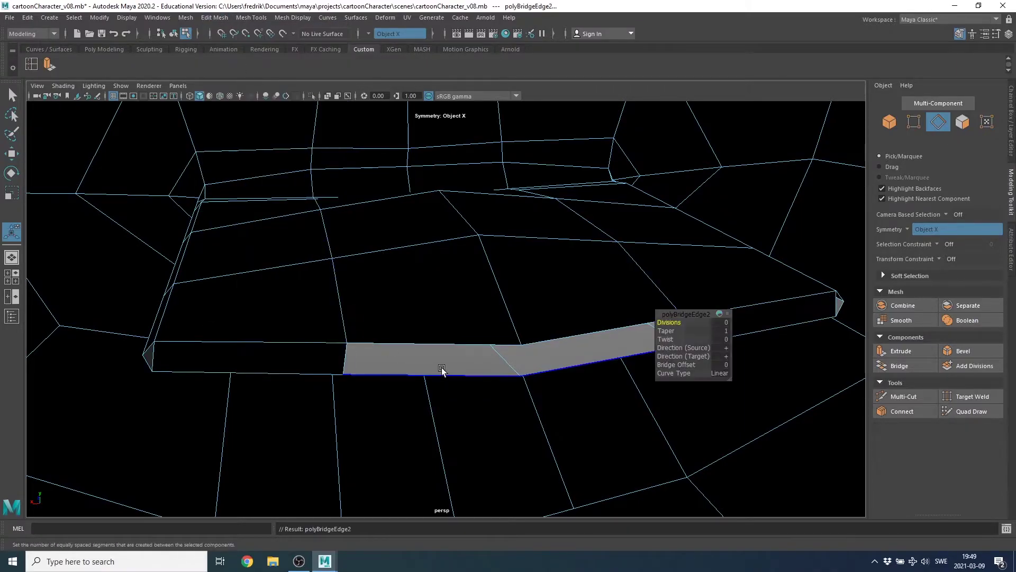
double_click(435, 371)
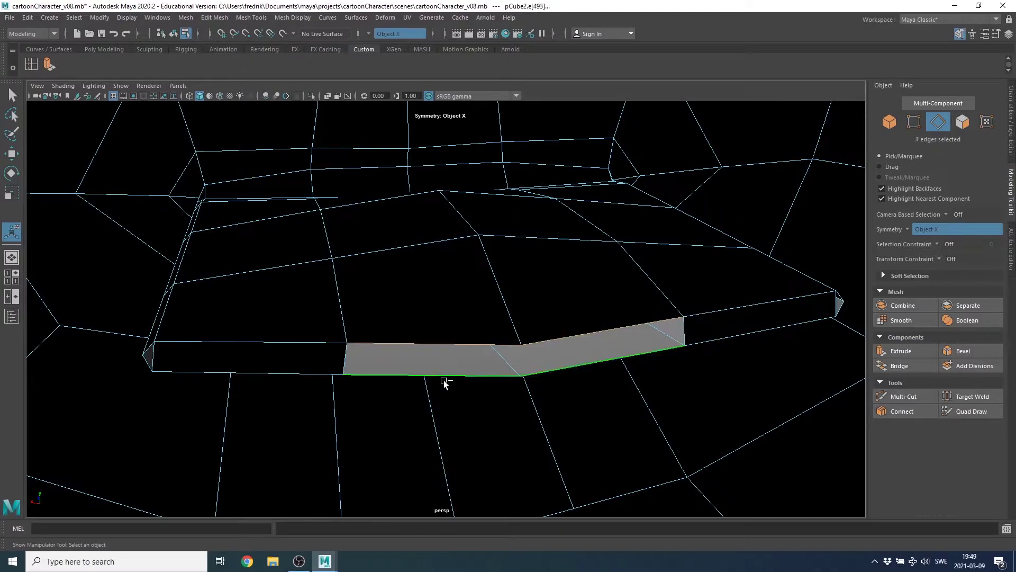
key(g)
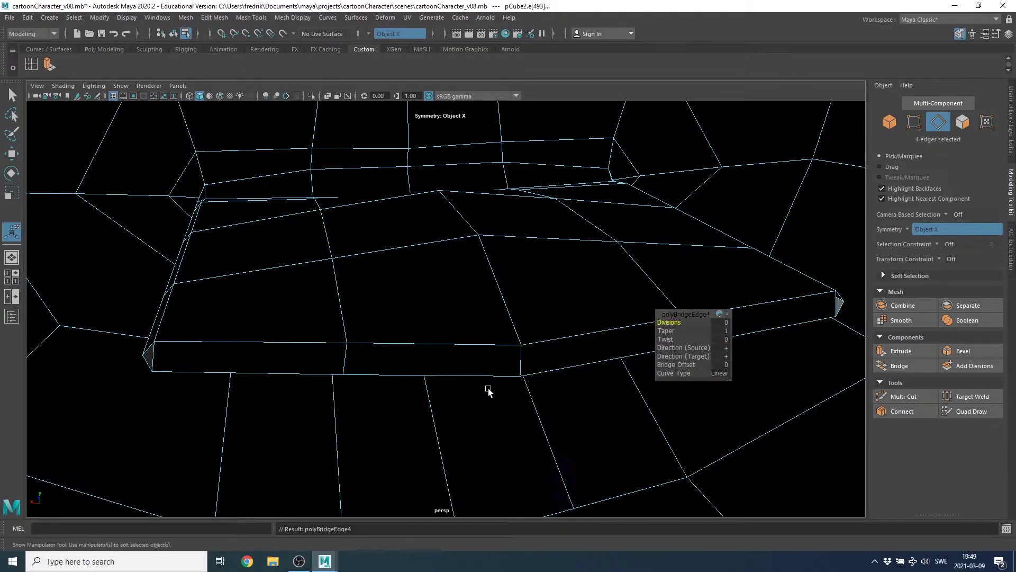
alt+drag(322, 335, 454, 297)
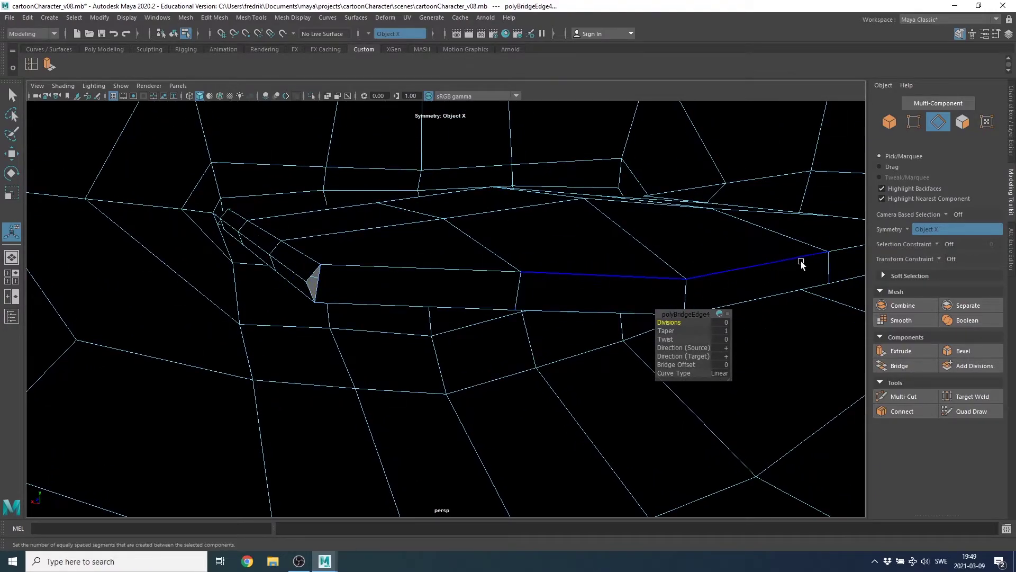
- Insert a single edge loop across the bridged face using Insert Edge Loop settings
double_click(30, 63)
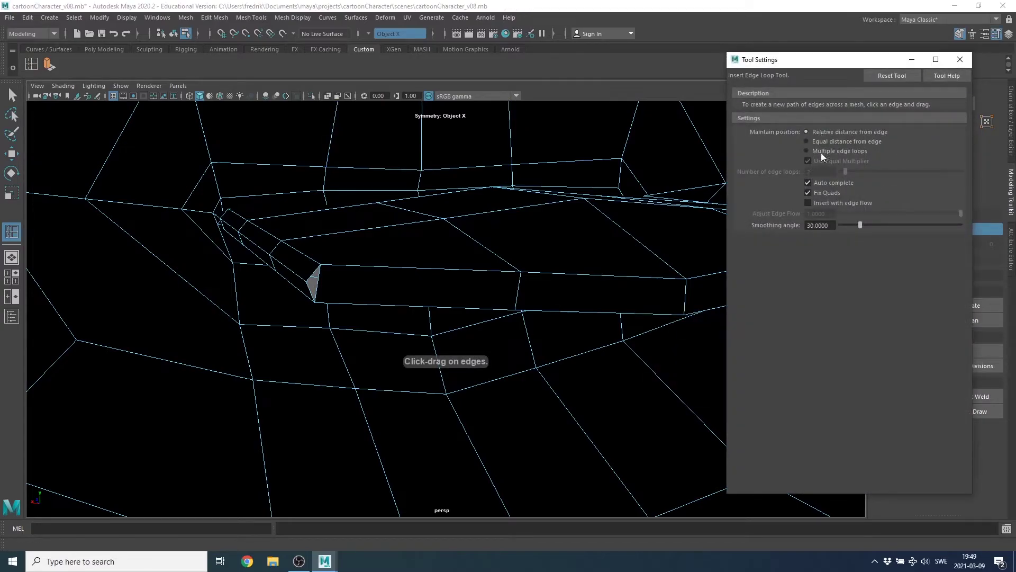
click(821, 151)
drag(846, 174, 843, 176)
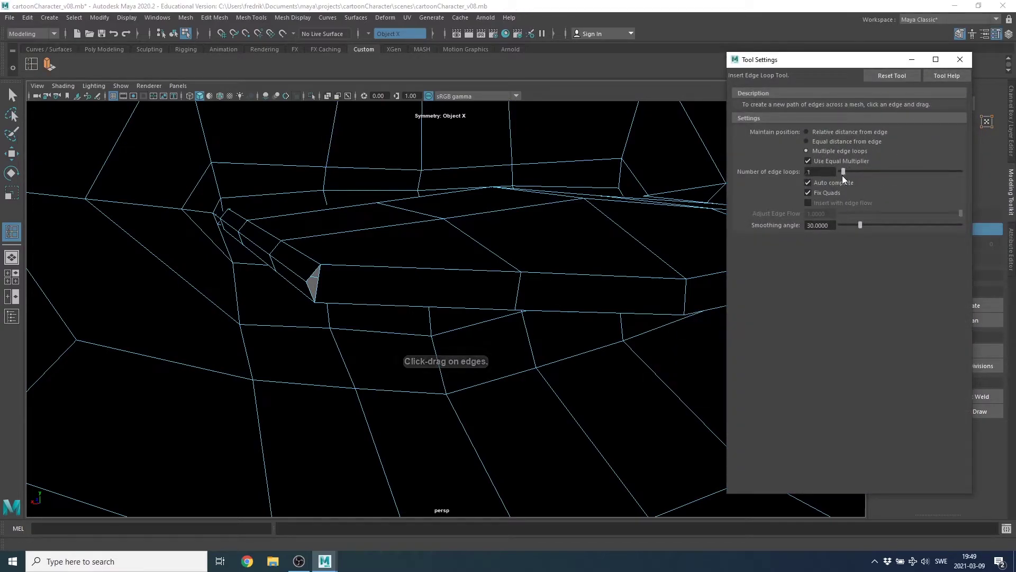
drag(519, 290, 519, 290)
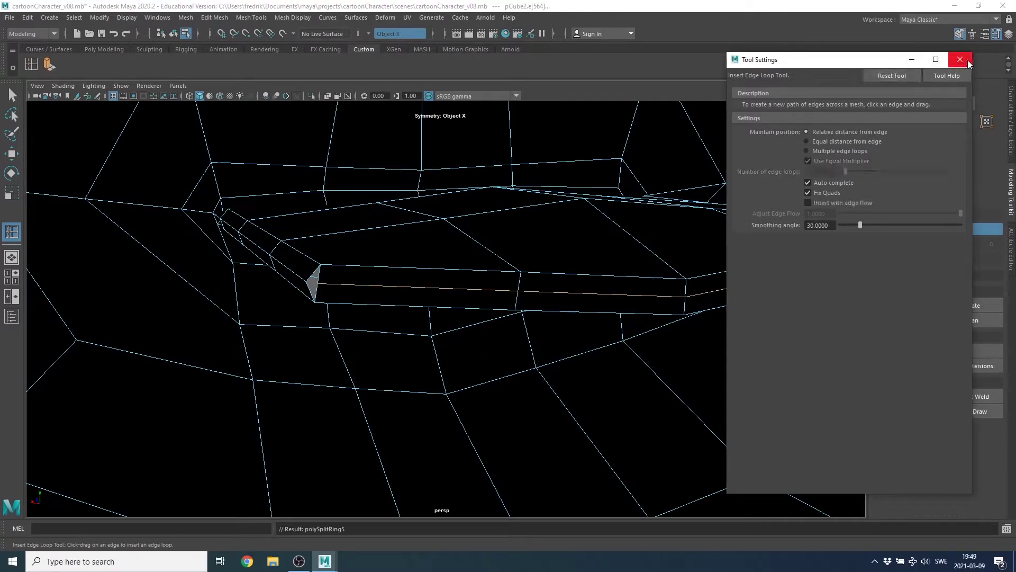
click(960, 59)
scroll(576, 276, down, 2)
scroll(519, 295, up, 1)
scroll(415, 306, up, 1)
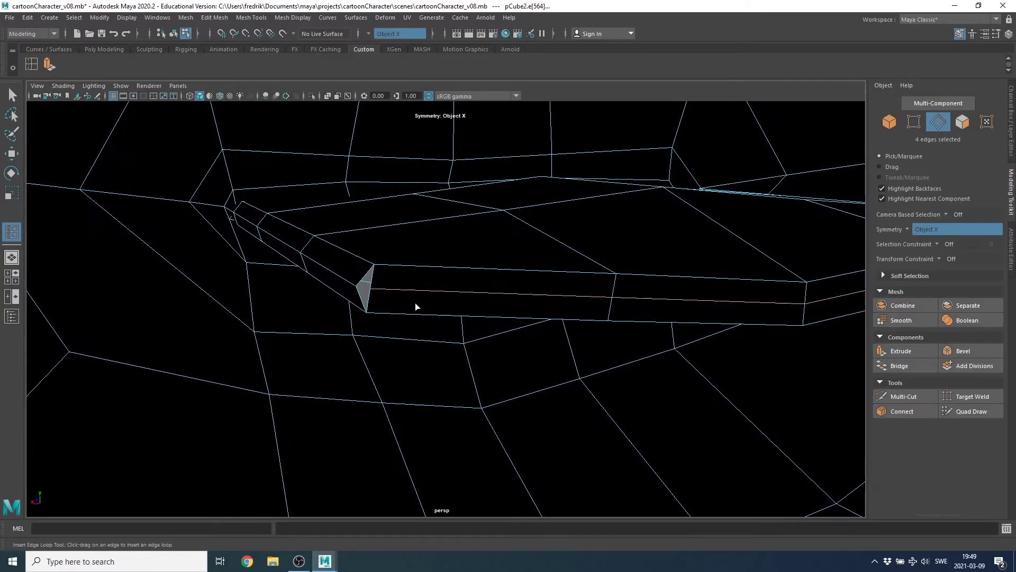
- Target Weld the mouth-corner vertex onto its neighbouring vertex
click(965, 394)
right_drag(404, 289, 350, 274)
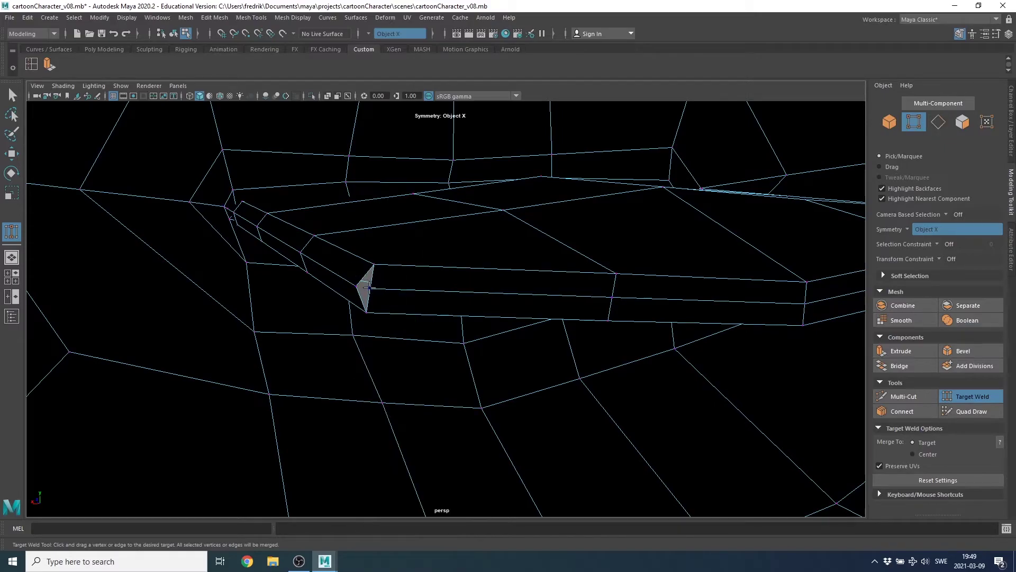
drag(357, 286, 365, 289)
mouse_move(678, 318)
alt+mouse_down()
mouse_move(447, 328)
mouse_move(294, 318)
mouse_move(381, 317)
mouse_move(365, 298)
alt+mouse_up()
- Frame the head and save the scene as cartoonCharacter_v00.mb
scroll(526, 297, down, 5)
scroll(431, 257, down, 3)
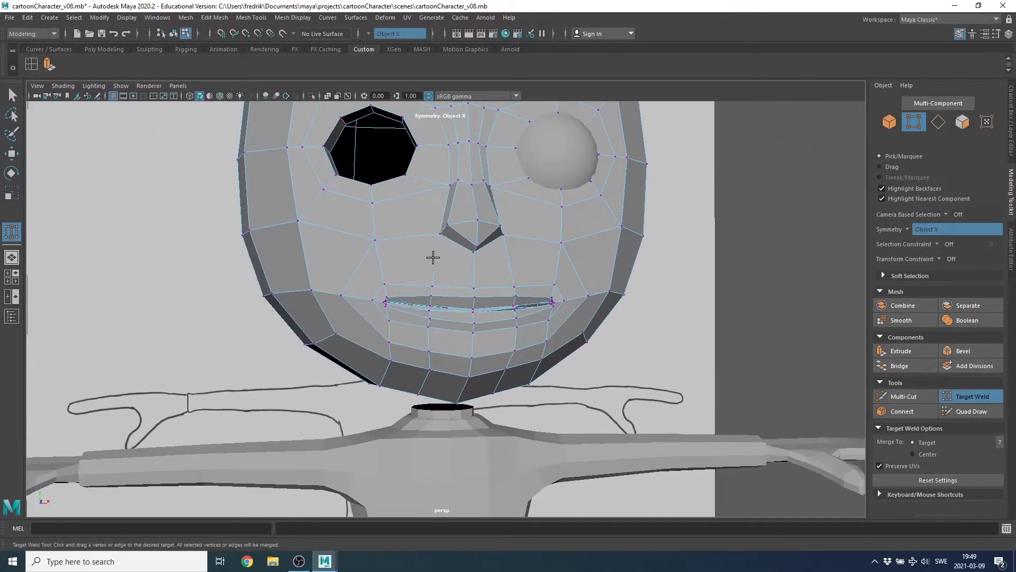
mouse_move(431, 256)
alt+mouse_down()
mouse_move(547, 282)
mouse_move(389, 300)
mouse_move(474, 202)
alt+mouse_up()
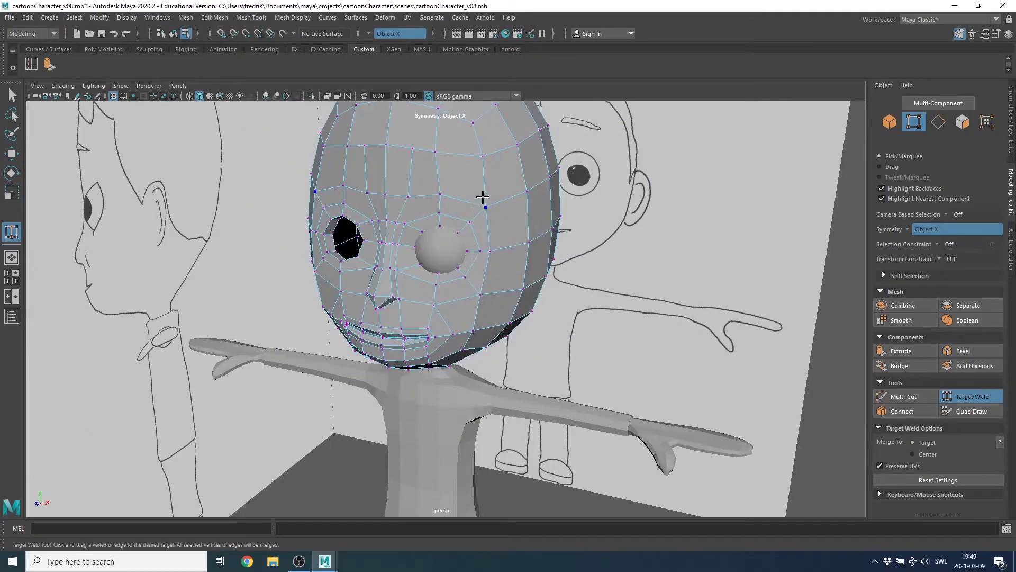
key(w)
key(F8)
key(f)
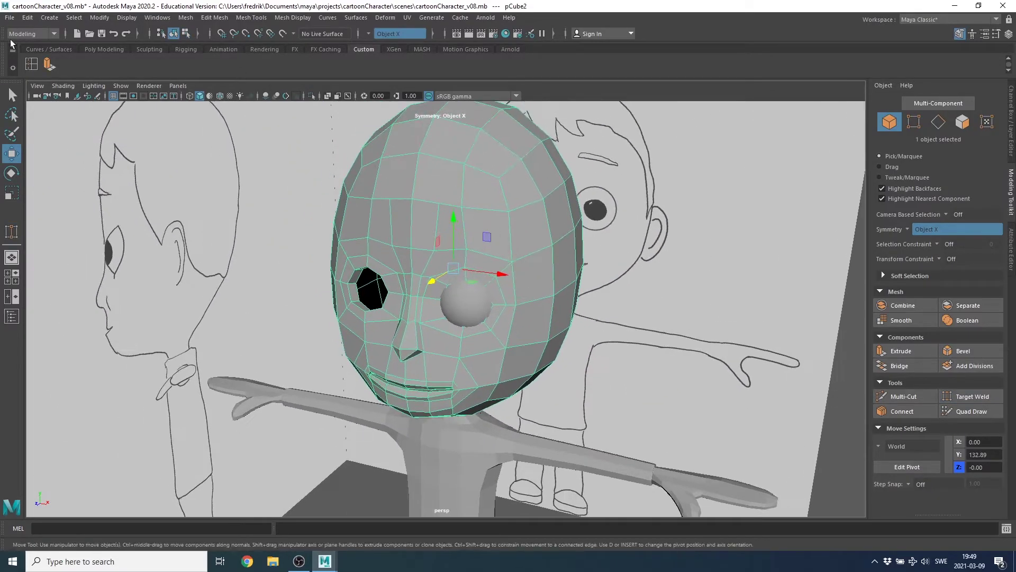
click(9, 17)
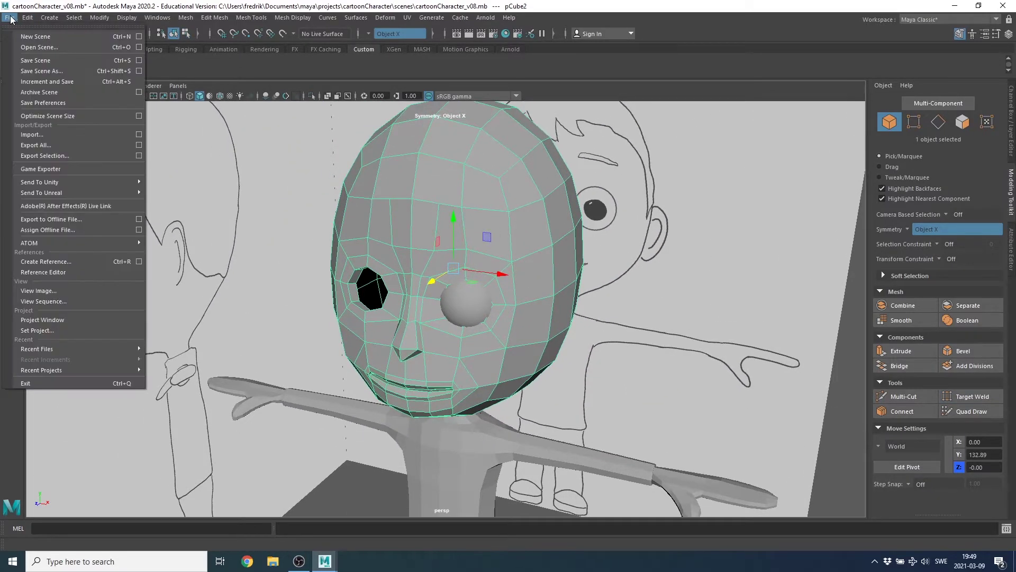
click(45, 70)
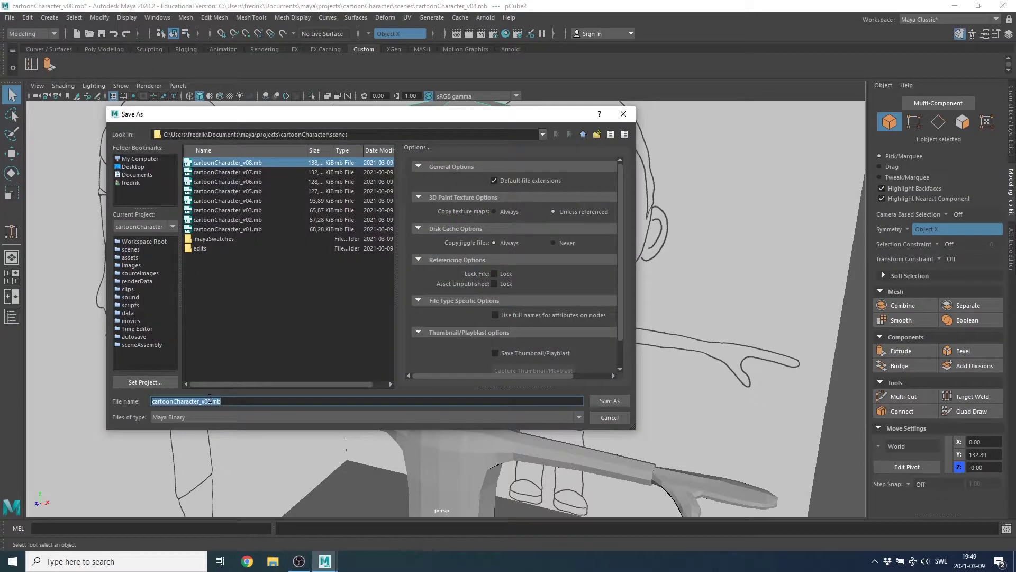
text(0)
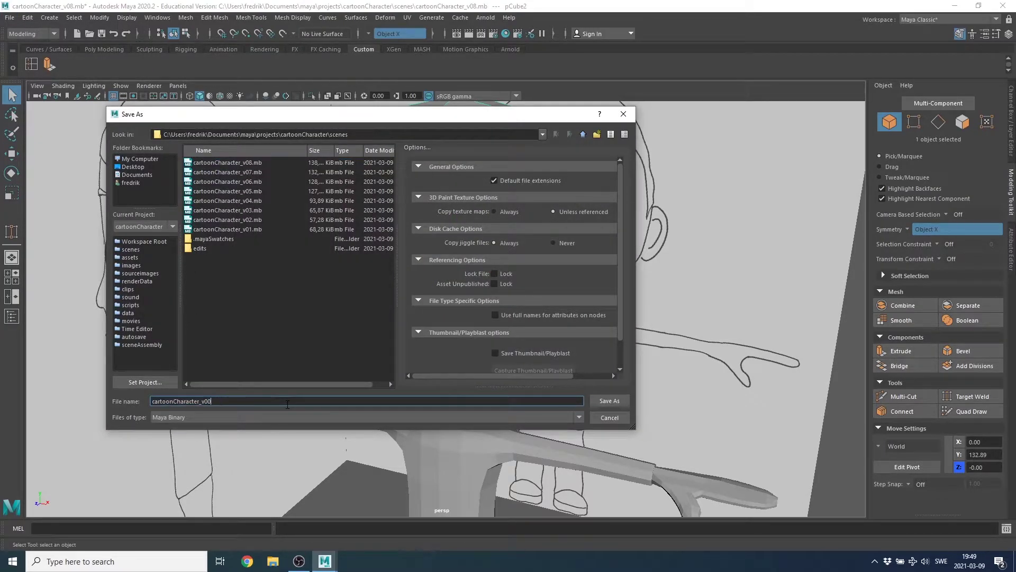
key(Return)
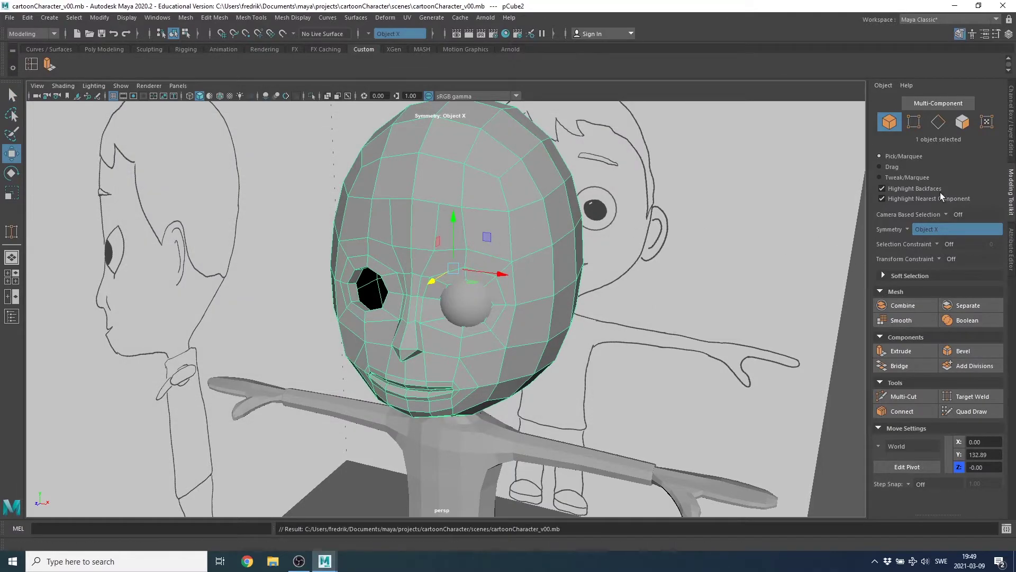
- Delete the head's construction history with Delete by Type > History
click(1011, 116)
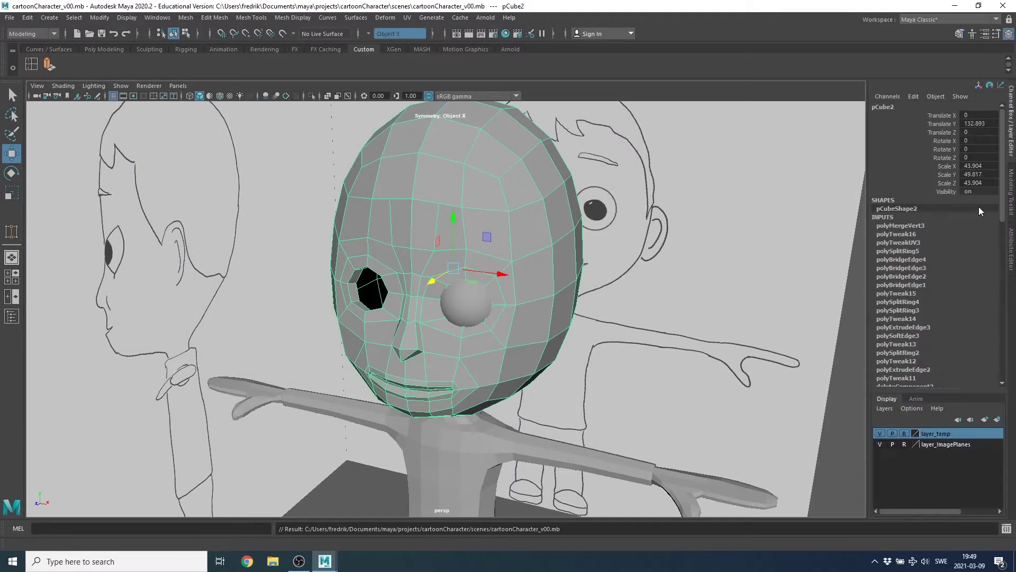
click(25, 18)
mouse_move(64, 142)
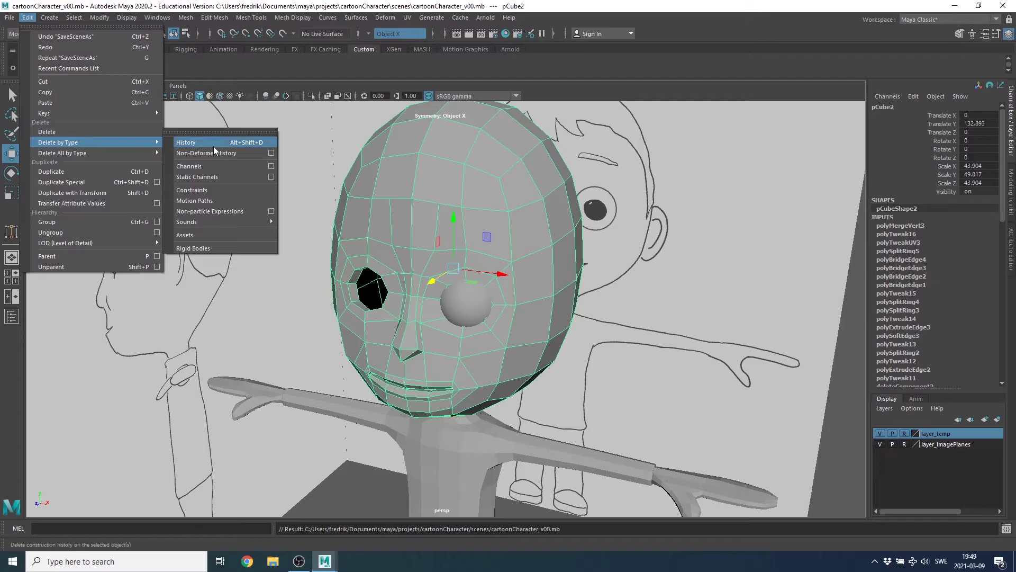
click(218, 144)
mouse_move(507, 249)
alt+mouse_down()
mouse_move(468, 254)
mouse_move(436, 195)
alt+mouse_up()
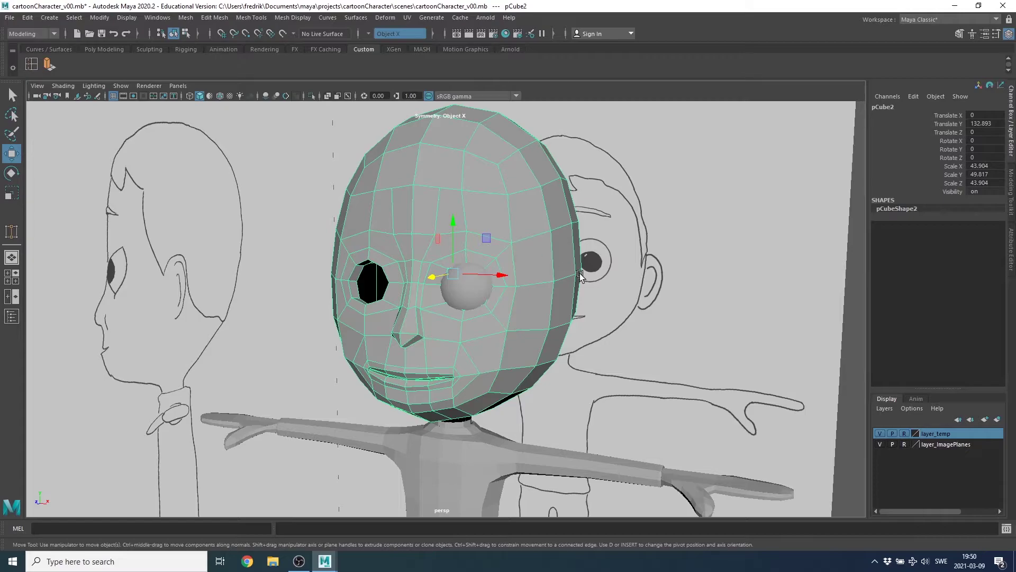
alt+middle_drag(500, 211, 500, 259)
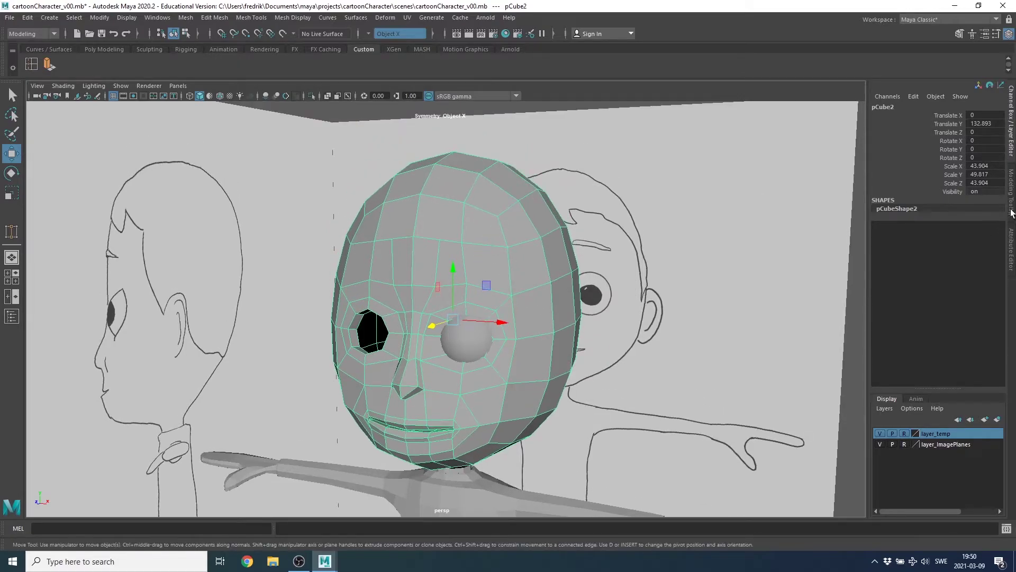
click(1012, 212)
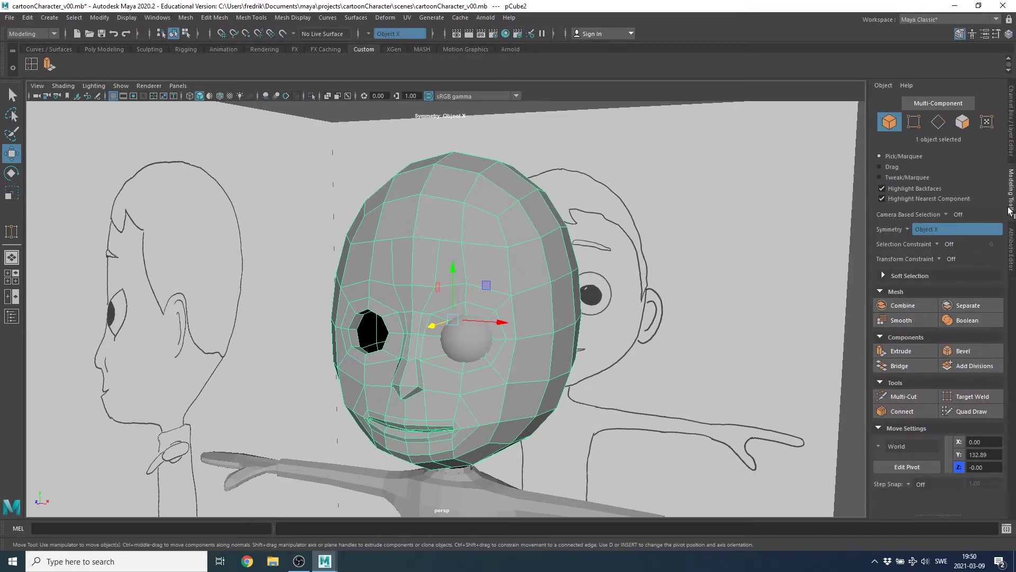
click(904, 397)
alt+drag(476, 296, 448, 336)
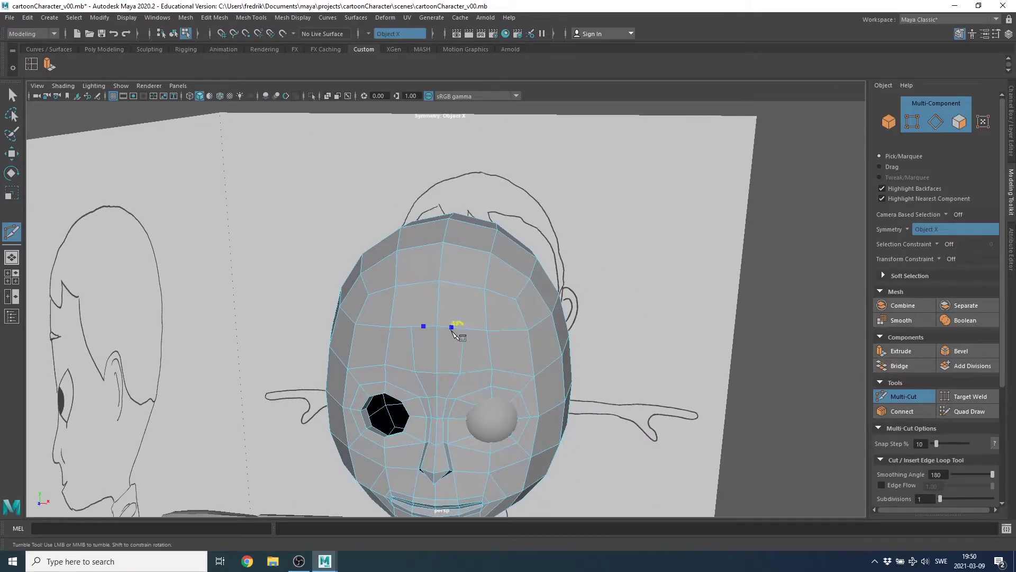
- Multi-Cut a new edge line from the forehead over the crown and under the back of the head
click(466, 286)
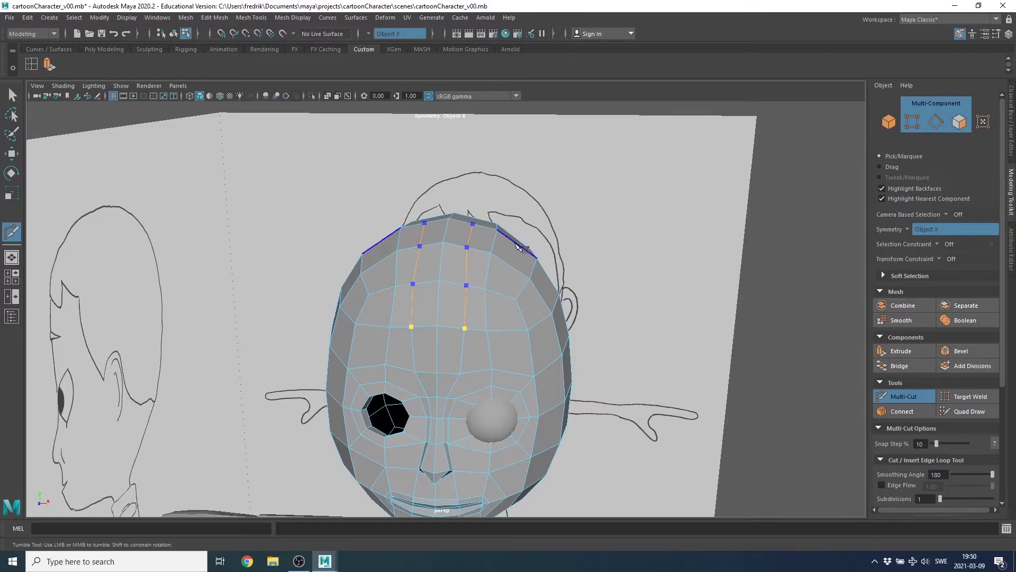
alt+drag(517, 244, 318, 254)
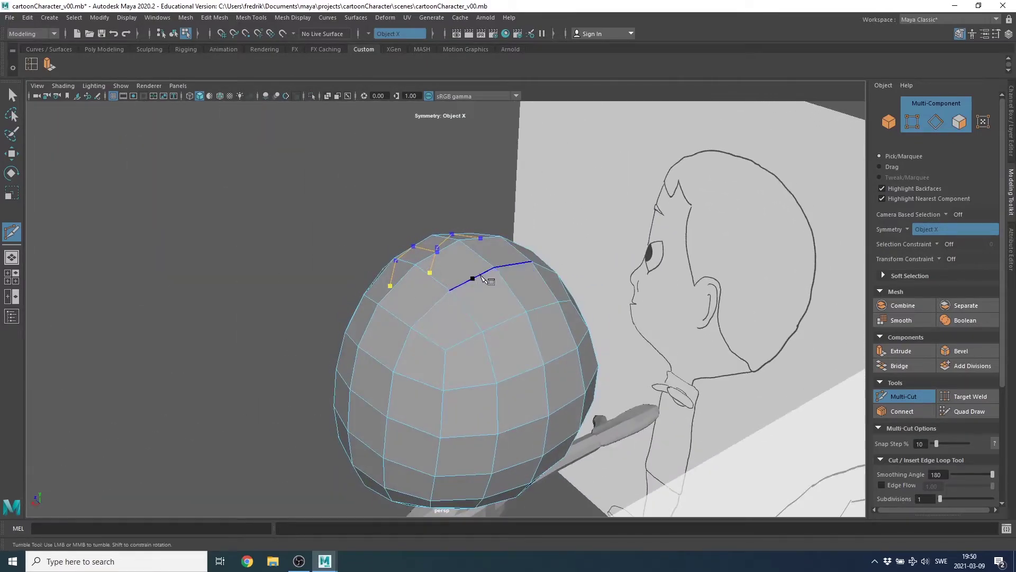
click(505, 322)
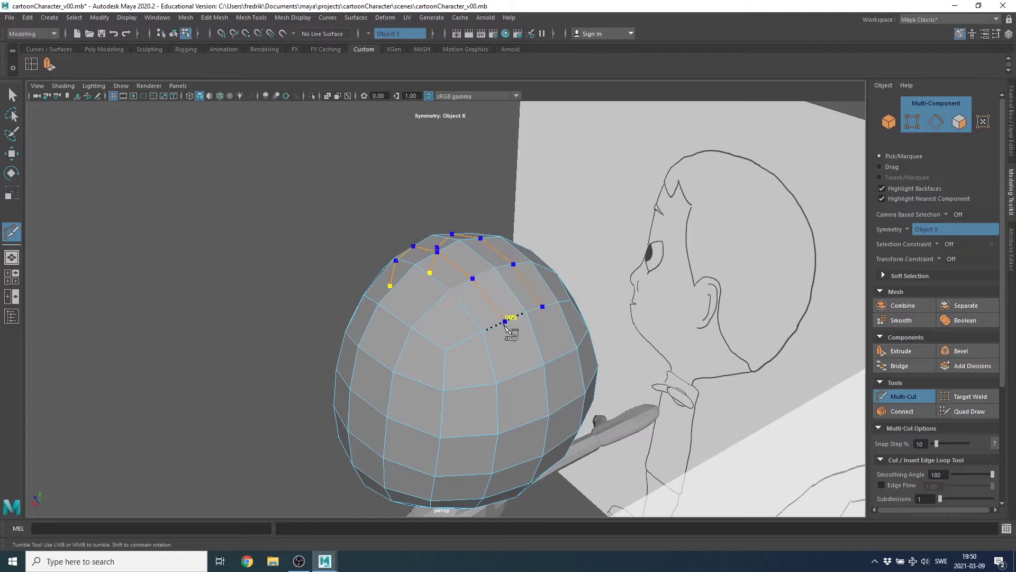
click(522, 375)
alt+right_drag(527, 428, 668, 428)
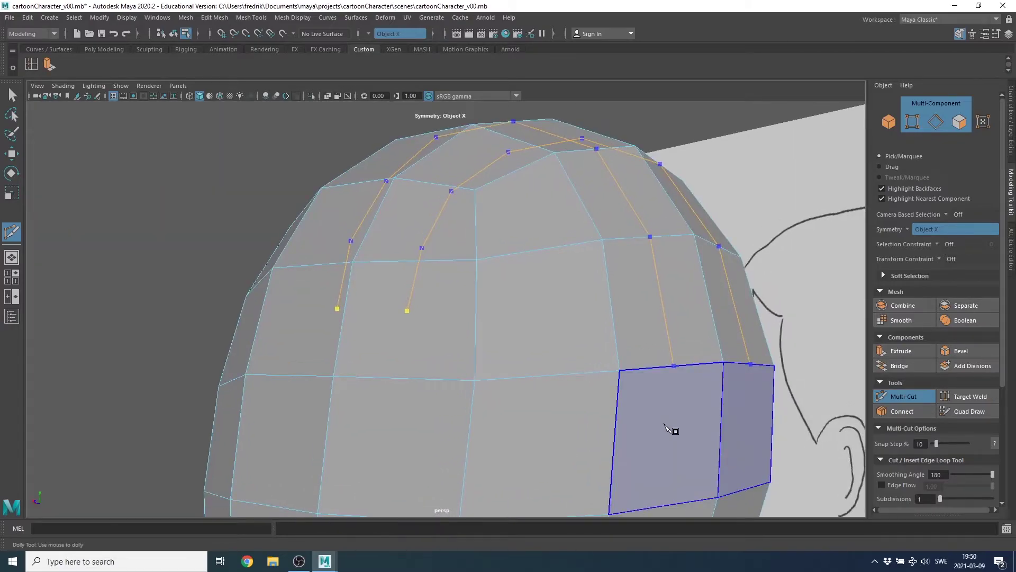
alt+middle_drag(668, 428, 571, 320)
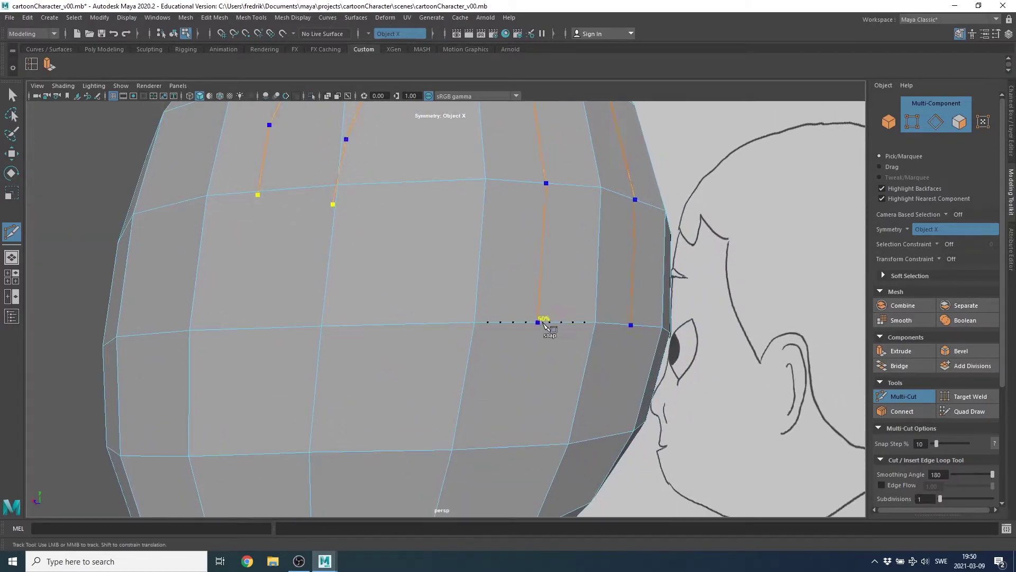
alt+drag(513, 449, 555, 341)
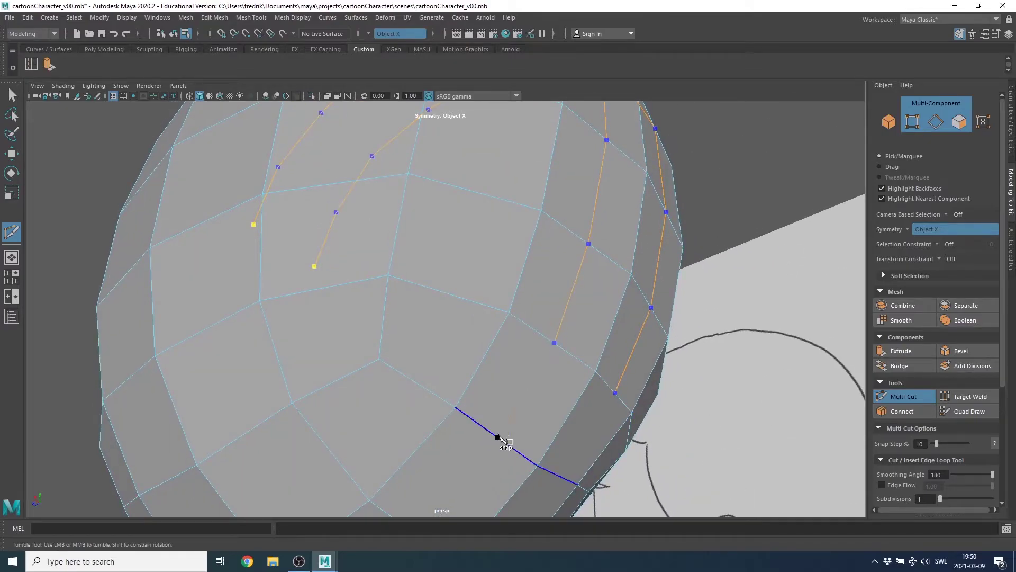
alt+middle_drag(526, 377, 552, 268)
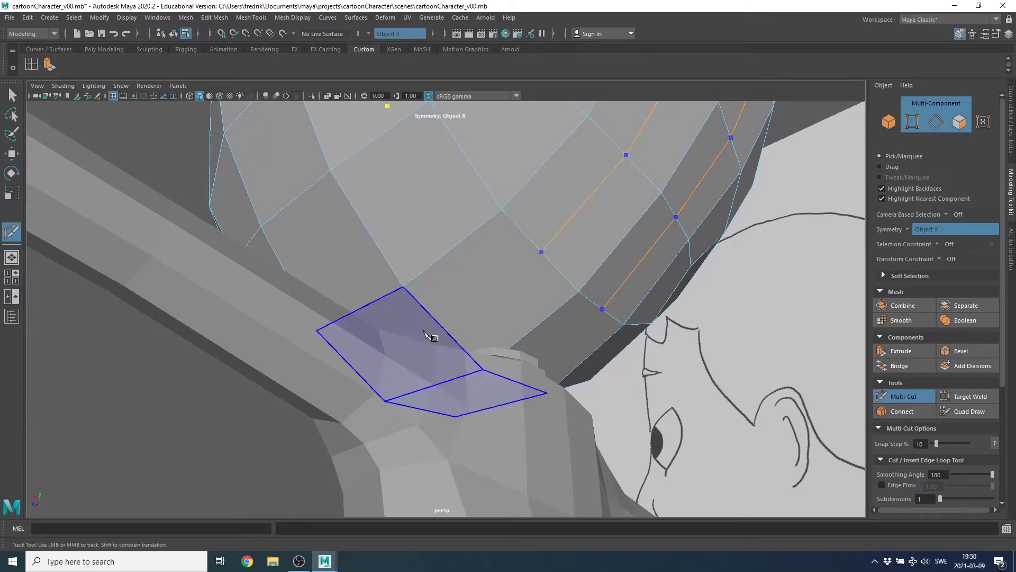
alt+drag(425, 335, 641, 302)
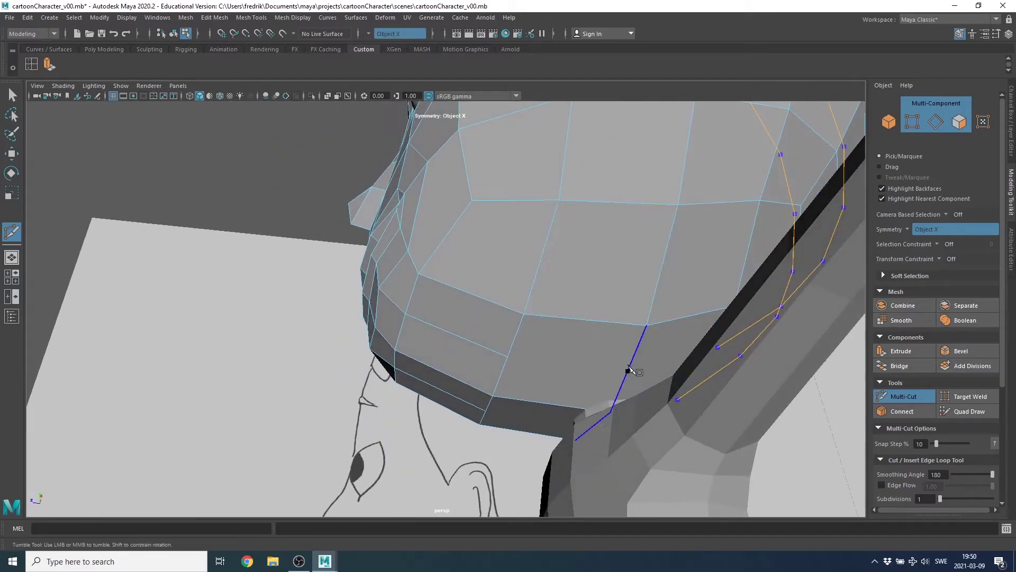
click(632, 363)
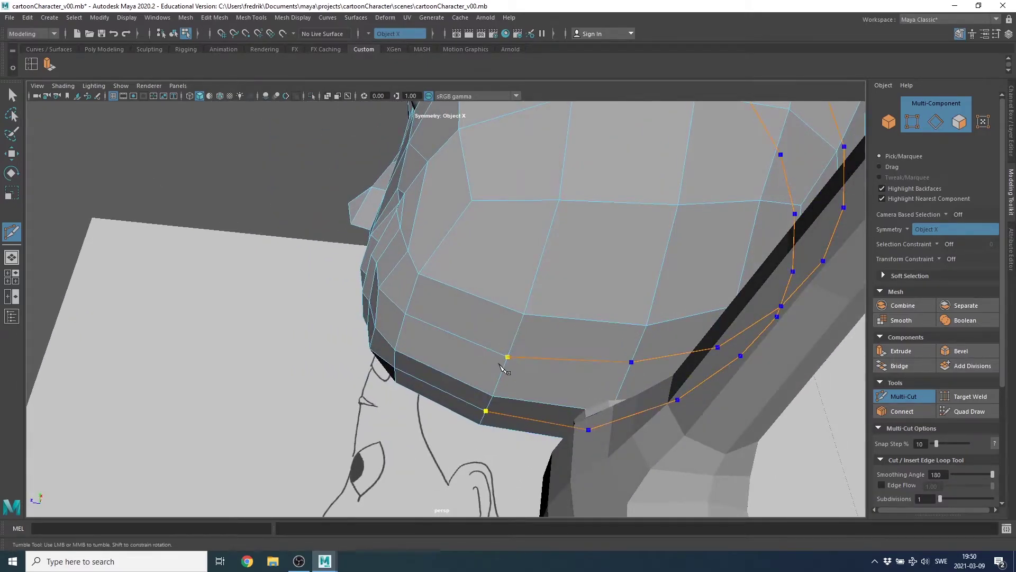
mouse_move(671, 329)
alt+mouse_down()
mouse_move(565, 317)
mouse_move(530, 382)
alt+mouse_up()
alt+middle_drag(529, 382, 473, 429)
alt+drag(468, 425, 461, 421)
- Move several vertices on top of the head to round out the skull
key(w)
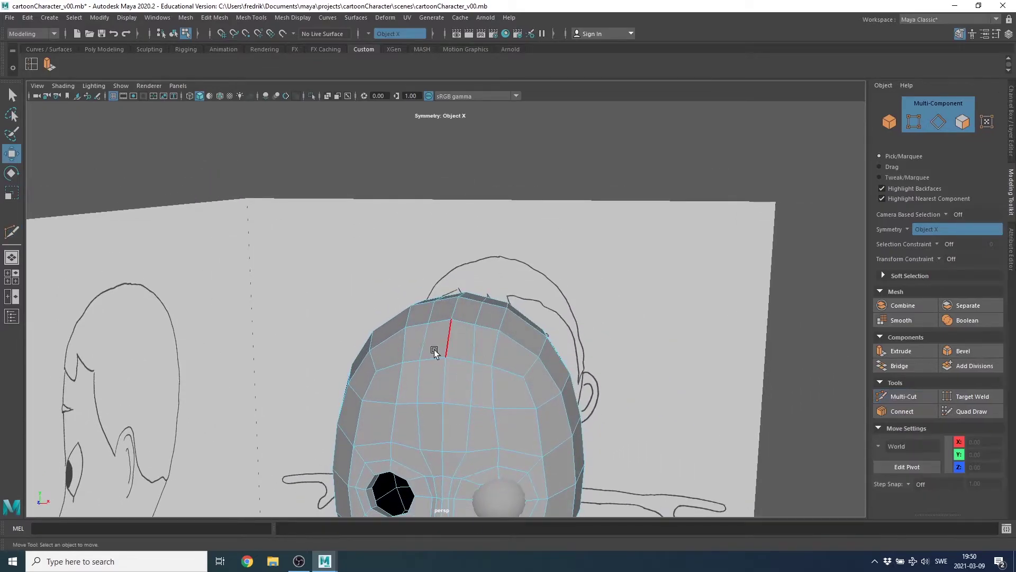
alt+right_drag(434, 348, 578, 347)
mouse_move(579, 348)
alt+mouse_down()
mouse_move(503, 315)
mouse_move(519, 311)
mouse_move(516, 267)
alt+mouse_up()
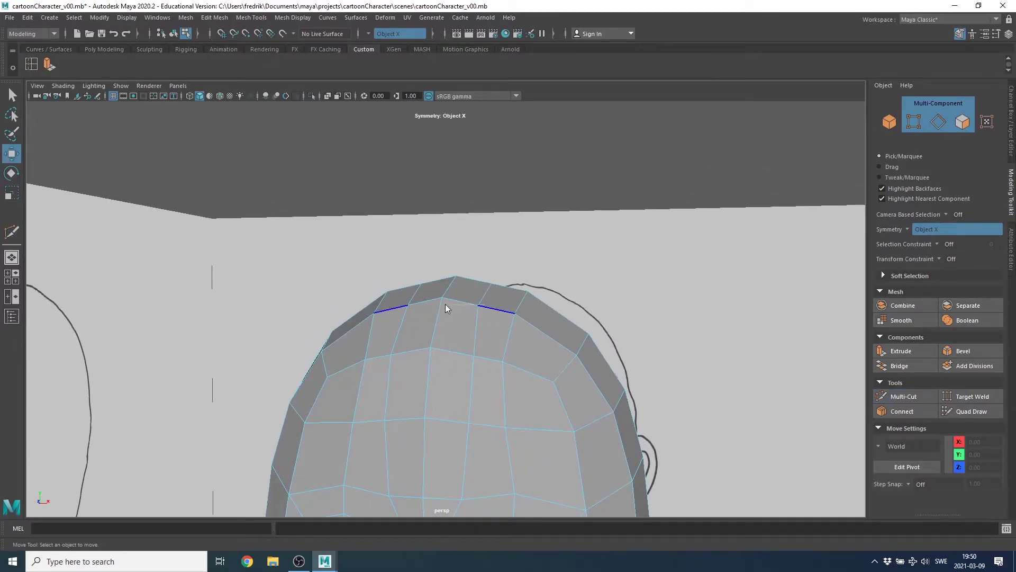
click(477, 306)
mouse_move(519, 318)
alt+mouse_down()
mouse_move(518, 340)
mouse_move(490, 334)
mouse_move(416, 348)
mouse_move(563, 374)
mouse_move(608, 431)
mouse_move(561, 371)
mouse_move(530, 349)
mouse_move(431, 334)
mouse_move(437, 299)
alt+mouse_up()
click(425, 346)
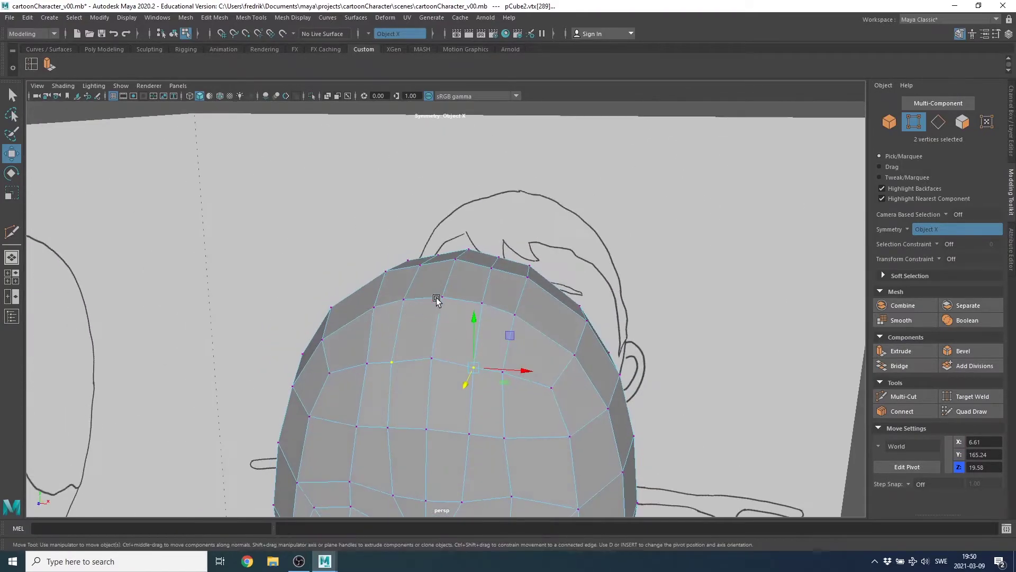
mouse_move(524, 331)
alt+mouse_down()
mouse_move(517, 313)
mouse_move(544, 279)
alt+mouse_up()
click(525, 314)
middle_drag(544, 279, 555, 278)
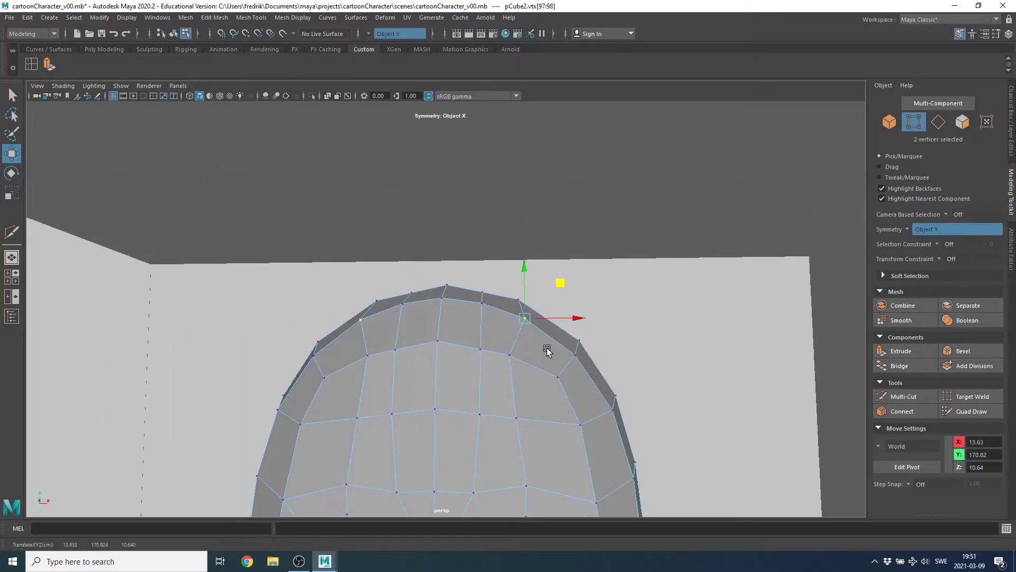
click(509, 354)
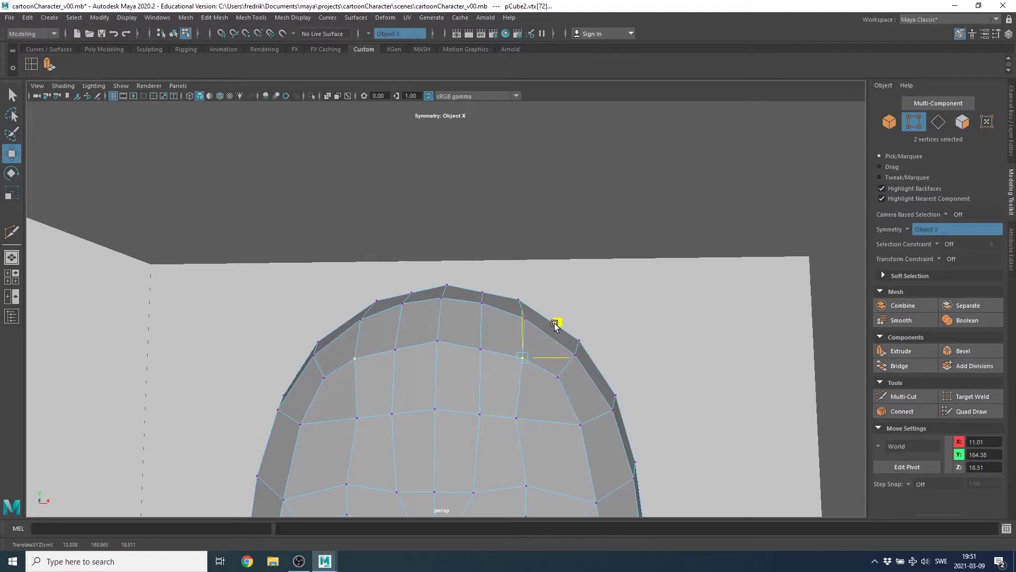
alt+drag(563, 384, 503, 421)
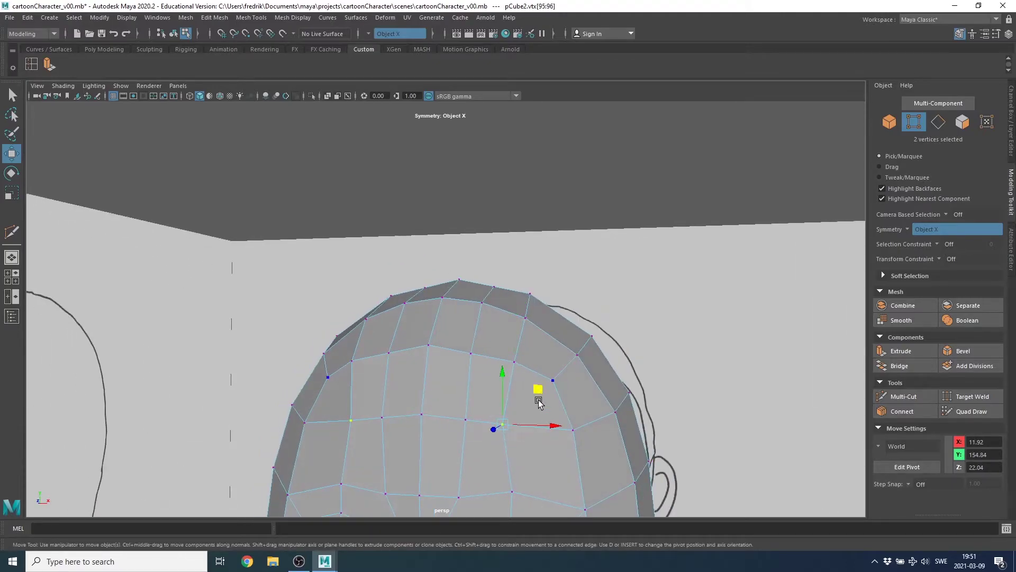
middle_drag(539, 403, 538, 396)
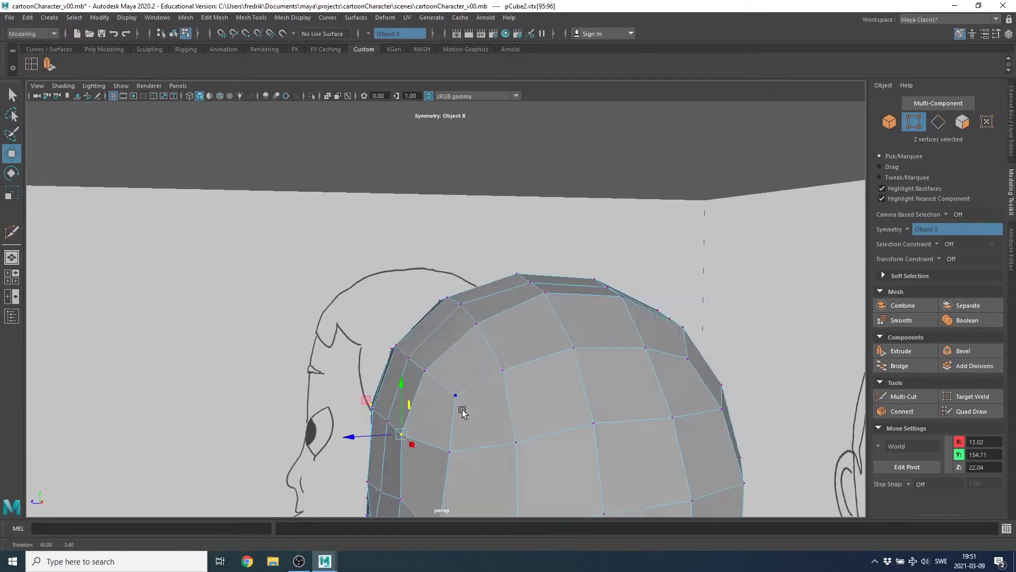
- Nudge the jawline vertices into a smoother curve, then return to object mode
mouse_move(543, 406)
alt+mouse_down()
mouse_move(378, 428)
mouse_move(548, 472)
mouse_move(535, 469)
alt+mouse_up()
mouse_move(584, 292)
alt+mouse_down()
mouse_move(510, 277)
mouse_move(529, 261)
alt+mouse_up()
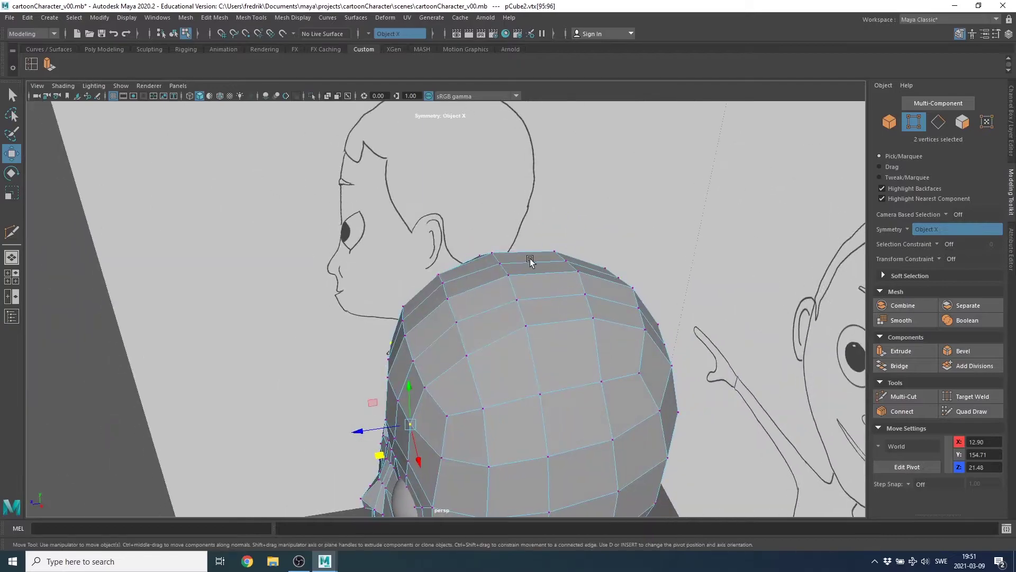
mouse_move(593, 360)
alt+mouse_down()
mouse_move(540, 340)
mouse_move(506, 258)
mouse_move(461, 297)
mouse_move(447, 267)
mouse_move(583, 337)
mouse_move(478, 317)
mouse_move(462, 341)
mouse_move(450, 340)
mouse_move(478, 340)
alt+mouse_up()
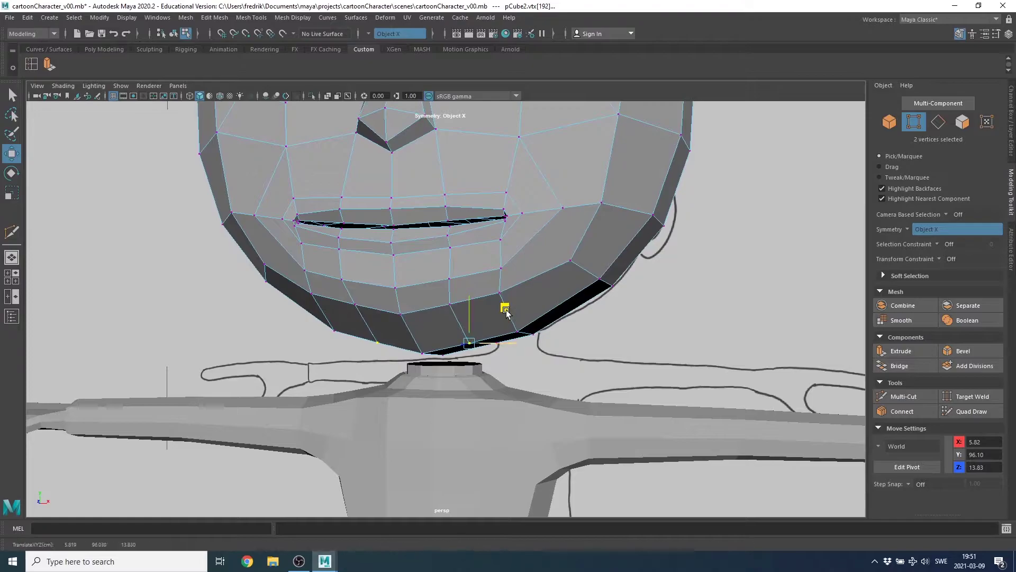
drag(505, 307, 521, 341)
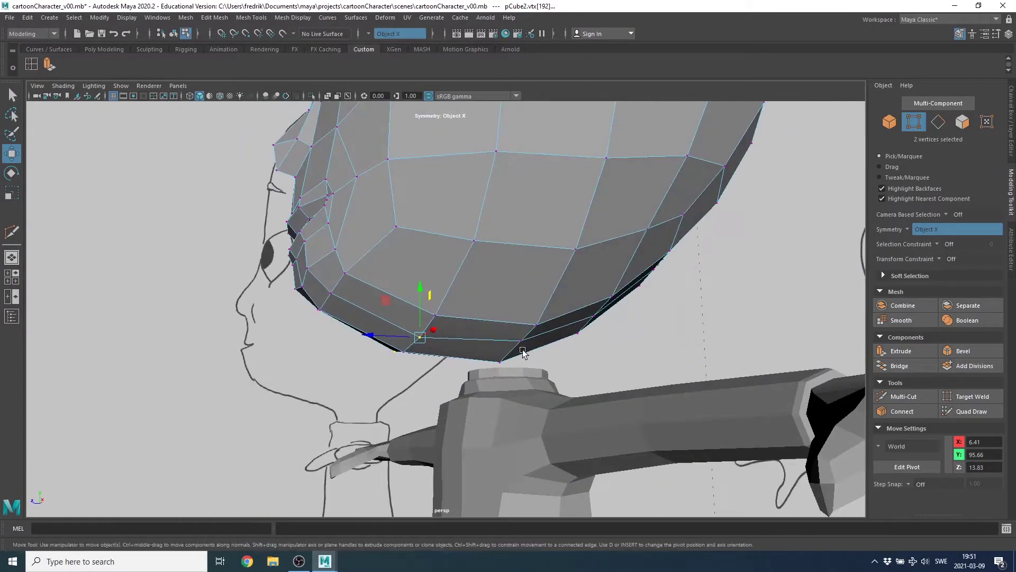
click(522, 340)
mouse_move(532, 303)
mouse_down()
mouse_move(583, 356)
mouse_move(411, 279)
mouse_move(415, 404)
mouse_move(447, 381)
mouse_move(420, 390)
mouse_move(487, 295)
mouse_move(398, 319)
mouse_move(470, 308)
mouse_move(477, 286)
mouse_move(405, 299)
mouse_move(424, 294)
mouse_up()
key(F8)
- Frame the ear area in the side view and switch to face selection
key(space)
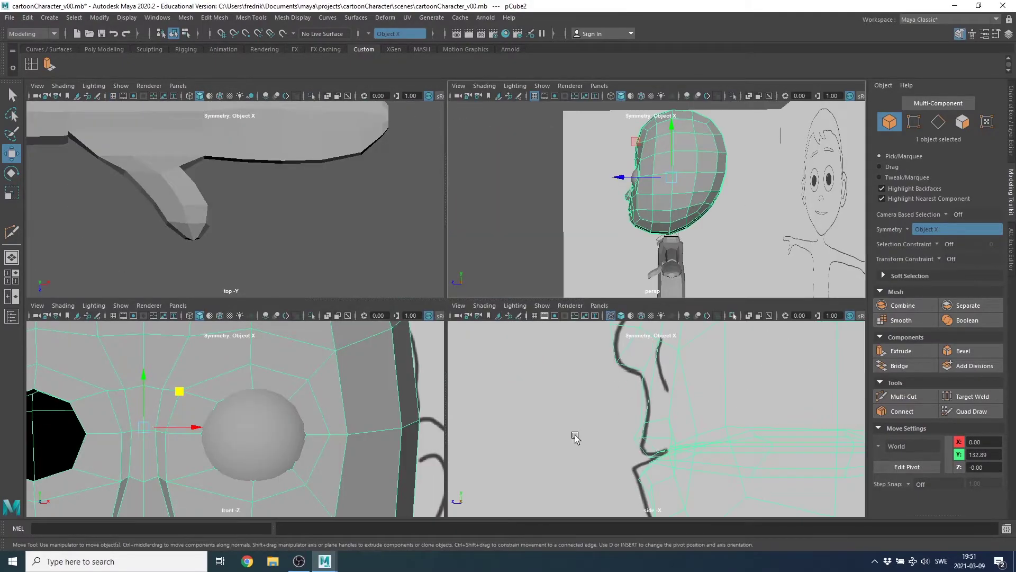
key(space)
mouse_move(701, 374)
alt+right_down()
mouse_move(481, 310)
mouse_move(633, 336)
mouse_move(515, 335)
mouse_move(445, 356)
alt+right_up()
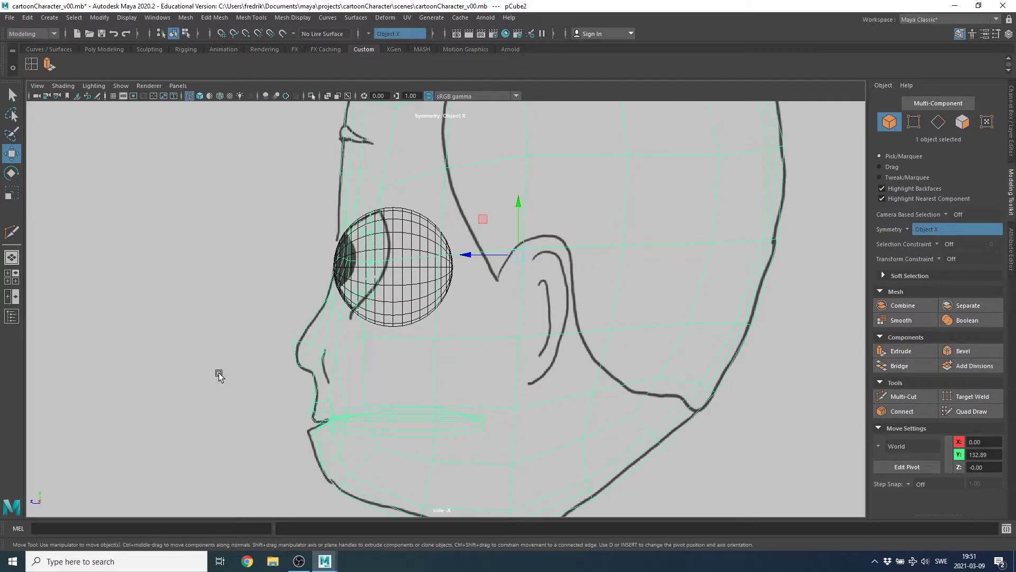
mouse_move(672, 291)
alt+right_down()
mouse_move(542, 291)
mouse_move(525, 277)
alt+right_up()
right_click(526, 273)
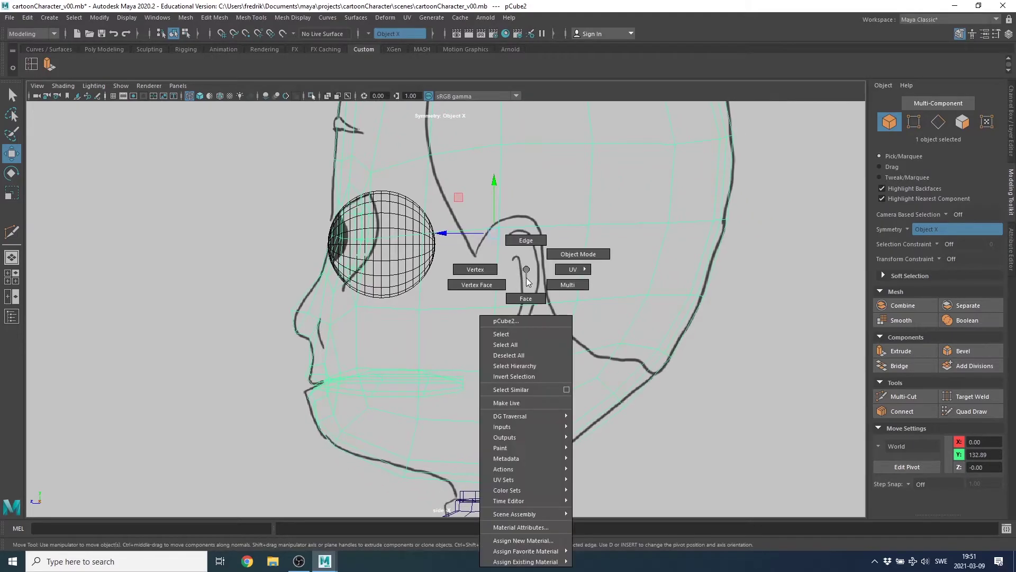
click(526, 299)
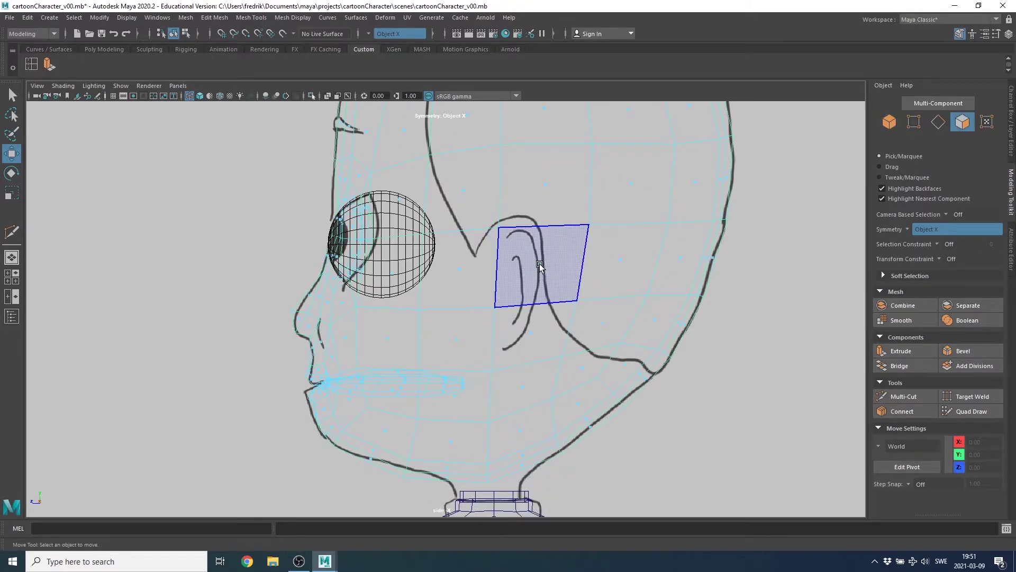
- Select the four faces over the sketched ear and return to the perspective view
click(529, 270)
shift+click(532, 335)
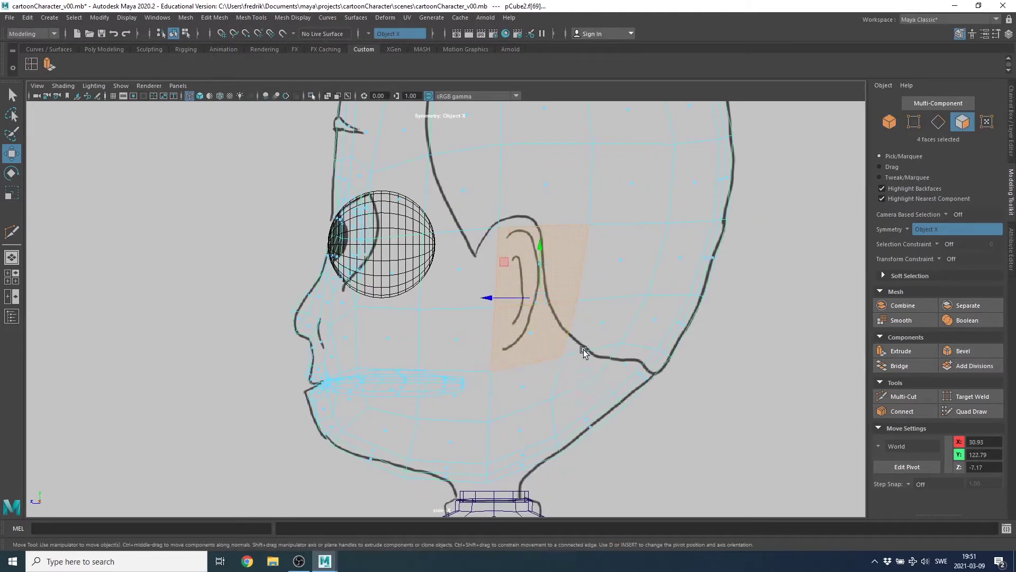
key(space)
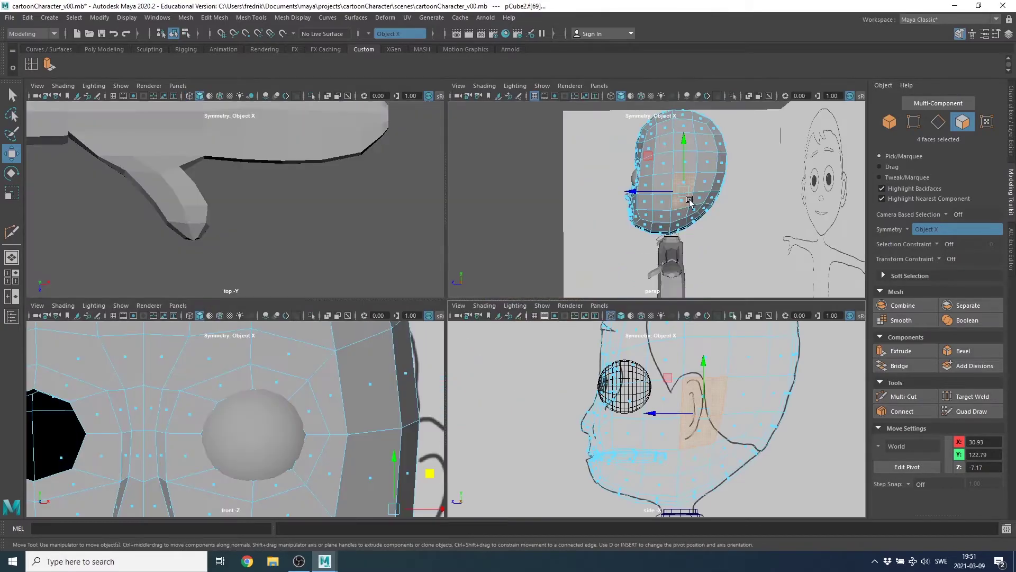
key(space)
alt+drag(629, 200, 517, 198)
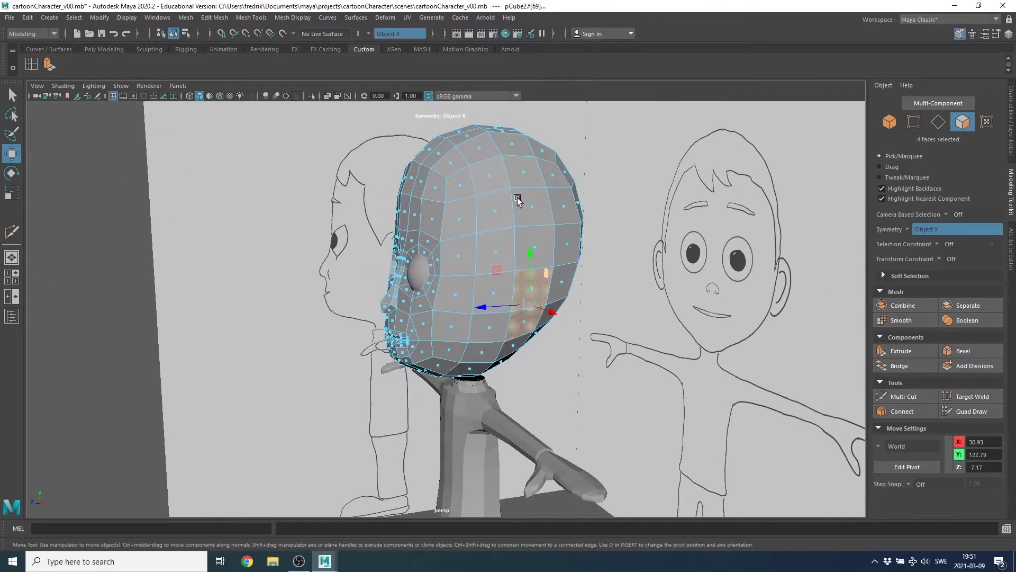
- Extrude the four ear faces and scale the extrusion inward
click(48, 63)
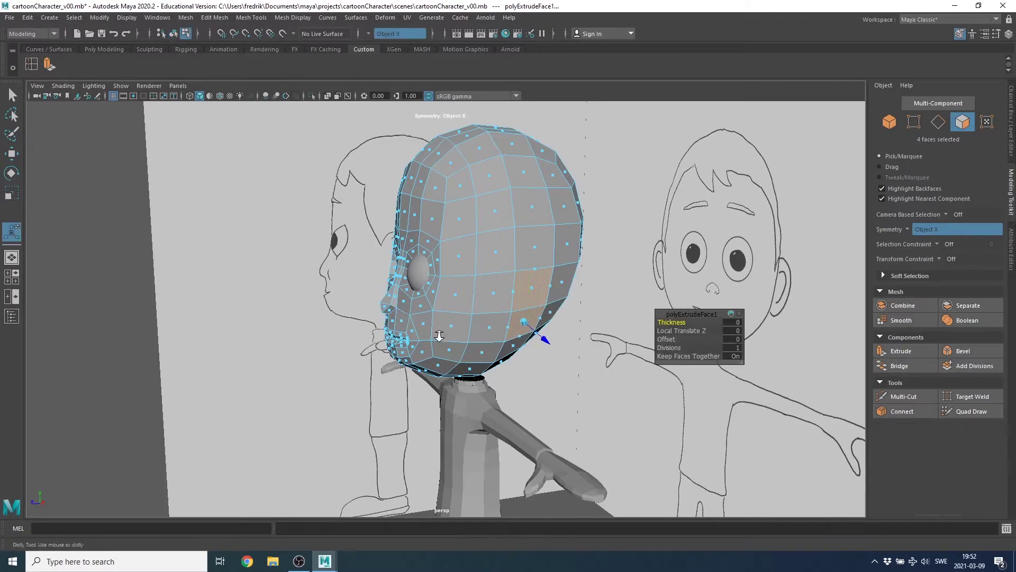
scroll(628, 360, up, 5)
mouse_move(582, 332)
mouse_down()
mouse_move(518, 298)
mouse_move(552, 328)
mouse_move(551, 319)
mouse_move(582, 324)
mouse_up()
- In the wireframe front view, push the ear faces out to local Z 9.386
key(space)
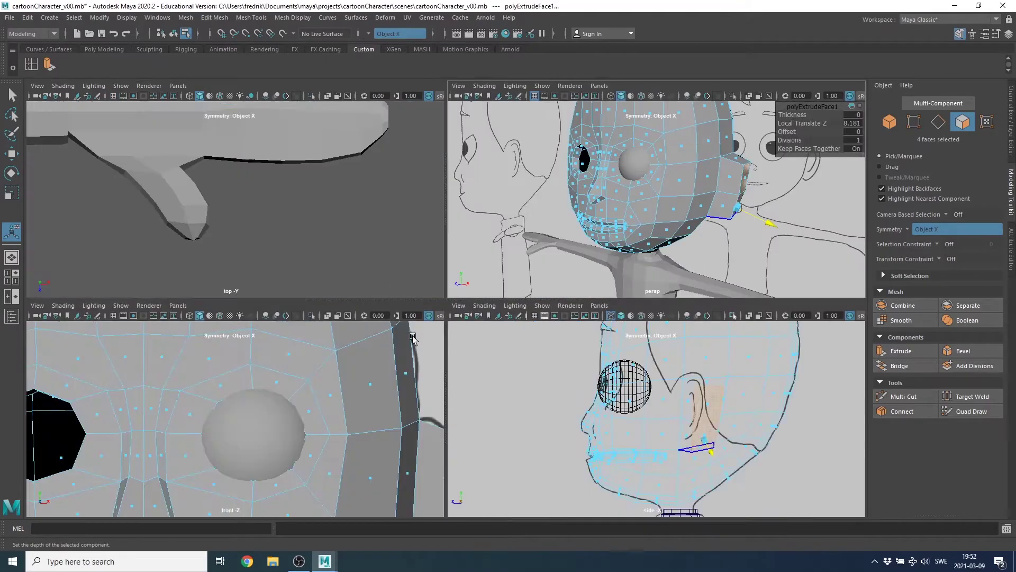
key(space)
key(space)
scroll(617, 336, down, 2)
scroll(551, 333, down, 3)
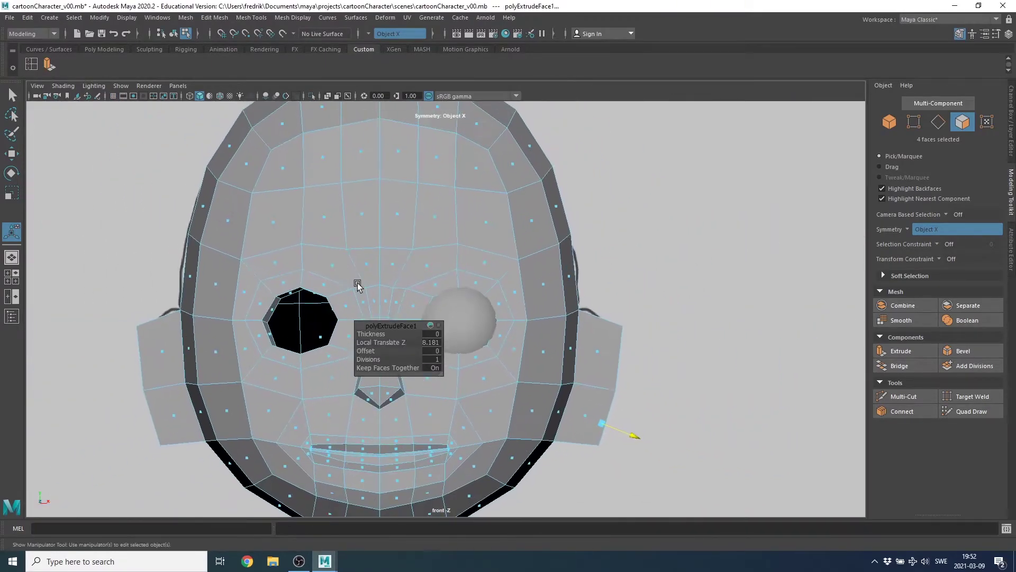
scroll(356, 283, down, 2)
key(4)
scroll(636, 365, up, 2)
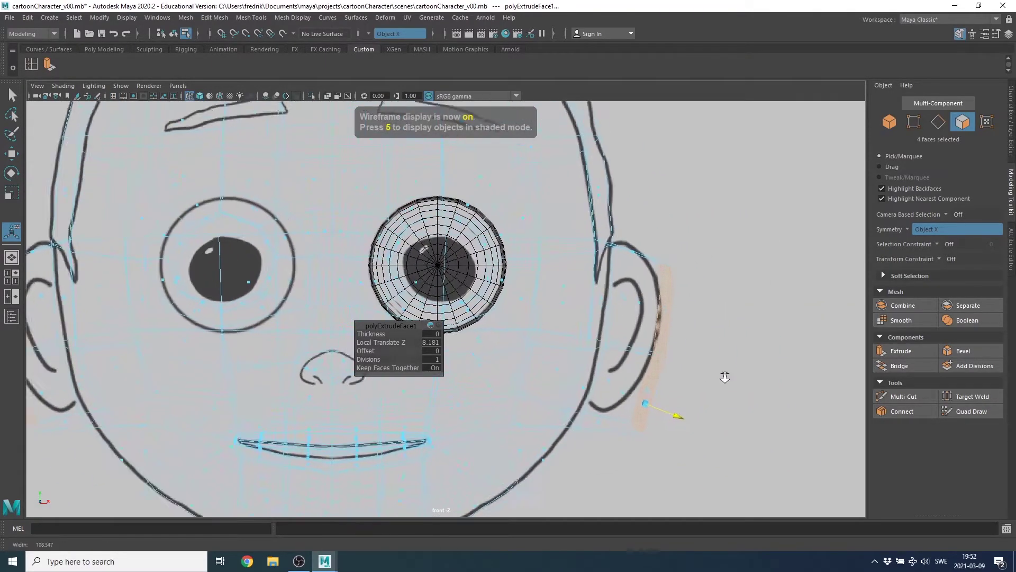
scroll(582, 381, up, 2)
scroll(541, 379, up, 2)
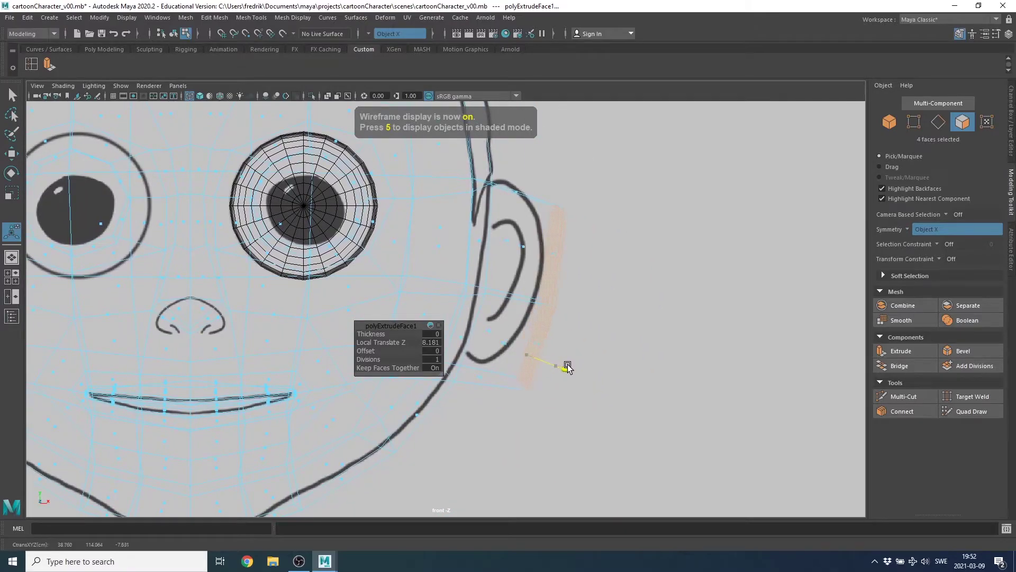
drag(568, 367, 570, 367)
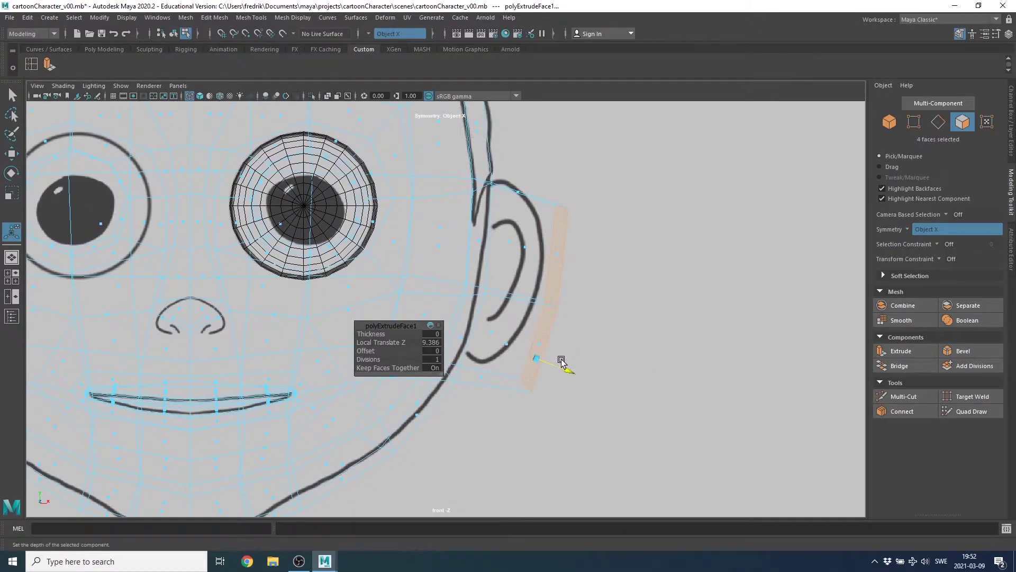
alt+middle_drag(562, 363, 545, 345)
- Orbit the perspective view to inspect the ear stub from the side and behind
key(space)
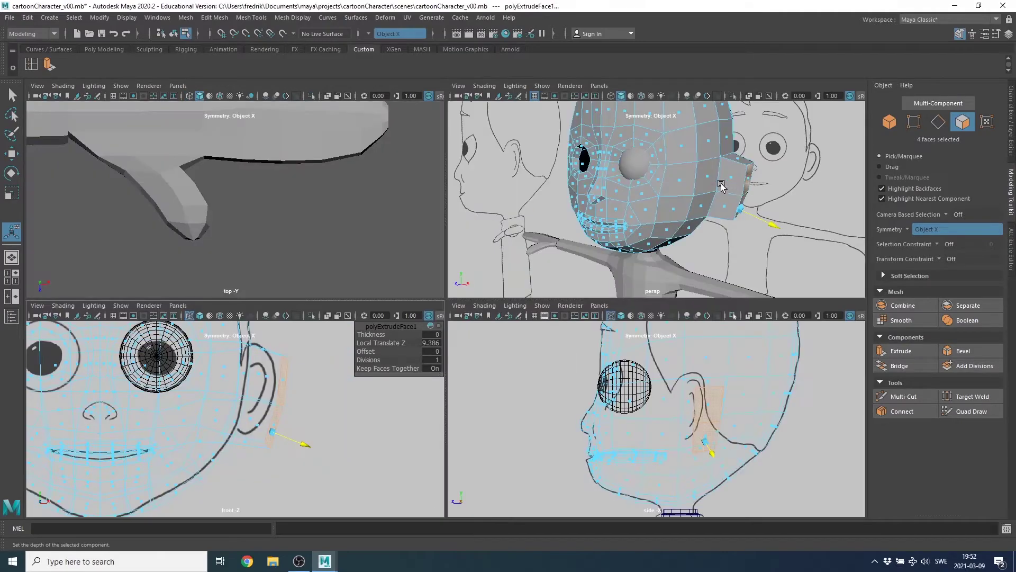
key(space)
mouse_move(721, 186)
alt+mouse_down()
mouse_move(642, 254)
mouse_move(541, 285)
alt+mouse_up()
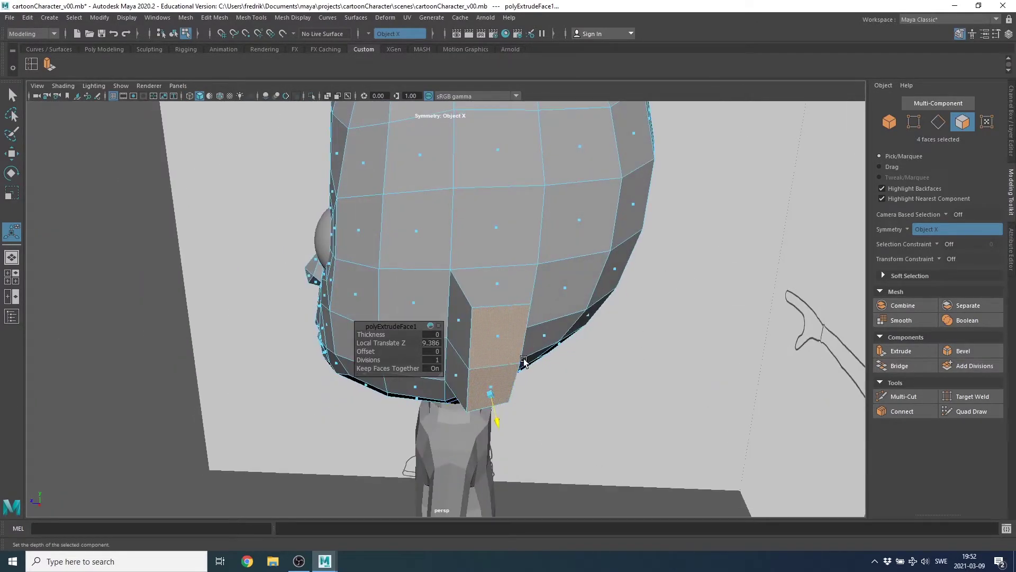
key(r)
alt+drag(525, 362, 507, 398)
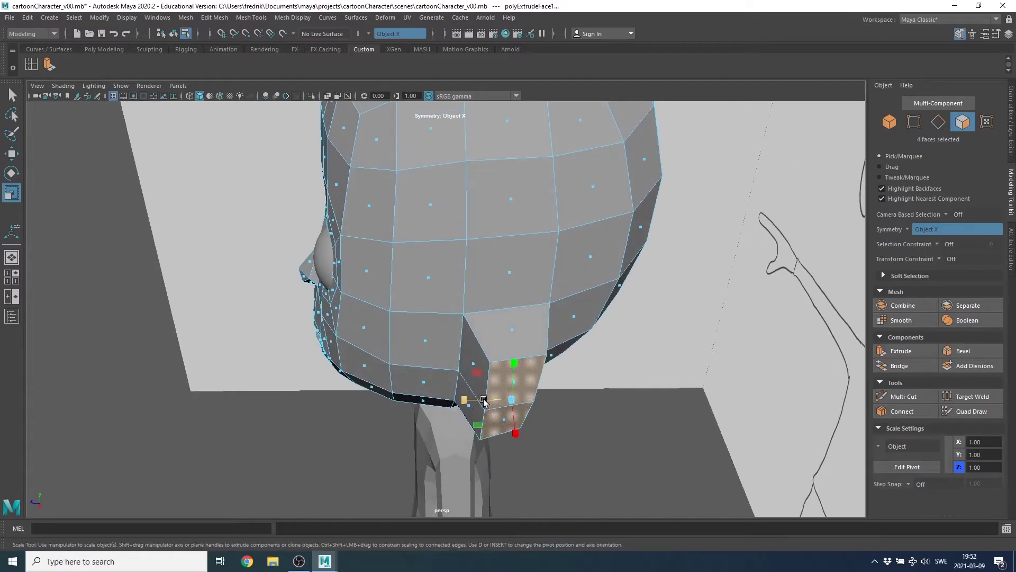
- Move the ear stub's edge vertices to taper it into a flatter, angled ear flap
right_drag(494, 270, 450, 272)
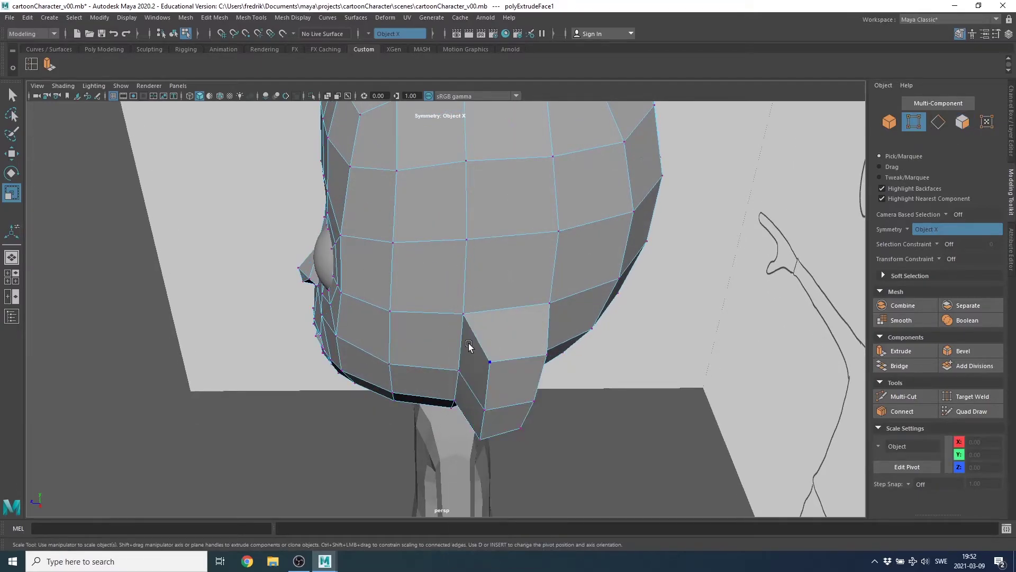
mouse_move(450, 272)
alt+mouse_down()
mouse_move(515, 397)
mouse_move(505, 222)
alt+mouse_up()
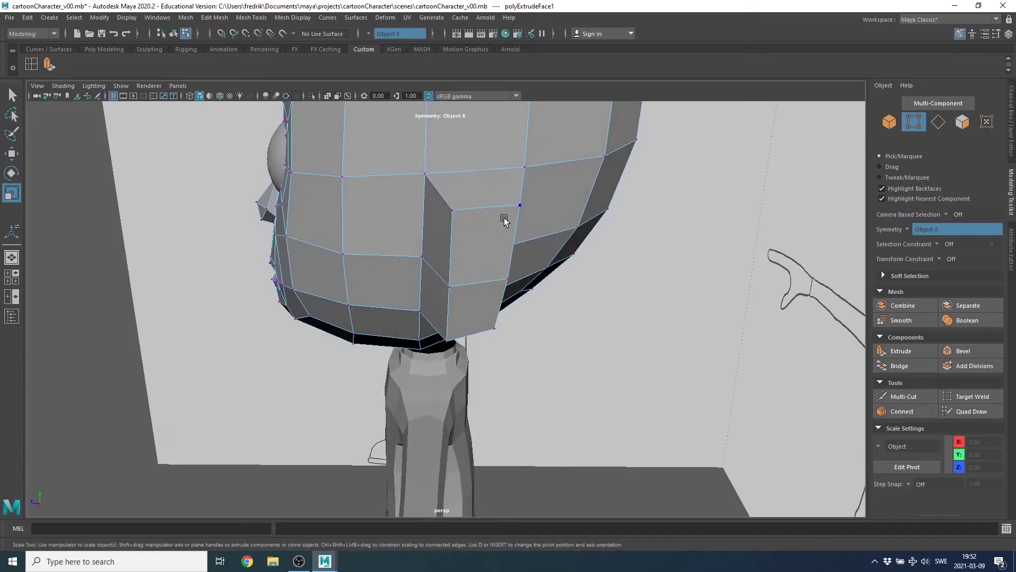
click(517, 207)
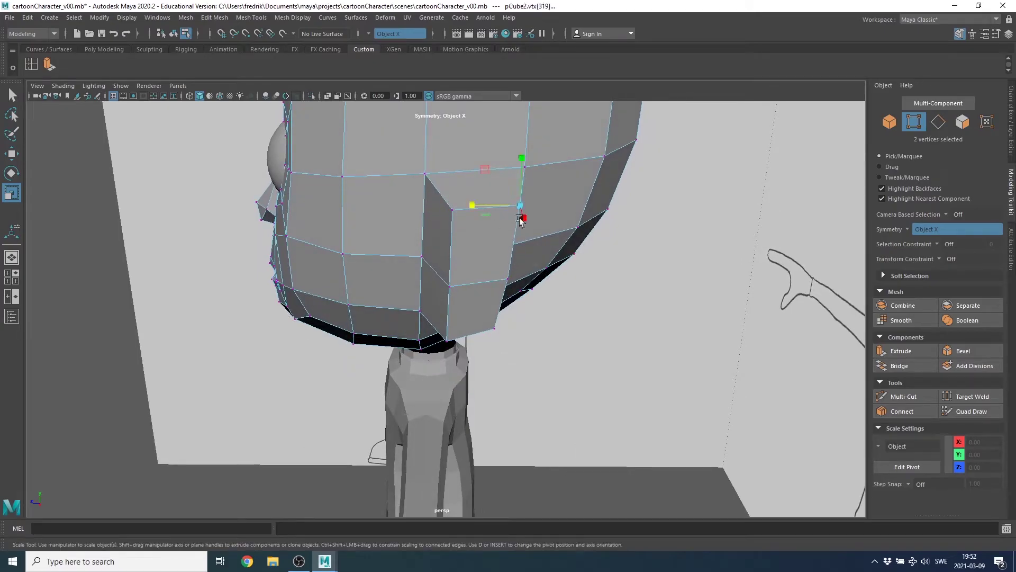
shift+click(496, 328)
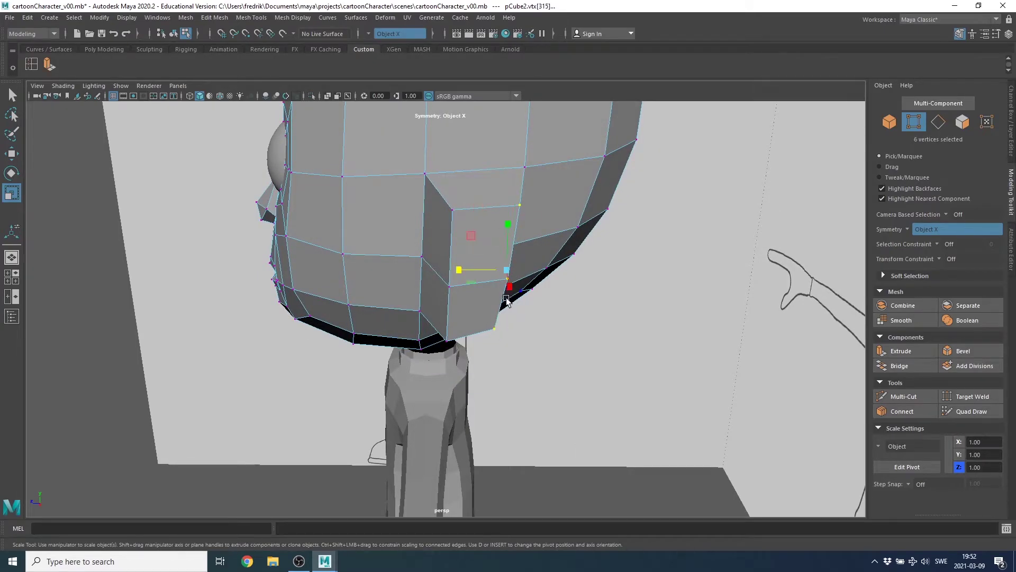
mouse_move(496, 328)
alt+mouse_down()
mouse_move(495, 317)
mouse_move(480, 353)
mouse_move(484, 409)
mouse_move(449, 404)
mouse_move(451, 413)
mouse_move(421, 174)
alt+mouse_up()
key(w)
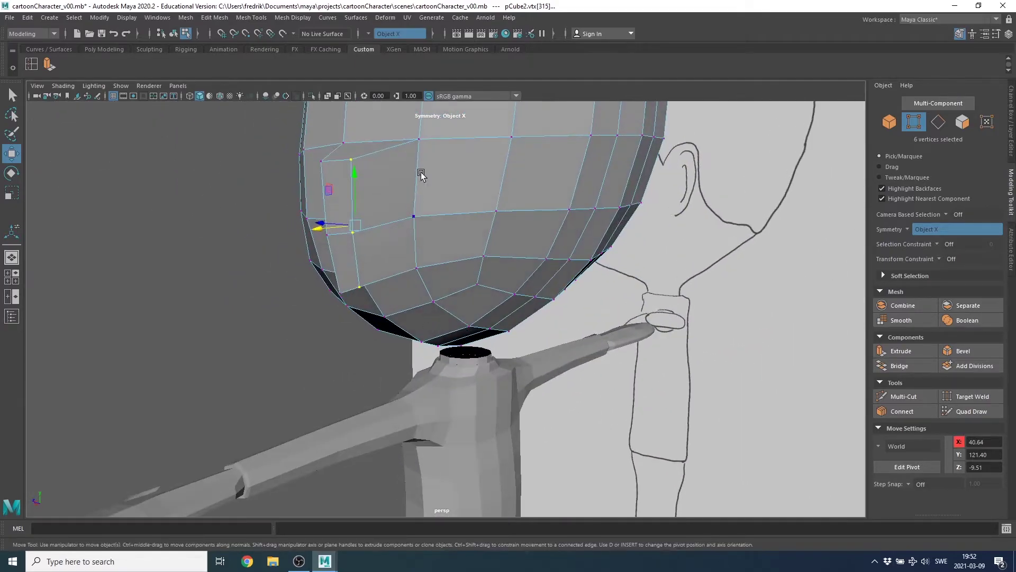
click(418, 139)
shift+click(414, 217)
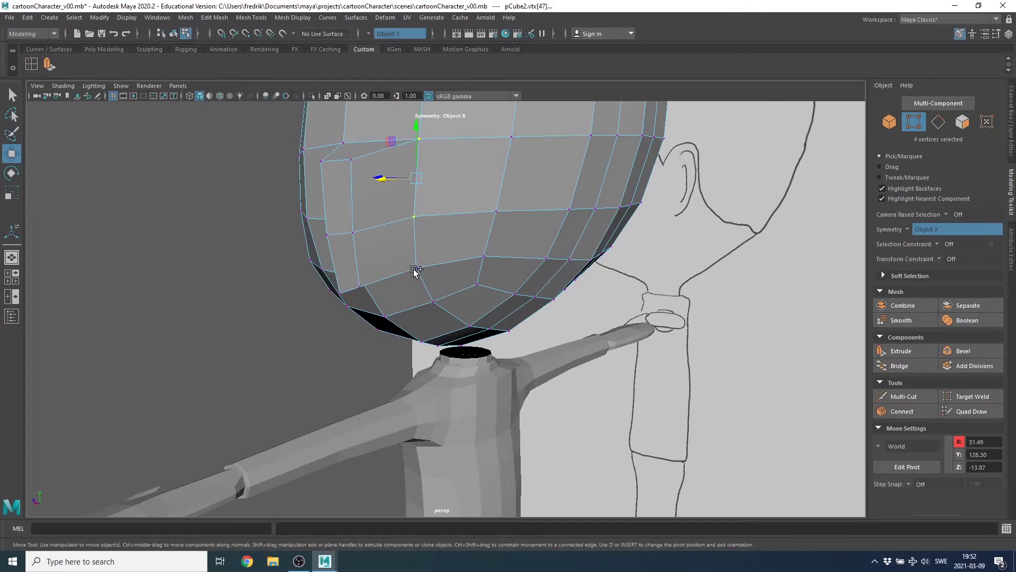
shift+click(458, 243)
mouse_move(458, 242)
alt+mouse_down()
mouse_move(464, 349)
mouse_move(448, 340)
alt+mouse_up()
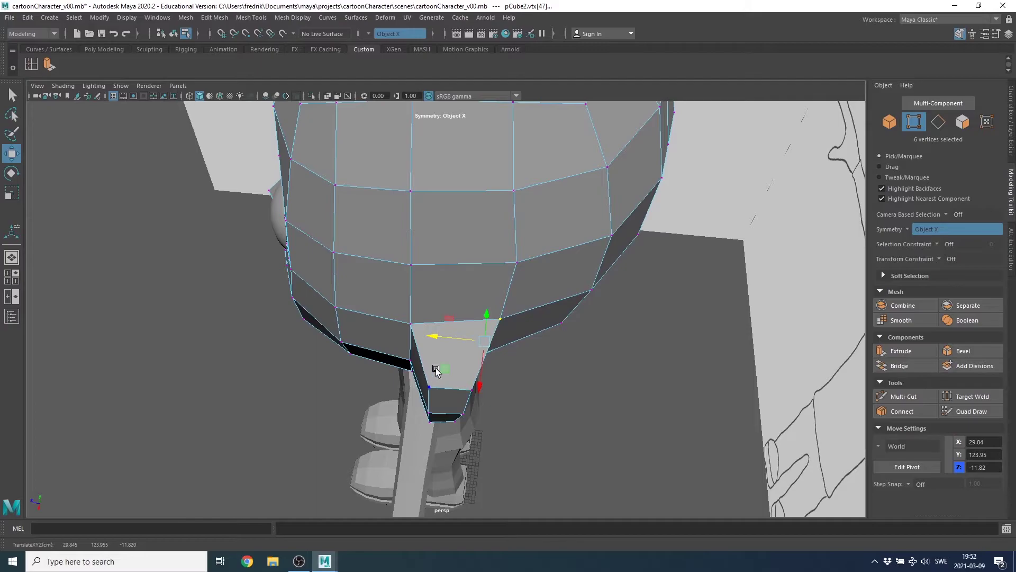
middle_drag(437, 371, 428, 377)
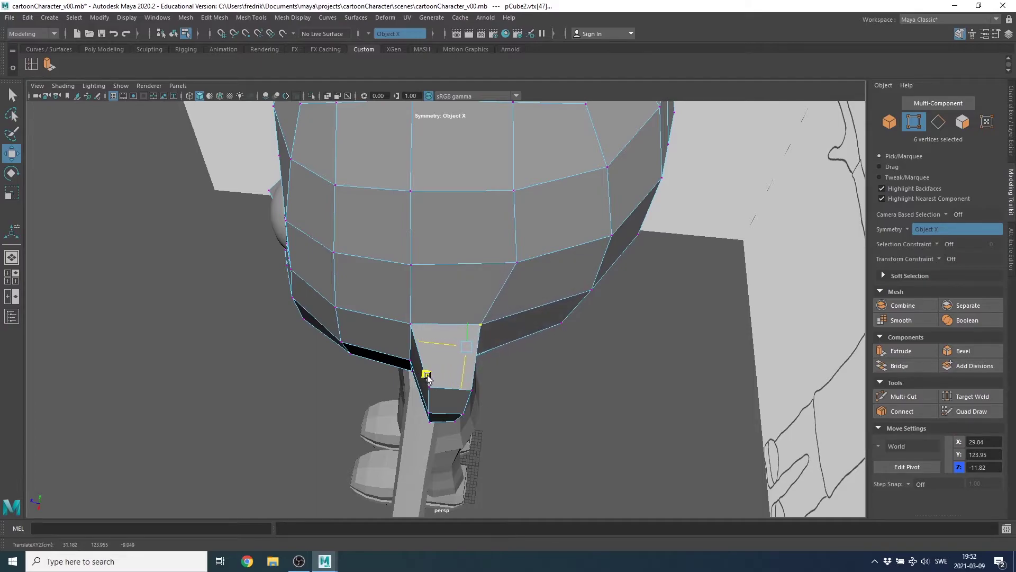
mouse_move(437, 367)
alt+mouse_down()
mouse_move(422, 327)
mouse_move(561, 304)
alt+mouse_up()
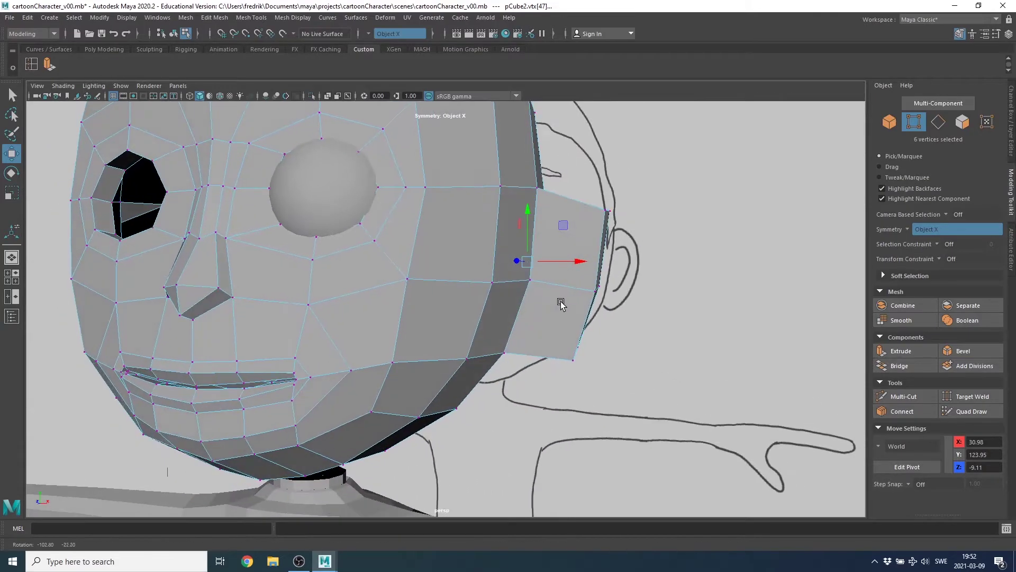
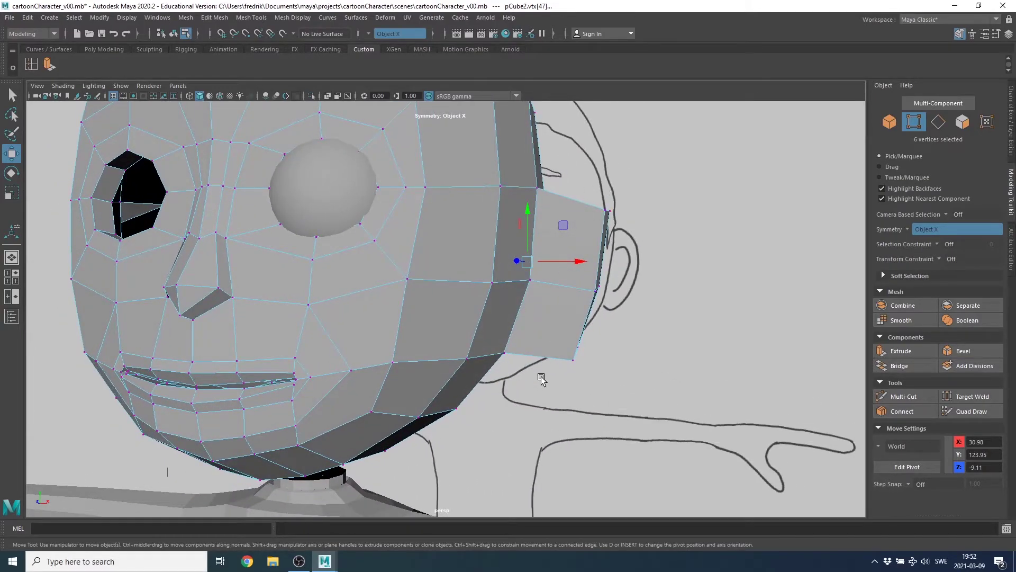
- Insert a new edge loop across the ear block
double_click(31, 63)
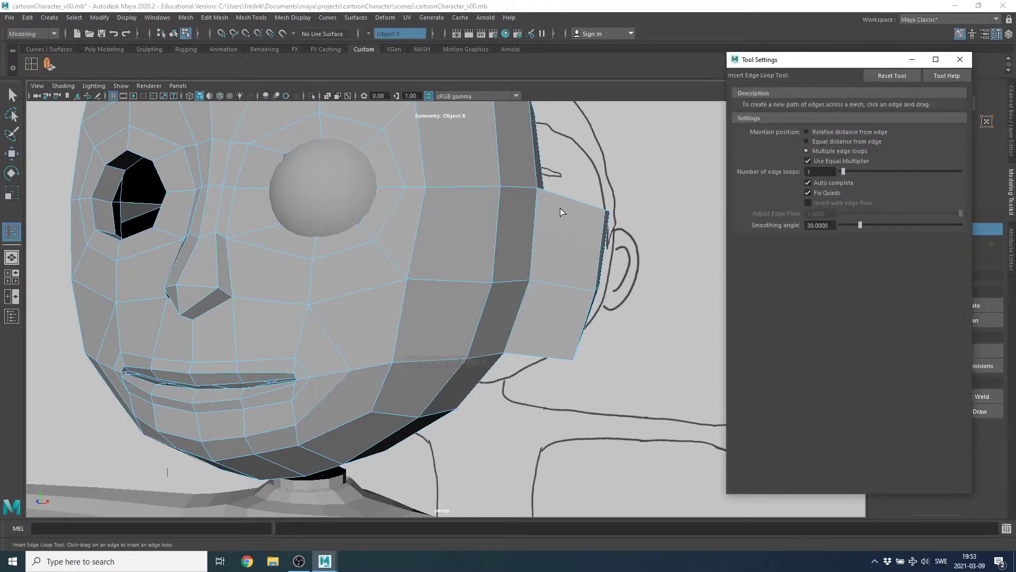
drag(574, 199, 576, 199)
mouse_move(623, 278)
alt+mouse_down()
mouse_move(530, 287)
mouse_move(603, 275)
alt+mouse_up()
- Select four adjacent faces on the ear block
key(w)
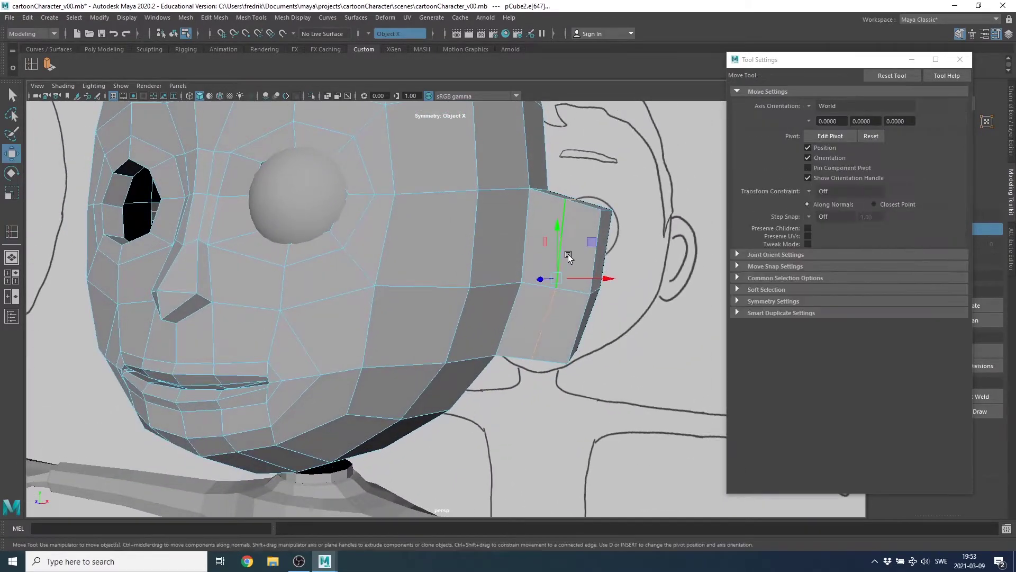
right_drag(578, 228, 581, 258)
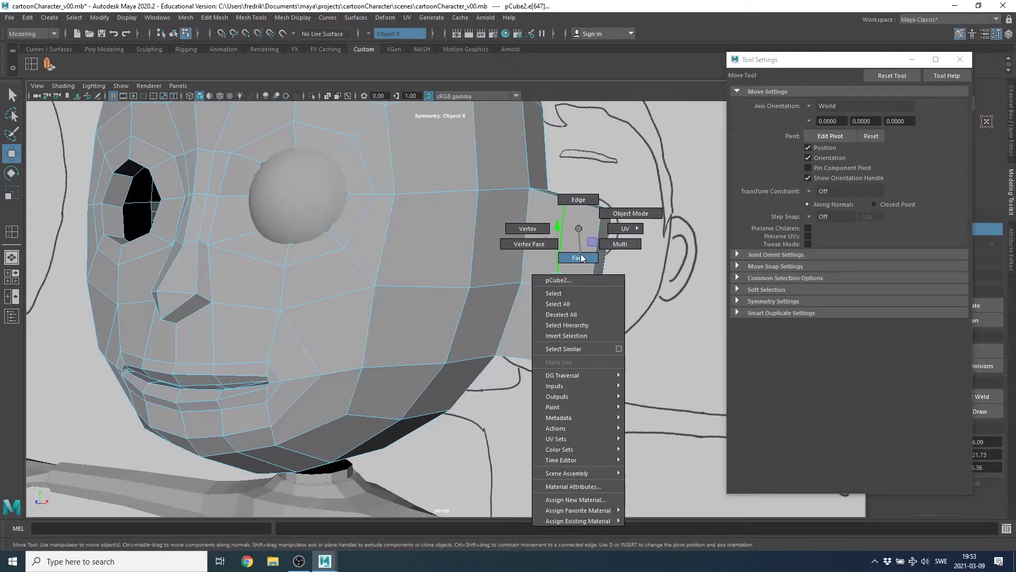
click(540, 237)
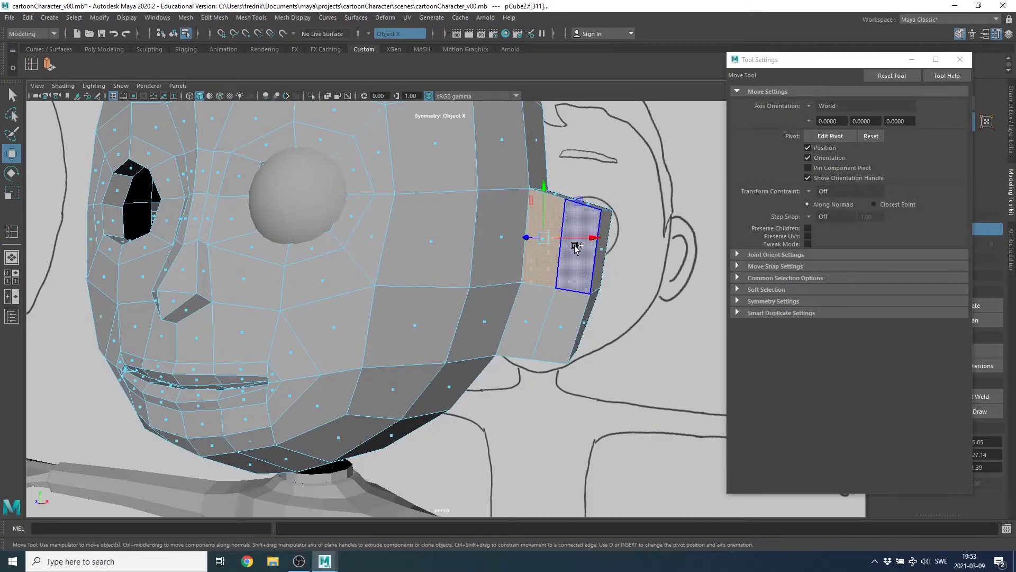
shift+click(577, 248)
shift+click(564, 336)
shift+click(531, 322)
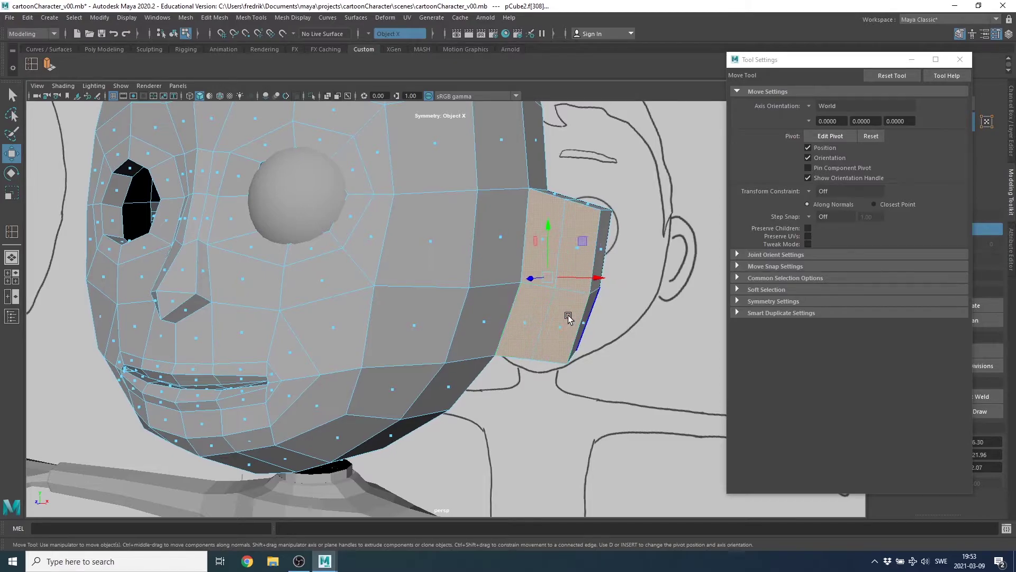
- In the front view, pull the upper ear vertices onto the reference ear outline
scroll(568, 317, down, 3)
key(space)
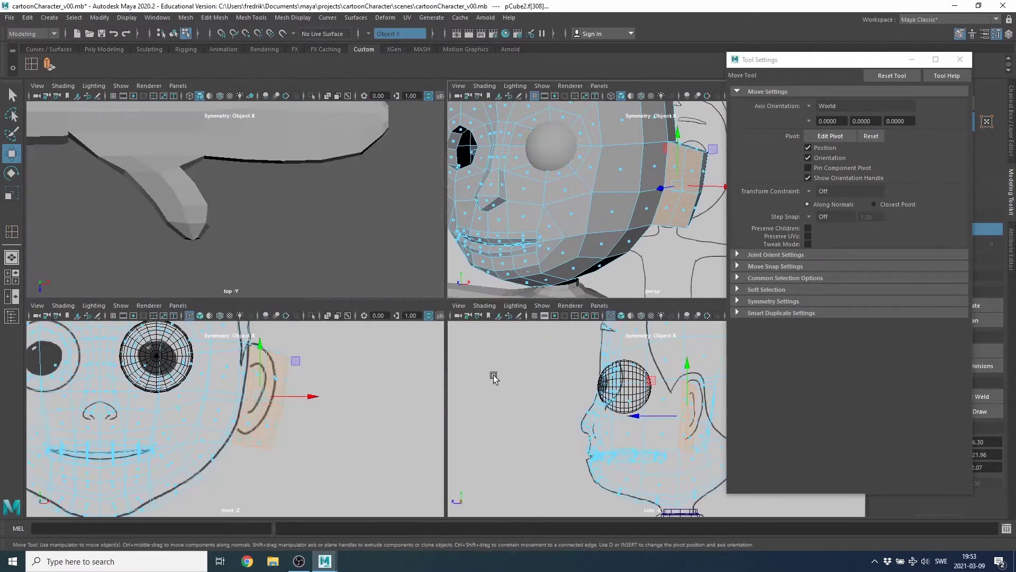
key(space)
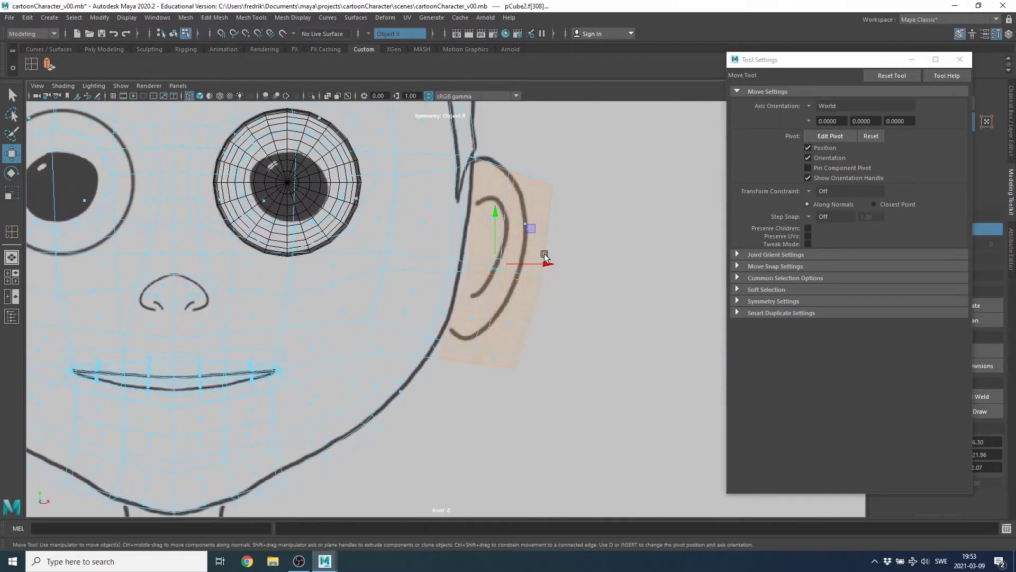
scroll(513, 211, up, 2)
key(F9)
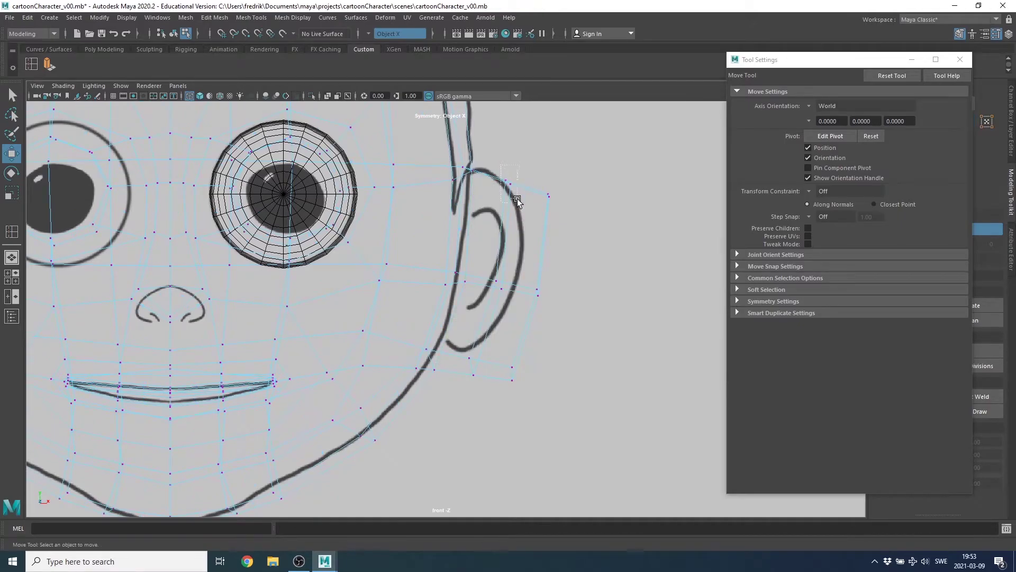
drag(517, 200, 502, 176)
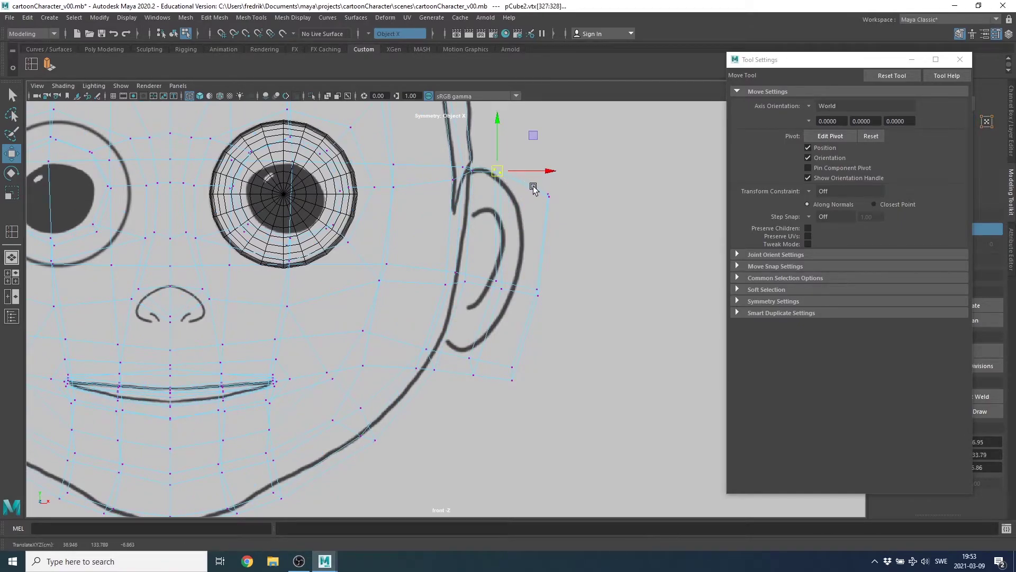
click(547, 197)
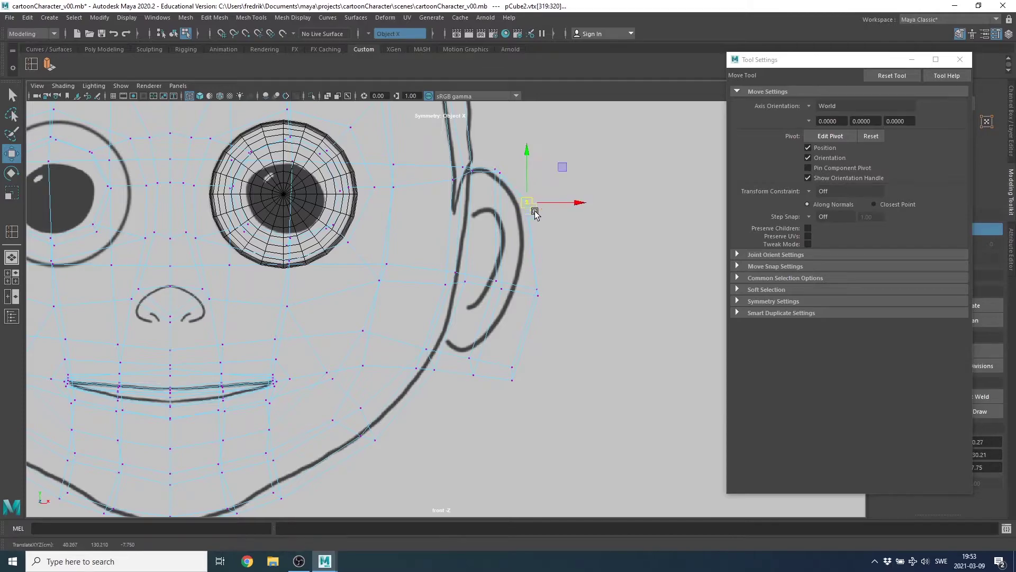
- Adjust the inner and lower ear vertices to match the drawing's ear outline
click(496, 282)
mouse_move(497, 288)
mouse_down()
mouse_move(493, 279)
mouse_move(522, 279)
mouse_up()
click(537, 289)
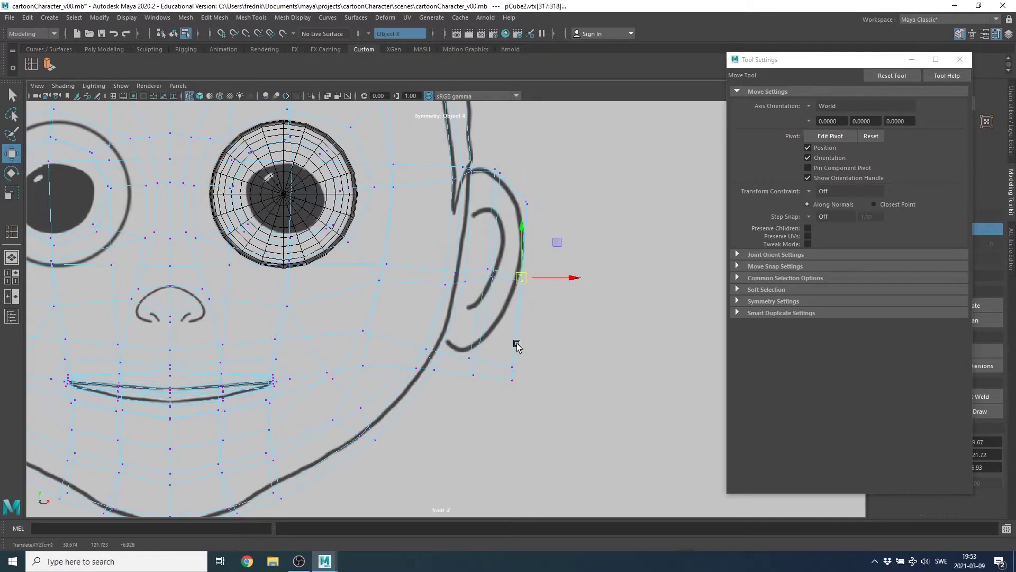
click(473, 371)
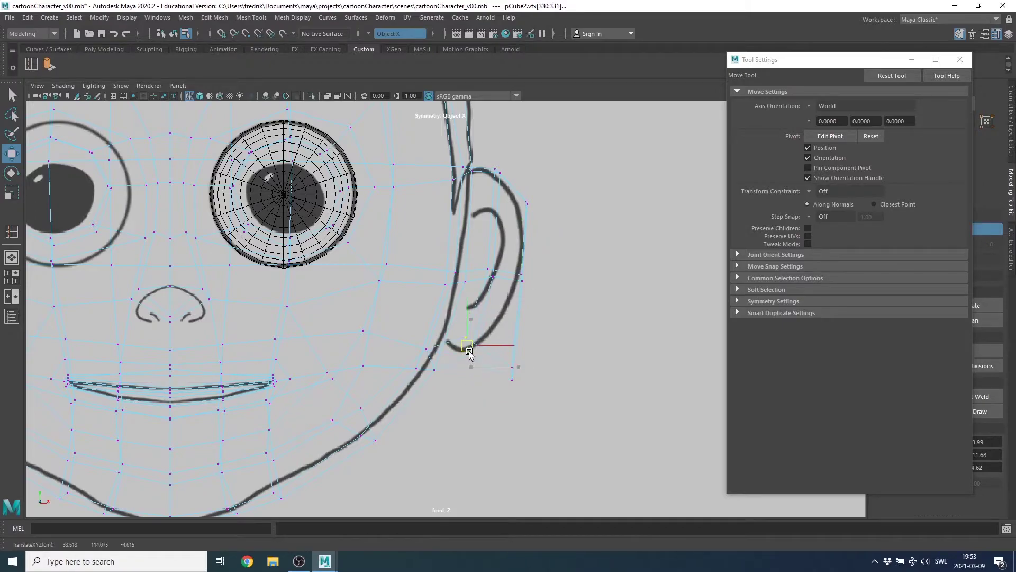
click(431, 353)
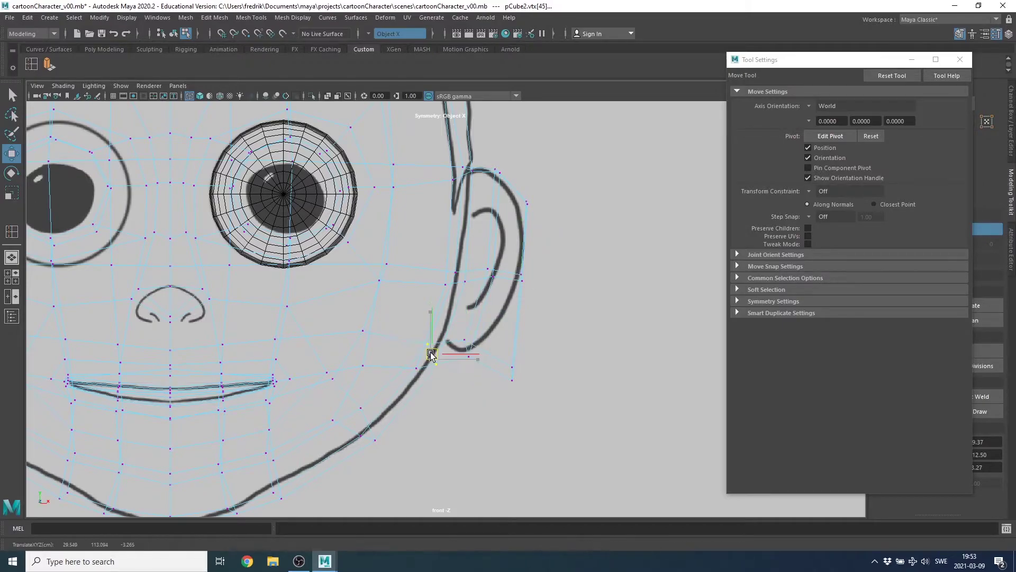
click(512, 371)
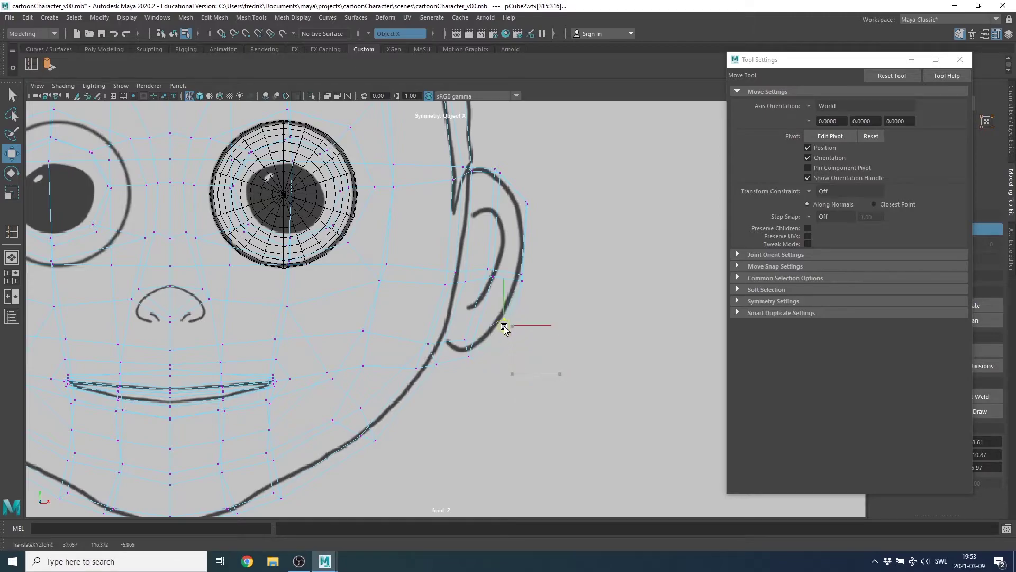
key(space)
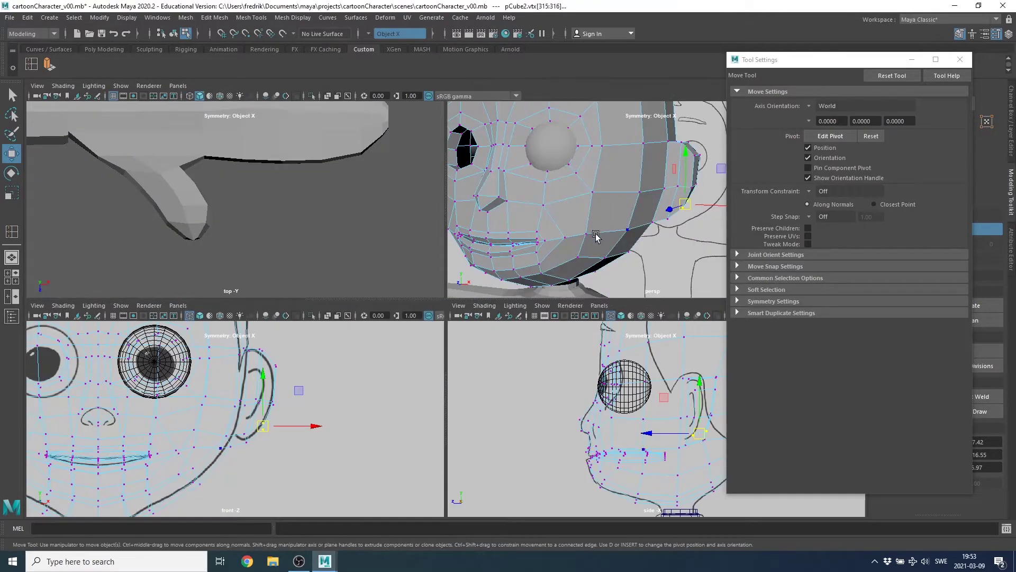
- Slide the vertices under the chin inward along X
key(space)
alt+drag(576, 243, 424, 254)
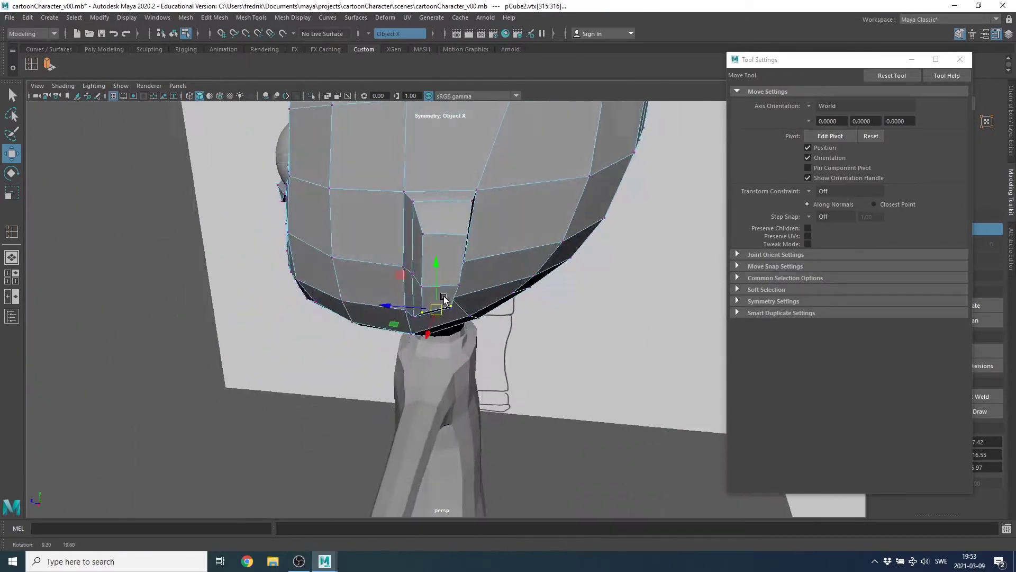
alt+right_drag(424, 254, 486, 337)
mouse_move(486, 337)
alt+mouse_down()
mouse_move(469, 337)
mouse_move(472, 324)
mouse_move(478, 335)
alt+mouse_up()
click(467, 312)
mouse_move(426, 310)
mouse_down()
mouse_move(397, 316)
mouse_move(466, 296)
mouse_move(438, 279)
mouse_move(456, 344)
mouse_move(438, 334)
mouse_move(450, 366)
mouse_move(461, 345)
mouse_move(420, 295)
mouse_move(392, 291)
mouse_move(453, 317)
mouse_move(444, 342)
mouse_move(408, 336)
mouse_move(478, 444)
mouse_move(330, 433)
mouse_move(505, 466)
mouse_move(543, 431)
mouse_move(450, 300)
mouse_up()
click(480, 276)
click(459, 346)
click(463, 334)
click(449, 428)
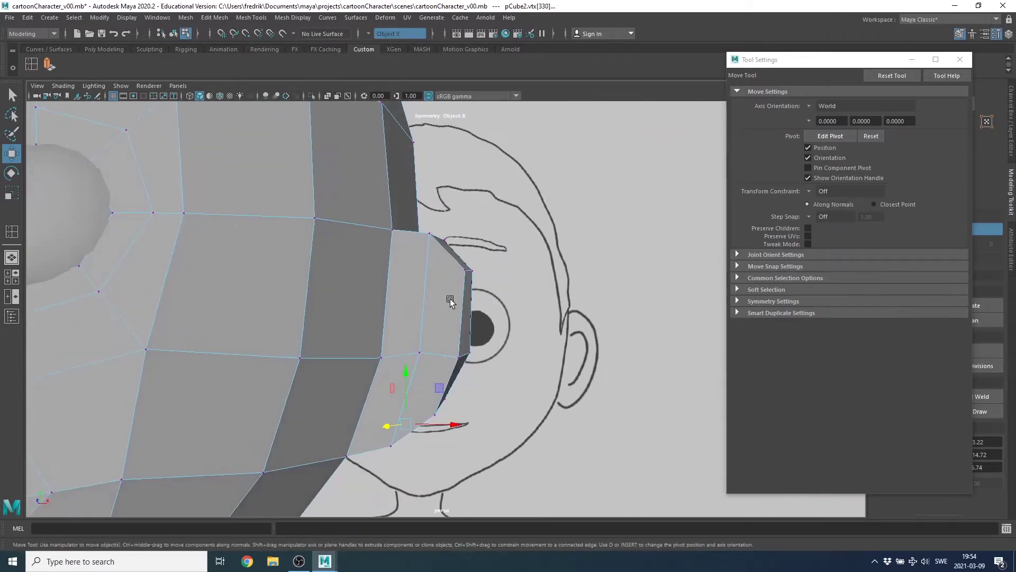
- Select the ear block face and extrude it
right_drag(438, 280, 434, 315)
click(405, 293)
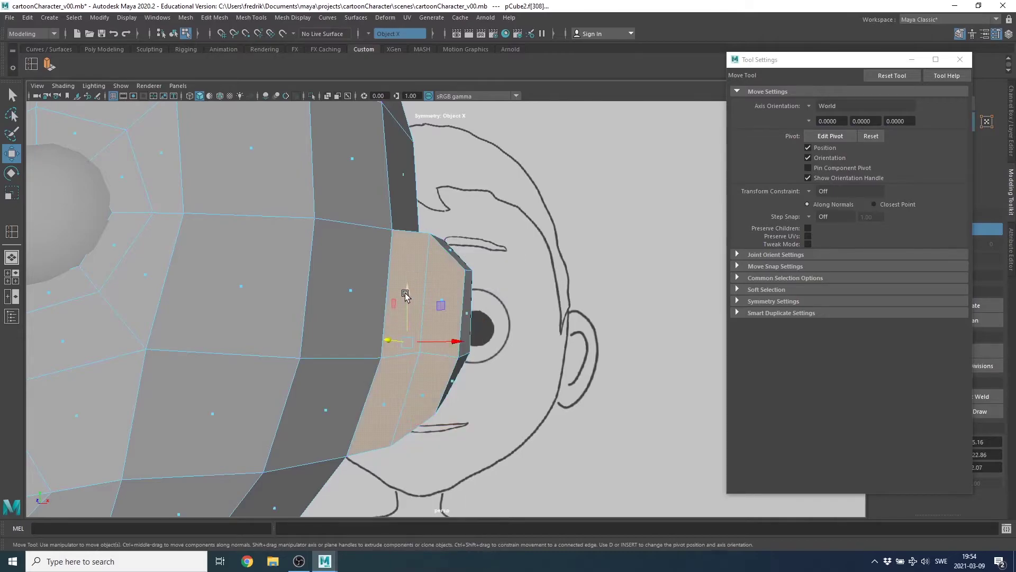
alt+drag(441, 300, 424, 328)
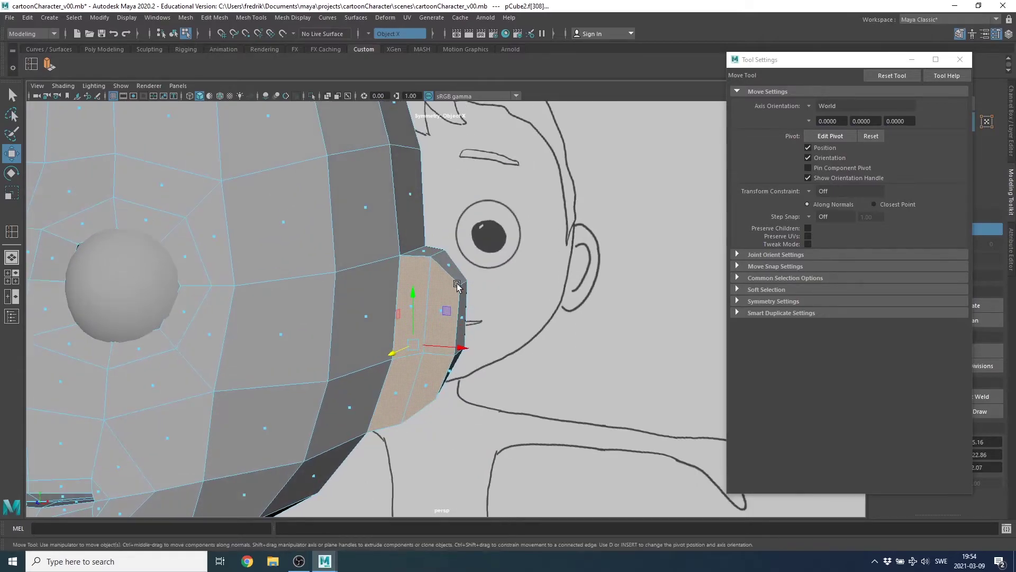
click(47, 64)
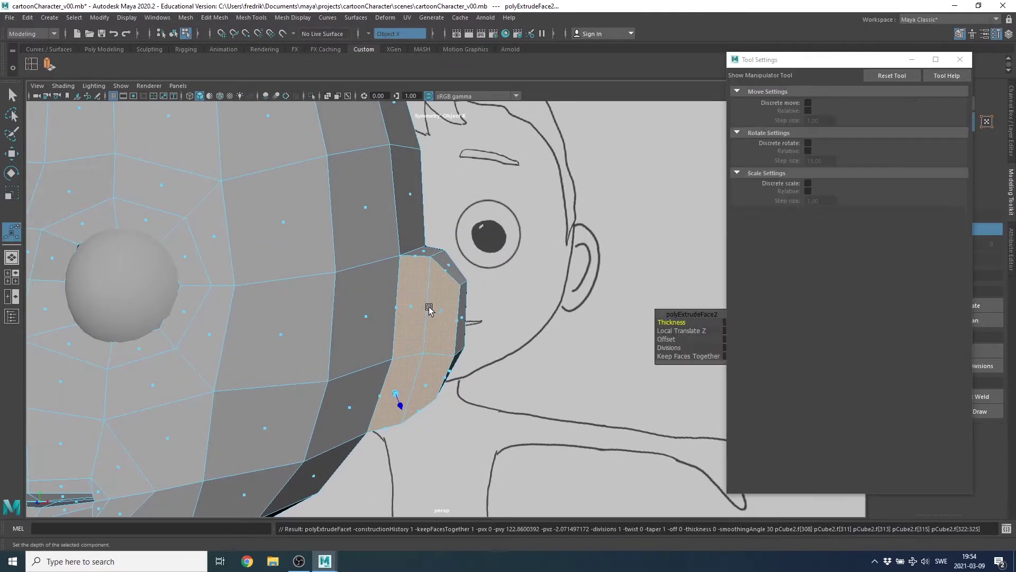
- Pull the first extruded ear vertex up and right
alt+drag(434, 297, 446, 250)
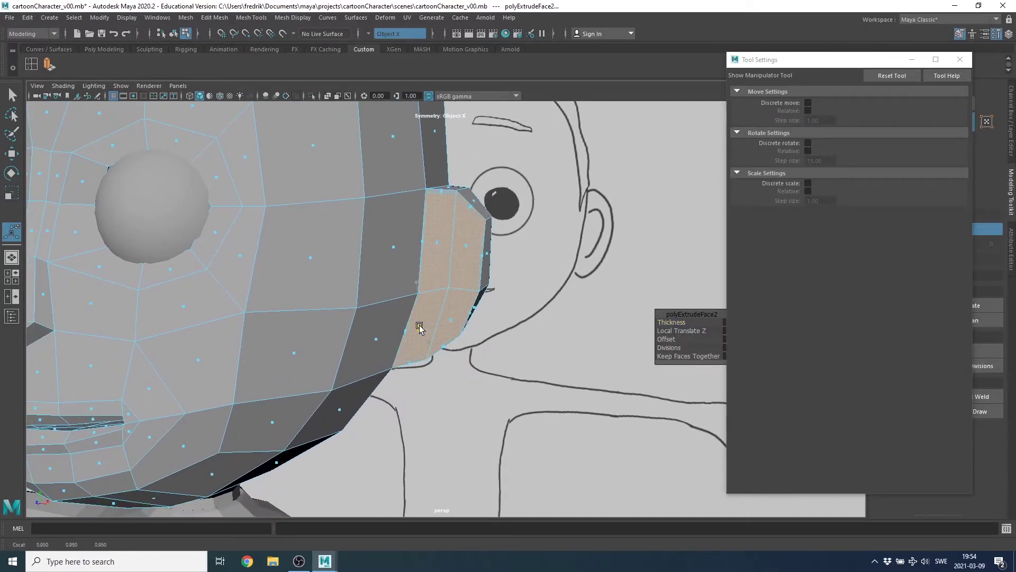
mouse_move(407, 329)
alt+mouse_down()
mouse_move(431, 297)
mouse_move(498, 281)
mouse_move(498, 290)
alt+mouse_up()
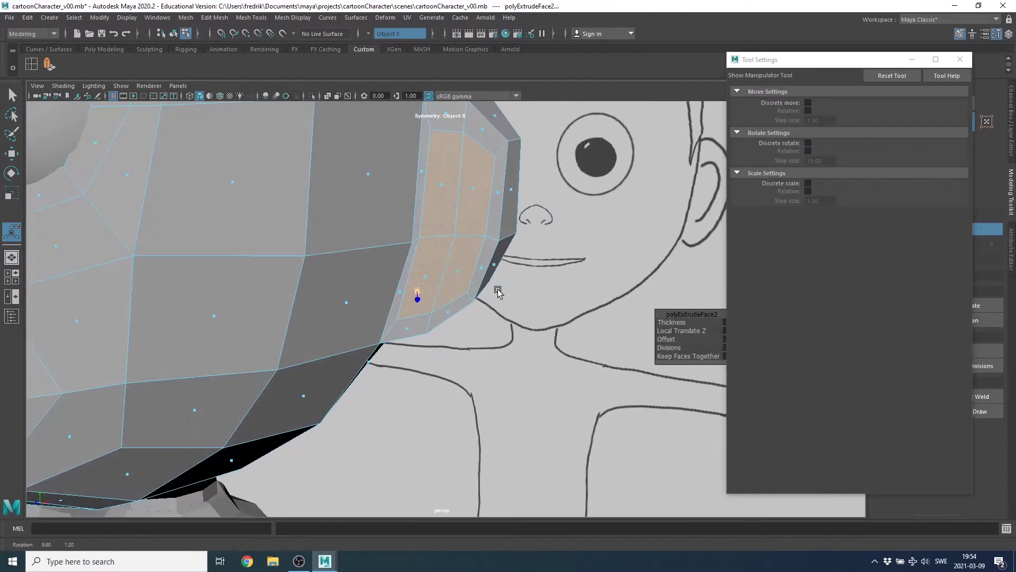
mouse_move(462, 222)
alt+mouse_down()
mouse_move(445, 281)
mouse_move(451, 270)
mouse_move(407, 206)
alt+mouse_up()
key(F9)
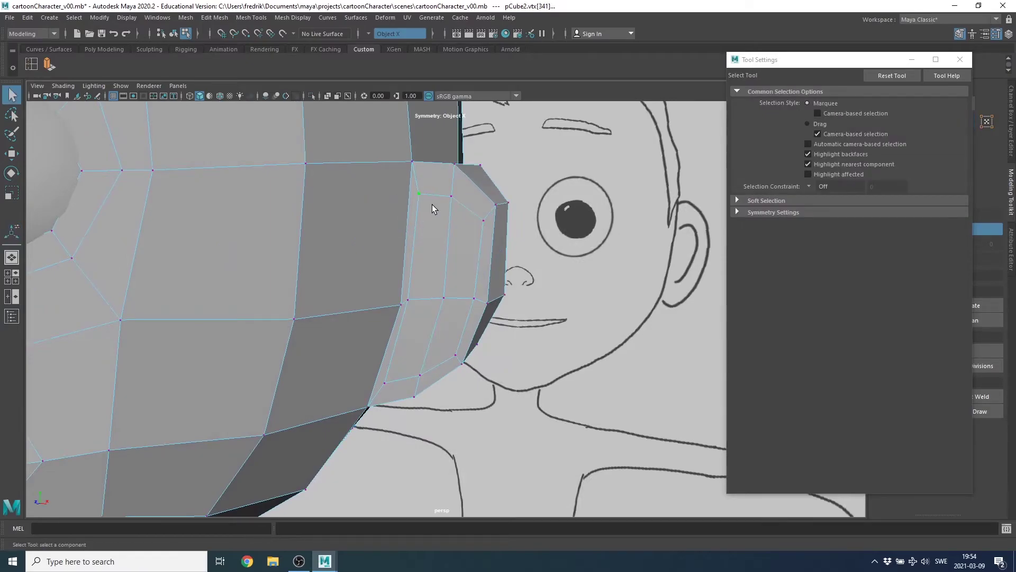
alt+middle_drag(446, 221, 446, 256)
key(w)
alt+drag(445, 255, 457, 196)
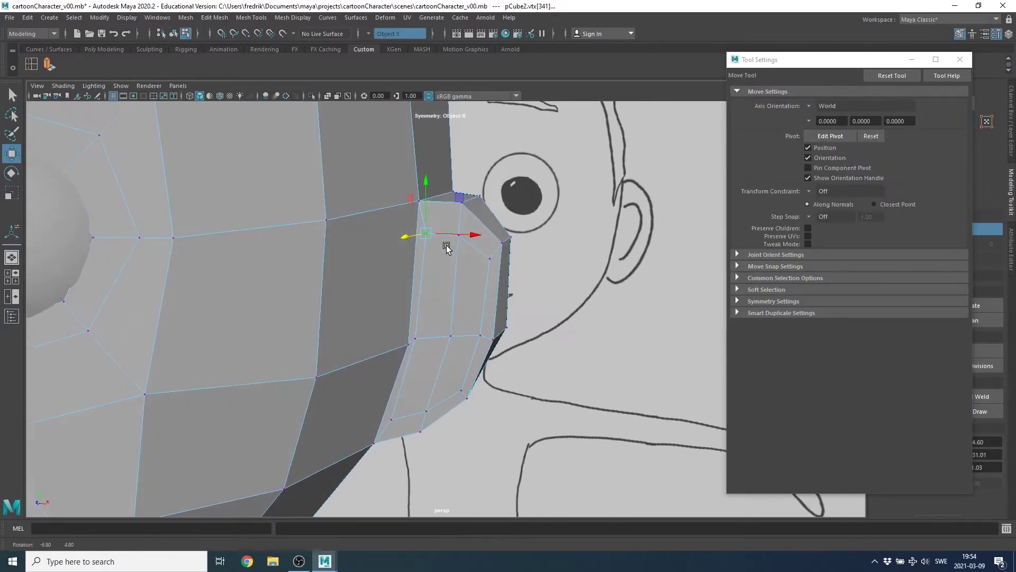
middle_drag(456, 196, 475, 186)
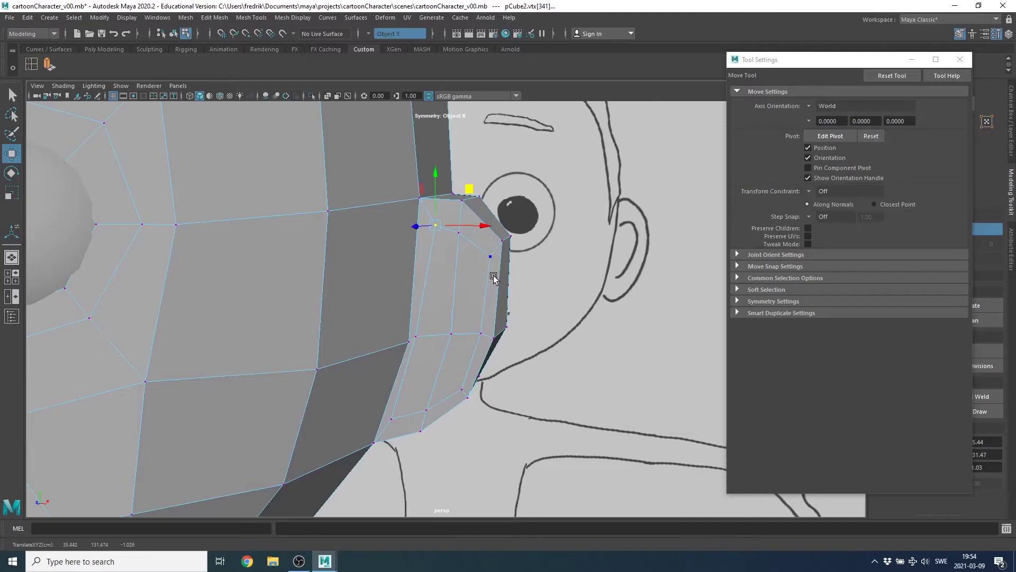
alt+drag(494, 277, 472, 260)
middle_drag(468, 283, 479, 258)
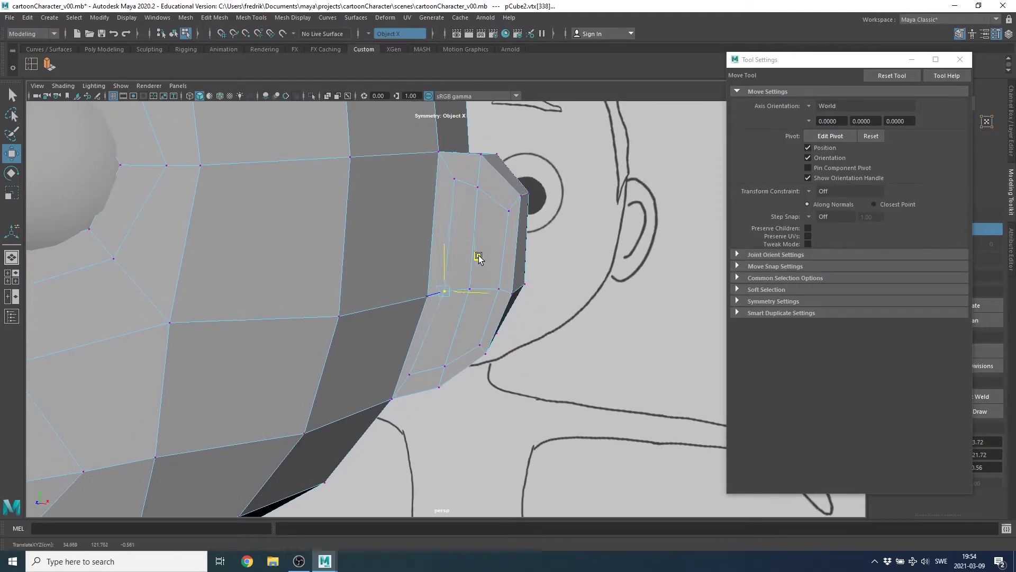
- Move the next extrusion vertices up and right to shape the ear rim
click(407, 372)
middle_drag(408, 370, 454, 331)
click(447, 370)
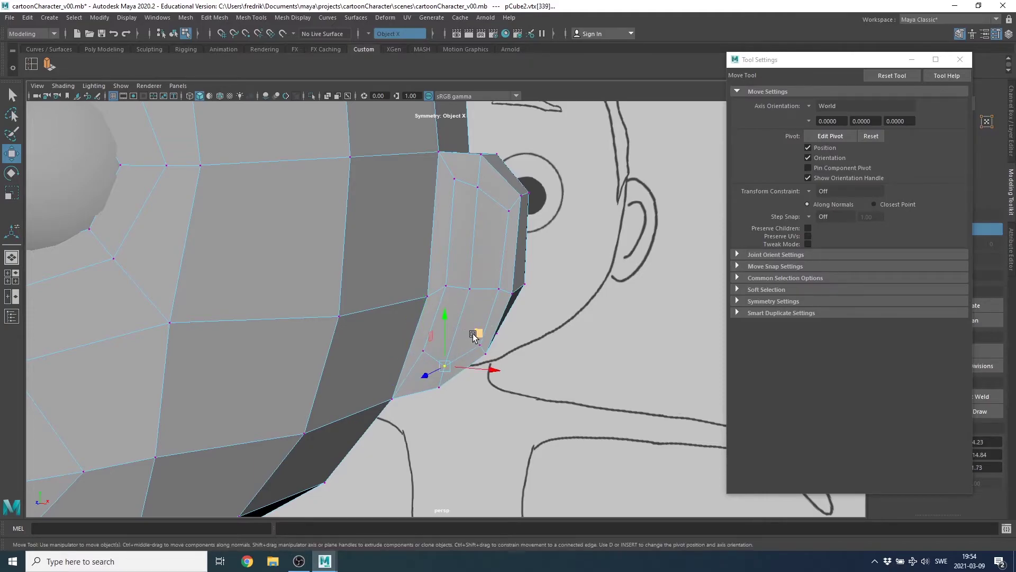
middle_drag(473, 335, 478, 312)
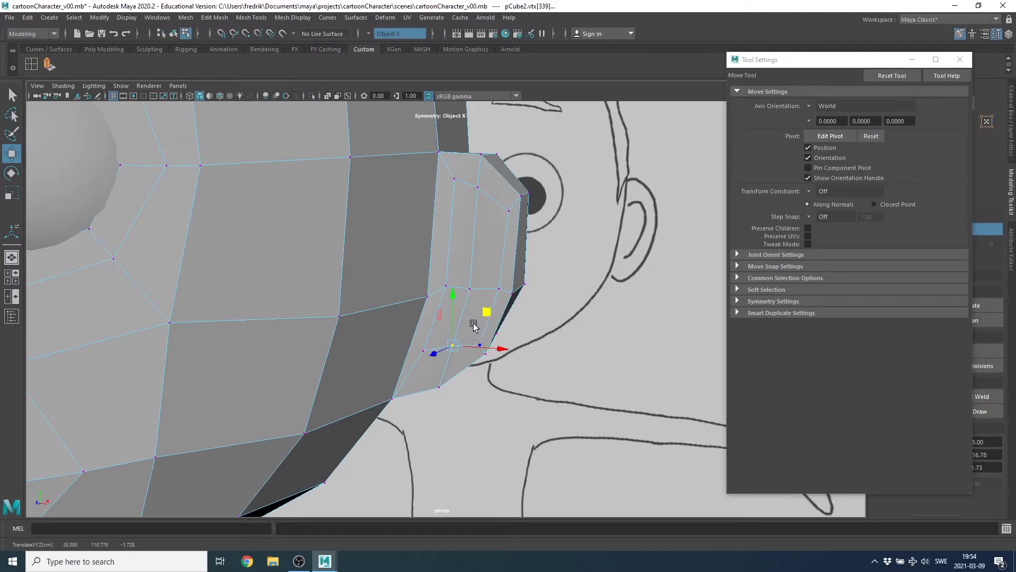
click(559, 302)
click(478, 343)
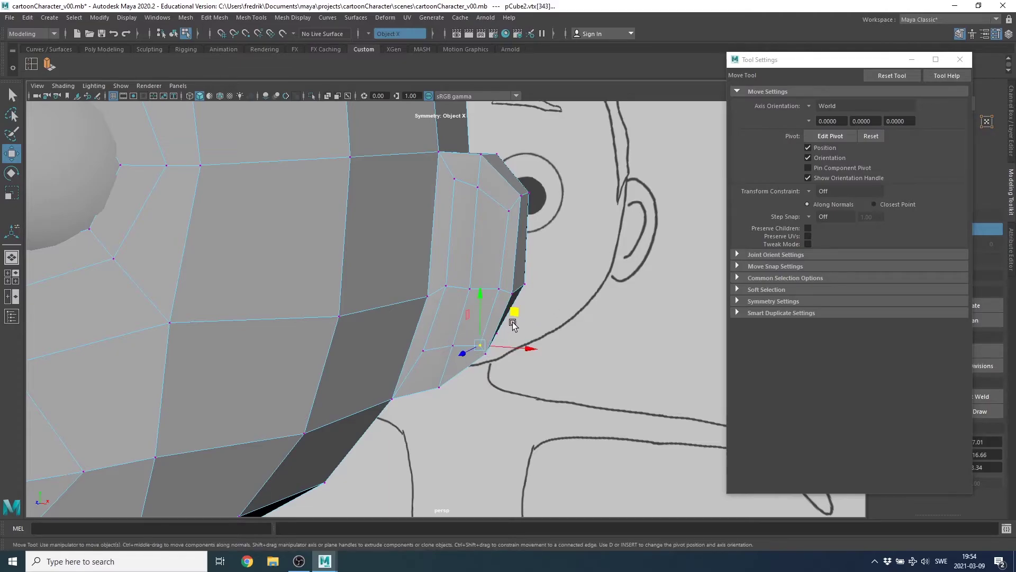
middle_drag(515, 312, 512, 294)
- Pull the upper and lower ear vertices into shape, then select the inner ear face
click(499, 290)
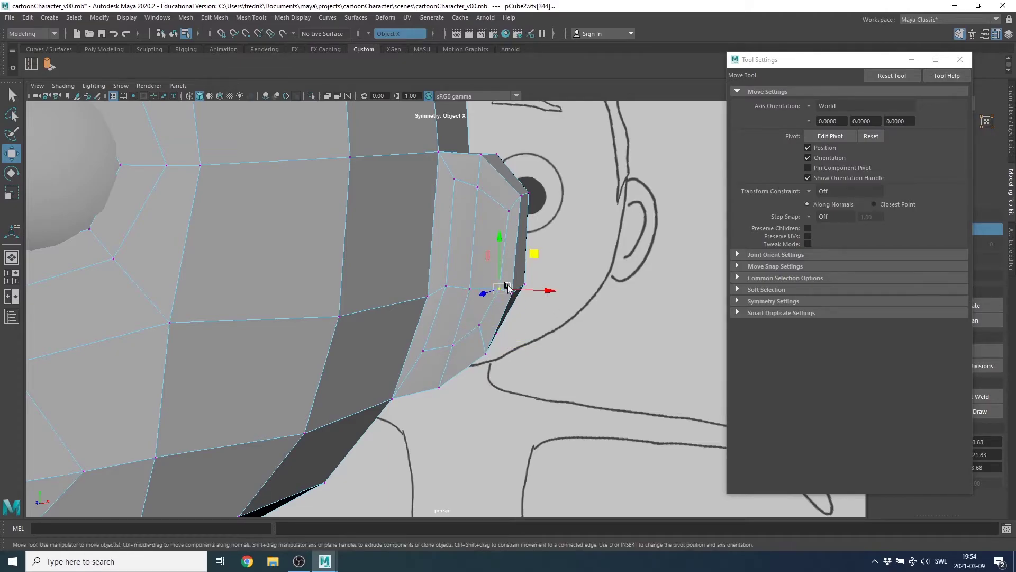
middle_drag(537, 261, 531, 254)
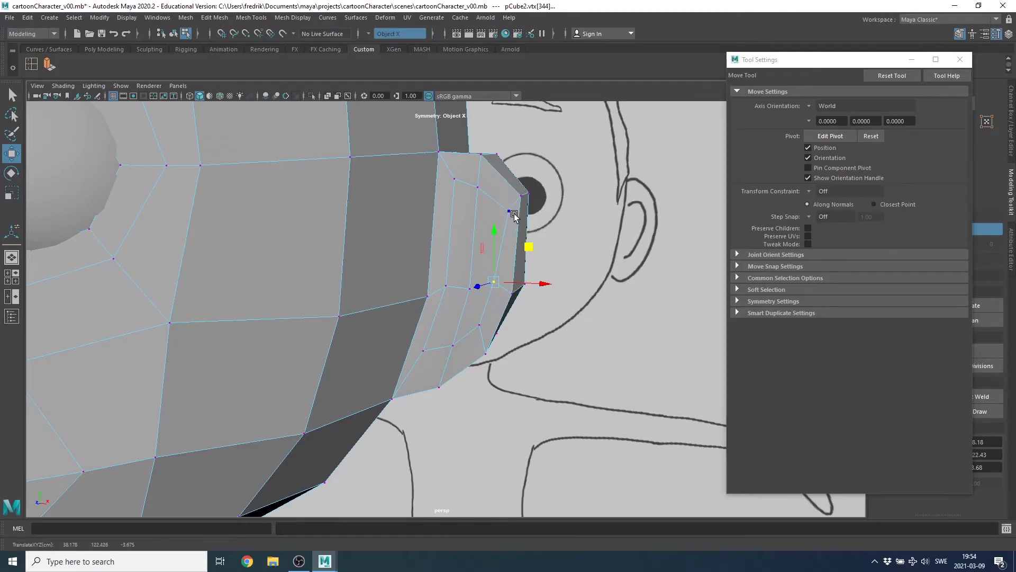
middle_drag(547, 179, 536, 179)
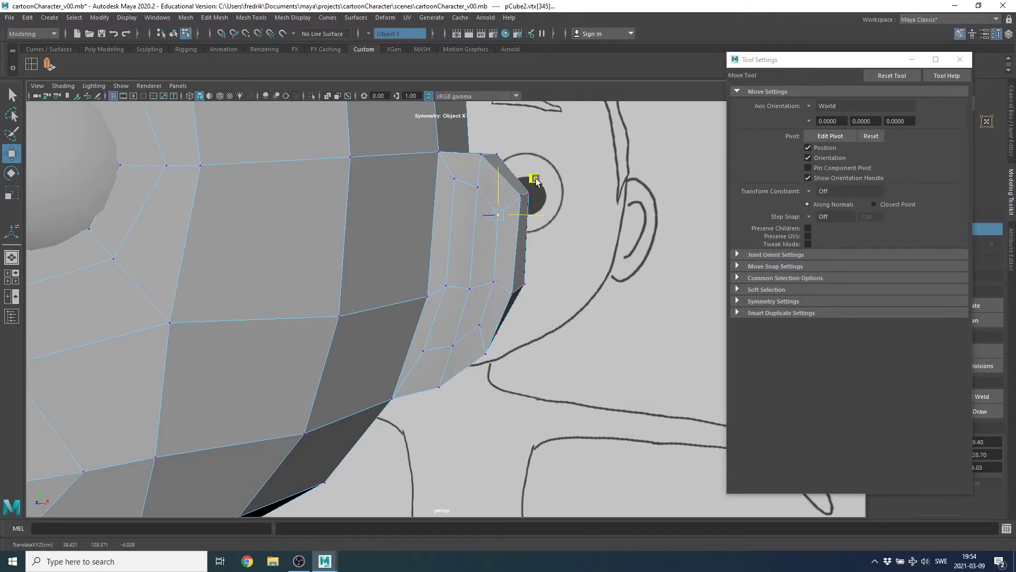
middle_drag(484, 139, 482, 149)
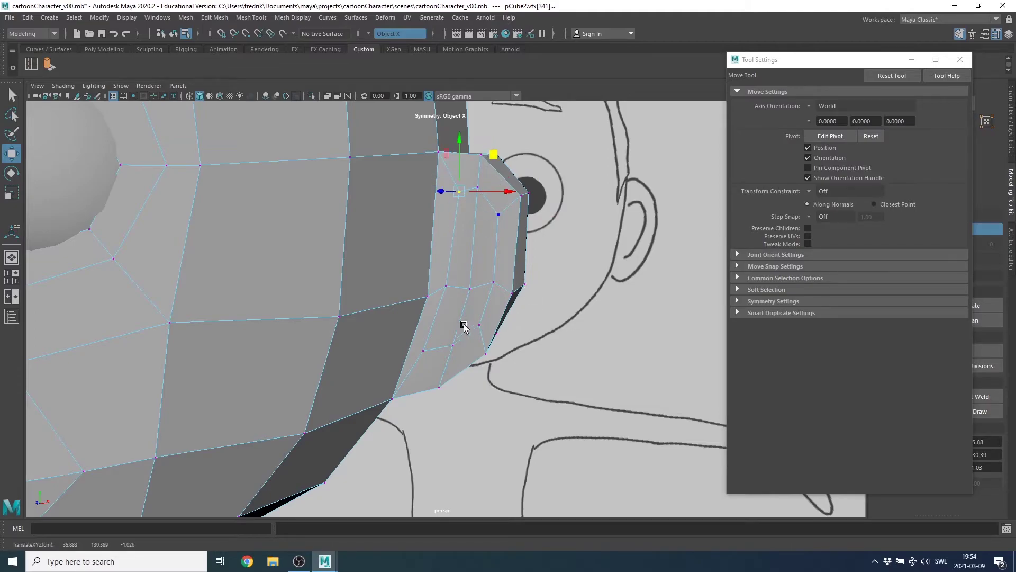
click(464, 302)
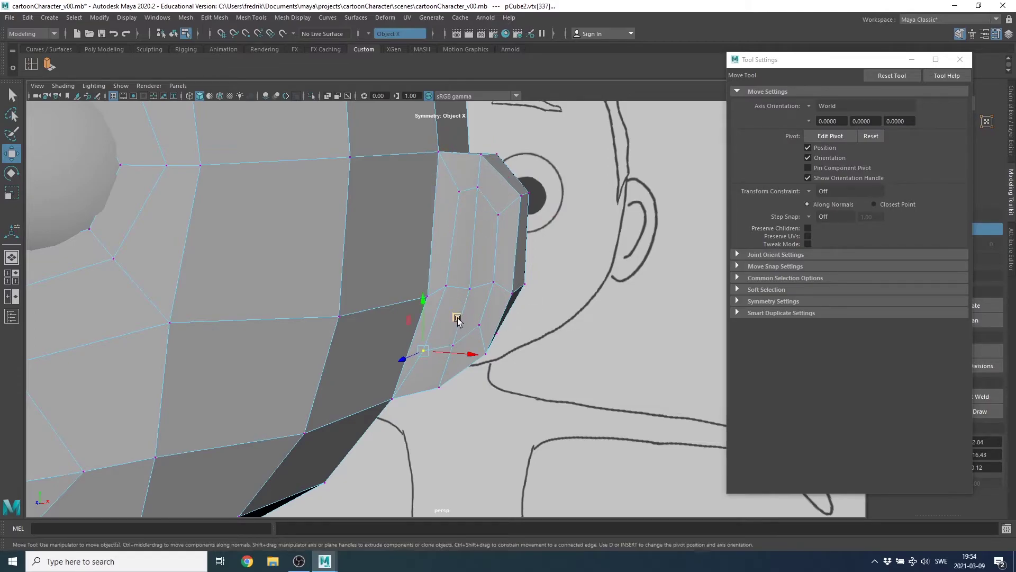
middle_drag(458, 318, 464, 312)
click(474, 307)
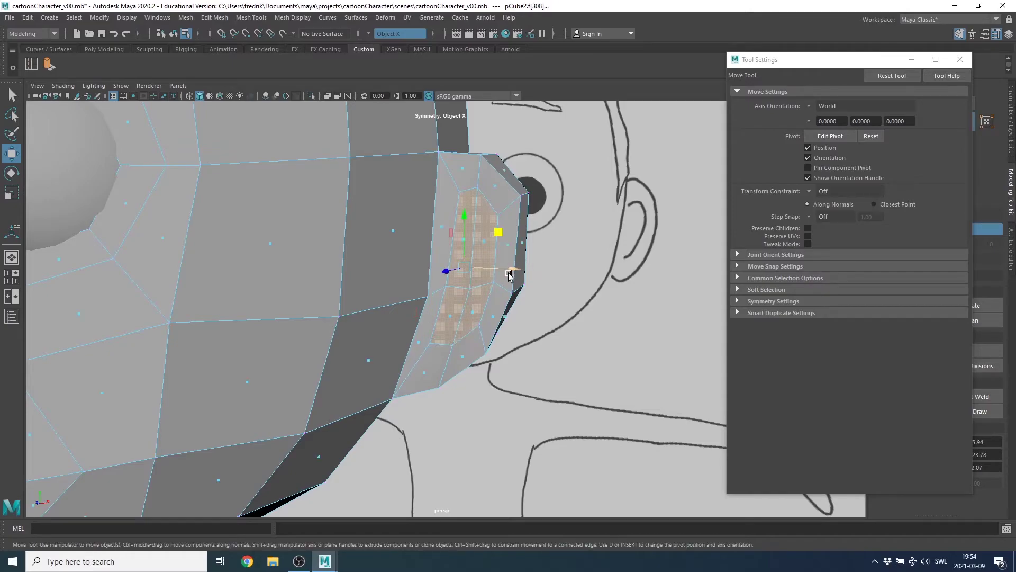
mouse_move(474, 307)
alt+mouse_down()
mouse_move(446, 281)
mouse_move(465, 281)
alt+mouse_up()
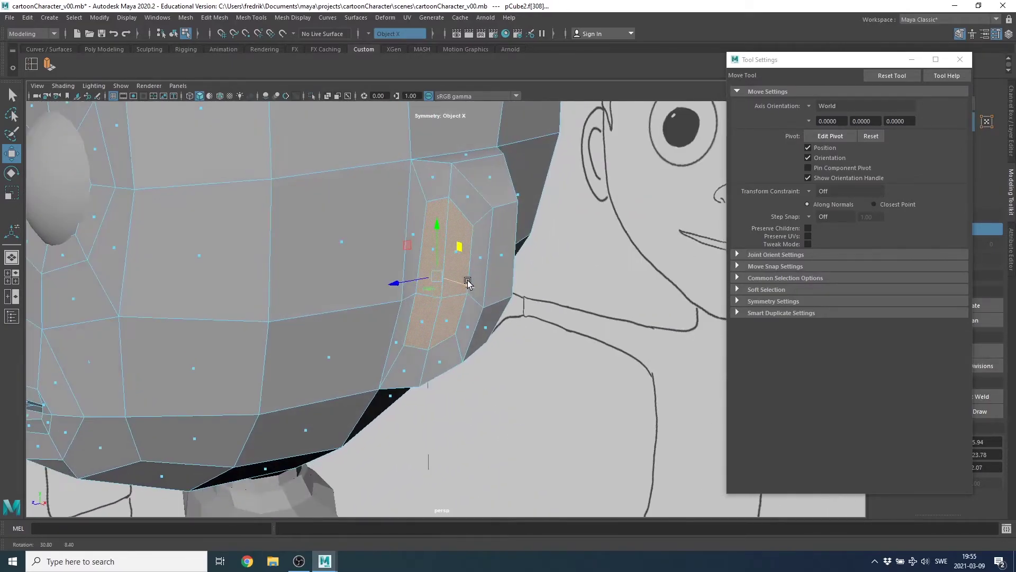
- Extrude the inner ear face inward and return to object mode
click(48, 64)
alt+drag(464, 328, 472, 352)
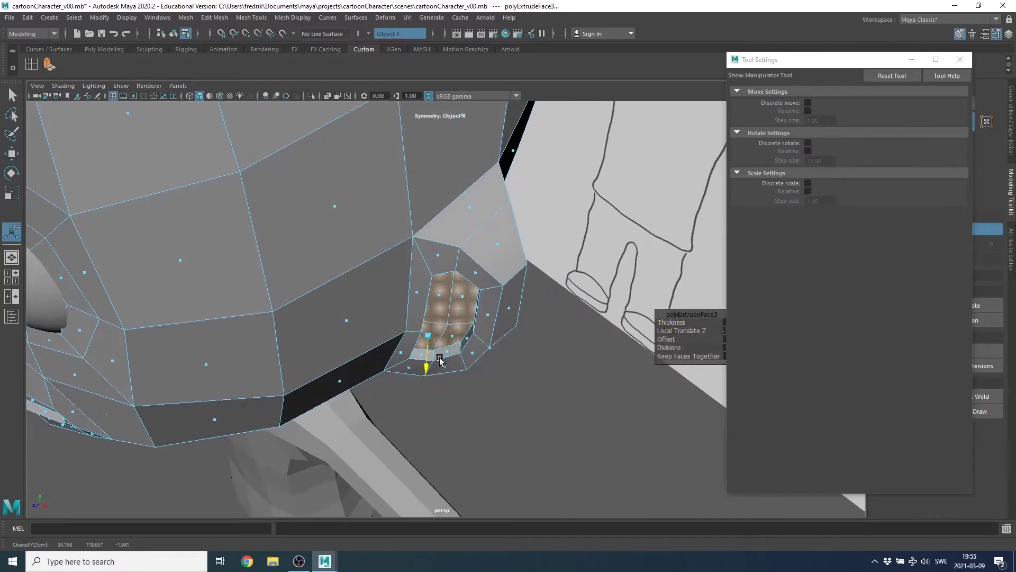
mouse_move(440, 360)
alt+mouse_down()
mouse_move(429, 302)
mouse_move(465, 283)
mouse_move(403, 337)
alt+mouse_up()
scroll(412, 332, down, 5)
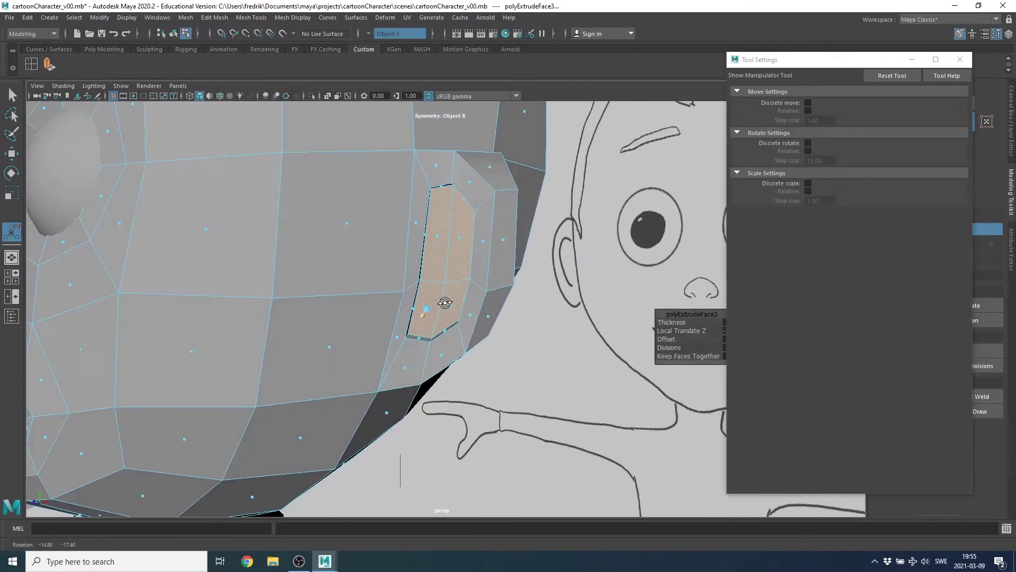
key(q)
key(F8)
mouse_move(521, 243)
alt+mouse_down()
mouse_move(336, 252)
mouse_move(383, 261)
alt+mouse_up()
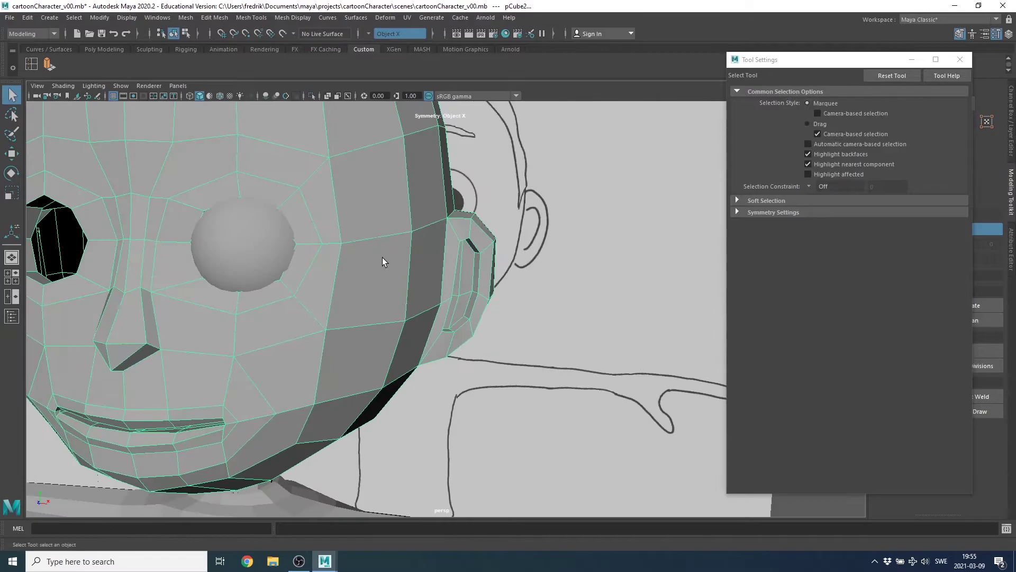
scroll(476, 333, down, 3)
mouse_move(517, 324)
alt+mouse_down()
mouse_move(492, 303)
mouse_move(496, 316)
alt+mouse_up()
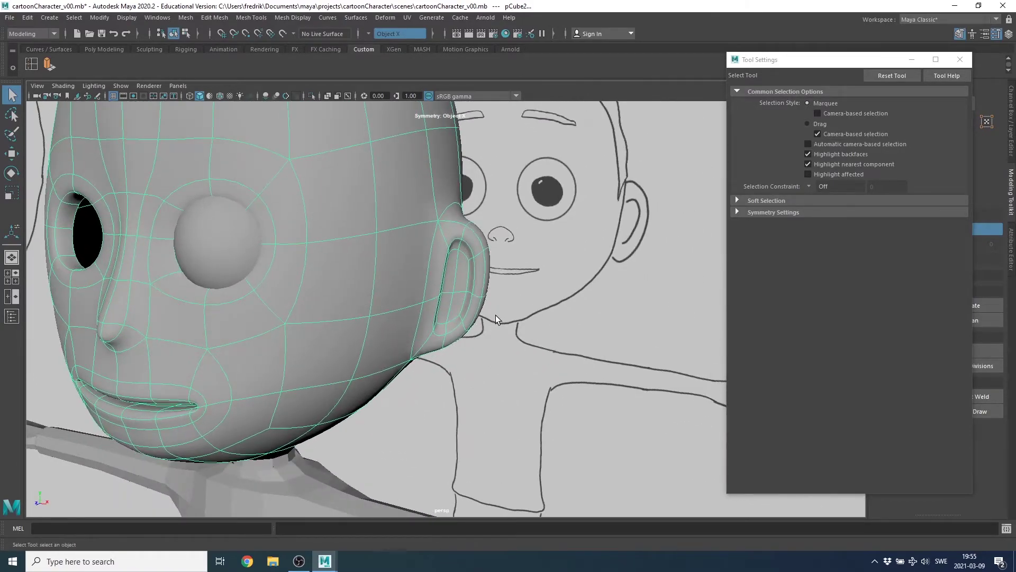
- Show the head as its low-poly cage and select a vertex inside the ear
key(1)
scroll(427, 312, up, 3)
scroll(443, 291, up, 3)
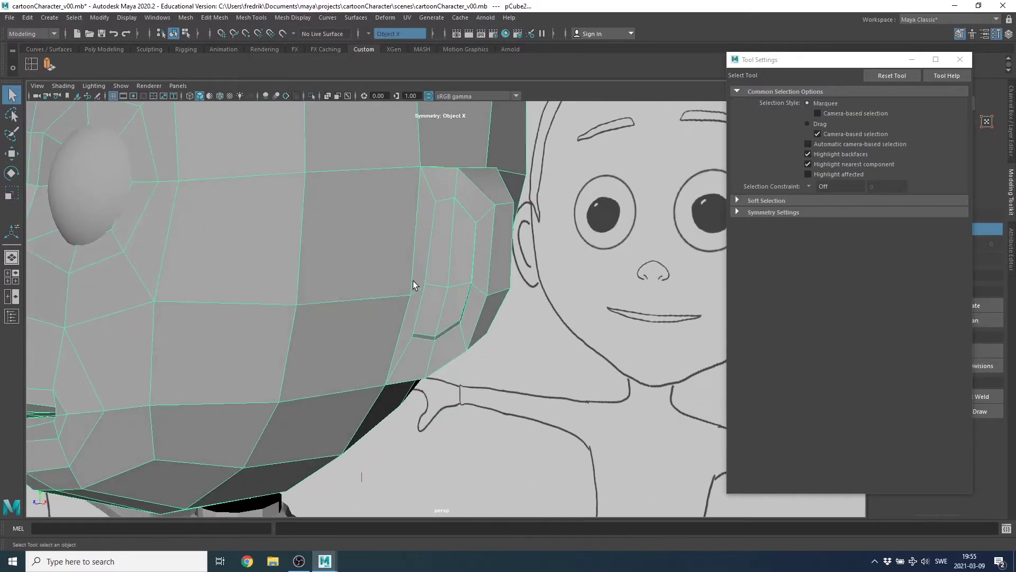
scroll(413, 281, up, 2)
alt+drag(484, 289, 403, 300)
scroll(400, 317, up, 2)
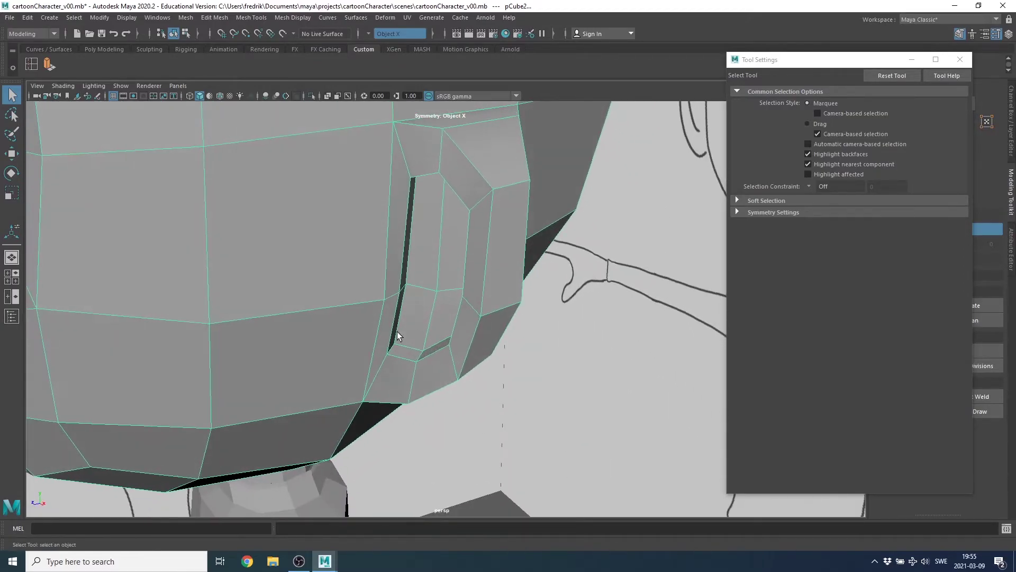
right_drag(363, 364, 364, 363)
click(388, 355)
alt+drag(388, 354, 431, 388)
- Move the lower and upper inner-ear vertices to deepen the ear cavity
key(w)
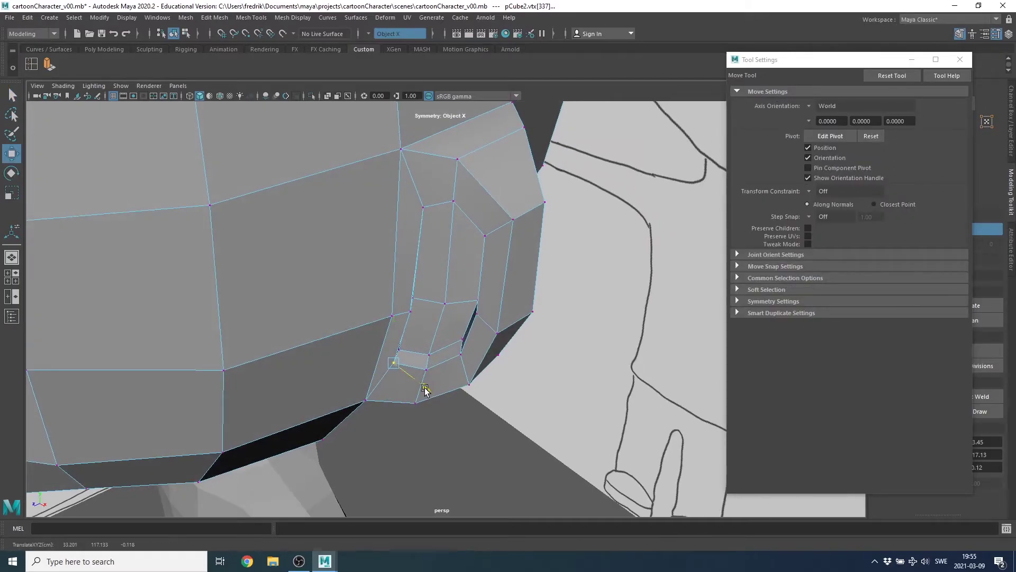
click(412, 313)
drag(438, 331, 434, 329)
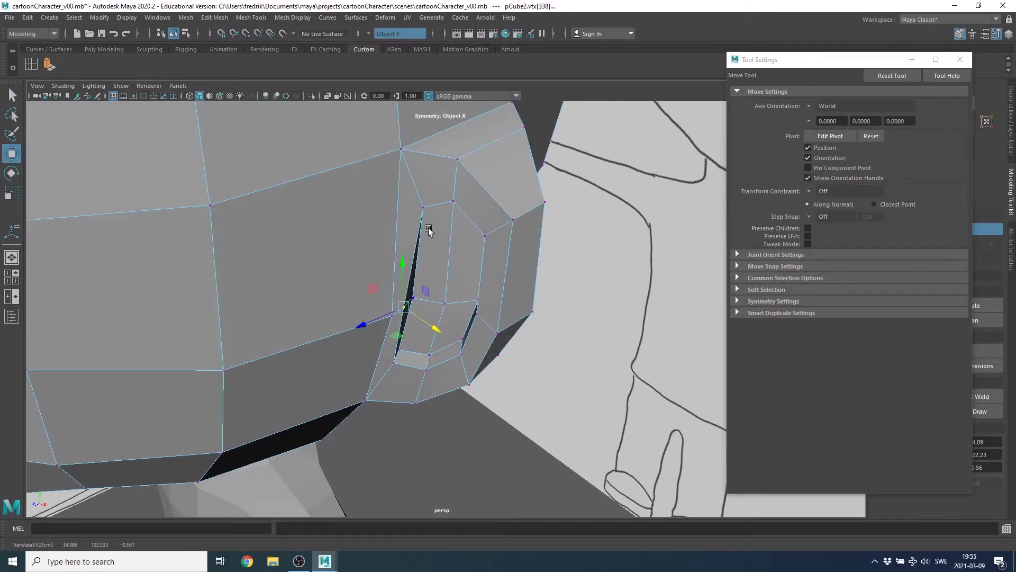
click(424, 208)
alt+drag(424, 208, 449, 220)
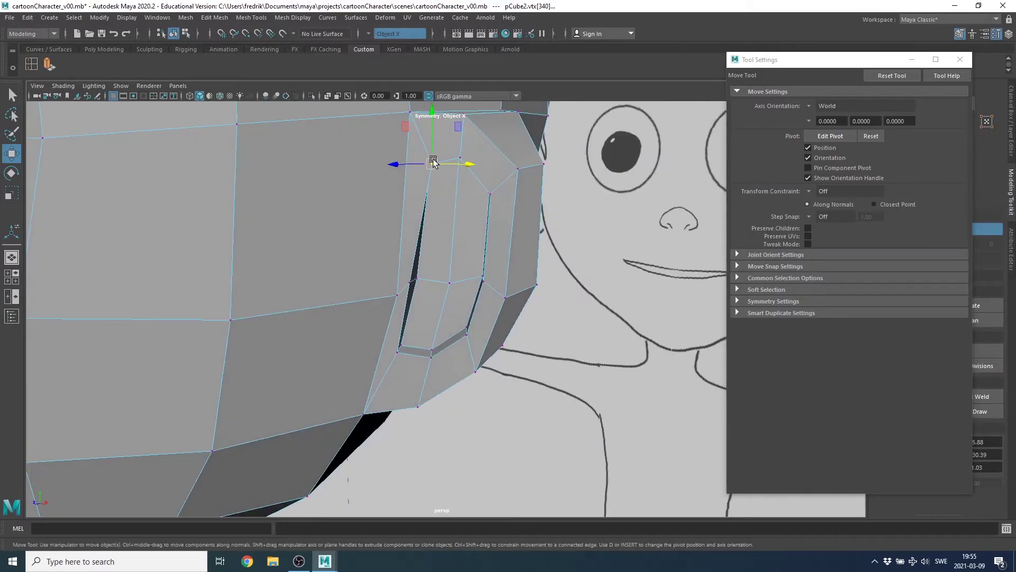
mouse_move(432, 164)
mouse_down()
mouse_move(424, 147)
mouse_move(504, 253)
mouse_up()
- Preview the head smoothed, then return it to the unsmoothed display
key(F8)
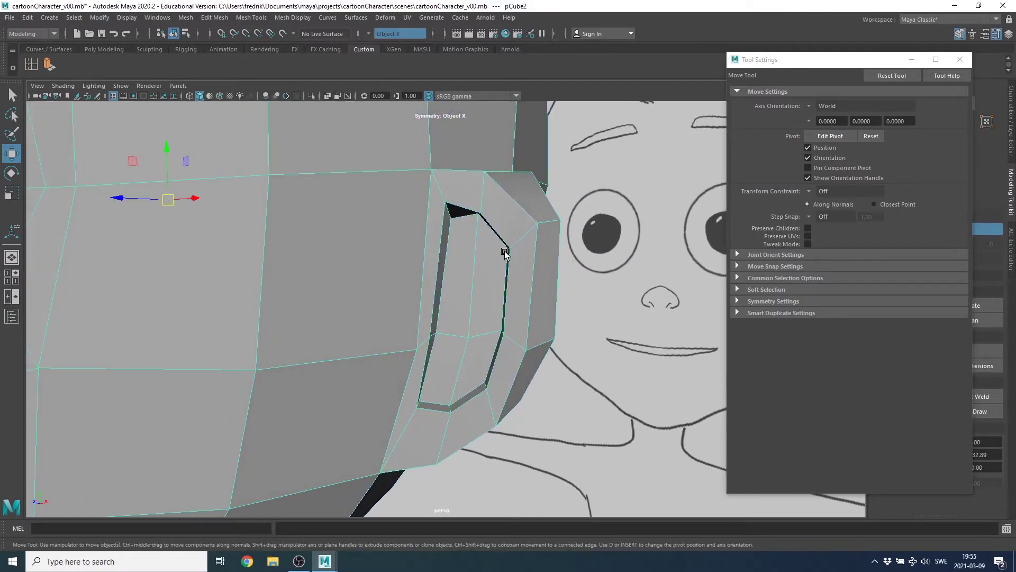
key(3)
mouse_move(531, 317)
alt+mouse_down()
mouse_move(395, 330)
mouse_move(429, 299)
mouse_move(231, 298)
mouse_move(272, 300)
alt+mouse_up()
scroll(429, 298, down, 5)
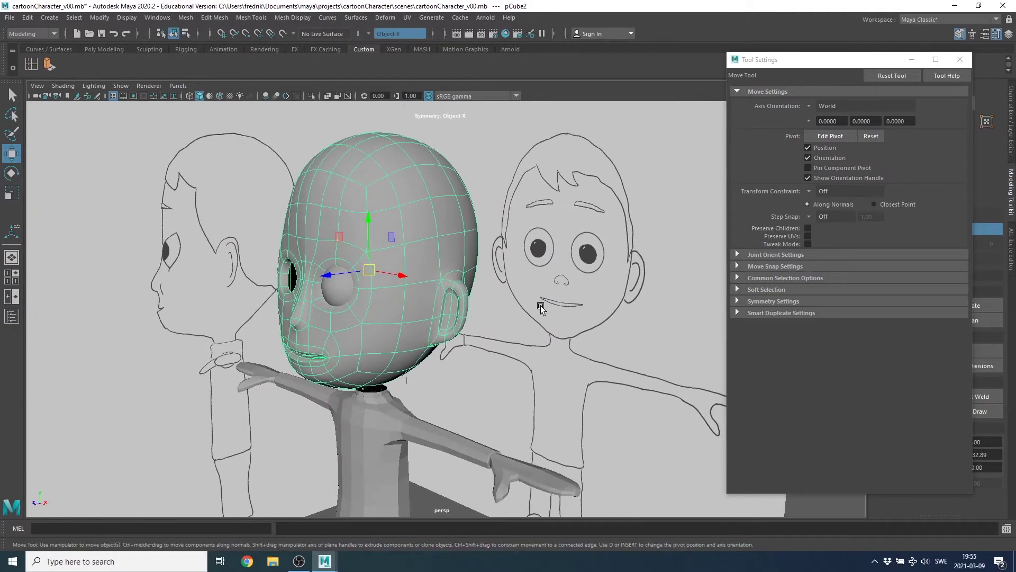
key(space)
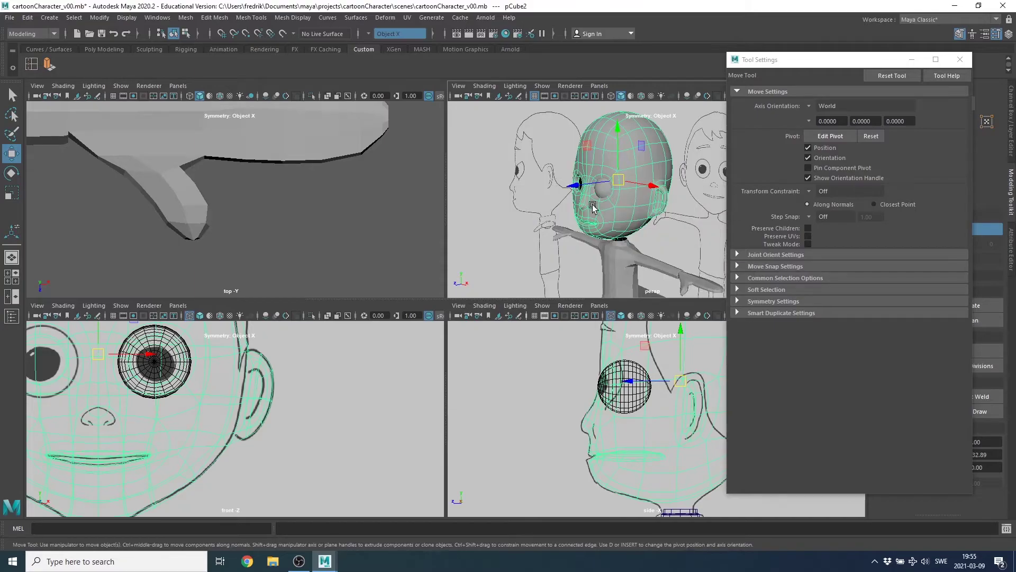
key(space)
key(1)
alt+drag(413, 302, 429, 296)
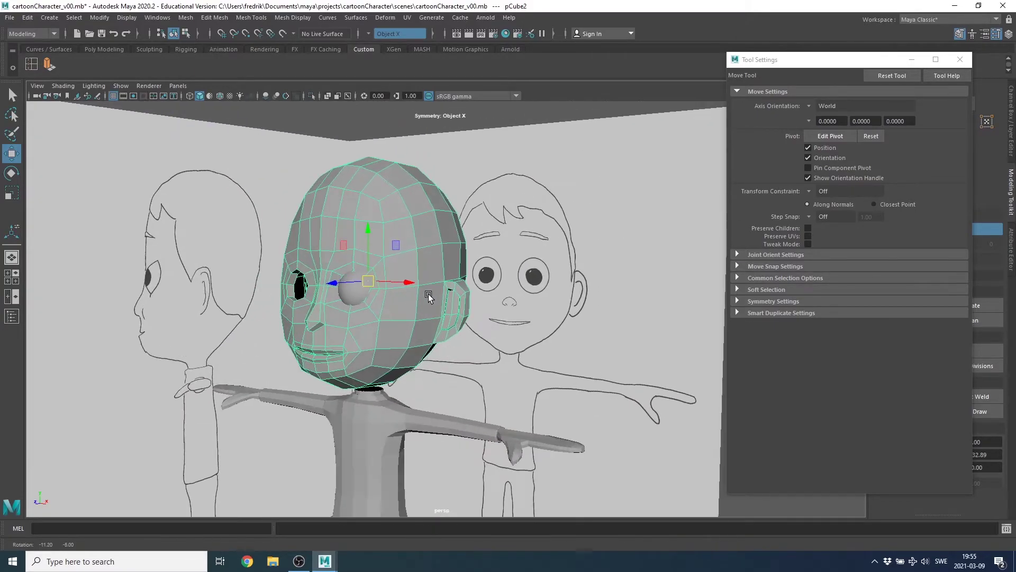
- Save the scene
click(9, 19)
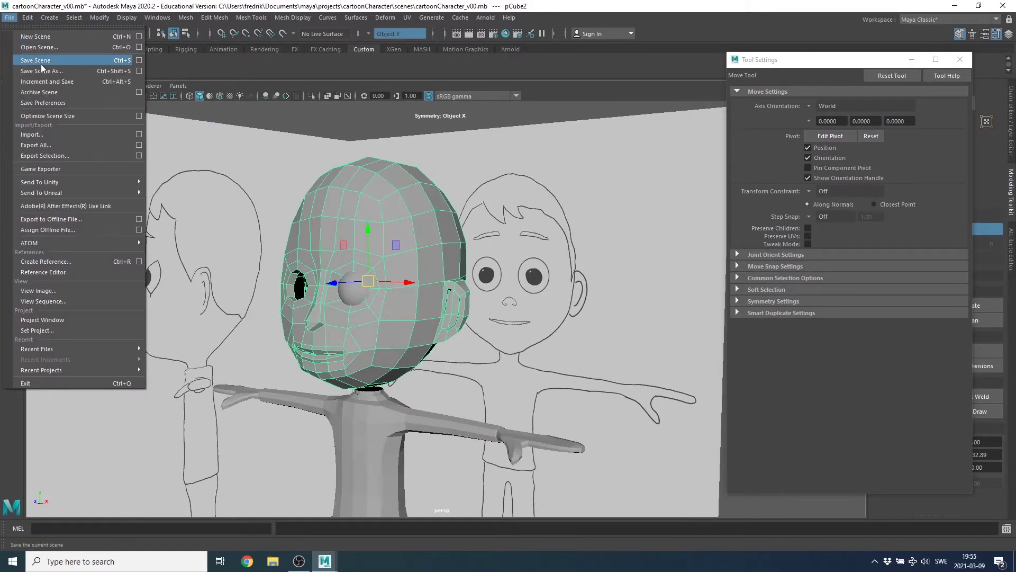
click(41, 64)
mouse_move(275, 237)
alt+mouse_down()
mouse_move(429, 276)
mouse_move(263, 289)
mouse_move(265, 311)
alt+mouse_up()
- Inspect the neck area, selecting the torso and then the head mesh
alt+right_drag(265, 310, 440, 327)
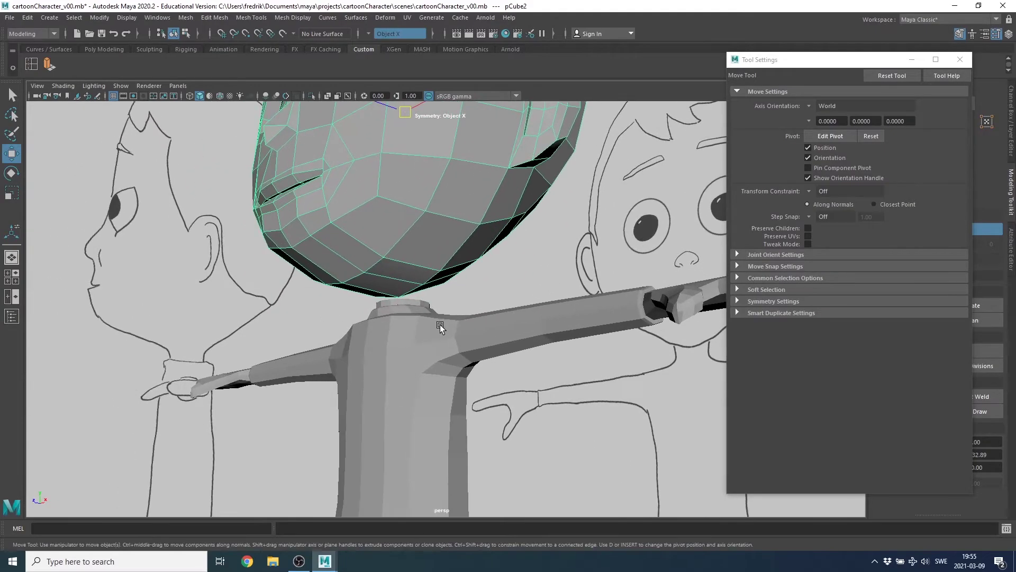
mouse_move(440, 327)
alt+mouse_down()
mouse_move(454, 368)
mouse_move(431, 354)
mouse_move(405, 357)
mouse_move(449, 367)
mouse_move(439, 371)
mouse_move(481, 364)
alt+mouse_up()
click(418, 353)
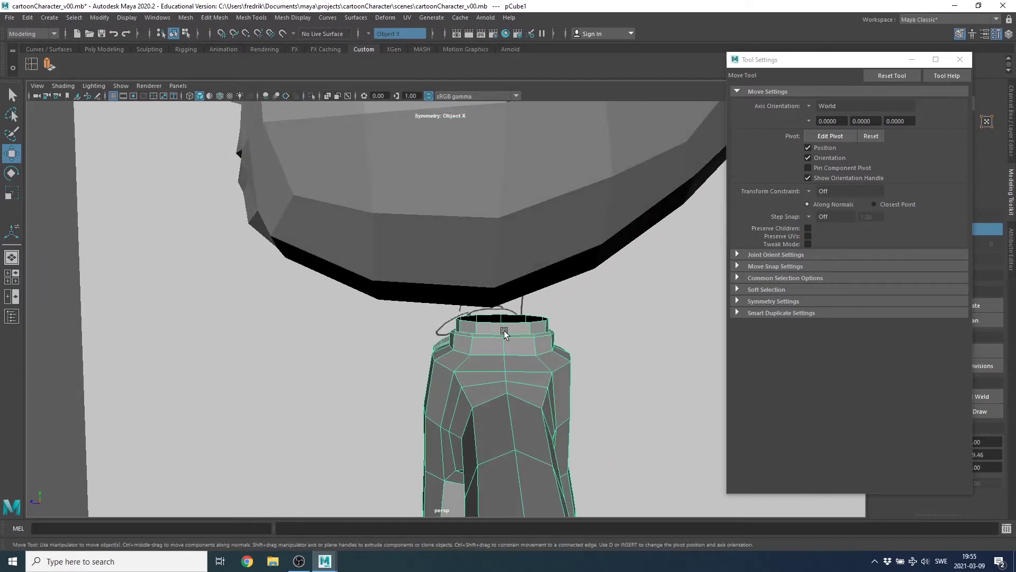
alt+drag(501, 335, 604, 325)
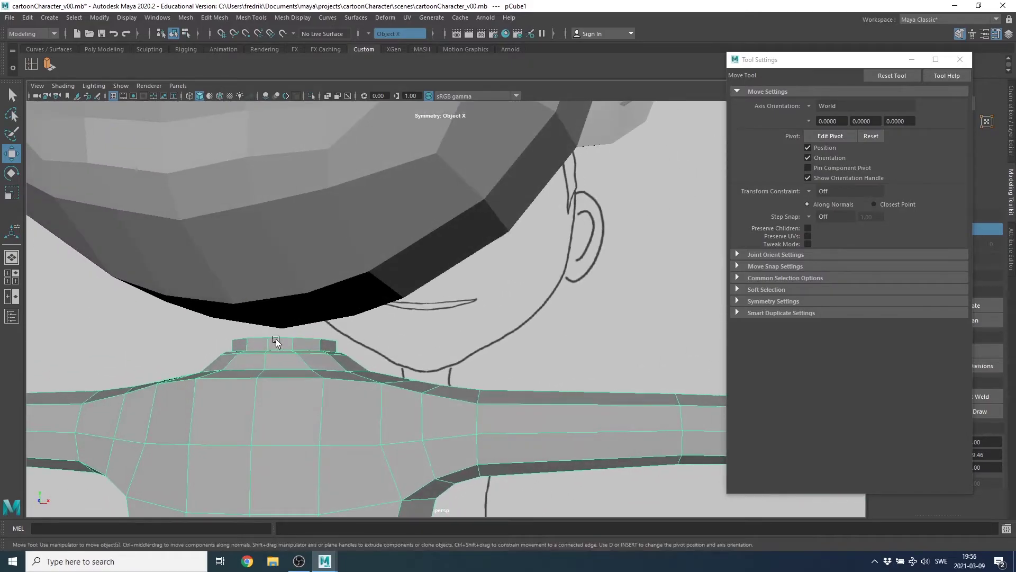
mouse_move(401, 308)
alt+mouse_down()
mouse_move(328, 284)
mouse_move(284, 288)
mouse_move(366, 295)
alt+mouse_up()
click(243, 281)
- Select the face loops across the head's underside at the neck opening
key(F11)
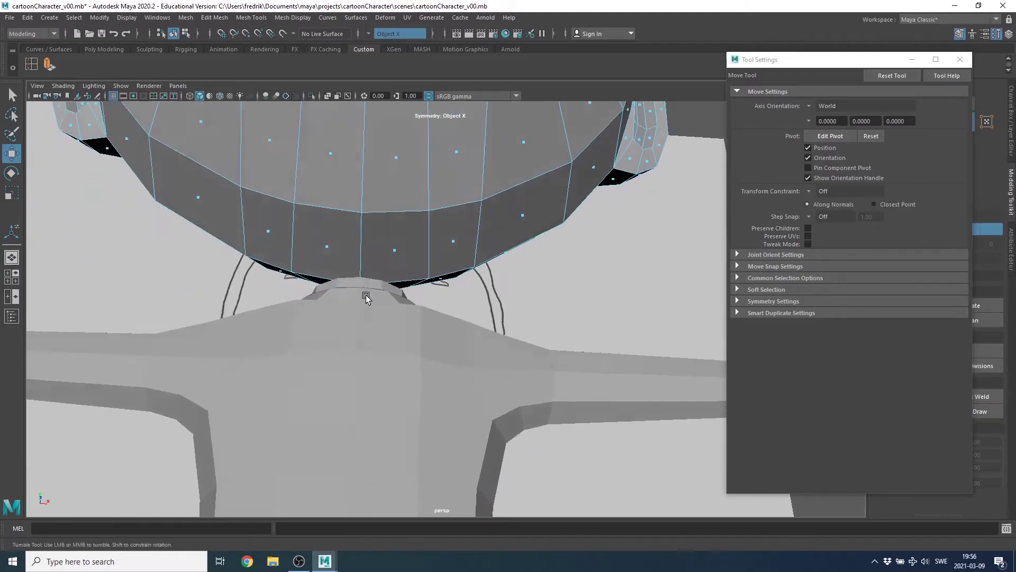
alt+right_drag(367, 294, 422, 305)
mouse_move(422, 305)
alt+mouse_down()
mouse_move(347, 313)
mouse_move(332, 291)
alt+mouse_up()
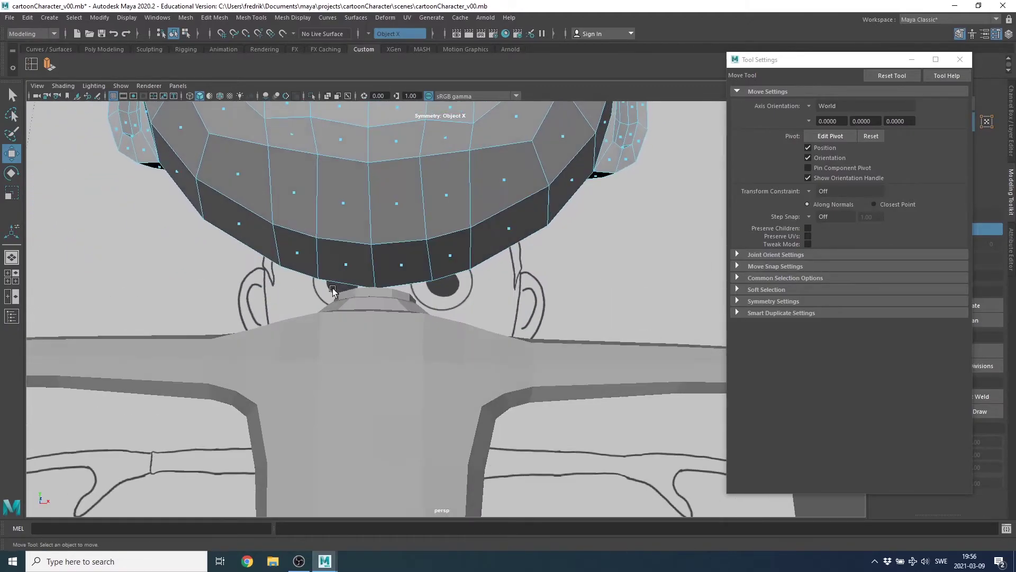
click(298, 258)
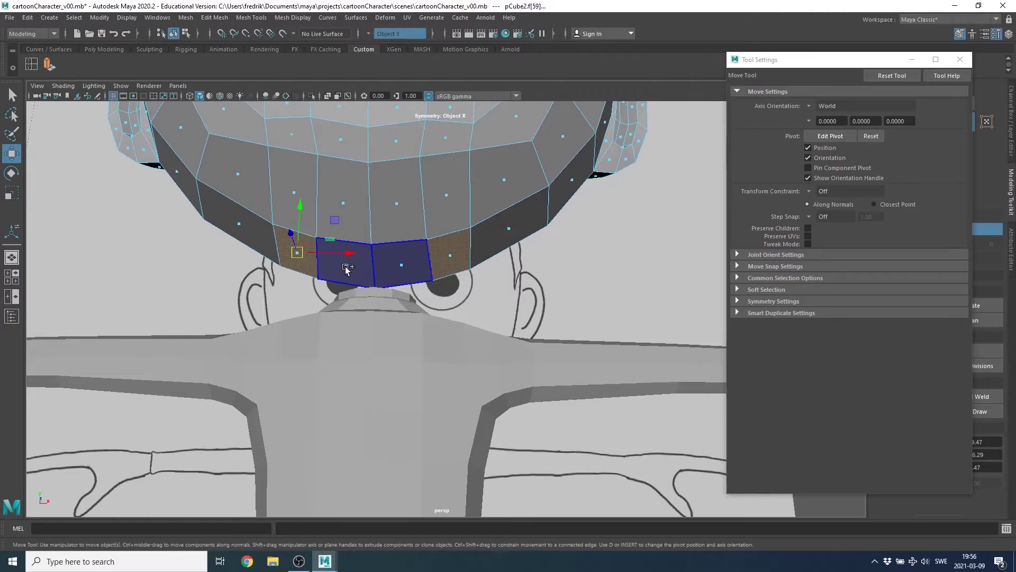
shift+double_click(344, 265)
alt+drag(466, 296, 285, 297)
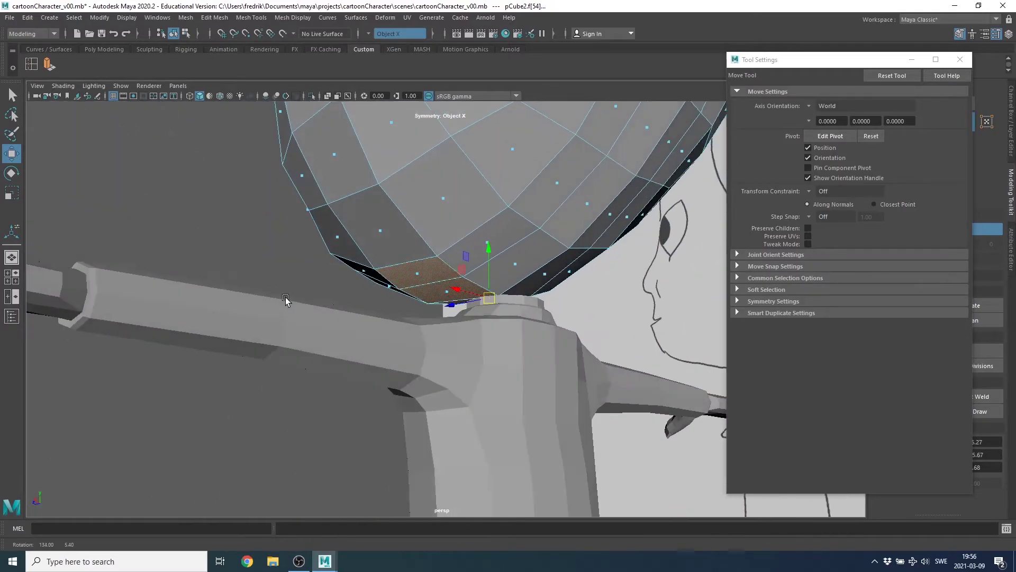
key(q)
shift+double_click(516, 263)
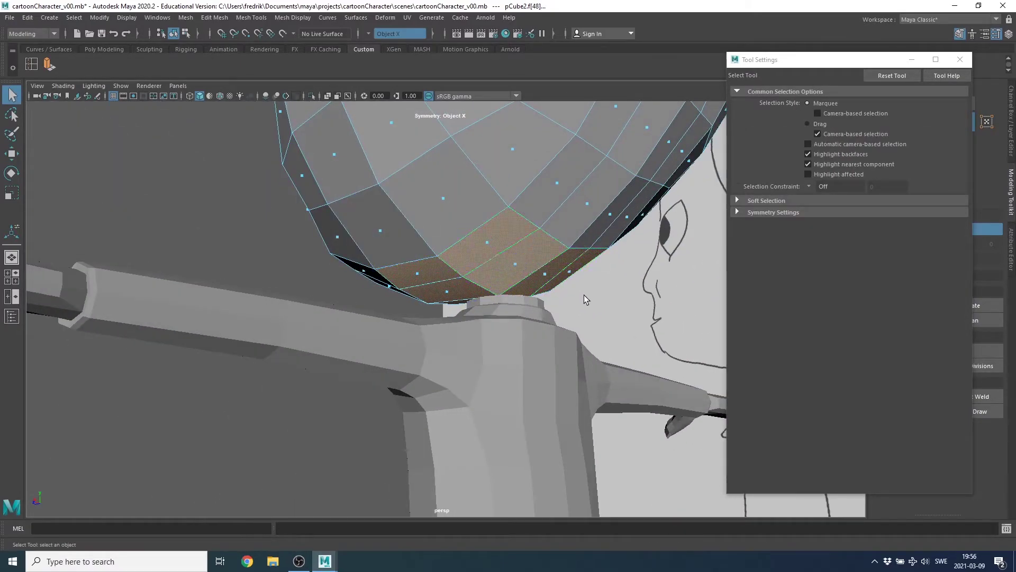
mouse_move(584, 294)
alt+mouse_down()
mouse_move(554, 295)
mouse_move(653, 315)
mouse_move(669, 304)
mouse_move(660, 302)
alt+mouse_up()
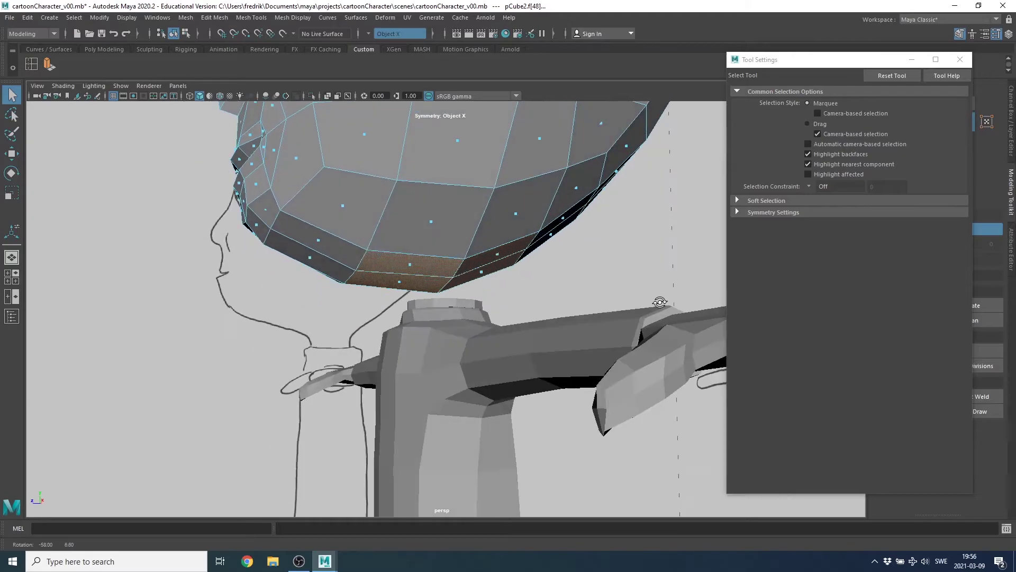
- Extrude the underside faces, pull them toward the neck and scale them smaller
click(50, 62)
alt+drag(466, 305, 472, 315)
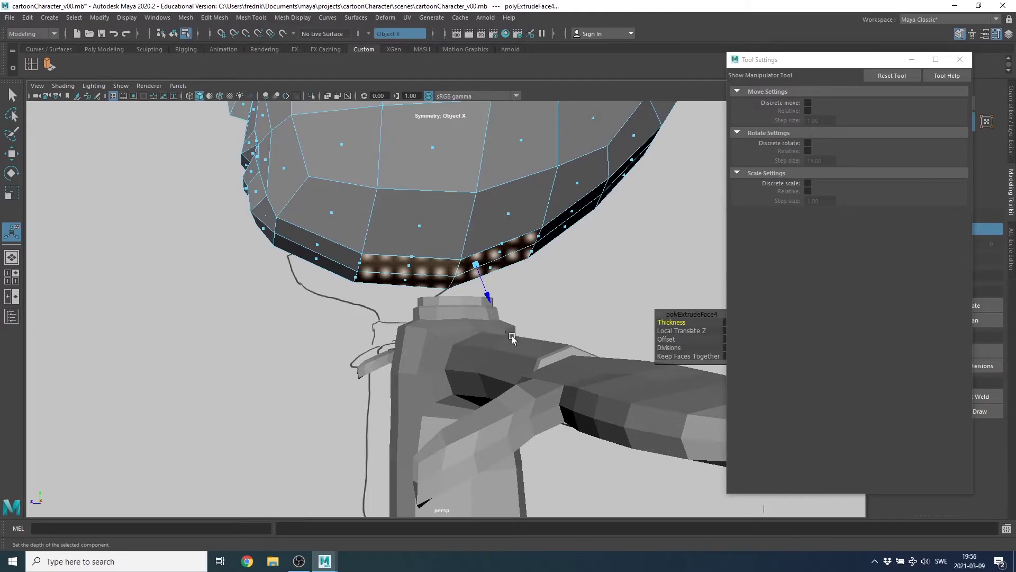
key(w)
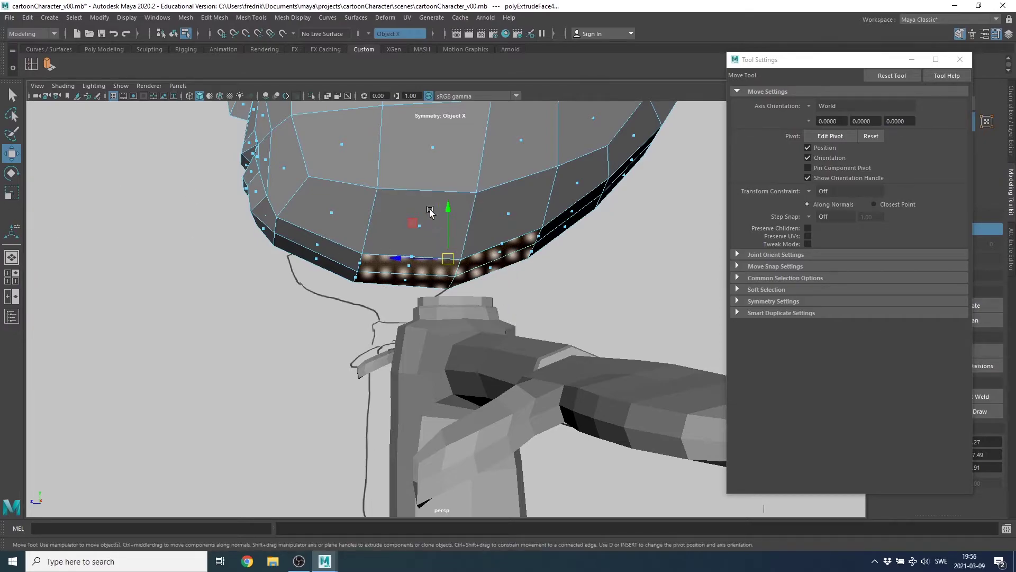
mouse_move(450, 208)
mouse_down()
mouse_move(455, 228)
mouse_move(457, 212)
mouse_up()
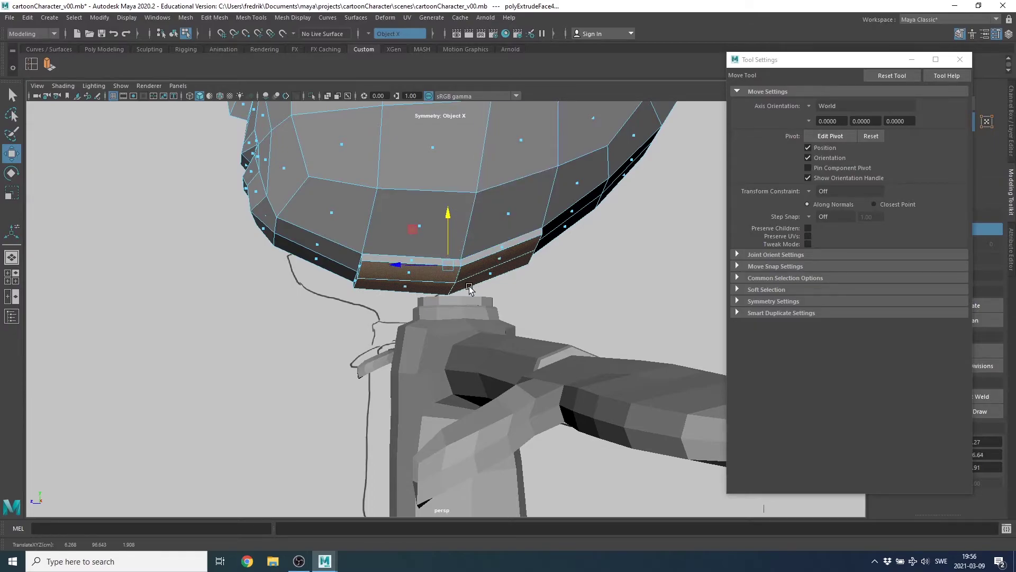
key(r)
mouse_move(469, 289)
alt+mouse_down()
mouse_move(452, 259)
mouse_move(423, 273)
alt+mouse_up()
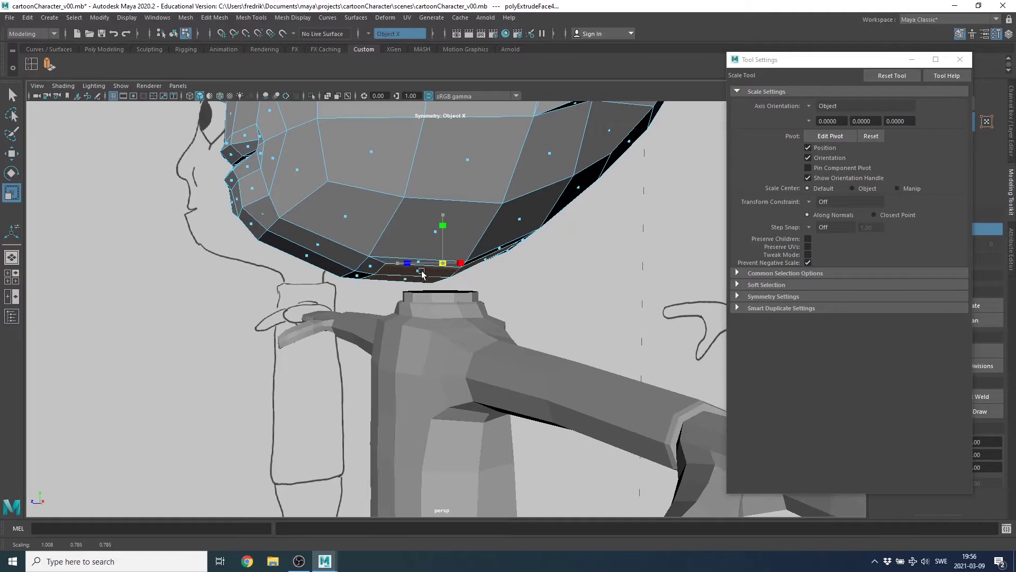
alt+drag(419, 274, 412, 269)
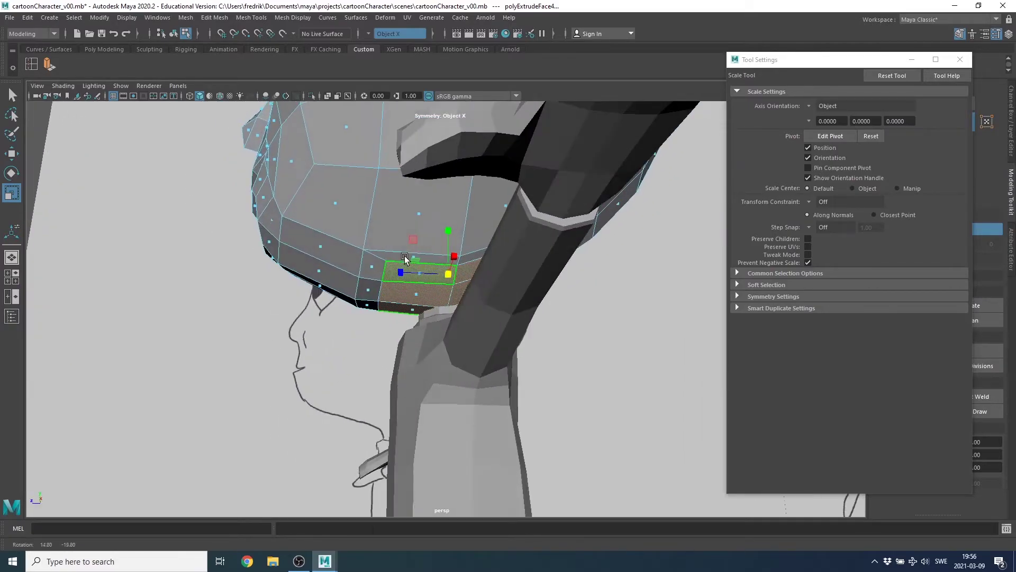
scroll(412, 269, up, 3)
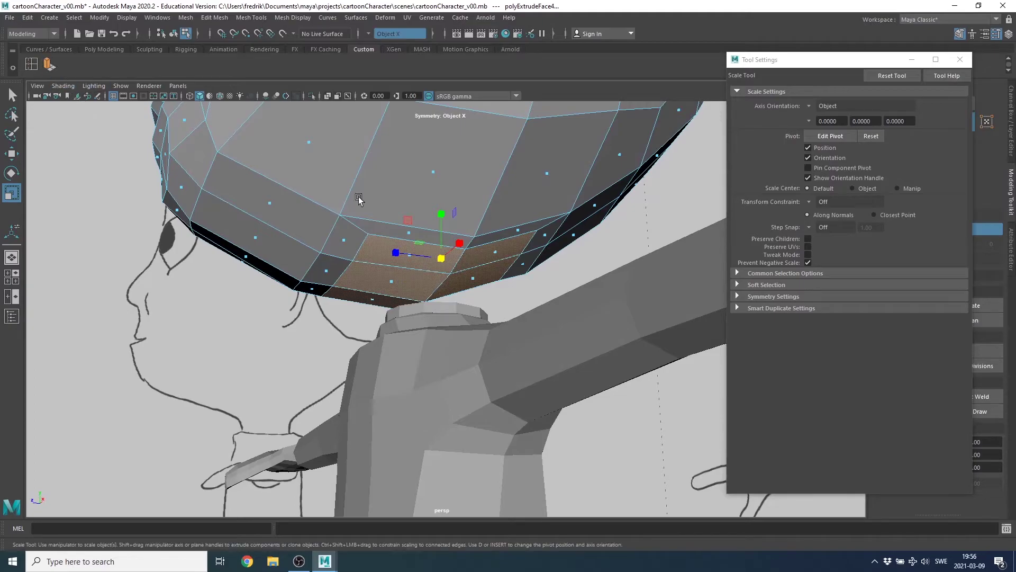
- Extrude the faces a second time and pull them down toward the neck
key(ctrl+e)
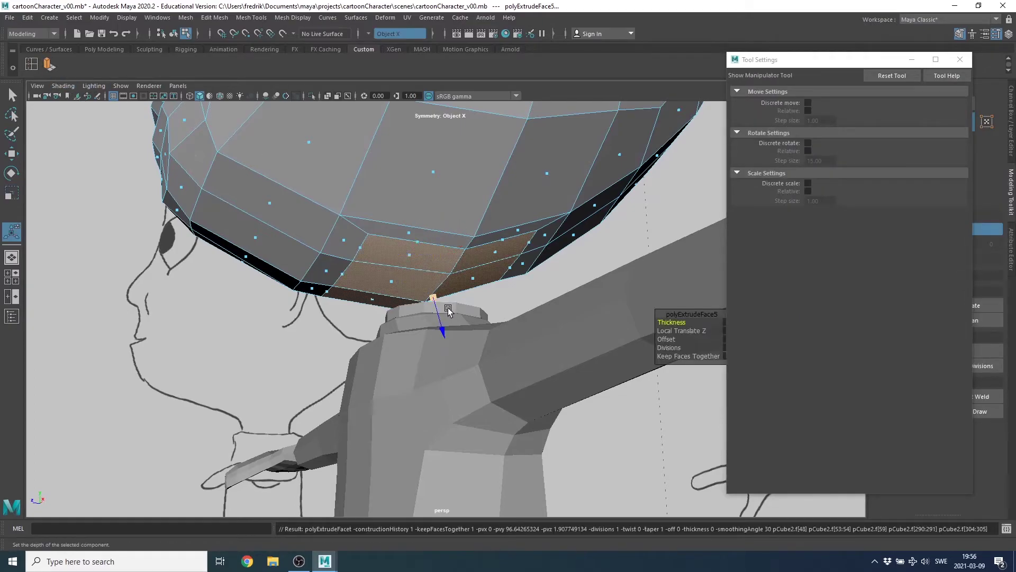
key(w)
mouse_move(419, 238)
alt+mouse_down()
mouse_move(443, 217)
mouse_move(448, 284)
alt+mouse_up()
key(r)
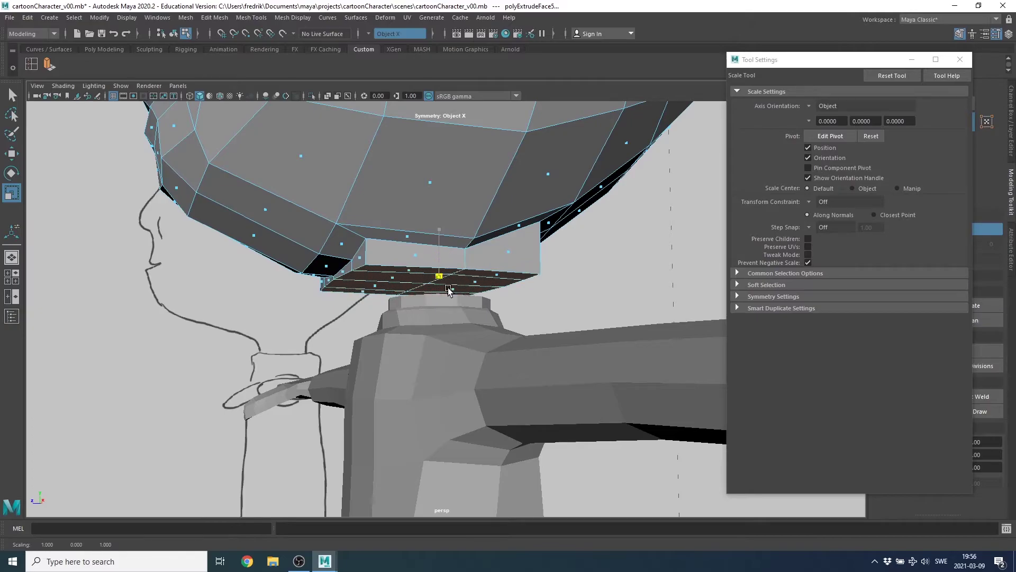
mouse_move(370, 316)
alt+mouse_down()
mouse_move(412, 310)
mouse_move(361, 276)
mouse_move(475, 253)
mouse_move(492, 206)
alt+mouse_up()
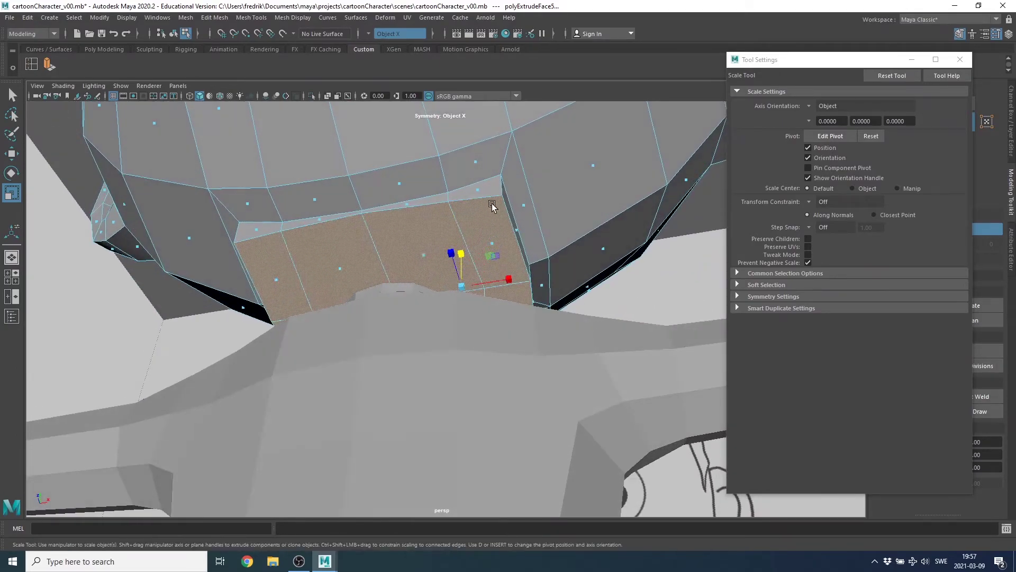
- Select the neck-opening rim vertices and scale them narrower along one axis
key(F9)
click(503, 196)
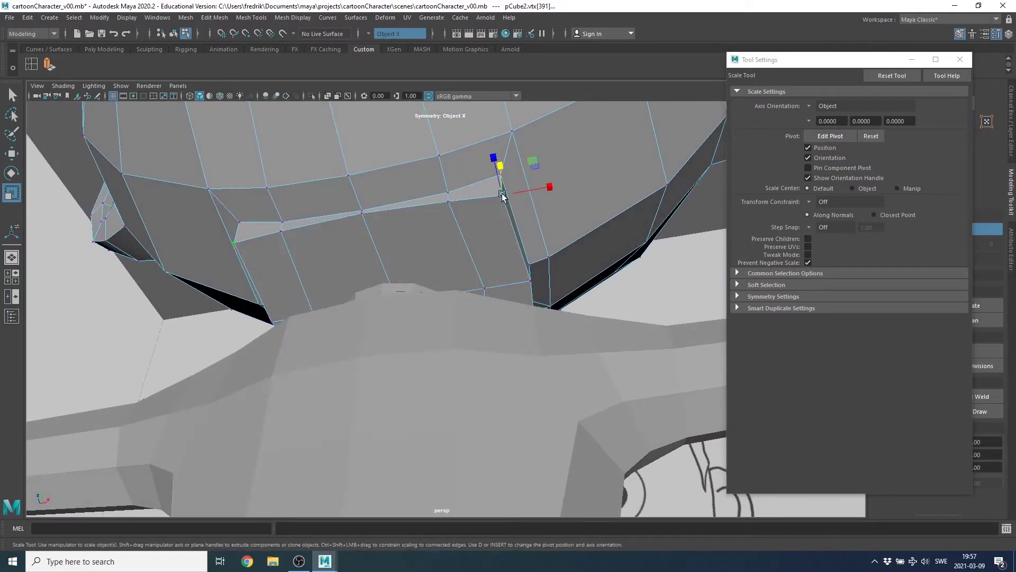
mouse_move(233, 242)
alt+mouse_down()
mouse_move(454, 268)
mouse_move(432, 277)
alt+mouse_up()
alt+drag(352, 254, 333, 267)
alt+drag(443, 271, 408, 289)
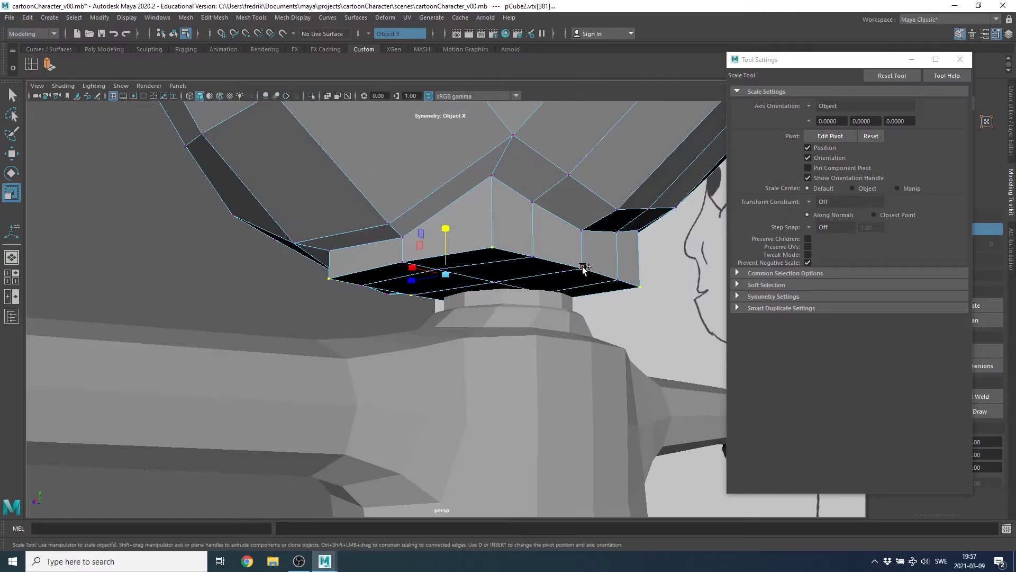
mouse_move(489, 287)
alt+mouse_down()
mouse_move(420, 291)
mouse_move(447, 294)
mouse_move(373, 285)
mouse_move(364, 259)
mouse_move(477, 284)
mouse_move(460, 273)
alt+mouse_up()
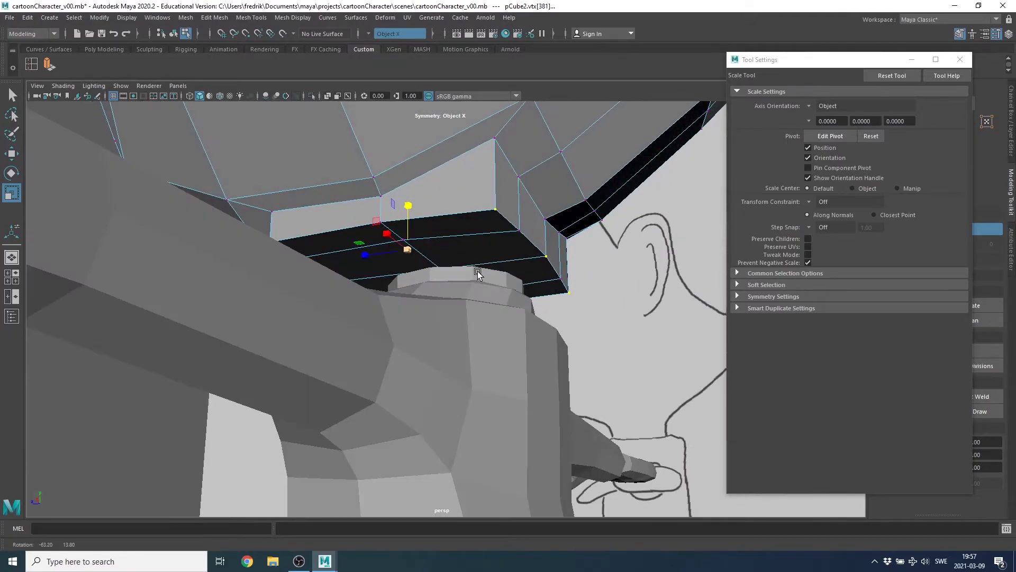
mouse_move(364, 256)
mouse_down()
mouse_move(379, 259)
mouse_move(312, 266)
mouse_move(455, 257)
mouse_move(455, 239)
mouse_move(548, 252)
mouse_up()
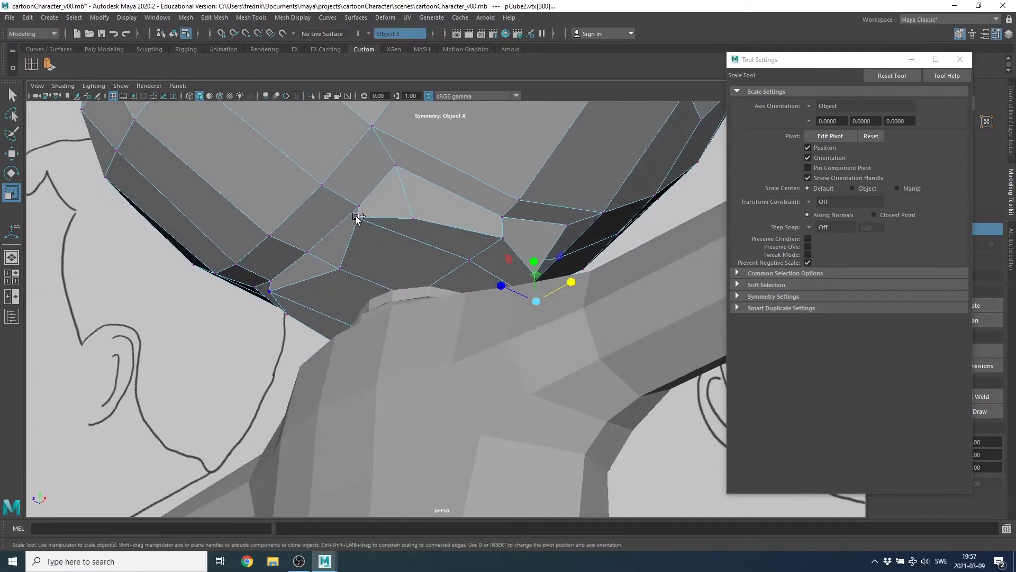
mouse_move(370, 227)
alt+mouse_down()
mouse_move(456, 269)
mouse_move(469, 265)
mouse_move(410, 265)
mouse_move(392, 260)
mouse_move(482, 274)
mouse_move(528, 260)
mouse_move(509, 274)
mouse_move(386, 272)
mouse_move(429, 259)
mouse_move(370, 277)
mouse_move(395, 265)
mouse_move(440, 285)
alt+mouse_up()
- Stretch the rim vertices slightly along one axis and check the neck opening from below
key(w)
key(r)
mouse_move(497, 290)
alt+mouse_down()
mouse_move(483, 269)
mouse_move(466, 278)
mouse_move(475, 287)
mouse_move(381, 290)
mouse_move(495, 297)
mouse_move(456, 290)
mouse_move(462, 301)
mouse_move(472, 267)
mouse_move(459, 262)
mouse_move(460, 277)
mouse_move(498, 263)
mouse_move(451, 249)
mouse_move(450, 259)
mouse_move(408, 269)
mouse_move(366, 213)
alt+mouse_up()
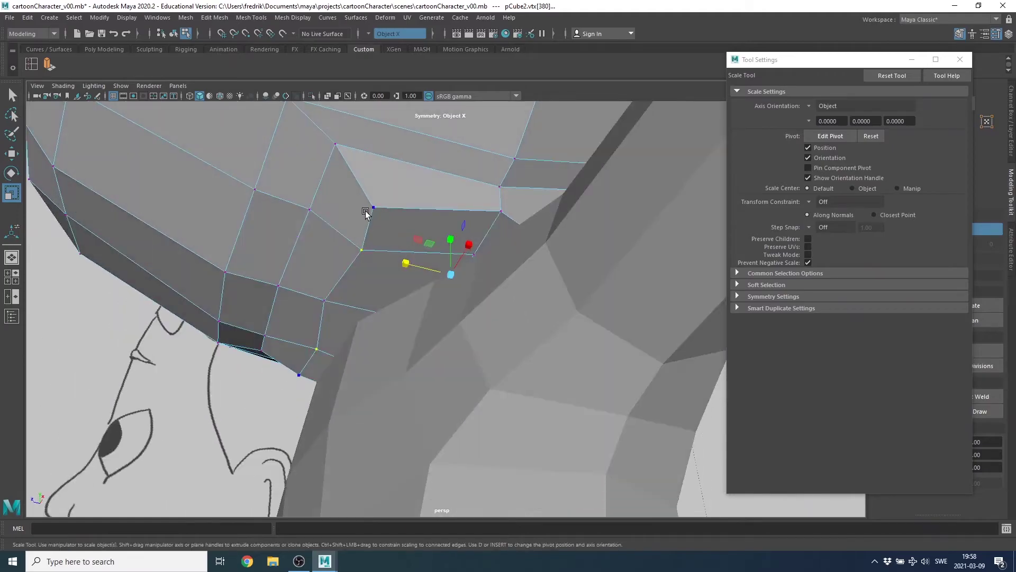
mouse_move(503, 255)
alt+mouse_down()
mouse_move(452, 269)
mouse_move(492, 236)
mouse_move(490, 250)
mouse_move(545, 266)
mouse_move(554, 245)
mouse_move(601, 237)
mouse_move(508, 247)
mouse_move(492, 232)
mouse_move(501, 279)
mouse_move(447, 265)
mouse_move(454, 294)
mouse_move(471, 290)
mouse_move(381, 318)
mouse_move(354, 293)
alt+mouse_up()
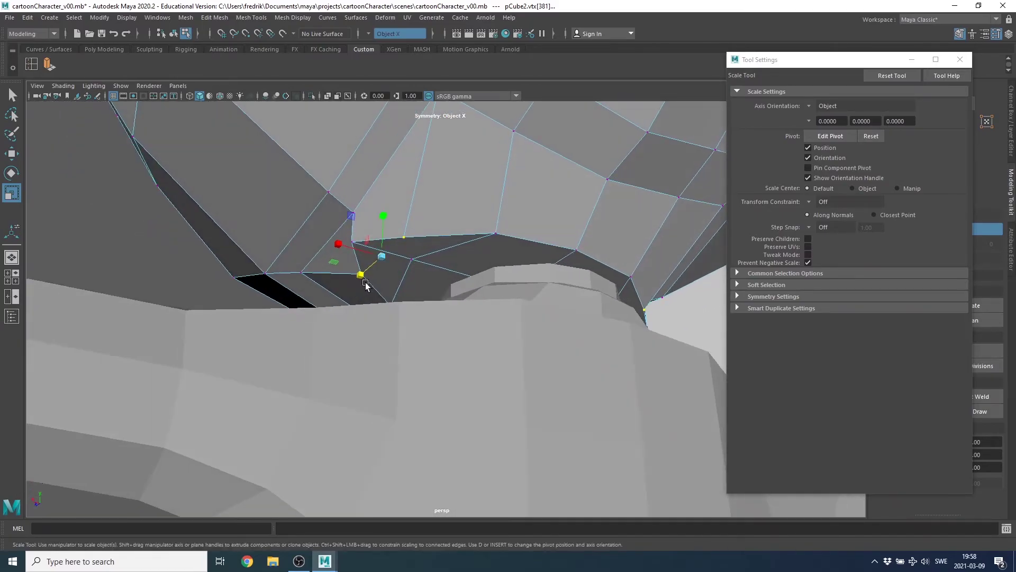
middle_drag(364, 290, 357, 282)
mouse_move(359, 280)
alt+mouse_down()
mouse_move(329, 272)
mouse_move(326, 288)
alt+mouse_up()
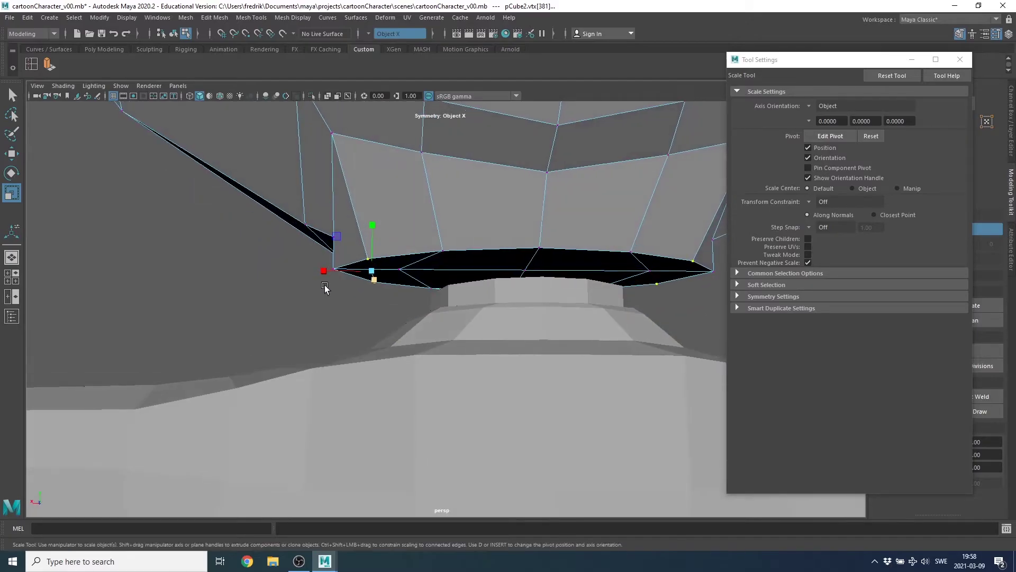
mouse_move(414, 288)
alt+mouse_down()
mouse_move(544, 291)
mouse_move(547, 277)
mouse_move(649, 272)
mouse_move(651, 299)
alt+mouse_up()
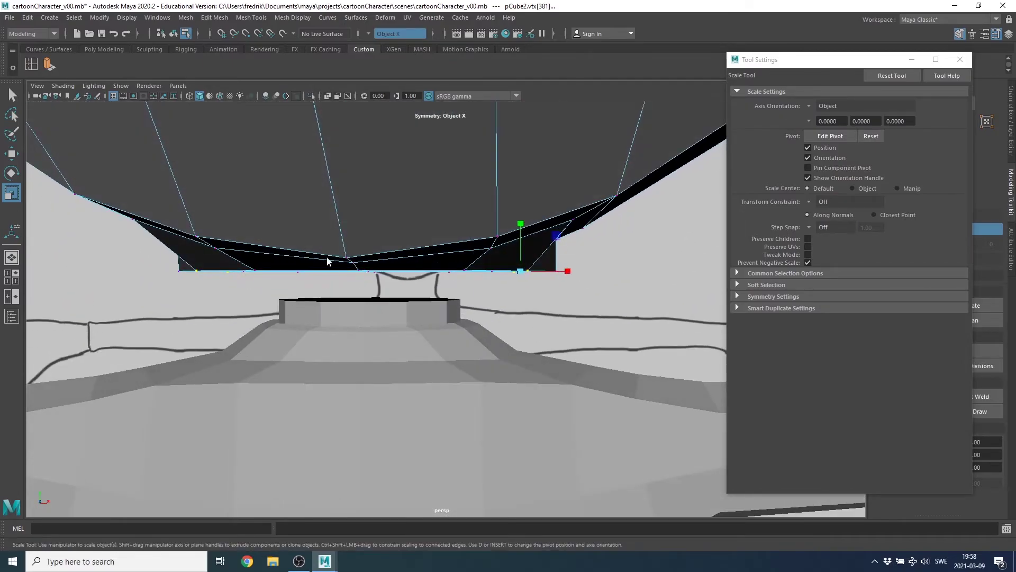
- Select the neck rim edge loops, then slide a corner vertex and its mirror along X to even the rim
key(ctrl+z)
double_click(318, 225)
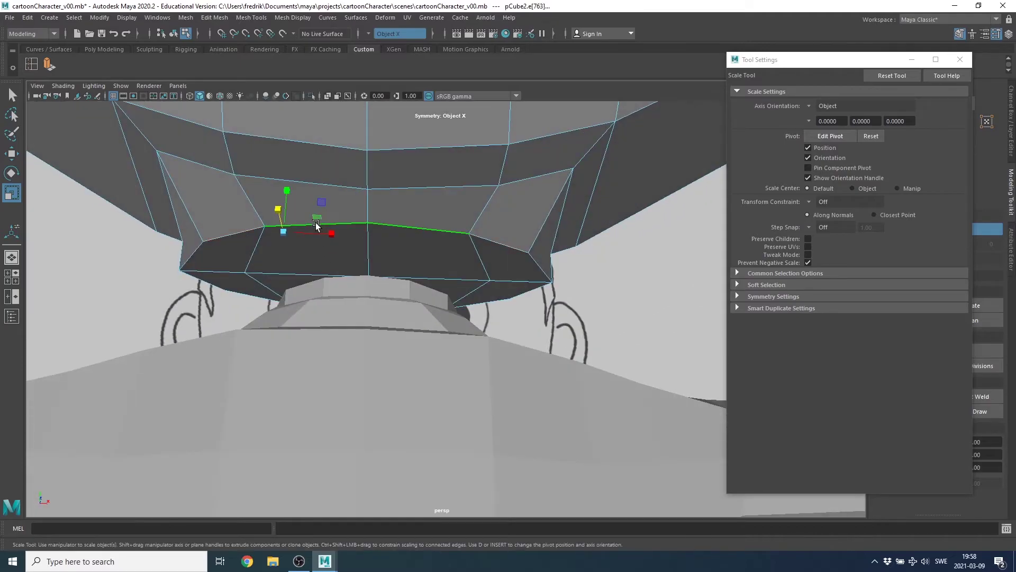
mouse_move(359, 242)
alt+mouse_down()
mouse_move(150, 236)
mouse_move(357, 281)
mouse_move(367, 253)
mouse_move(443, 217)
alt+mouse_up()
double_click(190, 224)
double_click(451, 210)
mouse_move(521, 243)
alt+mouse_down()
mouse_move(585, 272)
mouse_move(570, 267)
mouse_move(578, 276)
mouse_move(571, 268)
mouse_move(532, 306)
mouse_move(456, 284)
mouse_move(574, 303)
mouse_move(509, 322)
alt+mouse_up()
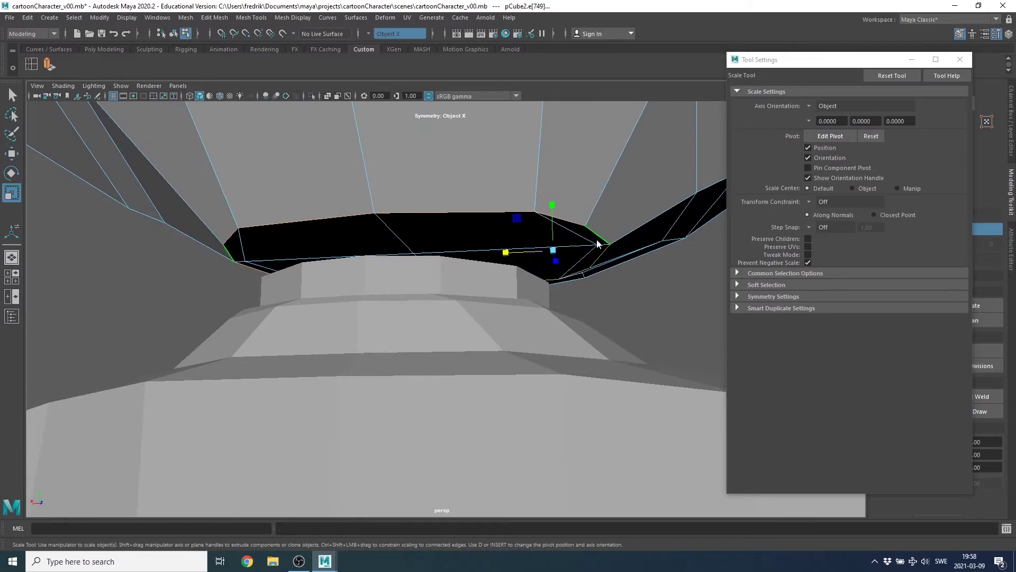
mouse_move(617, 296)
alt+mouse_down()
mouse_move(605, 291)
mouse_move(615, 252)
alt+mouse_up()
click(615, 252)
click(594, 244)
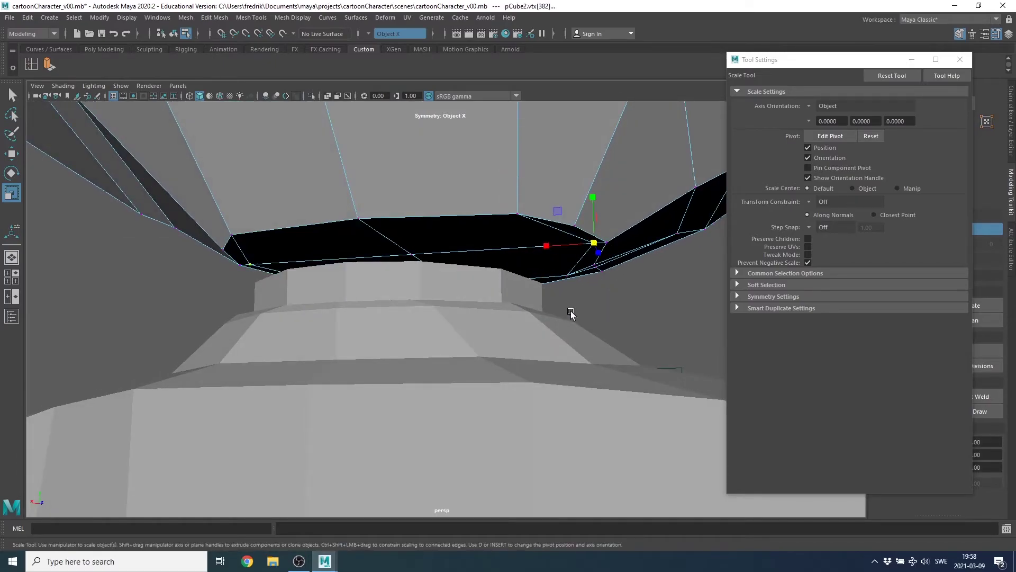
key(w)
mouse_move(559, 250)
mouse_down()
mouse_move(407, 291)
mouse_move(364, 284)
mouse_move(374, 279)
mouse_move(358, 288)
mouse_move(262, 281)
mouse_move(261, 269)
mouse_up()
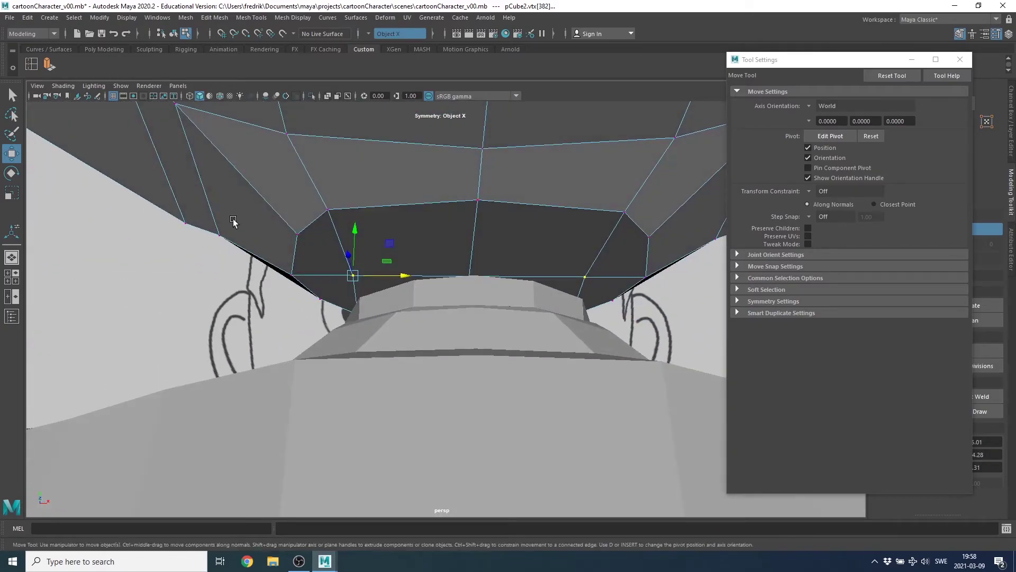
- Delete the bottom face of the neck extrusion to leave an open hole, then return to object mode
mouse_move(337, 260)
alt+mouse_down()
mouse_move(352, 272)
mouse_move(349, 261)
mouse_move(371, 268)
alt+mouse_up()
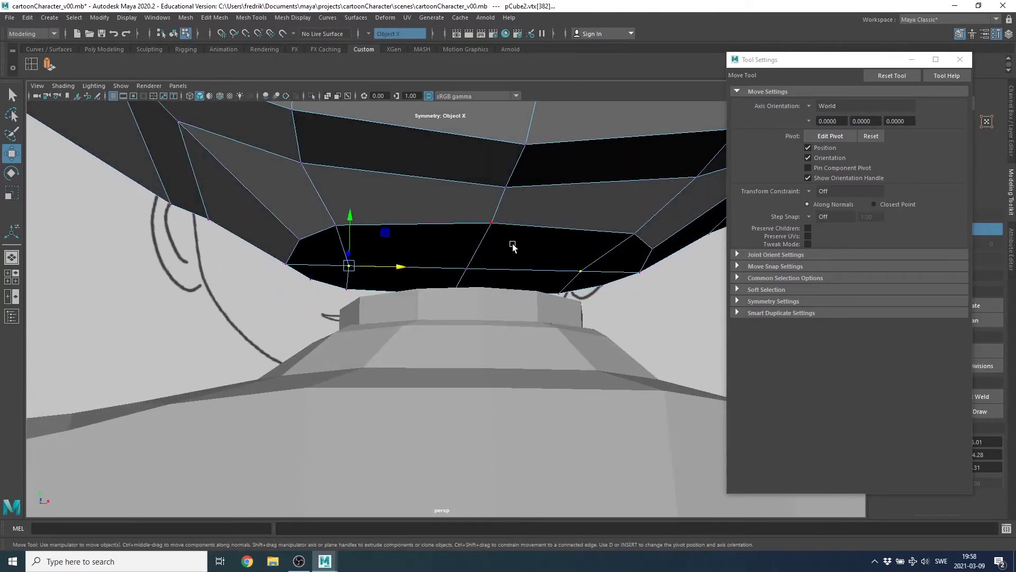
key(F11)
click(536, 254)
mouse_move(562, 280)
alt+mouse_down()
mouse_move(606, 279)
mouse_move(405, 286)
mouse_move(385, 274)
mouse_move(385, 250)
mouse_move(397, 268)
mouse_move(477, 293)
mouse_move(424, 276)
mouse_move(514, 261)
mouse_move(478, 314)
mouse_move(506, 229)
mouse_move(350, 234)
mouse_move(486, 268)
mouse_move(386, 260)
mouse_move(437, 295)
alt+mouse_up()
key(Delete)
key(F8)
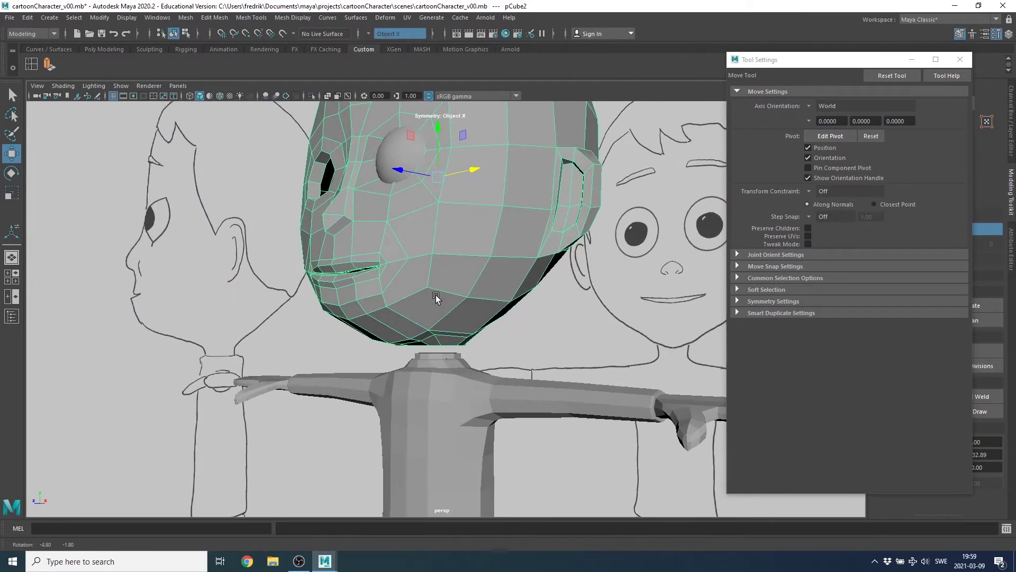
- Delete the mesh's construction history with Edit > Delete by Type > History
click(26, 19)
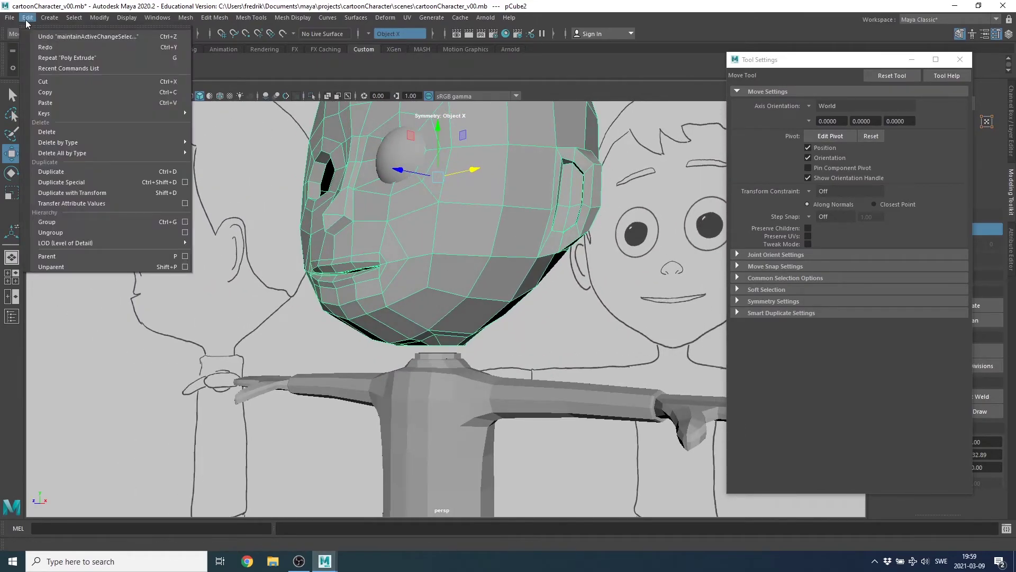
mouse_move(58, 142)
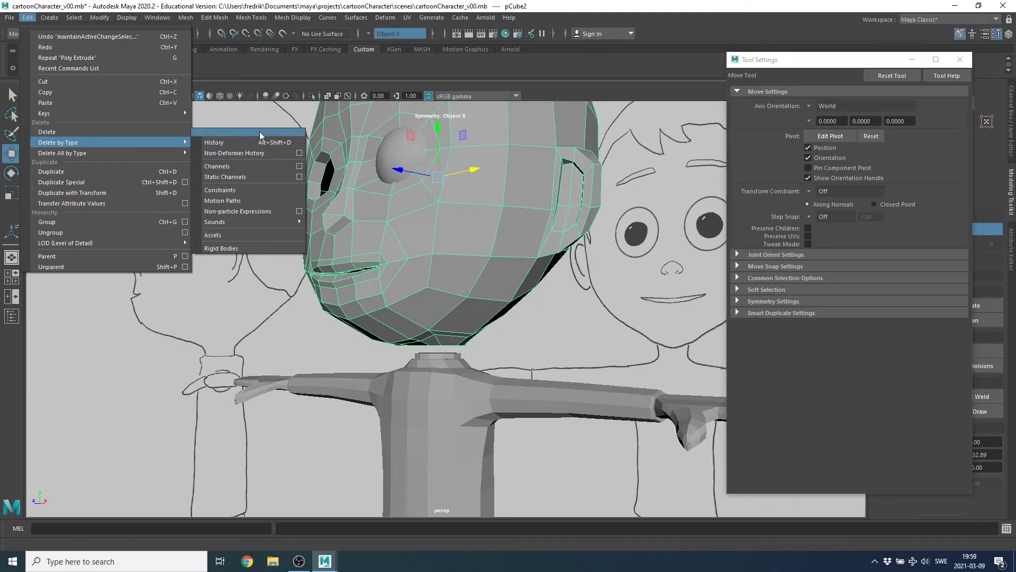
click(208, 143)
alt+drag(508, 313, 430, 313)
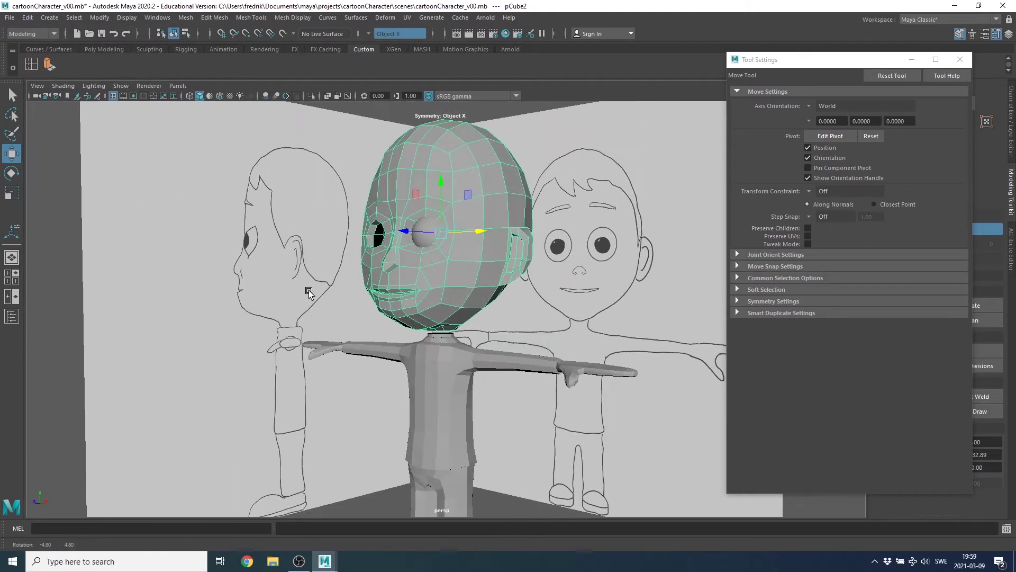
scroll(430, 314, down, 3)
- Save the scene as the new version cartoonCharacter_v10.mb
click(10, 18)
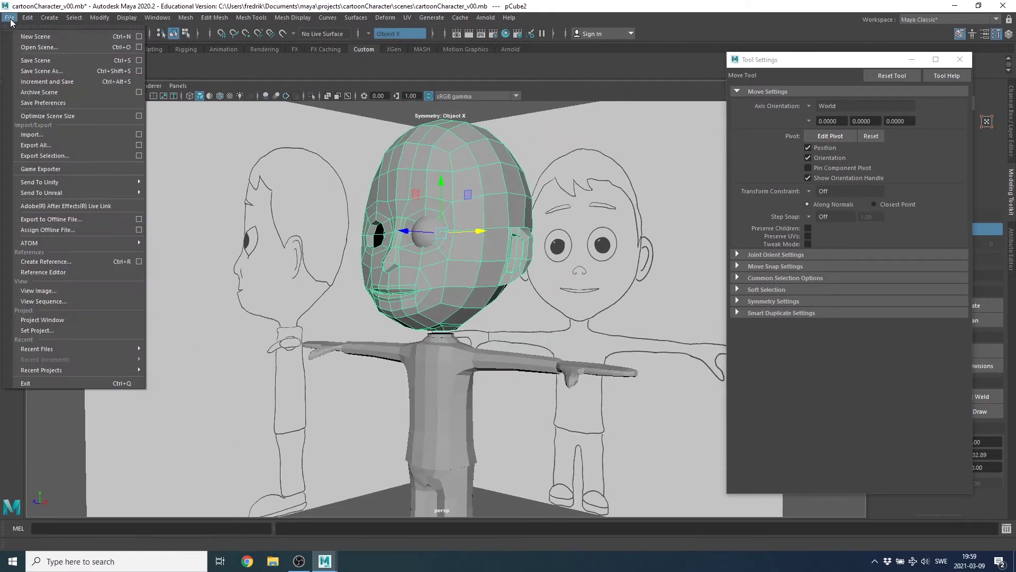
click(41, 72)
text(cartoonCharacter_v10)
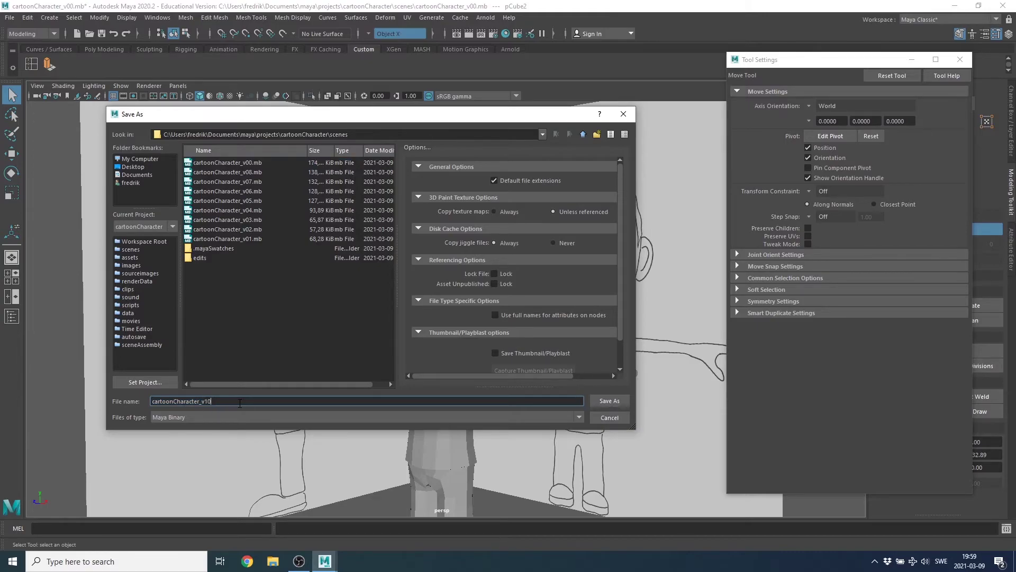
key(Return)
alt+drag(504, 330, 476, 307)
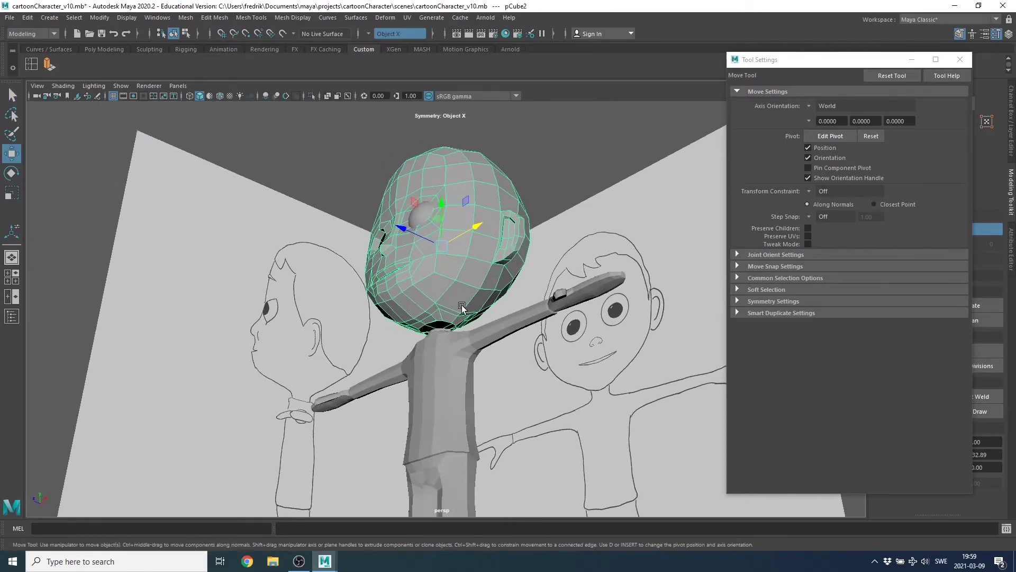
scroll(461, 291, up, 3)
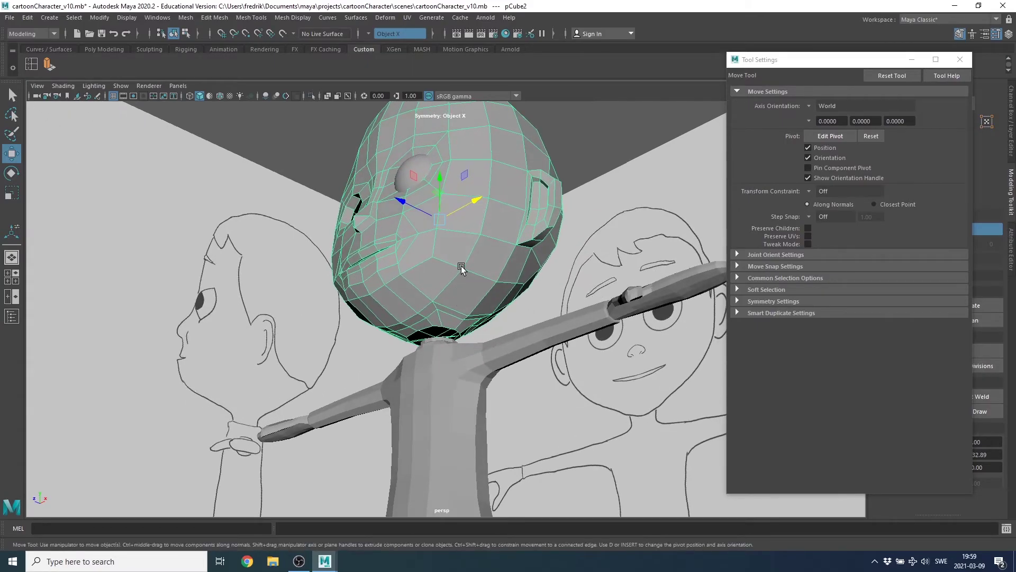
- Combine the head and body into the single mesh pCube3 and show the Outliner
click(452, 393)
click(184, 19)
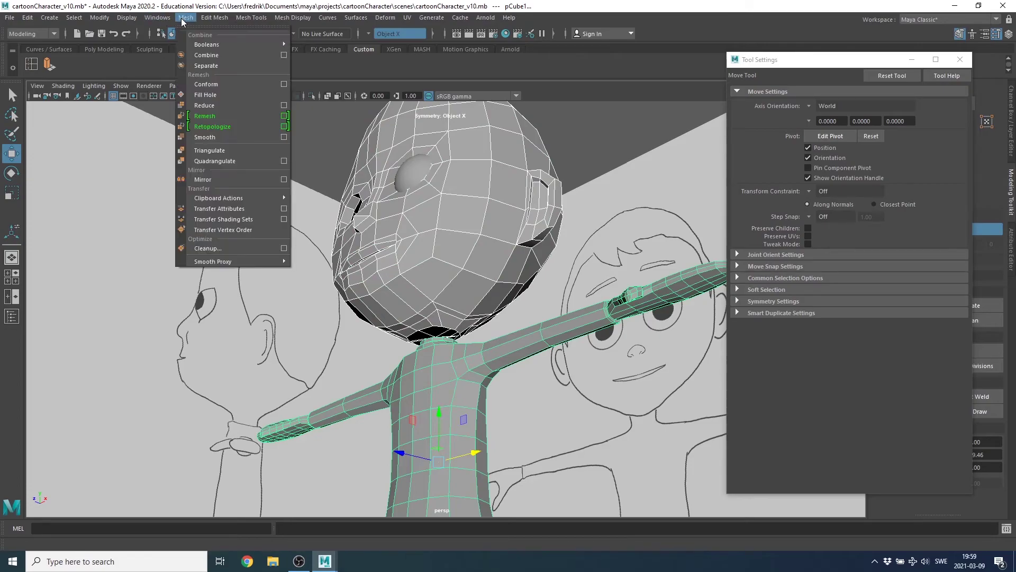
click(206, 55)
key(r)
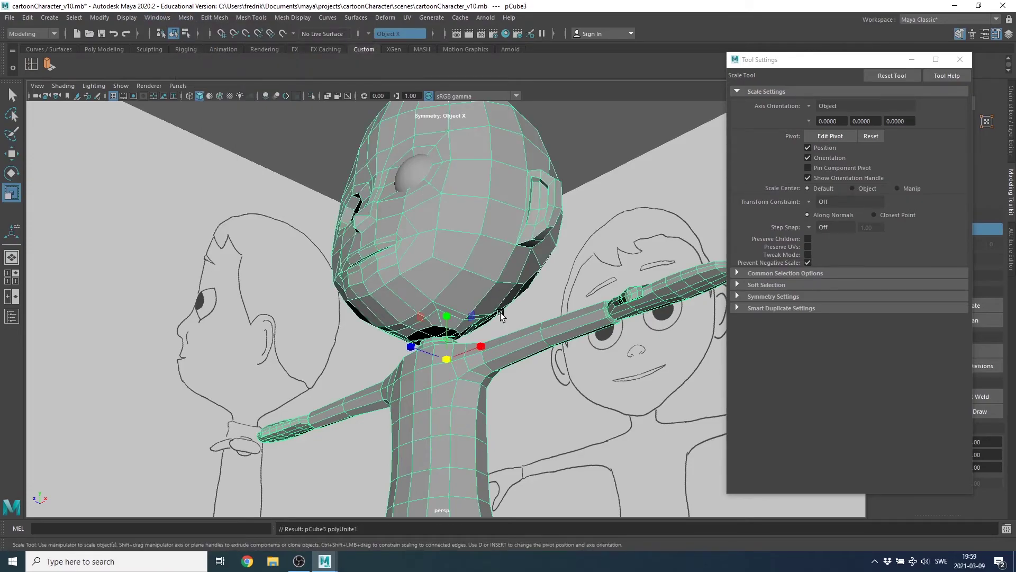
alt+drag(501, 316, 483, 314)
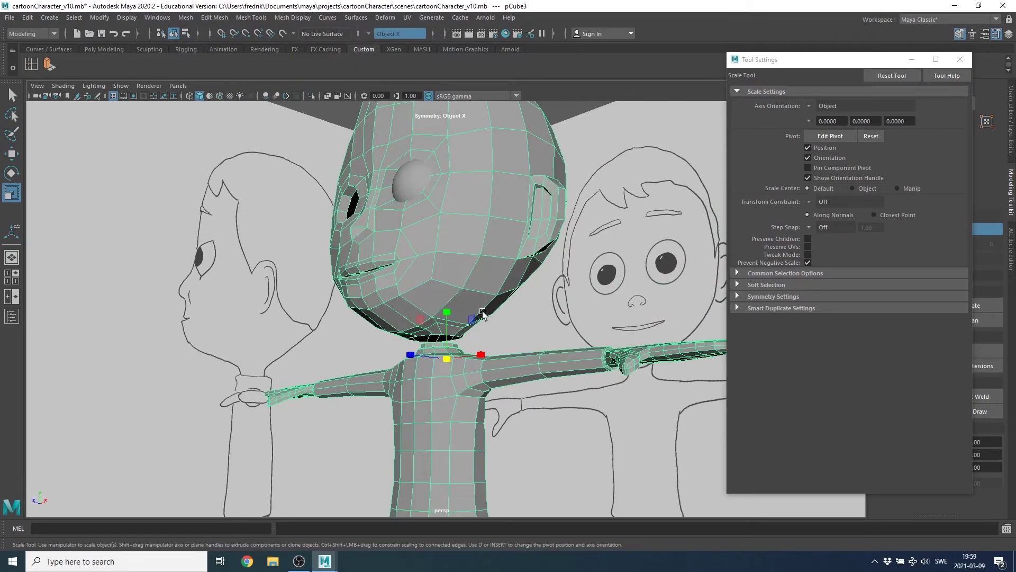
click(11, 316)
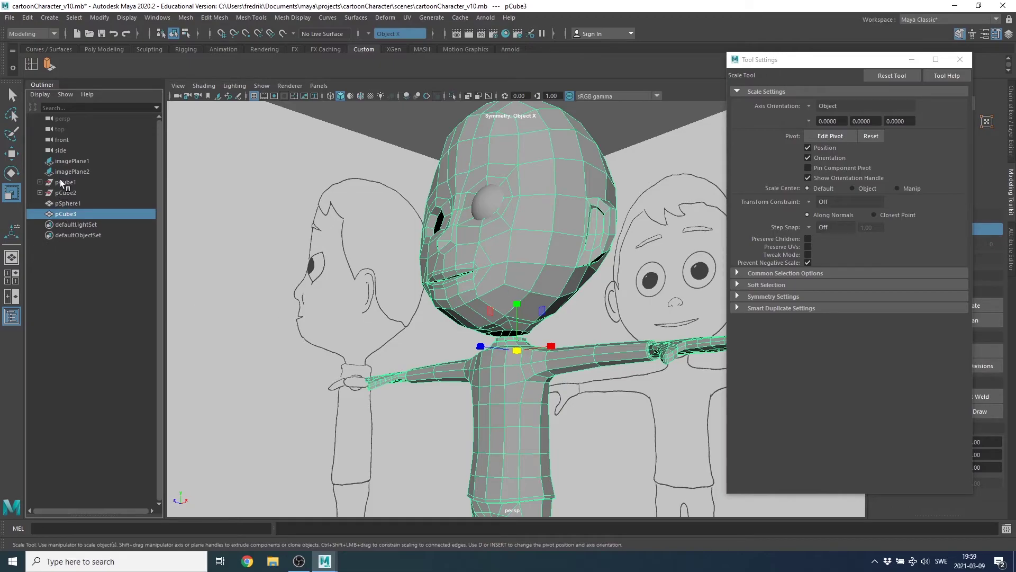
- Frame the character, zoom in on the neck gap, and close the floating Tool Settings window
key(f)
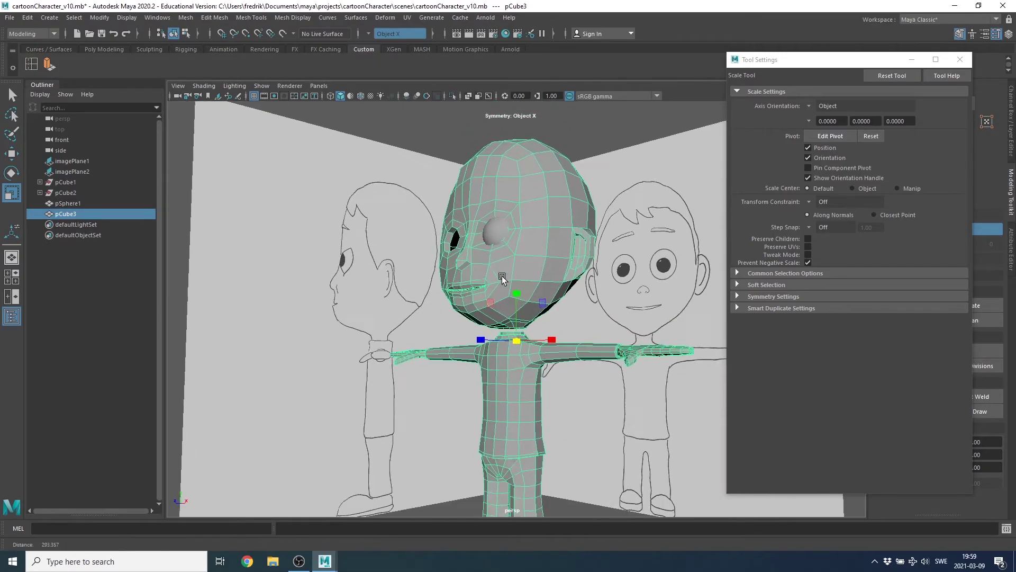
scroll(515, 302, up, 5)
alt+drag(515, 302, 561, 312)
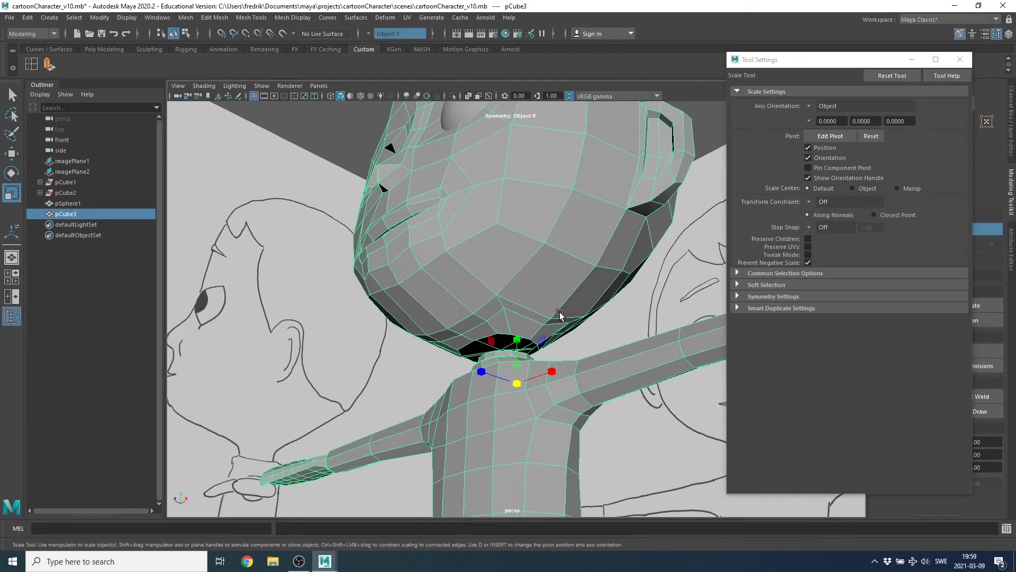
scroll(442, 359, up, 2)
scroll(442, 359, up, 3)
mouse_move(549, 404)
alt+mouse_down()
mouse_move(494, 376)
mouse_move(503, 374)
alt+mouse_up()
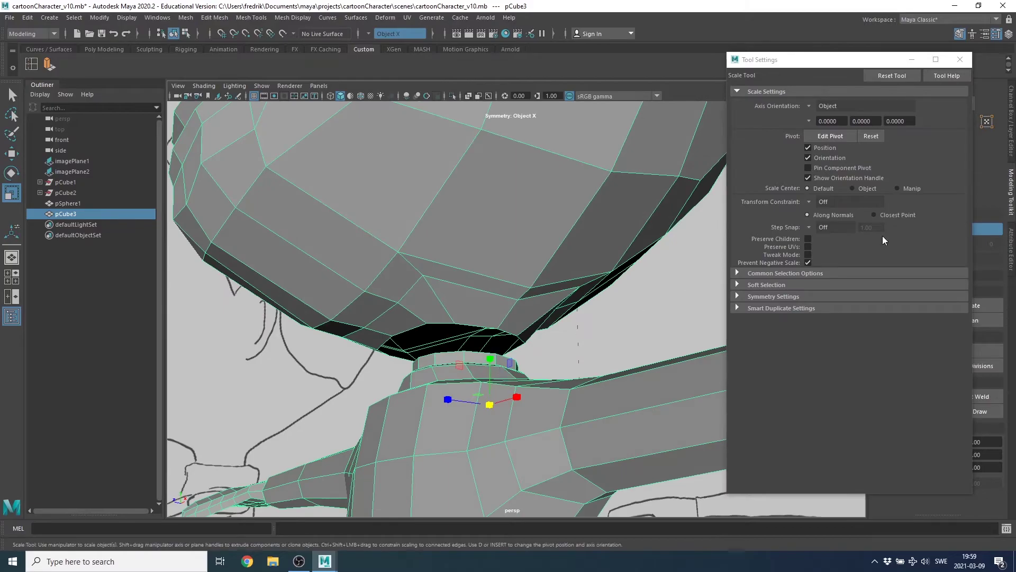
click(961, 59)
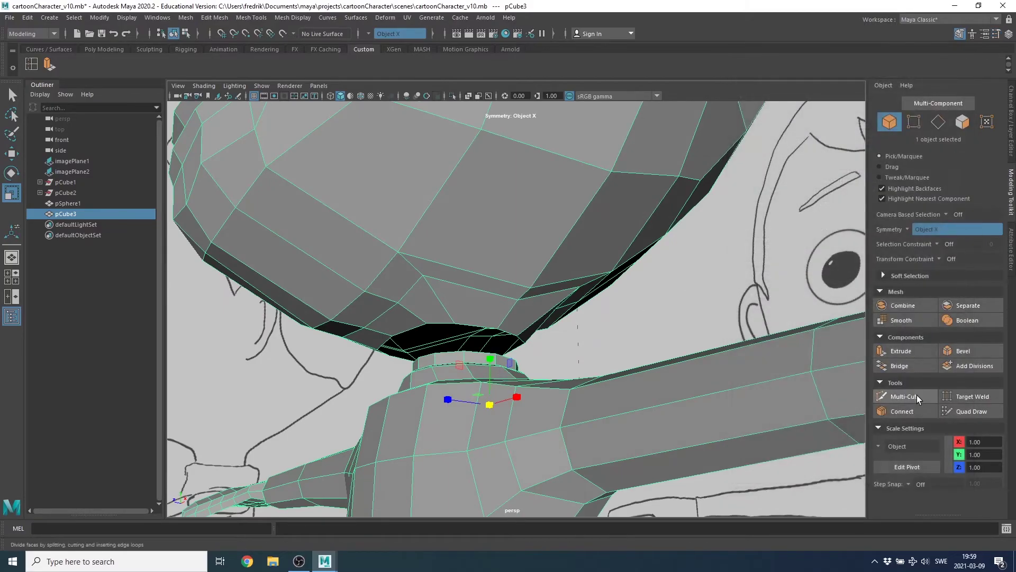
- Use Target Weld to merge three chin-opening vertices onto their target vertices
click(972, 396)
scroll(598, 356, up, 3)
scroll(492, 364, up, 2)
scroll(433, 322, up, 1)
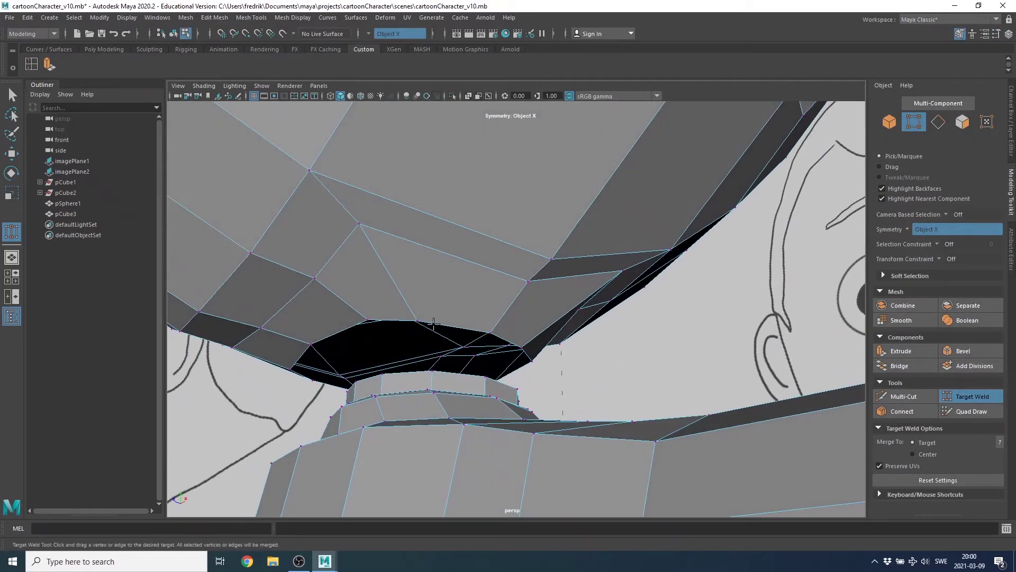
mouse_move(432, 373)
mouse_down()
mouse_move(442, 301)
mouse_move(431, 295)
mouse_up()
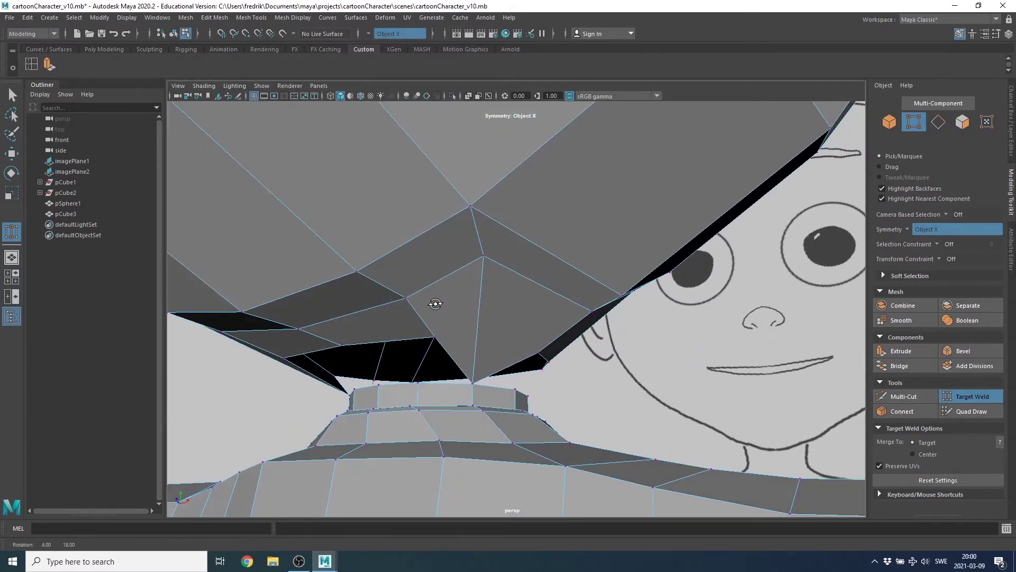
scroll(403, 328, down, 3)
scroll(382, 342, down, 2)
alt+drag(381, 342, 426, 352)
scroll(595, 367, up, 5)
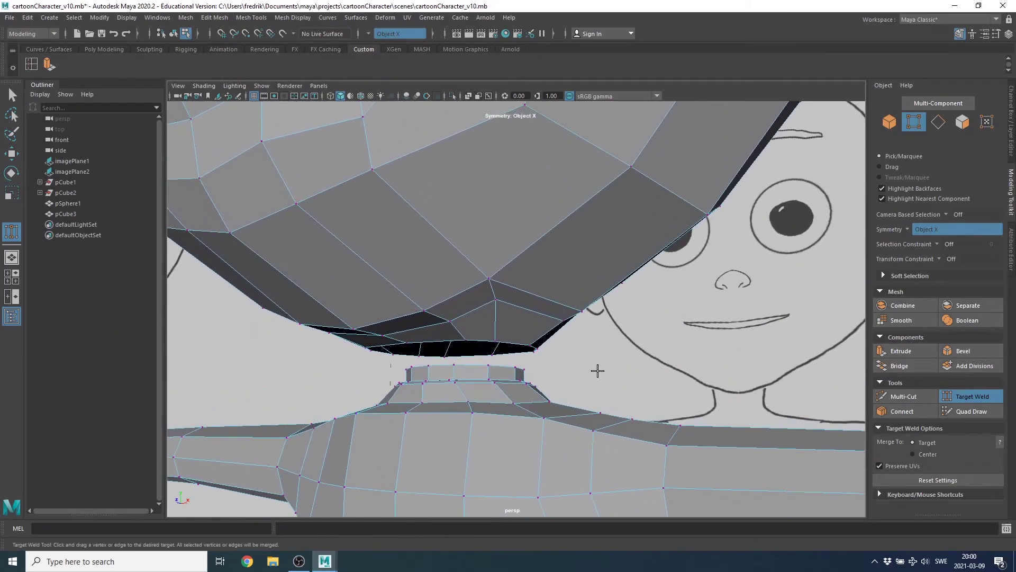
alt+drag(594, 367, 589, 346)
scroll(582, 350, up, 3)
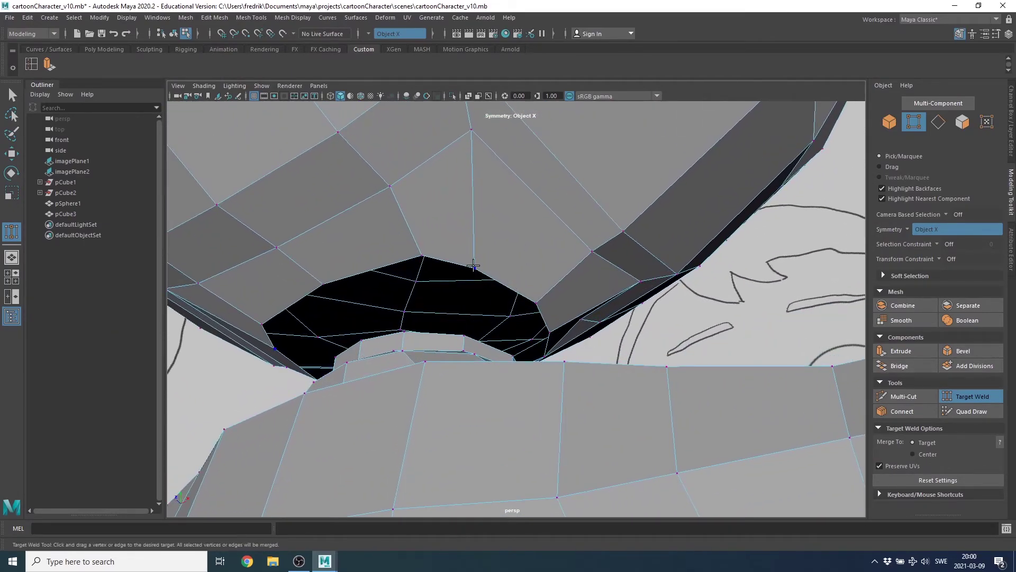
drag(466, 315, 464, 333)
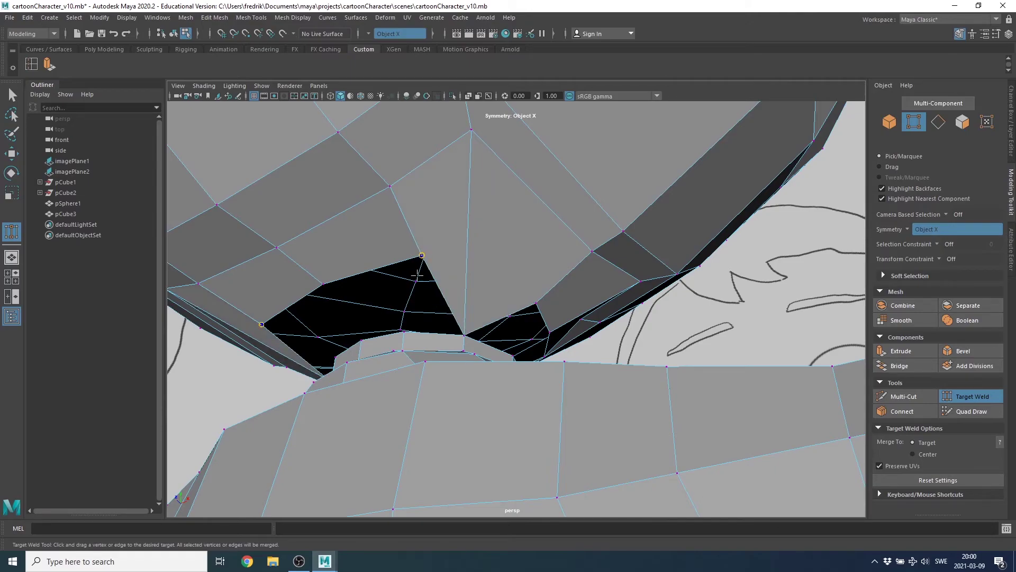
mouse_move(403, 330)
alt+mouse_down()
mouse_move(447, 343)
mouse_move(410, 350)
mouse_move(439, 392)
mouse_move(428, 375)
mouse_move(571, 403)
alt+mouse_up()
- Inspect the shrunken hole under the chin, then select the combined mesh in object mode
mouse_move(478, 379)
alt+mouse_down()
mouse_move(531, 403)
mouse_move(485, 409)
mouse_move(449, 385)
mouse_move(540, 374)
alt+mouse_up()
alt+right_drag(512, 370, 486, 338)
key(F8)
key(w)
click(505, 276)
mouse_move(590, 283)
alt+mouse_down()
mouse_move(421, 304)
mouse_move(439, 310)
alt+mouse_up()
alt+right_drag(583, 310, 527, 325)
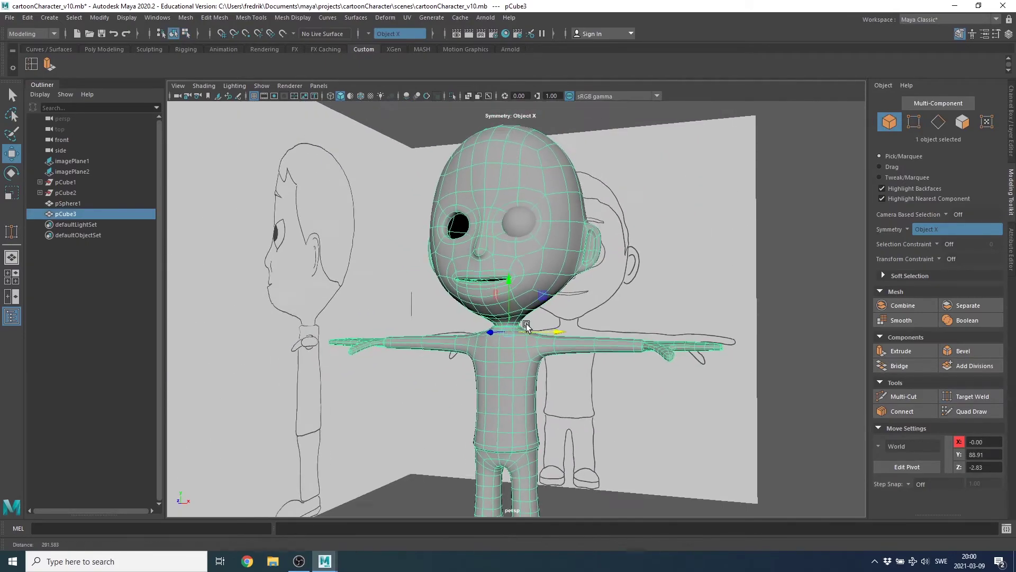
click(677, 272)
mouse_move(676, 272)
alt+mouse_down()
mouse_move(656, 275)
mouse_move(665, 301)
alt+mouse_up()
key(space)
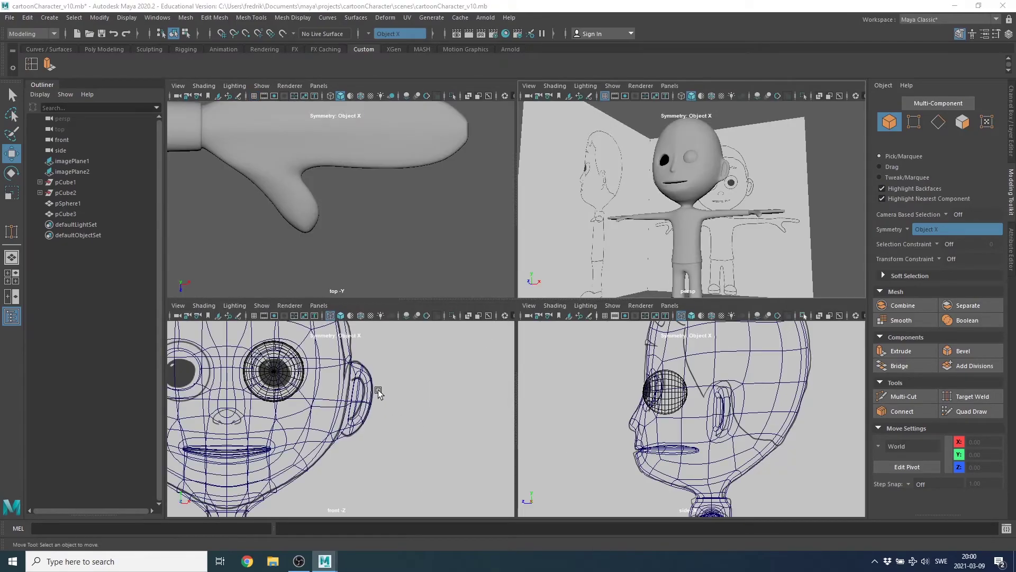
key(space)
alt+right_drag(556, 374, 363, 374)
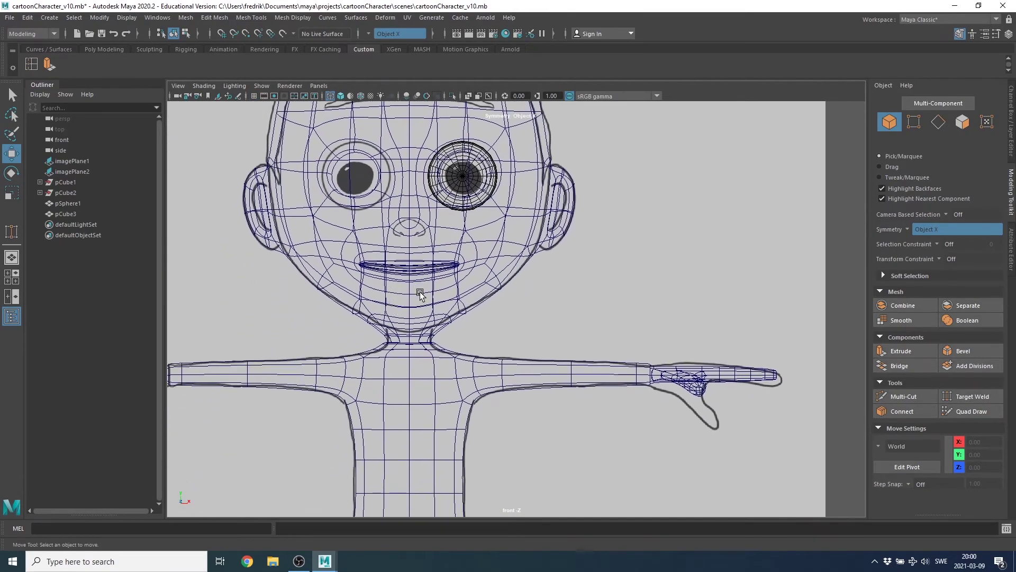
key(5)
alt+right_drag(374, 335, 416, 335)
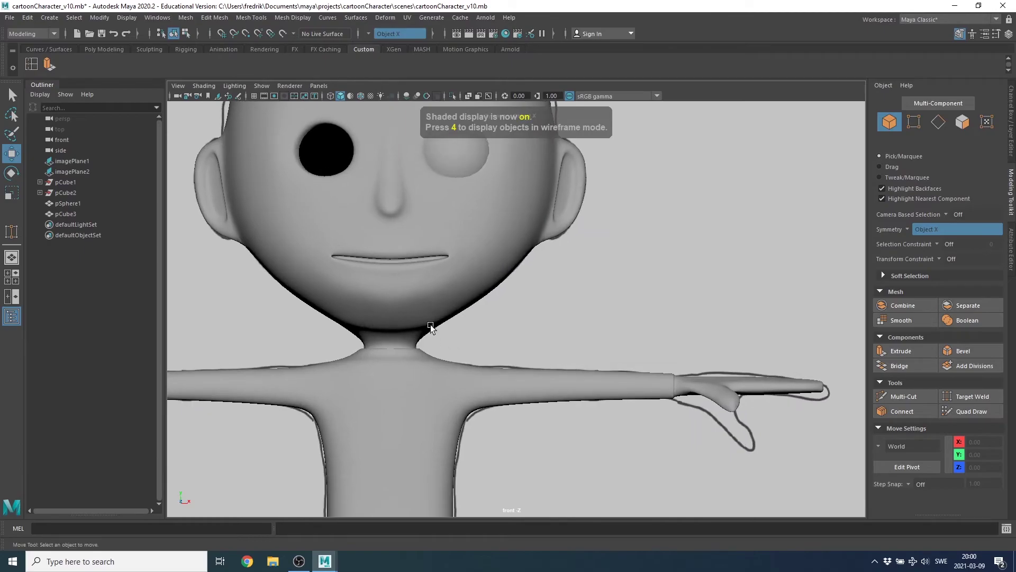
key(space)
key(space)
mouse_move(600, 218)
alt+mouse_down()
mouse_move(490, 282)
mouse_move(549, 256)
mouse_move(478, 284)
alt+mouse_up()
click(549, 255)
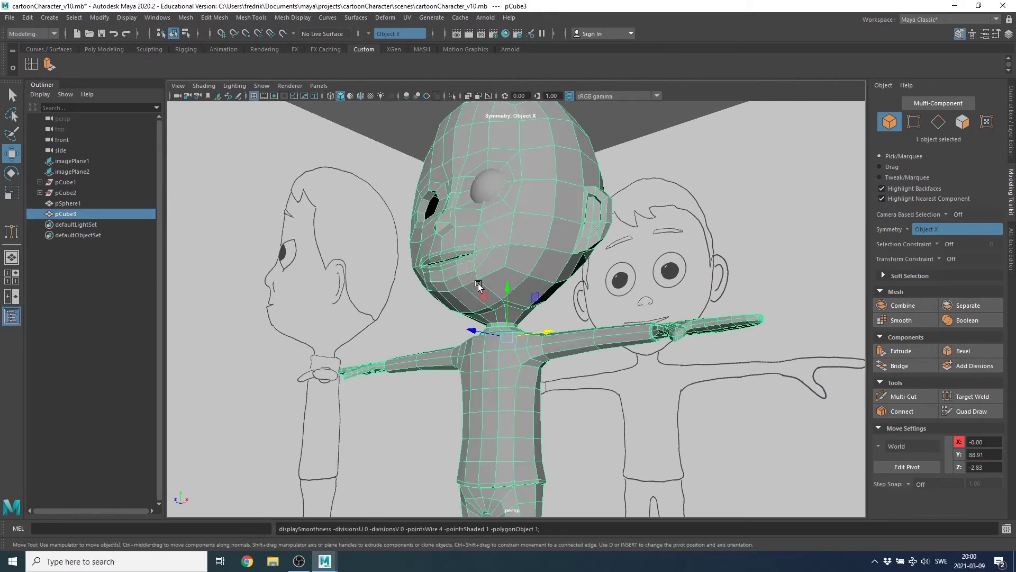
- Zoom into the neck and reposition the under-chin vertices, raising them, then shifting them back and down
alt+right_drag(478, 284, 813, 296)
alt+right_drag(607, 346, 630, 323)
alt+drag(630, 323, 605, 247)
right_drag(605, 247, 574, 237)
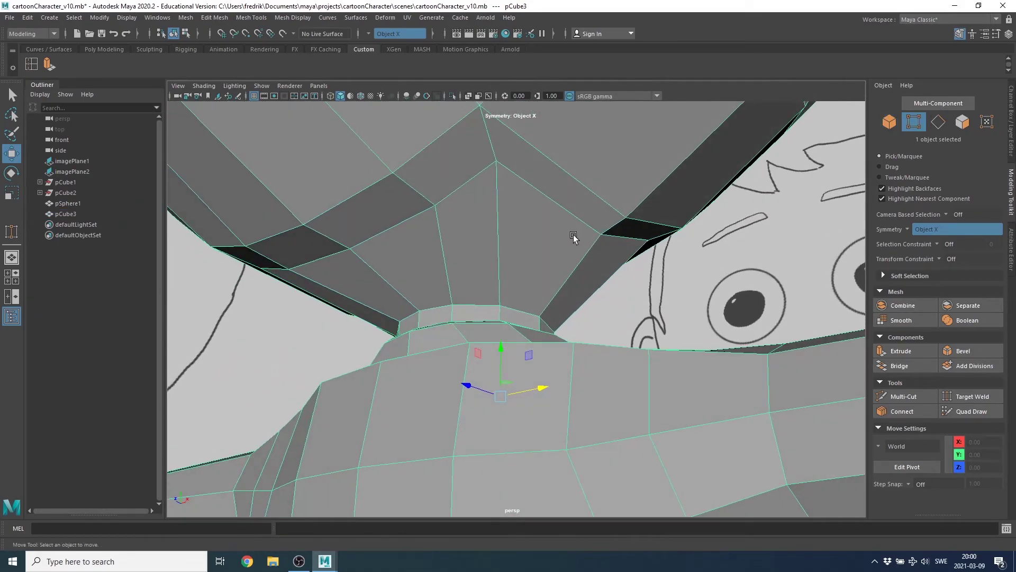
click(497, 161)
alt+drag(517, 199, 597, 216)
alt+middle_drag(597, 215, 555, 217)
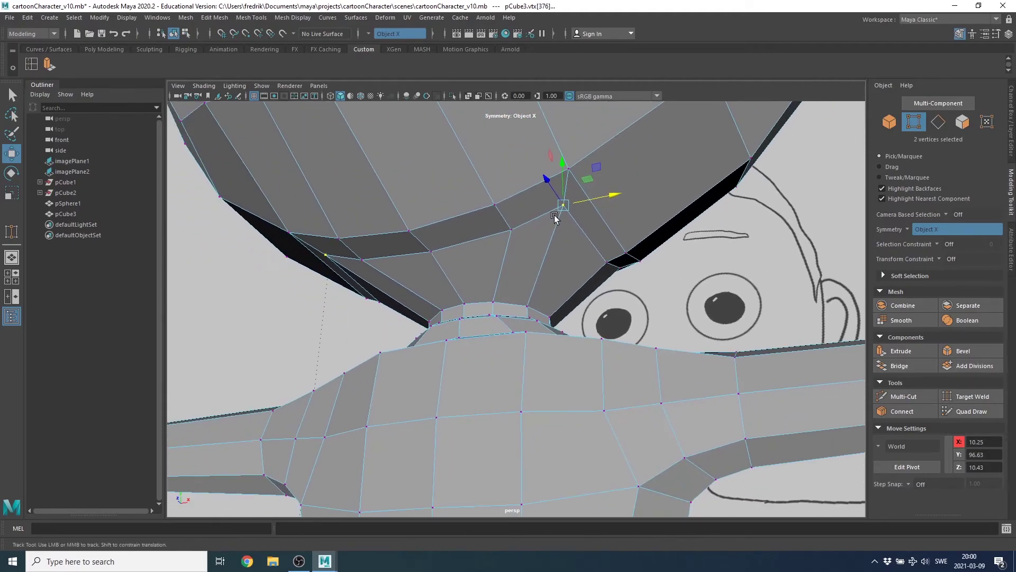
mouse_move(555, 217)
alt+mouse_down()
mouse_move(582, 229)
mouse_move(565, 263)
mouse_move(545, 250)
mouse_move(642, 324)
mouse_move(640, 339)
alt+mouse_up()
mouse_move(642, 300)
mouse_down()
mouse_move(637, 288)
mouse_move(609, 310)
mouse_move(530, 328)
mouse_move(519, 352)
mouse_move(381, 371)
mouse_move(374, 403)
mouse_move(461, 310)
mouse_up()
click(355, 397)
mouse_move(486, 232)
alt+mouse_down()
mouse_move(543, 219)
mouse_move(581, 252)
mouse_move(637, 219)
mouse_move(611, 235)
alt+mouse_up()
drag(570, 200, 576, 211)
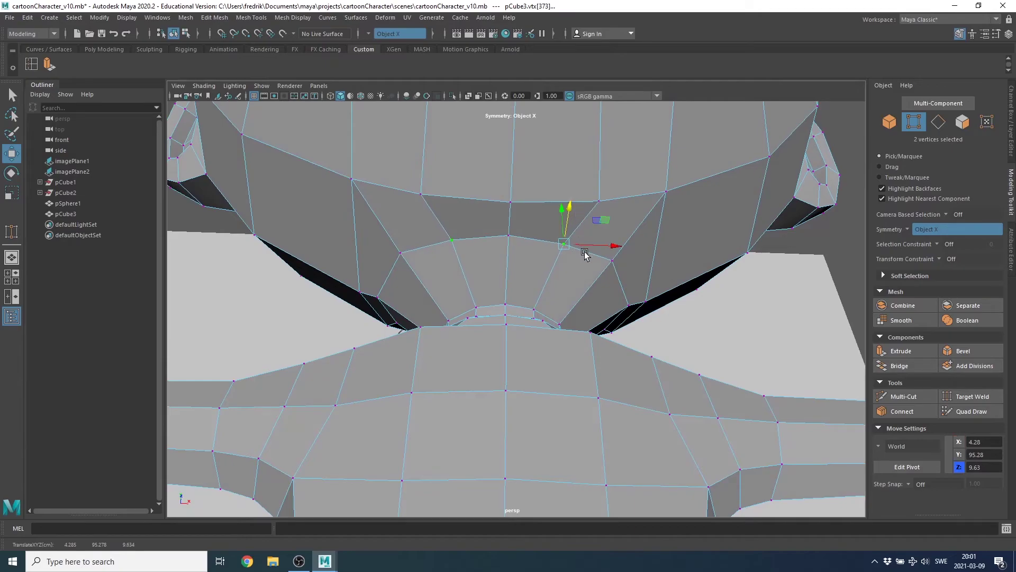
mouse_move(585, 255)
alt+mouse_down()
mouse_move(513, 236)
mouse_move(515, 246)
alt+mouse_up()
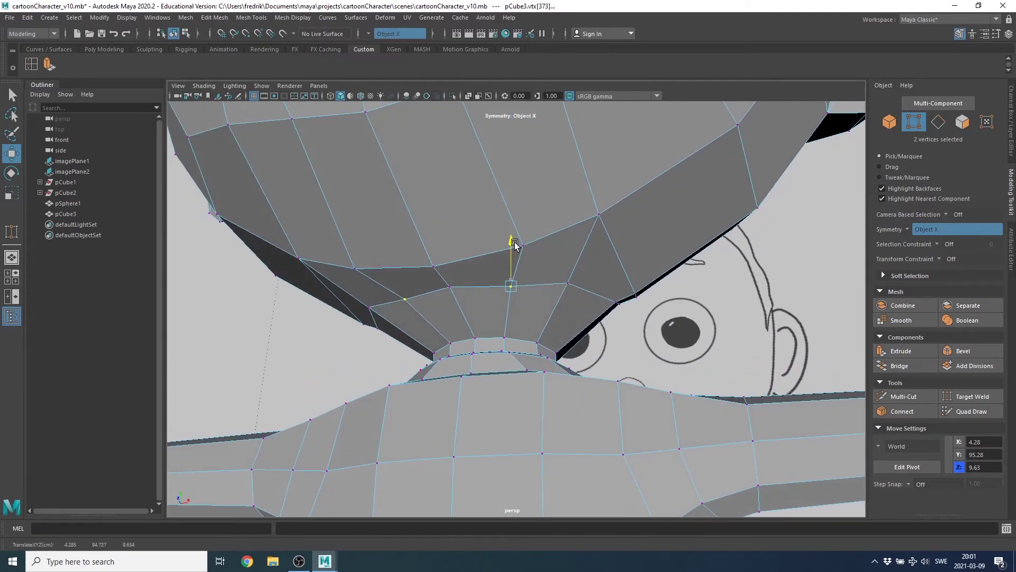
- Adjust the remaining chin vertices, lowering the centre one, then select pCube3 in the Outliner
click(446, 287)
mouse_move(447, 288)
alt+mouse_down()
mouse_move(411, 317)
mouse_move(350, 337)
mouse_move(371, 312)
mouse_move(465, 290)
mouse_move(610, 324)
mouse_move(546, 273)
mouse_move(538, 222)
mouse_move(540, 263)
mouse_move(640, 339)
mouse_move(609, 350)
mouse_move(545, 312)
mouse_move(556, 278)
mouse_move(491, 284)
mouse_move(590, 347)
mouse_move(586, 355)
mouse_move(556, 355)
mouse_move(555, 329)
mouse_move(470, 312)
mouse_move(456, 326)
alt+mouse_up()
click(539, 269)
click(538, 265)
click(558, 331)
click(477, 305)
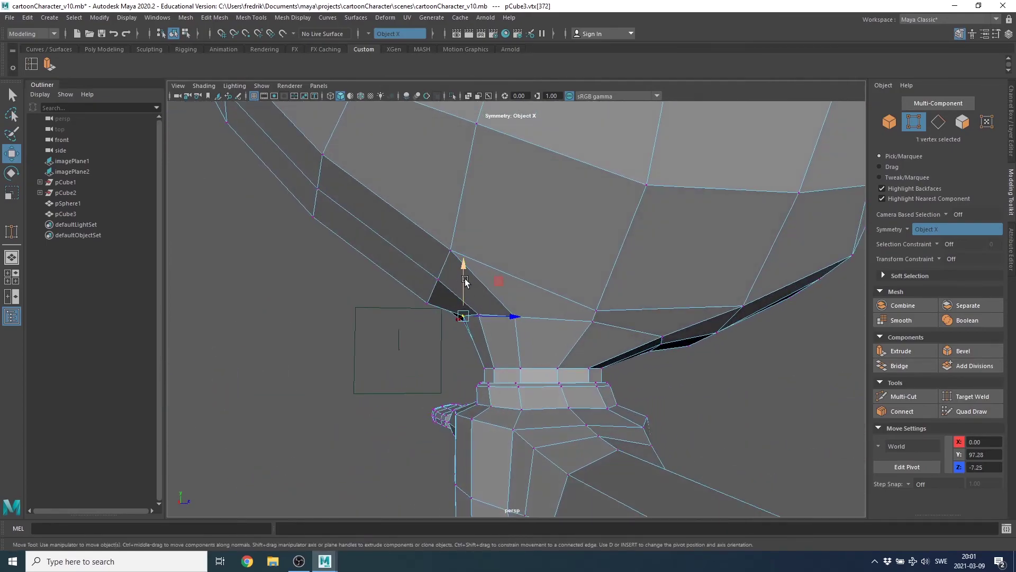
drag(464, 274, 467, 298)
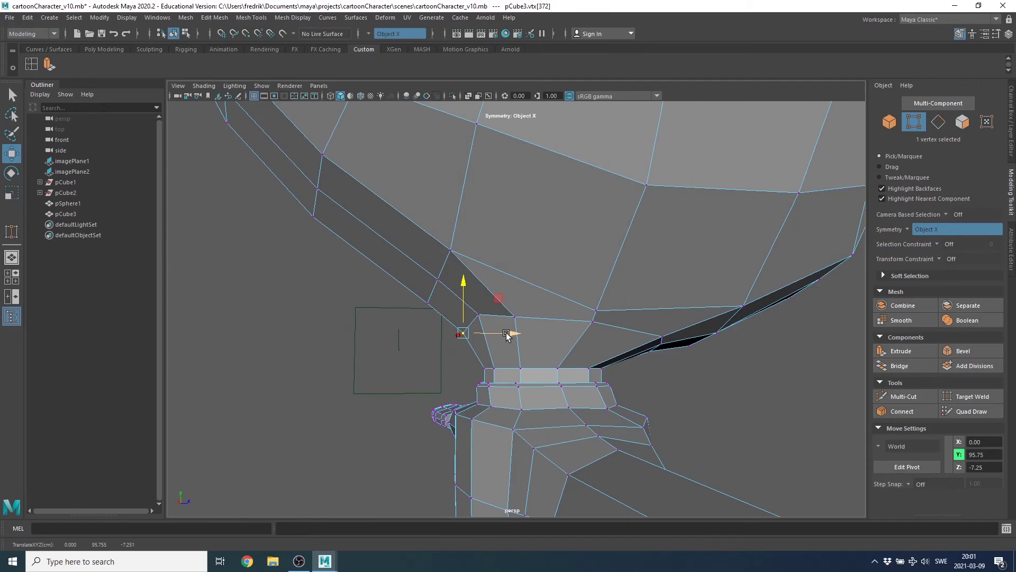
mouse_move(514, 338)
alt+mouse_down()
mouse_move(508, 361)
mouse_move(592, 334)
mouse_move(474, 323)
mouse_move(640, 209)
alt+mouse_up()
click(66, 213)
- Frame the character and apply Mesh Display > Harden Edge to the pCube3 mesh
key(f)
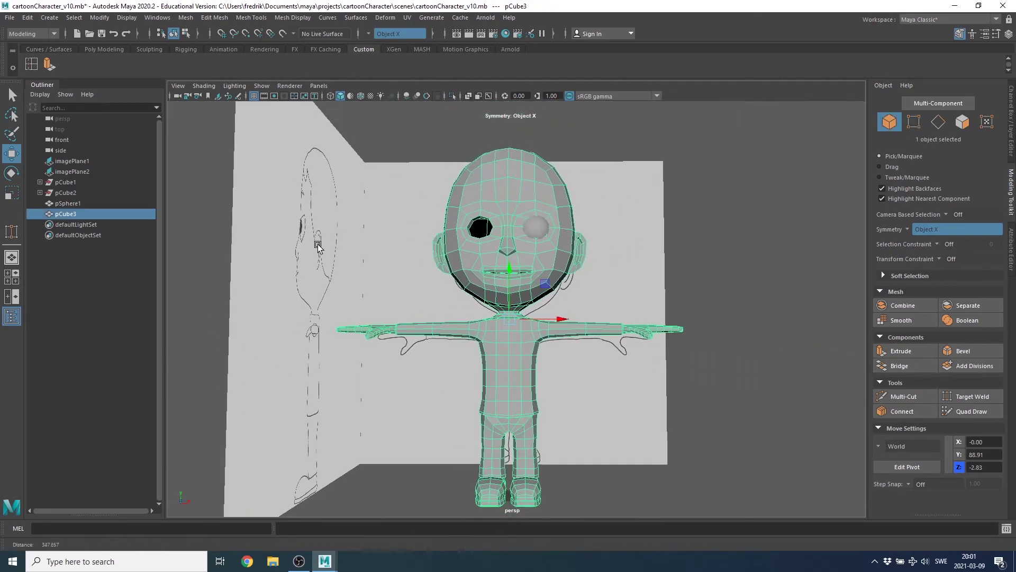
alt+drag(297, 228, 343, 170)
click(293, 17)
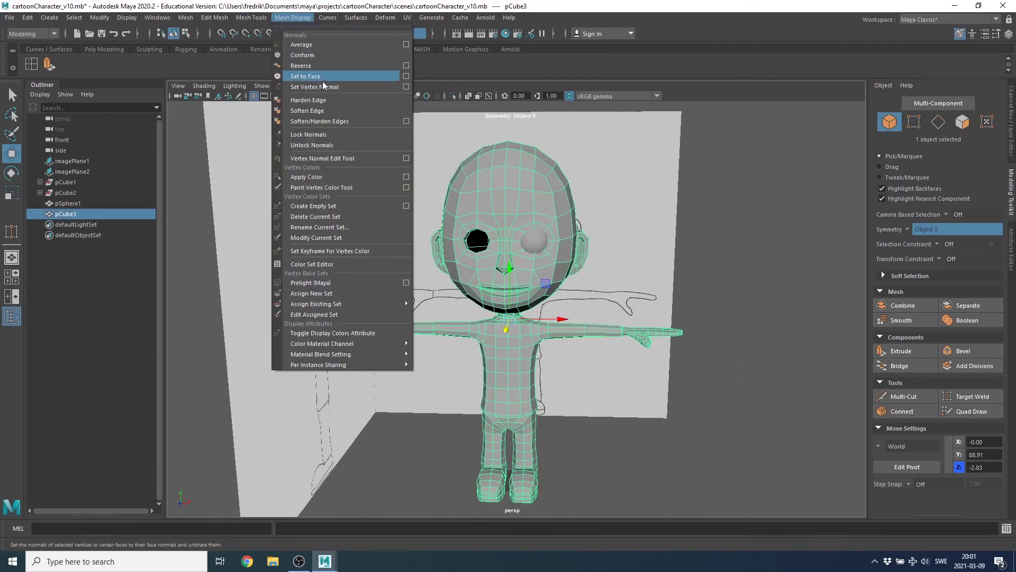
click(329, 102)
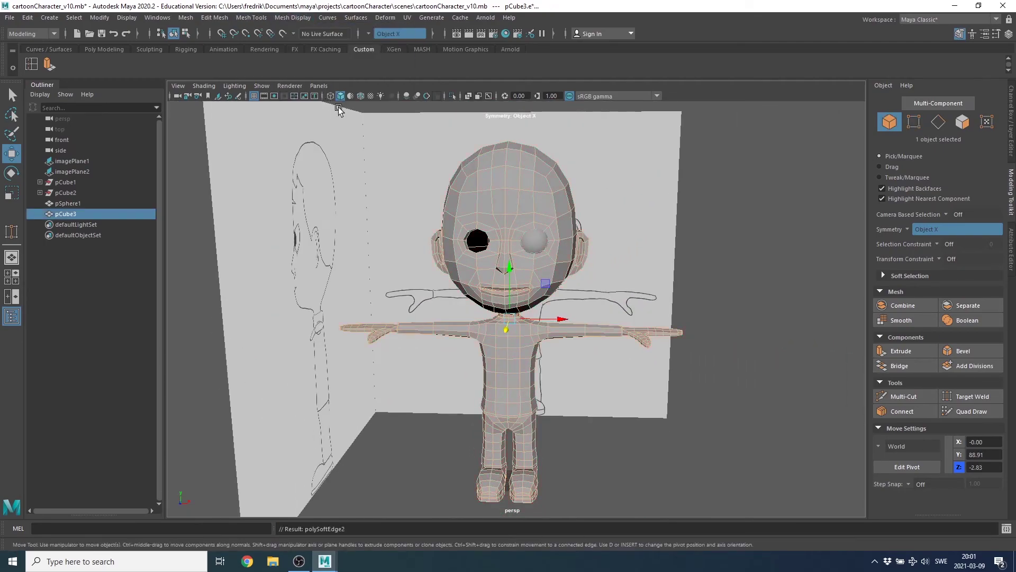
- Tumble and zoom around the welded neck to inspect it from below and above
click(719, 271)
alt+drag(762, 273, 734, 260)
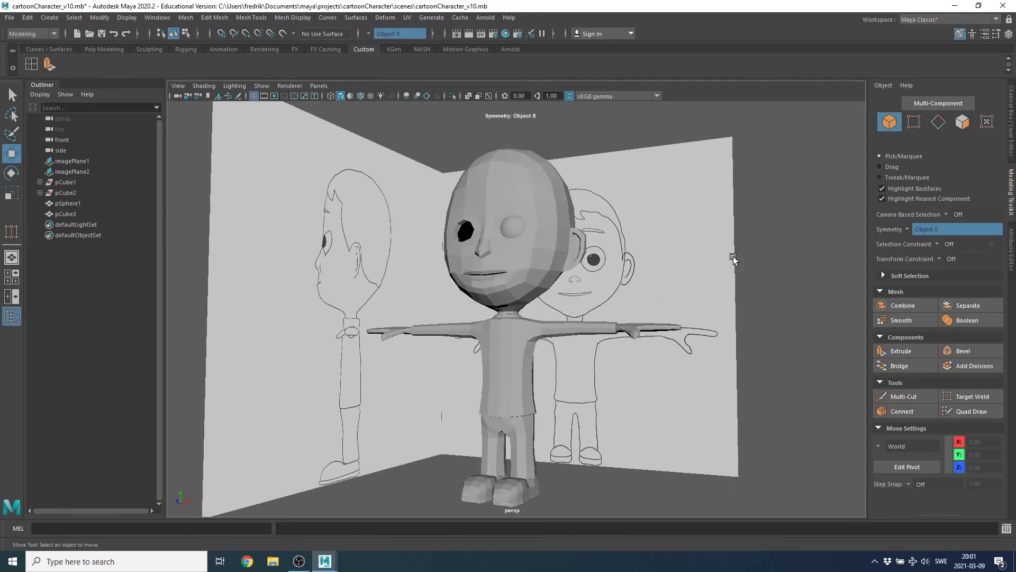
scroll(500, 328, up, 3)
scroll(458, 357, up, 2)
scroll(454, 356, up, 2)
scroll(418, 351, down, 3)
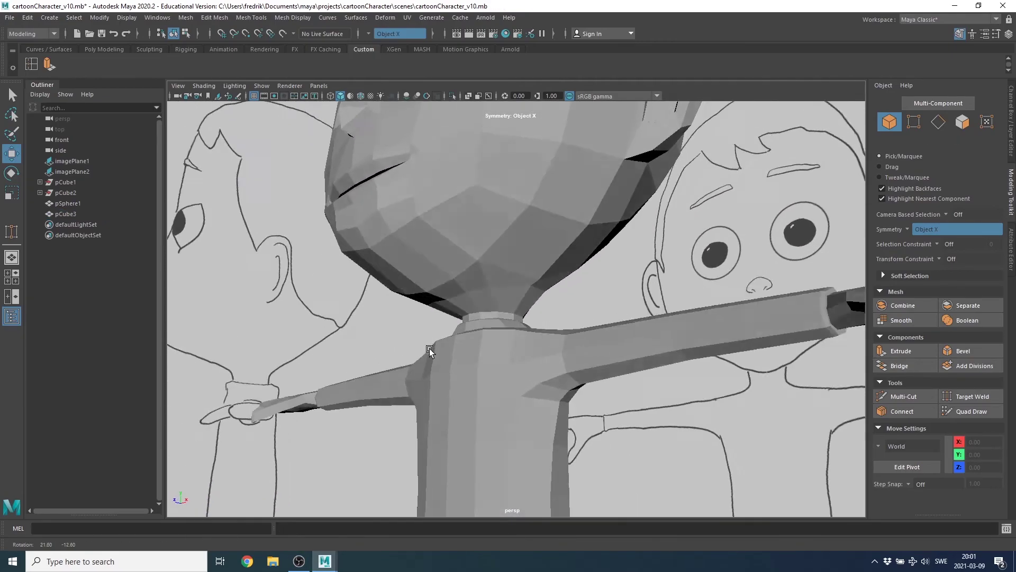
scroll(418, 354, up, 3)
alt+drag(404, 358, 397, 344)
scroll(506, 303, up, 2)
click(506, 304)
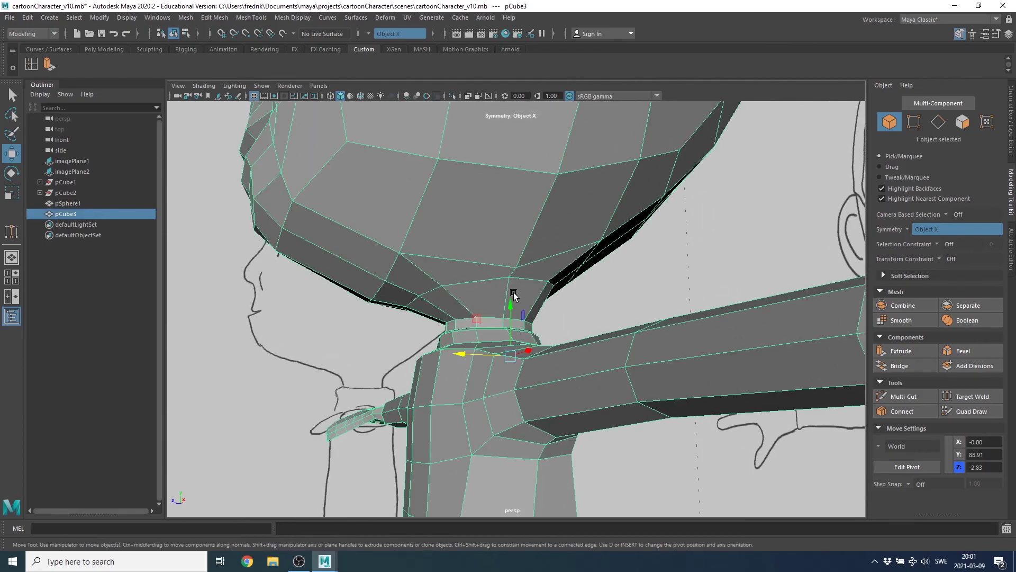
mouse_move(506, 304)
alt+mouse_down()
mouse_move(529, 290)
mouse_move(511, 282)
alt+mouse_up()
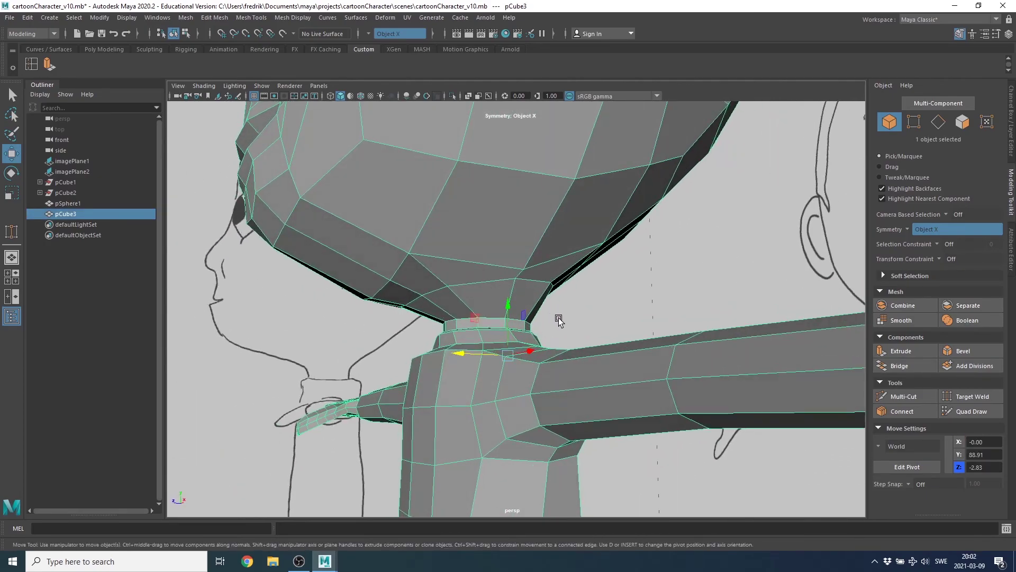
scroll(618, 351, down, 3)
scroll(617, 352, down, 4)
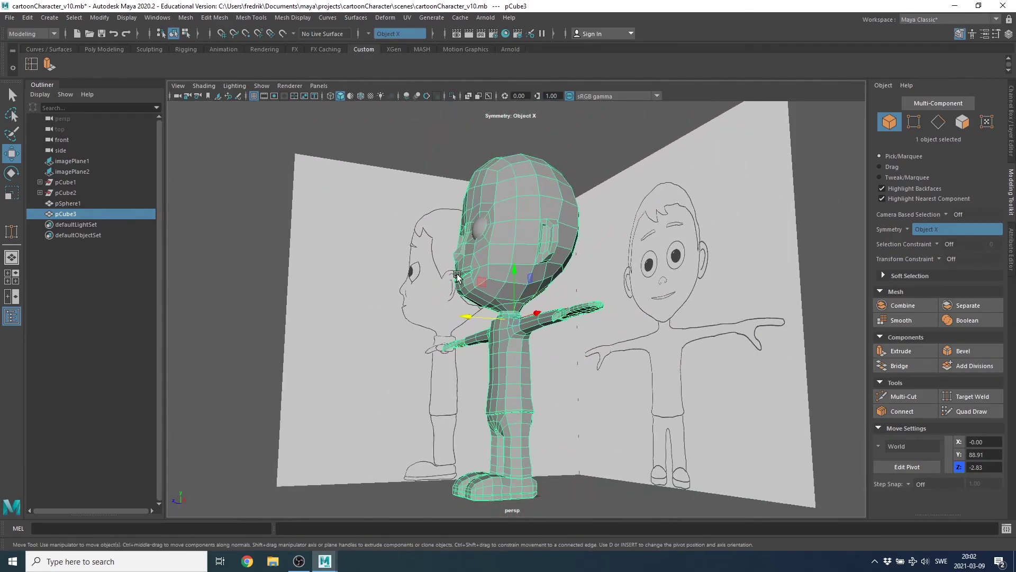
mouse_move(617, 352)
alt+mouse_down()
mouse_move(496, 296)
mouse_move(520, 291)
alt+mouse_up()
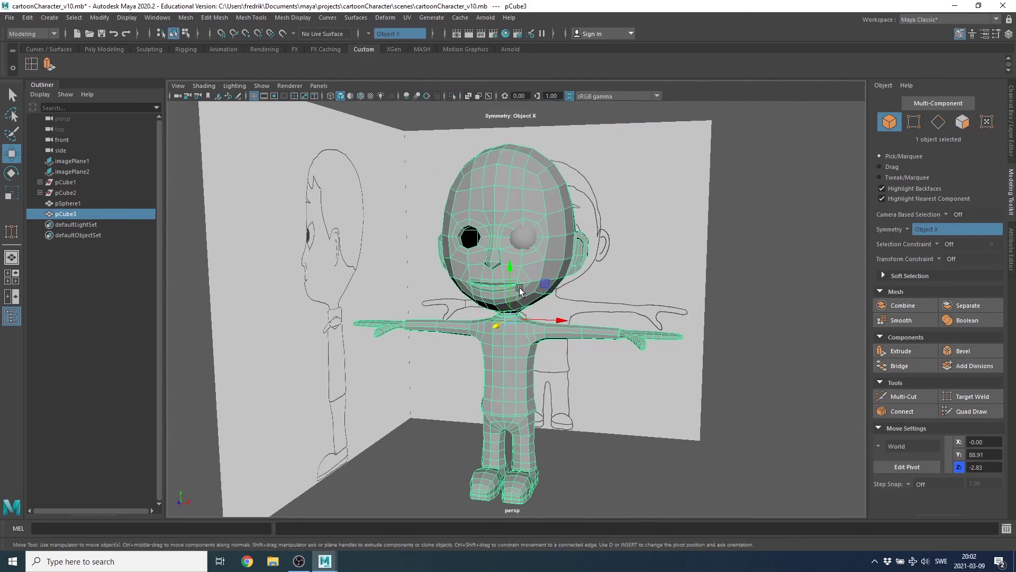
mouse_move(522, 279)
alt+mouse_down()
mouse_move(535, 276)
mouse_move(512, 278)
alt+mouse_up()
scroll(512, 277, down, 3)
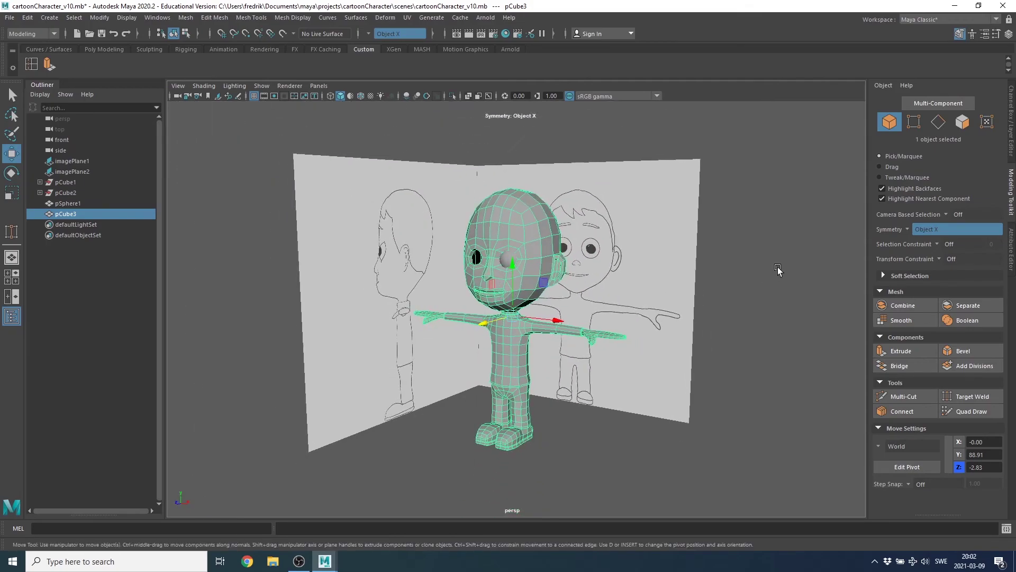
- From a frontal view, select pCube3 and show its Channel Box/Layer Editor
click(582, 281)
alt+drag(583, 280, 620, 284)
scroll(617, 288, up, 2)
scroll(635, 294, up, 3)
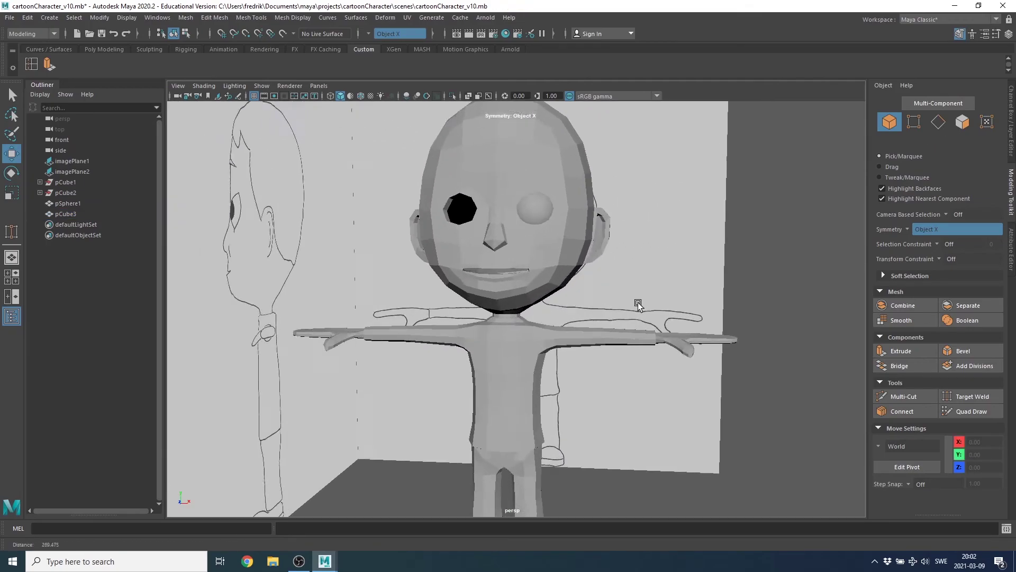
scroll(582, 317, up, 2)
scroll(598, 354, up, 2)
scroll(598, 355, up, 3)
click(511, 268)
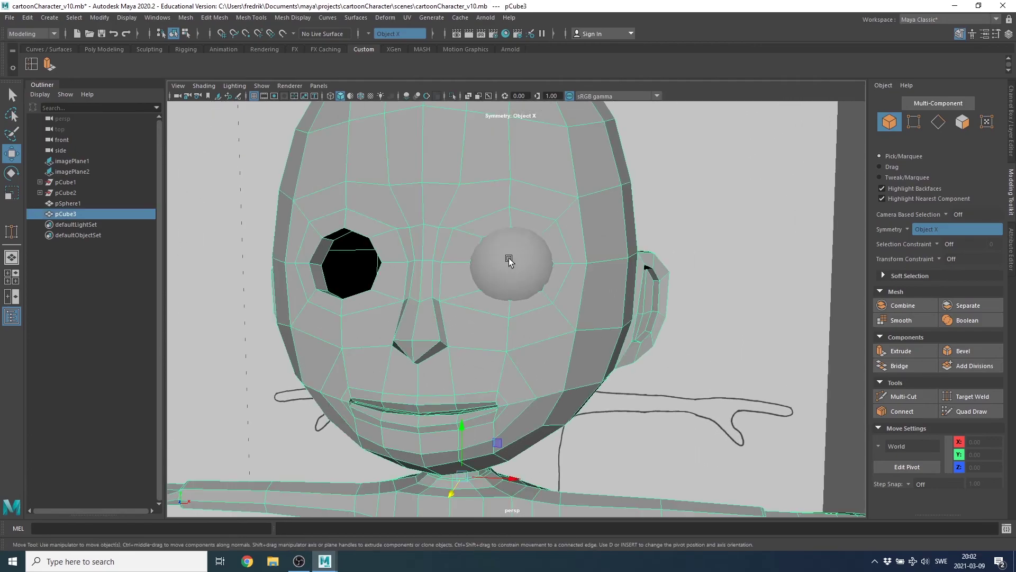
click(1012, 133)
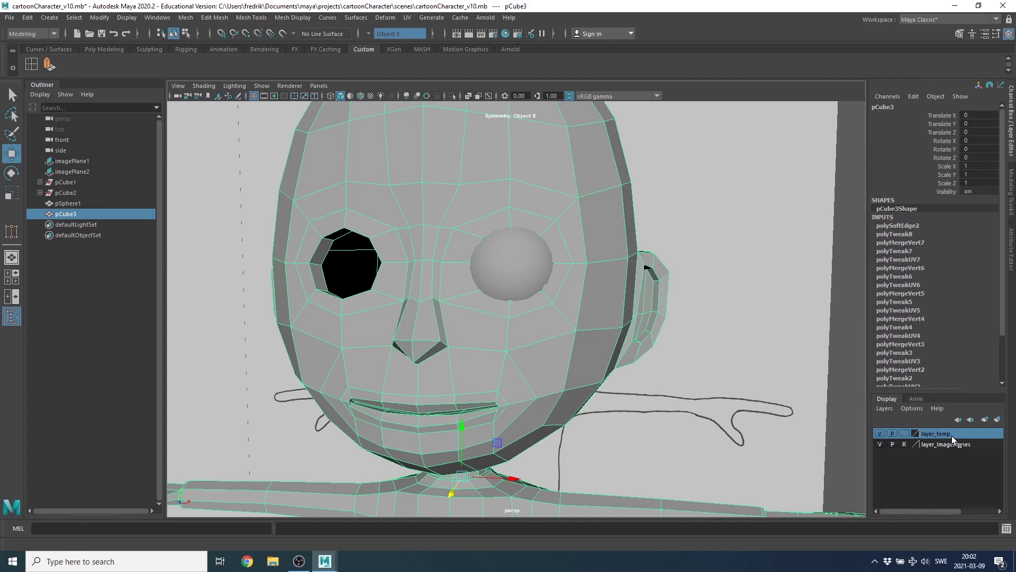
- Duplicate the eyeball sphere pSphere1 and drag the copy toward the empty eye socket
click(517, 257)
scroll(529, 287, down, 2)
alt+drag(509, 288, 564, 310)
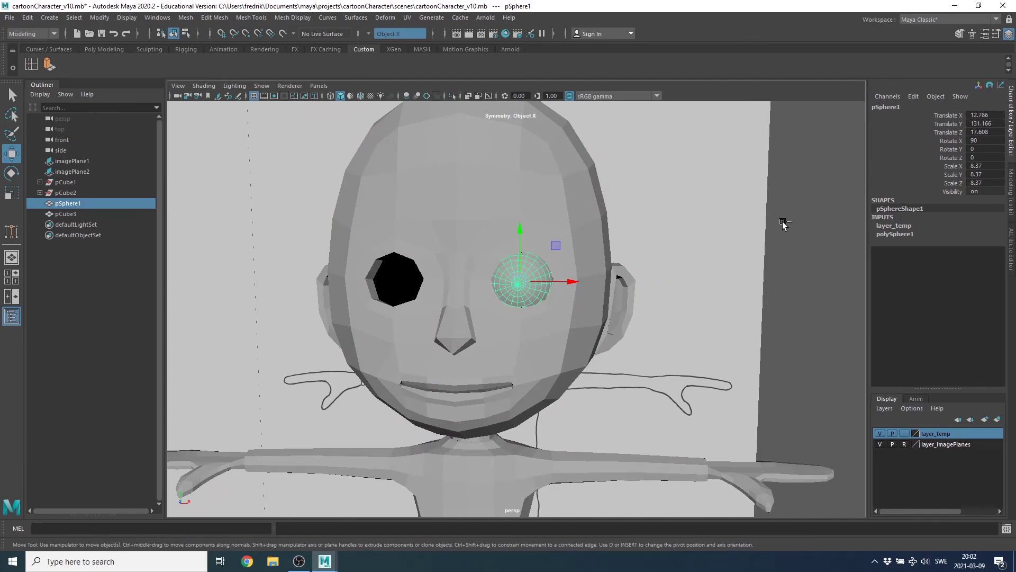
key(ctrl+d)
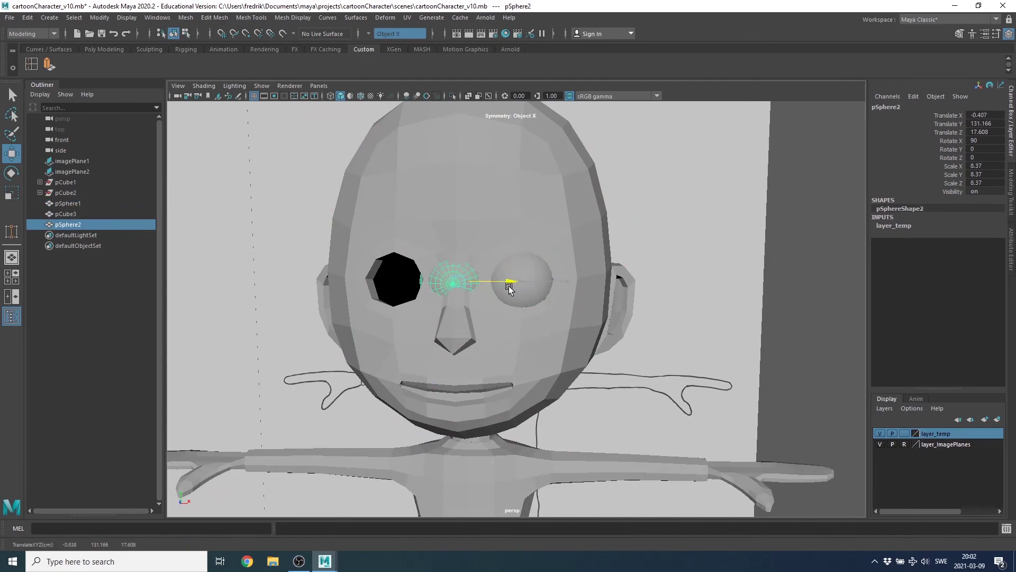
drag(573, 282, 450, 283)
- Centre the duplicate eyeball in the socket at Translate X -13.06 using the four-view layout
key(space)
key(space)
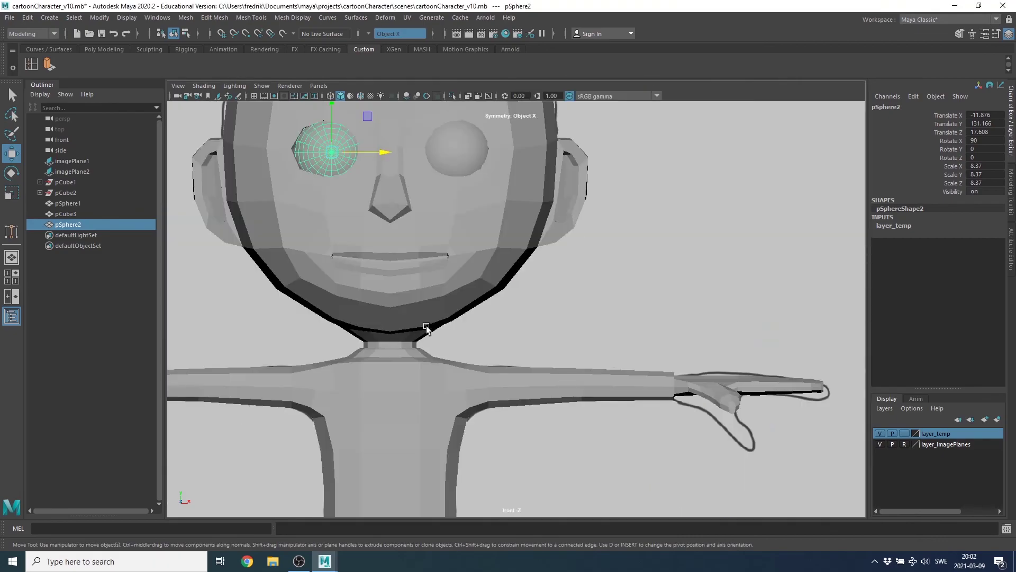
alt+middle_drag(426, 326, 529, 425)
scroll(529, 425, up, 5)
scroll(640, 320, up, 2)
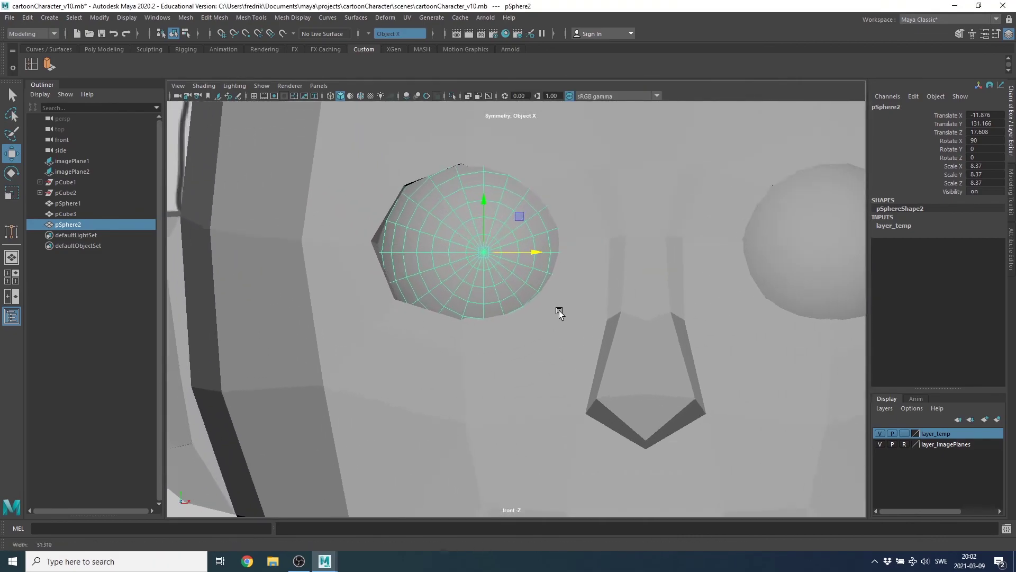
drag(532, 248, 523, 256)
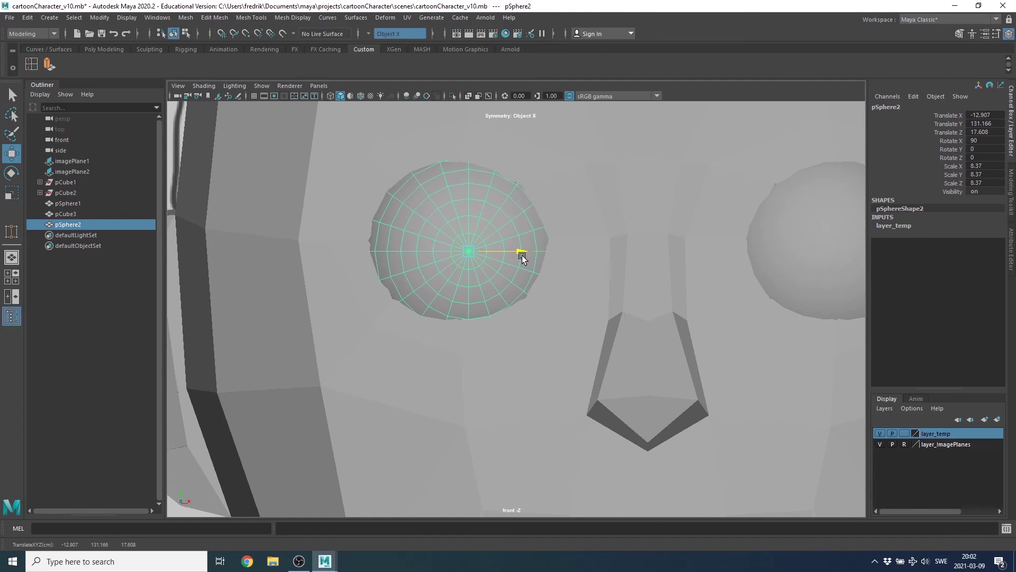
drag(523, 258, 520, 258)
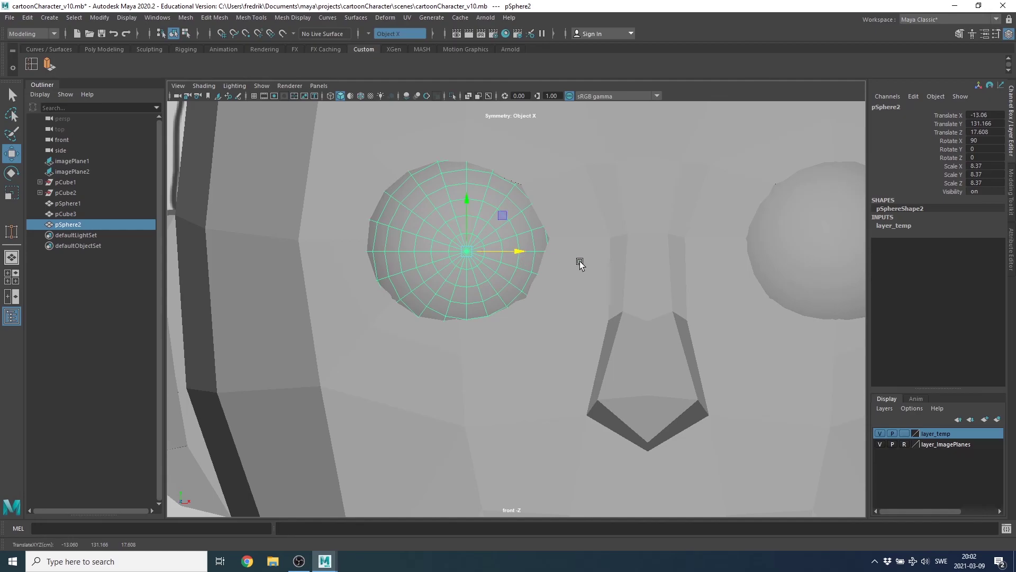
key(space)
key(space)
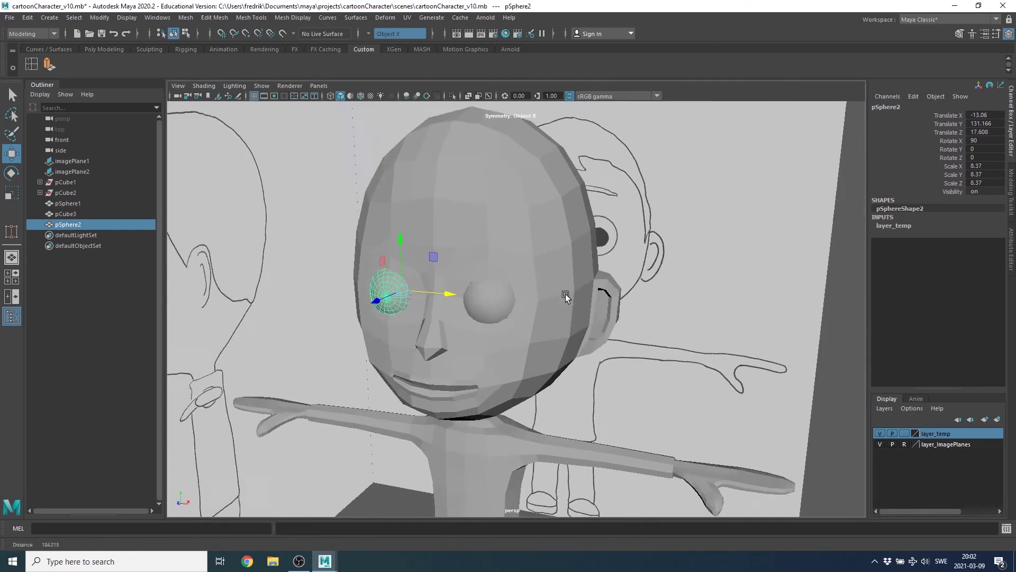
- Save the scene as cartoonCharacter_v11.mb
scroll(545, 289, down, 2)
scroll(526, 283, down, 2)
scroll(509, 278, down, 1)
scroll(488, 273, down, 1)
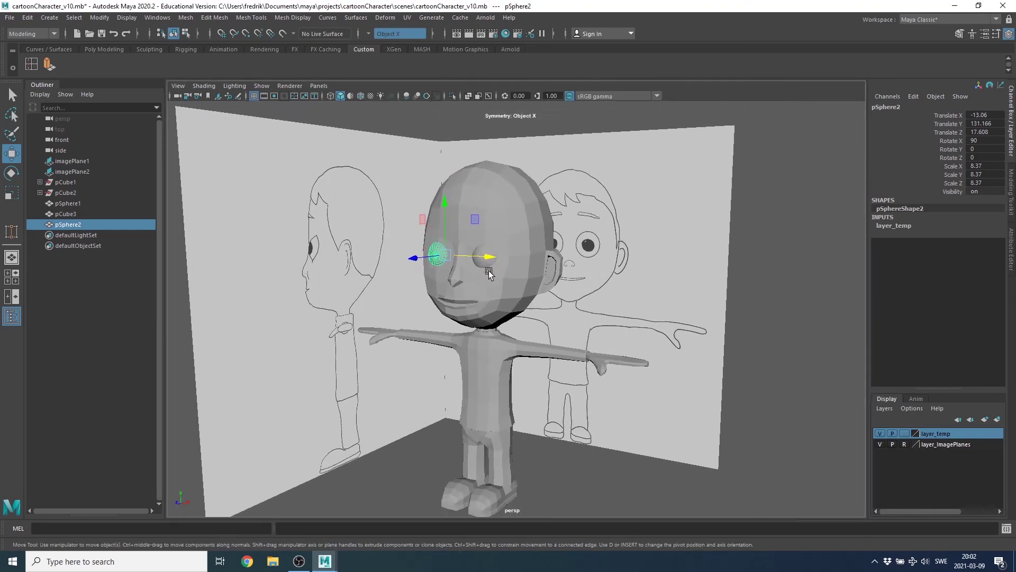
click(9, 18)
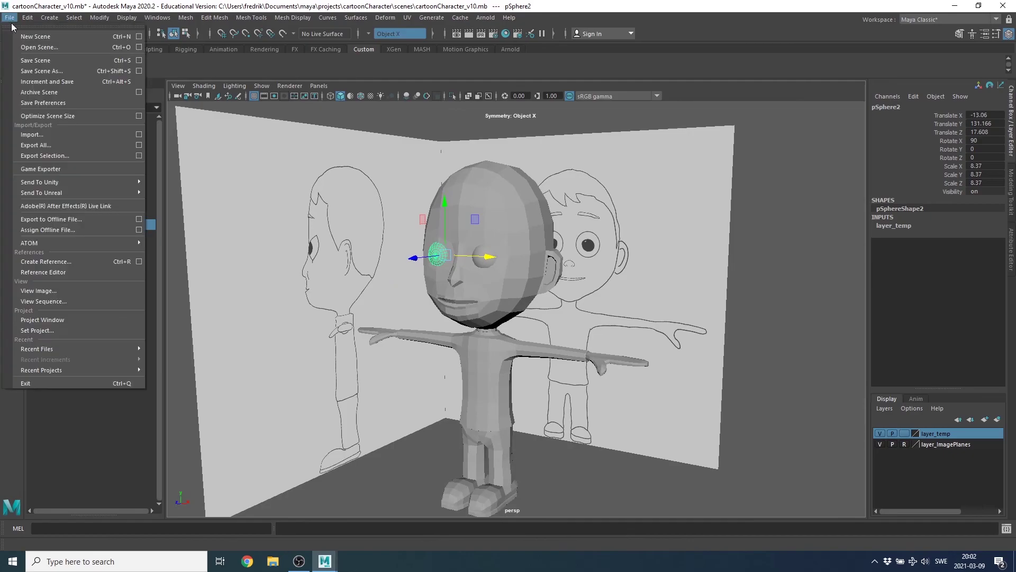
click(43, 74)
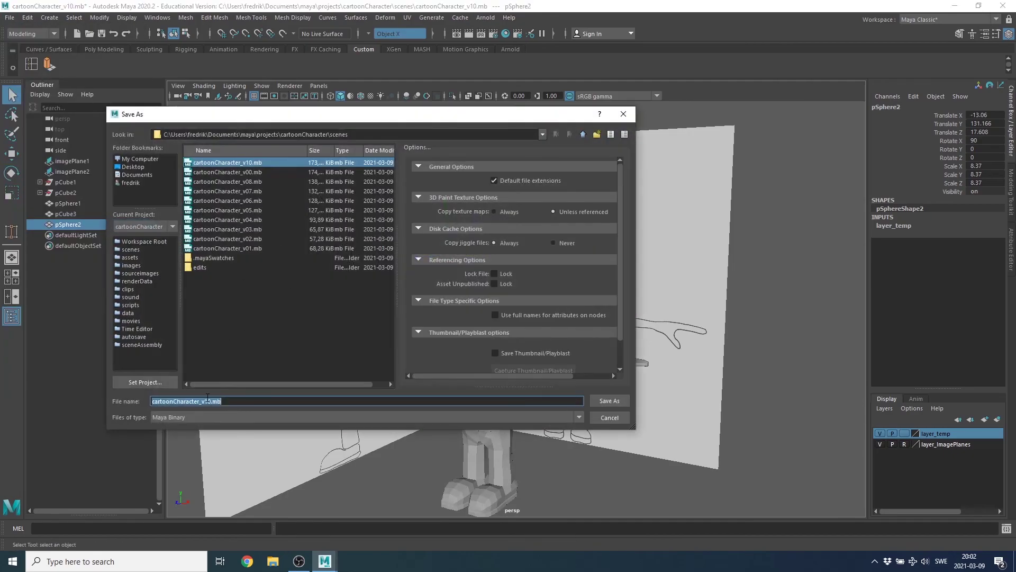
click(207, 401)
key(Delete)
text(1)
key(Return)
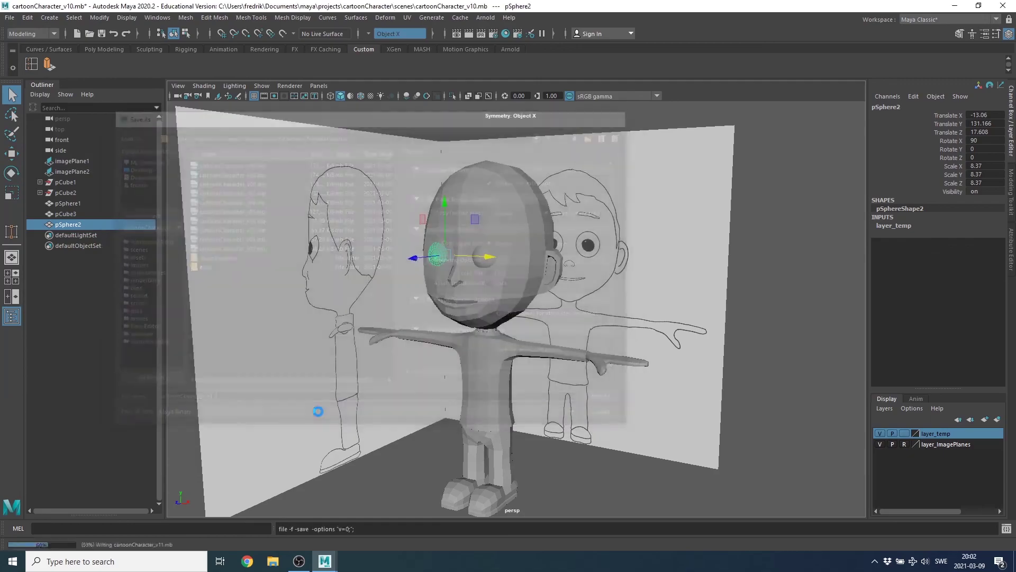